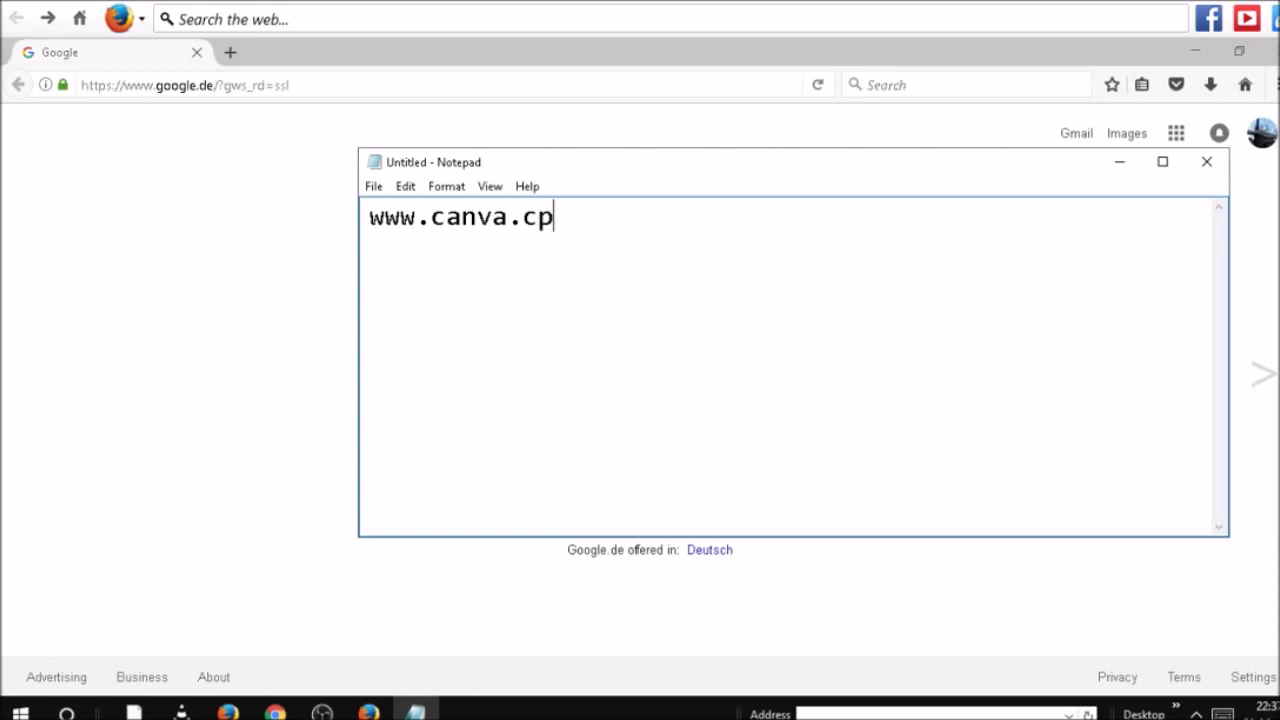
text(om)
click(1120, 162)
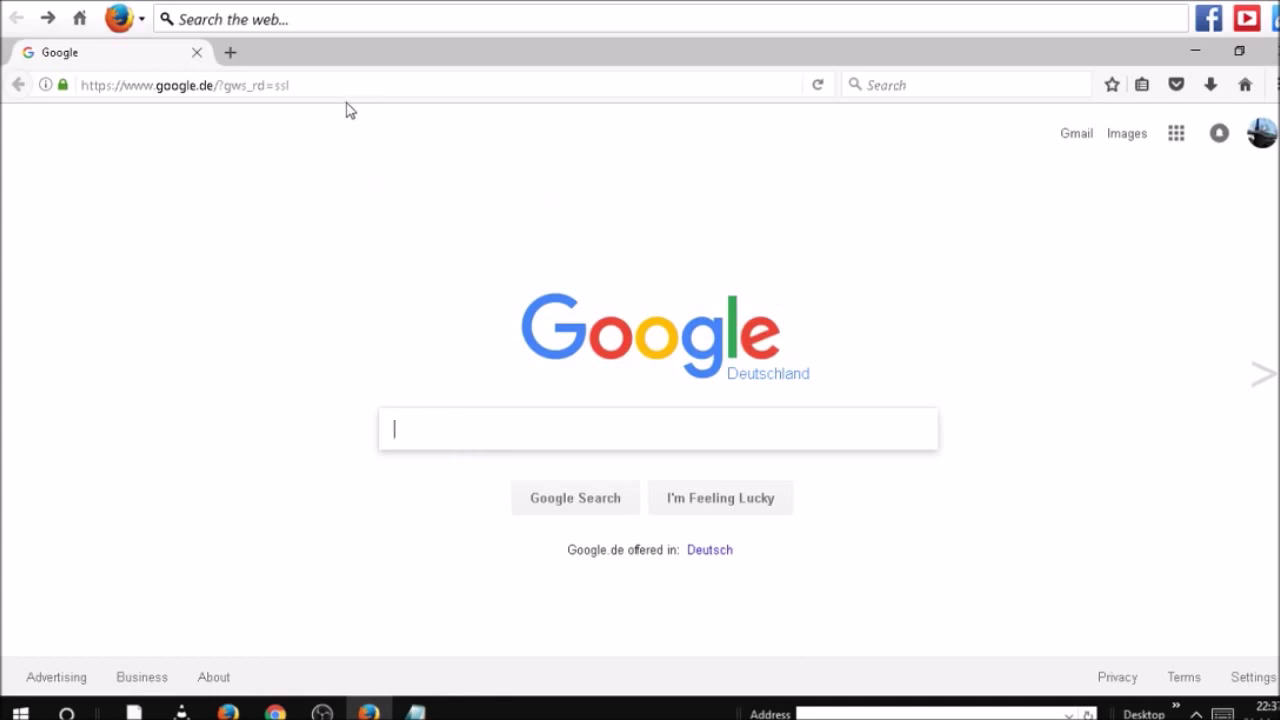
click(331, 85)
key(ctrl+a)
key(BackSpace)
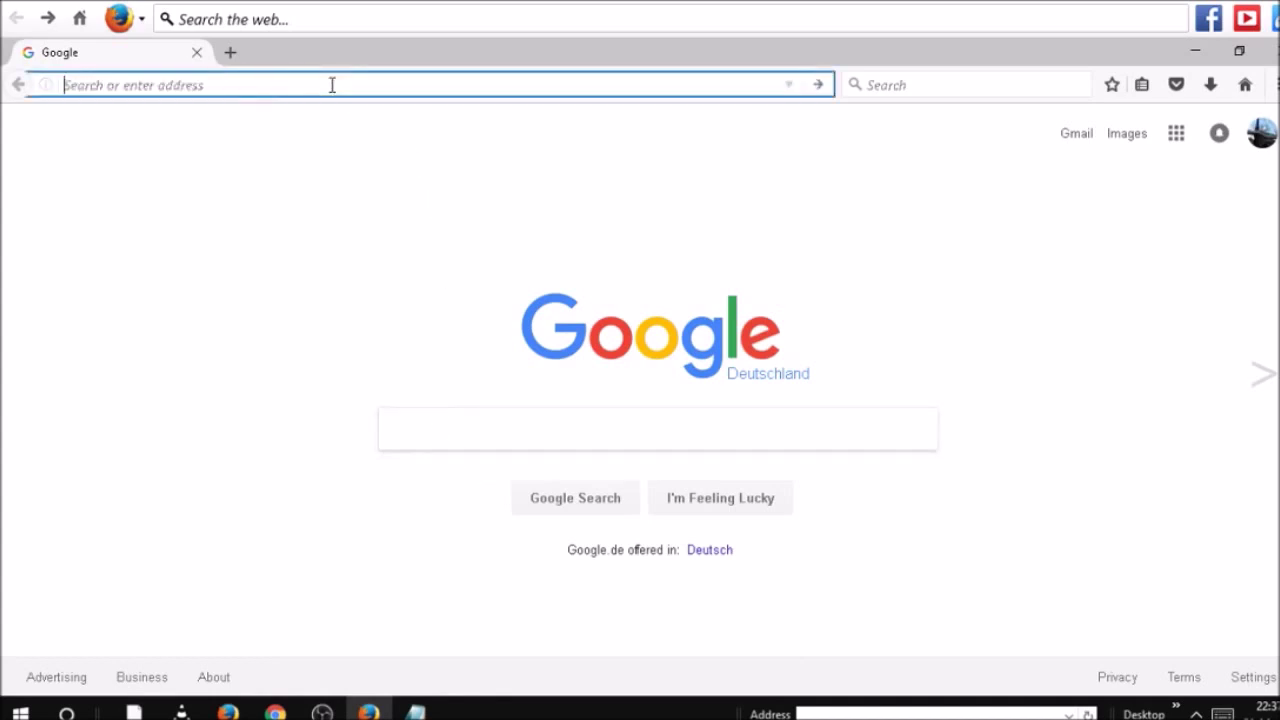
text(ww)
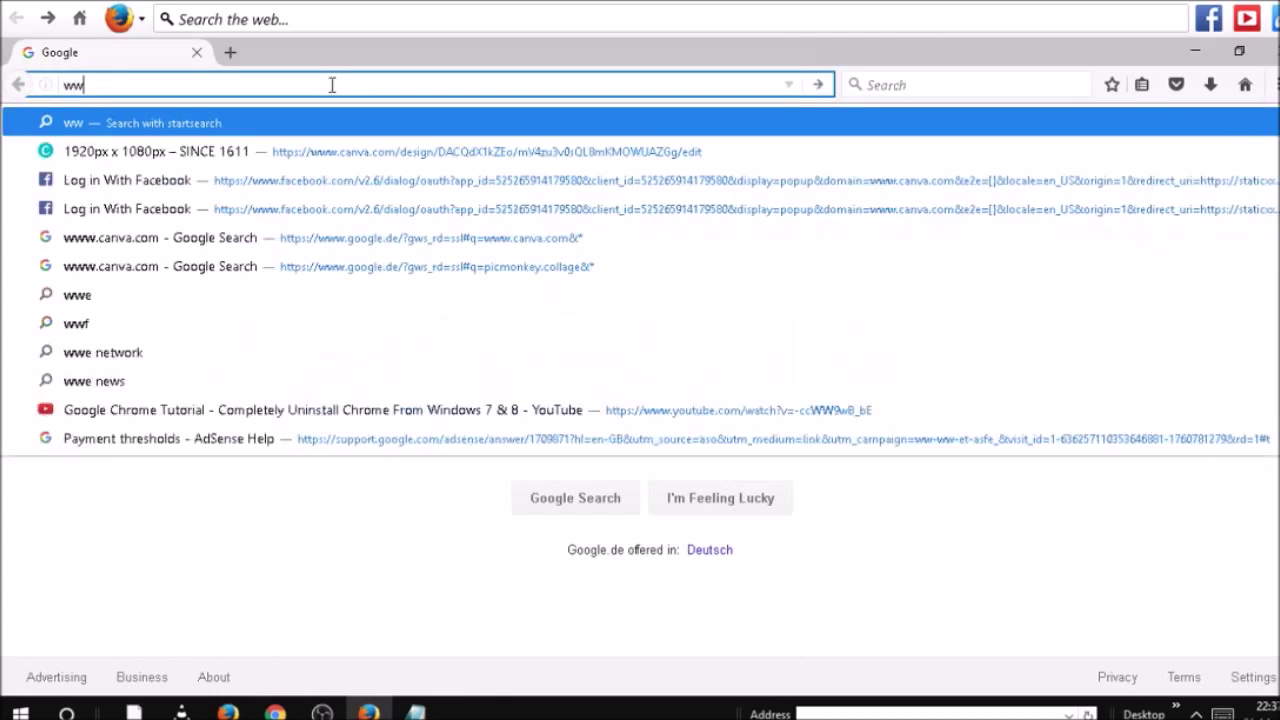
text(w.canva.com/)
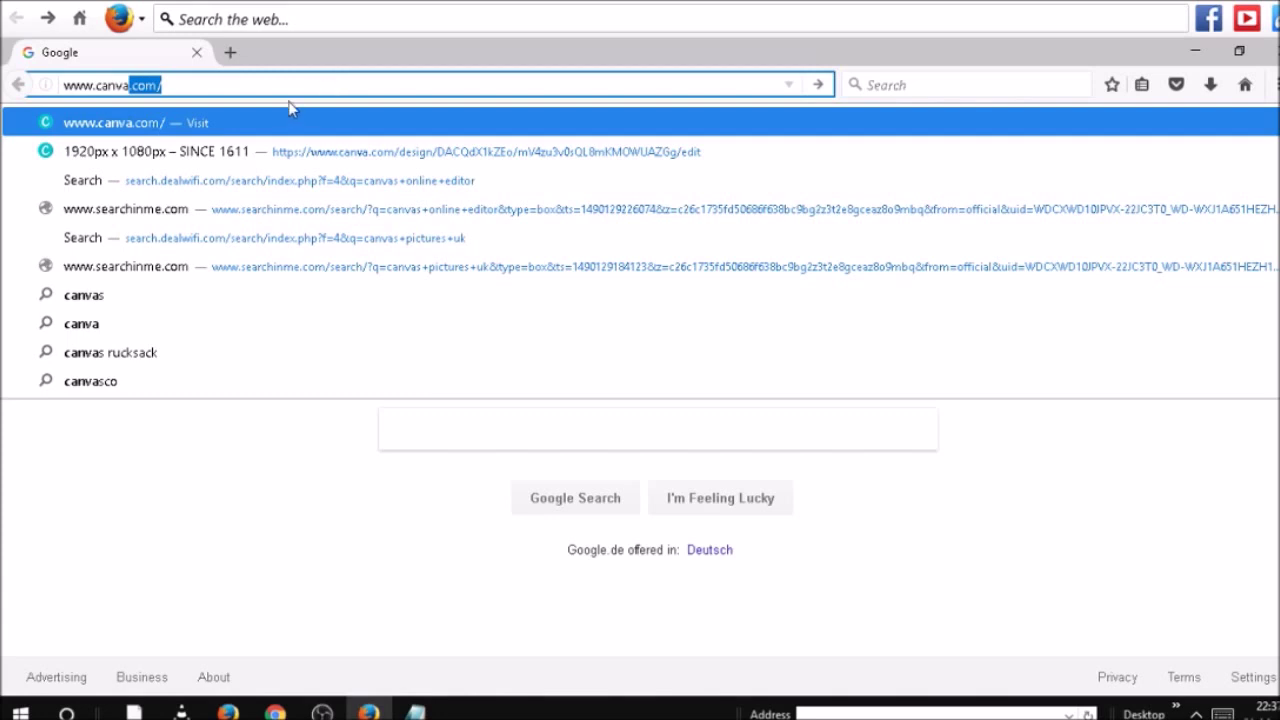
click(226, 123)
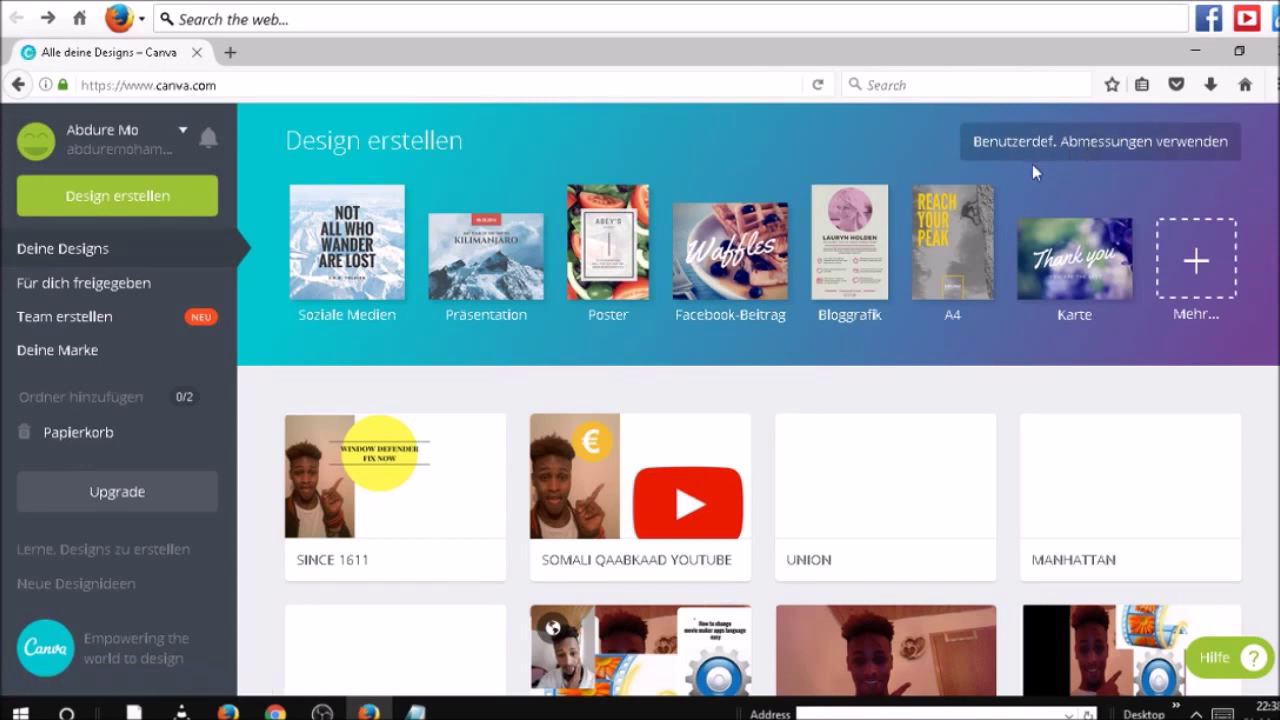
Step: Switch to Notepad, add a second line reading "choose design for windows 1920/1080", and minimise the note
mouse_move(414, 710)
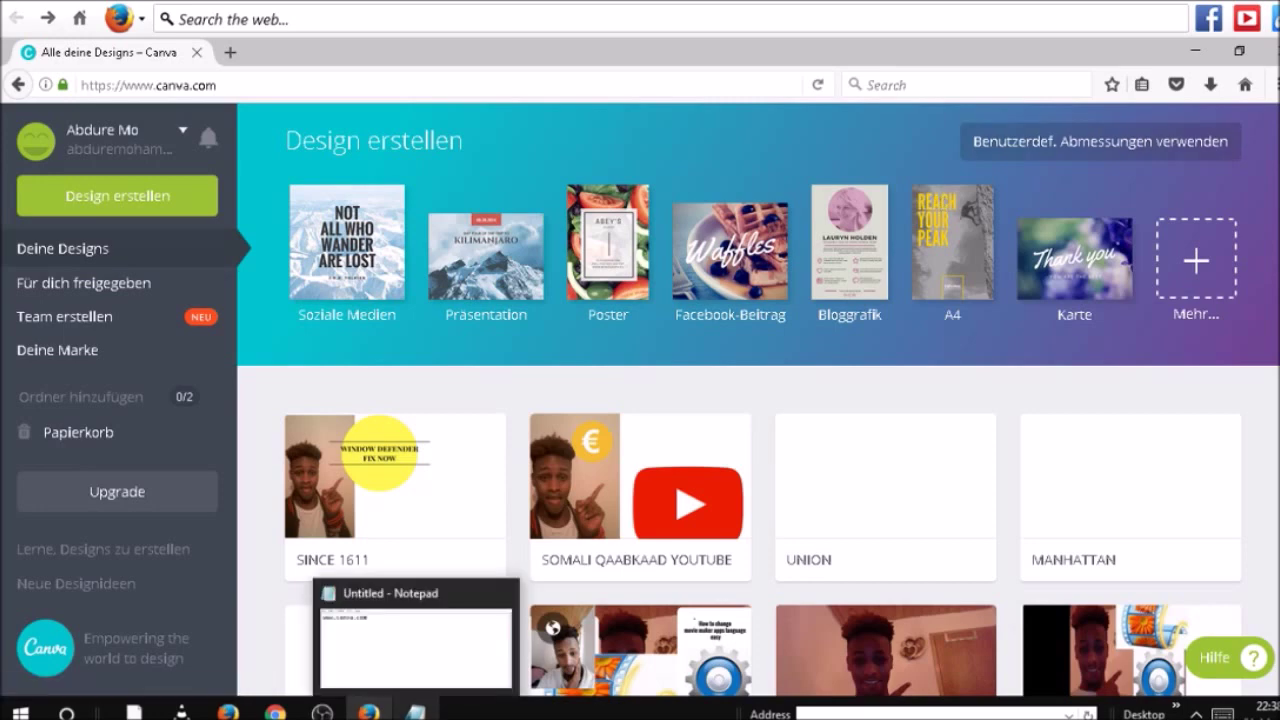
click(426, 646)
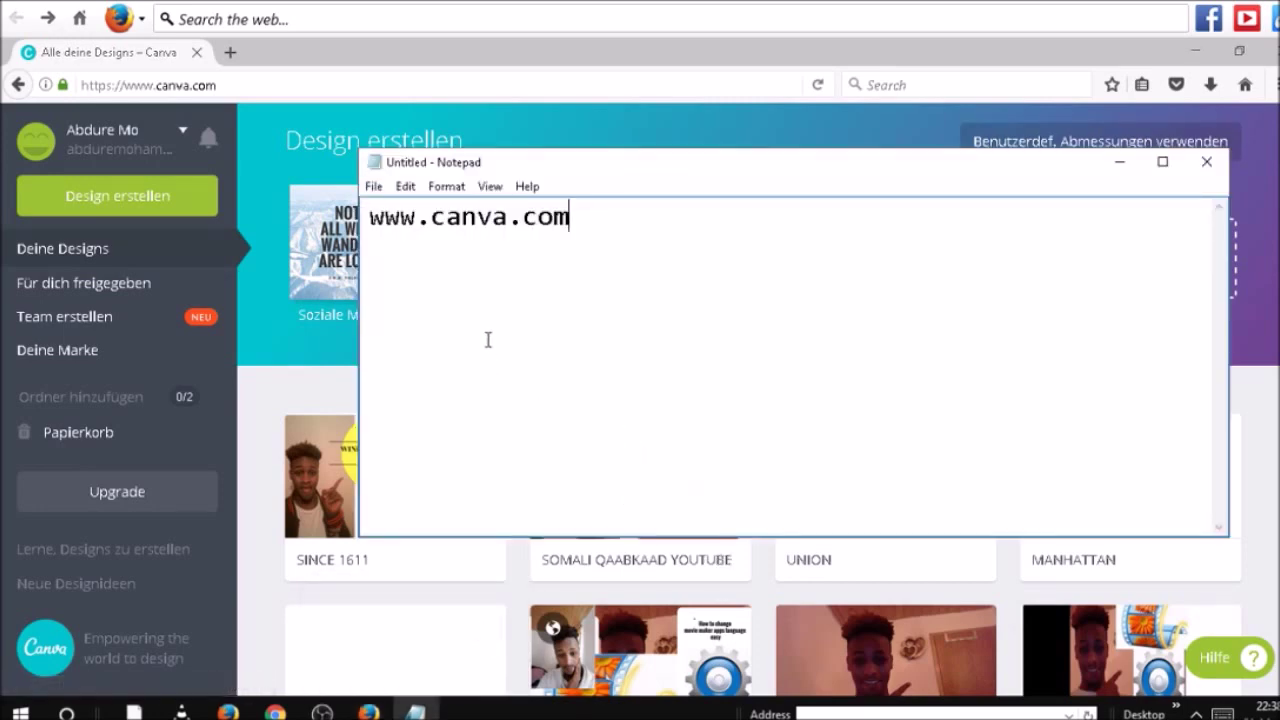
key(Return)
text(choose d)
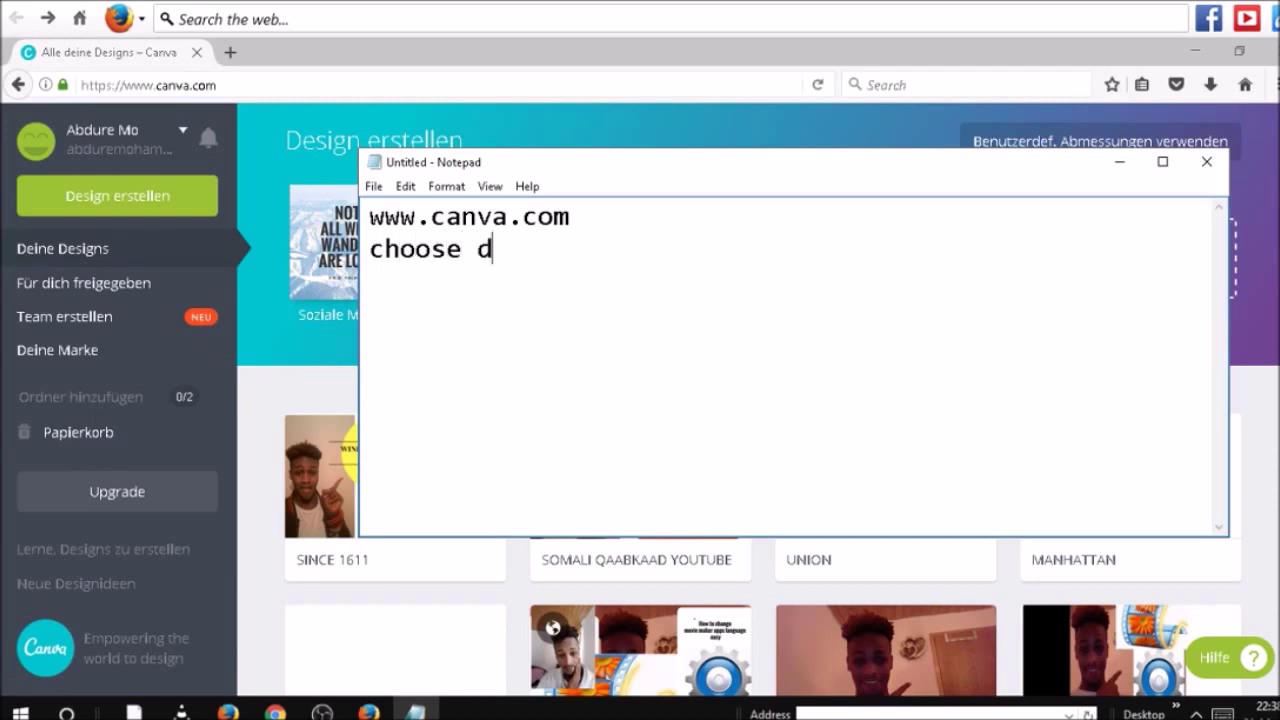
text(esig)
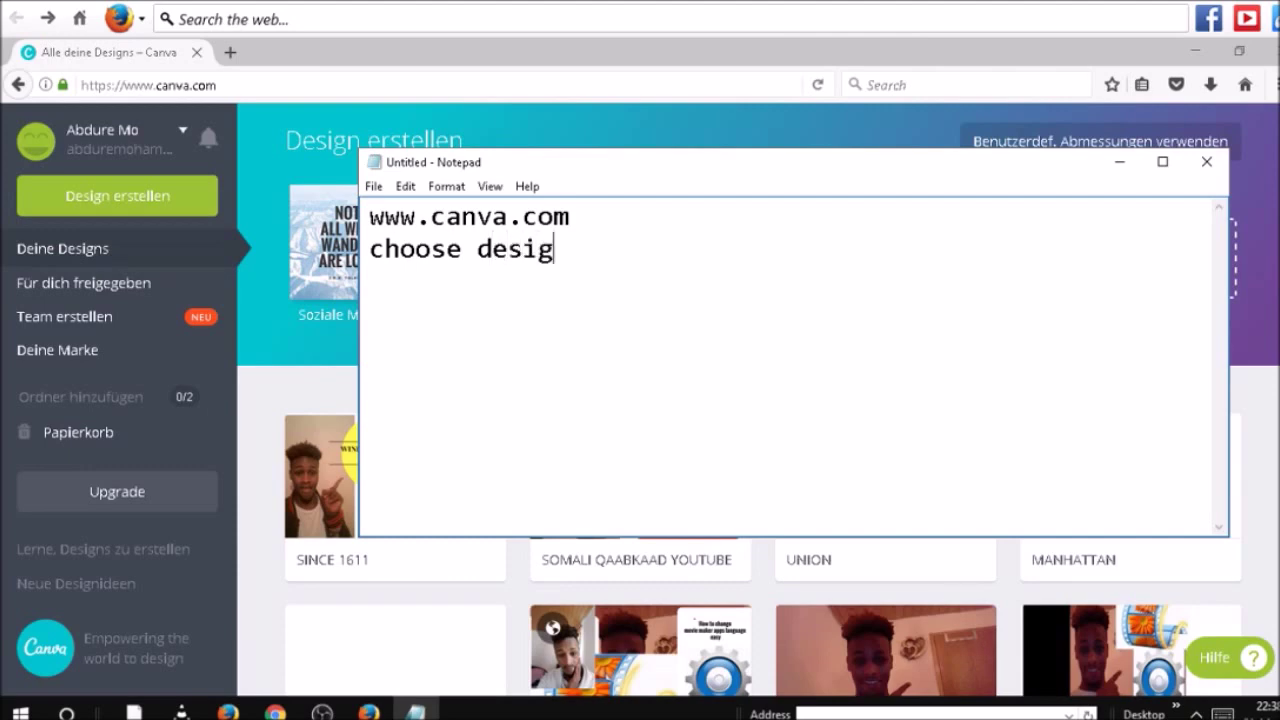
text(n for windows )
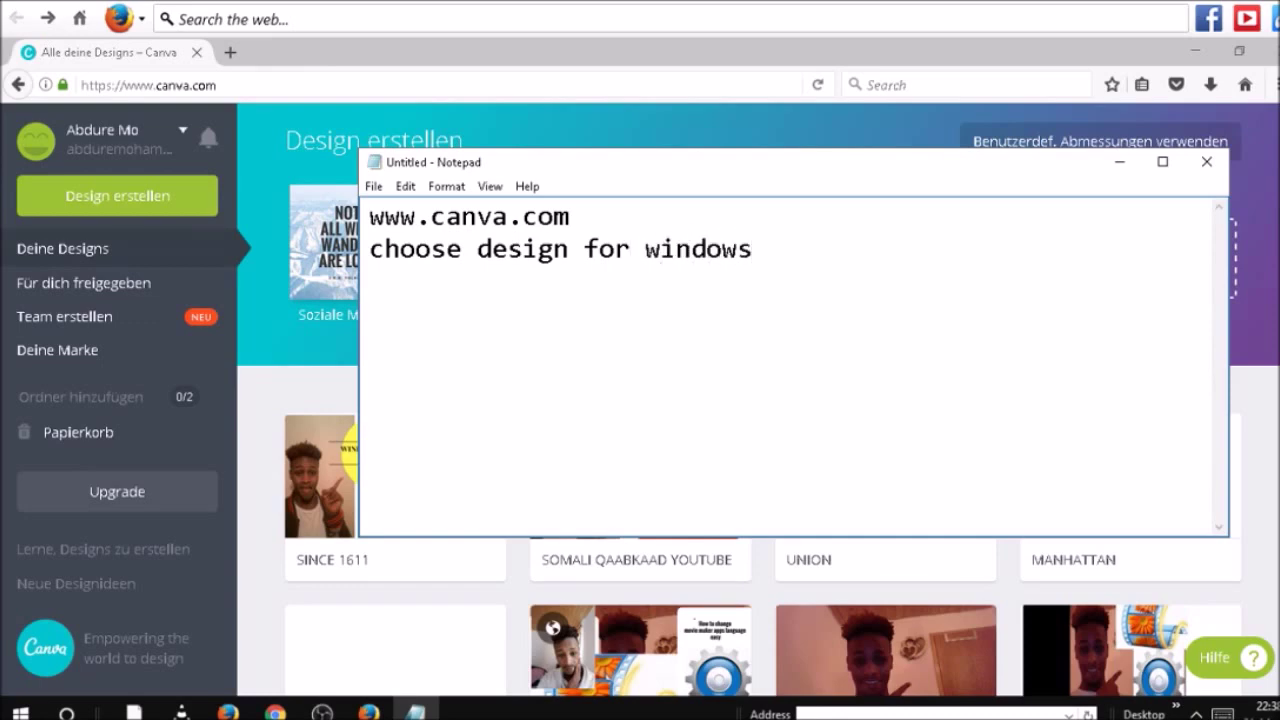
text(1920*)
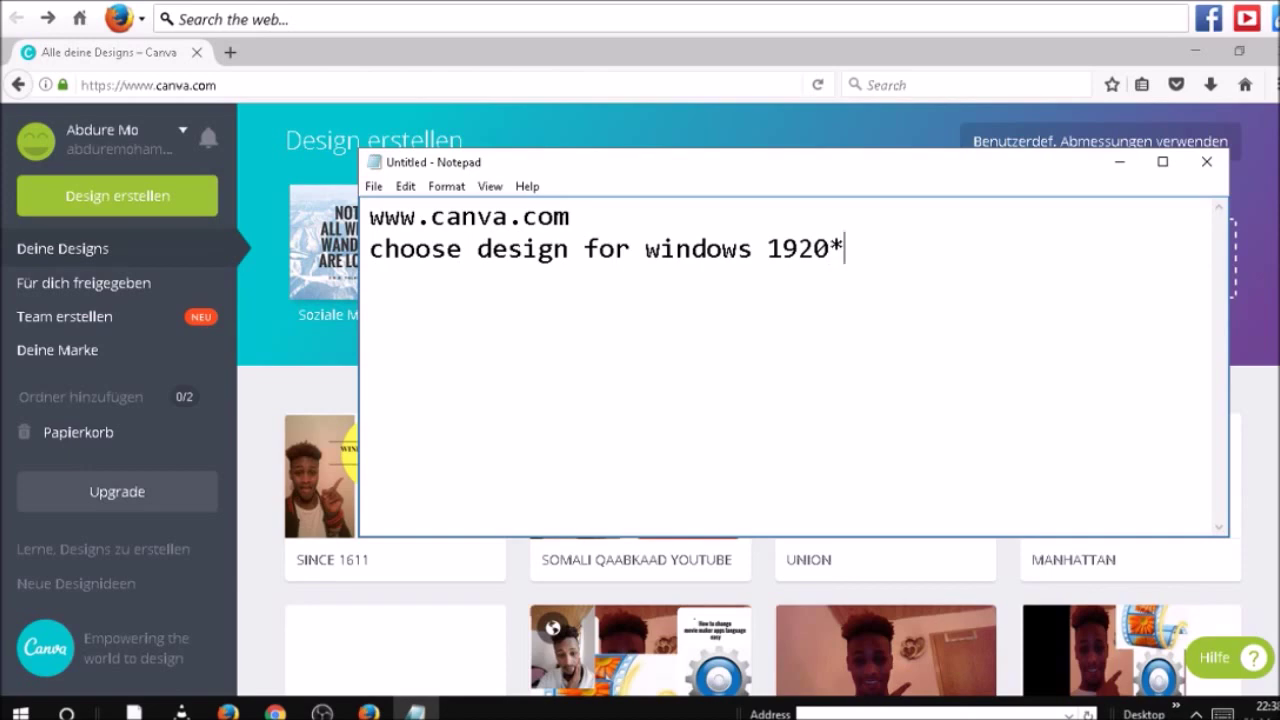
text(-)
key(BackSpace)
text(/1080)
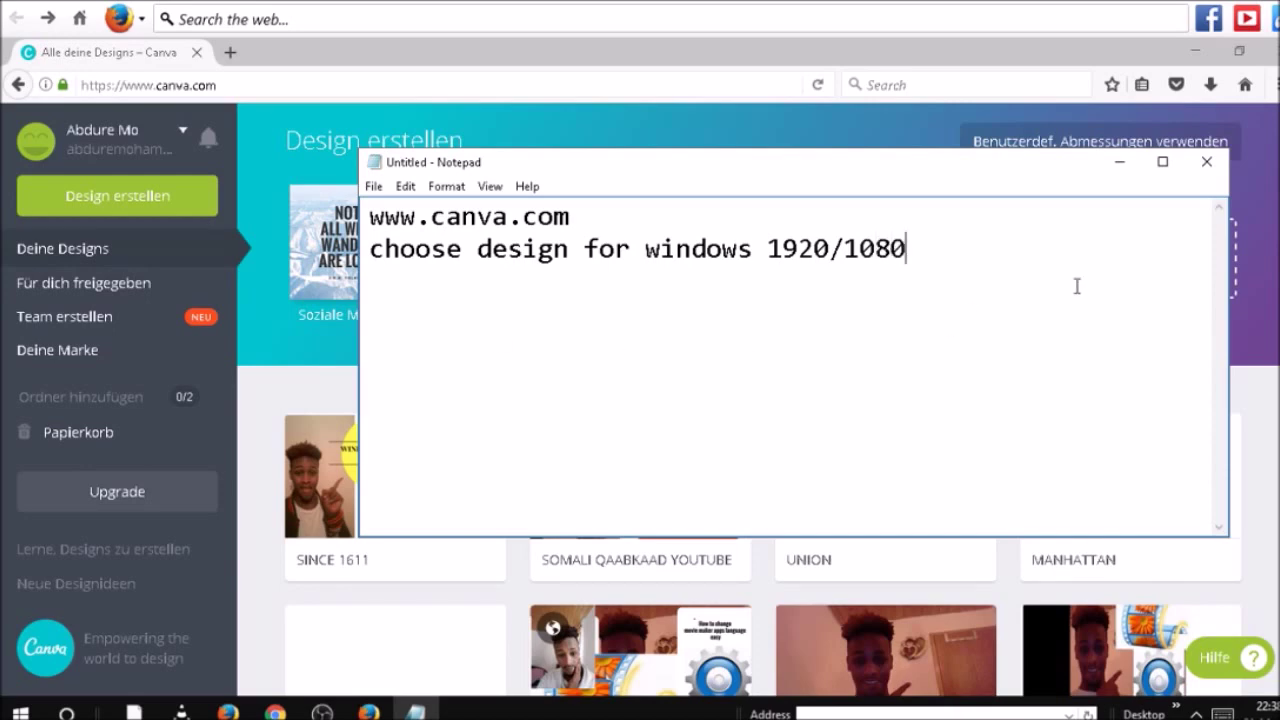
click(1120, 163)
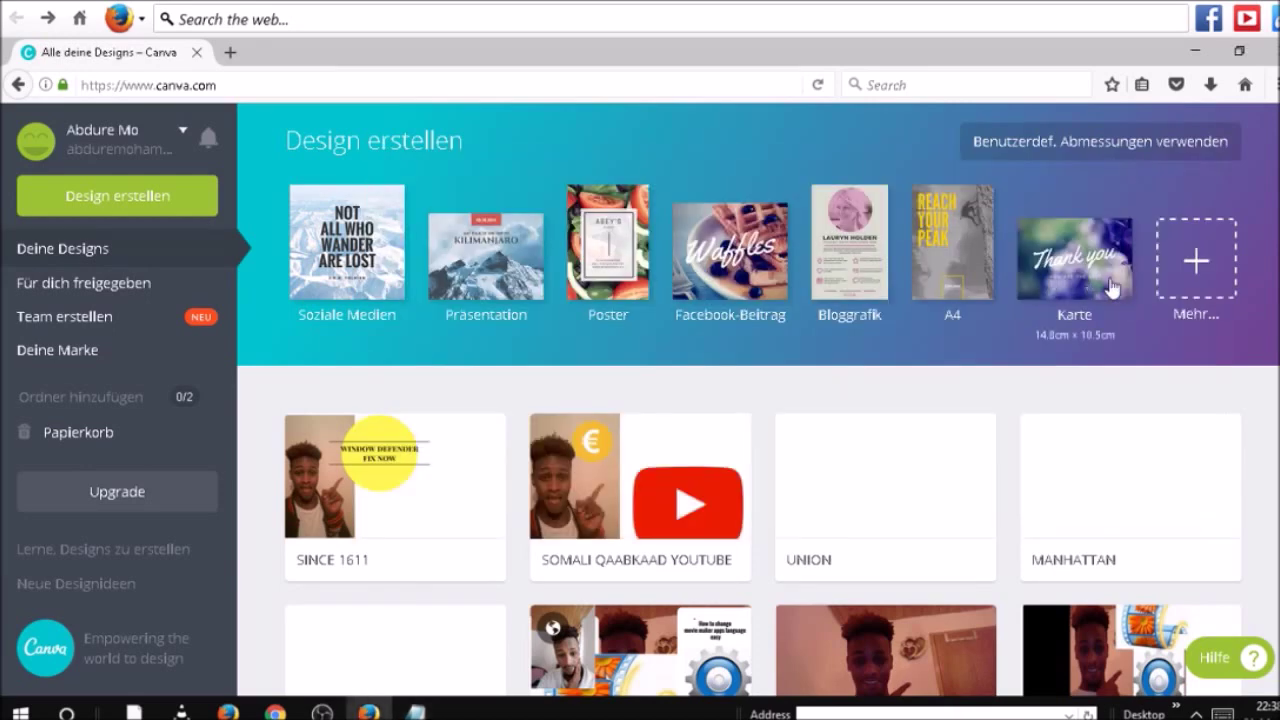
Step: Create a new Canva design with custom dimensions of 1920 x 1080 px
click(1052, 147)
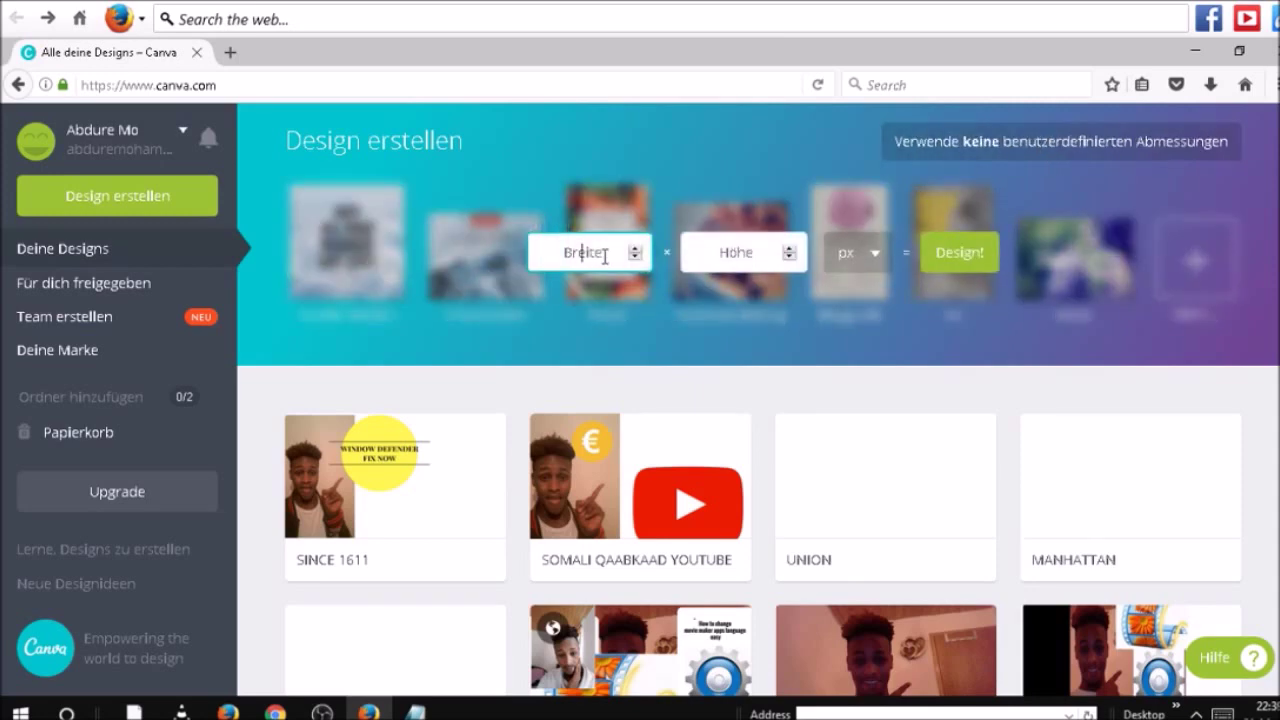
text(1920)
click(738, 256)
text(1080)
click(968, 255)
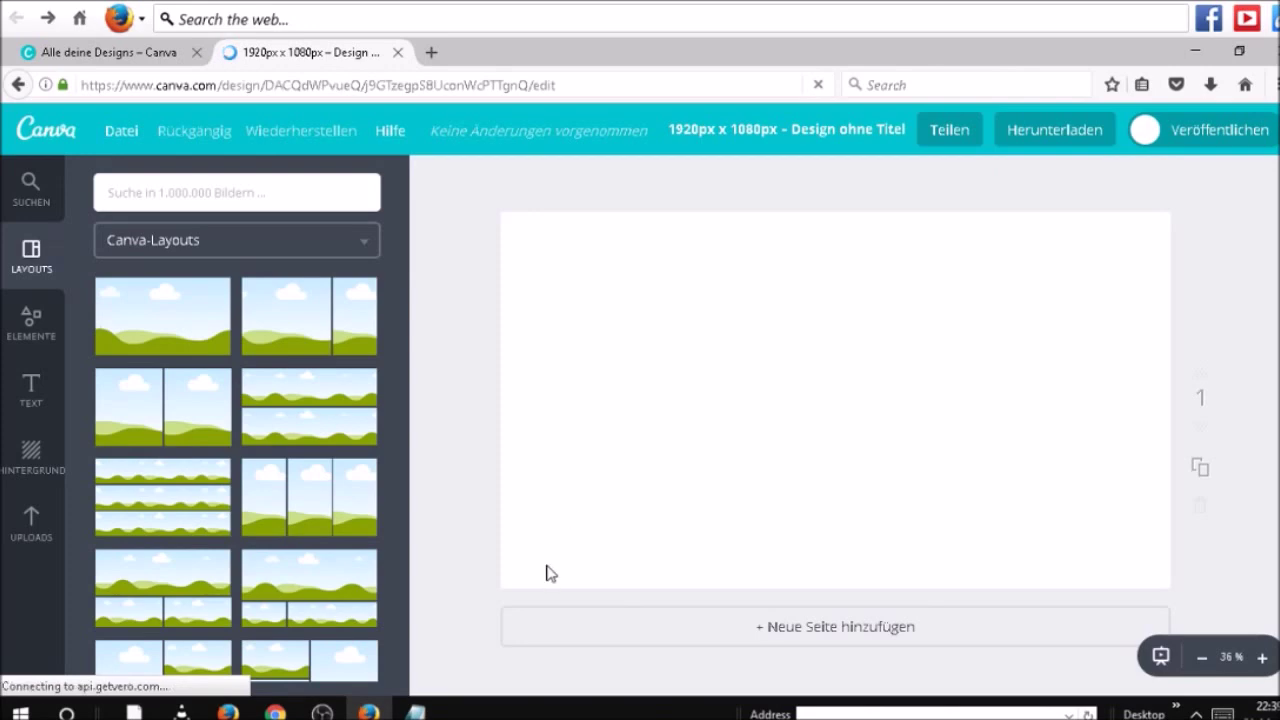
Step: Switch to Notepad and number the two existing lines with "1." and "2." at their beginnings
mouse_move(415, 712)
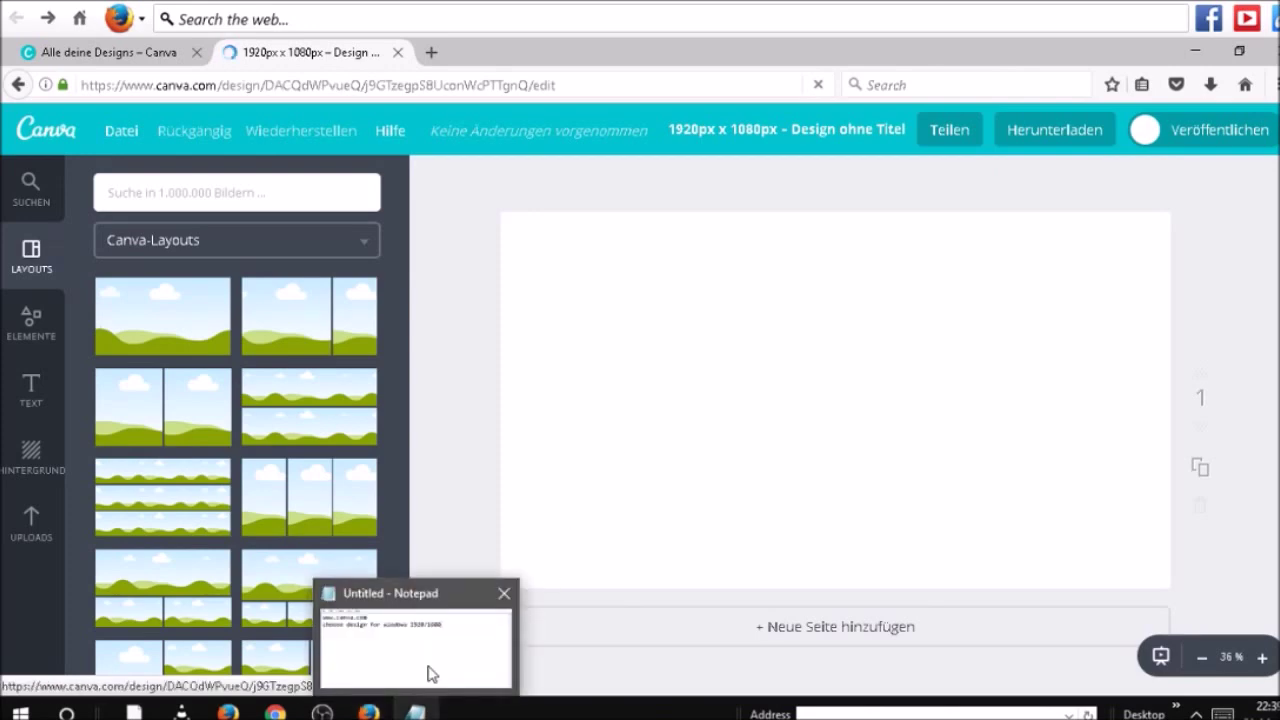
click(429, 677)
key(Return)
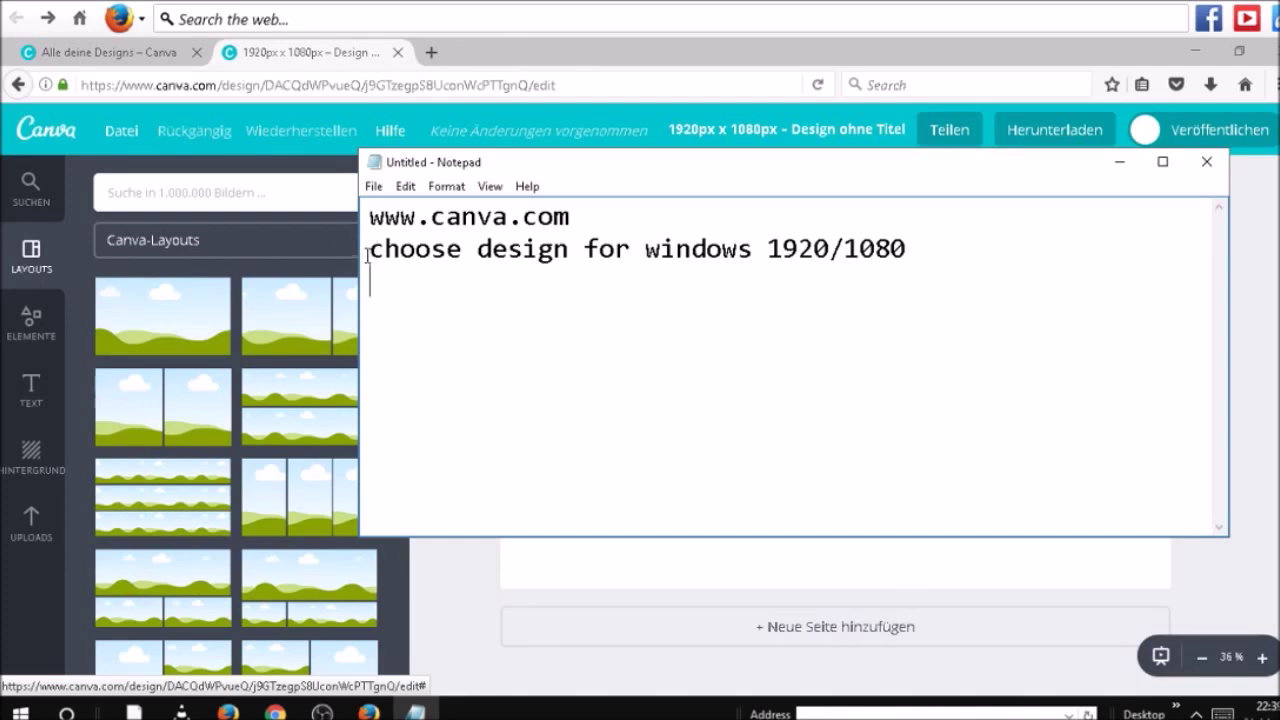
click(363, 217)
text(1.)
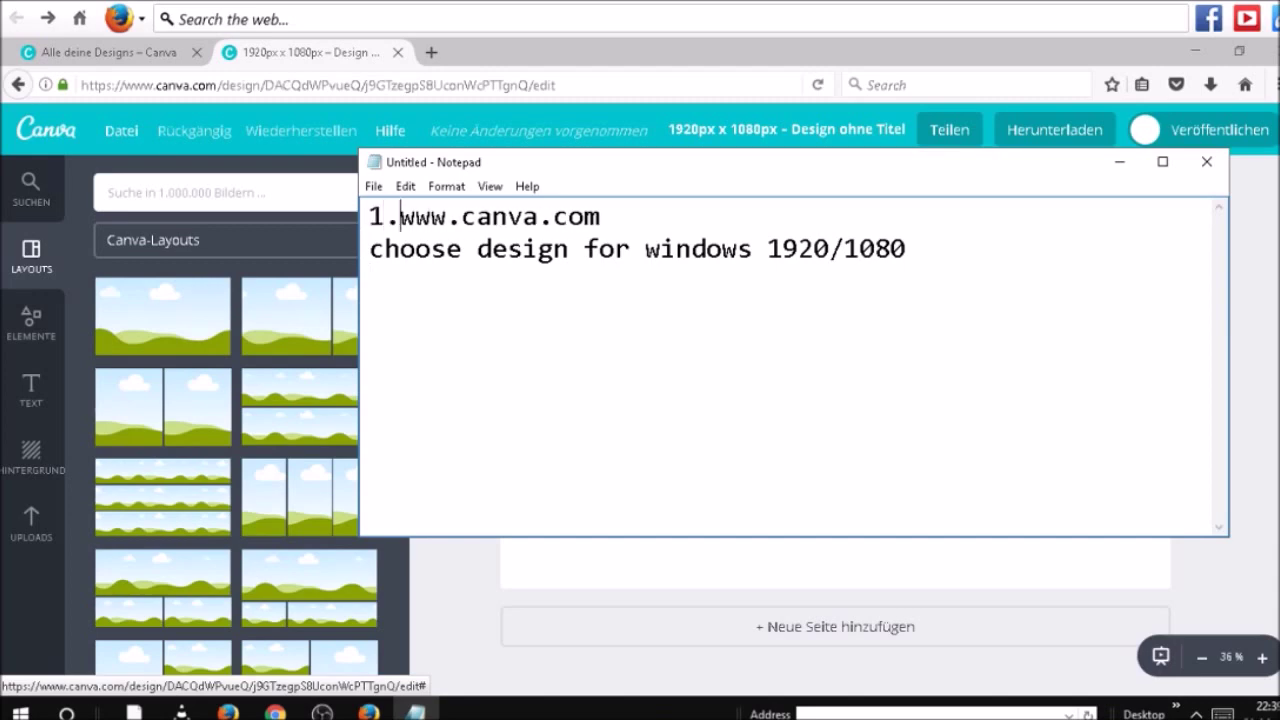
click(365, 252)
text(2.)
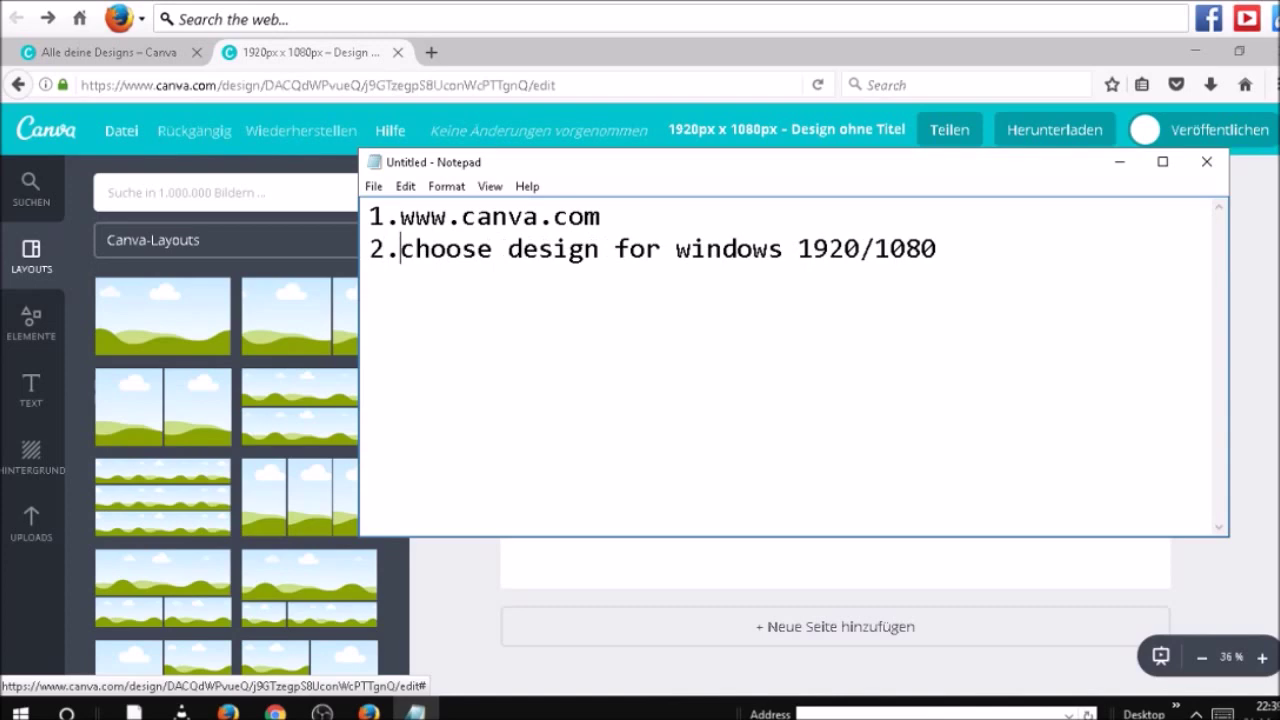
Step: Add a third line reading "3.appload your pics" to the note and minimise Notepad
click(939, 252)
key(Return)
text(3.appload)
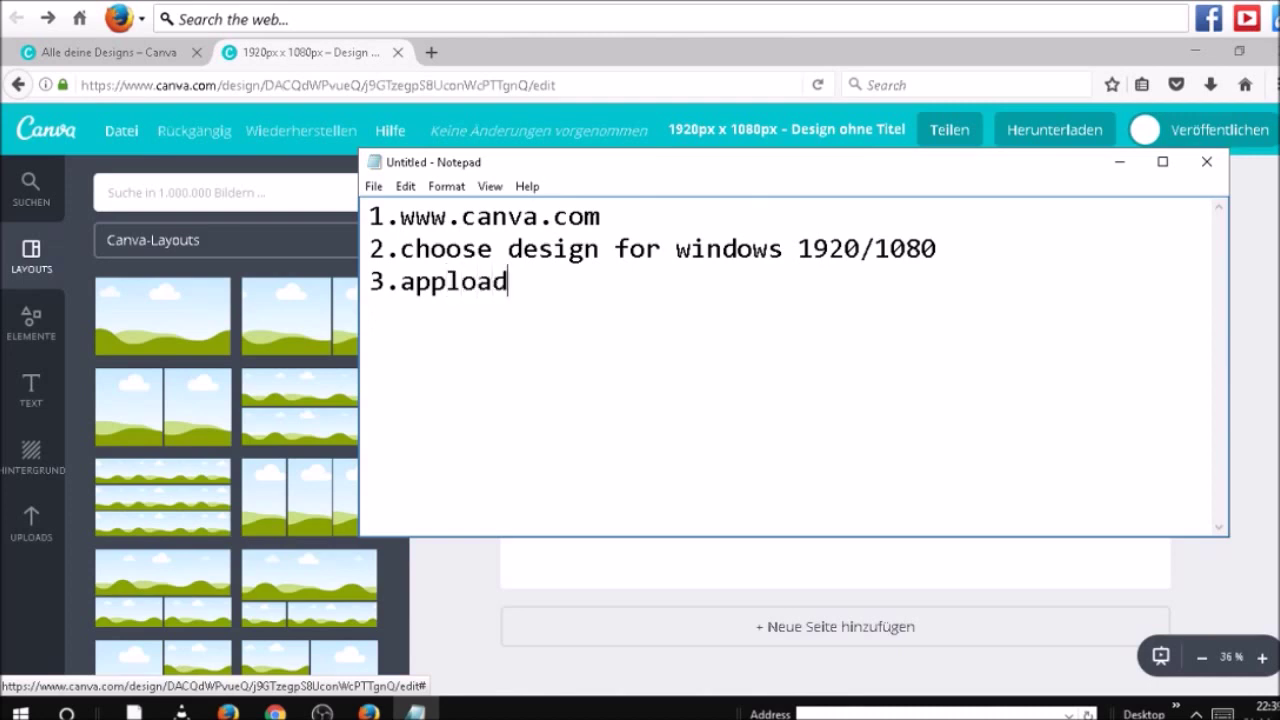
text( your pic)
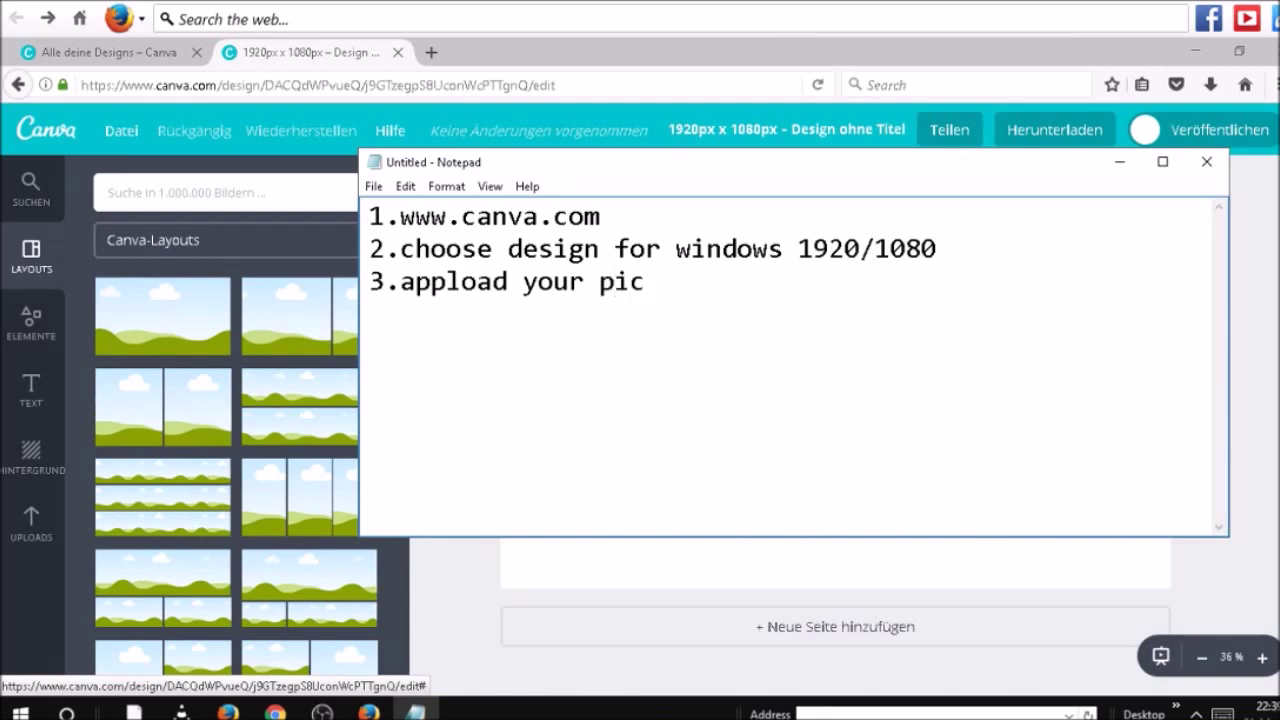
text(s)
click(1115, 168)
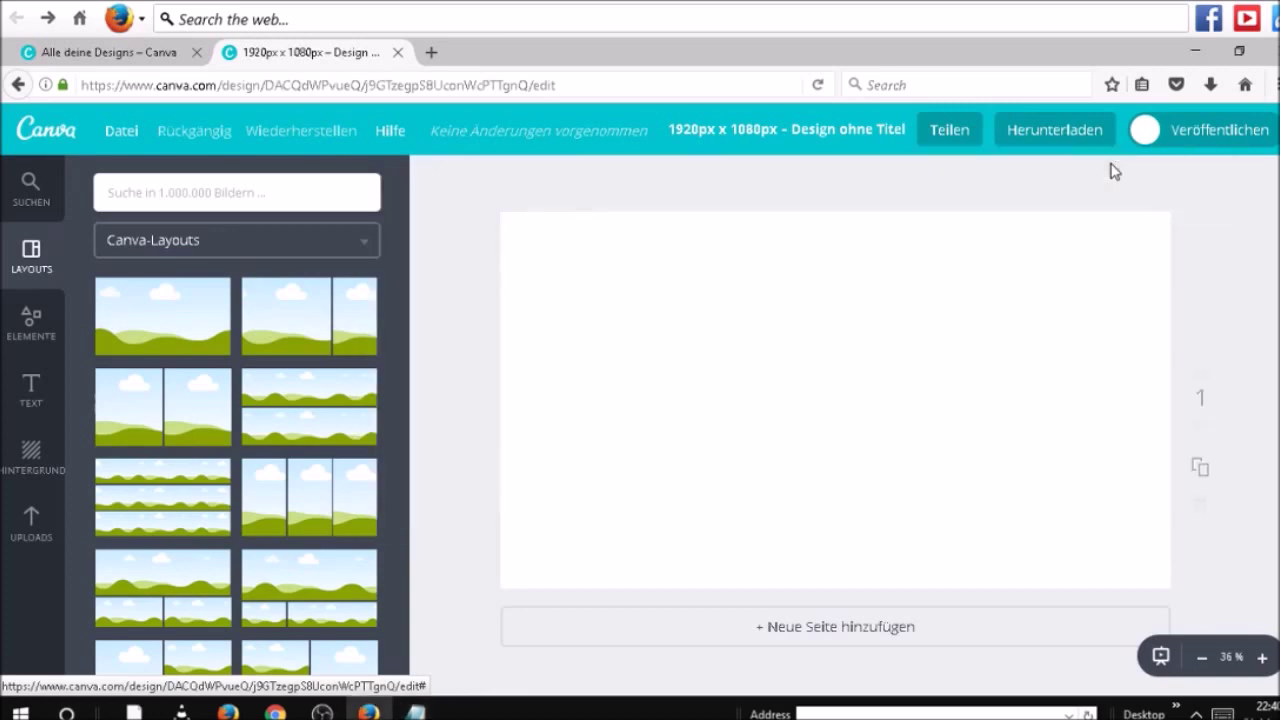
Step: Start uploading your own images to Canva and browse the Pictures folder for a file
click(32, 528)
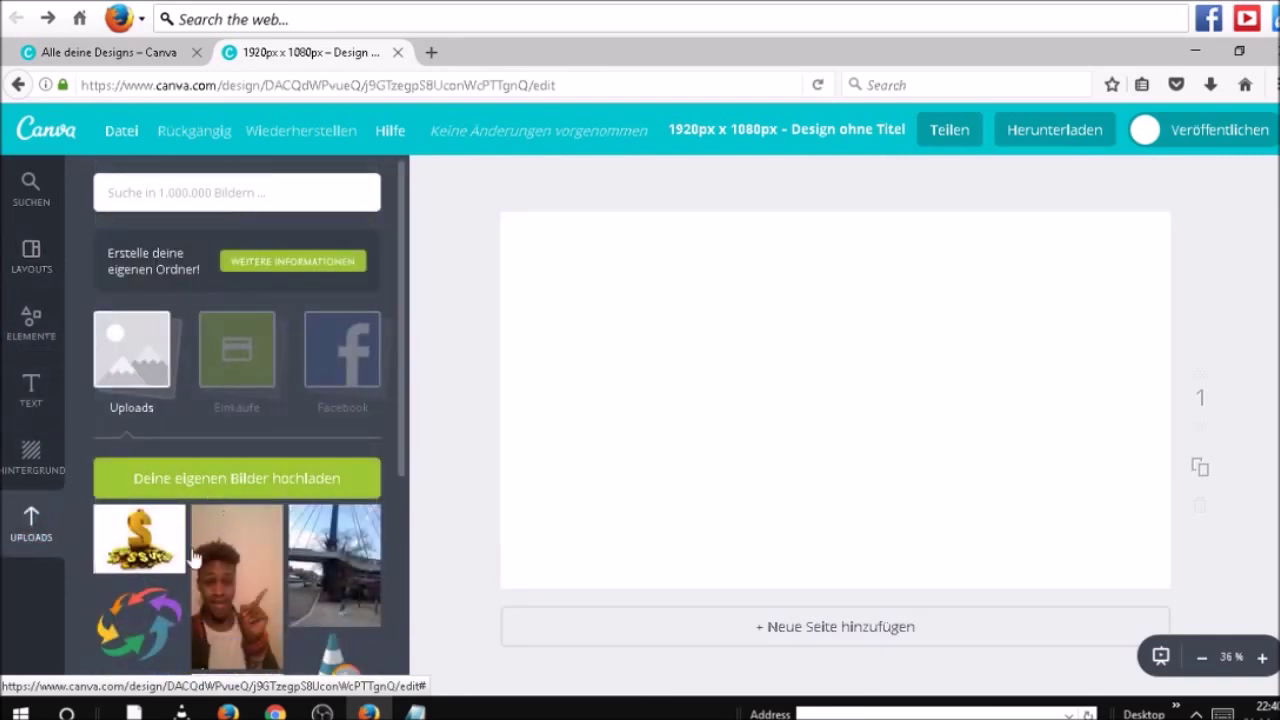
click(243, 482)
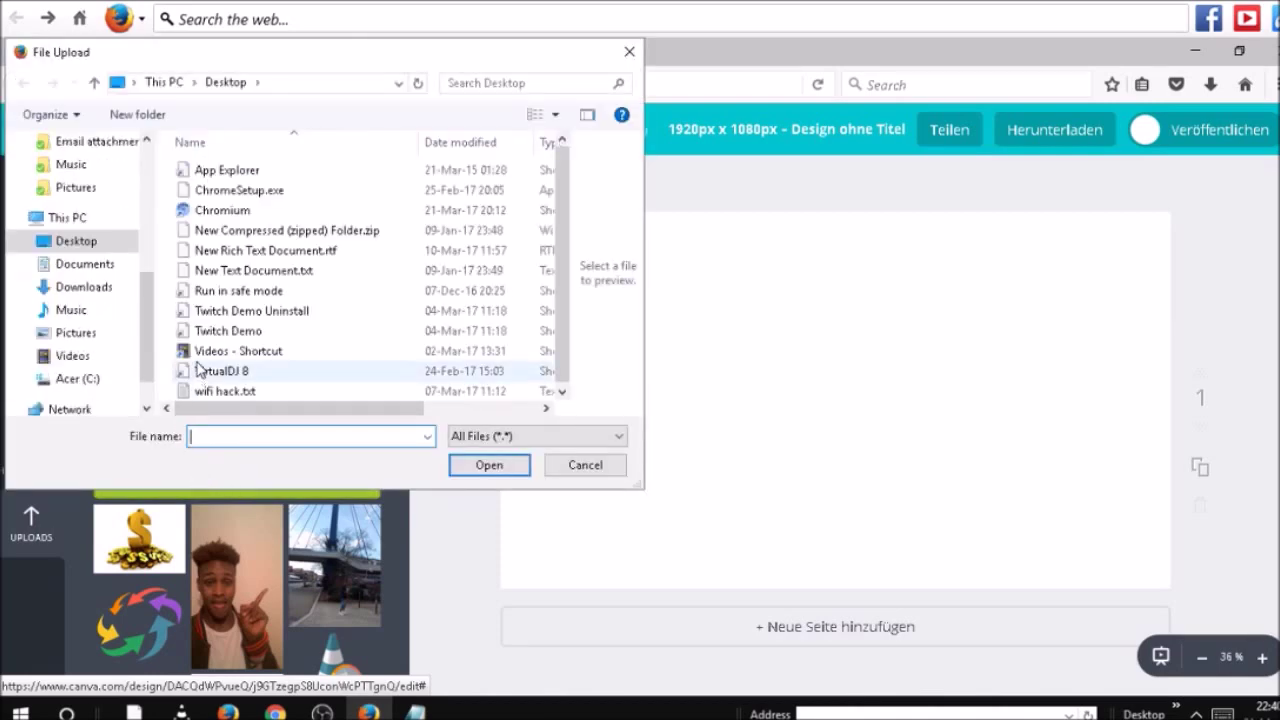
click(93, 338)
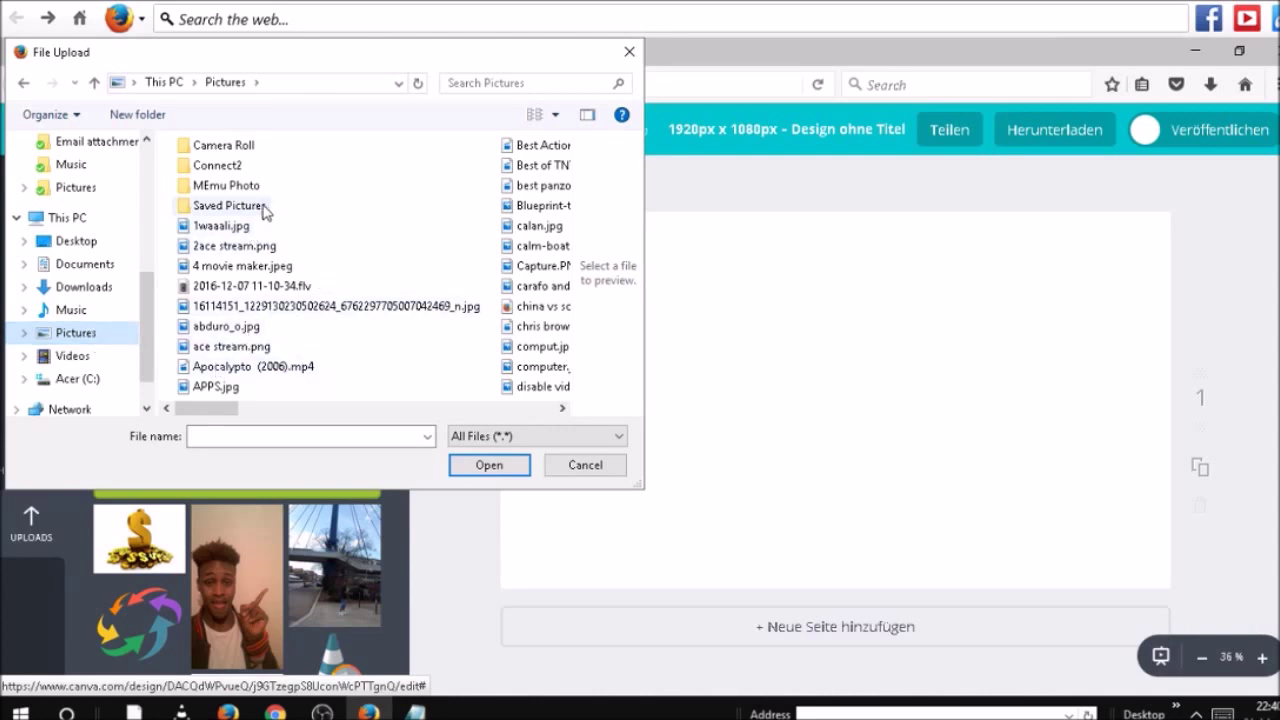
click(563, 409)
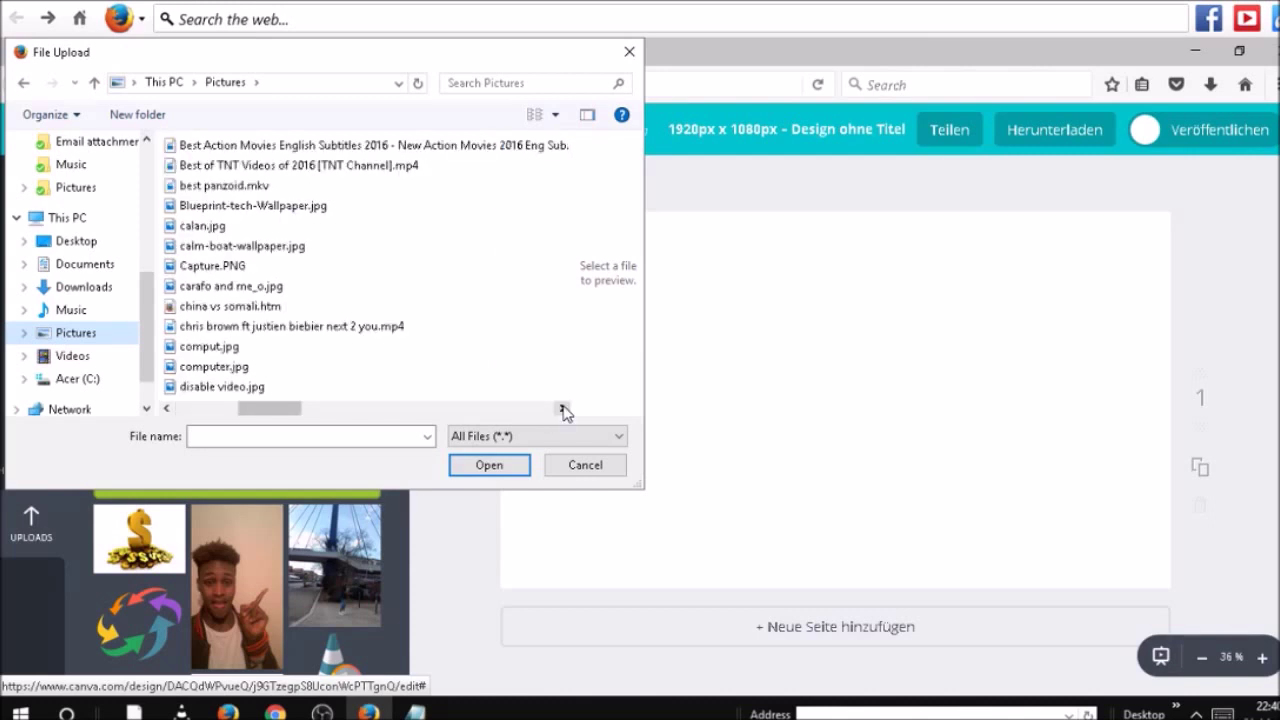
click(168, 408)
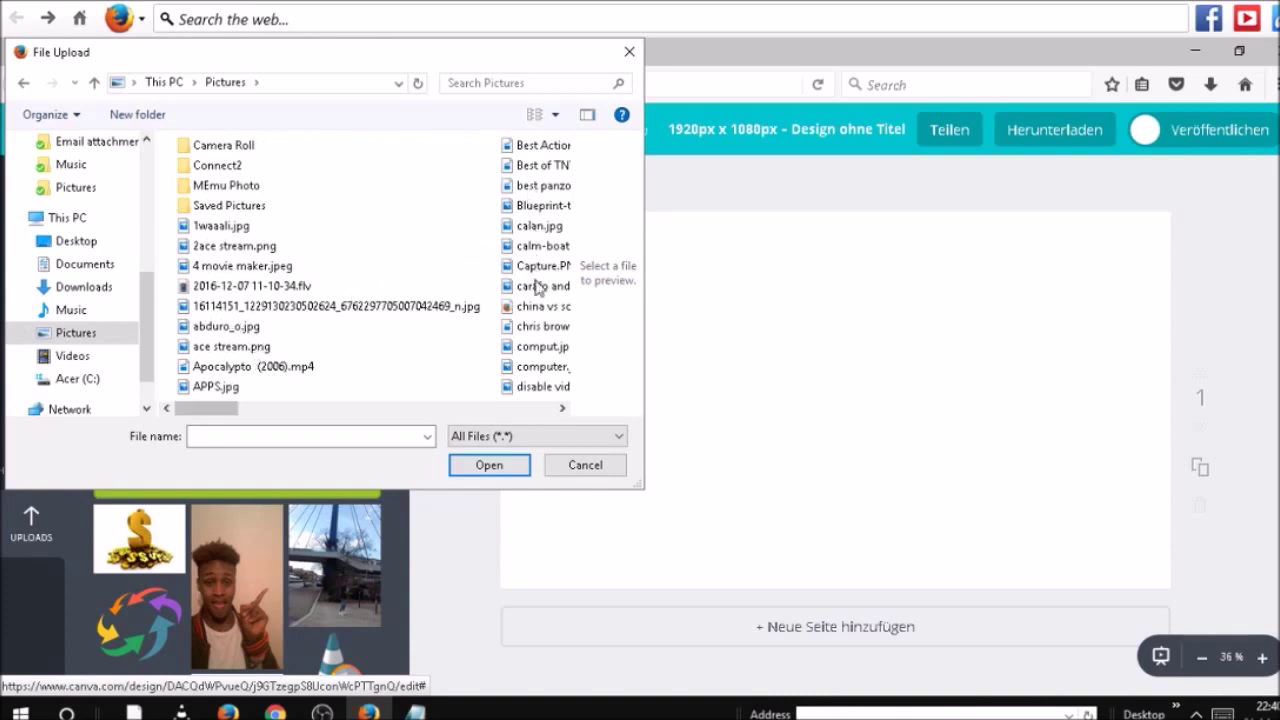
Step: Look through the Saved Pictures folder for an image to upload
click(246, 207)
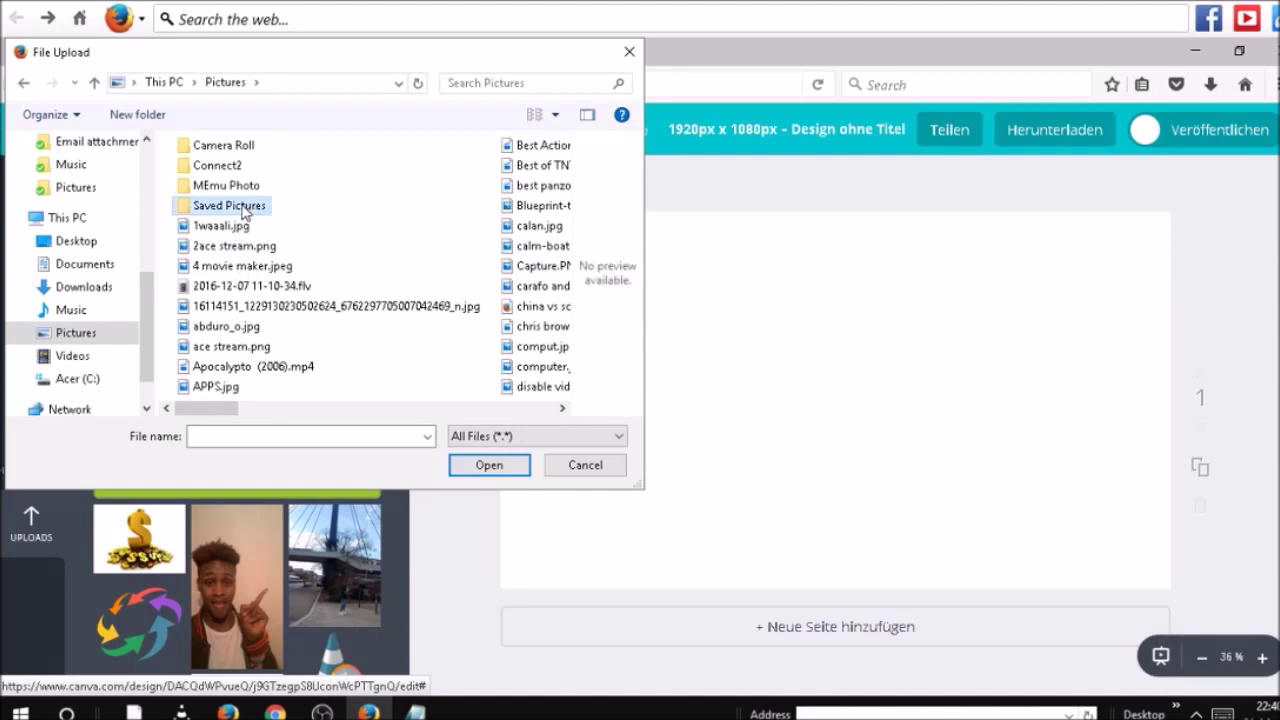
double_click(246, 207)
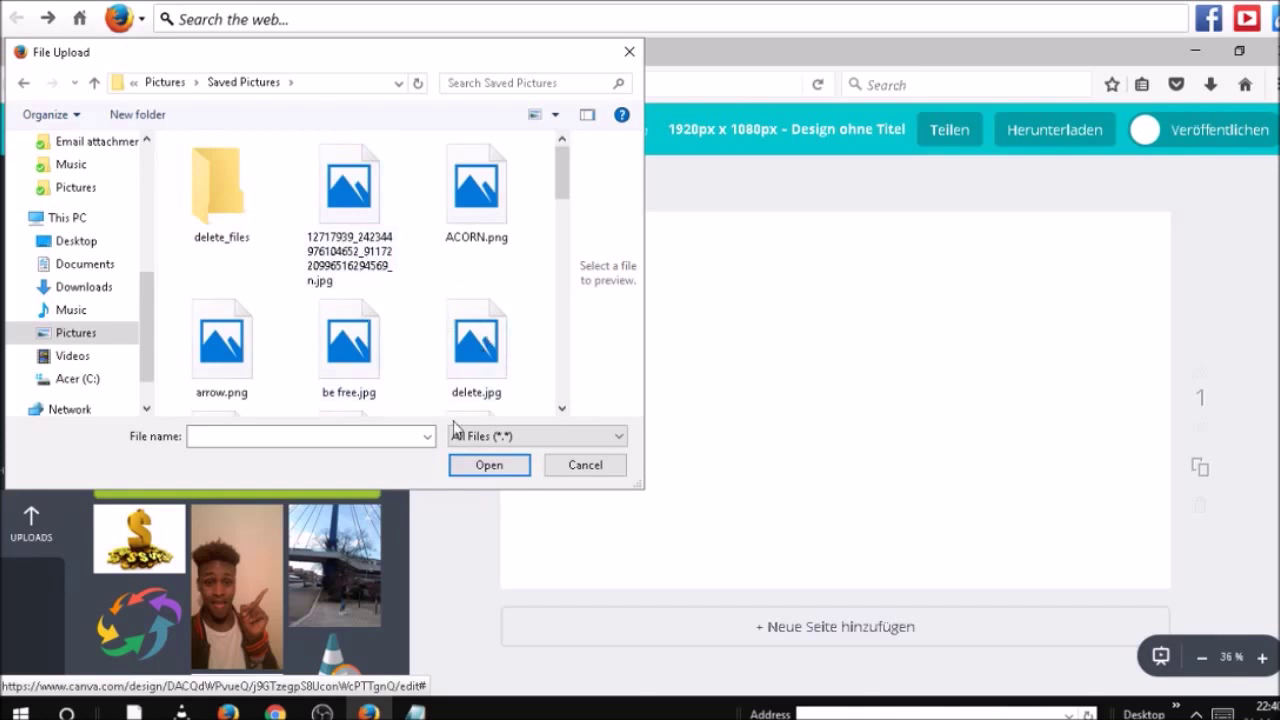
click(562, 409)
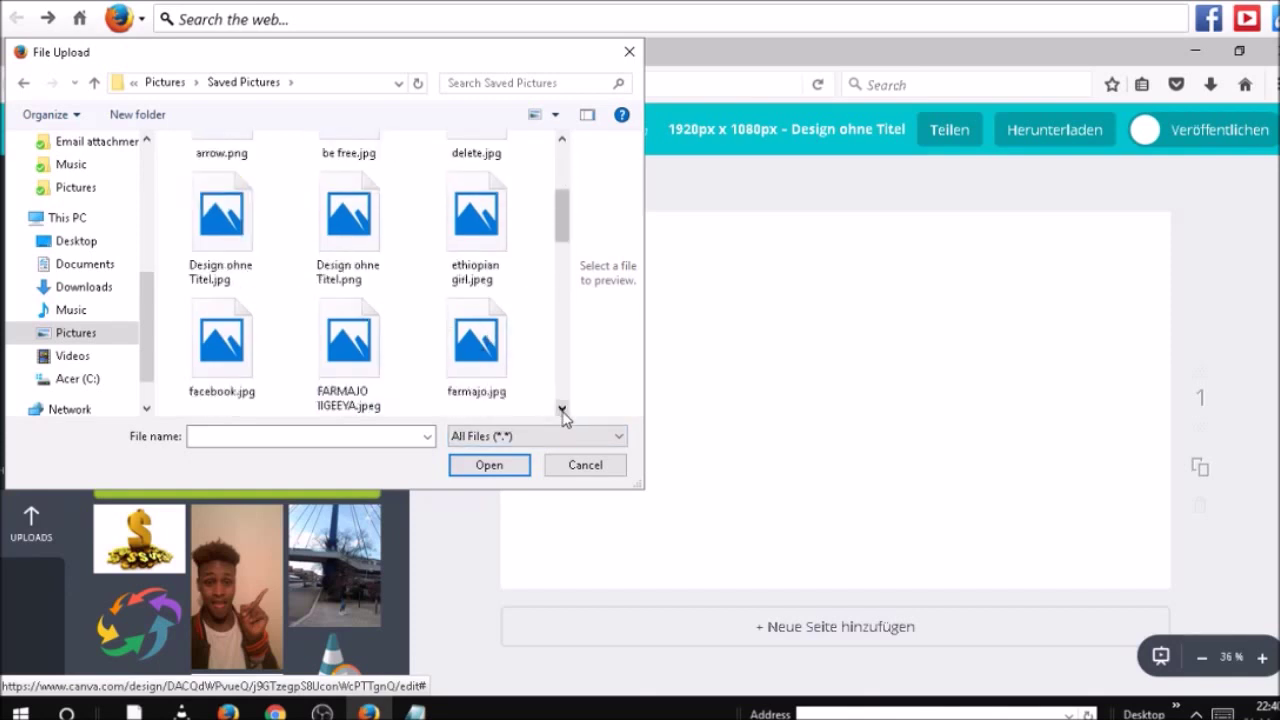
click(562, 409)
click(562, 409)
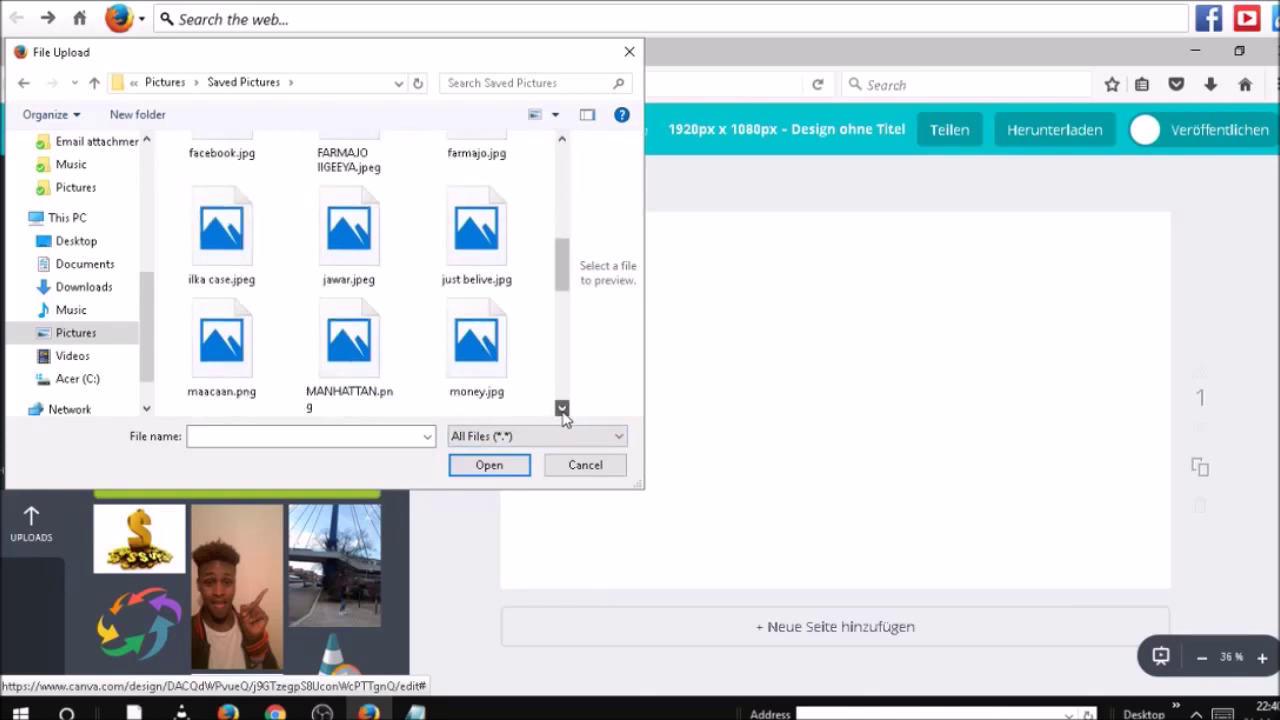
click(562, 409)
click(562, 409)
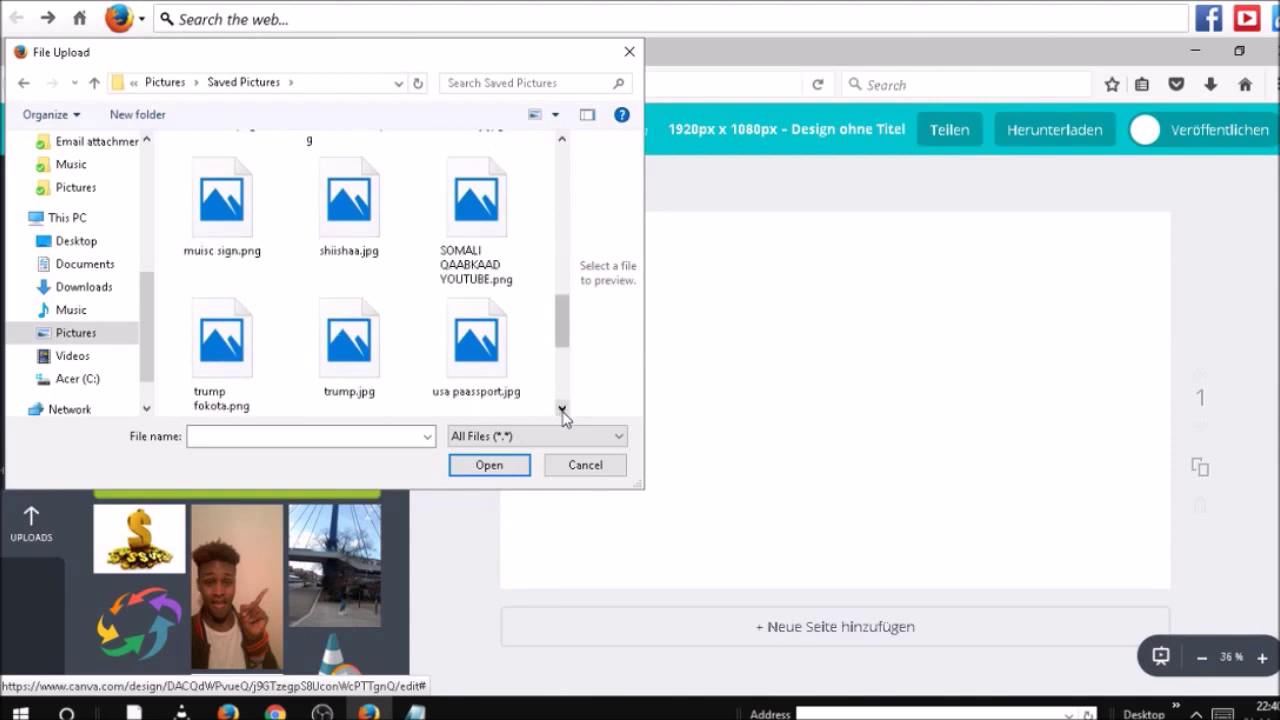
click(562, 409)
click(562, 409)
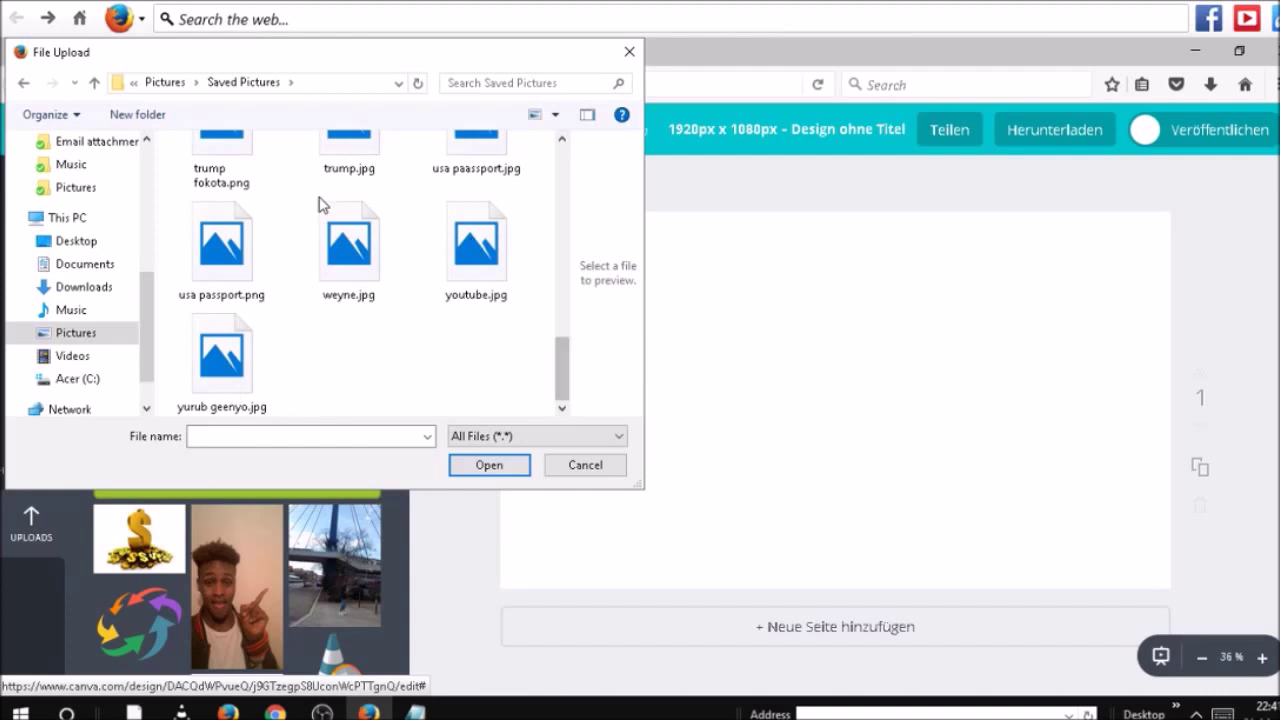
Step: Look through the whole Pictures folder in the upload dialog for the image to upload
click(106, 330)
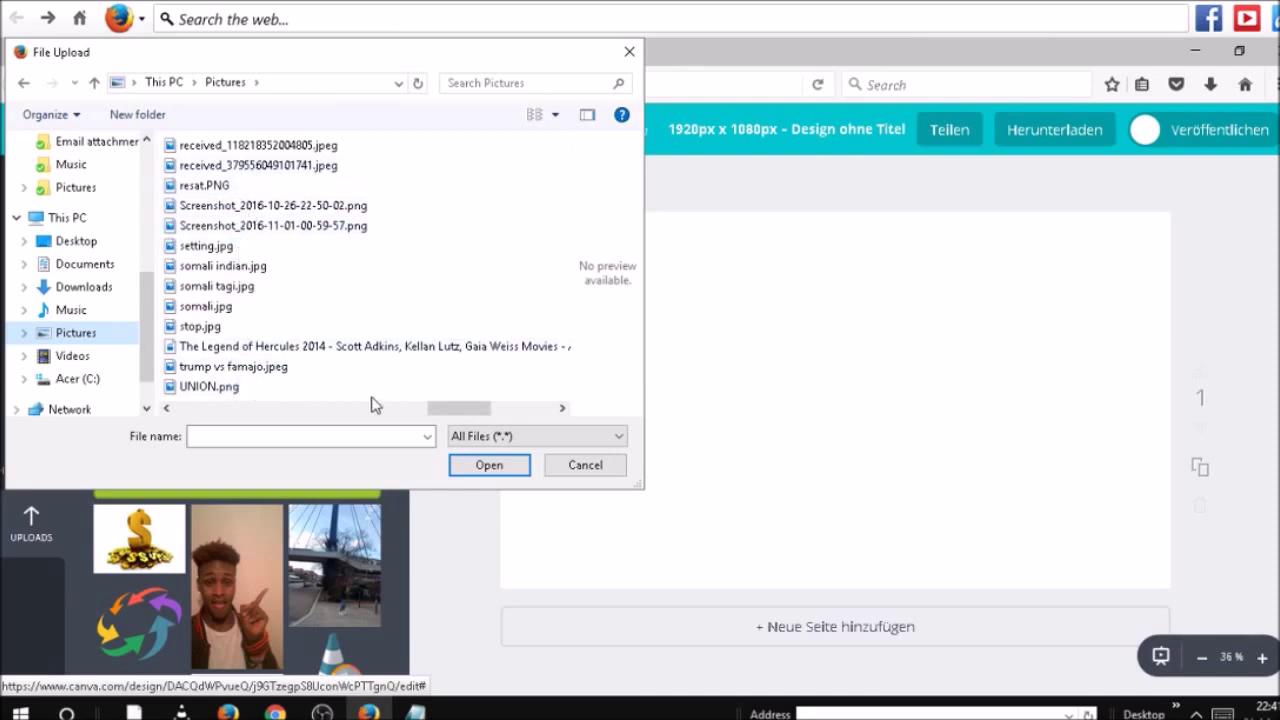
click(565, 410)
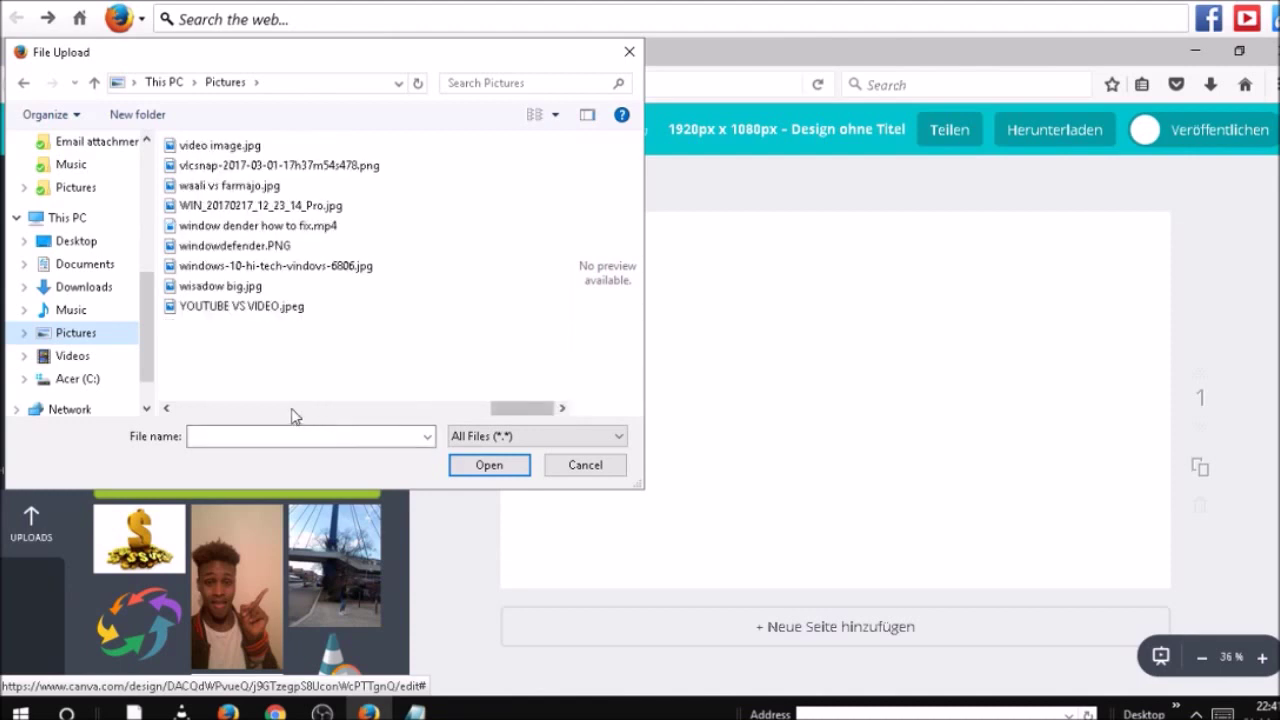
click(168, 409)
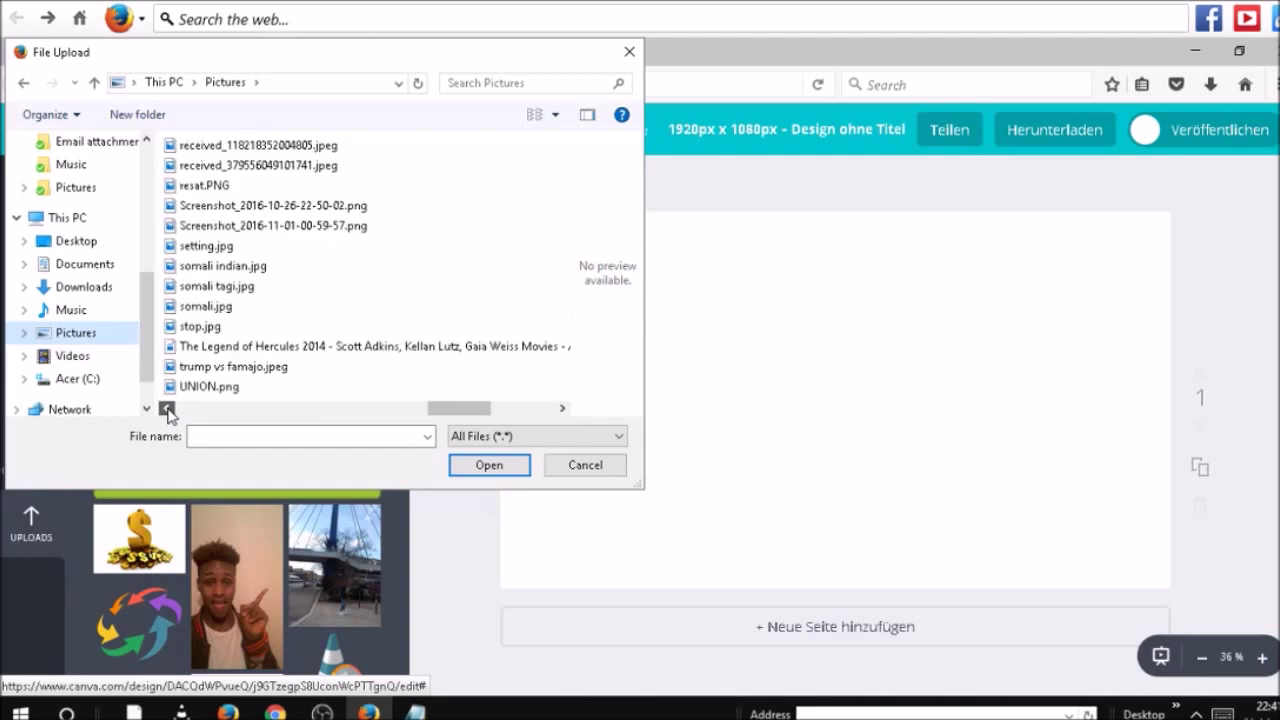
click(168, 409)
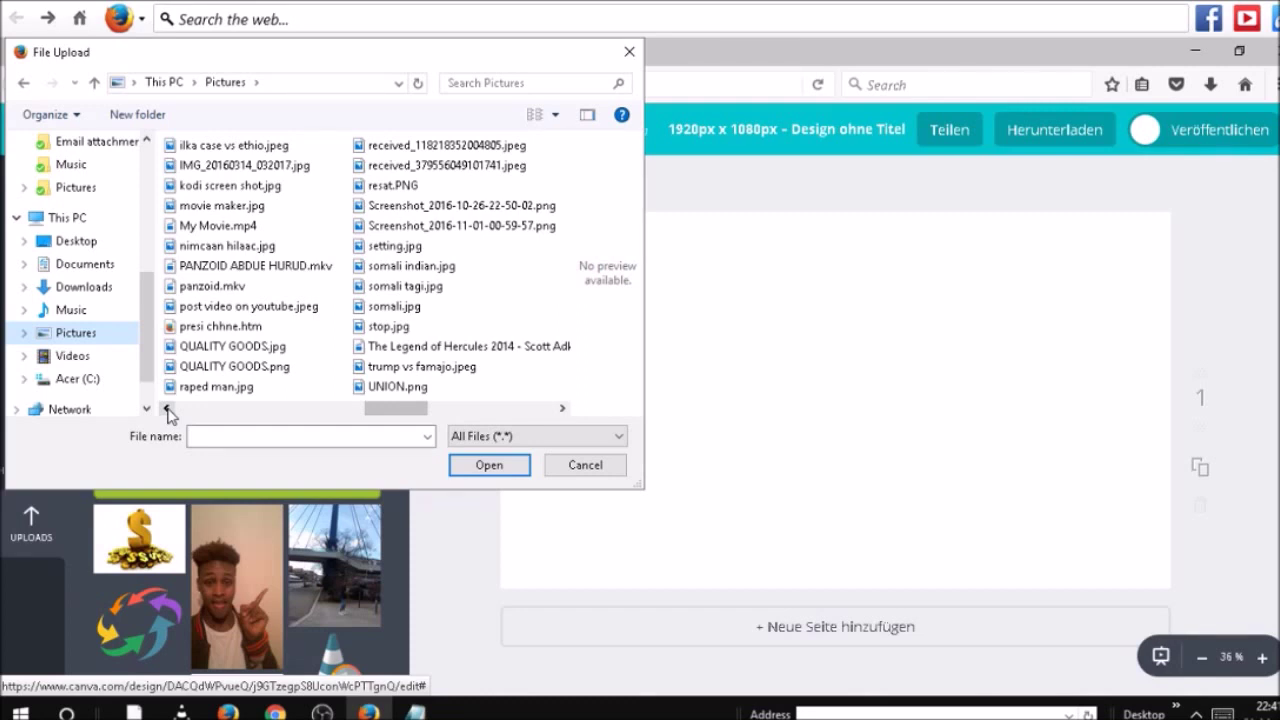
click(169, 409)
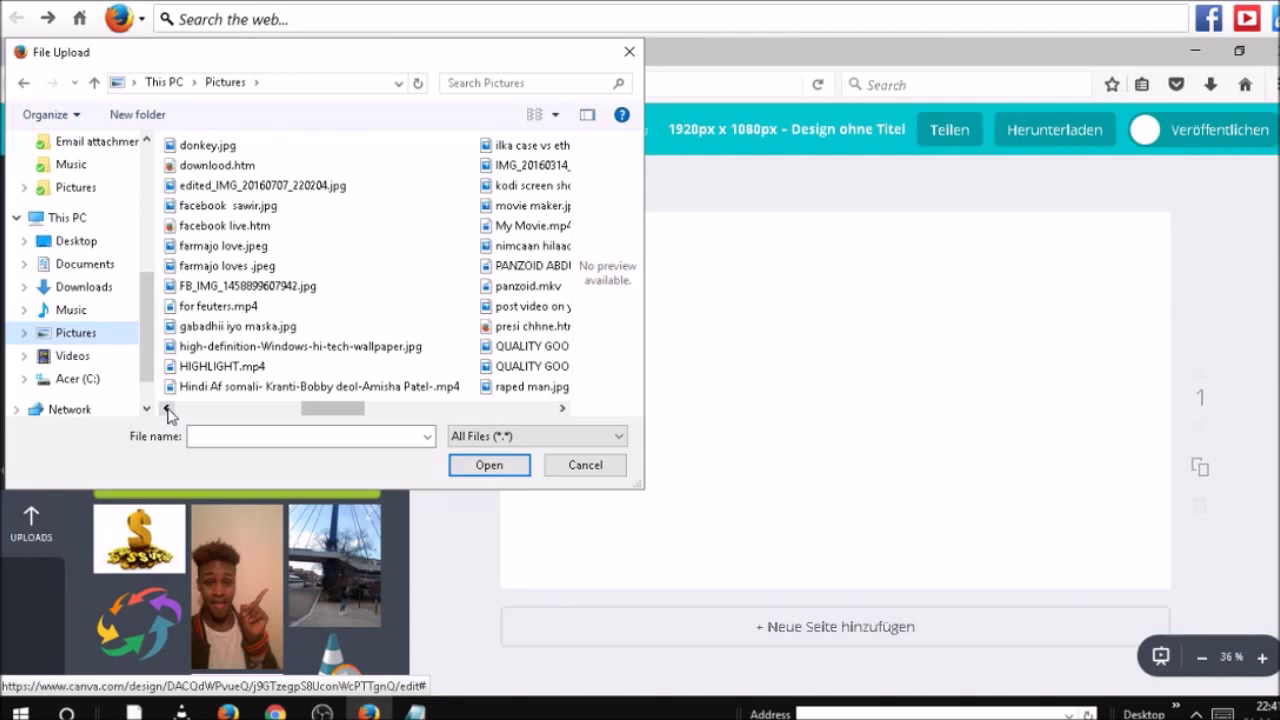
click(169, 409)
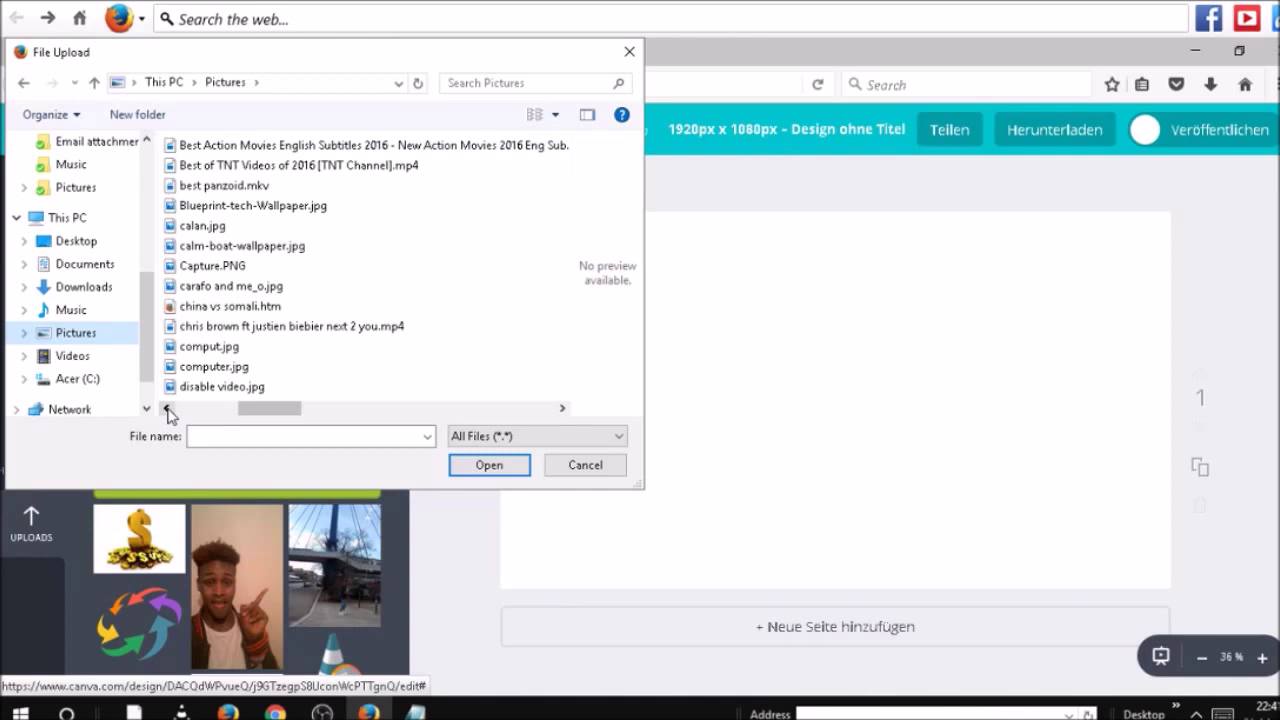
click(169, 409)
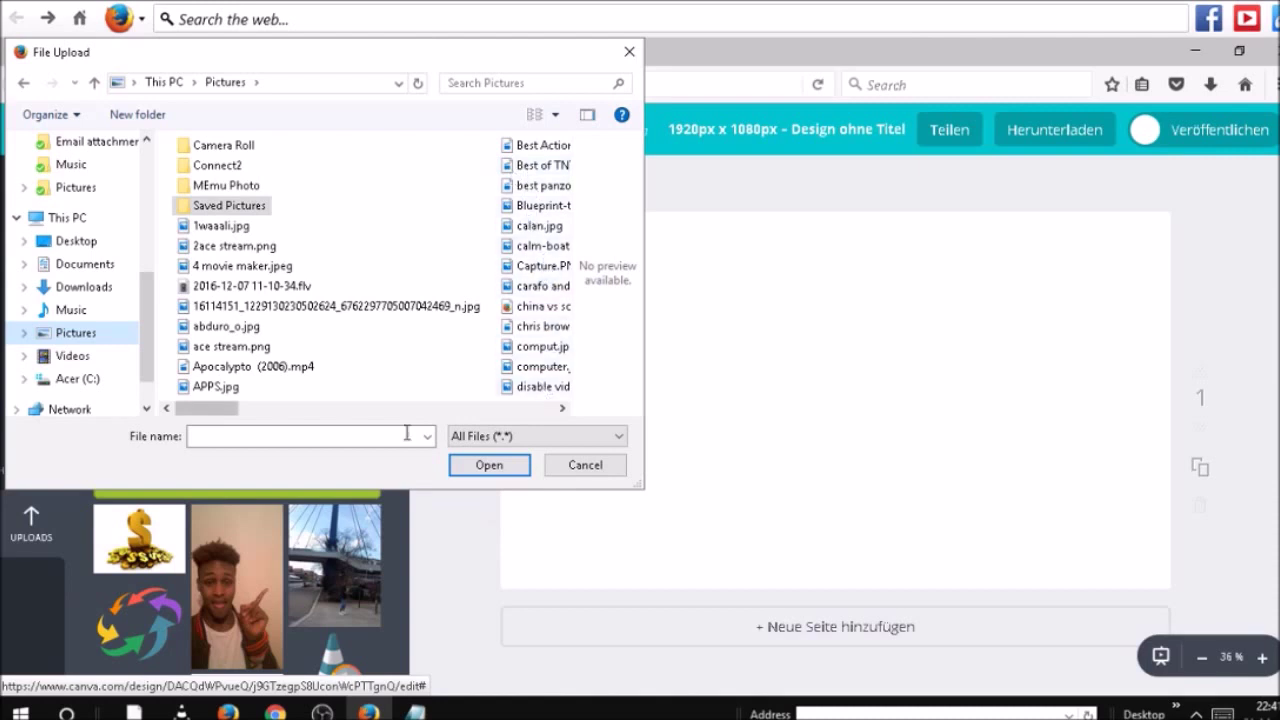
Step: Open the Pictures folder in File Explorer and move windowdefender.PNG into the Saved Pictures folder
click(20, 712)
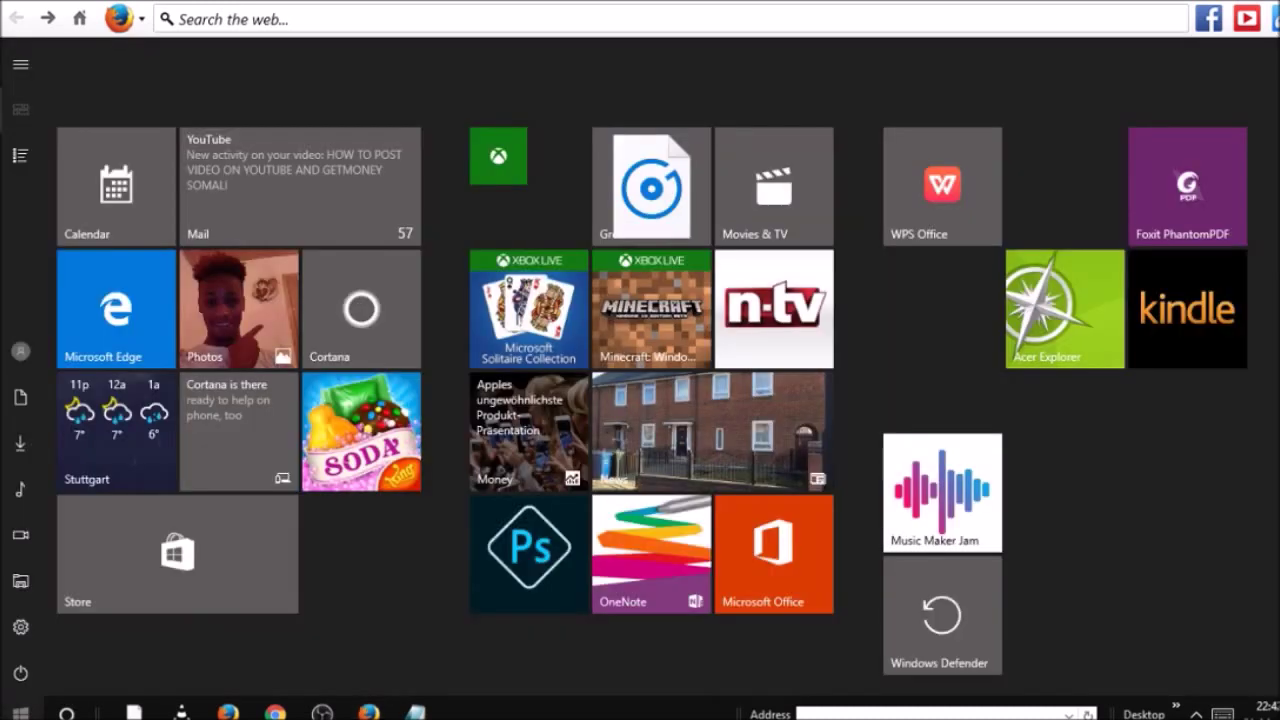
click(27, 580)
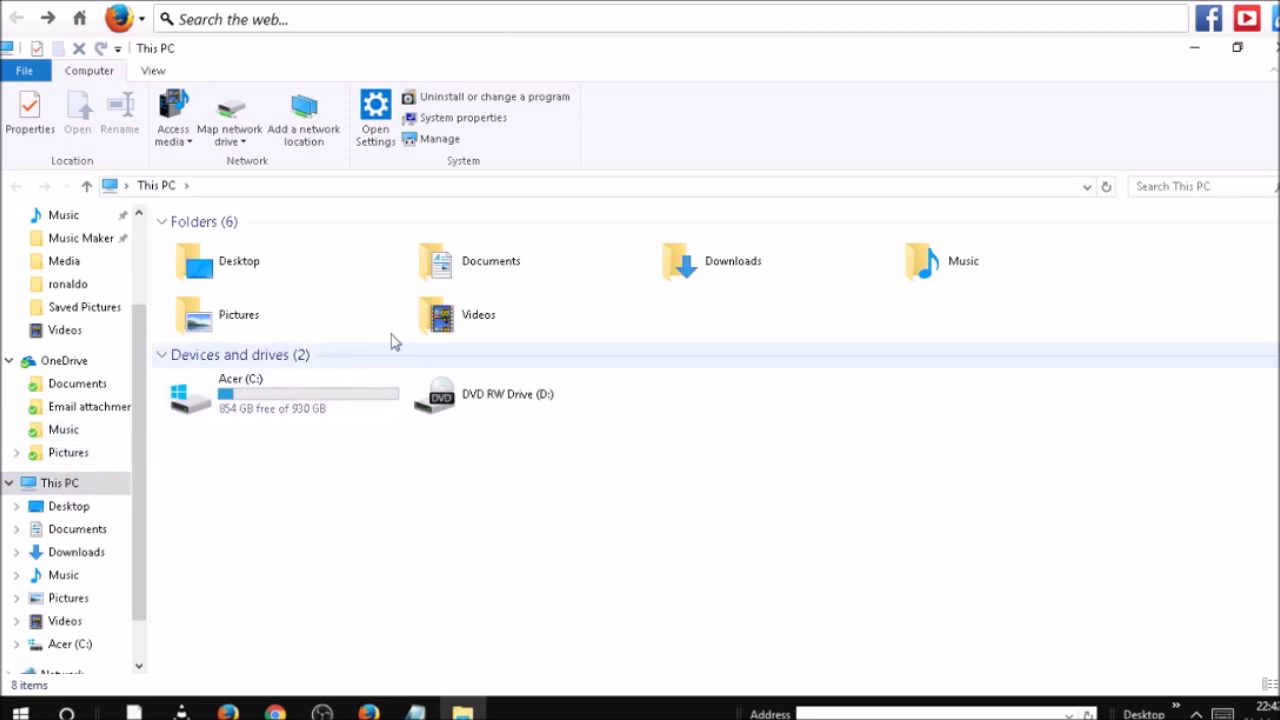
double_click(265, 318)
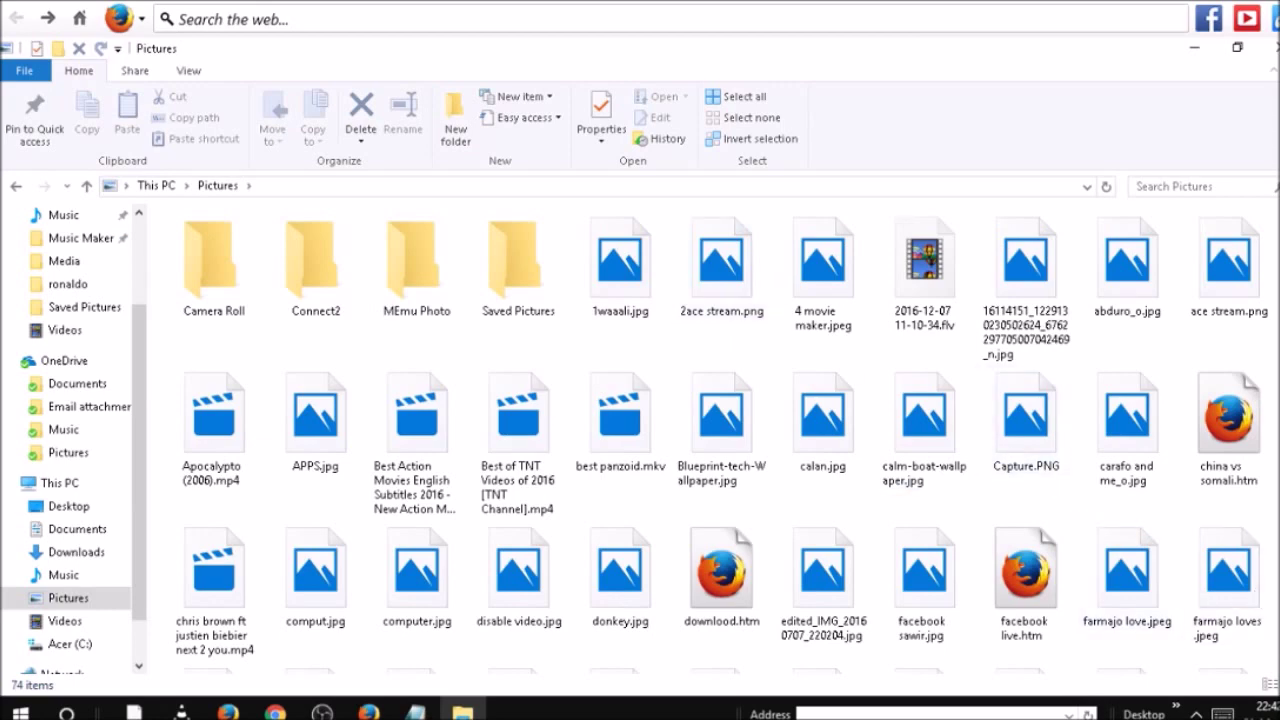
scroll(719, 440, down, 3)
scroll(719, 440, down, 3)
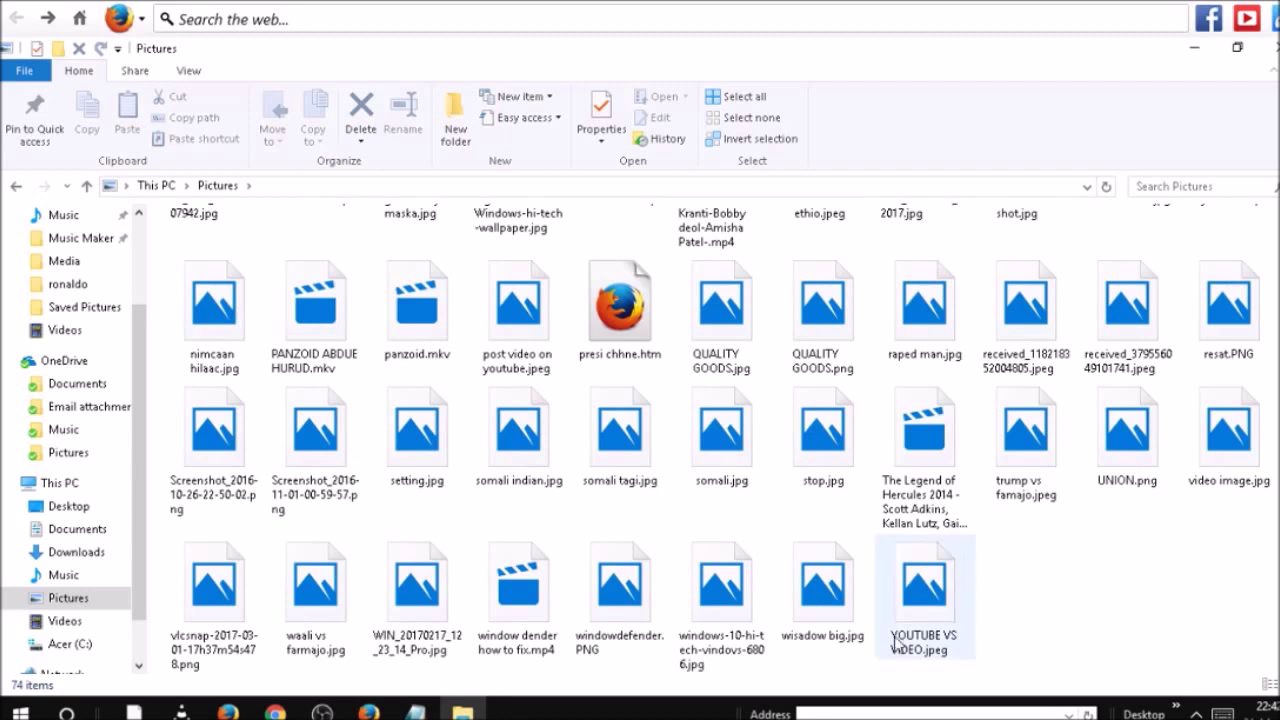
click(638, 596)
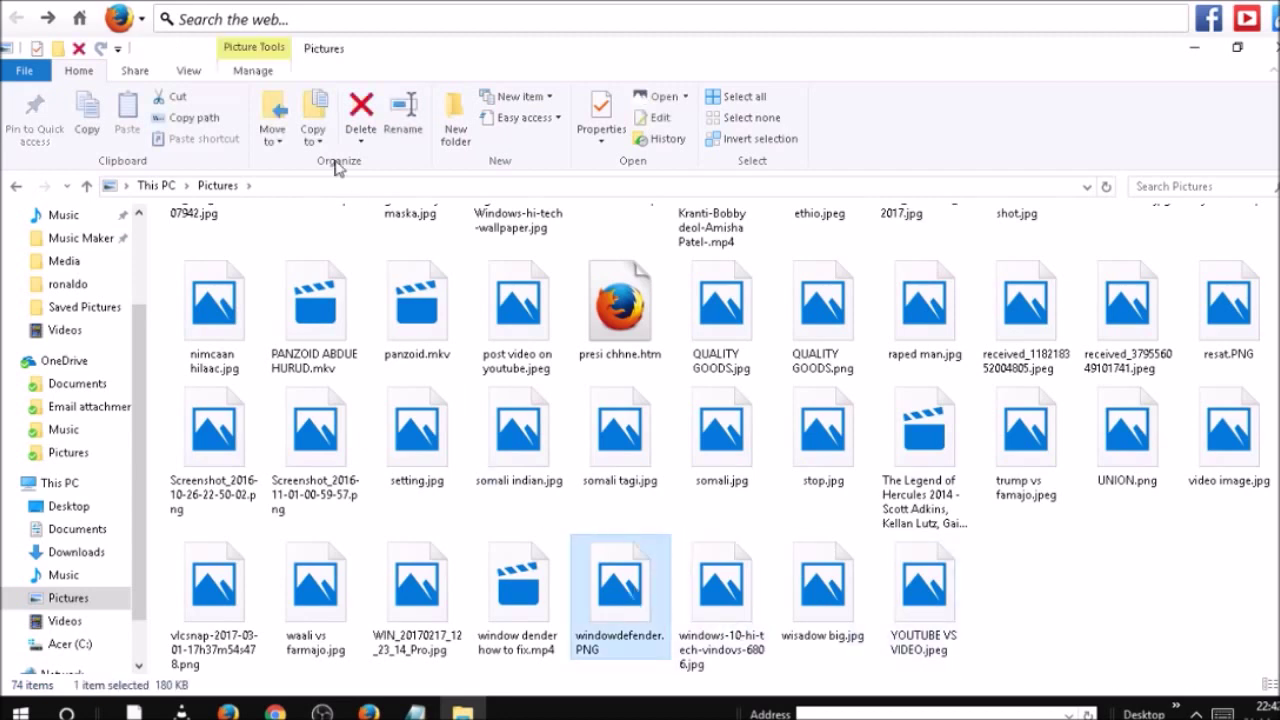
click(274, 118)
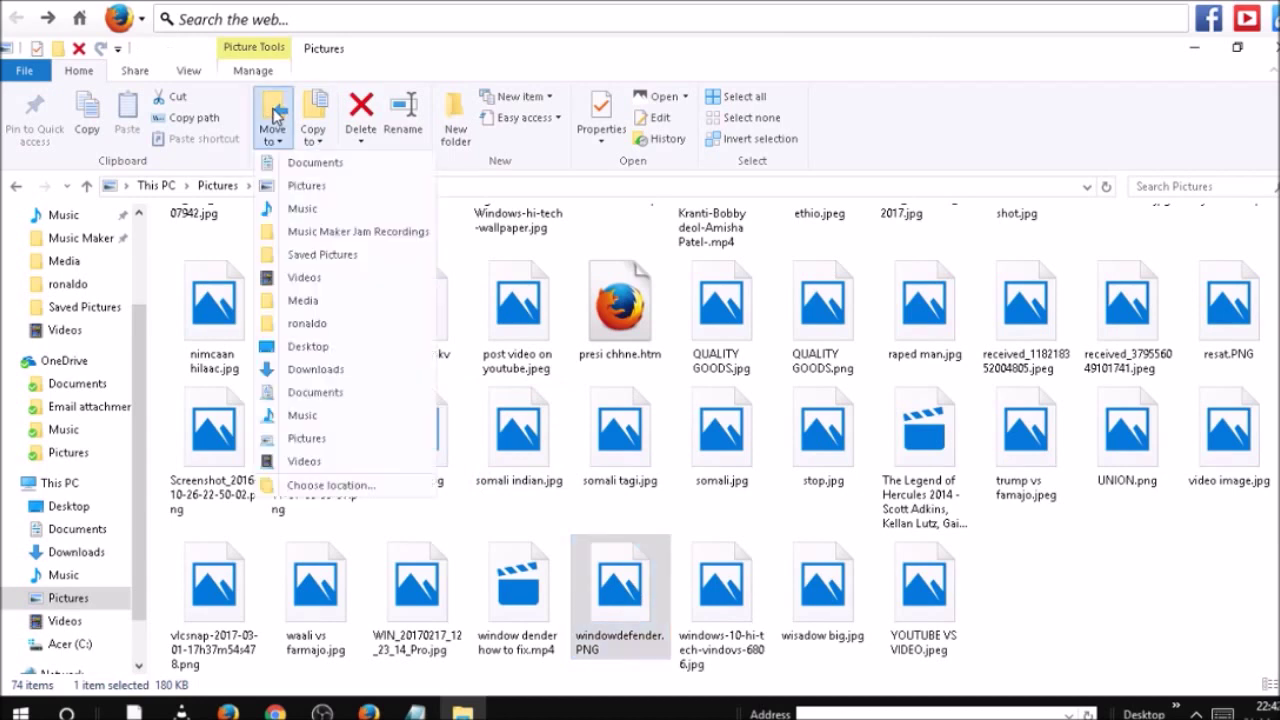
click(320, 256)
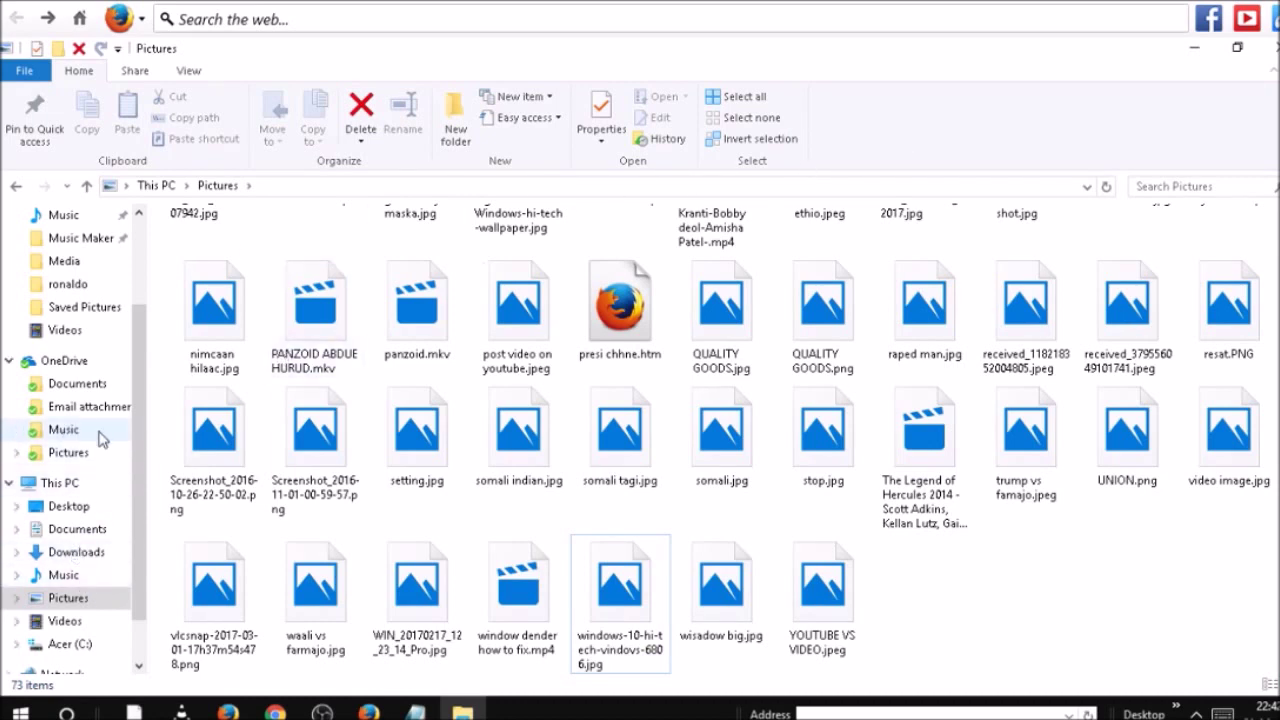
Step: Check the contents of the Saved Pictures folder for the moved file and close File Explorer
click(80, 597)
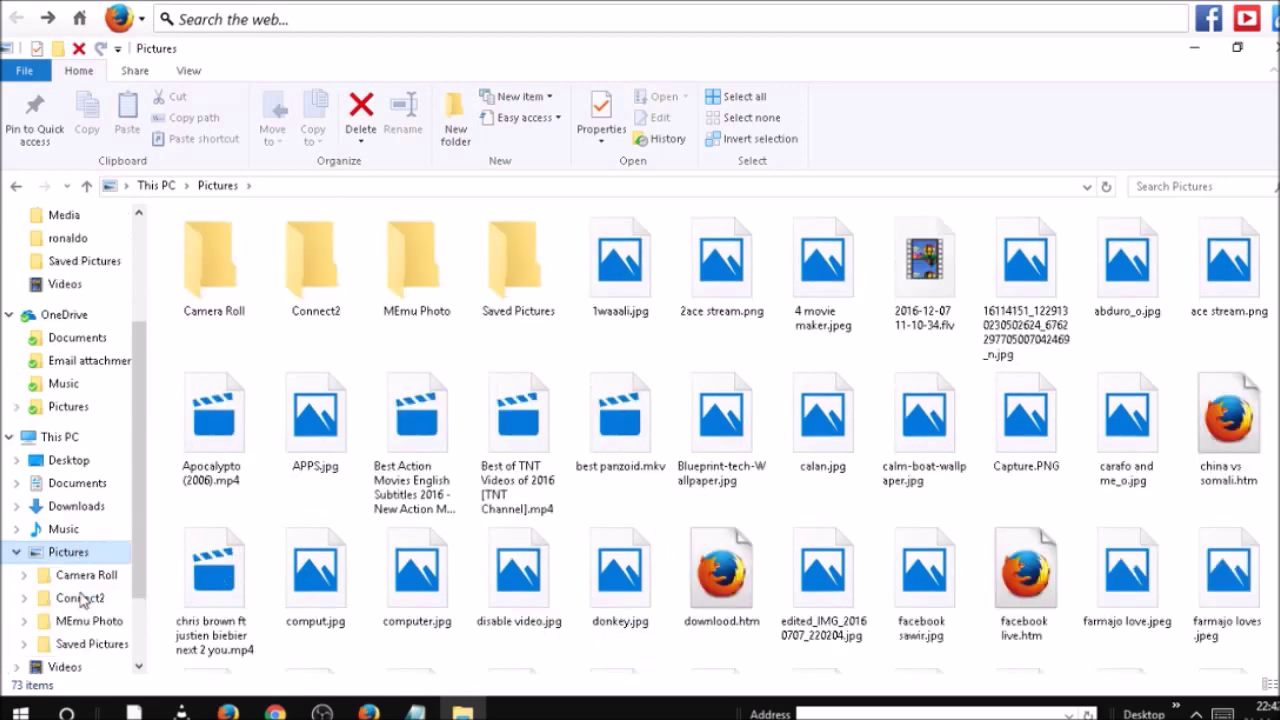
double_click(483, 284)
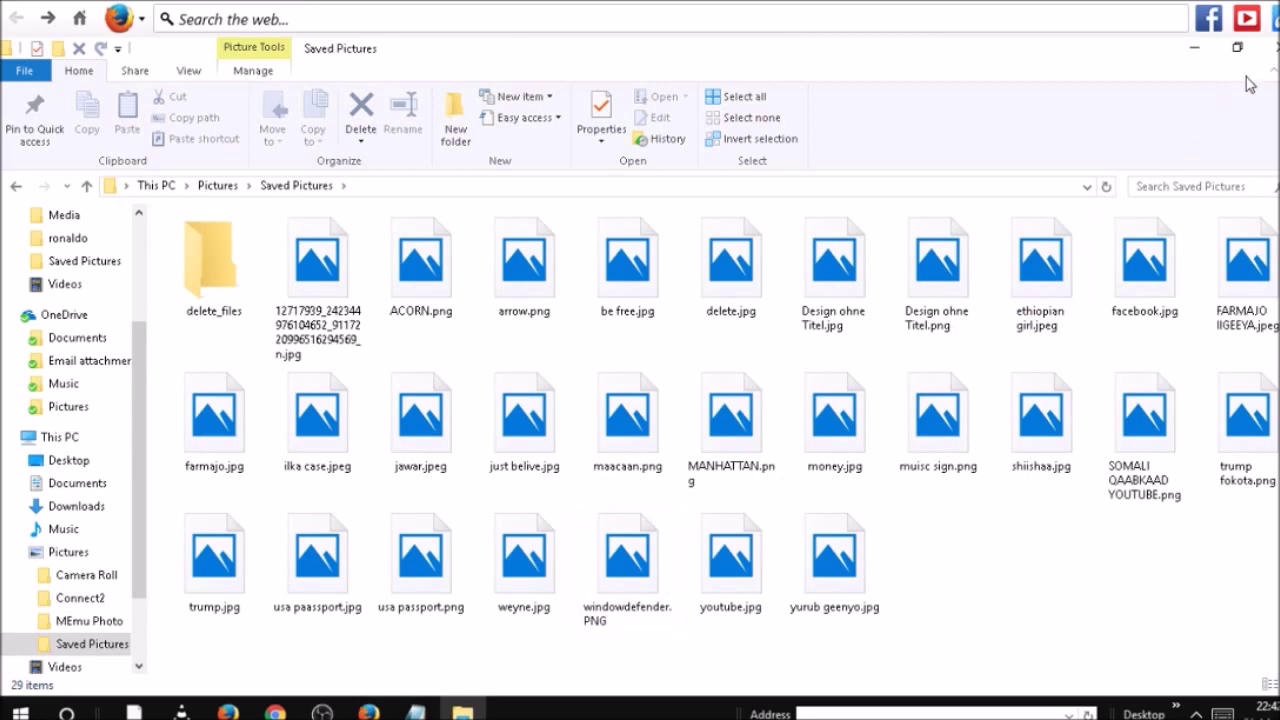
click(1270, 48)
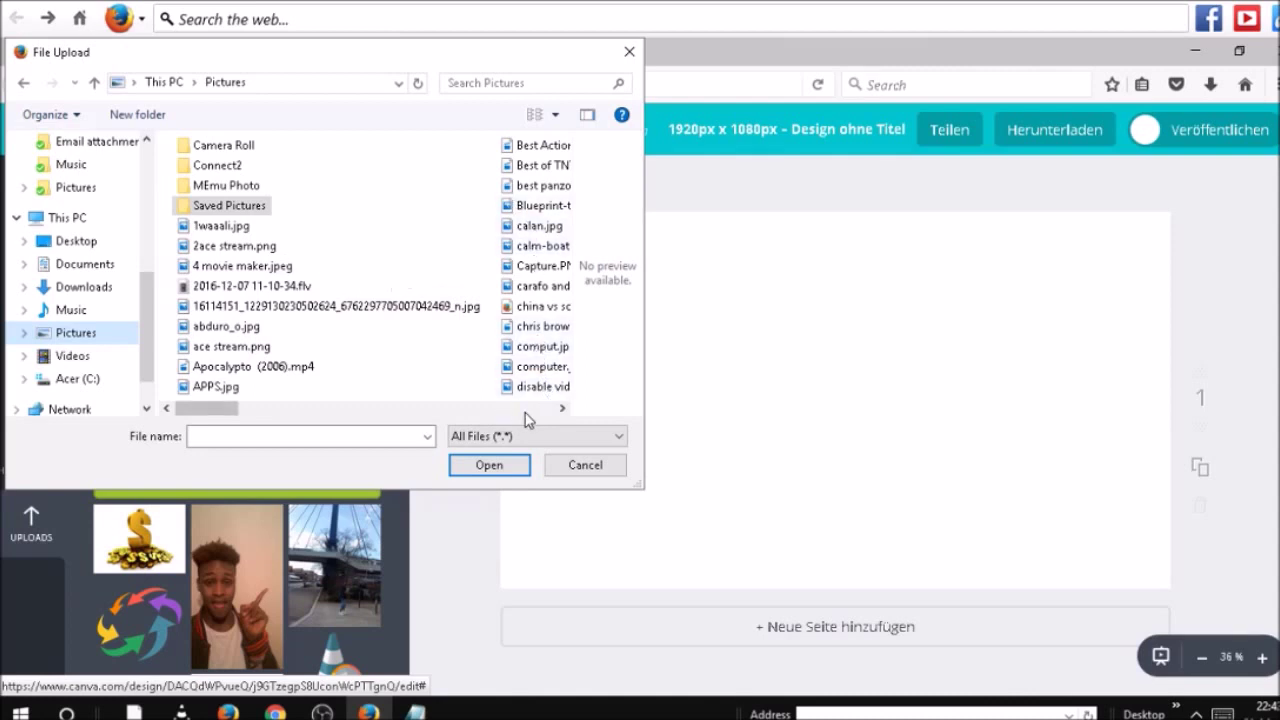
Step: Open the Saved Pictures folder in the upload dialog
click(562, 409)
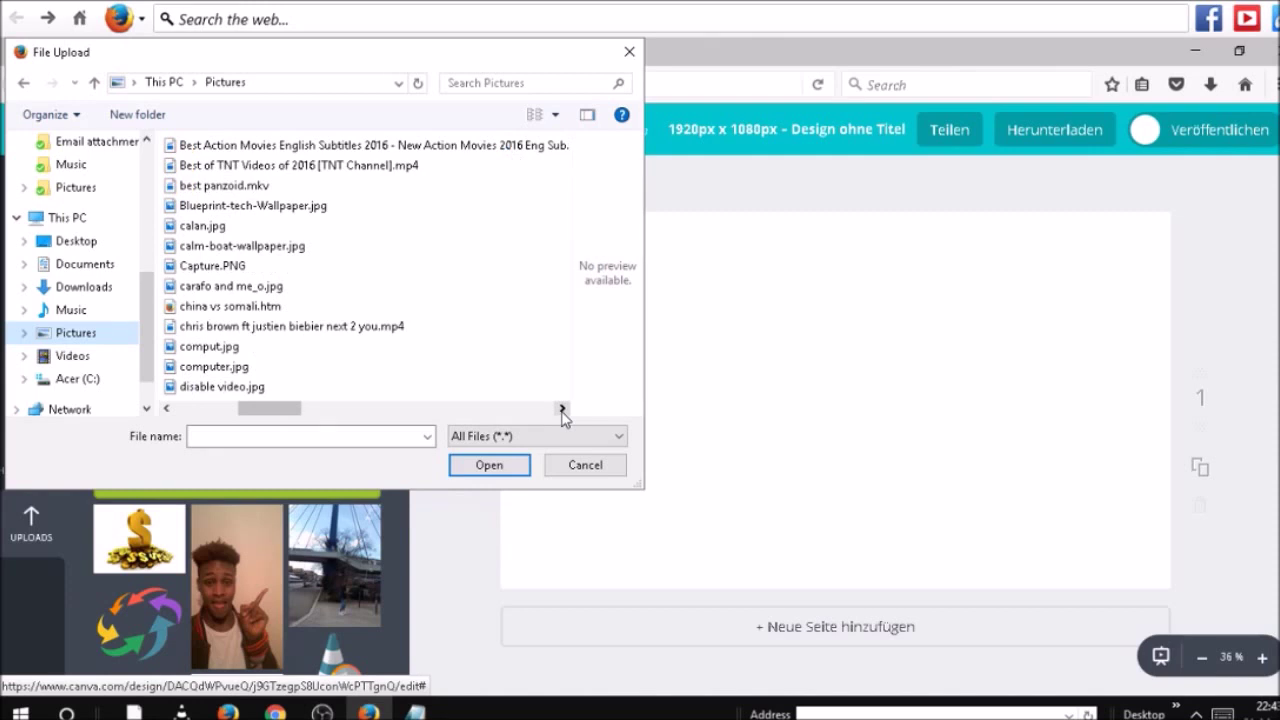
click(168, 409)
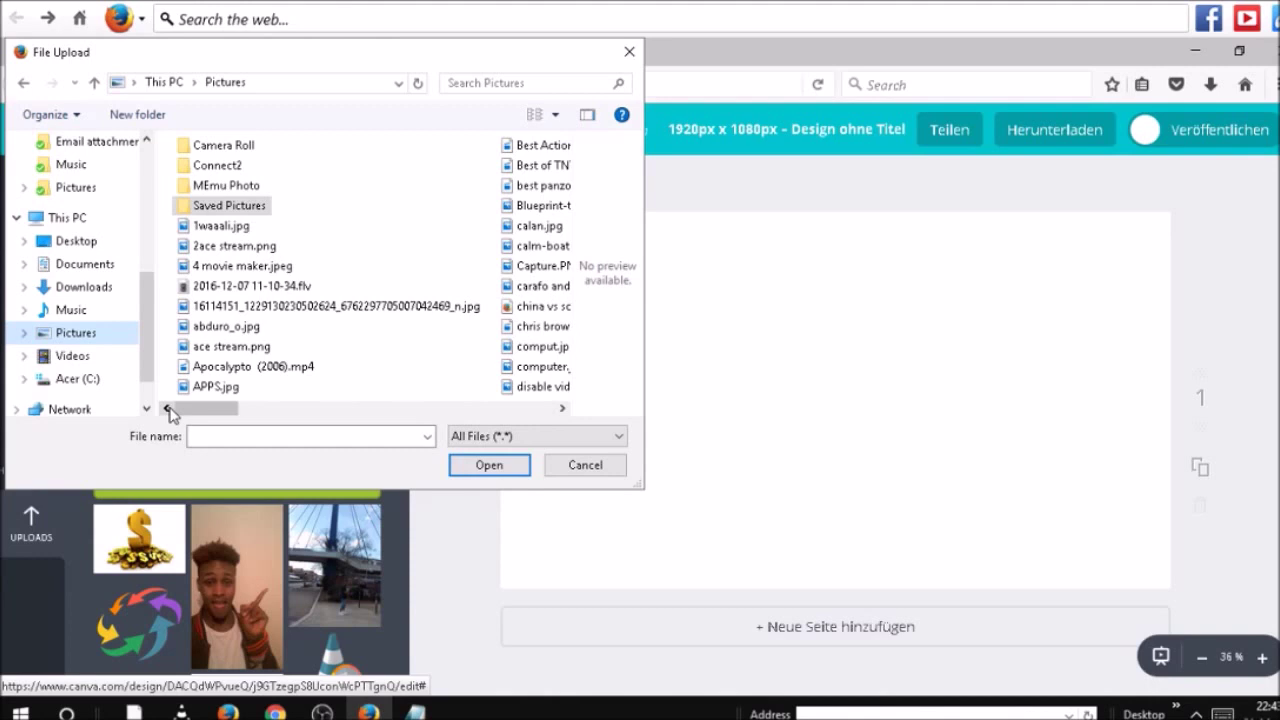
click(252, 207)
click(250, 207)
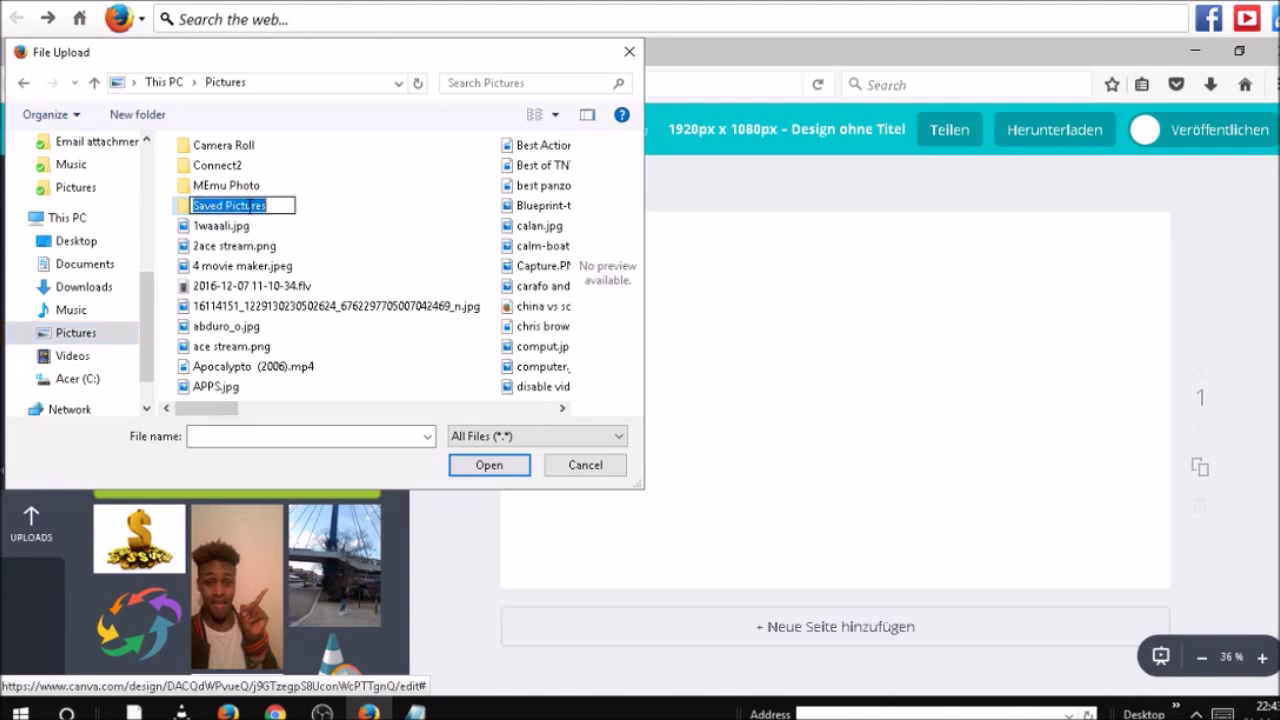
drag(331, 223, 258, 209)
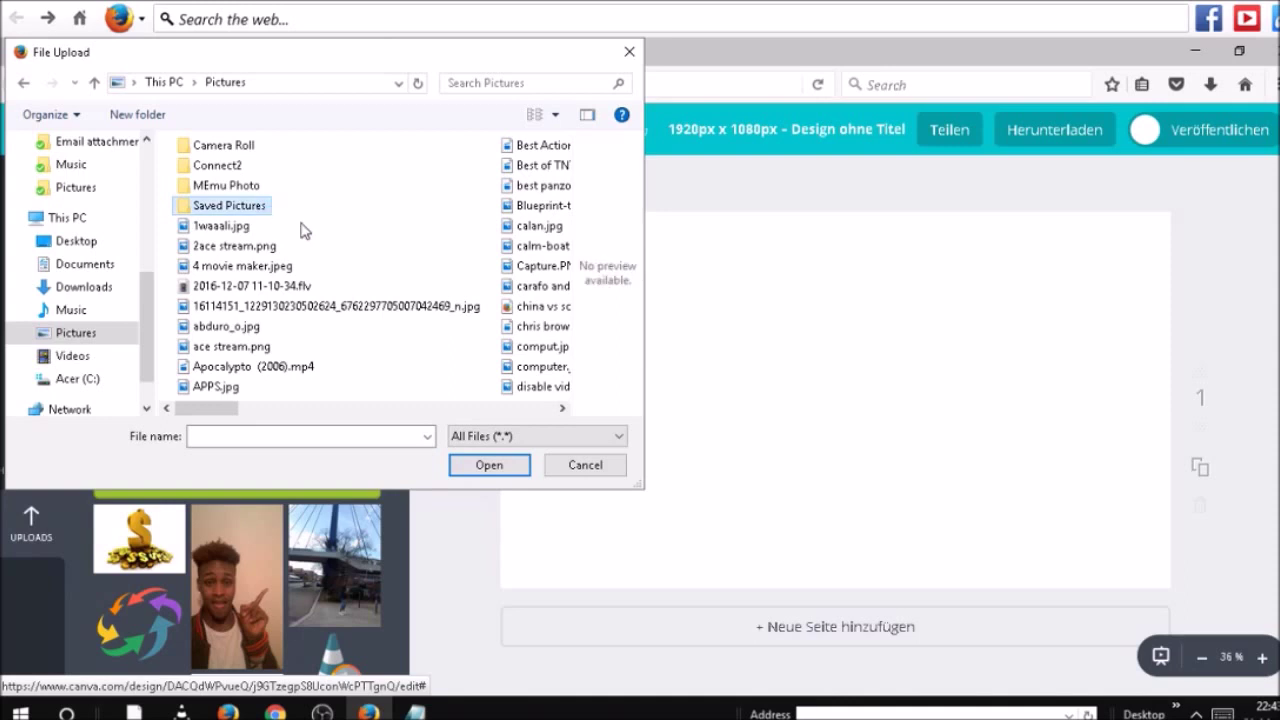
double_click(263, 212)
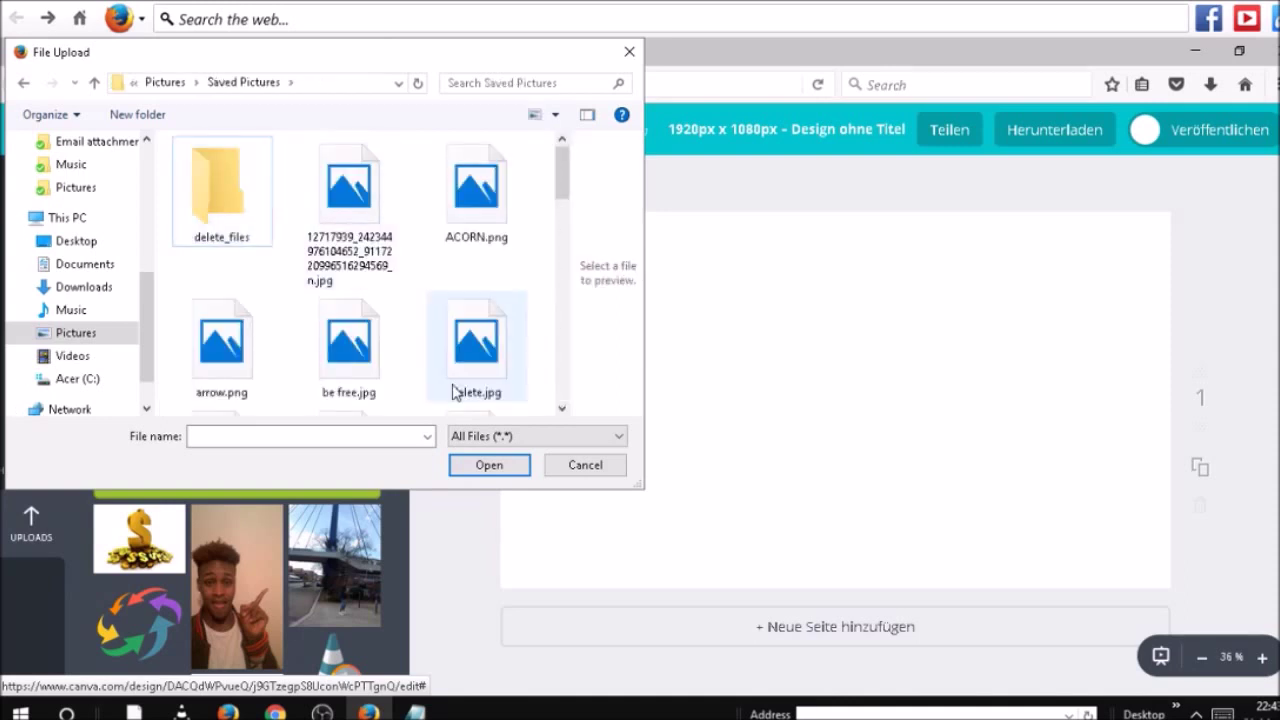
Step: Find windowdefender.PNG in the Saved Pictures folder and upload it to Canva
click(562, 408)
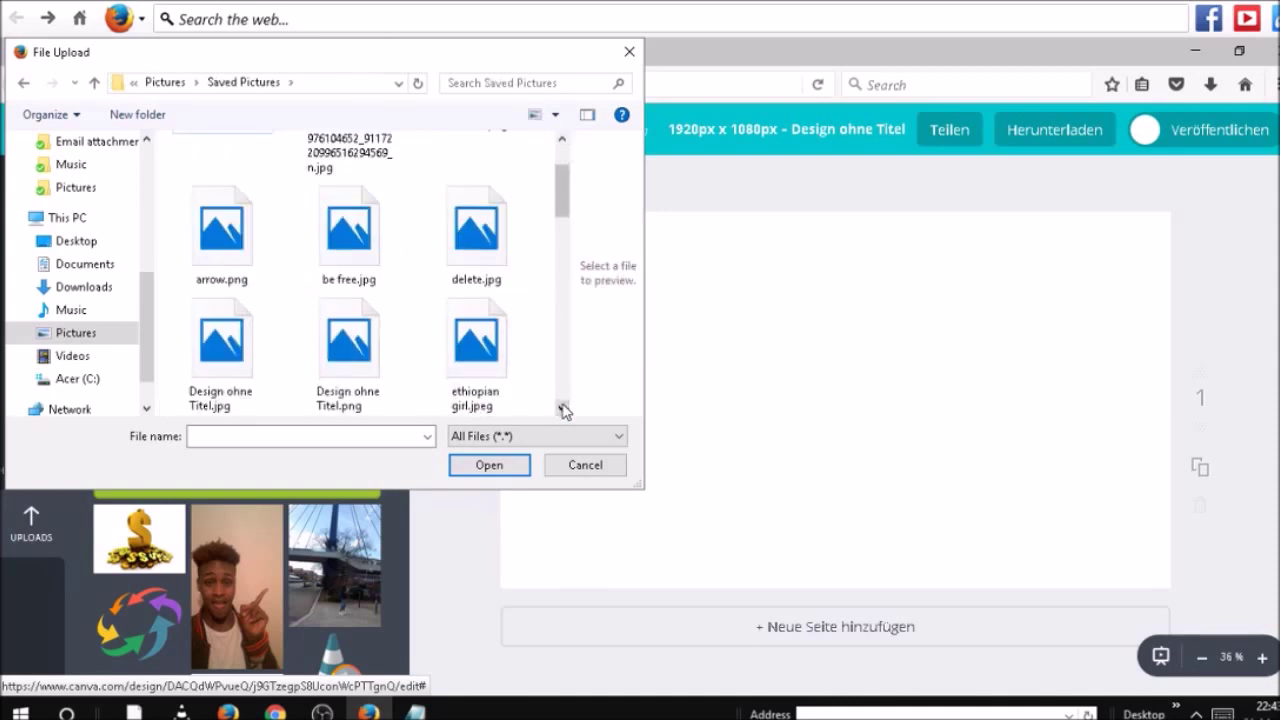
click(562, 408)
click(562, 408)
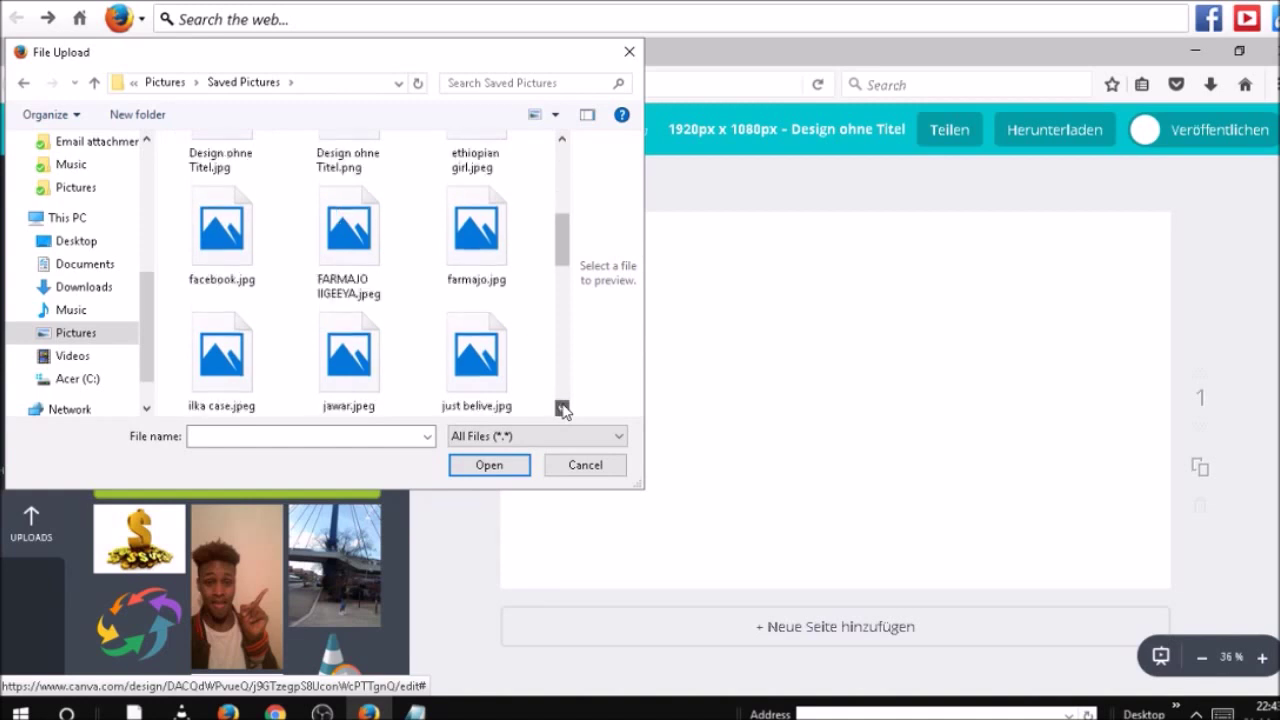
click(562, 408)
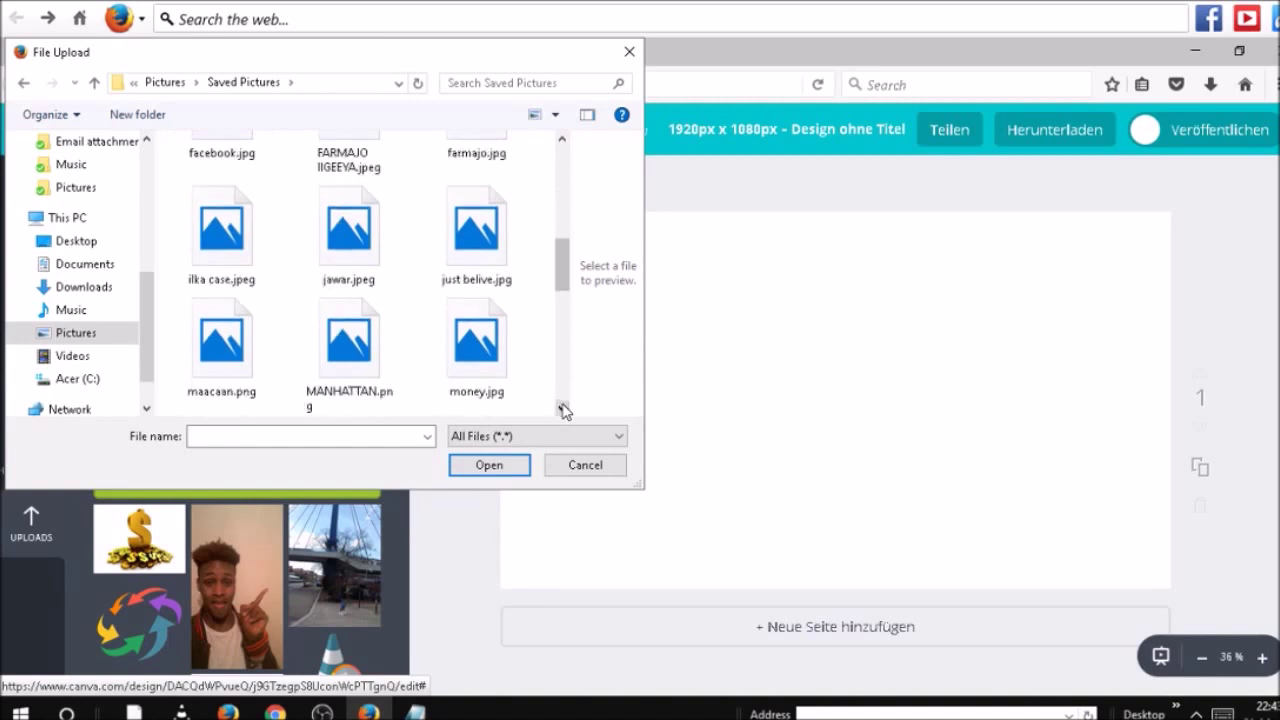
click(562, 408)
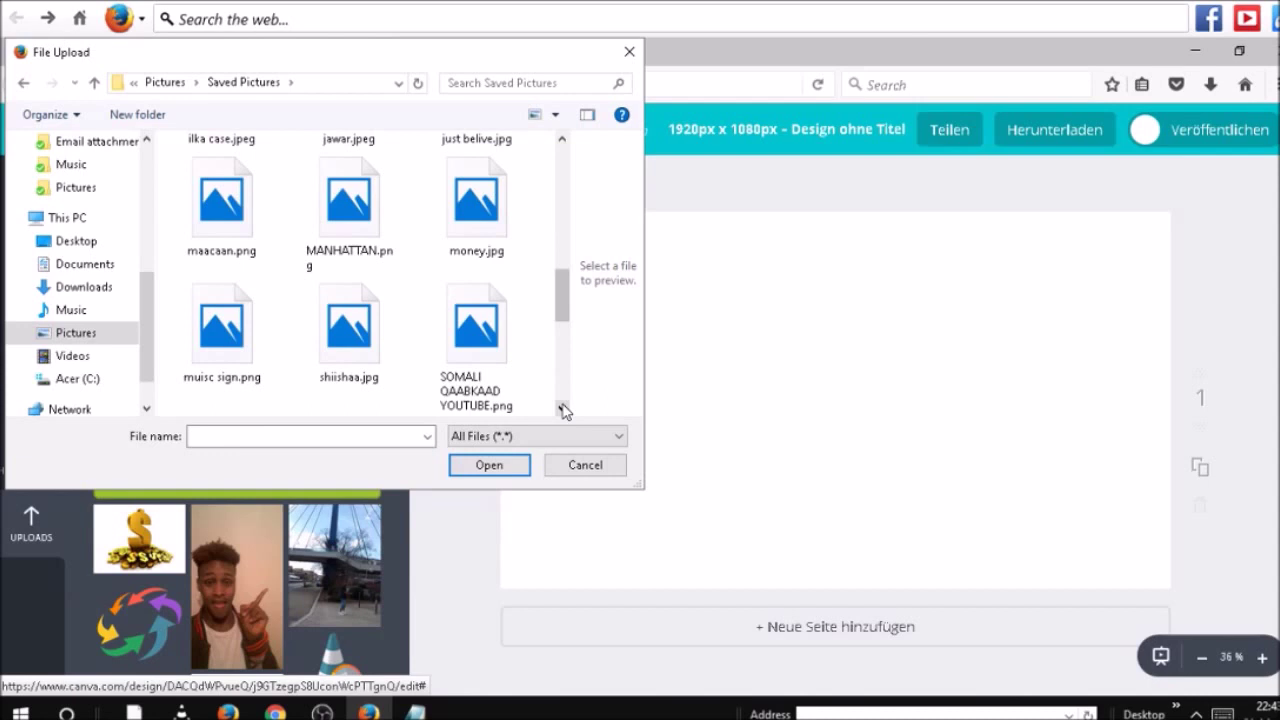
click(562, 408)
click(562, 408)
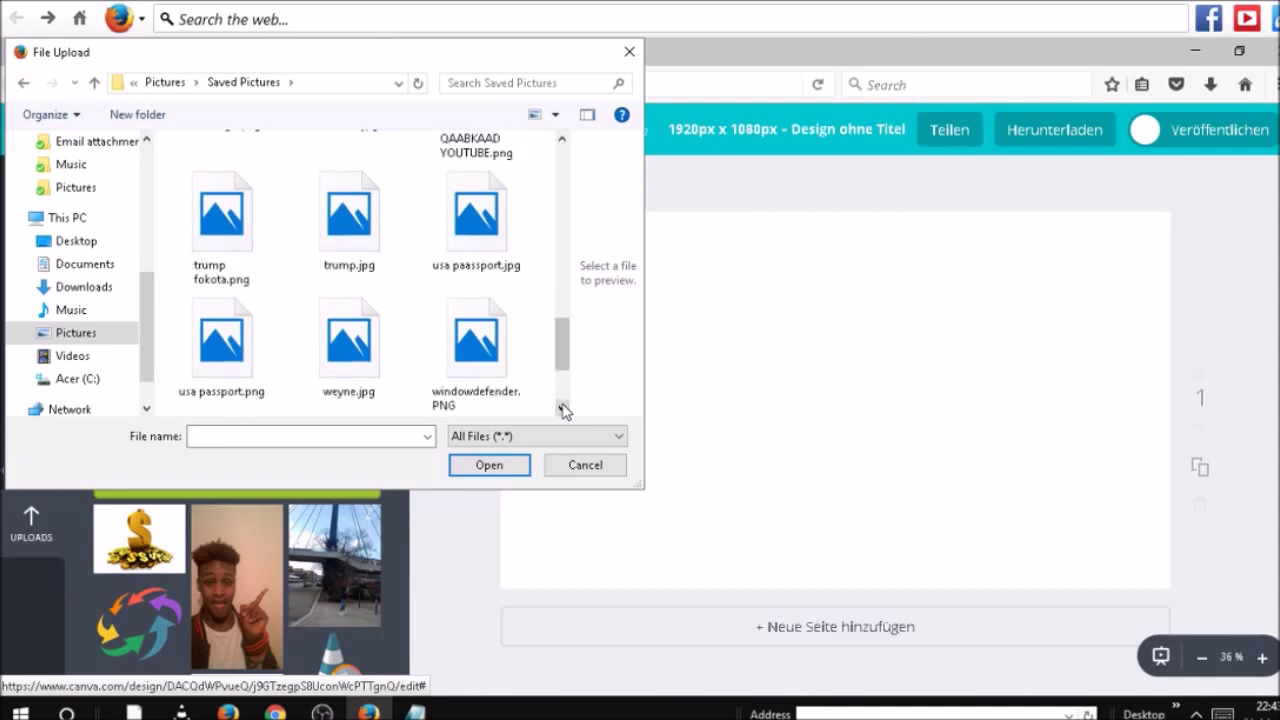
click(562, 408)
double_click(484, 255)
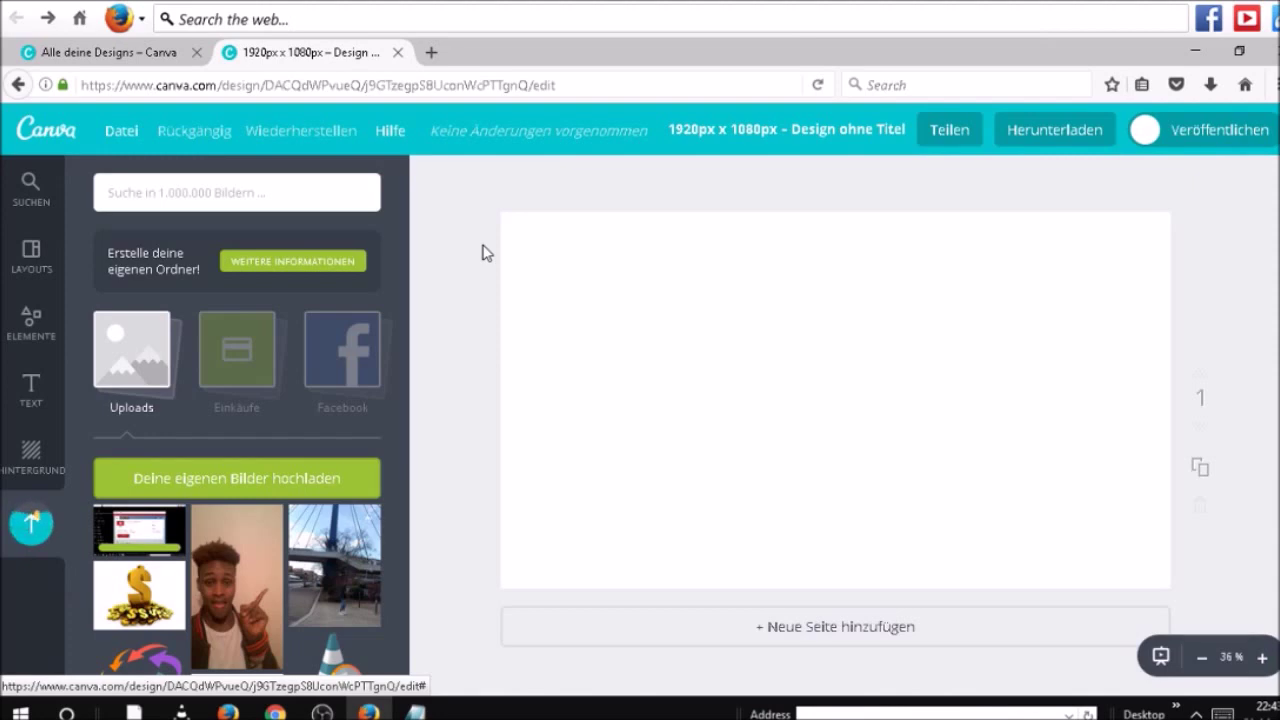
Step: Add the uploaded Windows Defender screenshot to the blank page and enlarge it to cover nearly the whole page
click(136, 537)
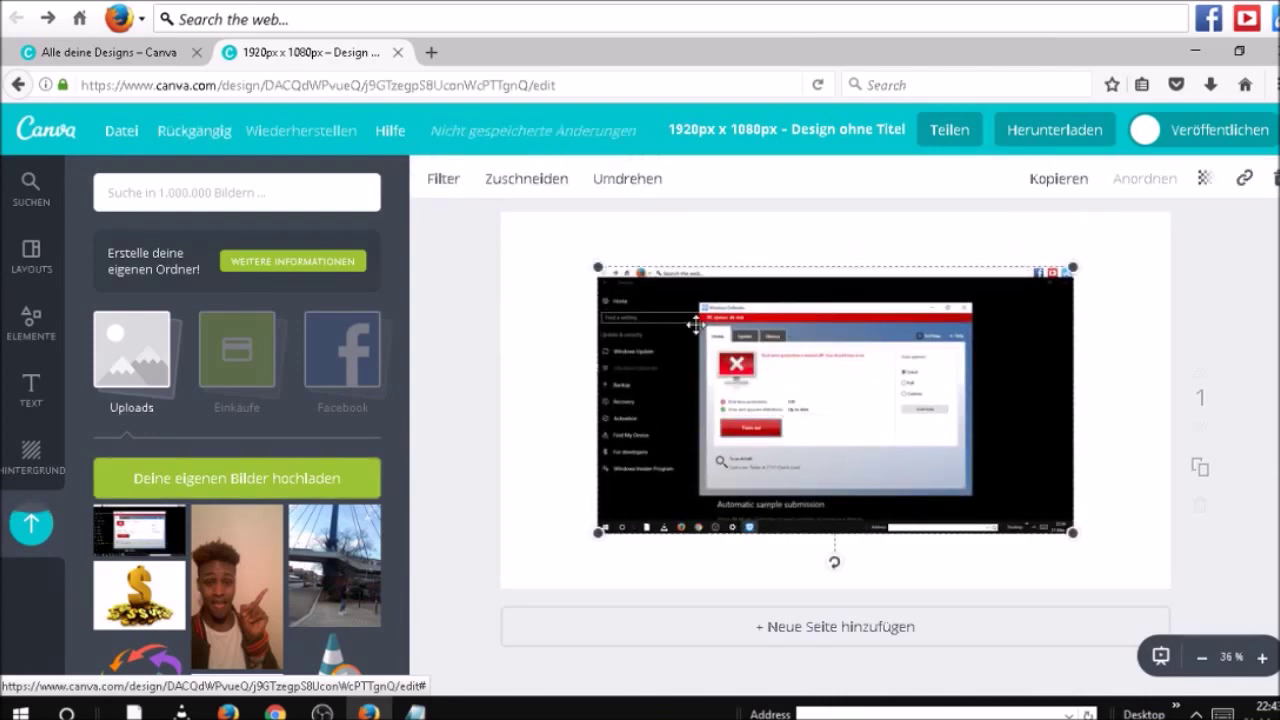
drag(583, 268, 492, 222)
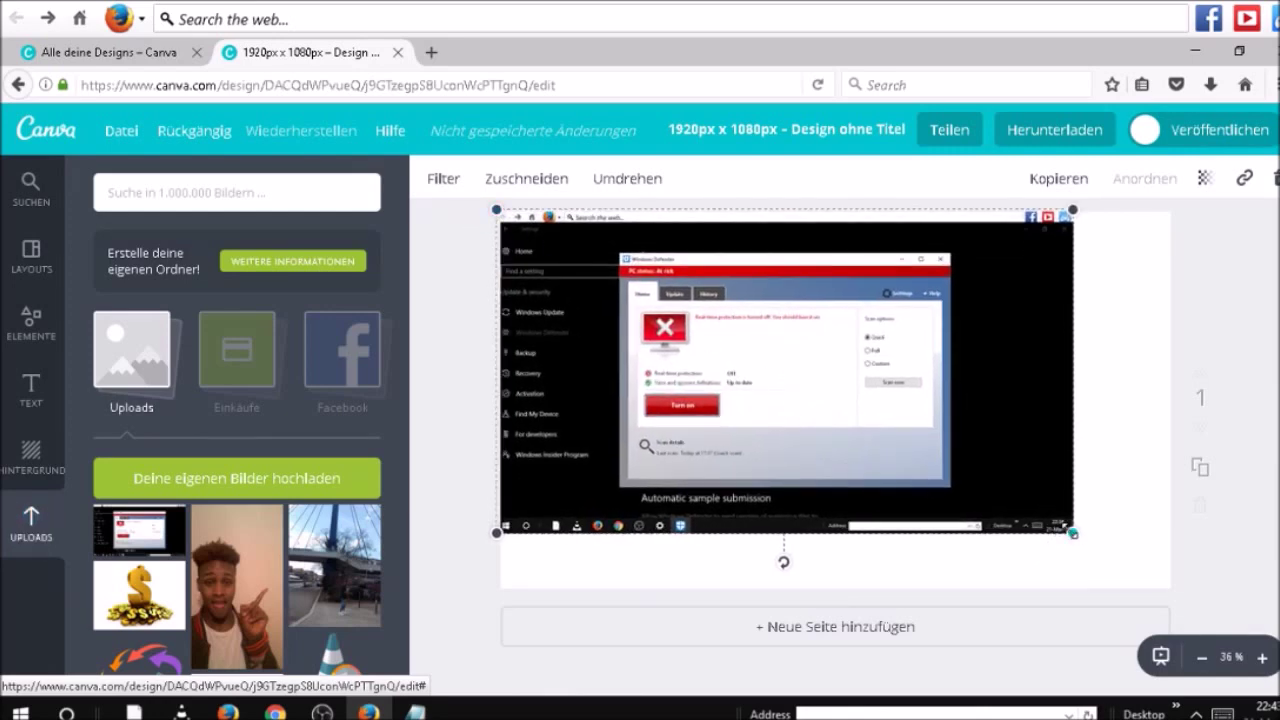
drag(1072, 533, 1162, 589)
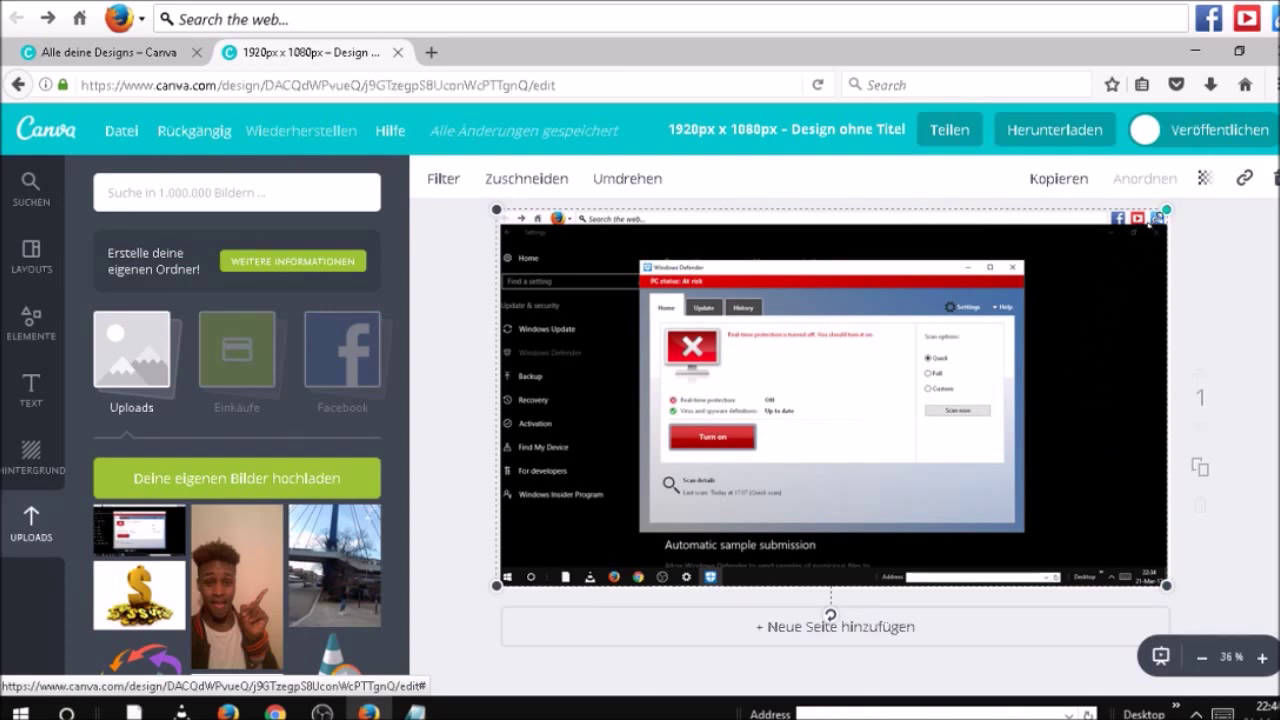
drag(1152, 220, 1165, 198)
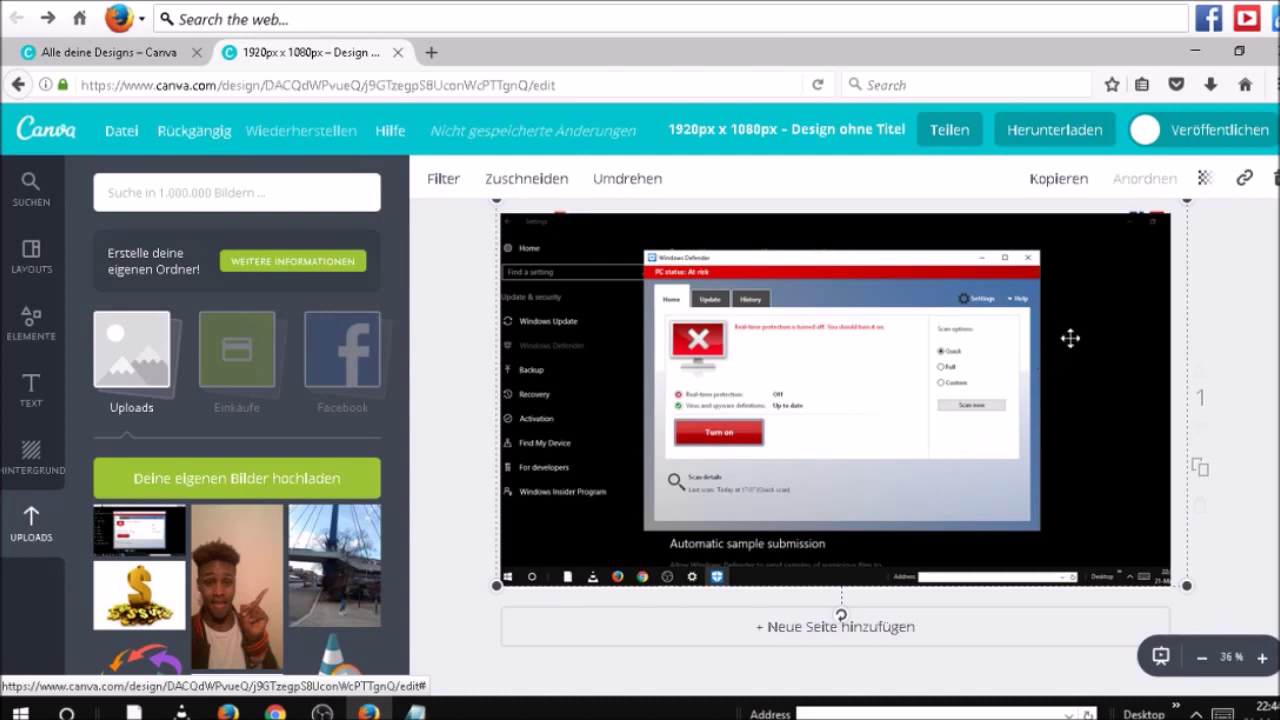
mouse_move(1186, 204)
mouse_down()
mouse_move(1081, 290)
mouse_move(1135, 232)
mouse_move(1172, 218)
mouse_up()
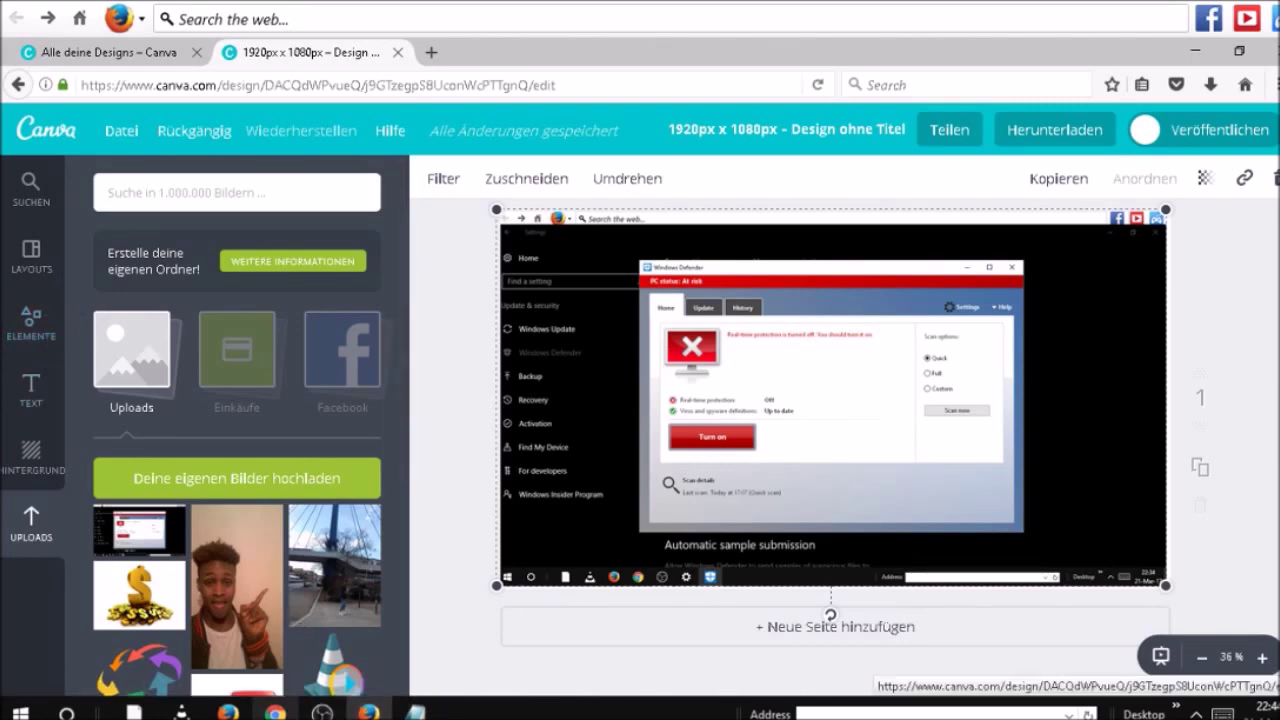
Step: Switch to Notepad and add a fourth line reading "4.choose elements" to the note
mouse_move(368, 712)
mouse_move(415, 712)
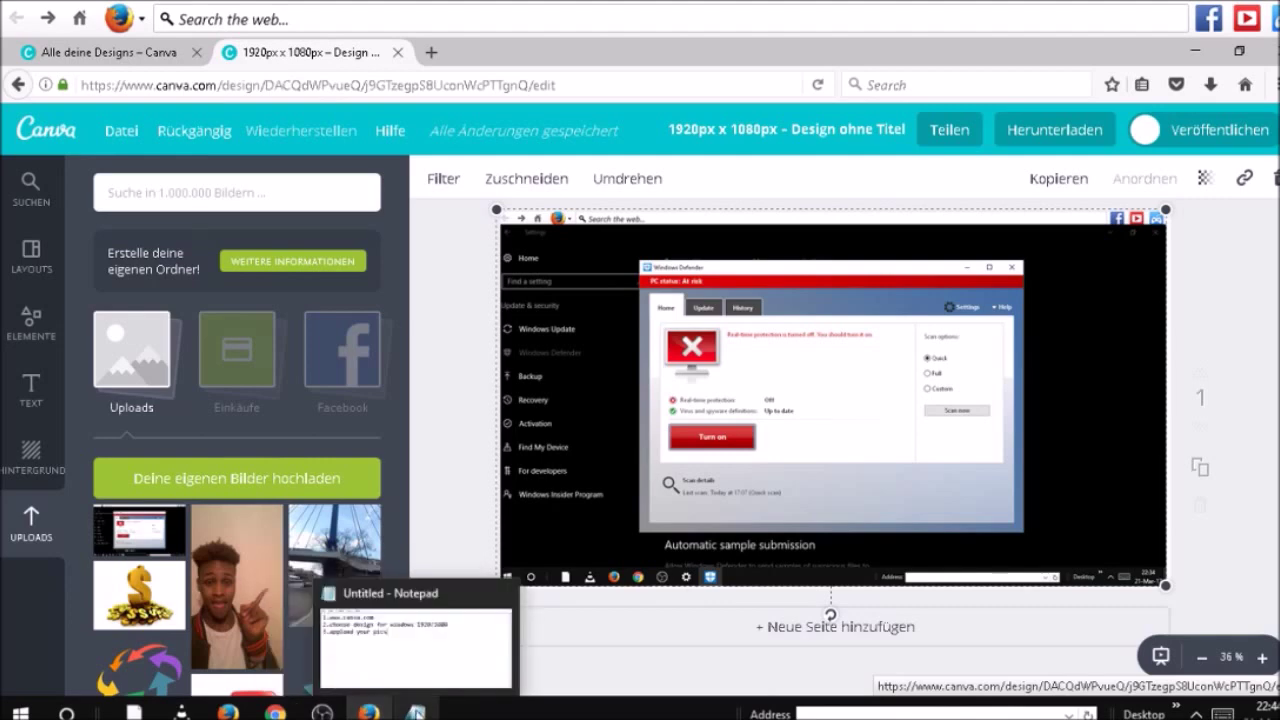
click(412, 664)
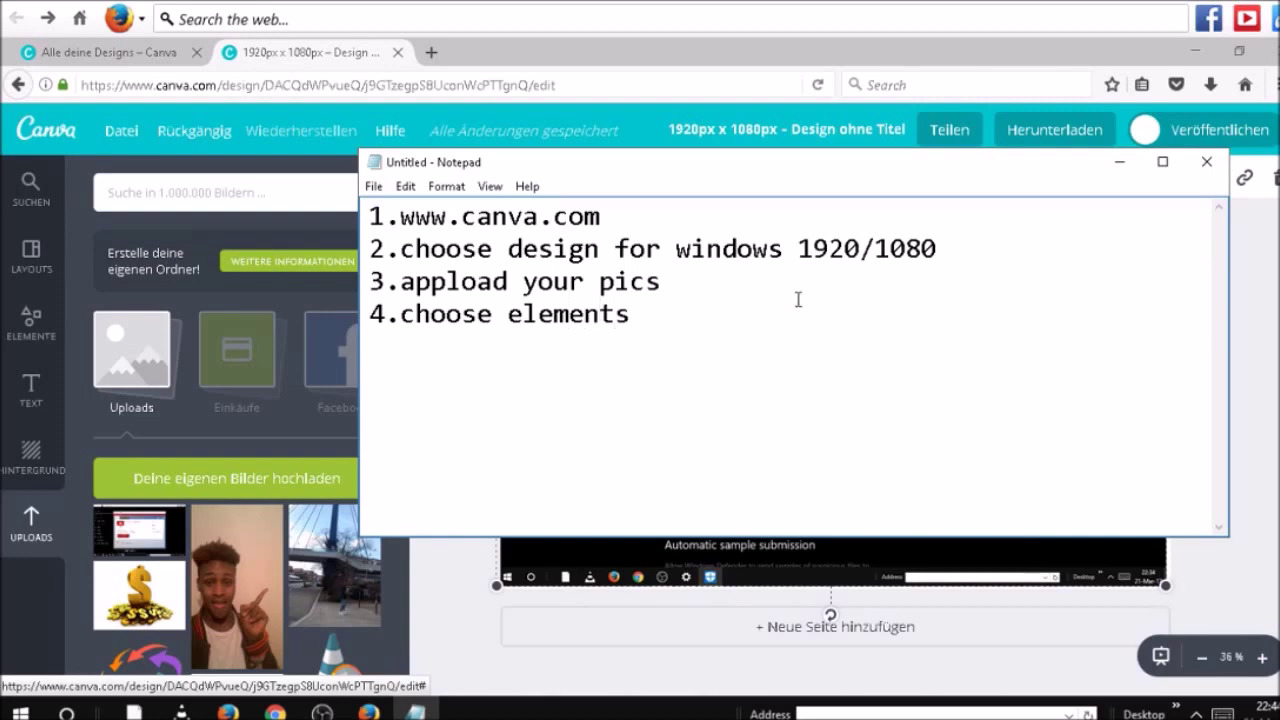
Step: Return to Canva and enlarge the Windows Defender screenshot until it covers the whole page
click(1118, 167)
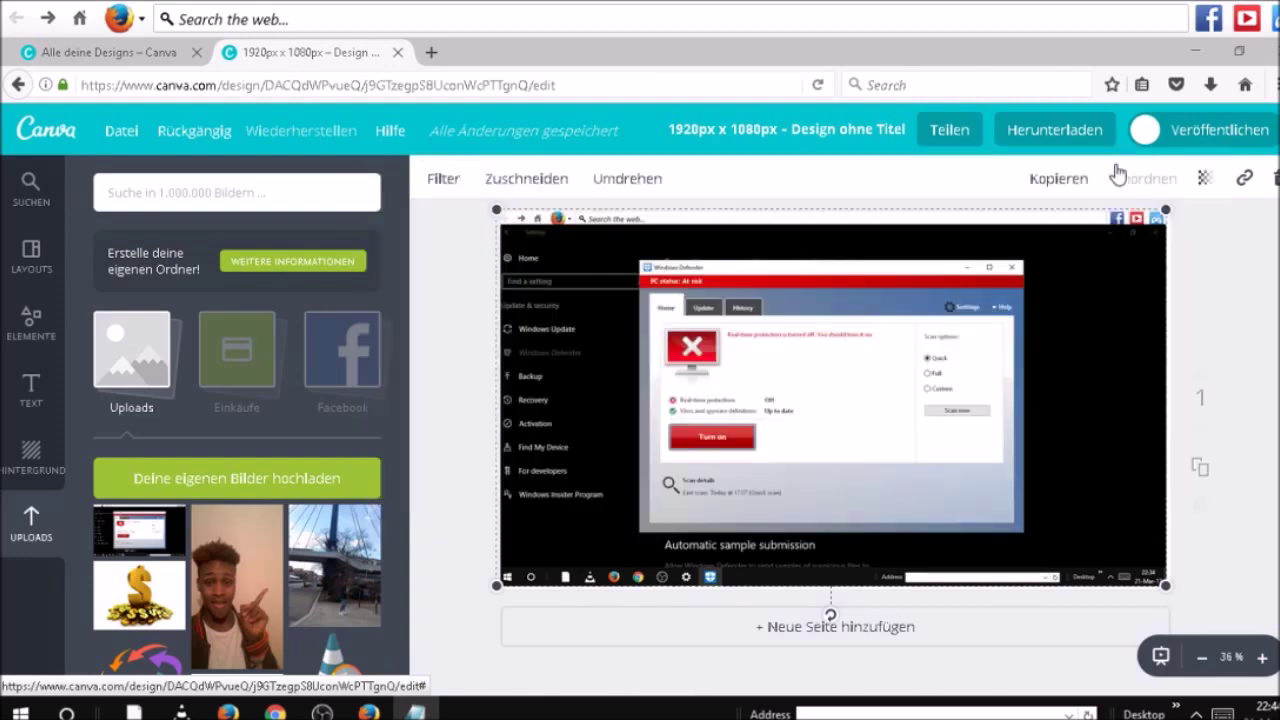
drag(1152, 226, 1186, 202)
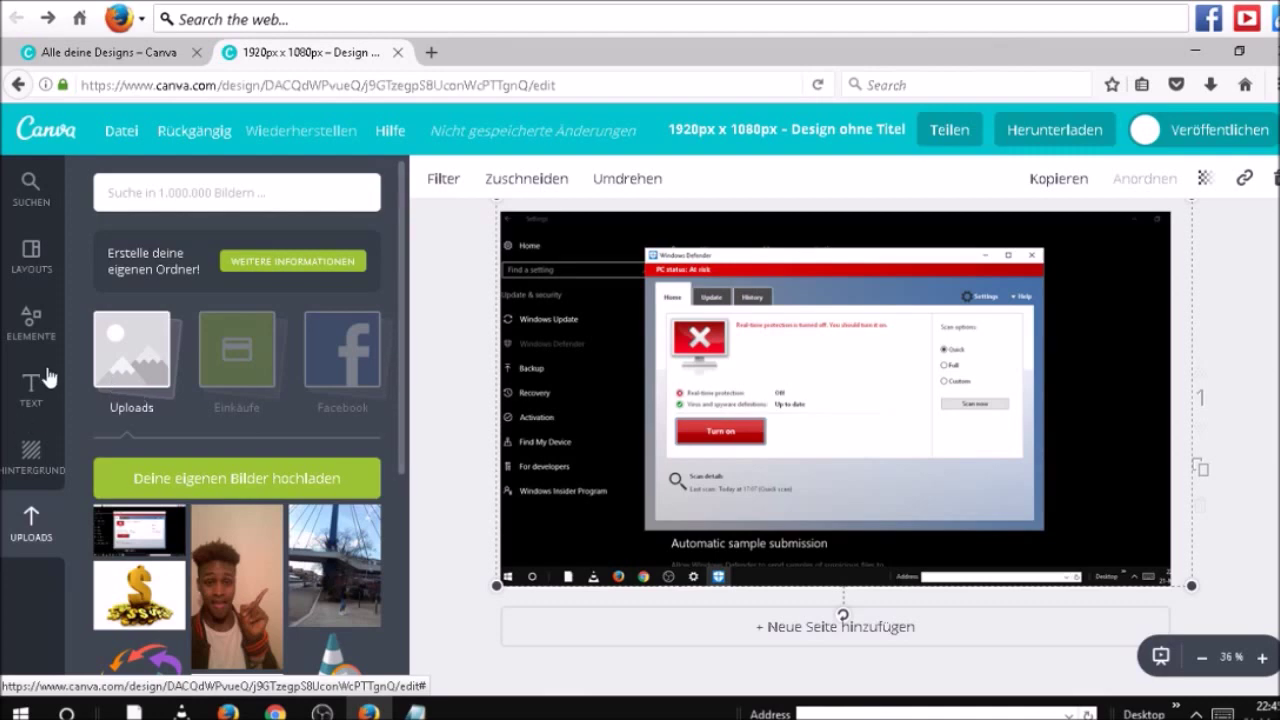
Step: Add the rounded square from the Formen elements to the page
click(28, 322)
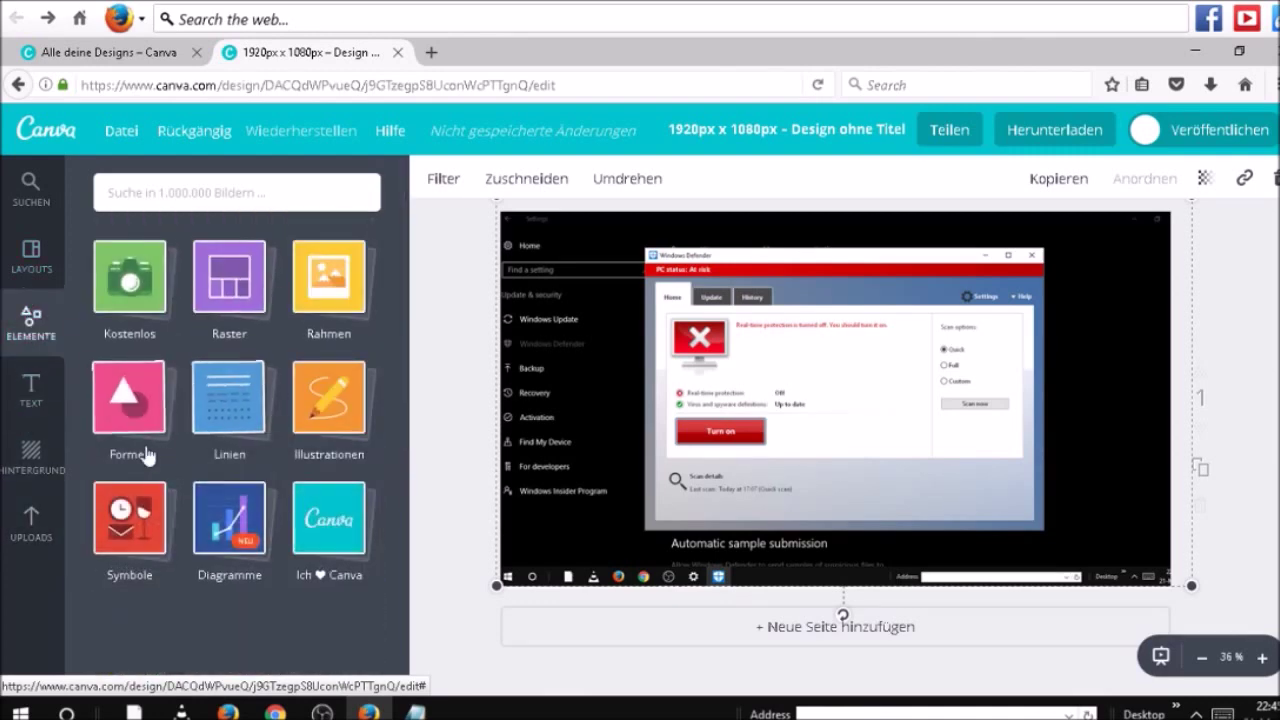
click(125, 410)
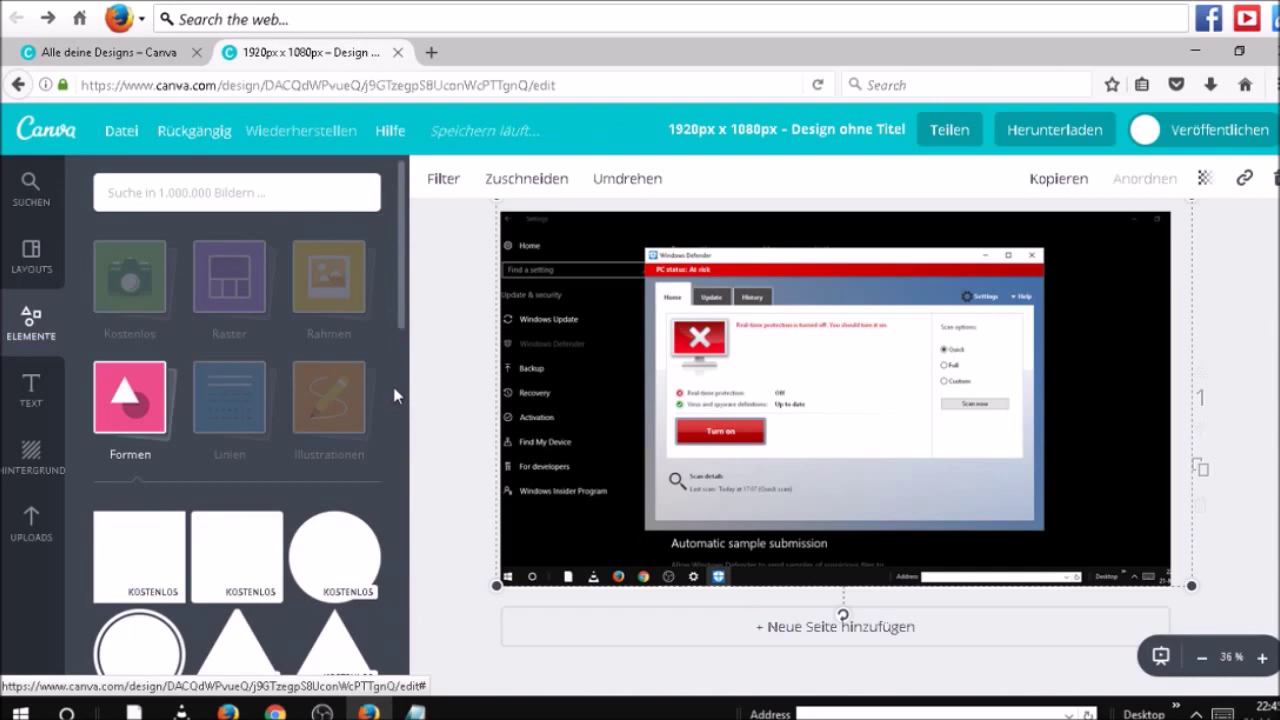
click(399, 333)
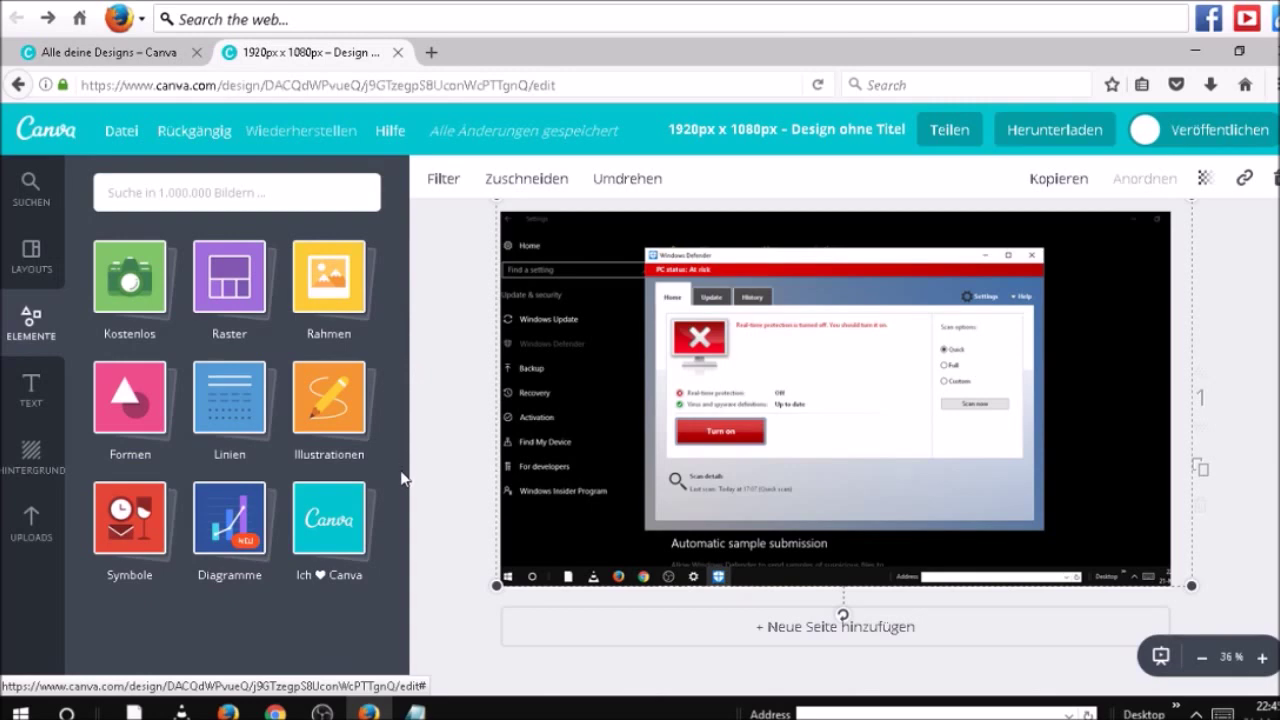
click(166, 418)
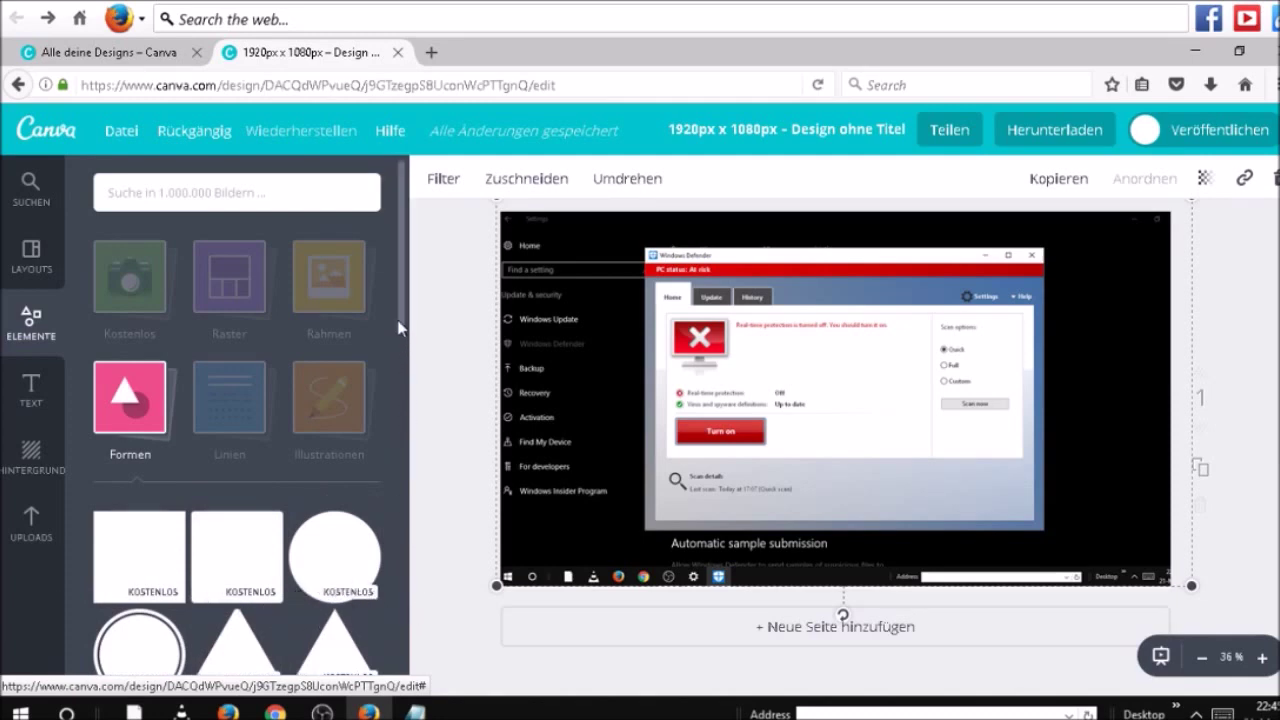
drag(404, 313, 412, 351)
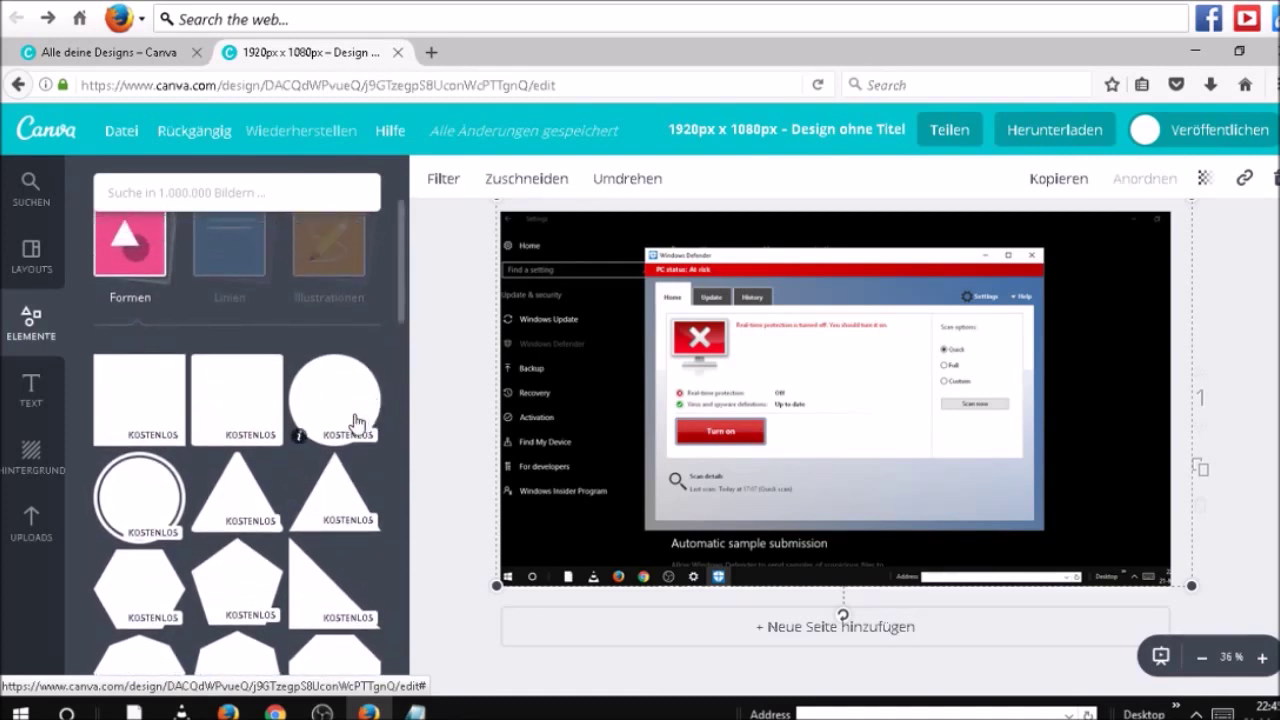
key(Delete)
click(256, 410)
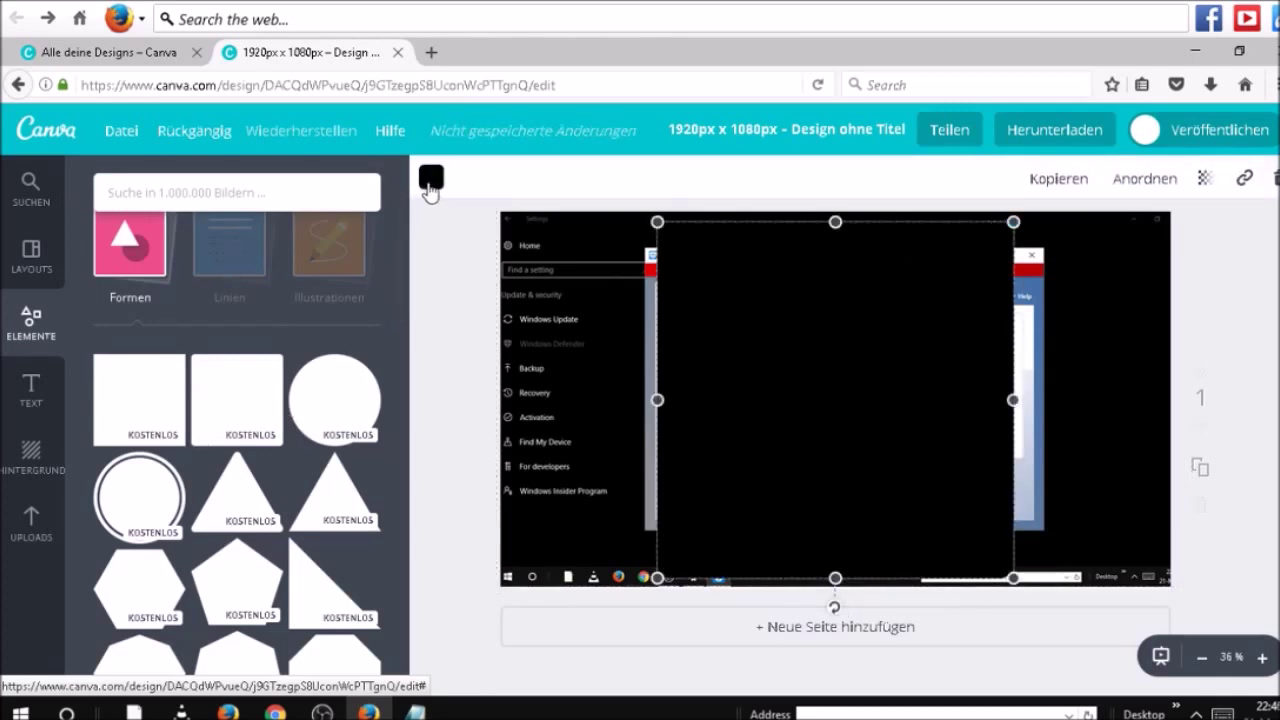
Step: Change the rounded square's fill color to white
click(430, 180)
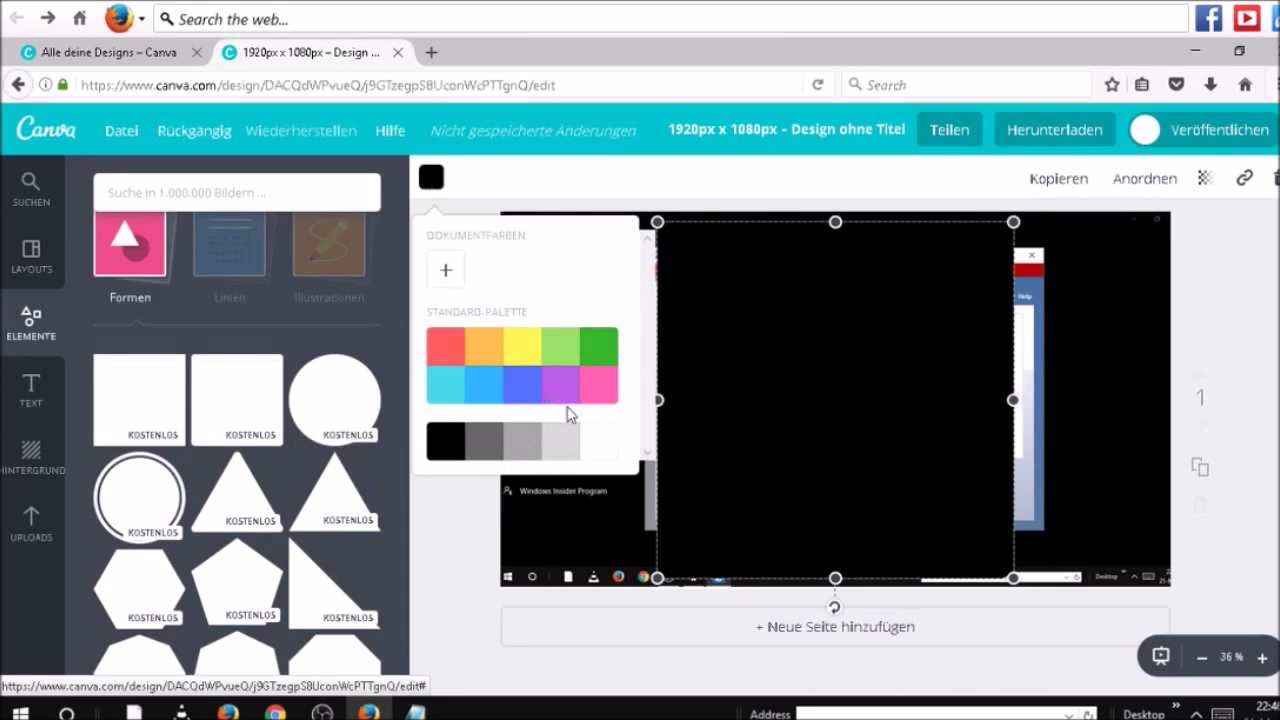
click(597, 447)
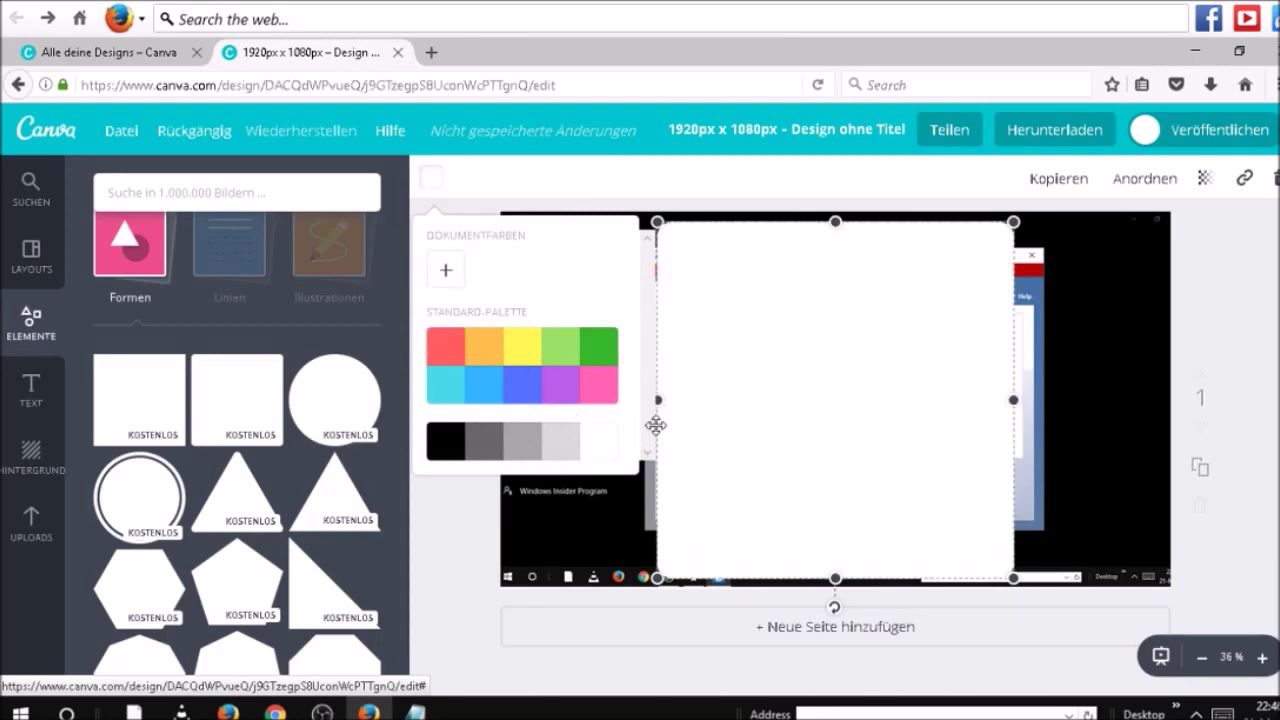
click(854, 310)
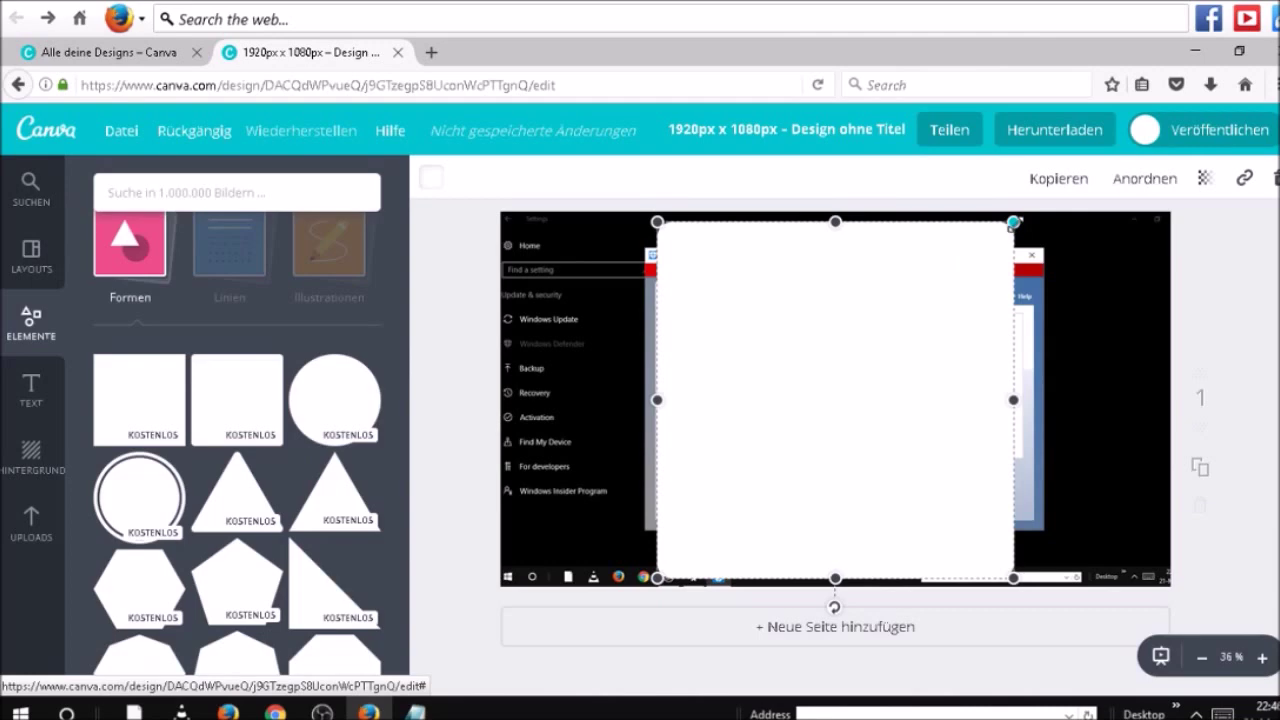
Step: Shrink the white square, shift the screenshot so the Defender window sits at the page's left edge, and place the square in the upper right area
drag(1011, 223, 884, 351)
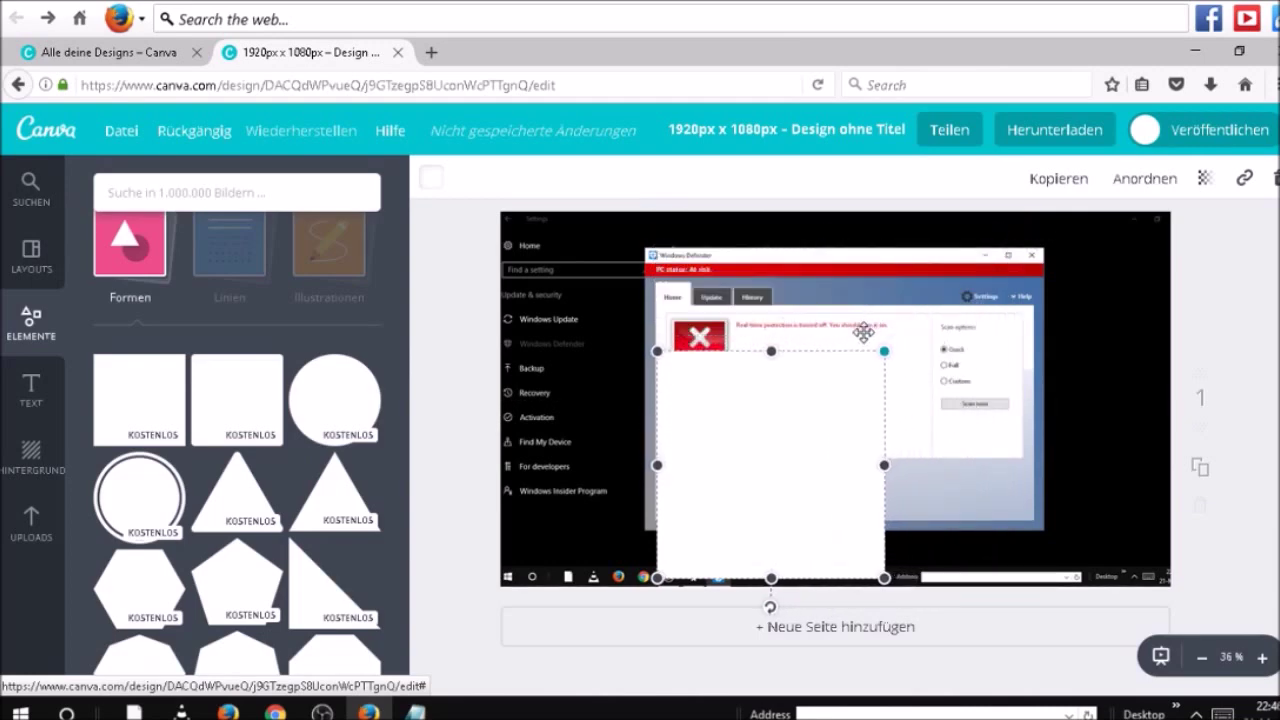
drag(818, 415, 633, 277)
drag(905, 336, 957, 332)
drag(1046, 331, 833, 302)
drag(666, 331, 1000, 327)
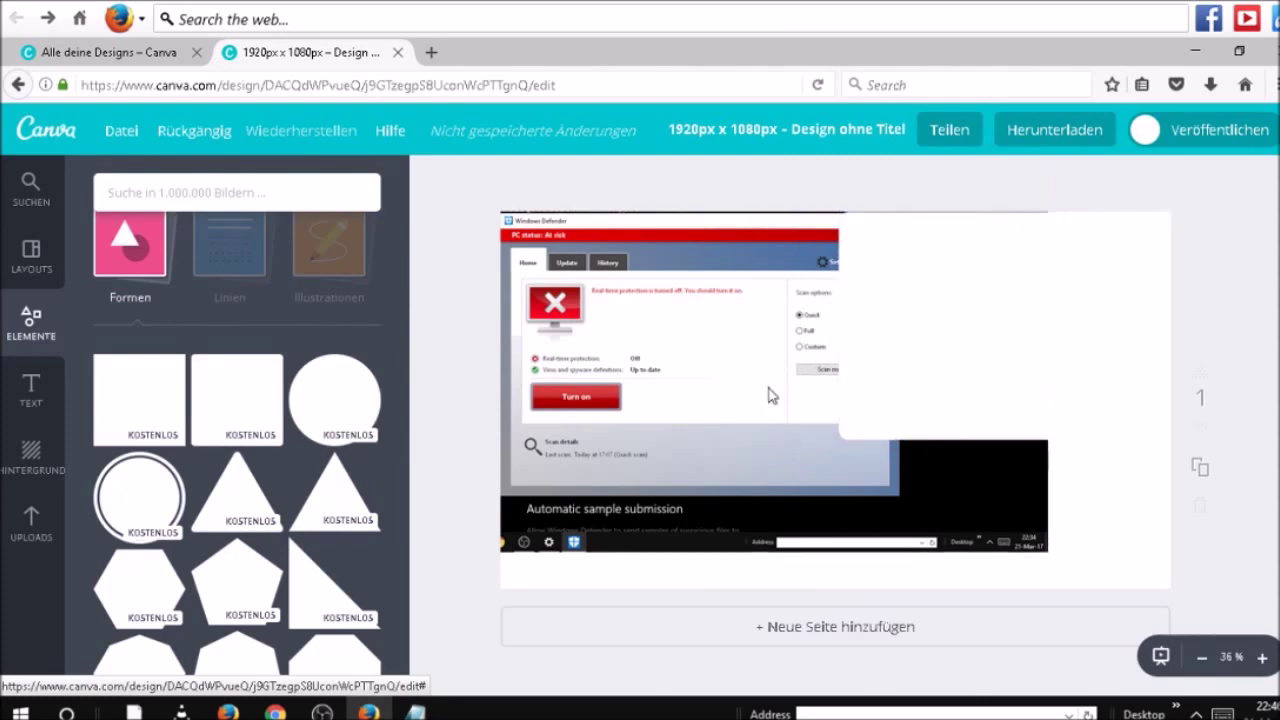
drag(771, 406, 766, 380)
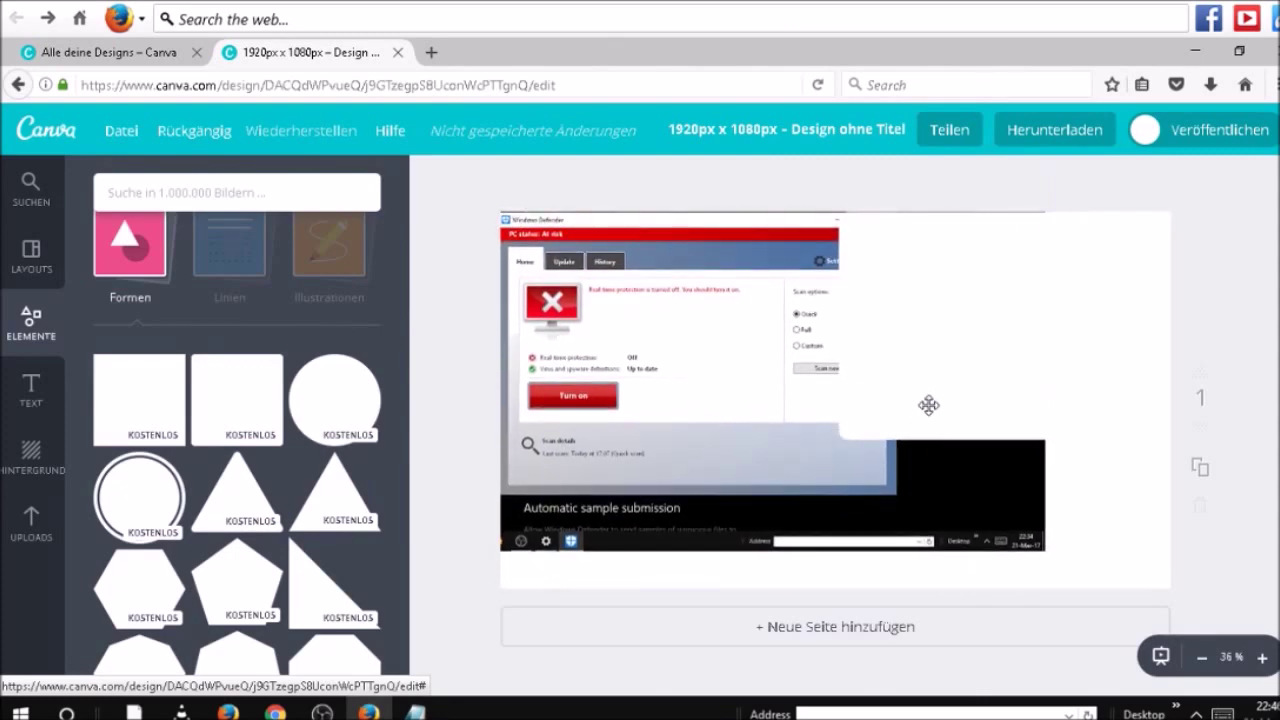
Step: Reposition the white shape beside the Defender window and stretch it vertically to cover the screenshot's dark right part
drag(946, 389, 994, 388)
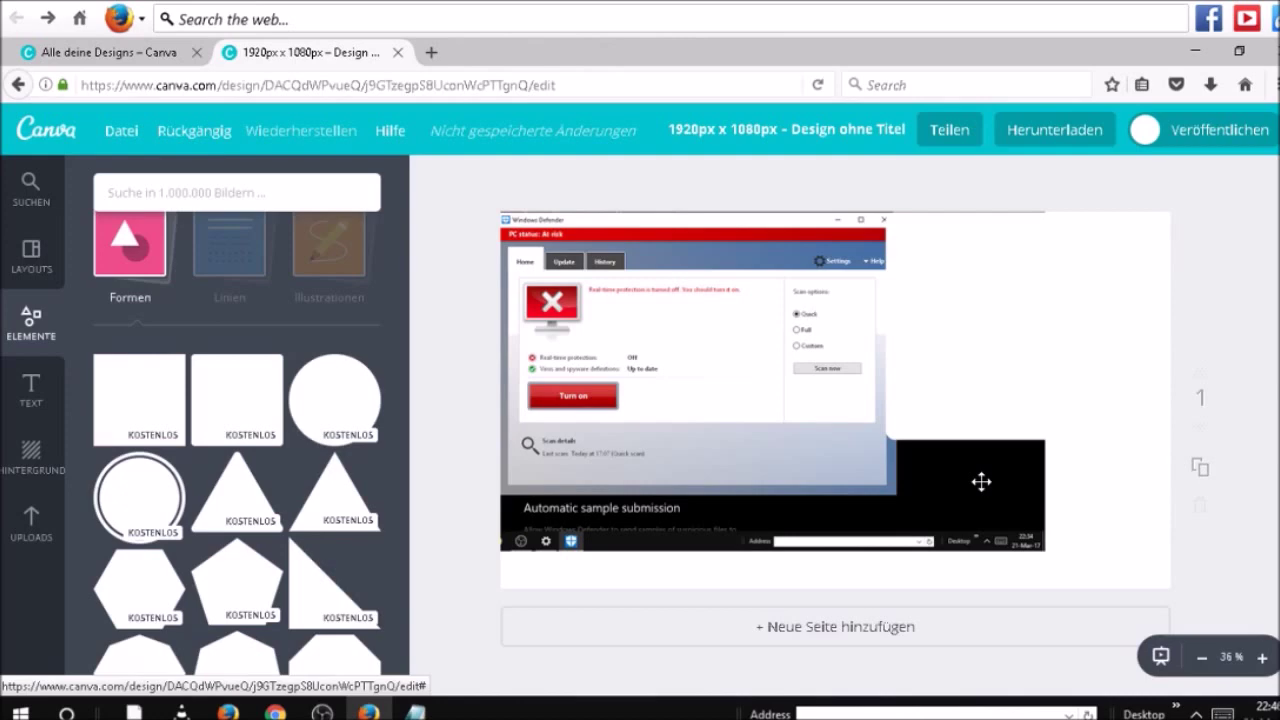
drag(981, 424, 960, 495)
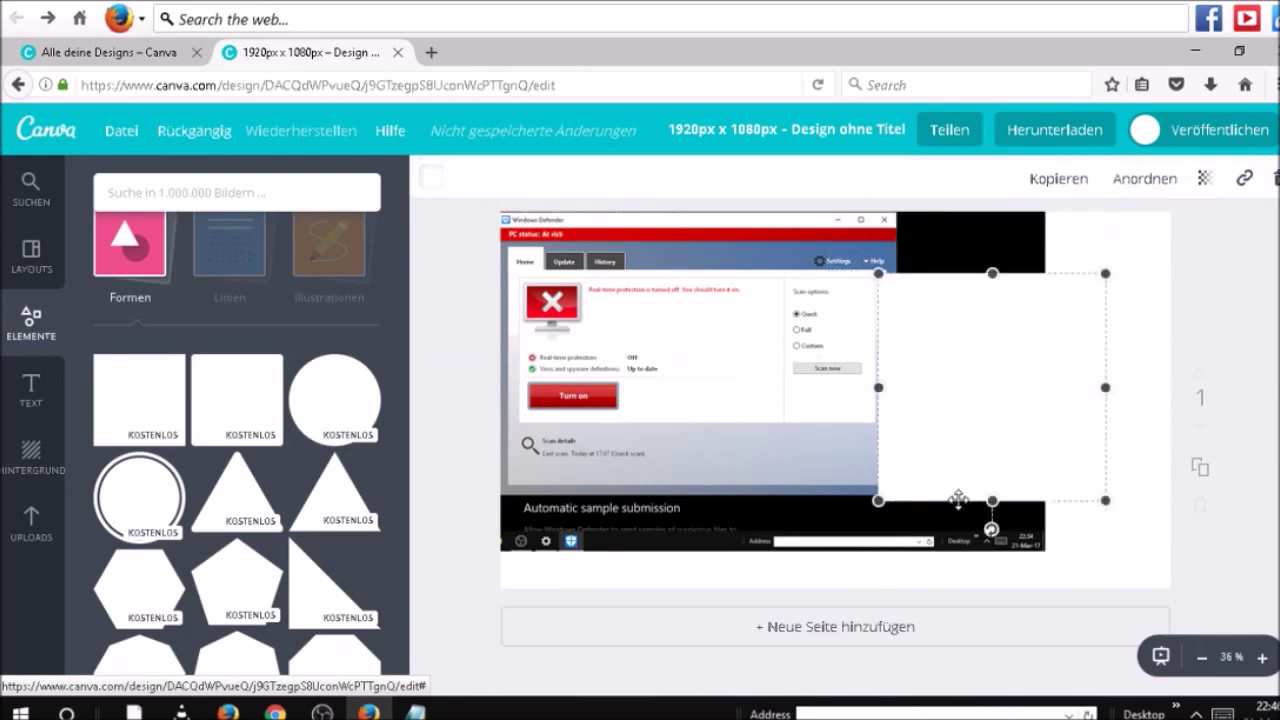
drag(993, 282, 987, 218)
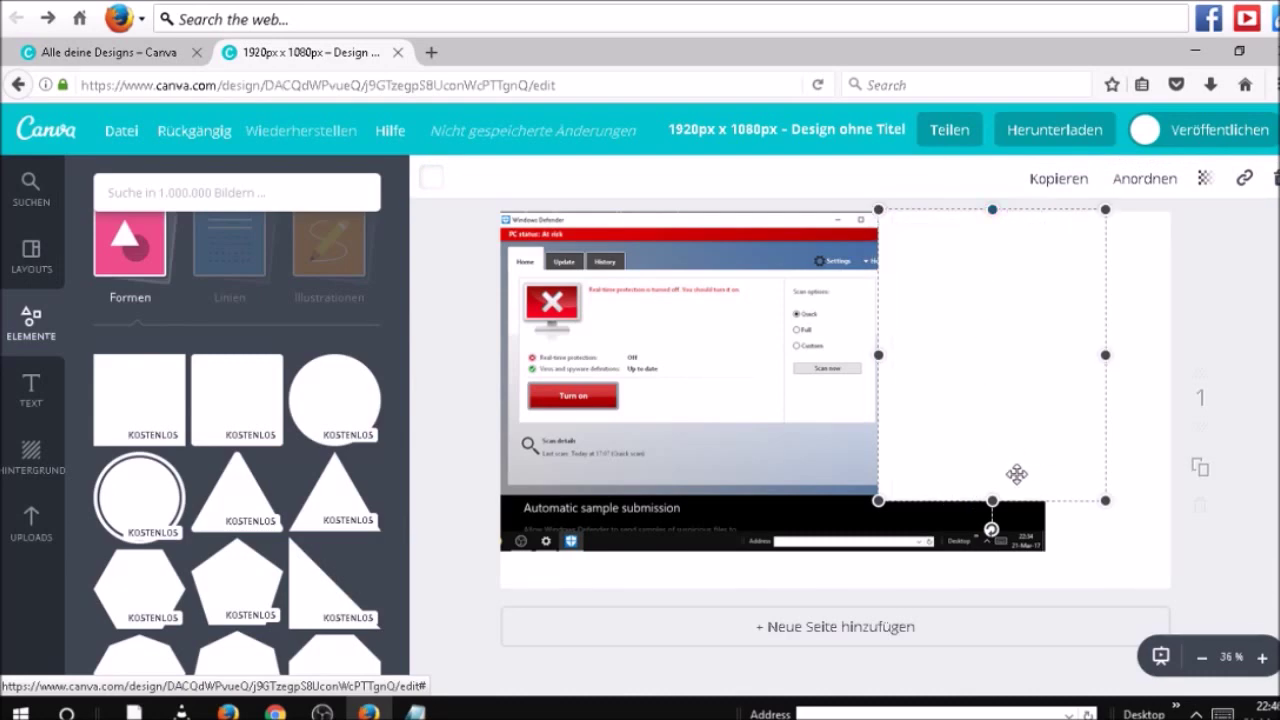
drag(991, 500, 993, 551)
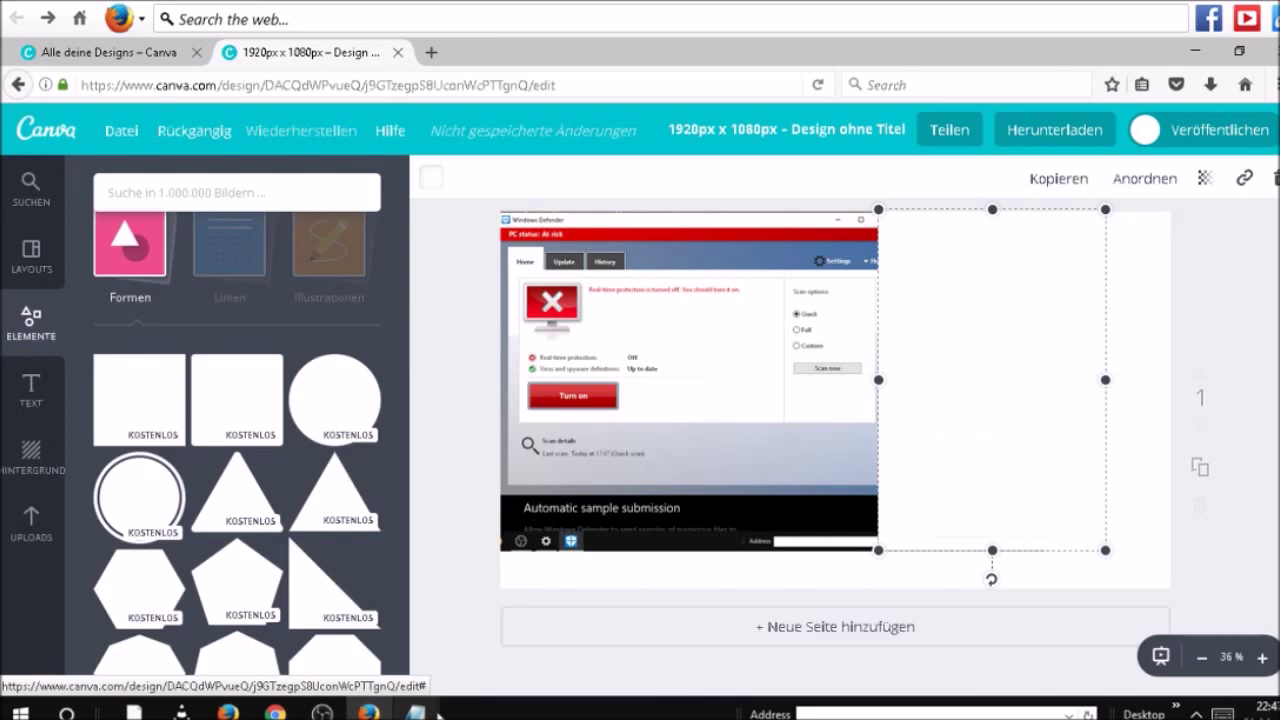
Step: Add a fifth line reading "5.choose text" to the Notepad note and return to Canva
click(424, 668)
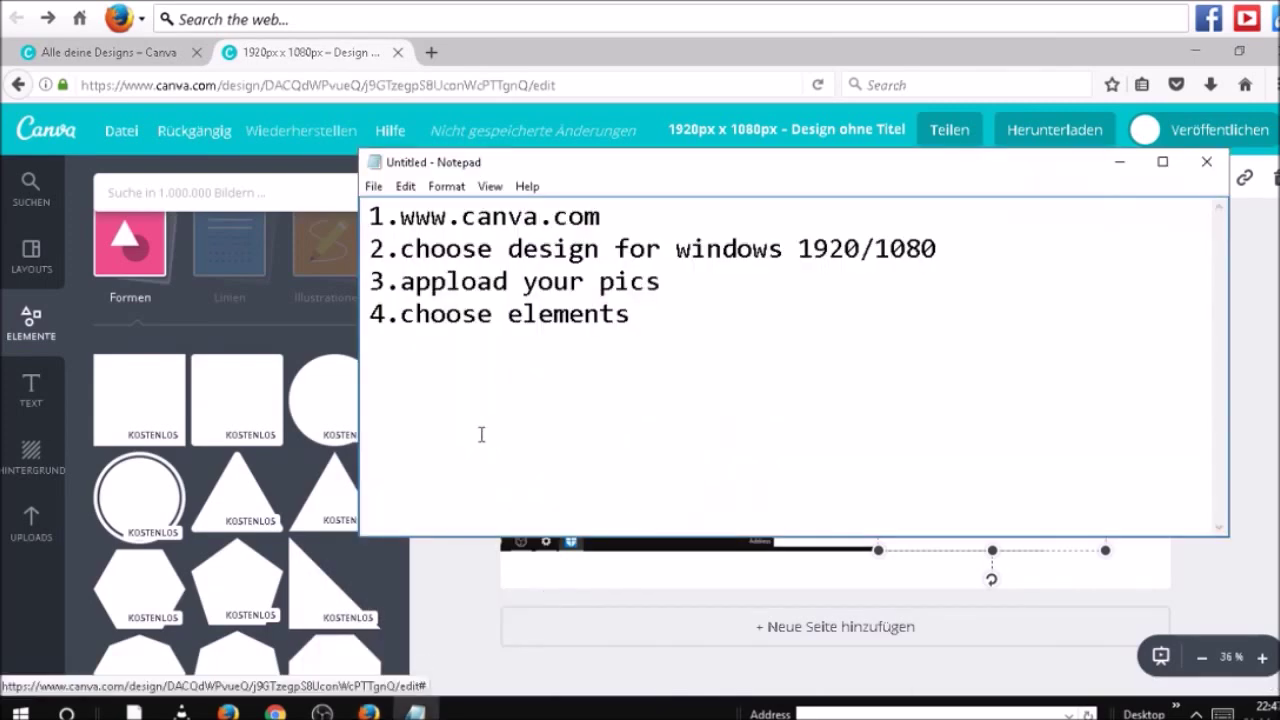
key(Return)
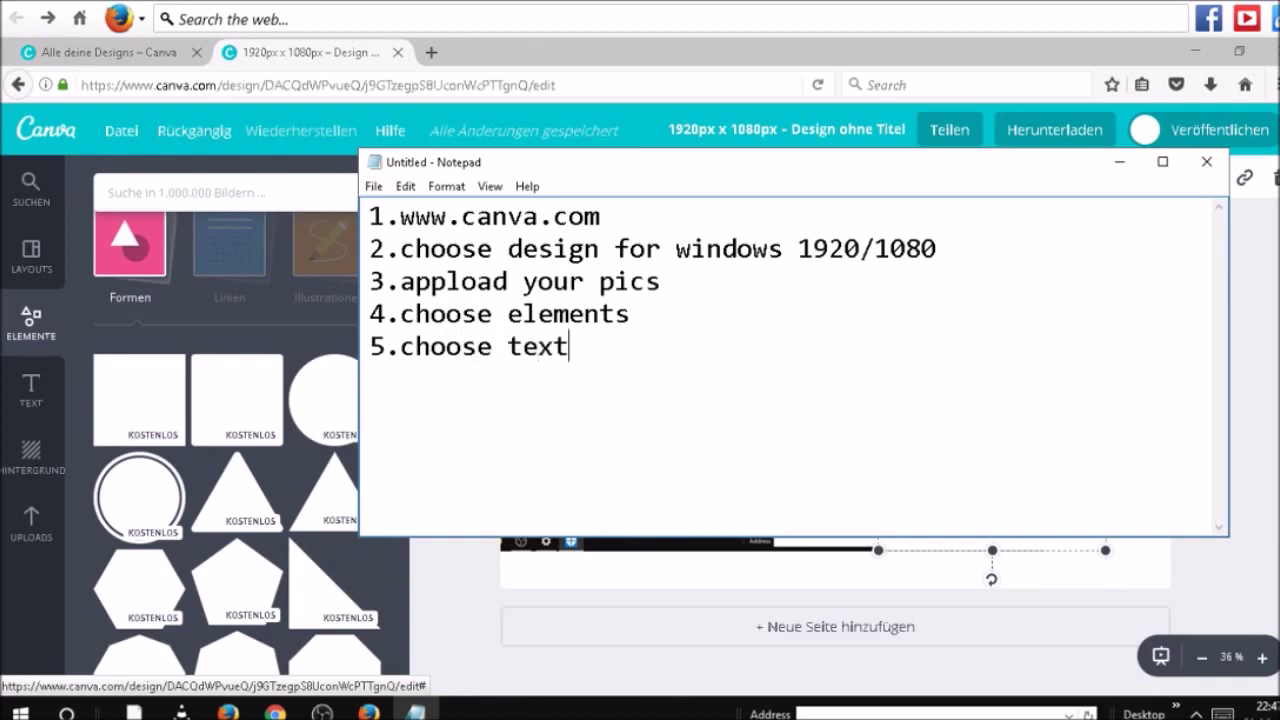
click(1120, 162)
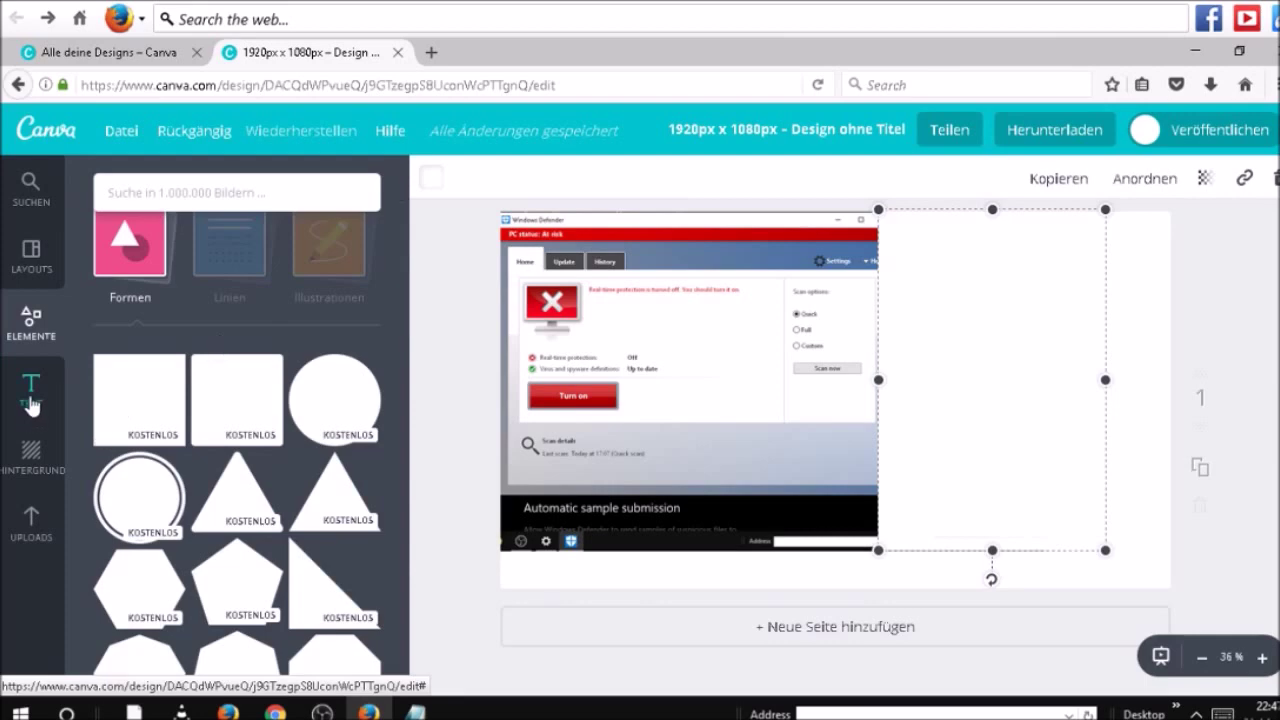
Step: Add the ACORN text template, shrink it, and place it near the top of the white area beside the Defender window
click(31, 395)
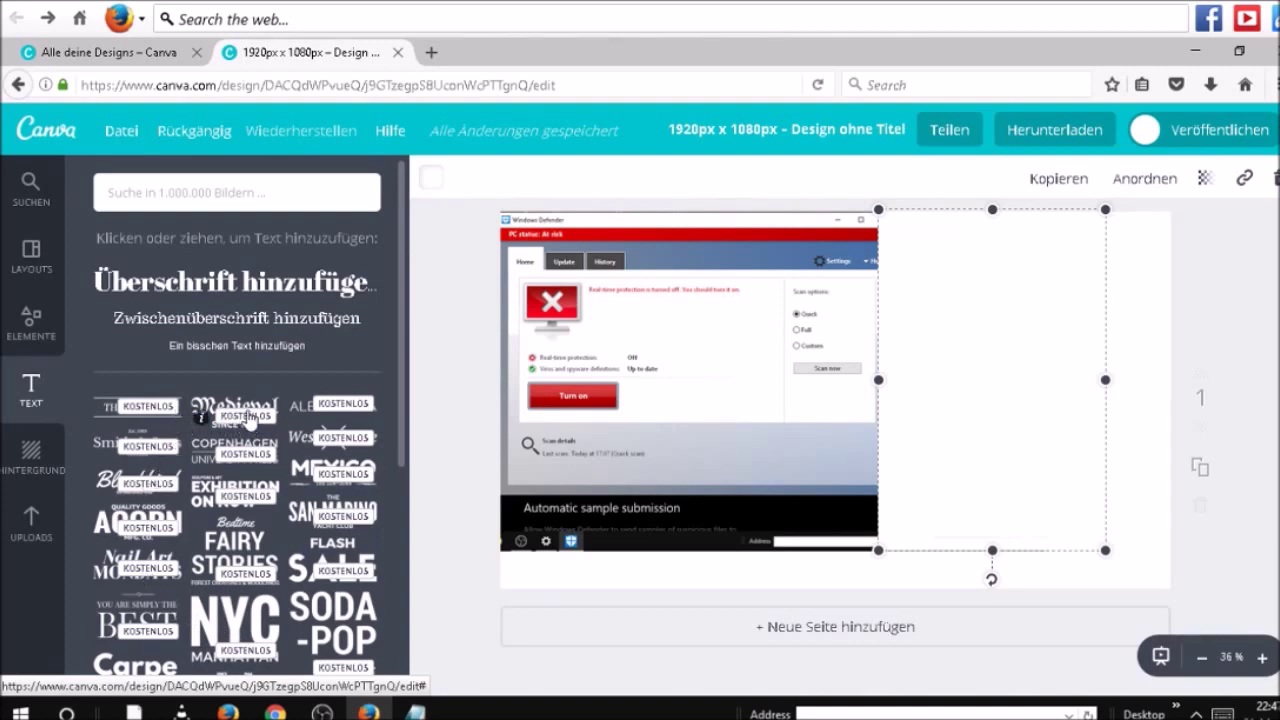
click(143, 524)
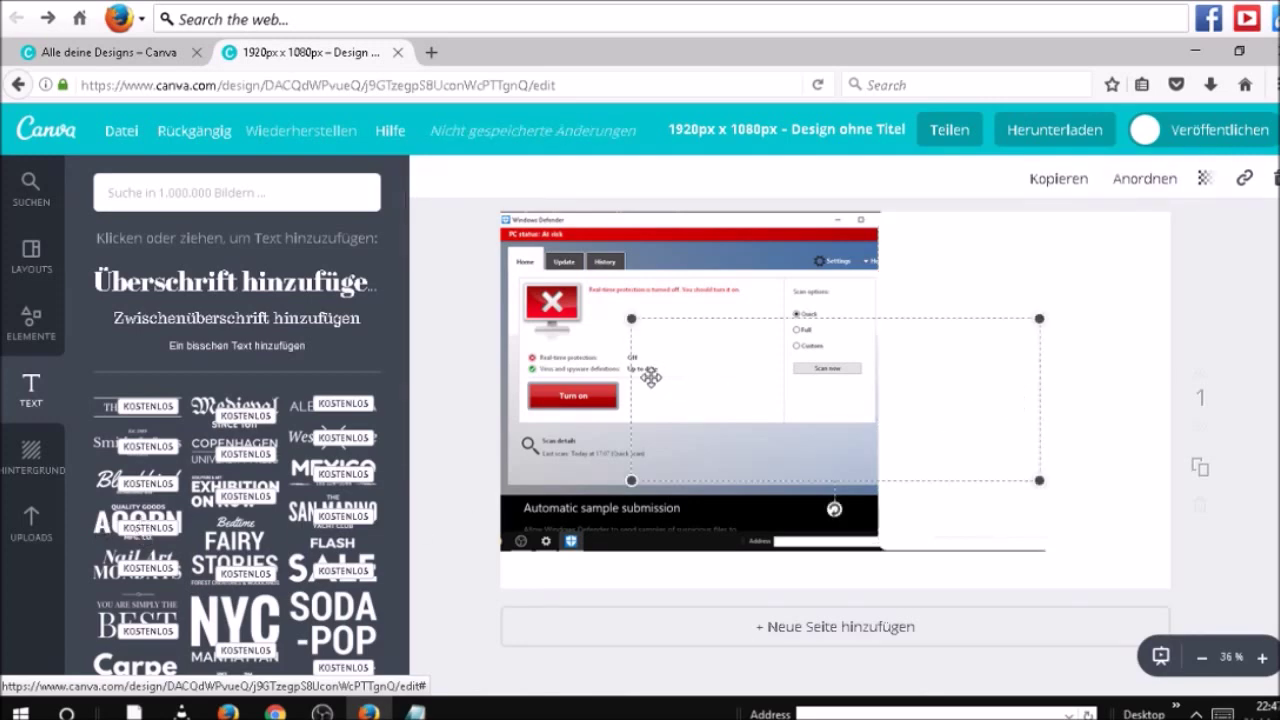
drag(632, 320, 984, 275)
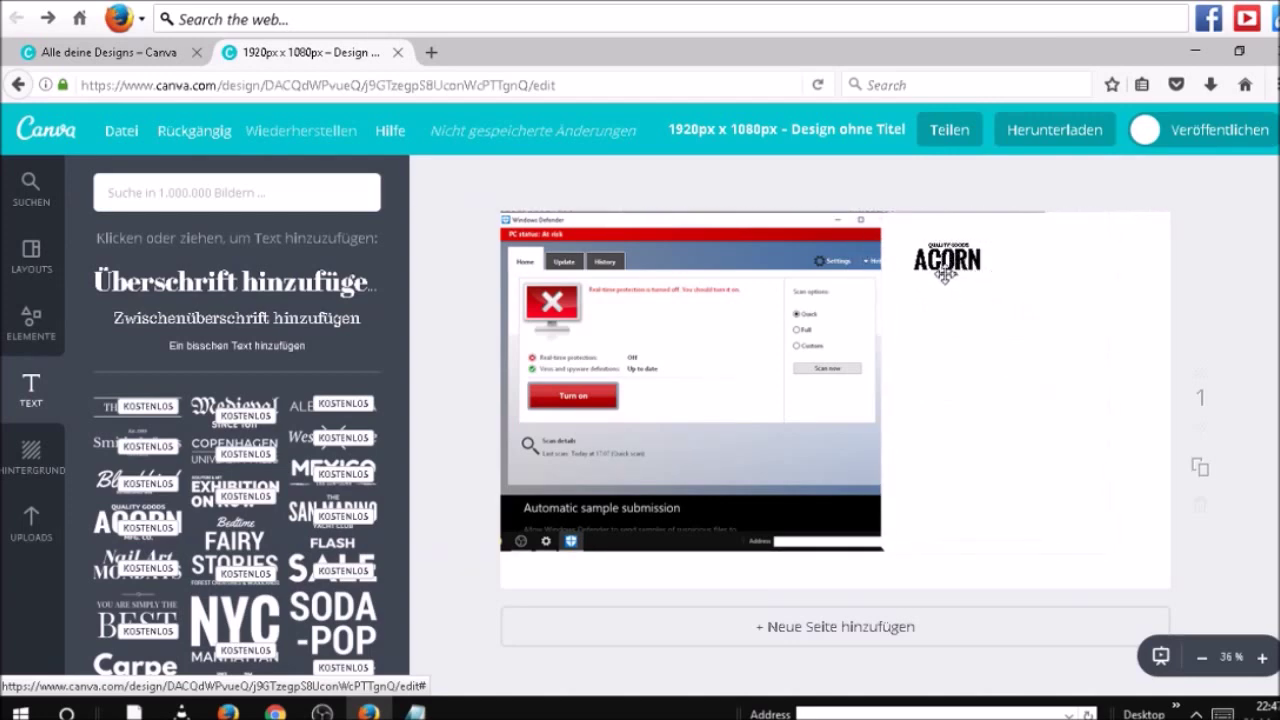
Step: Enlarge the ACORN text group, move it lower in the white area, and tilt it downward to the right
click(931, 261)
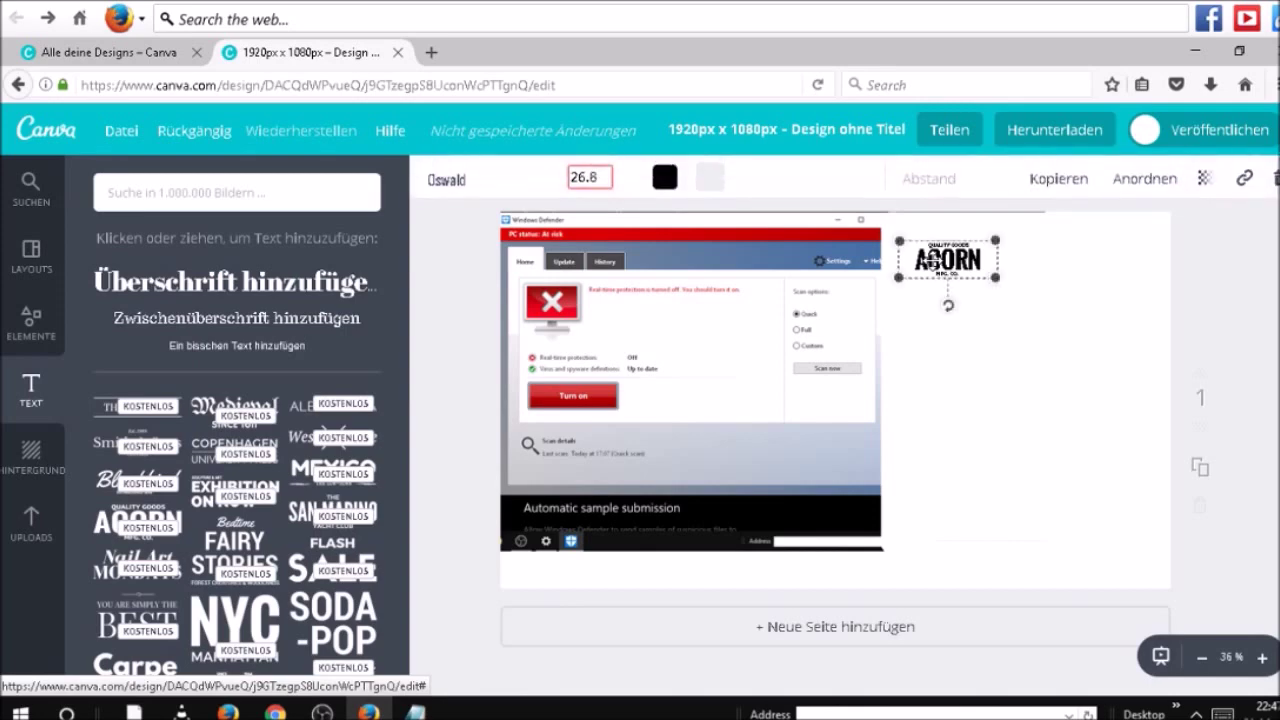
drag(893, 281, 1062, 250)
drag(1042, 330, 1056, 377)
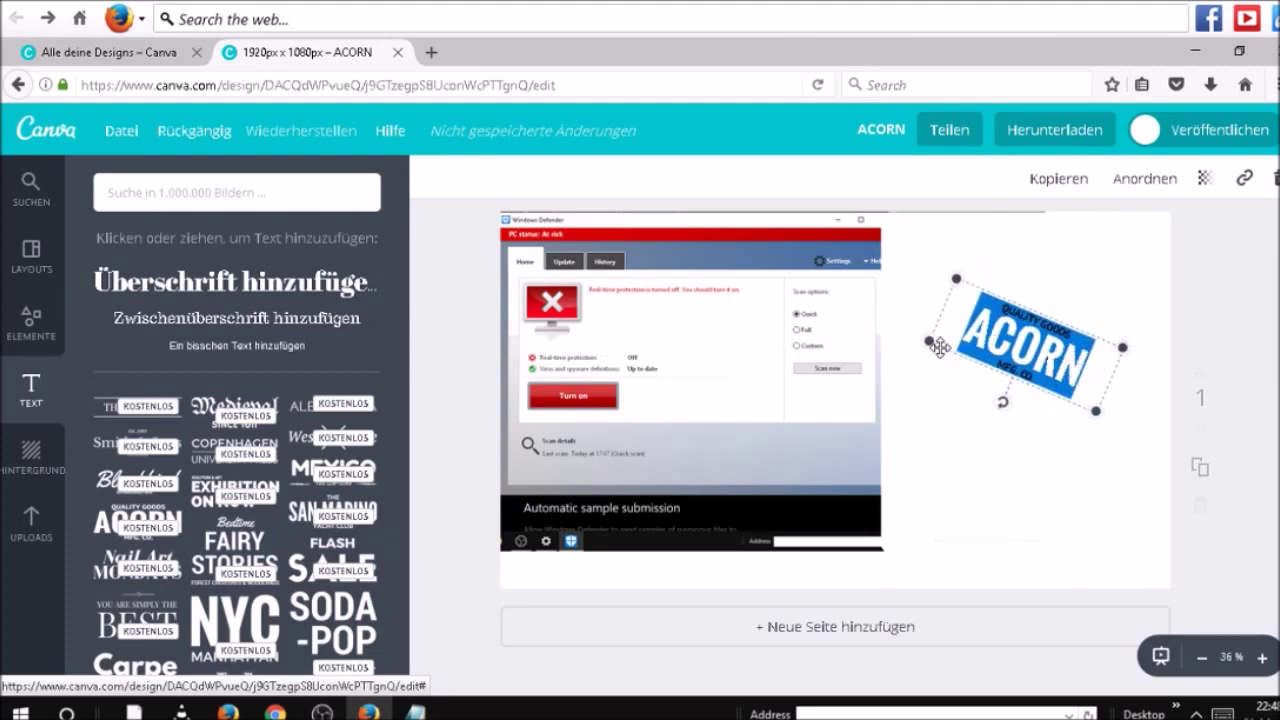
drag(928, 358, 941, 382)
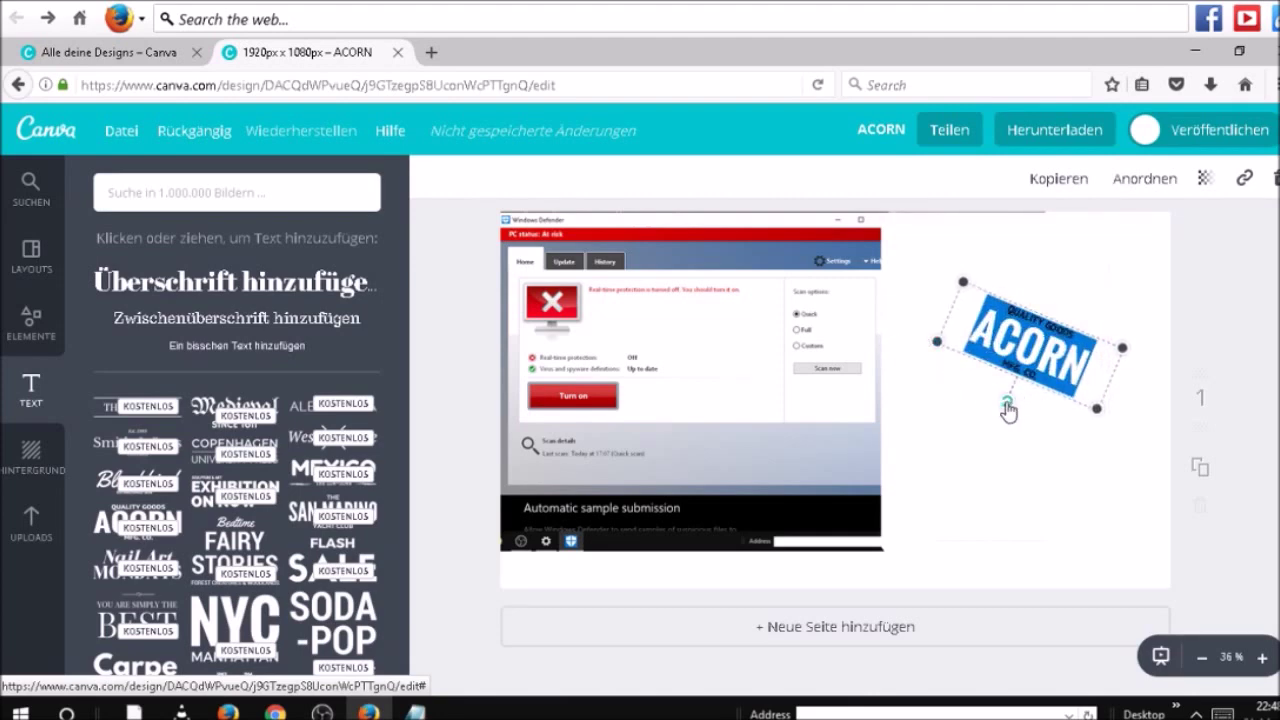
Step: Rotate the ACORN text group counterclockwise so it runs steeply upward to the right
drag(1008, 402, 1095, 362)
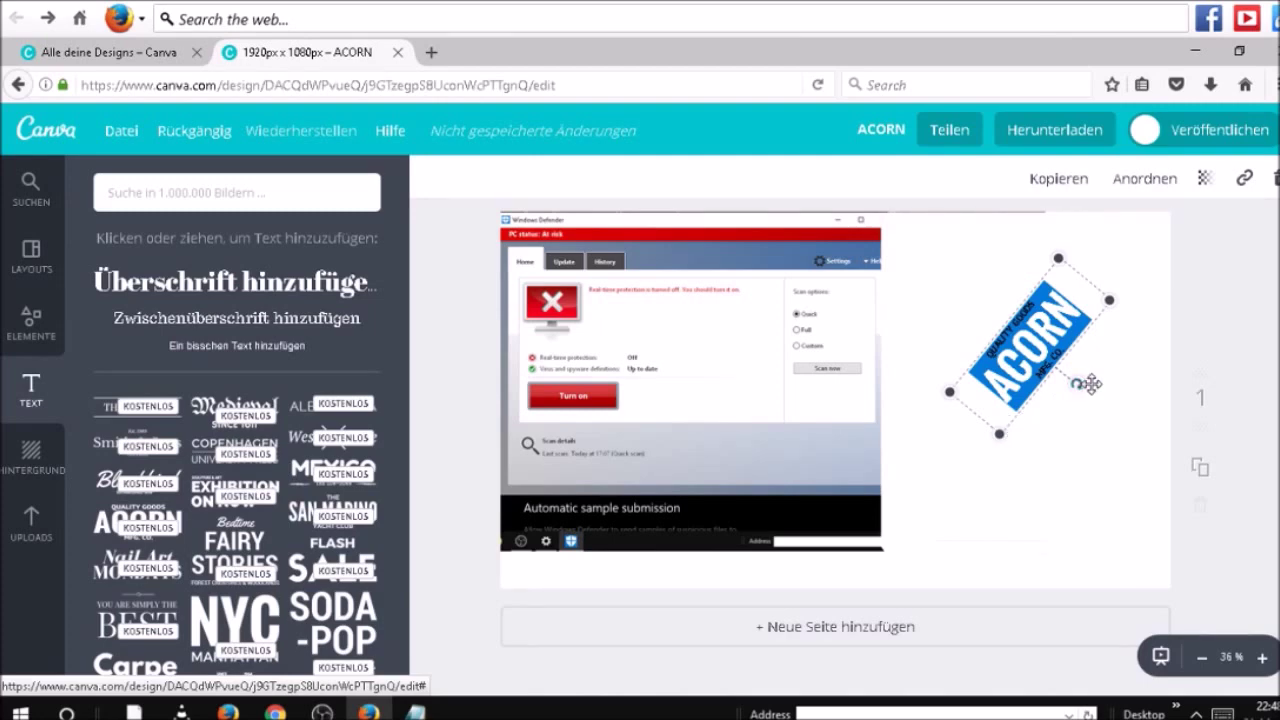
click(1088, 388)
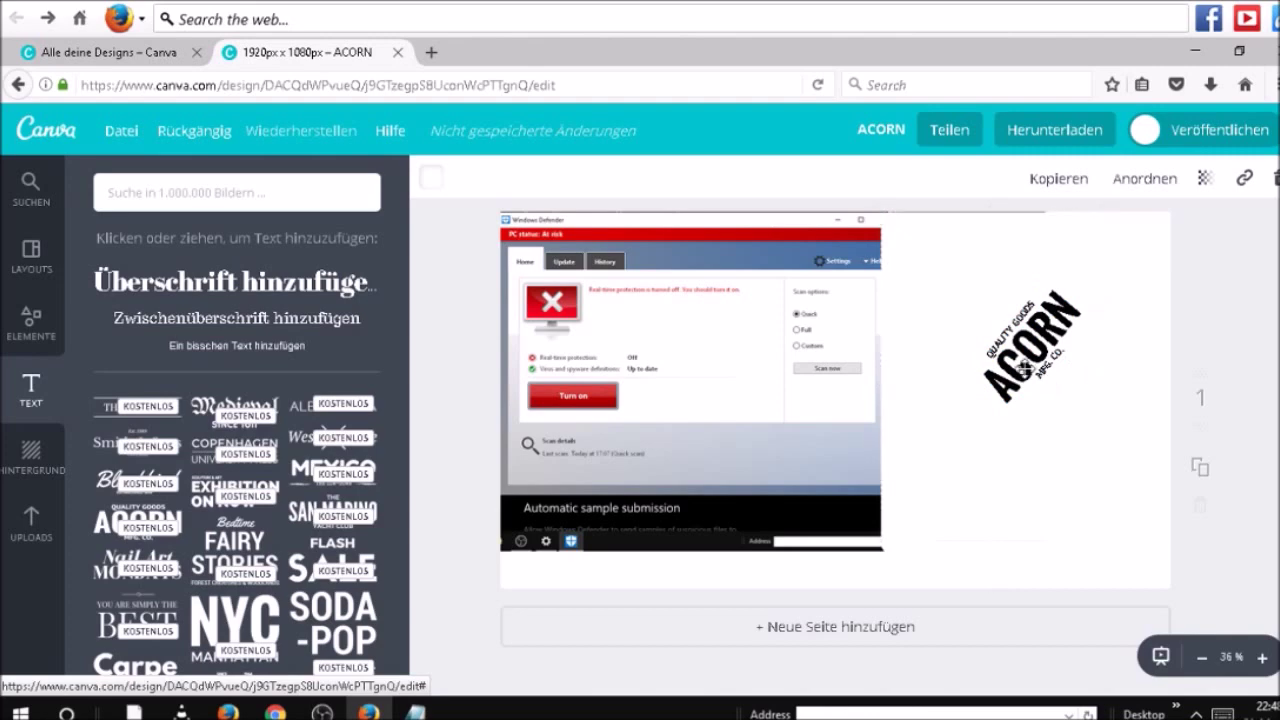
click(1028, 370)
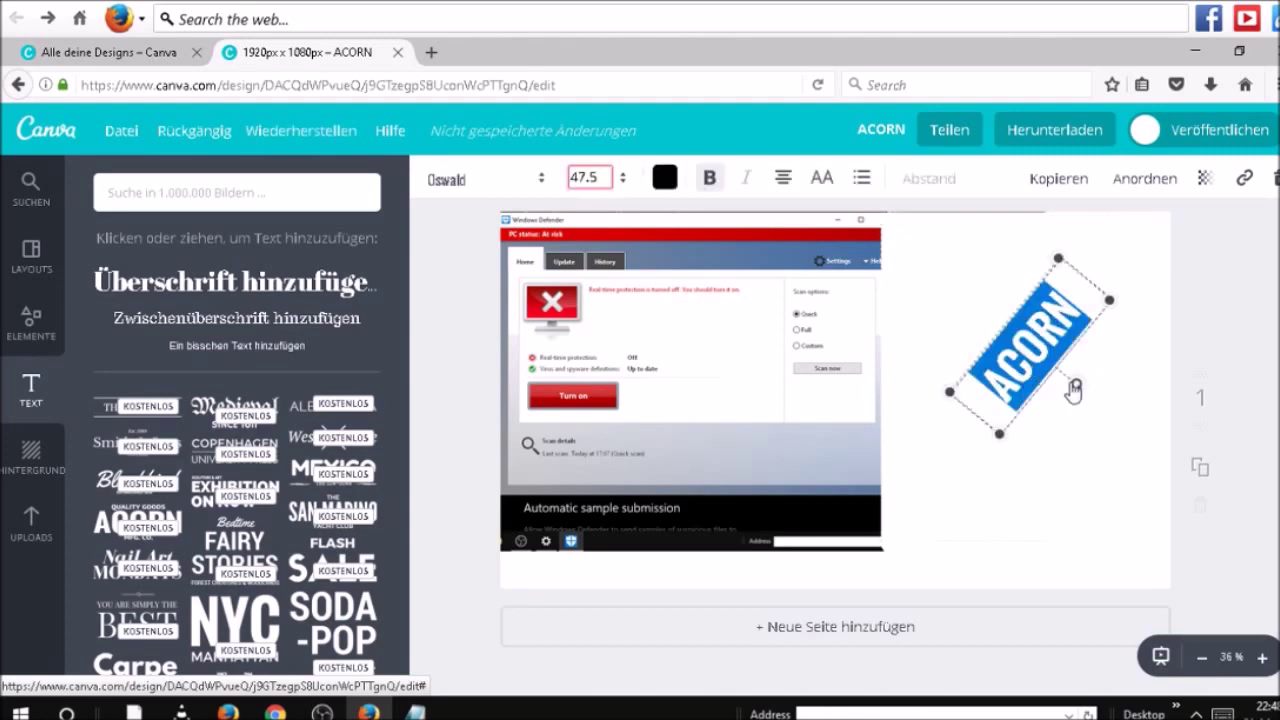
drag(1074, 390, 1084, 390)
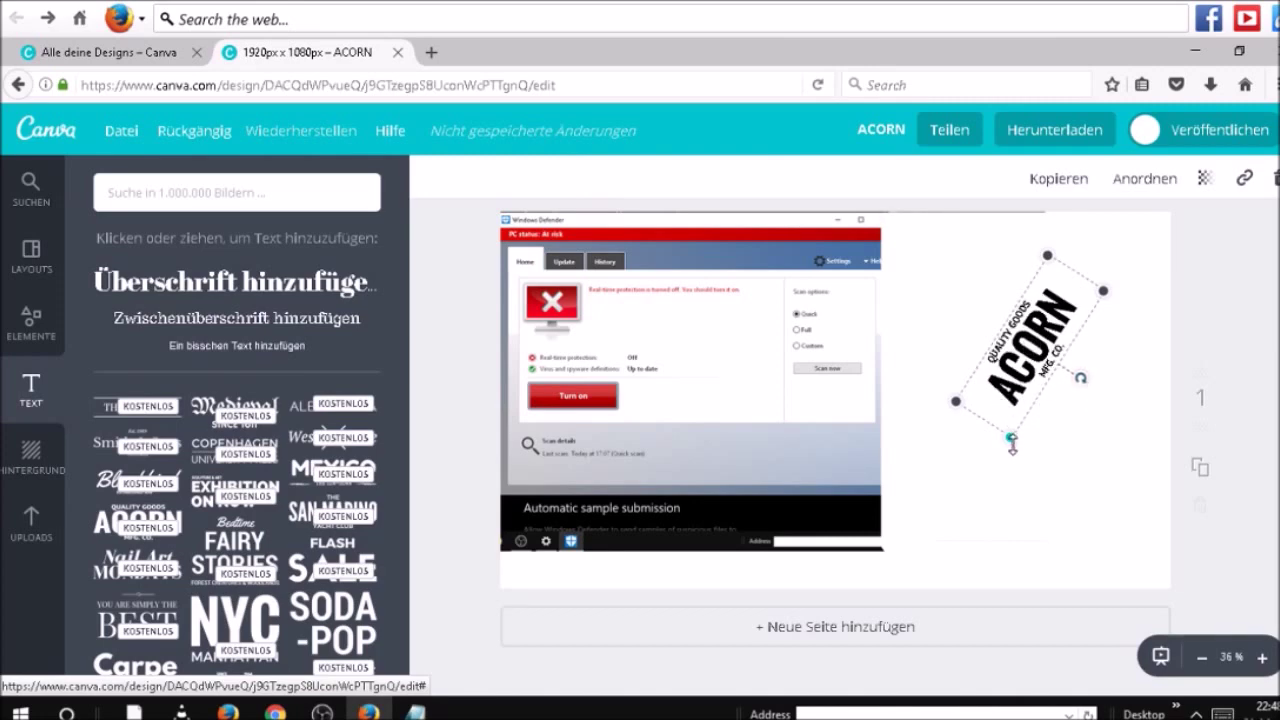
Step: Enlarge the slanted ACORN text group until it fills most of the white area beside the Defender window
click(1010, 442)
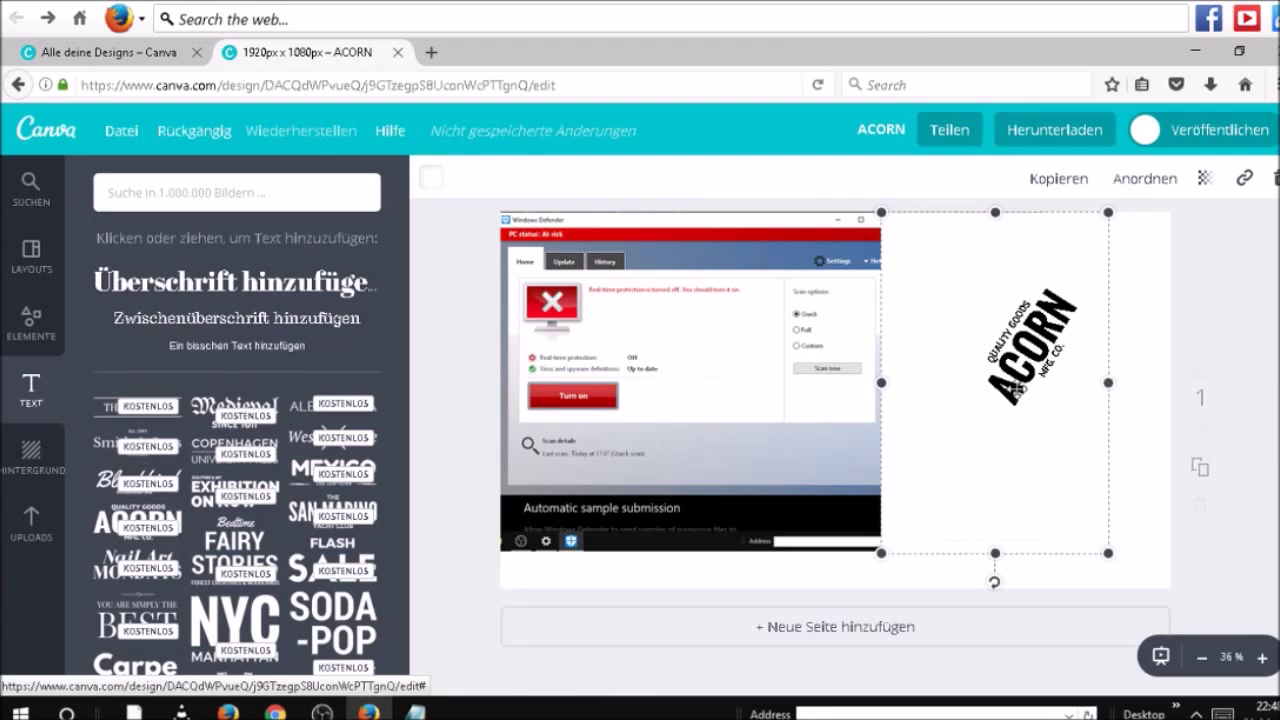
click(1013, 387)
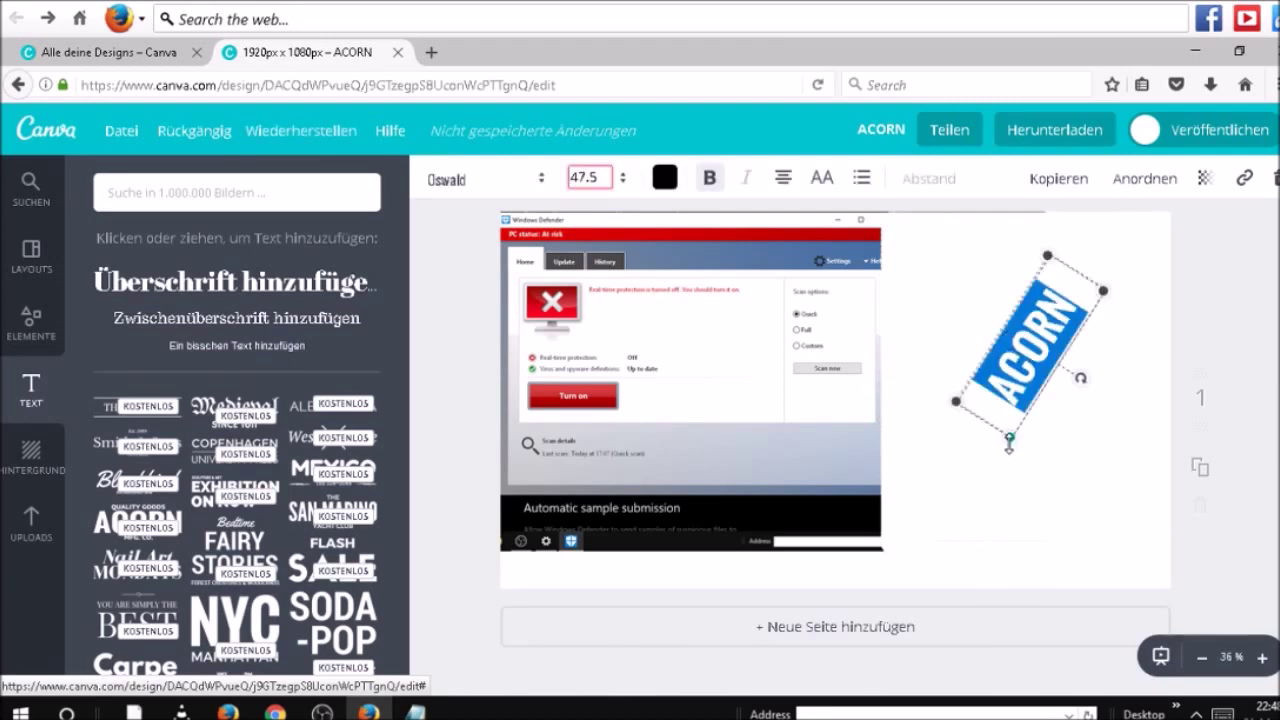
drag(1007, 437, 991, 540)
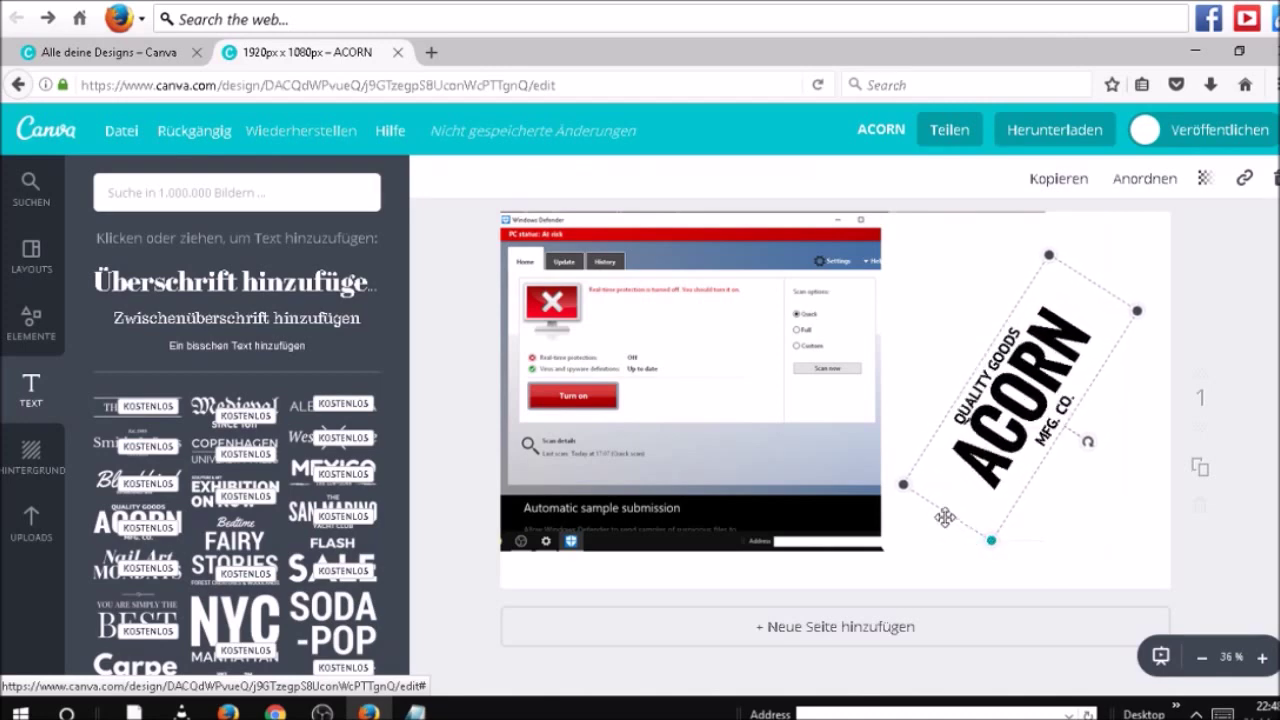
drag(902, 485, 839, 500)
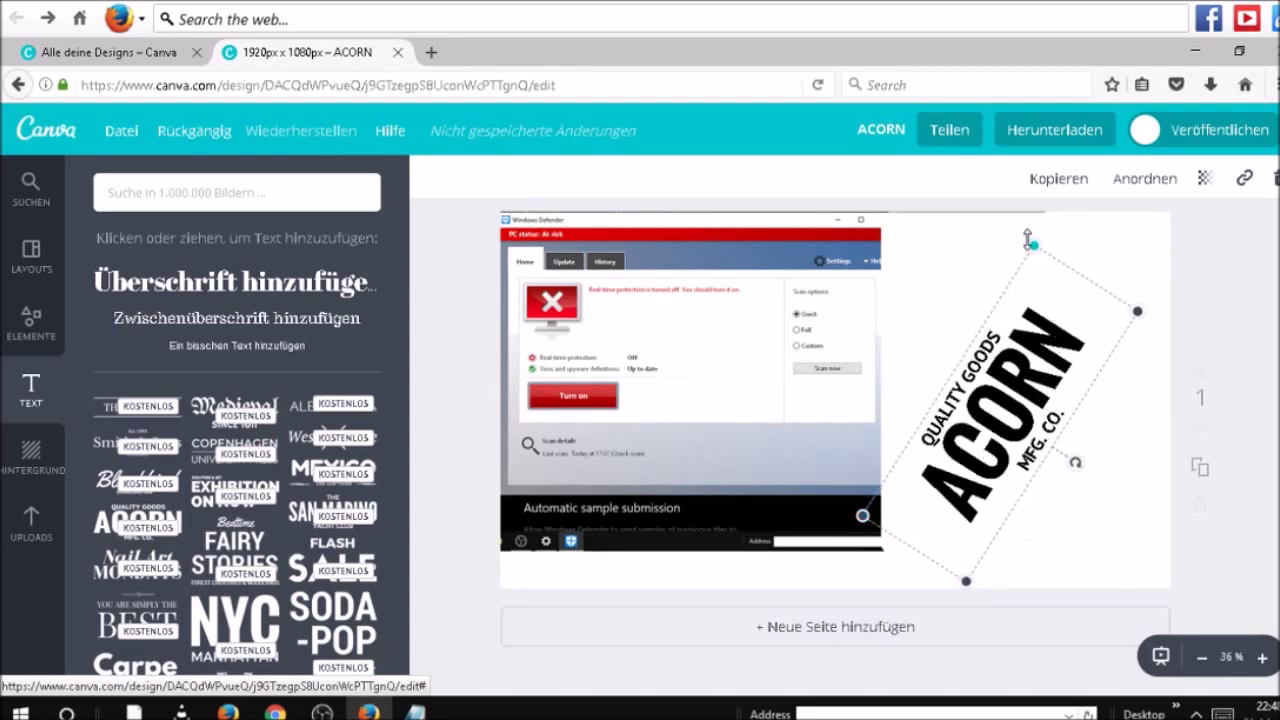
Step: Enlarge the slanted ACORN text group to about 1236 × 479 so its frame extends past the page's upper and lower edges
drag(1032, 240, 960, 140)
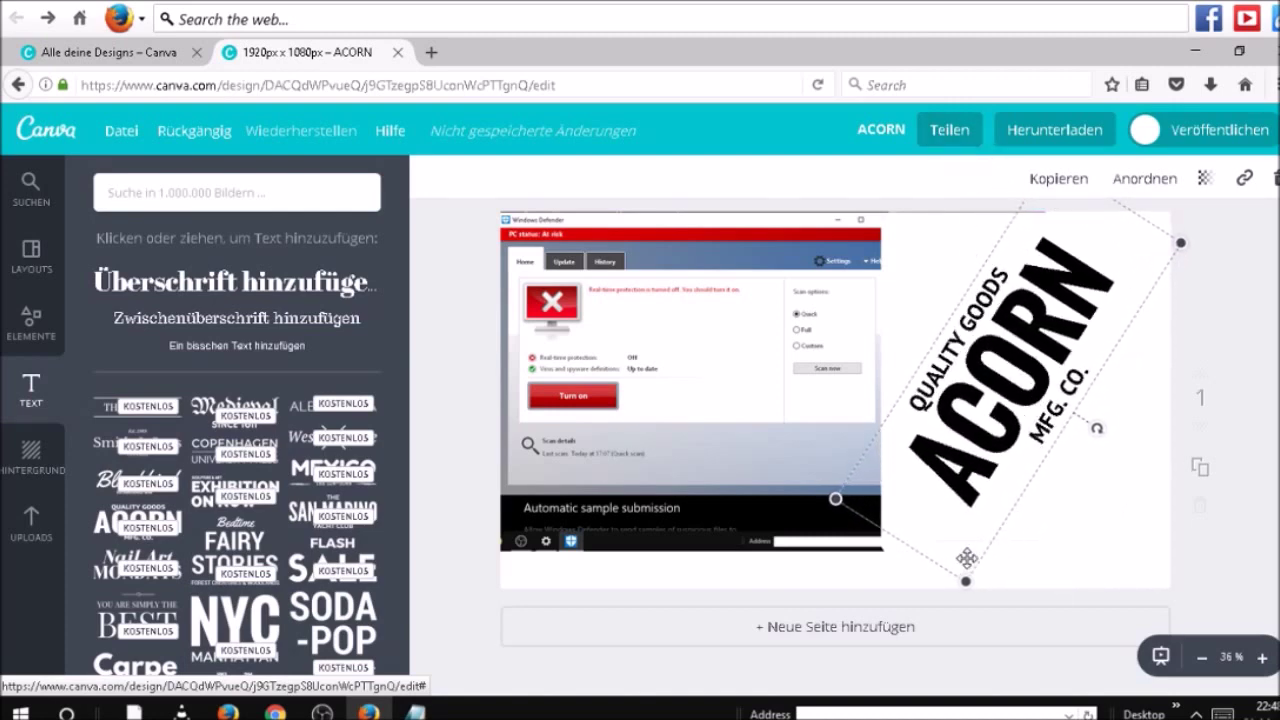
drag(963, 582, 960, 611)
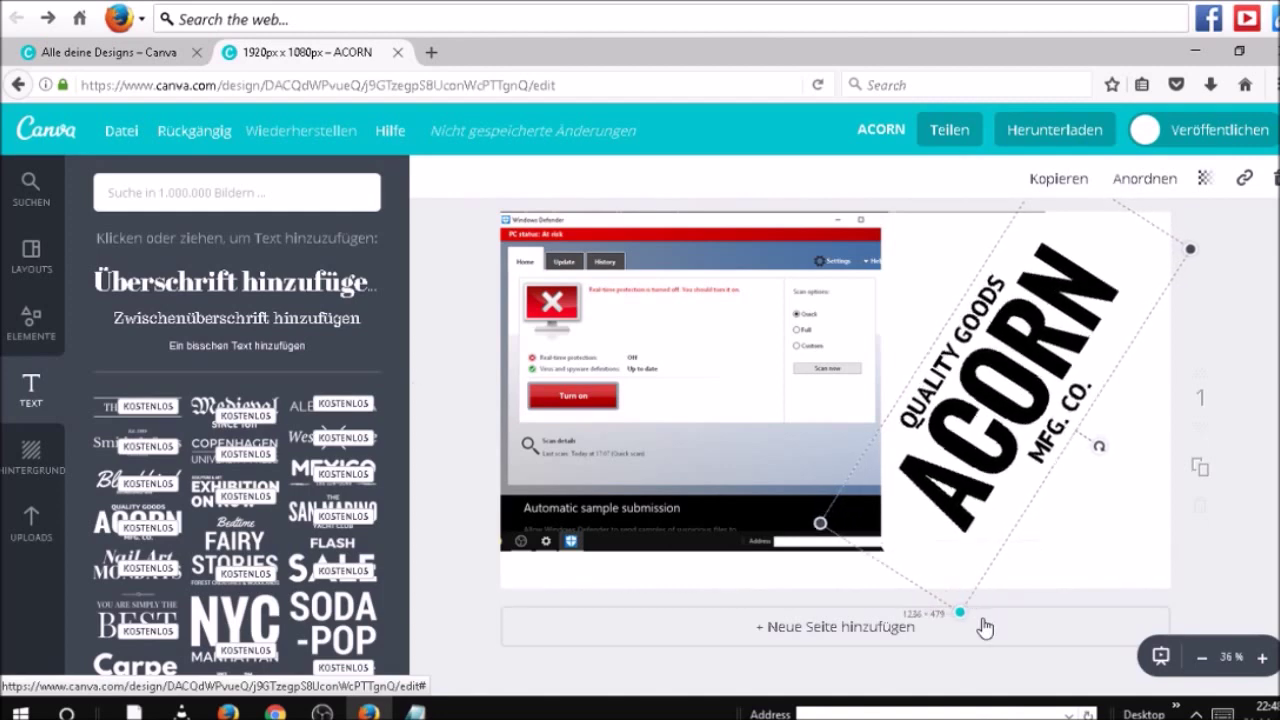
click(966, 566)
click(970, 570)
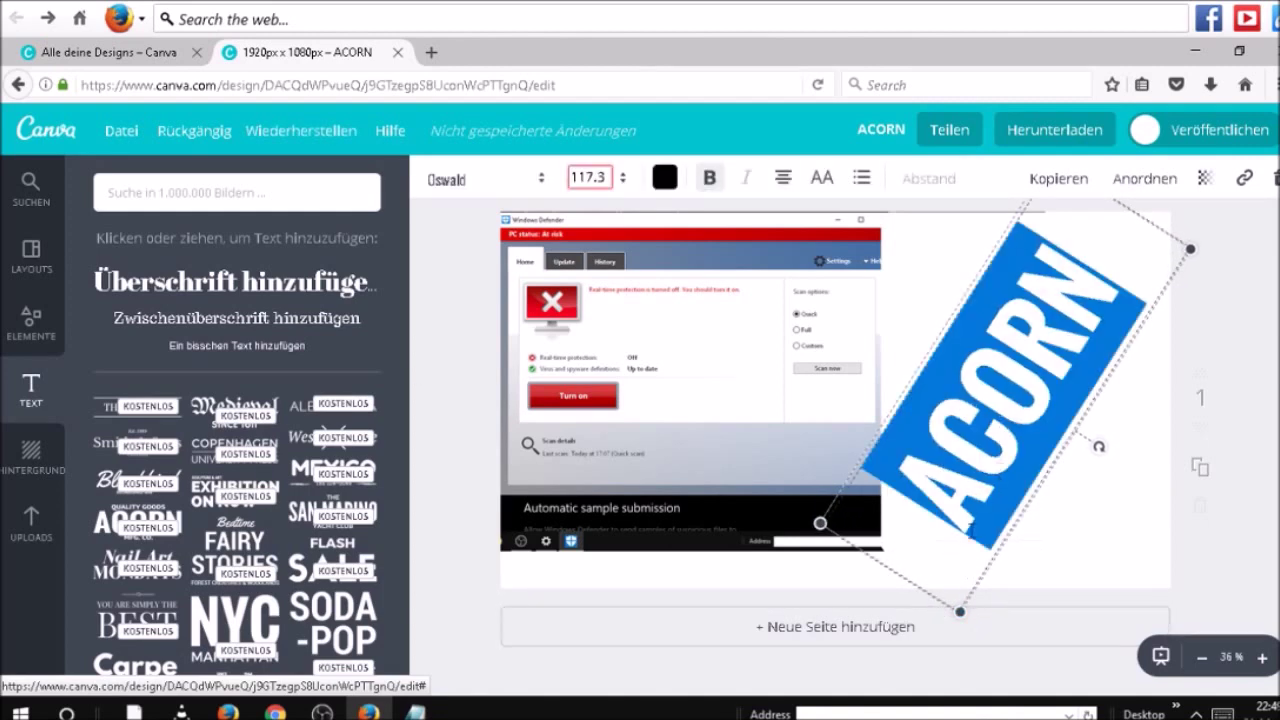
click(916, 586)
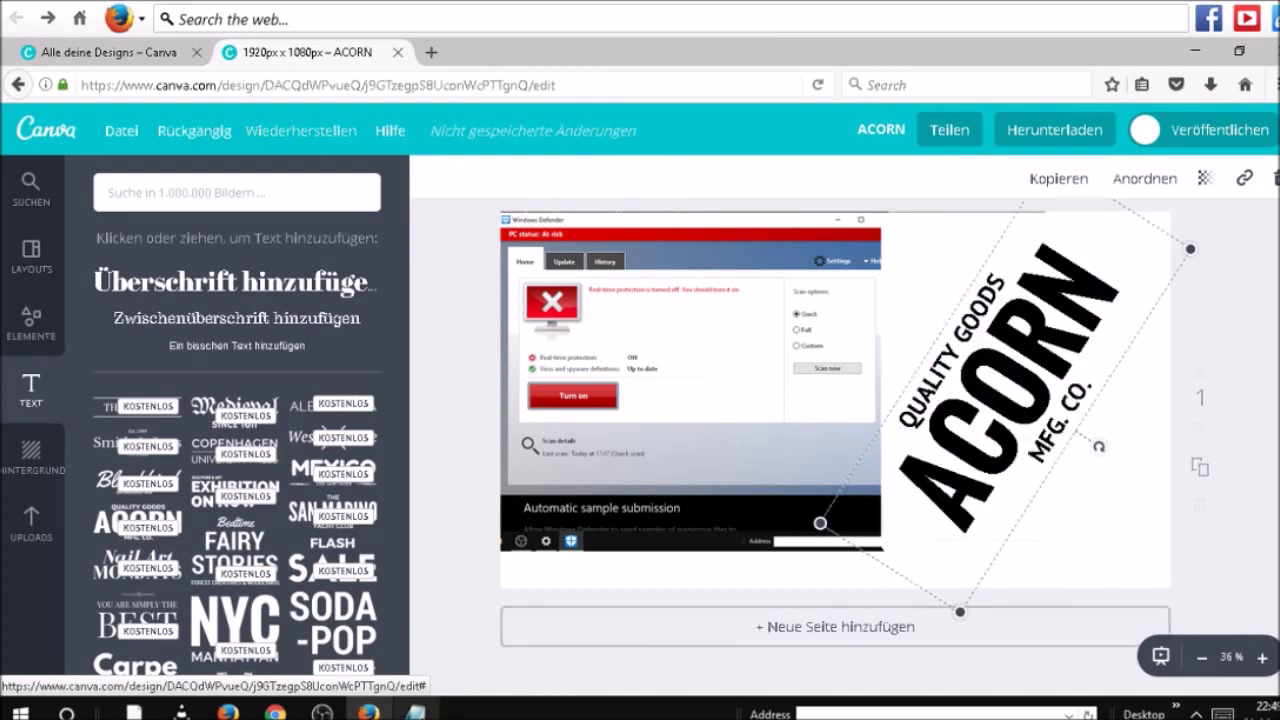
Step: In Notepad, add the note "6 type what you want and change the orginal type also choose the color" below step 5
mouse_move(416, 712)
click(436, 668)
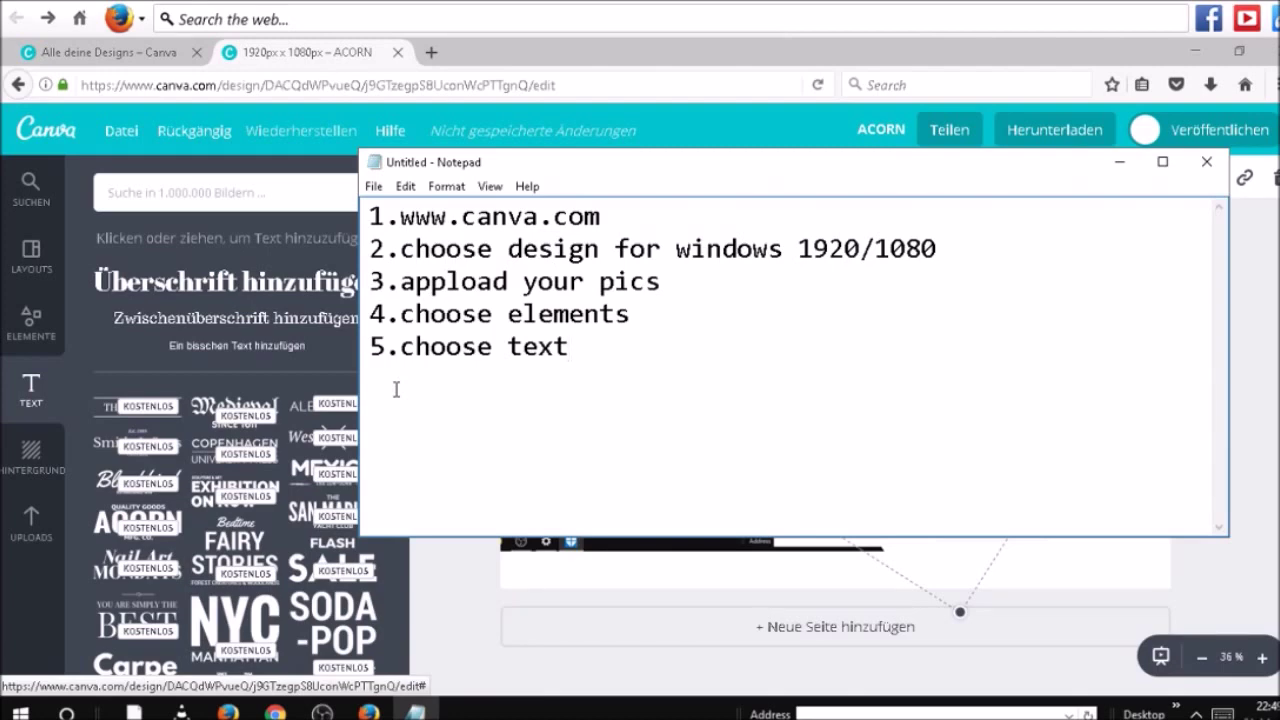
key(Return)
text(6 typ)
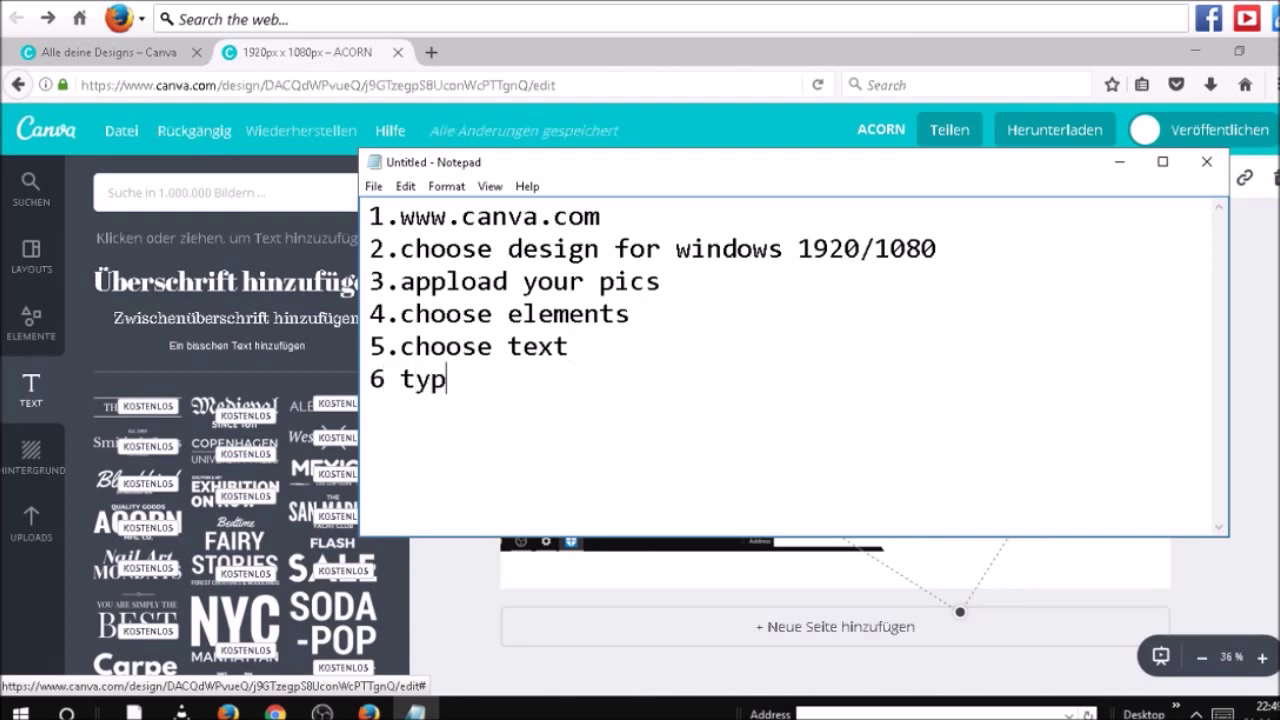
text(e what)
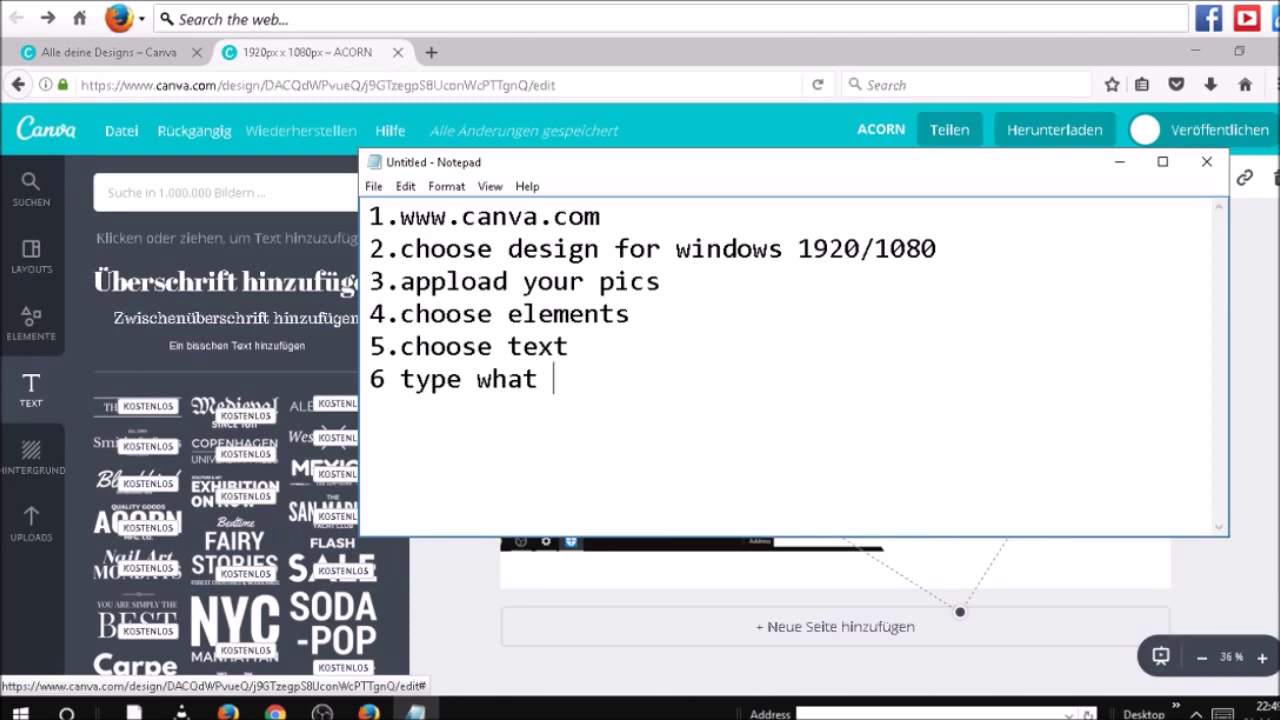
text(you want and change )
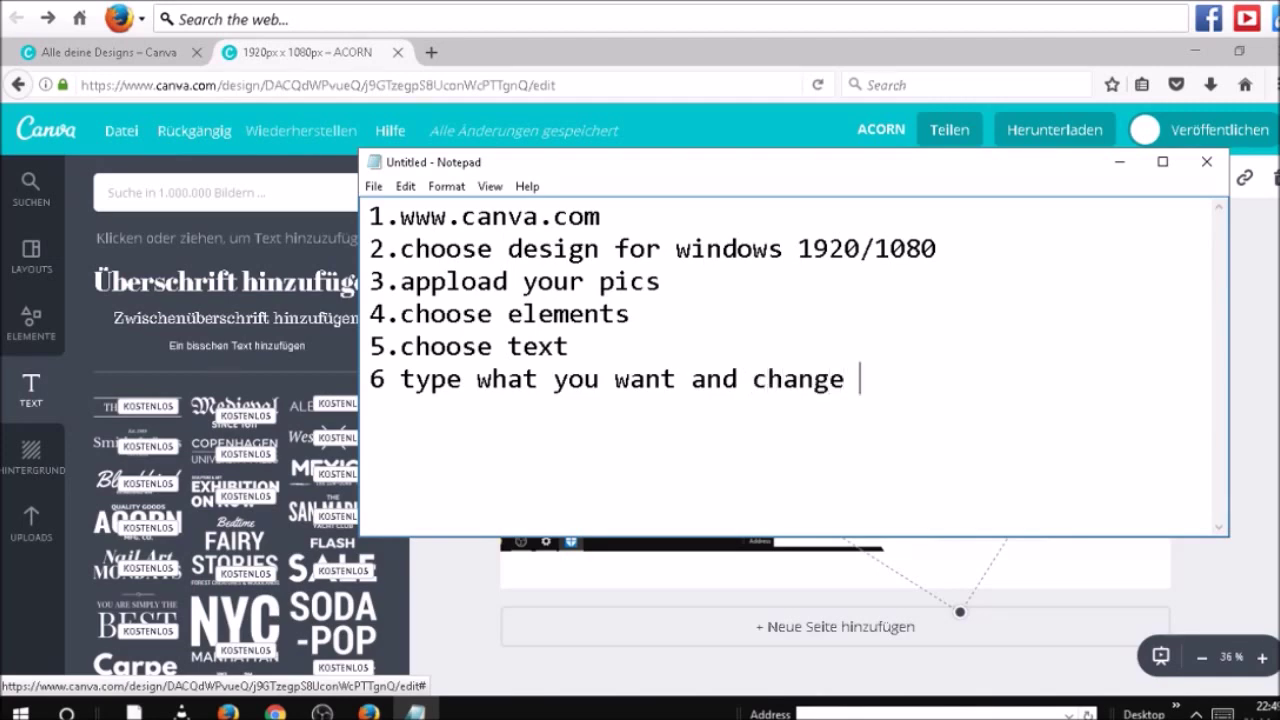
text(the )
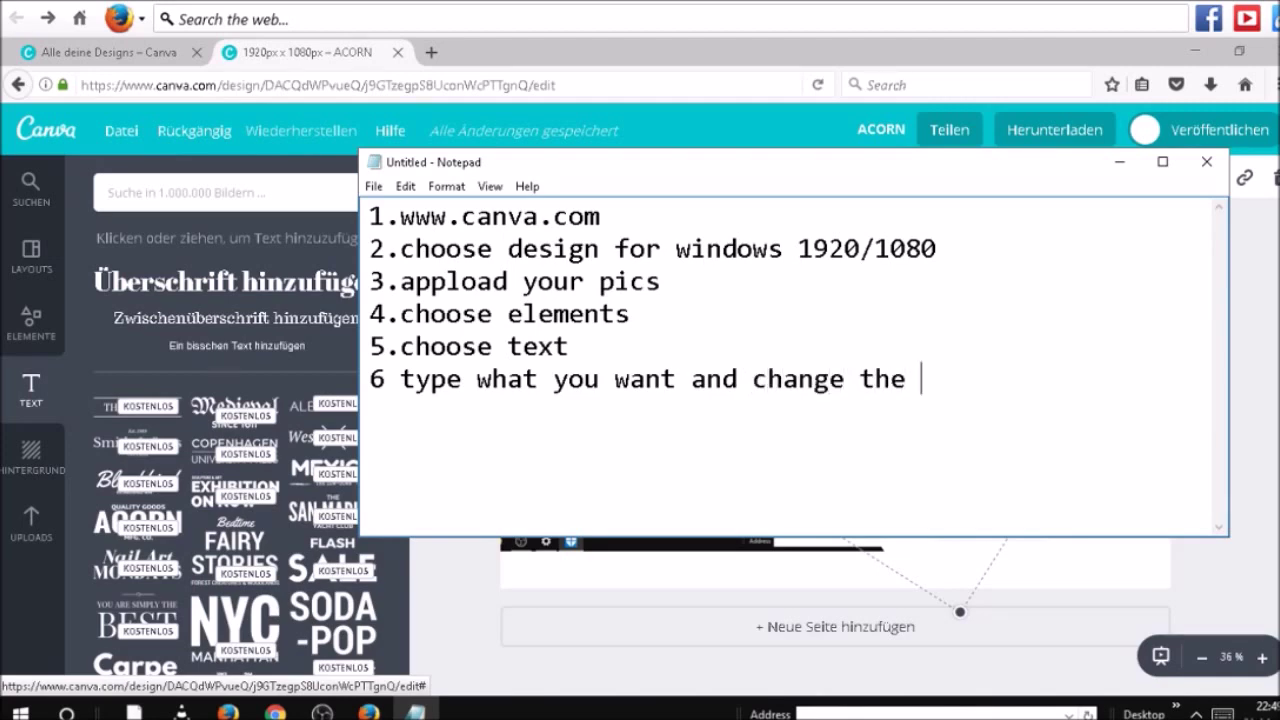
text(orgina)
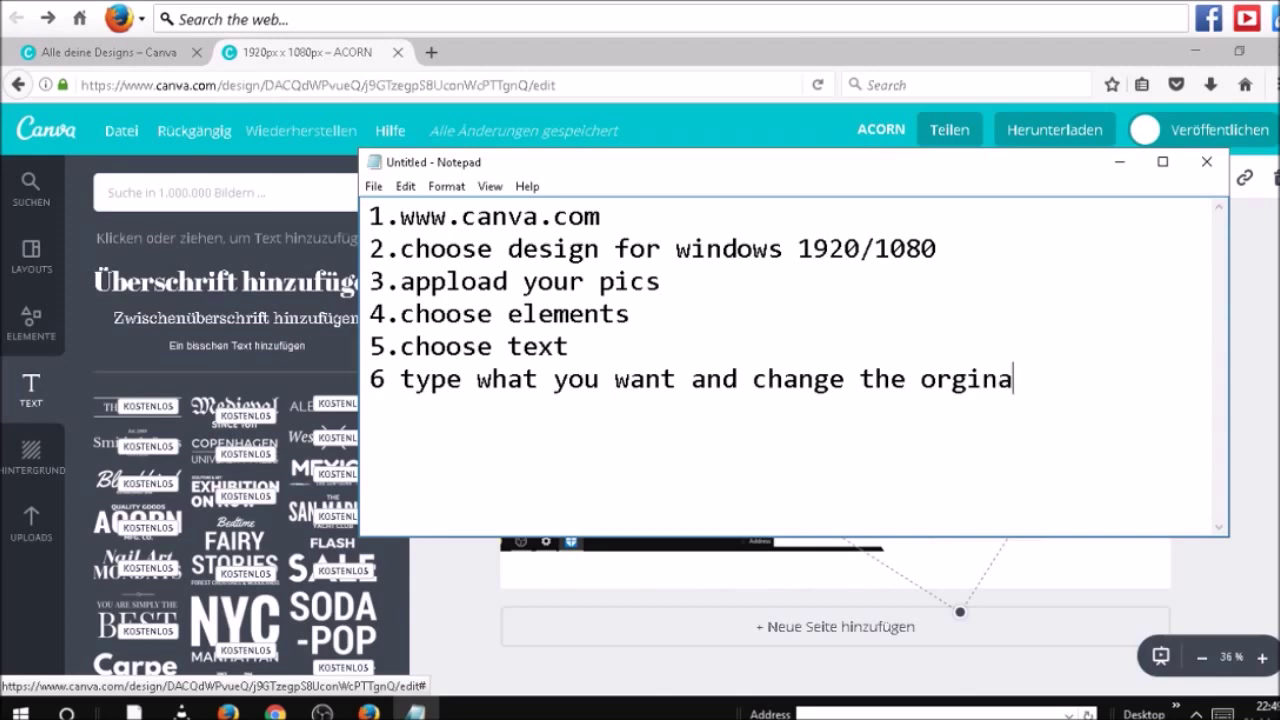
text(l type also)
key(Return)
text(choose t)
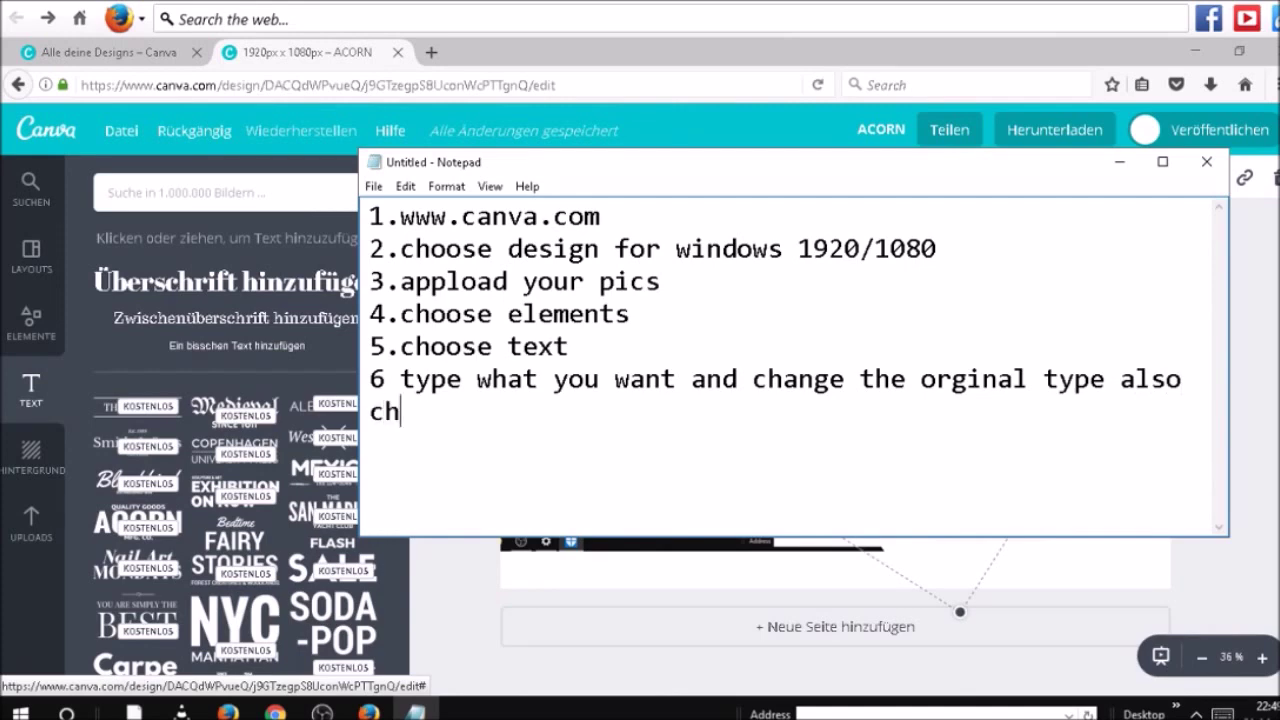
text(he )
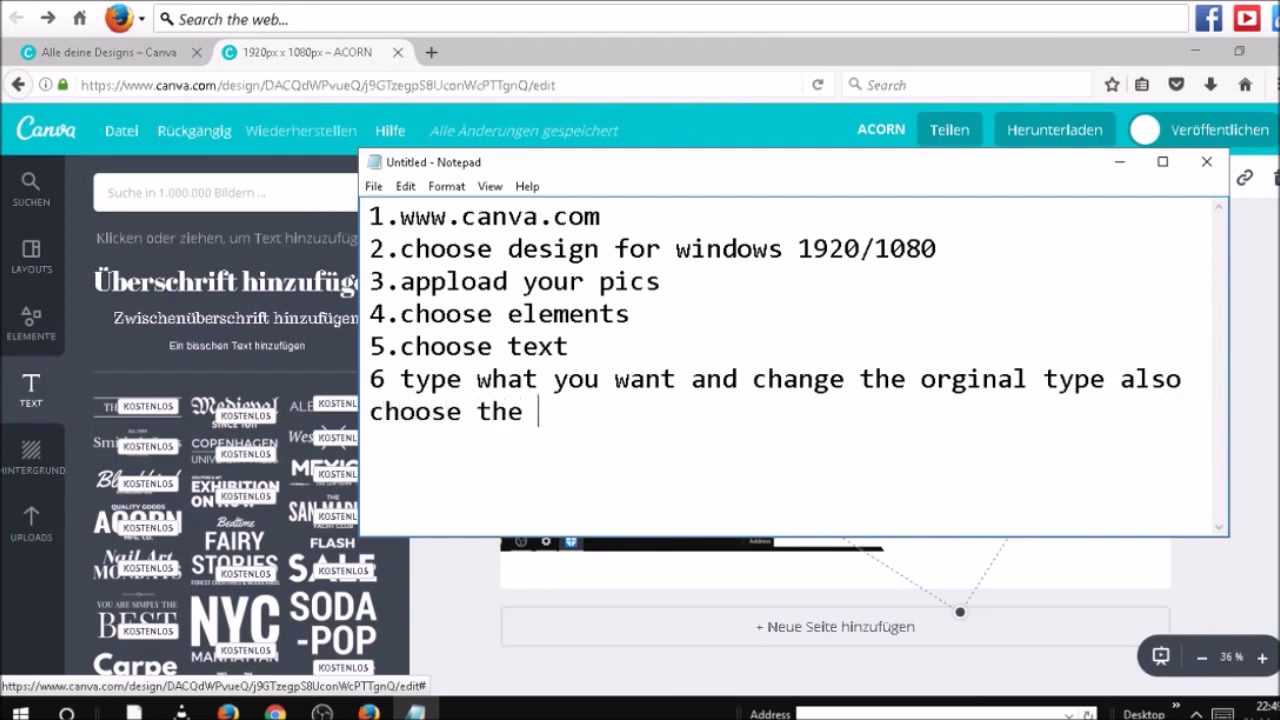
text(color)
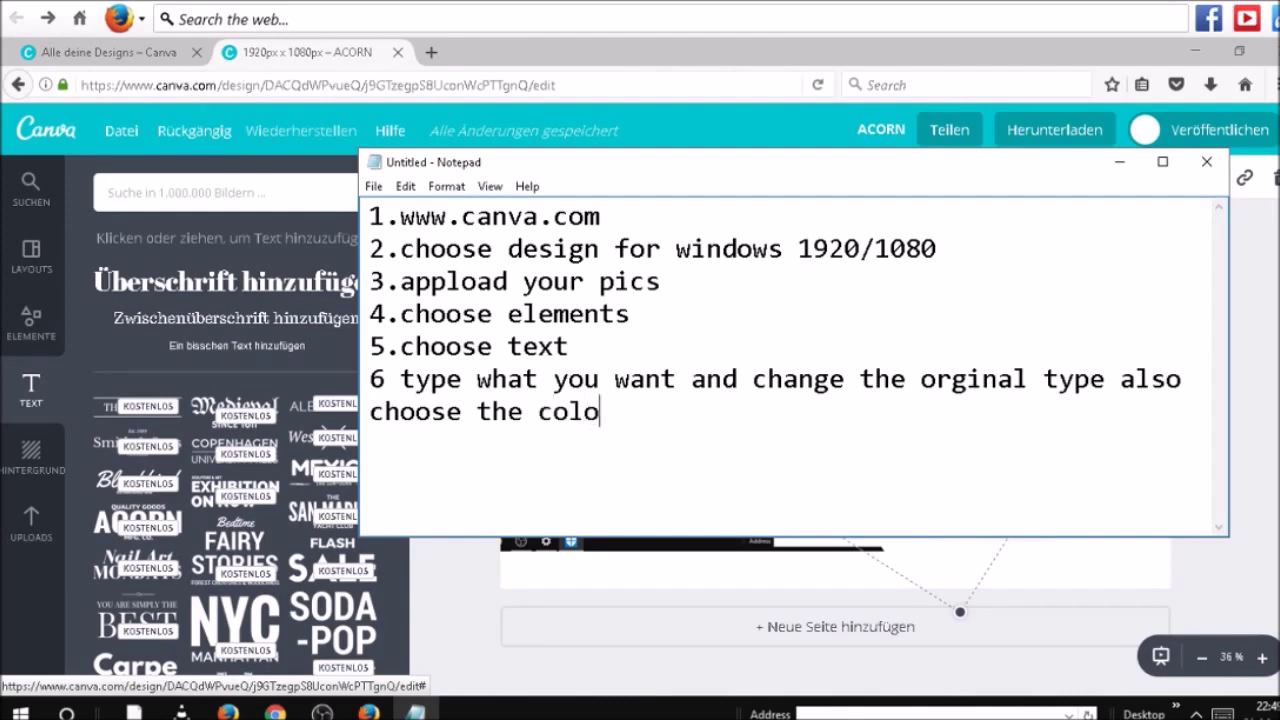
click(1119, 162)
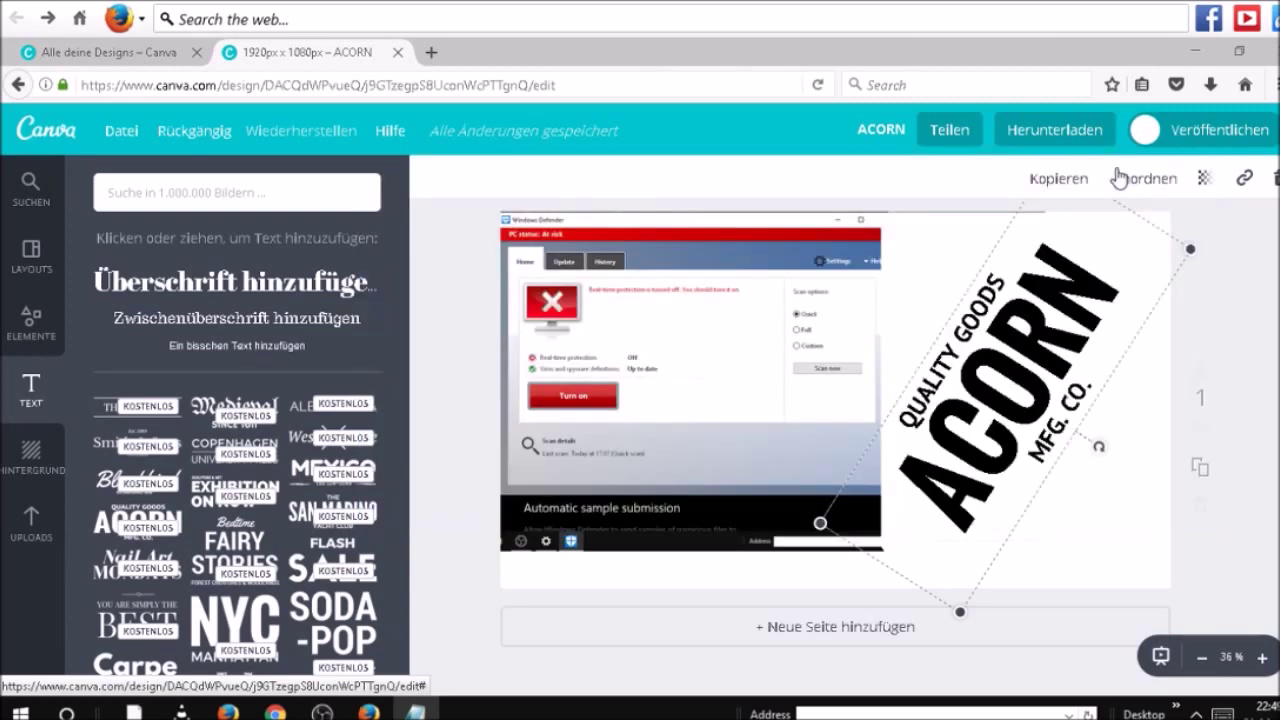
Step: Replace the QUALITY GOODS line of the slanted text group in Canva with HOW TO FIX in capitals
double_click(989, 290)
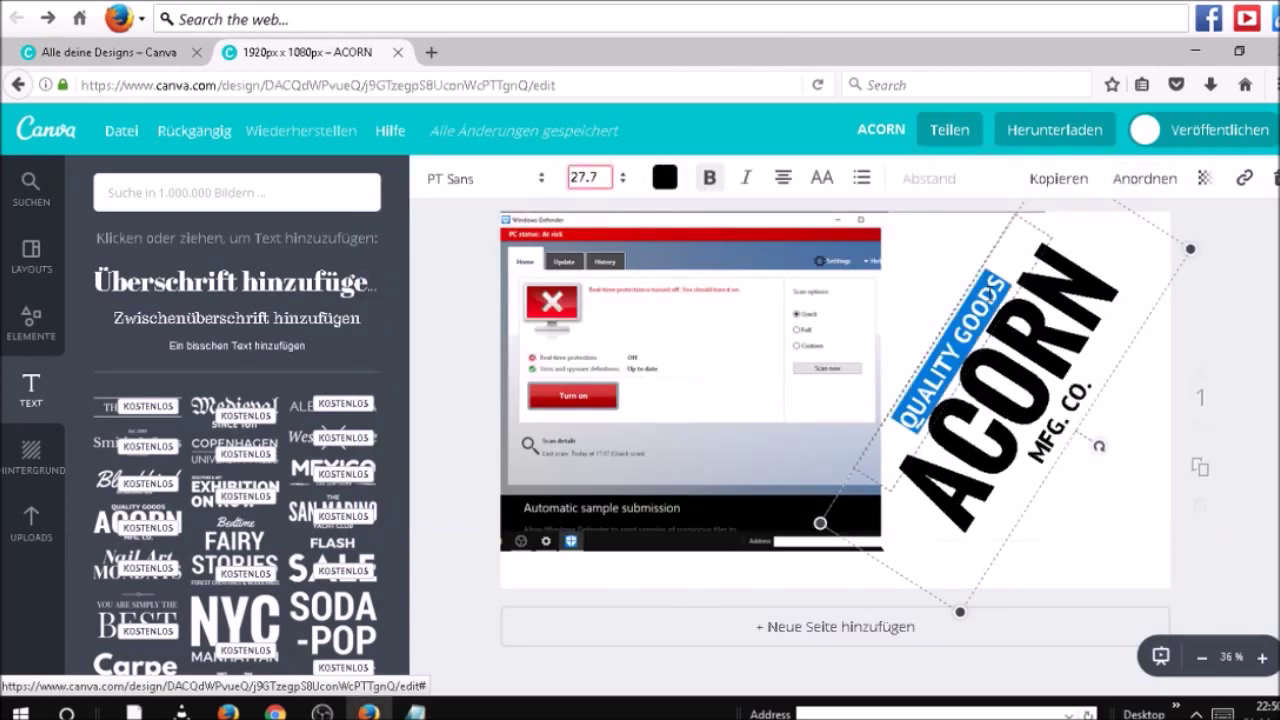
click(1002, 279)
key(BackSpace)
key(BackSpace)
key(BackSpace)
key(BackSpace)
key(BackSpace)
key(BackSpace)
key(BackSpace)
key(BackSpace)
key(BackSpace)
key(BackSpace)
key(BackSpace)
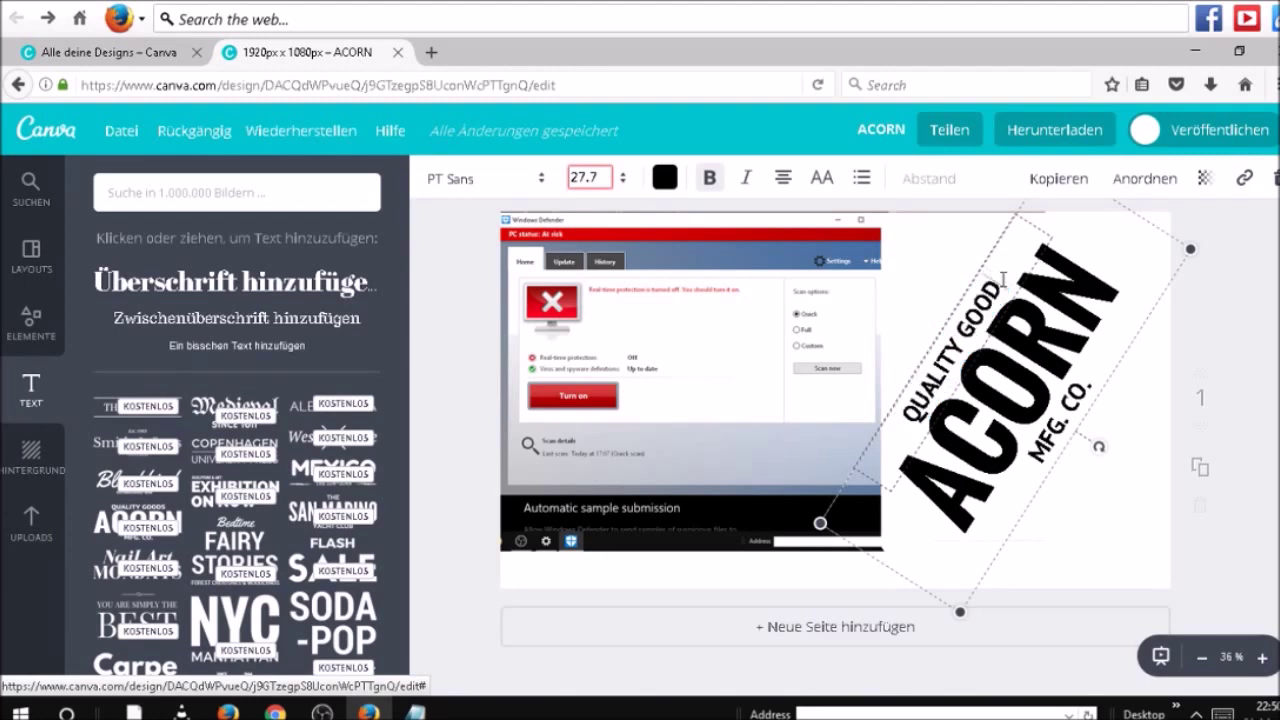
key(BackSpace)
key(BackSpace)
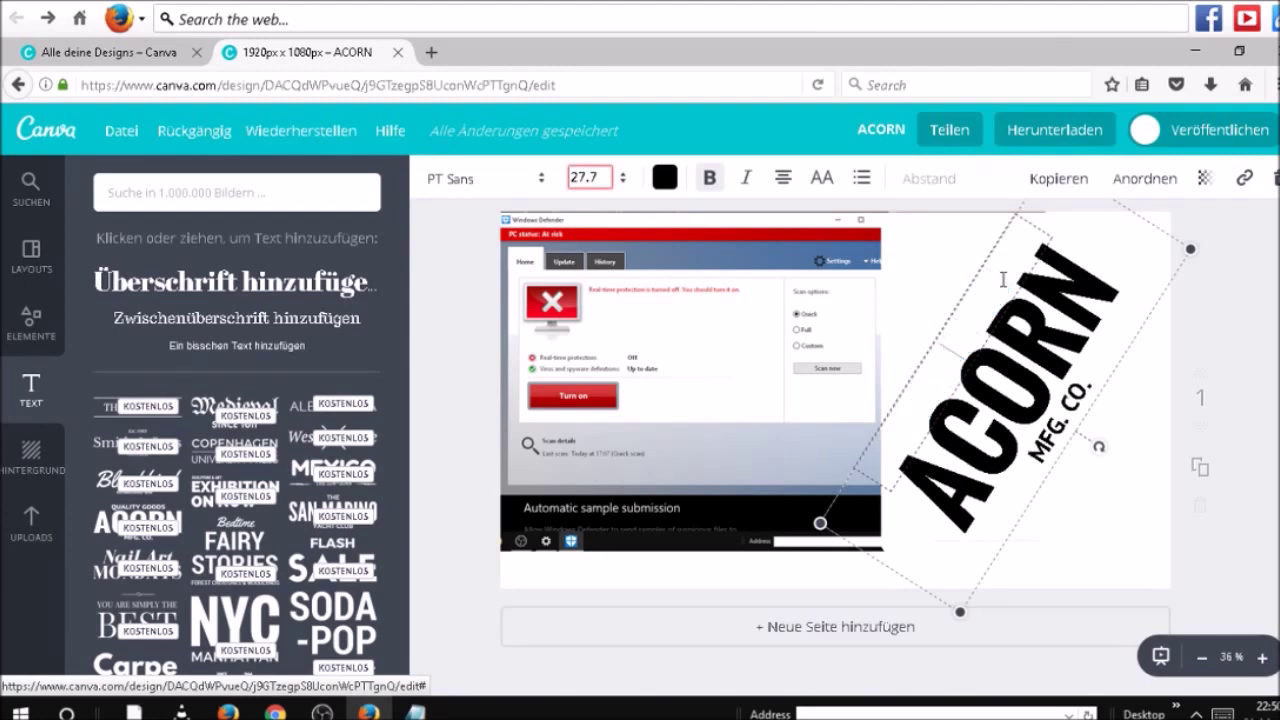
key(Caps_Lock)
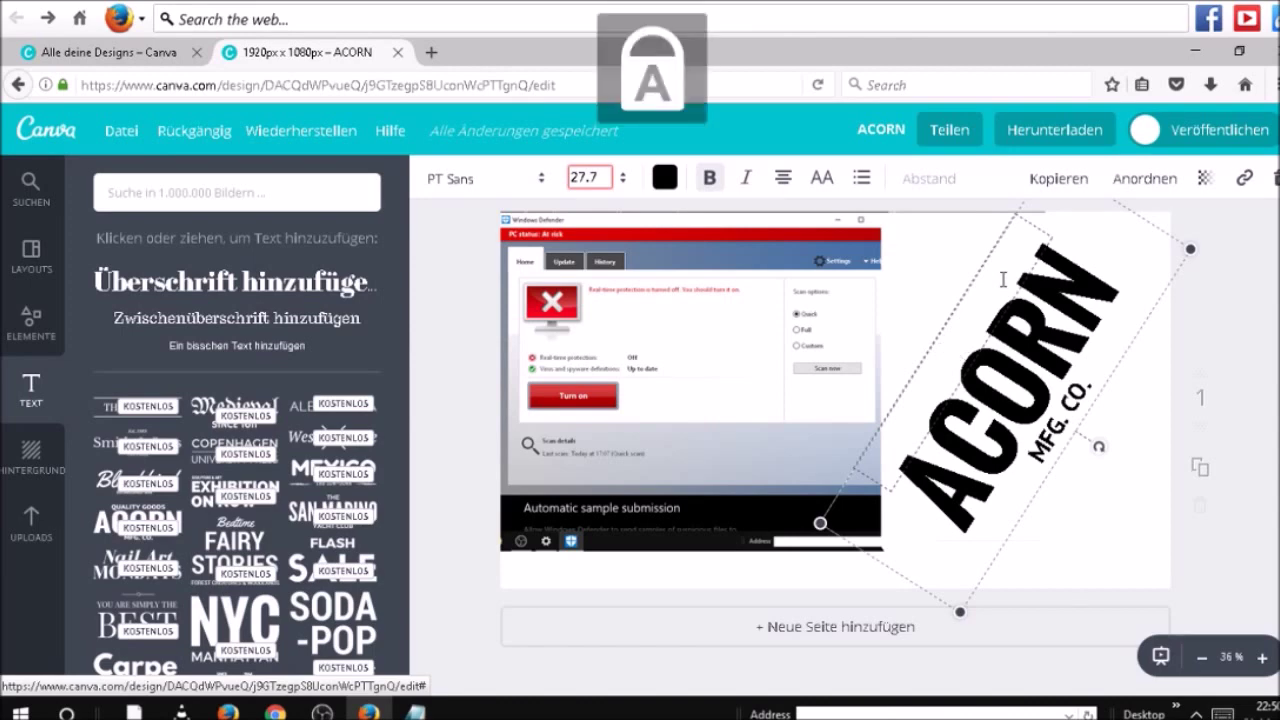
text(HOW)
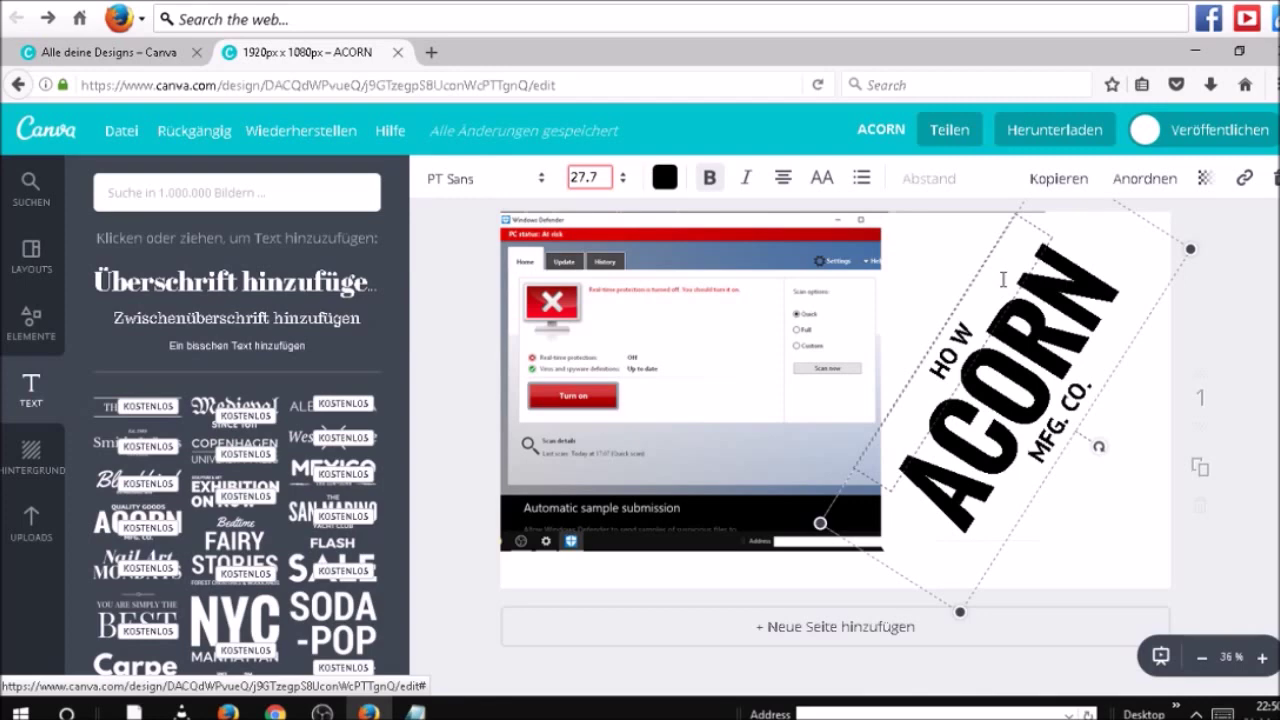
key(BackSpace)
text(W TO)
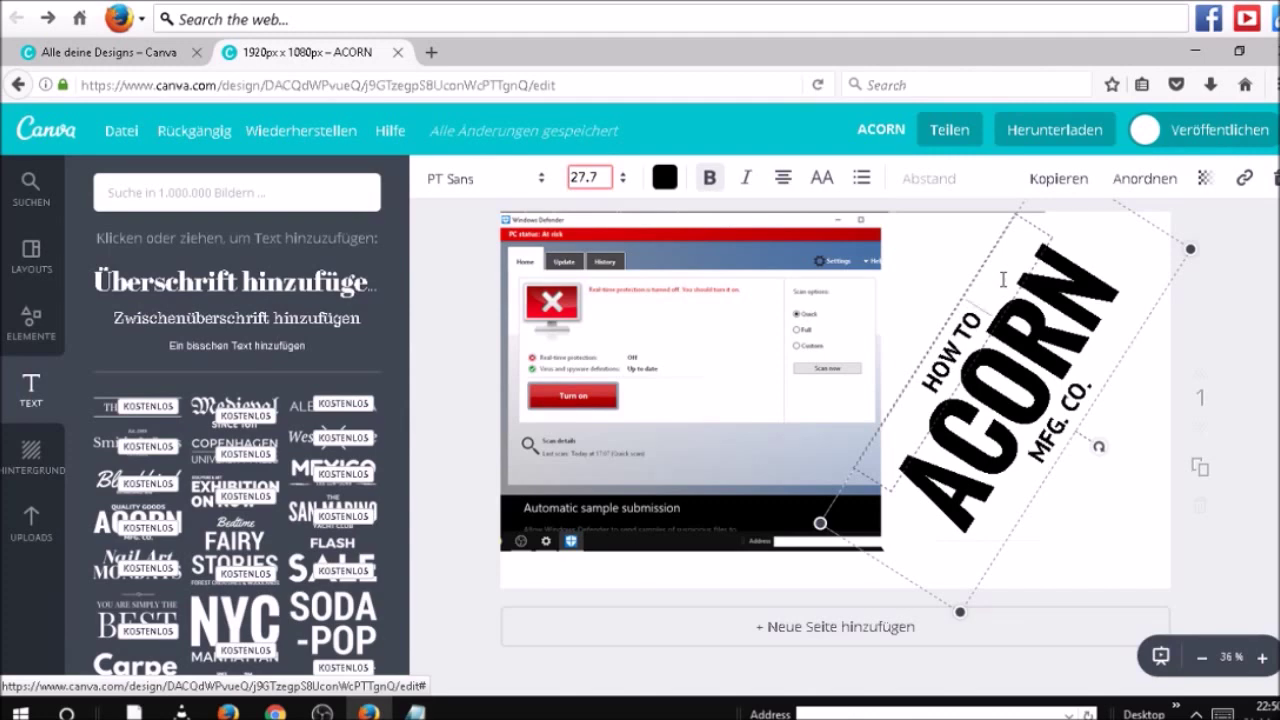
text( FI)
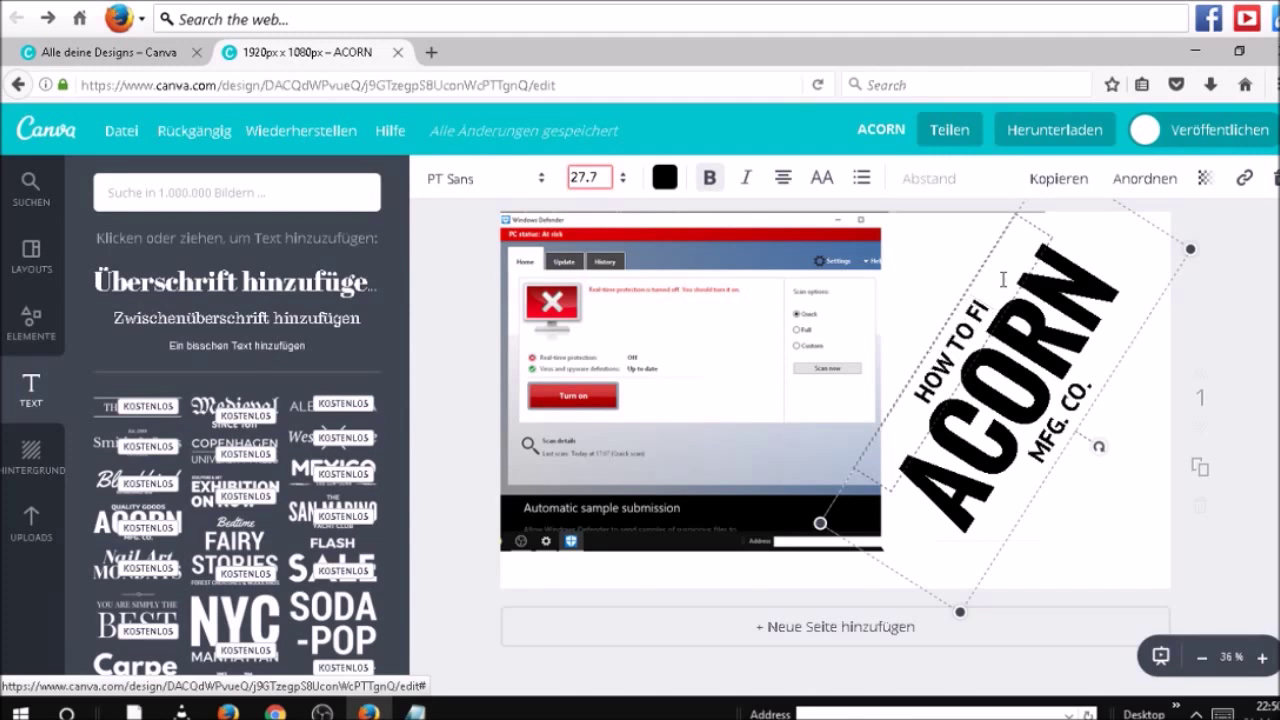
text(X)
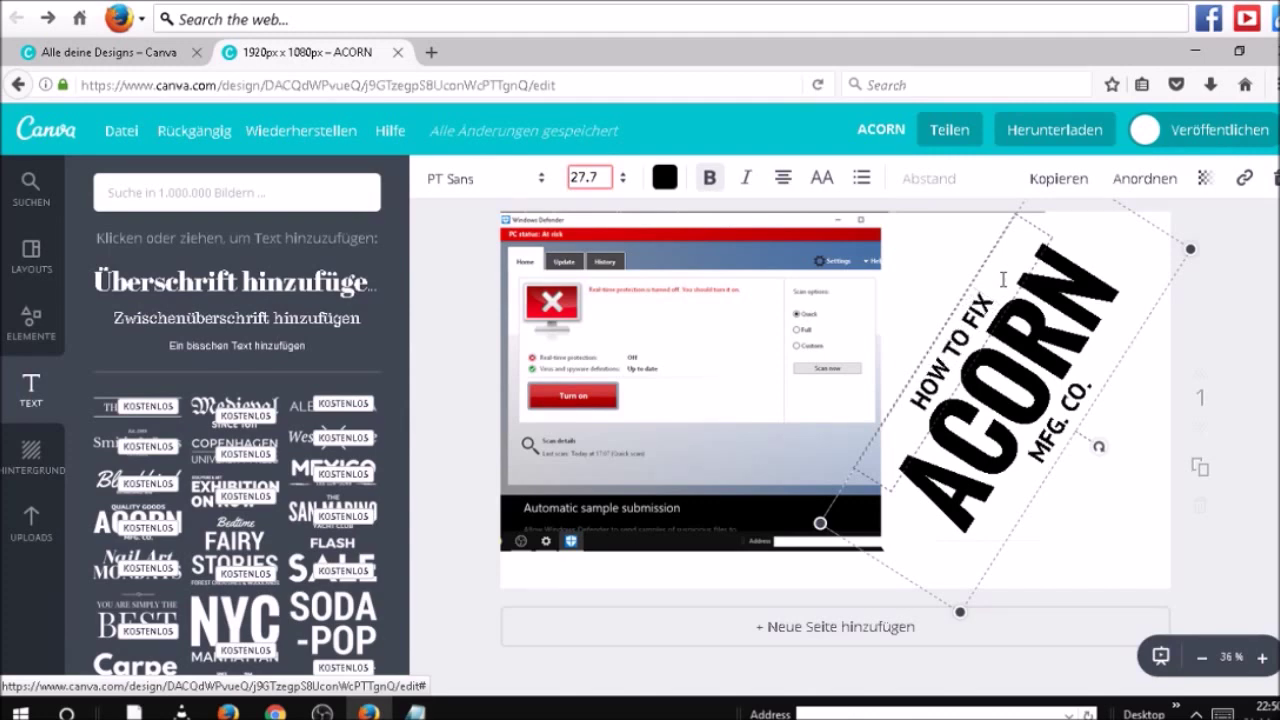
Step: Replace the large word ACORN in the slanted text group with WINDOW and DEFENDER on two lines
double_click(1094, 258)
click(1088, 265)
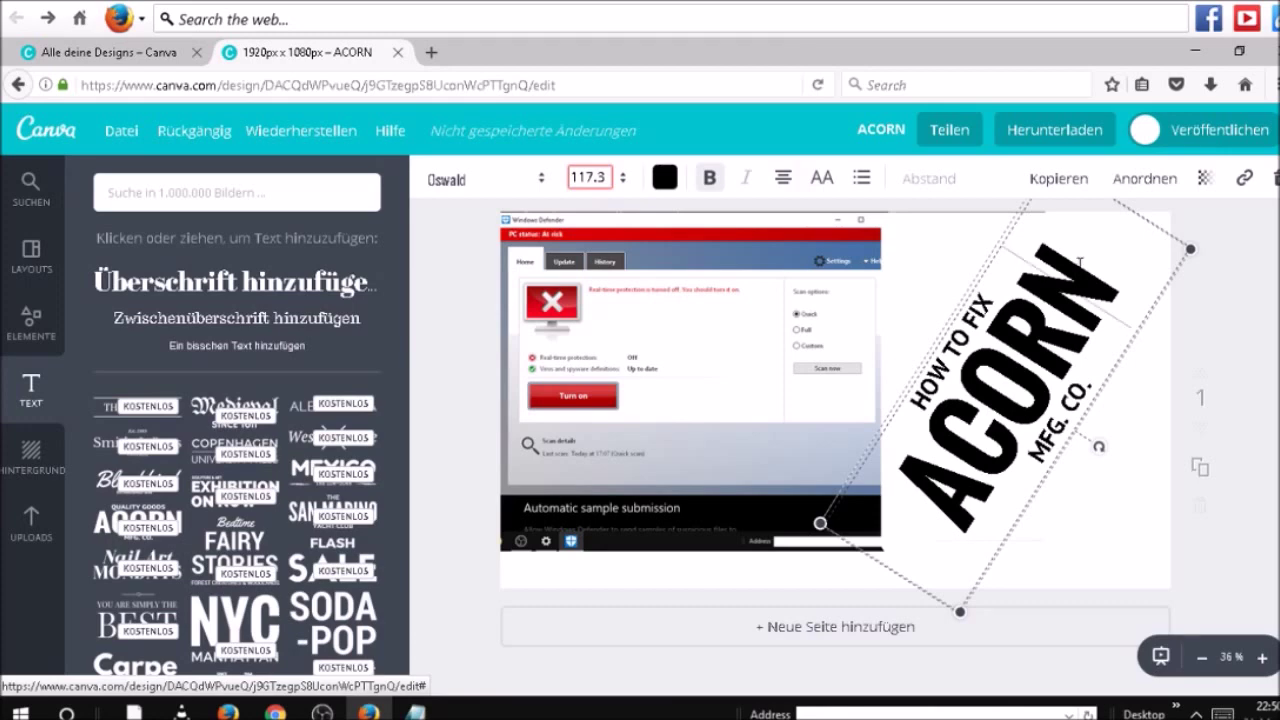
key(BackSpace)
key(BackSpace)
key(BackSpace)
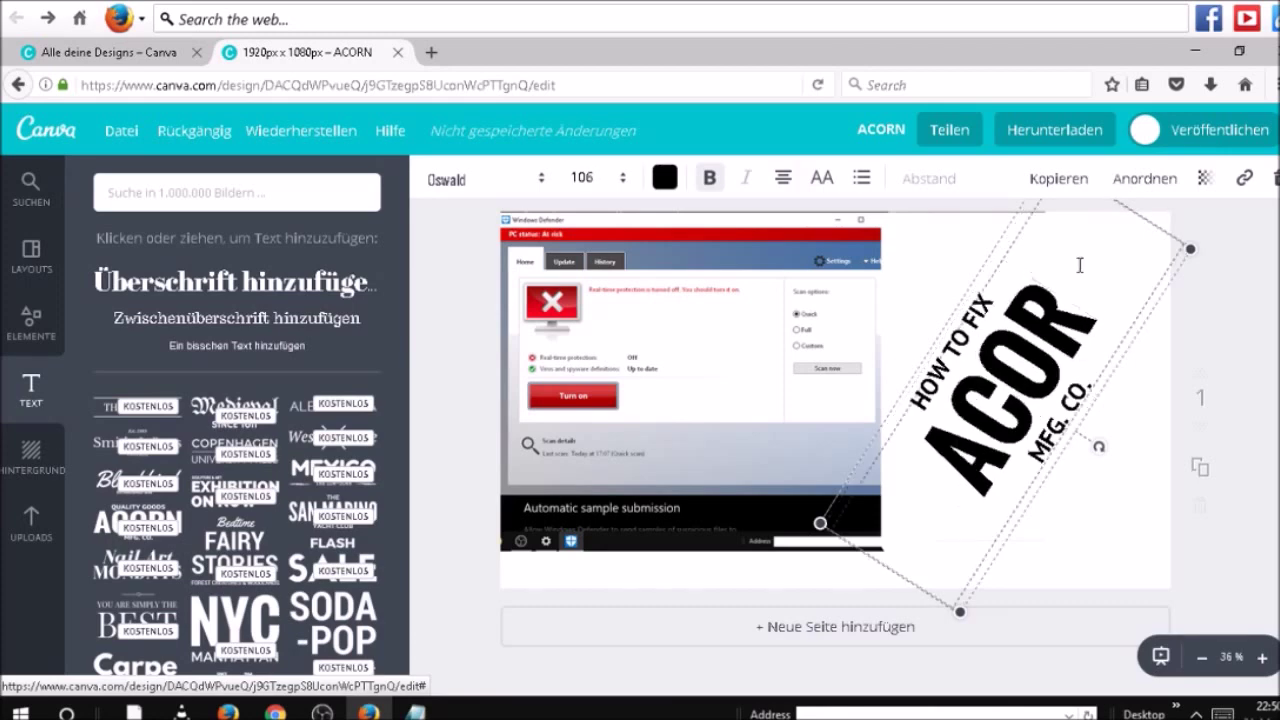
key(BackSpace)
key(BackSpace)
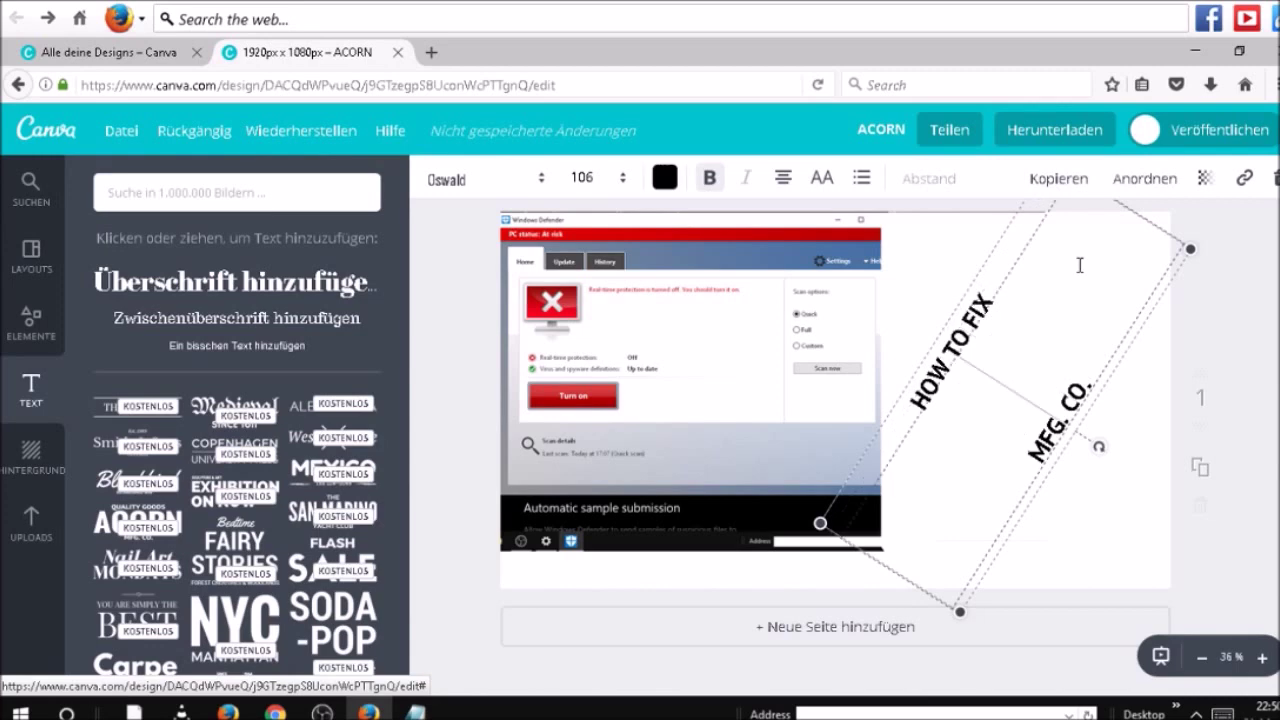
text(WI)
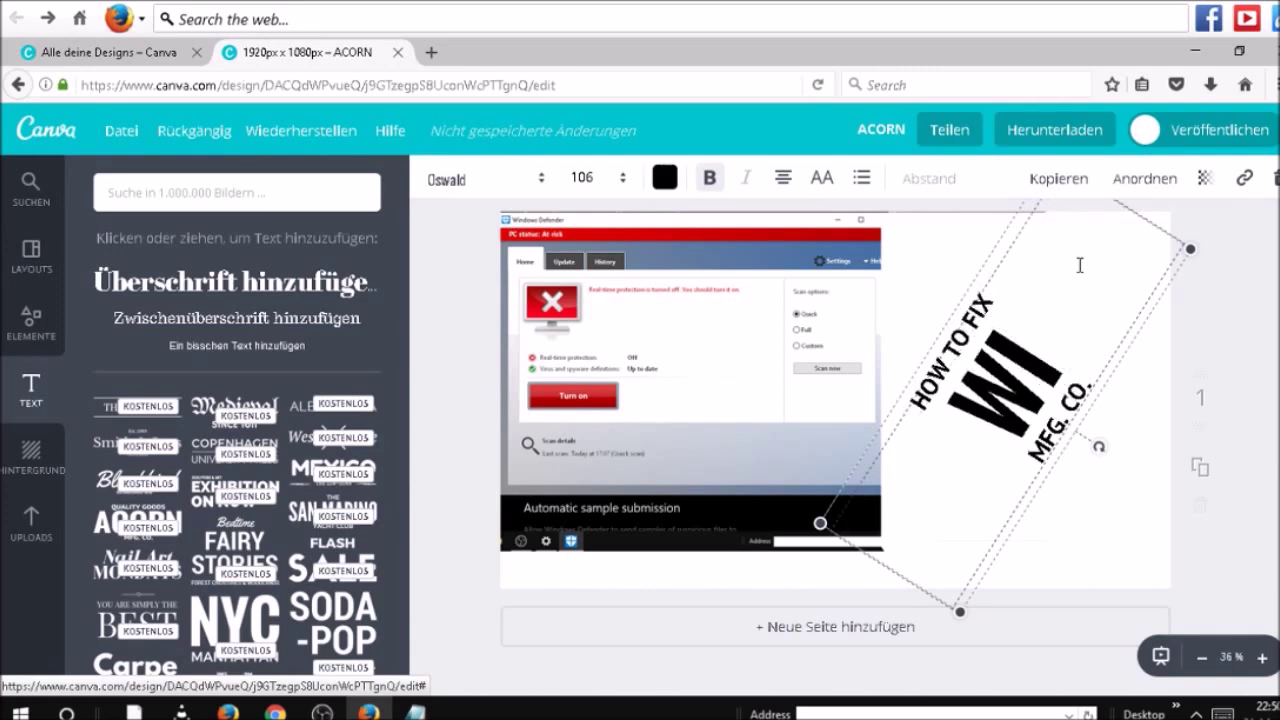
text(NDOW)
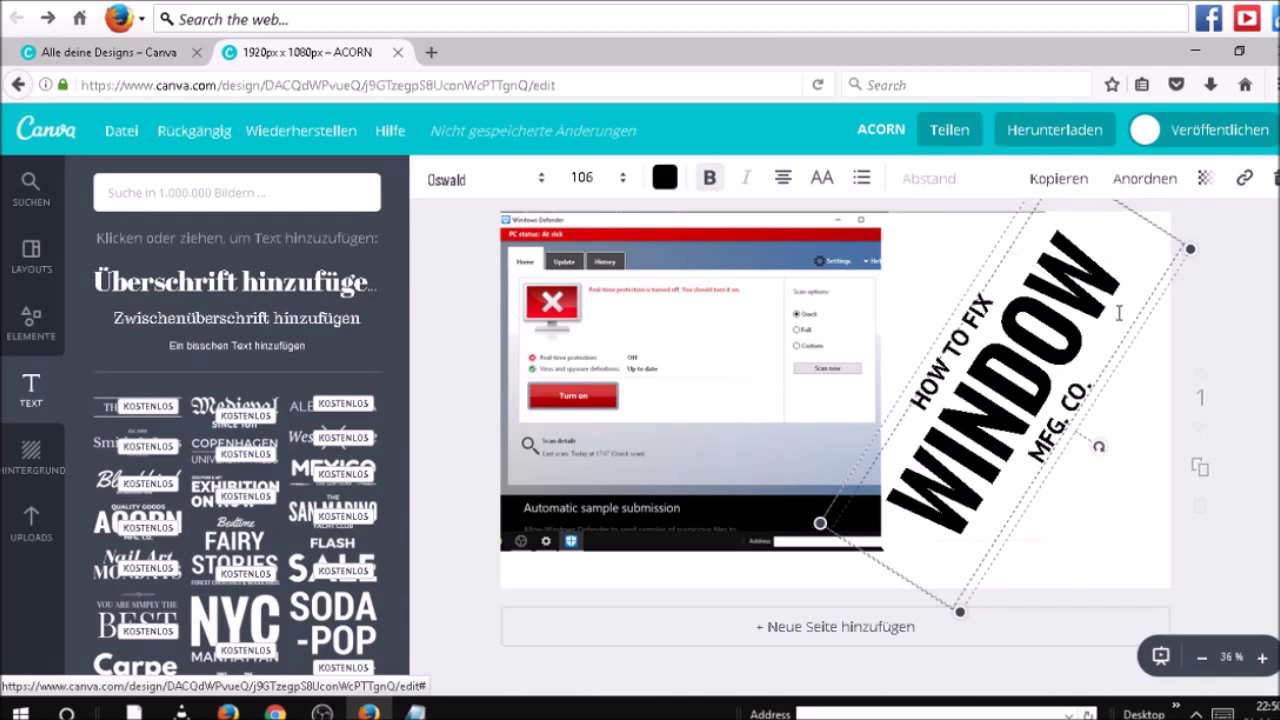
key(BackSpace)
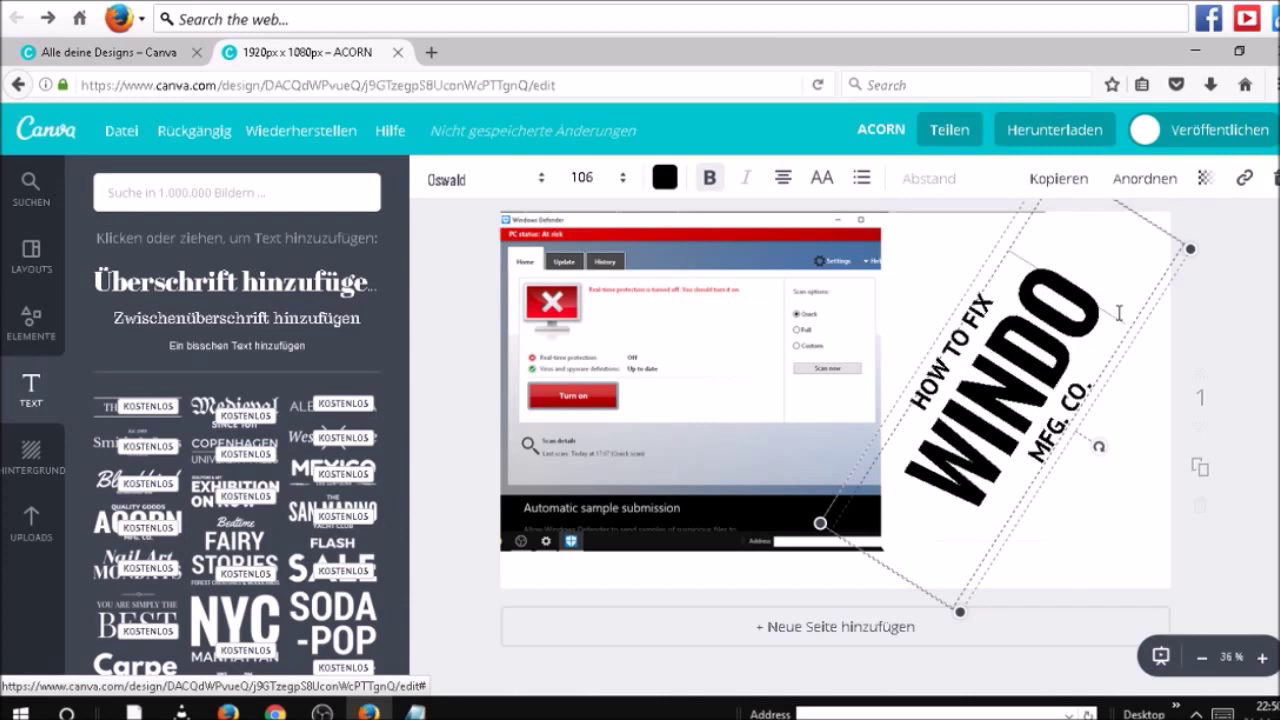
text(W)
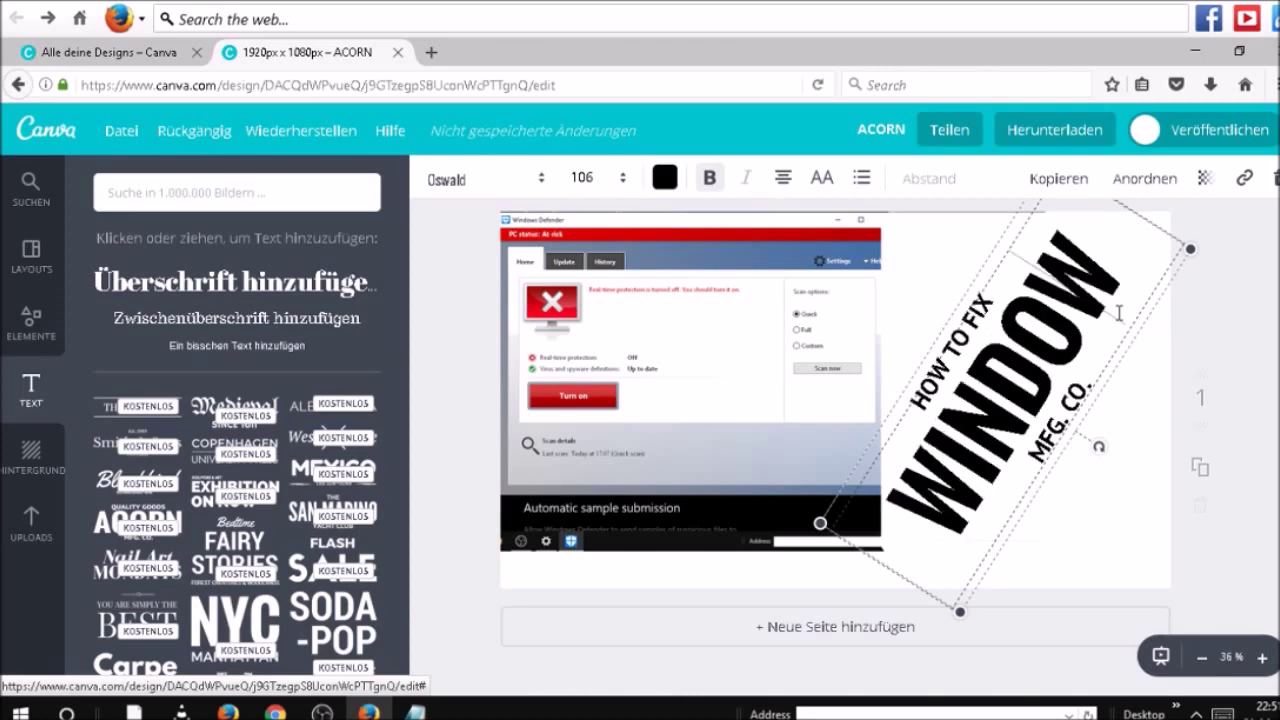
key(Return)
text(DEFENDER)
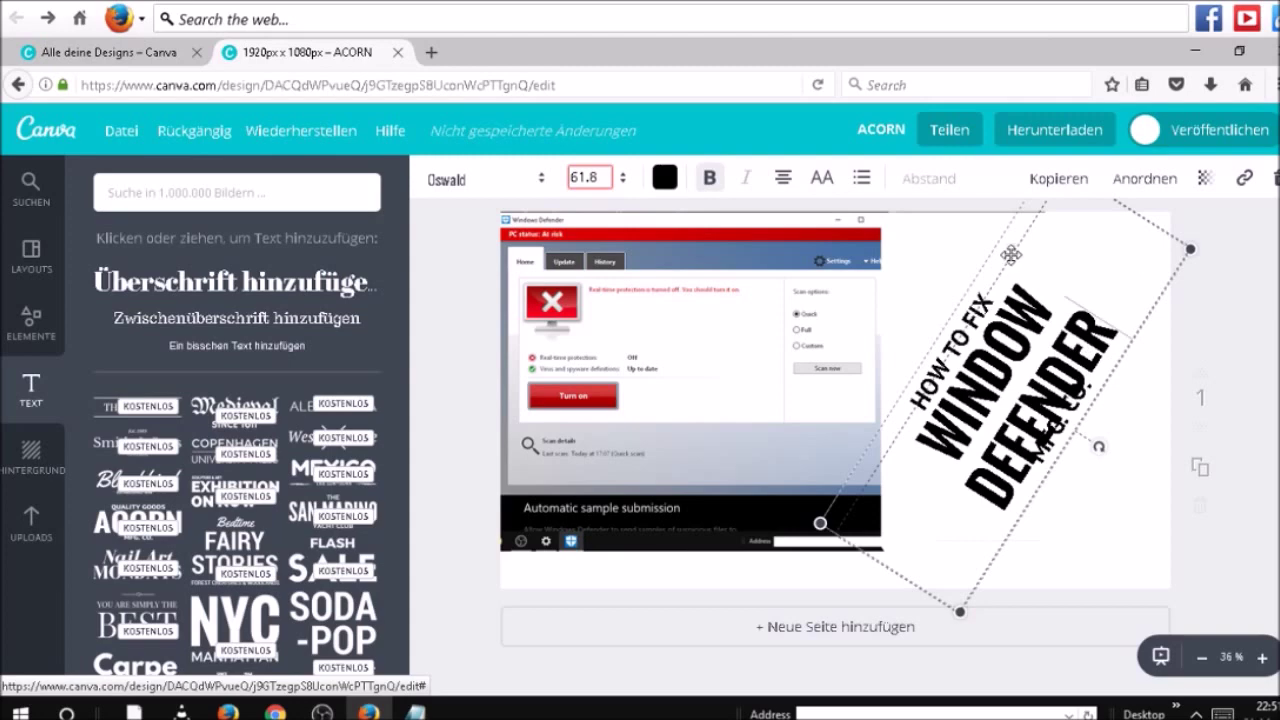
Step: Tilt the WINDOW DEFENDER text group slightly steeper, shift it closer to the screenshot, and enlarge it toward the page's lower edge
drag(1008, 254, 998, 250)
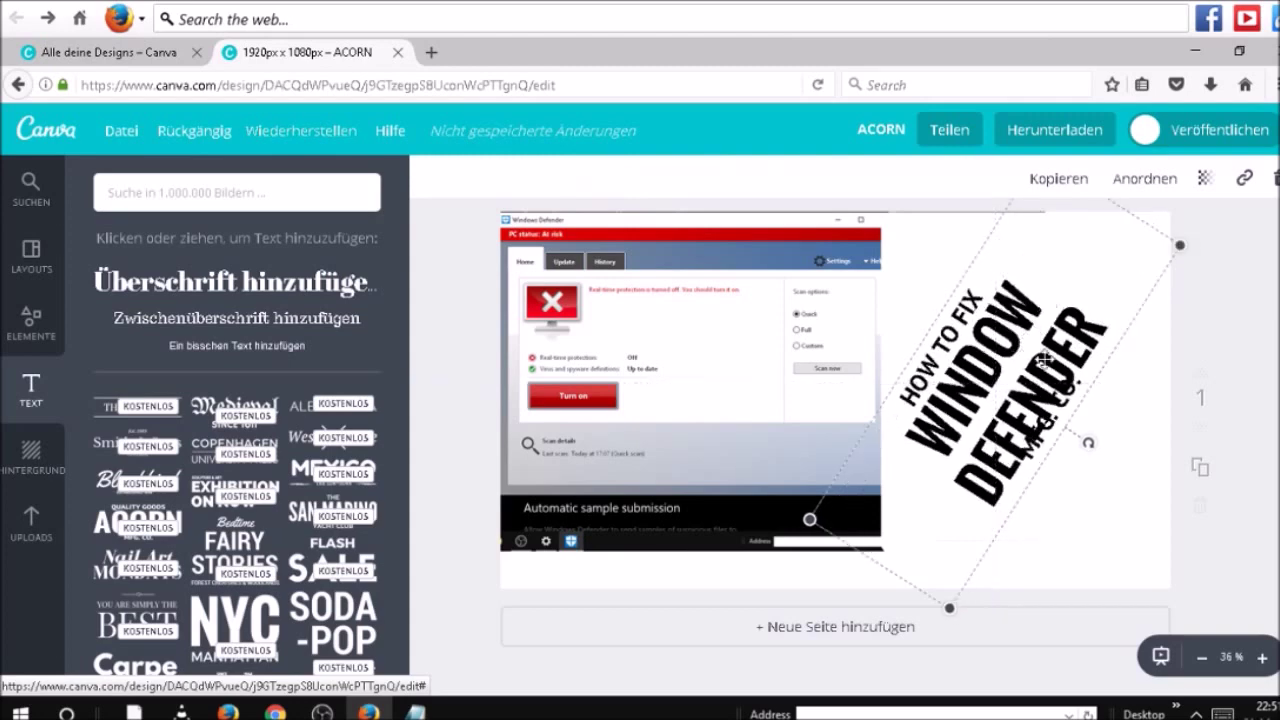
mouse_move(952, 608)
mouse_down()
mouse_move(975, 614)
mouse_move(948, 610)
mouse_up()
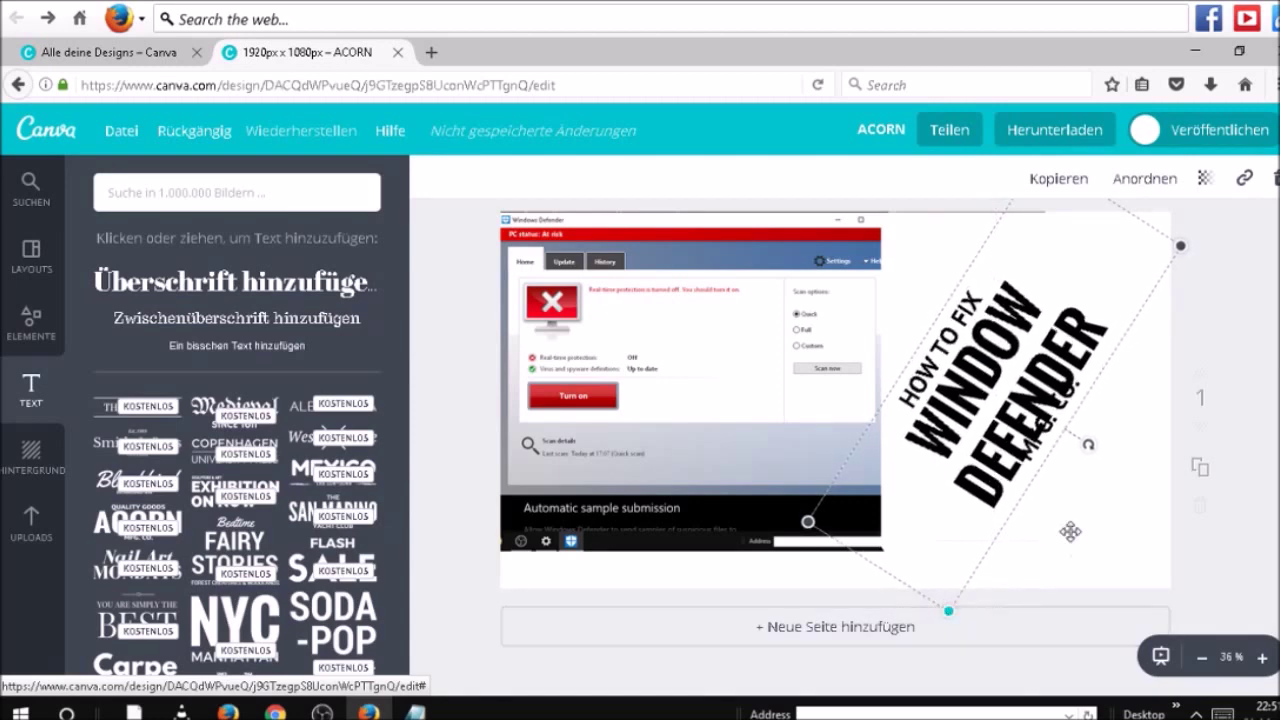
mouse_move(1090, 450)
mouse_down()
mouse_move(1114, 443)
mouse_move(1104, 437)
mouse_up()
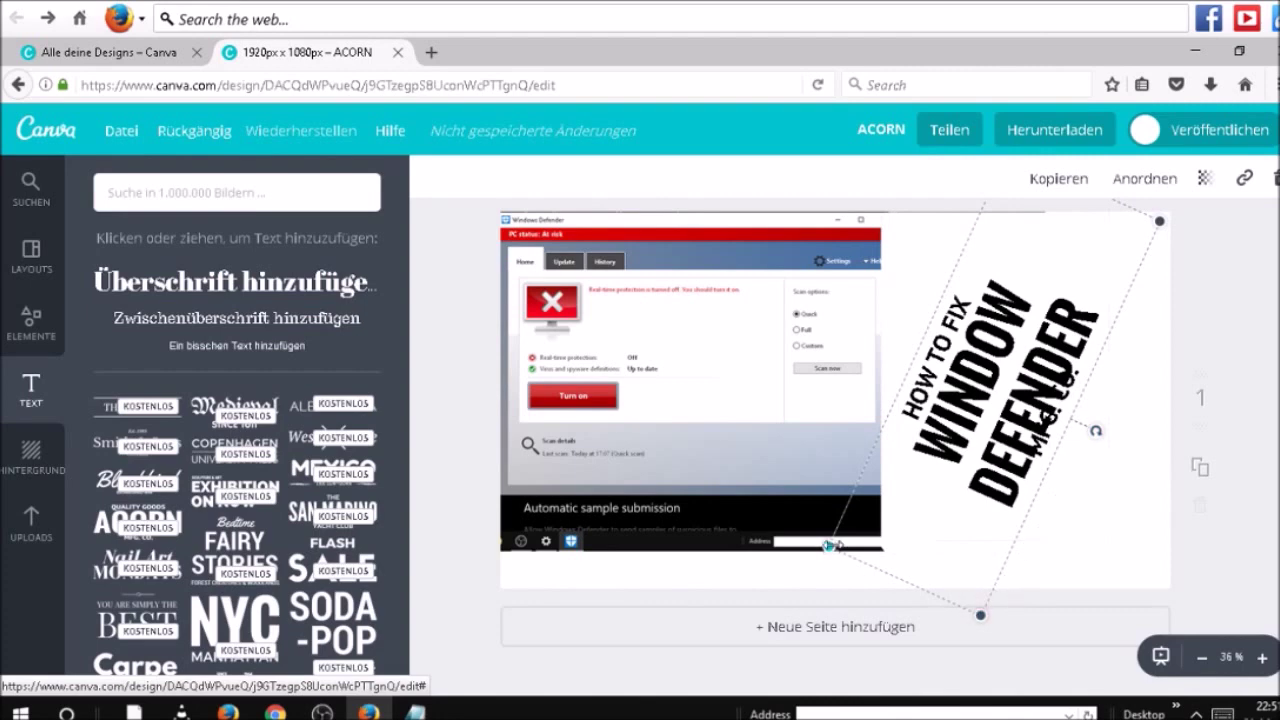
drag(830, 543, 806, 581)
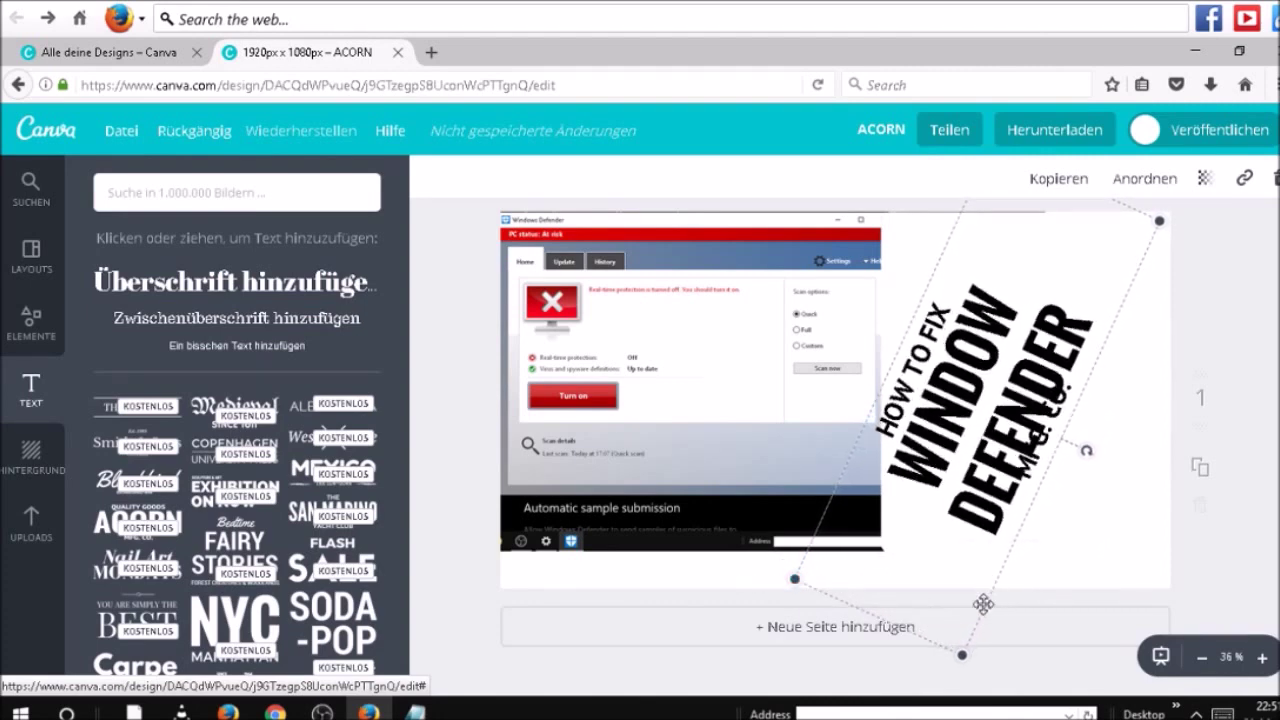
drag(962, 655, 962, 655)
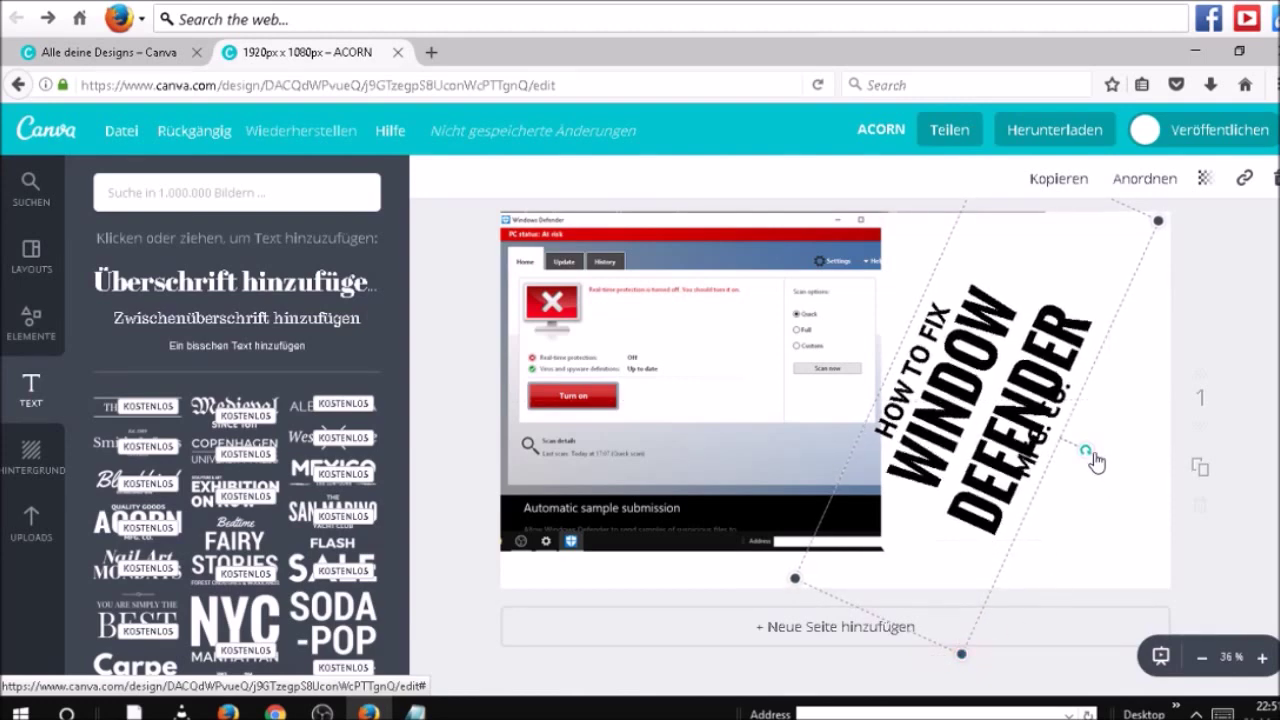
Step: Tilt the WINDOW DEFENDER text group slightly steeper and shift it a little away from the screenshot
drag(1095, 457, 1109, 451)
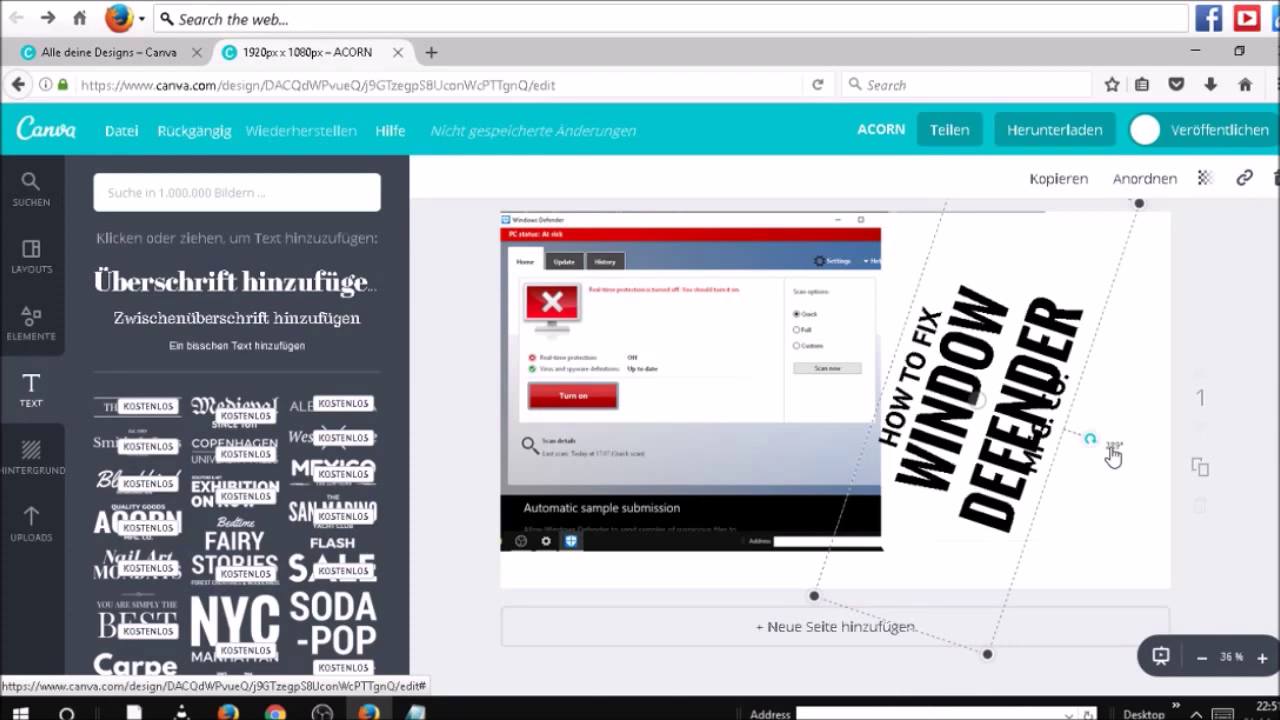
mouse_move(1130, 229)
mouse_down()
mouse_move(1152, 236)
mouse_move(1146, 220)
mouse_up()
drag(1078, 371, 1095, 366)
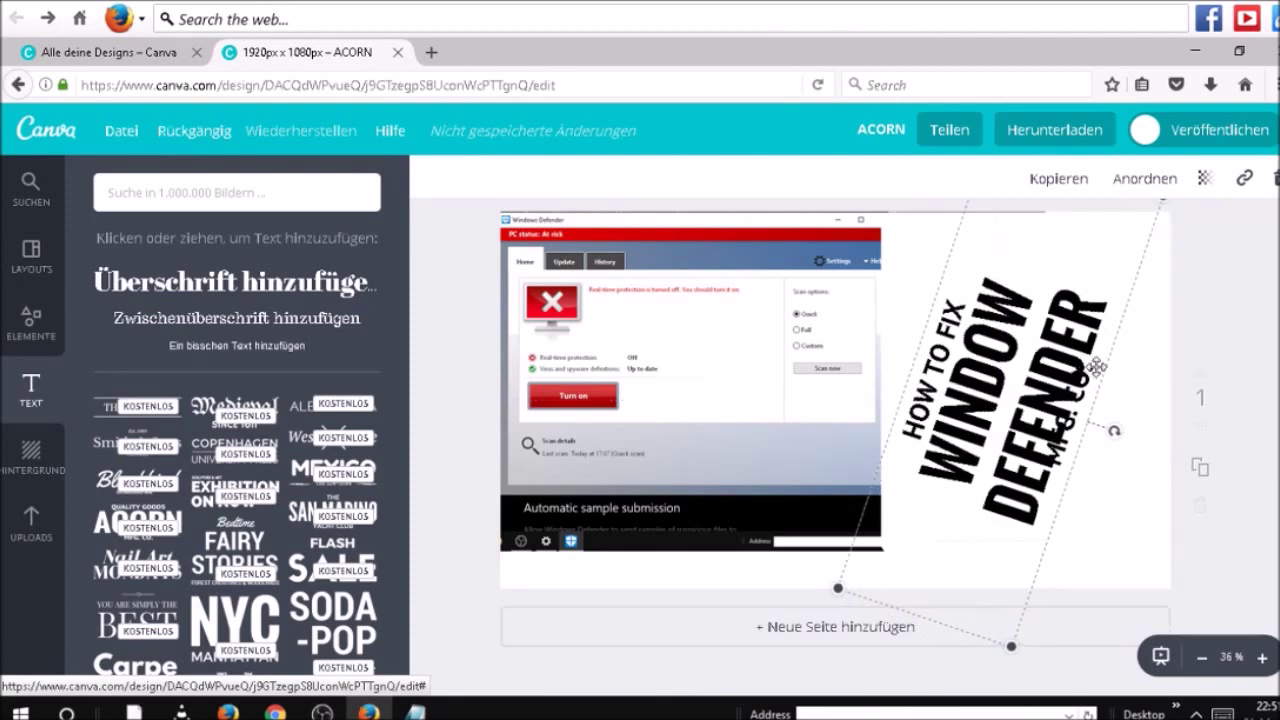
Step: Delete the leftover MFG. CO. line from the slanted text group
double_click(1097, 362)
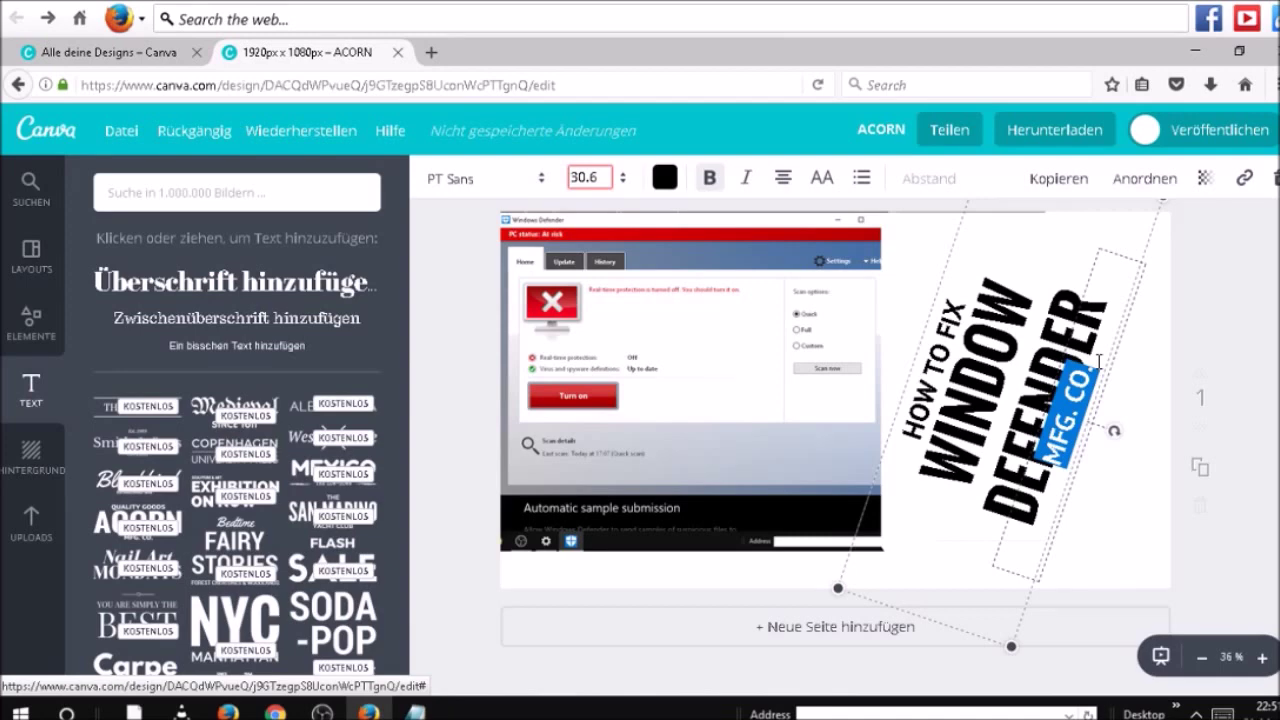
key(Delete)
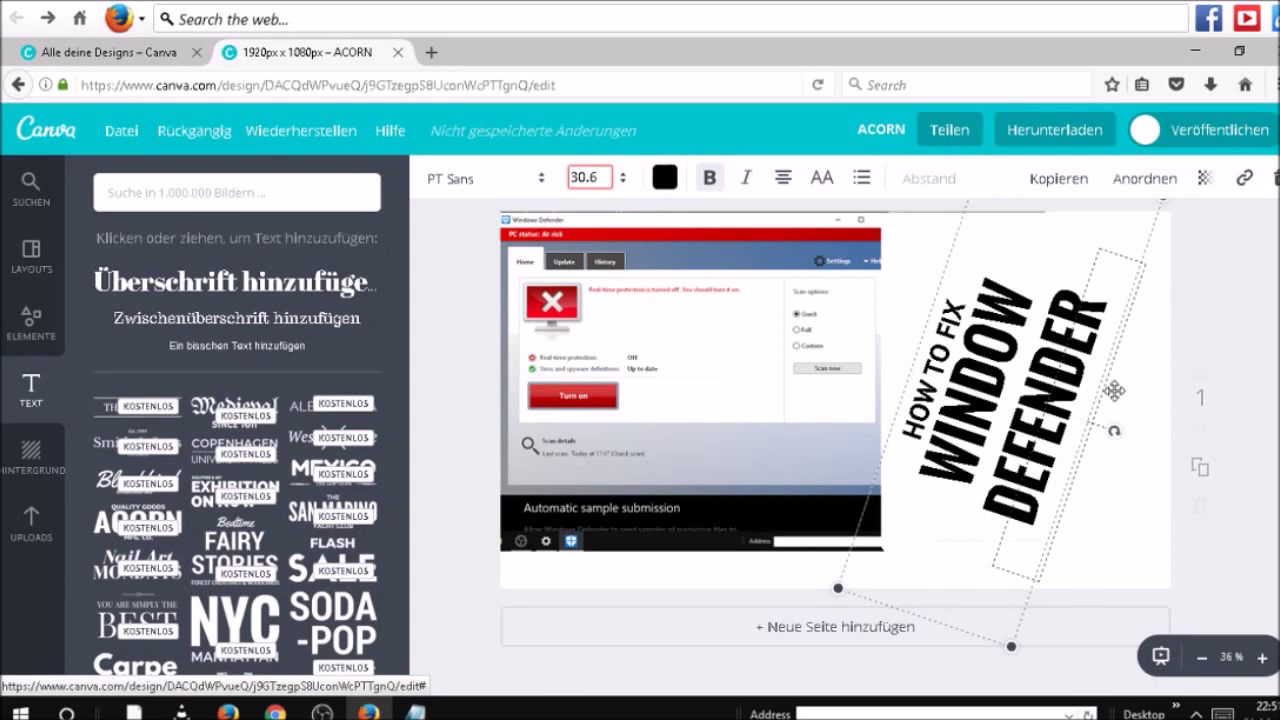
click(1143, 437)
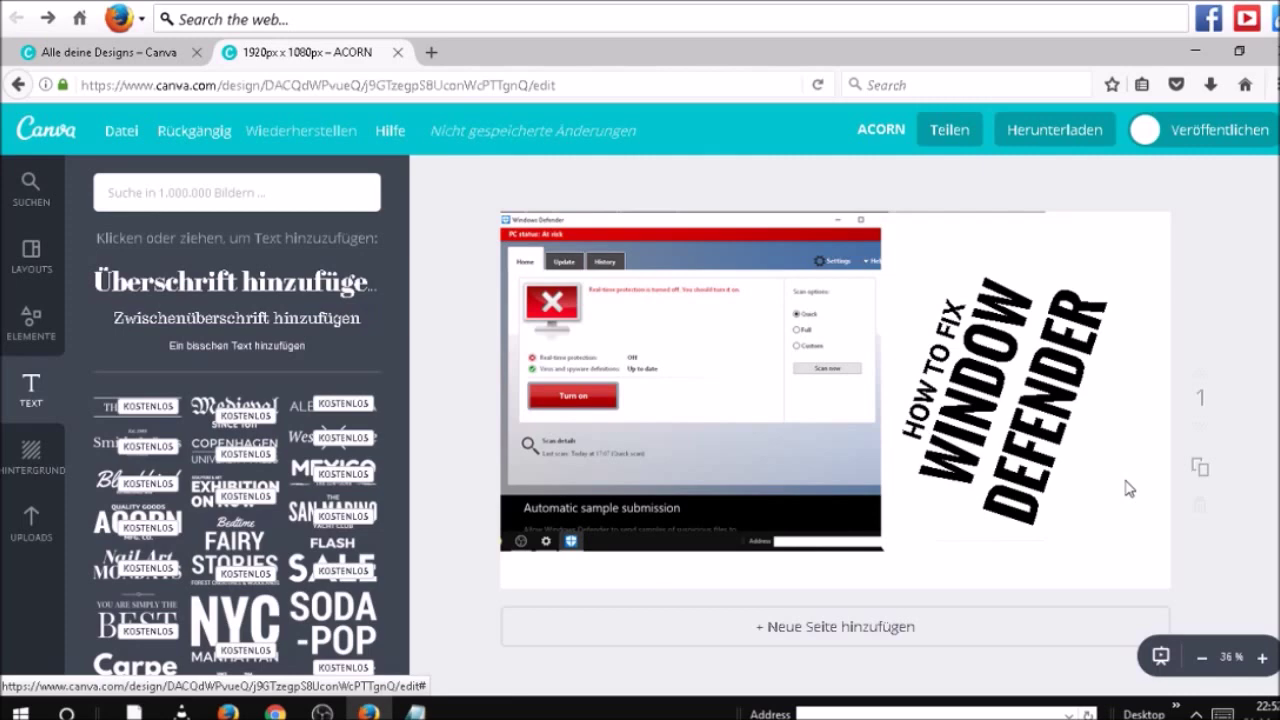
Step: Try the slanted text group nearer the page's upper right, and shift it back down closer to the screenshot
click(835, 390)
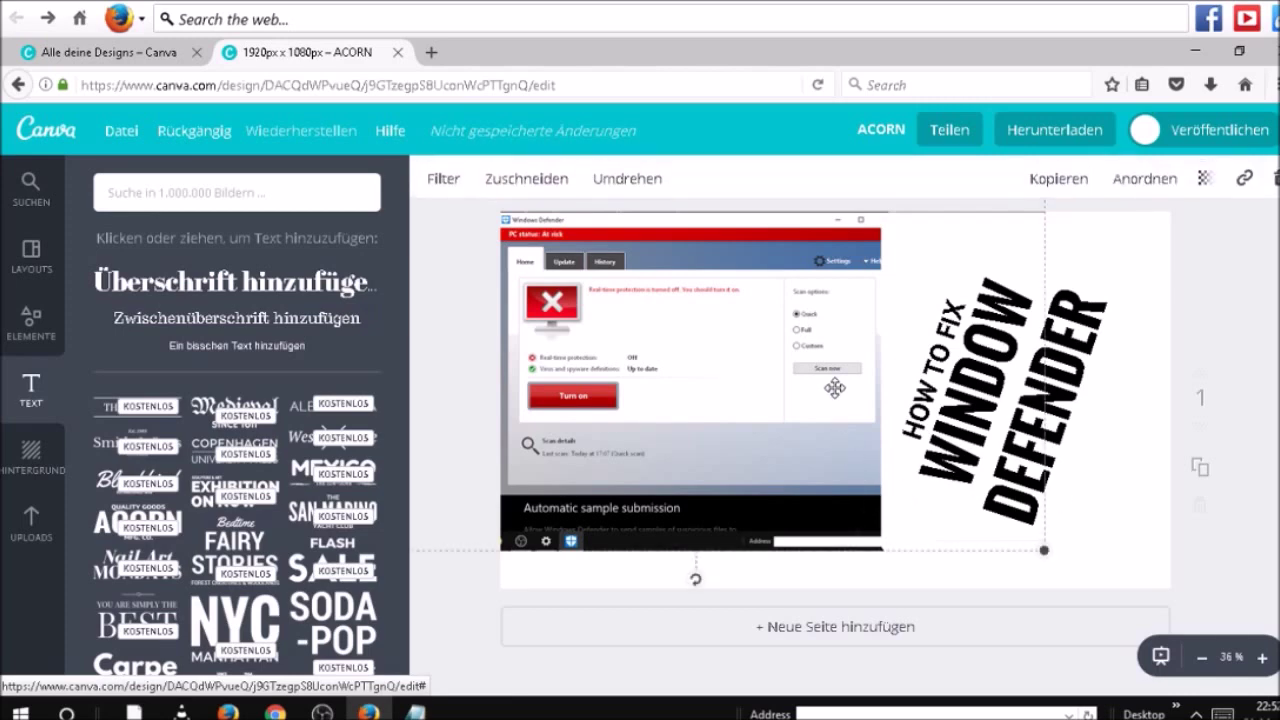
drag(976, 390, 1041, 360)
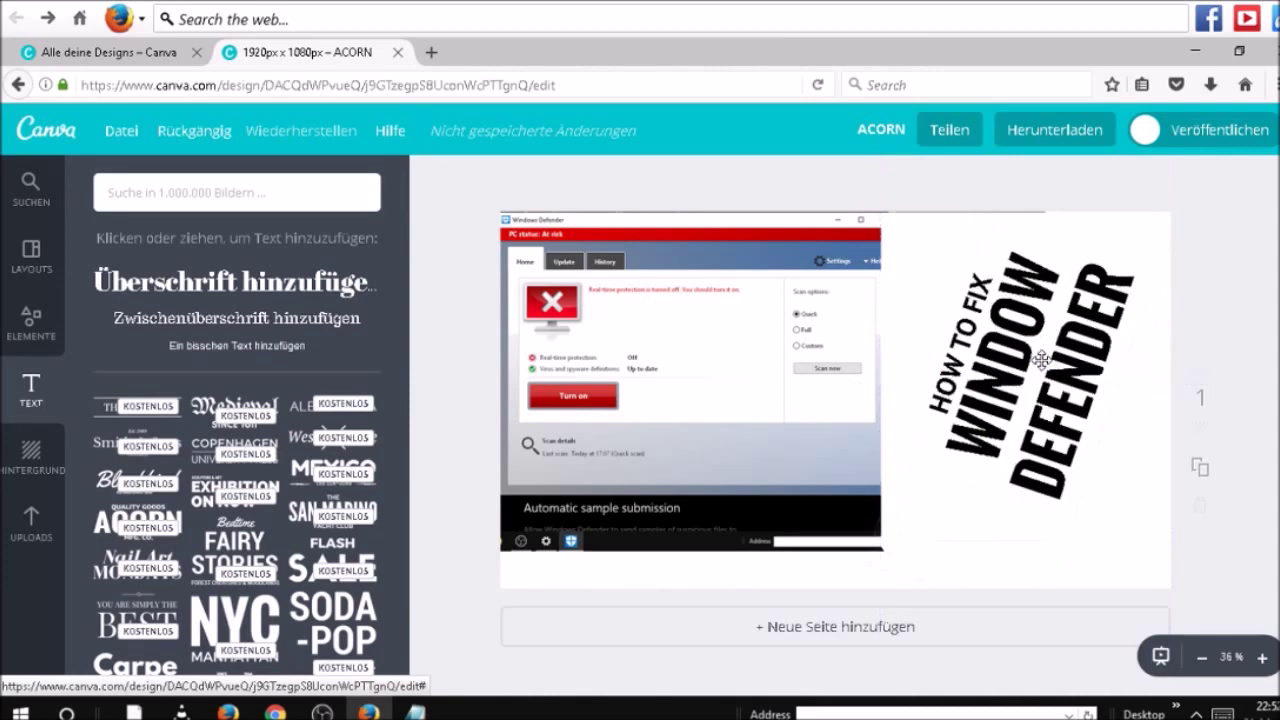
click(1138, 374)
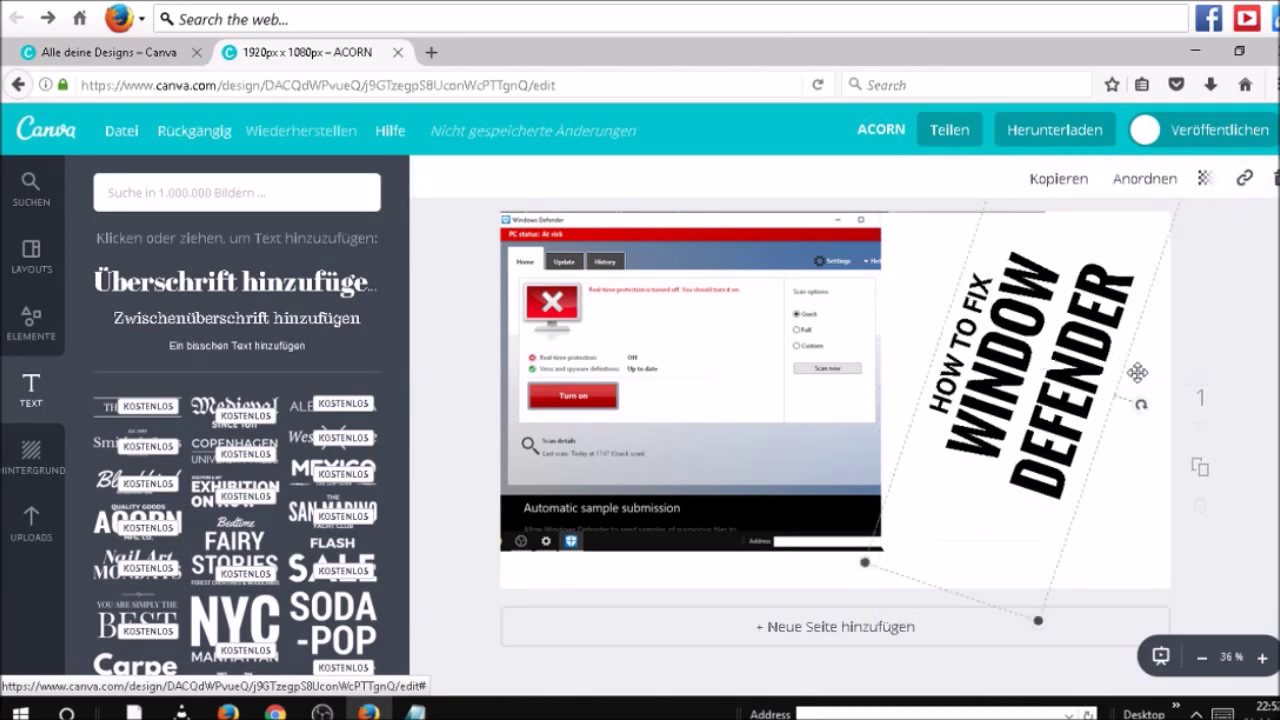
drag(1138, 372, 1096, 398)
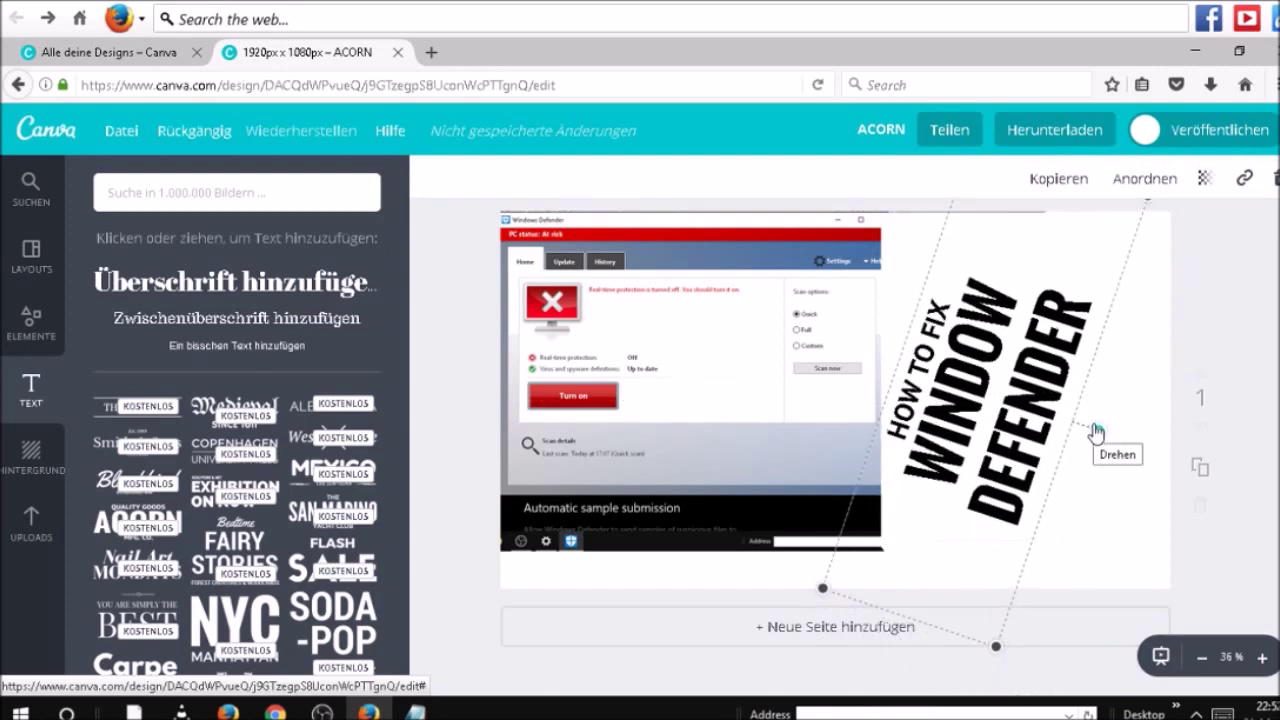
Step: Rotate the HOW TO FIX WINDOW DEFENDER text group to horizontal and place it at the top of the blank area beside the screenshot
drag(1096, 432, 1060, 486)
key(ctrl+z)
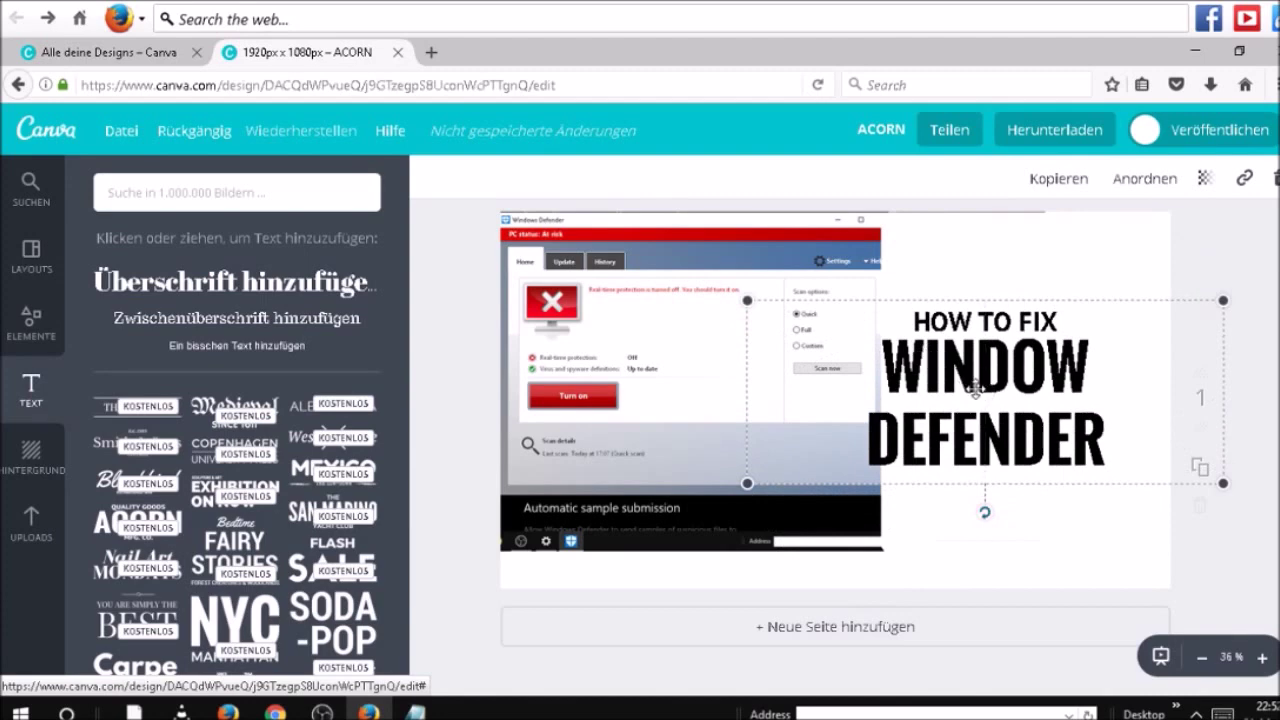
drag(976, 388, 1002, 311)
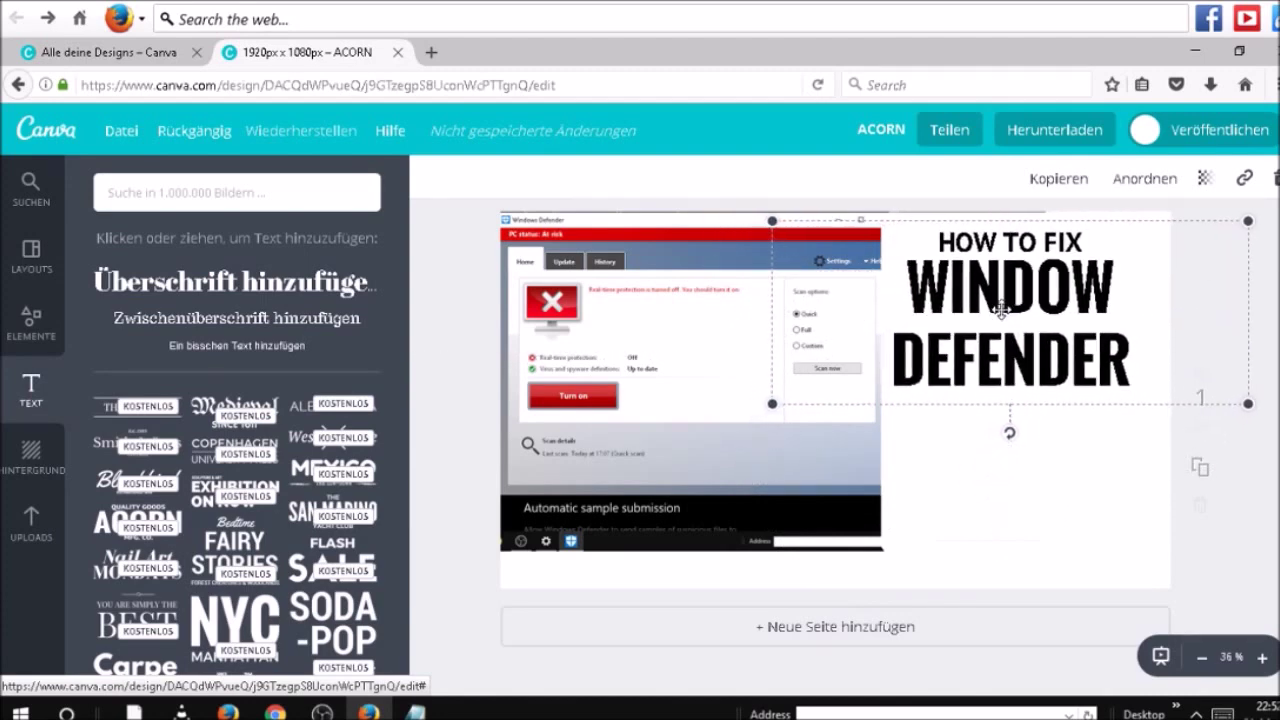
Step: Enlarge the white rectangle behind the text past the page's top, slightly over the screenshot, and out to the page's right edge
click(1057, 437)
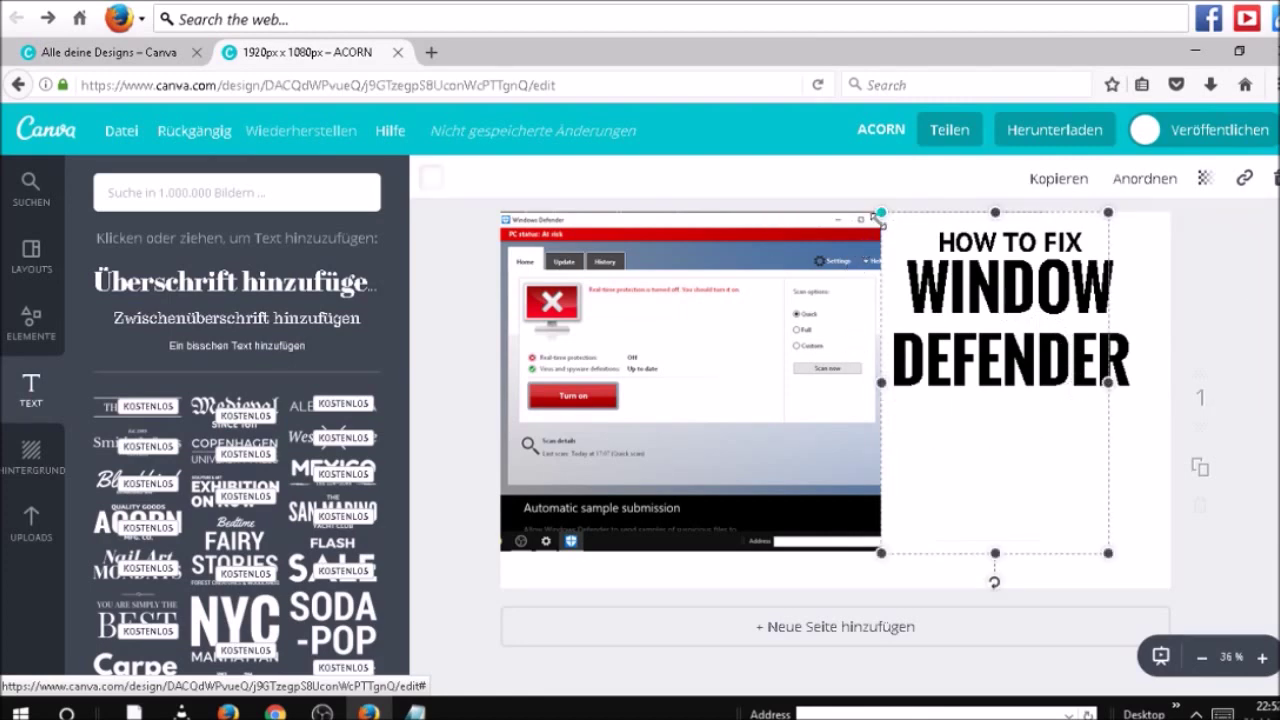
drag(877, 214, 872, 204)
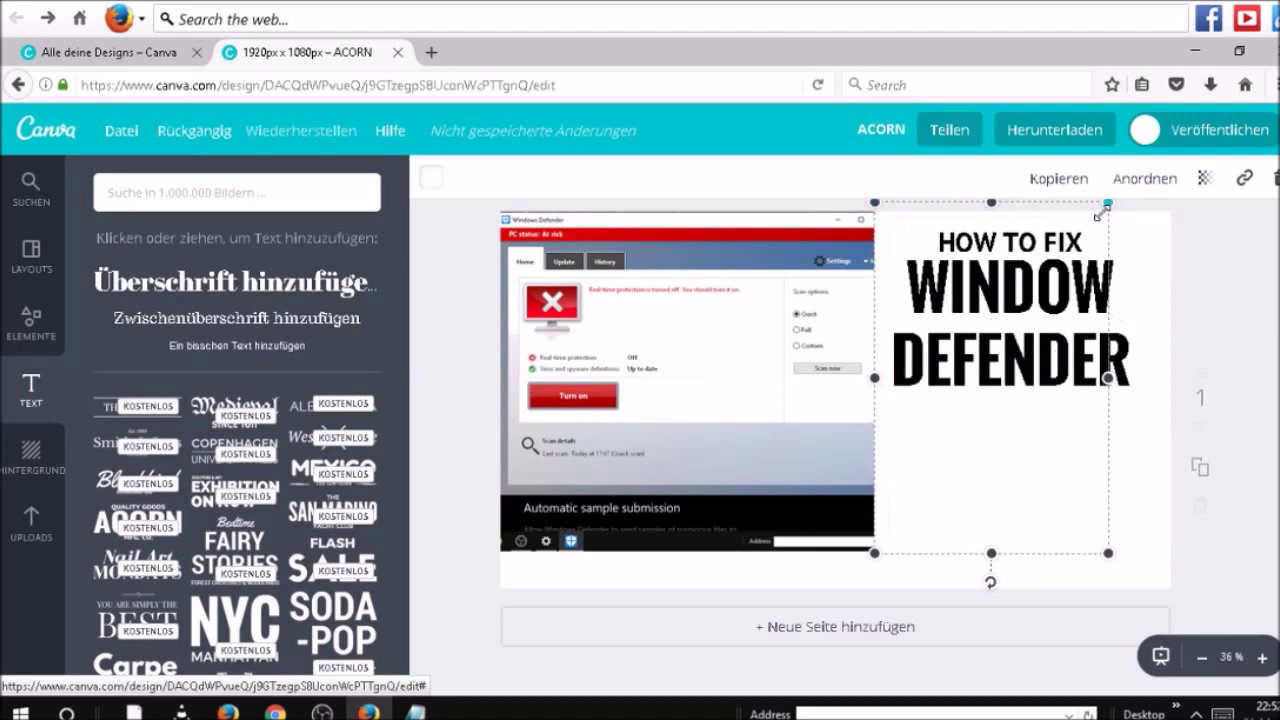
drag(1108, 206, 1137, 203)
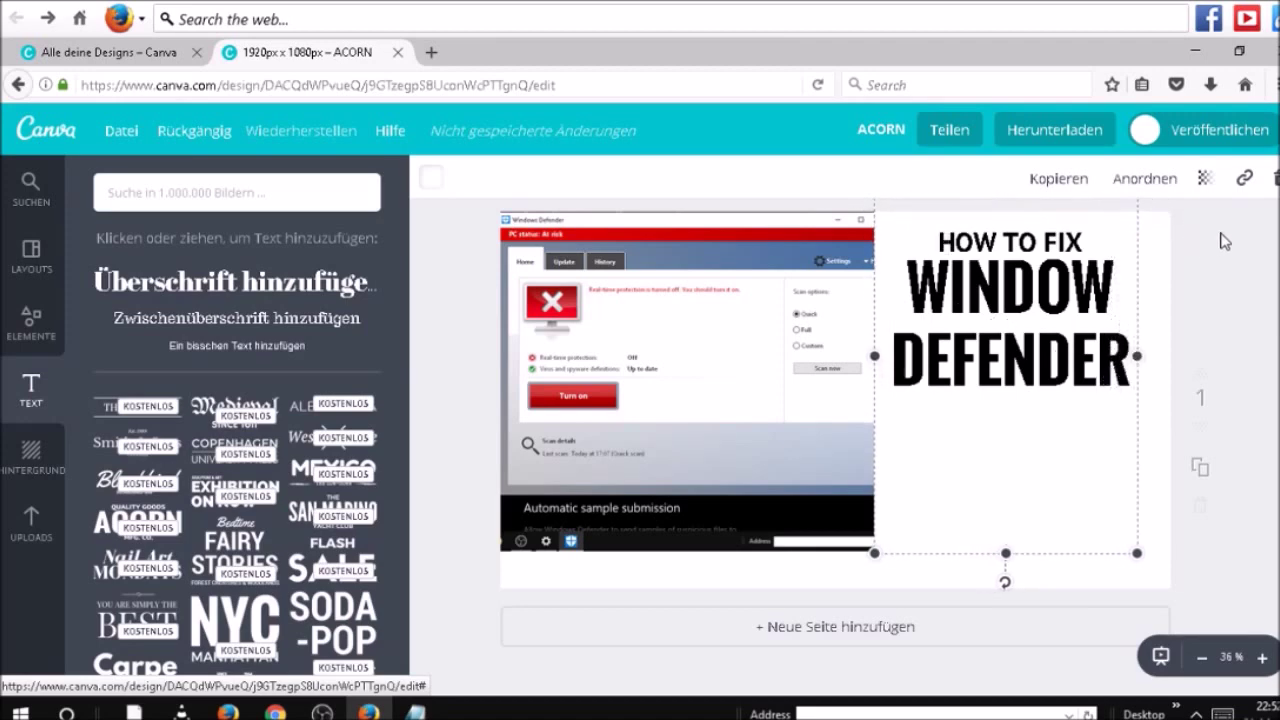
mouse_move(1145, 358)
mouse_down()
mouse_move(1186, 357)
mouse_move(1168, 357)
mouse_up()
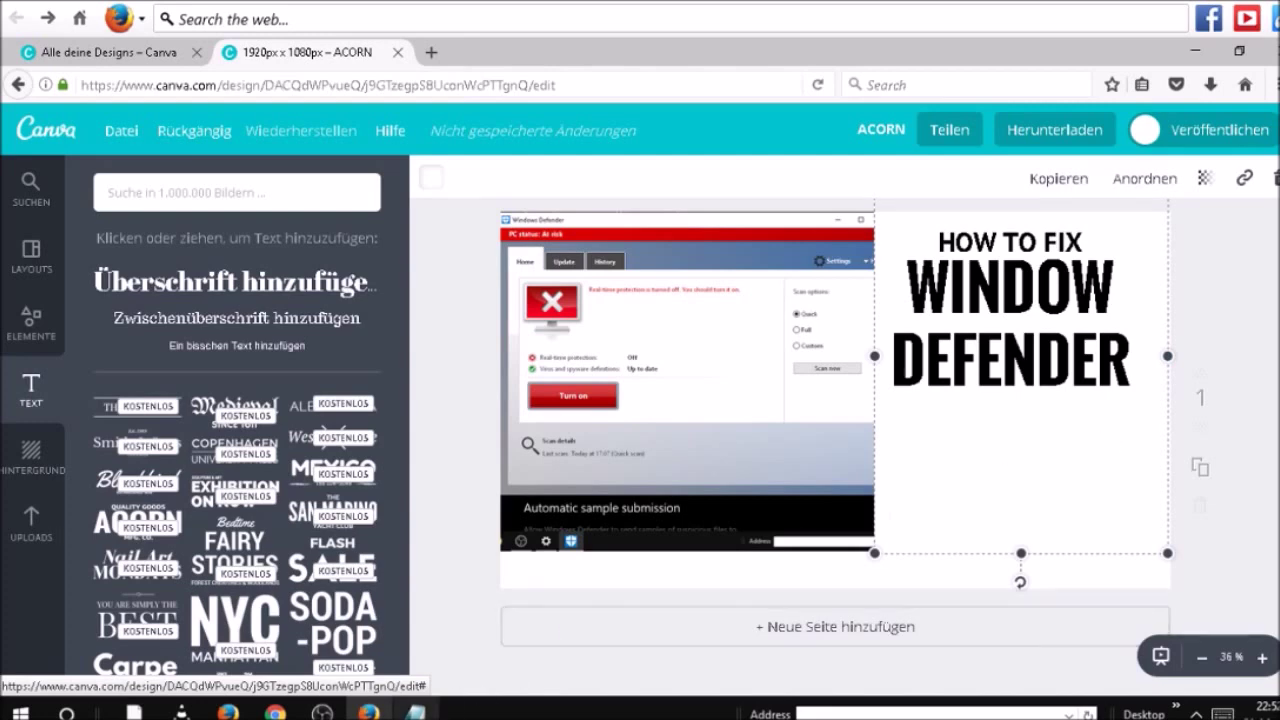
Step: In Notepad, add the line "YOU CAN ALSO GET FREE PICTURES INSIDE CANVA" below step 6 and minimize the notes
mouse_move(416, 710)
click(427, 670)
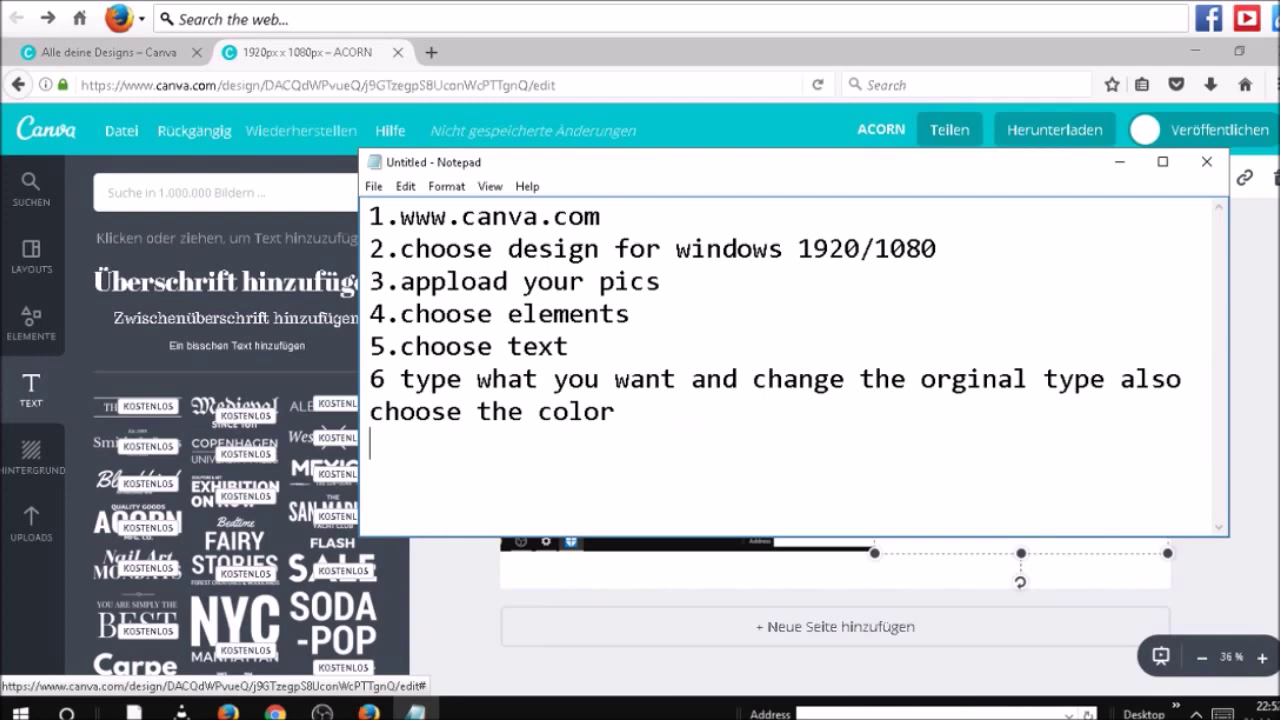
text(YOU CAN ALSO)
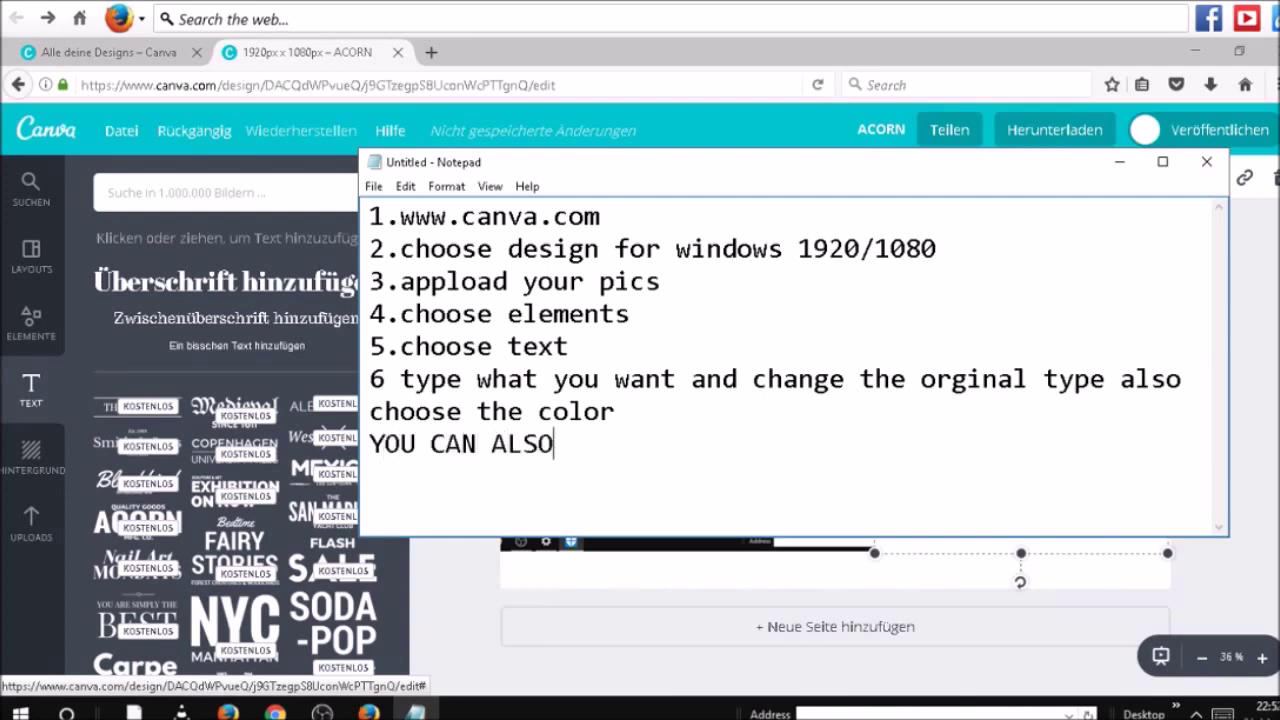
text( GET FREE)
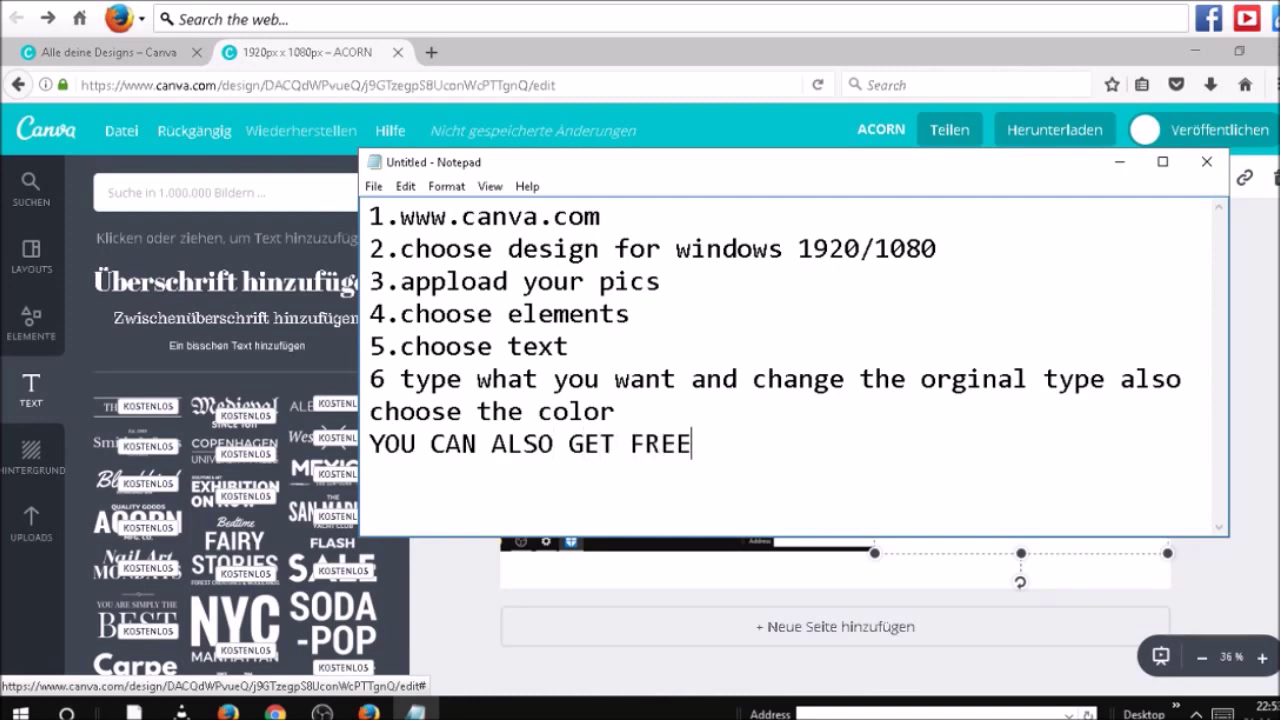
text( PICTU)
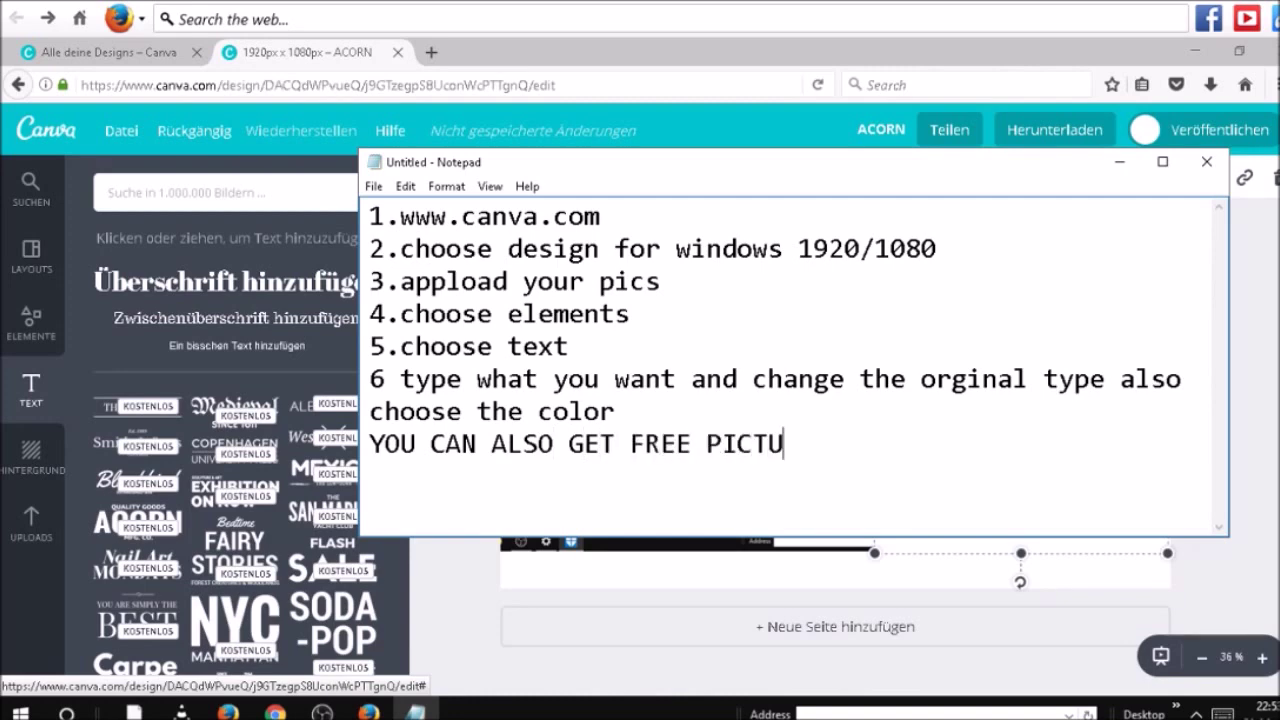
text(RES INS)
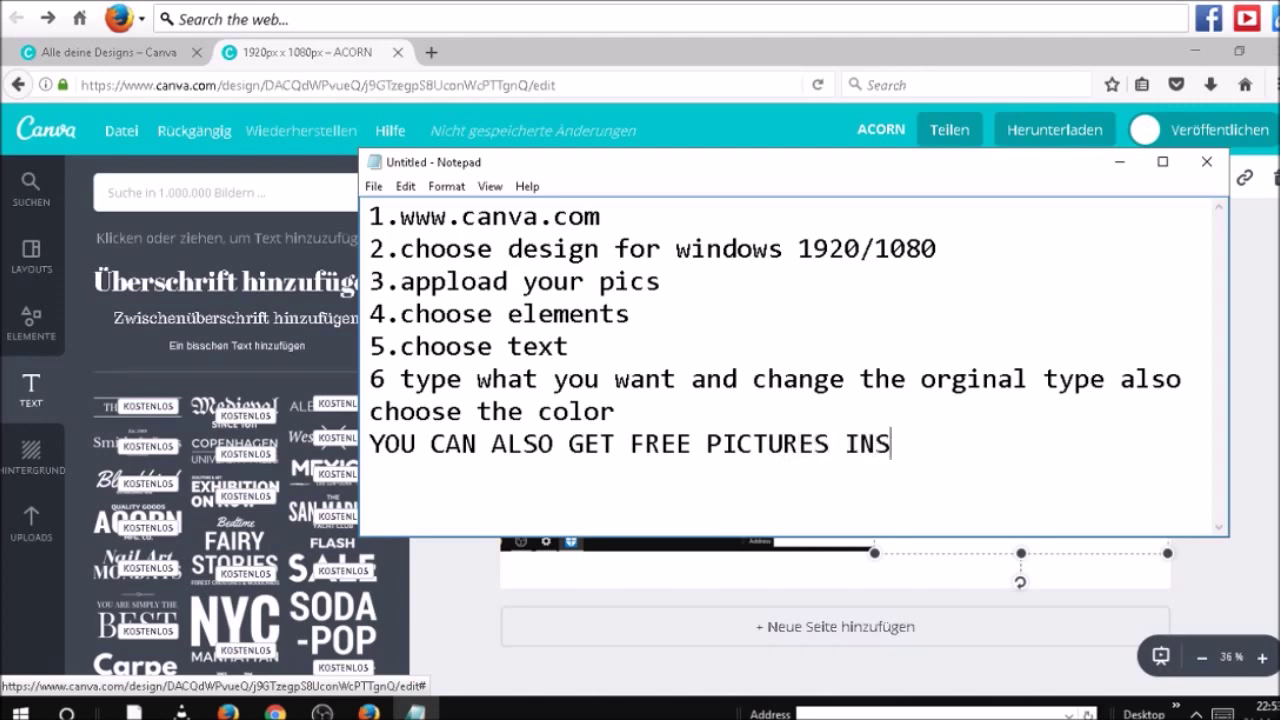
text(IDE CAN)
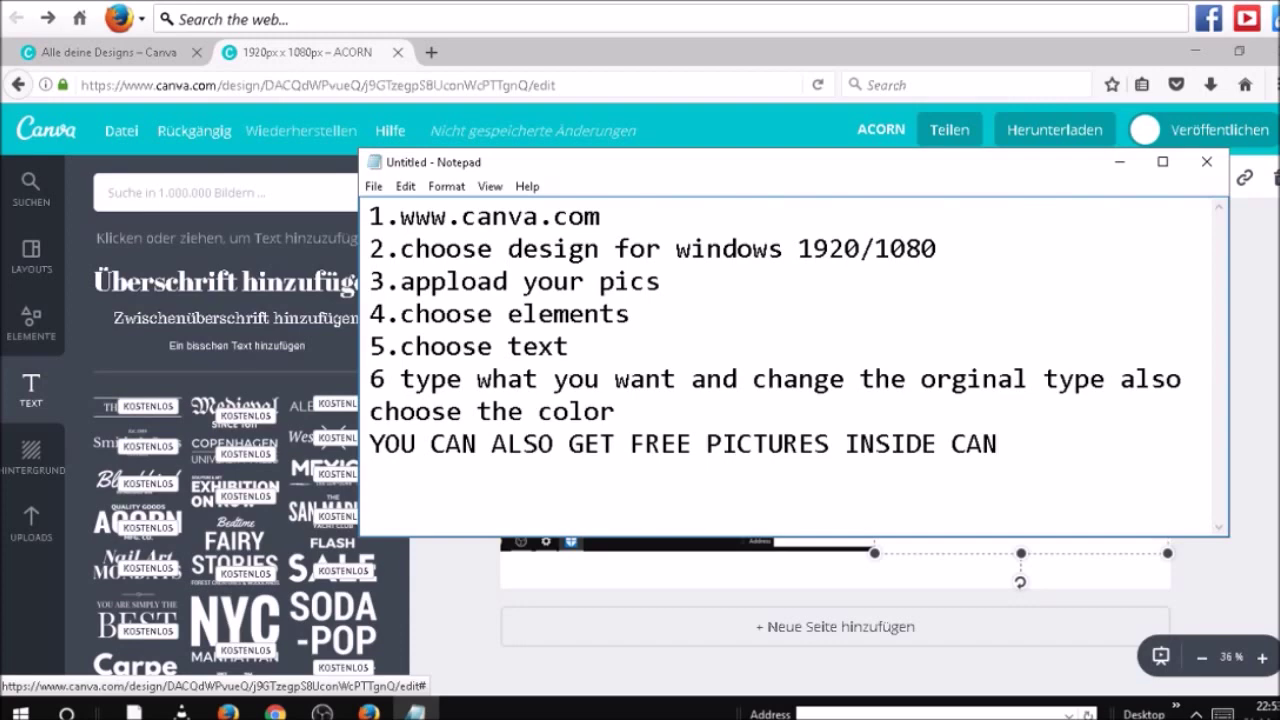
text(VA)
click(1120, 162)
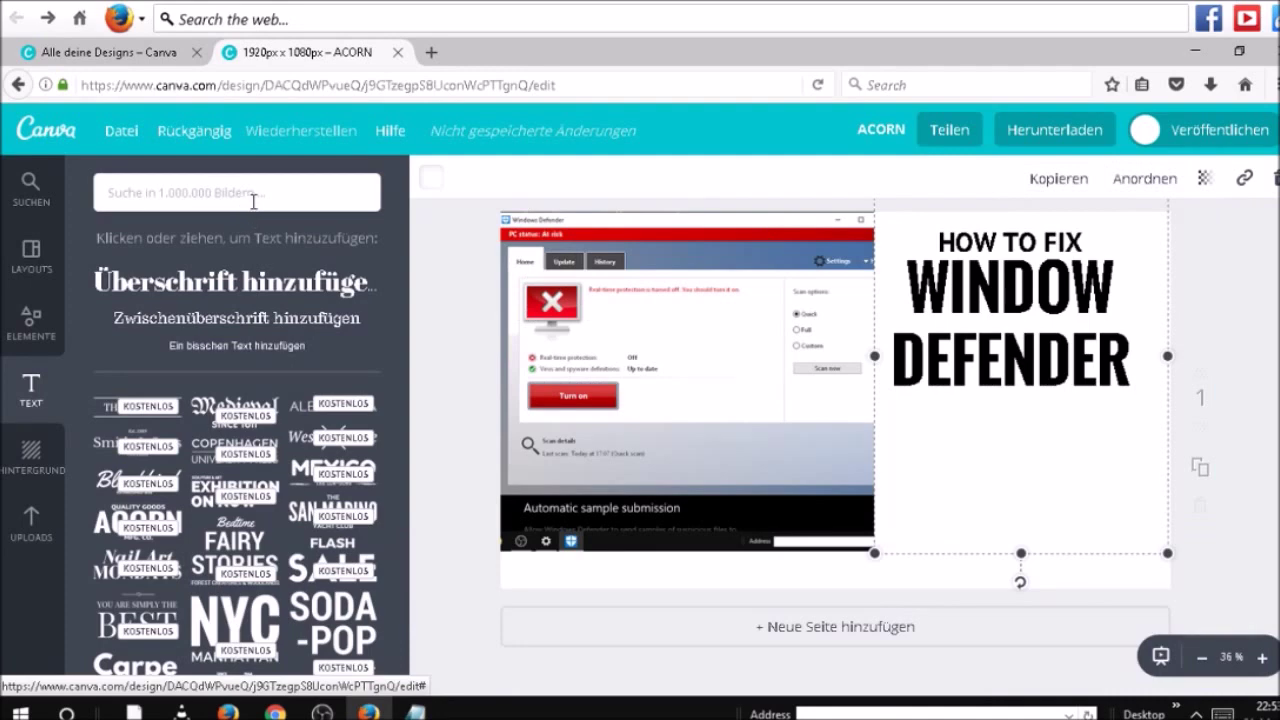
Step: Search Canva's image library for COMPUTER BILD and browse the results, including the photos
click(253, 201)
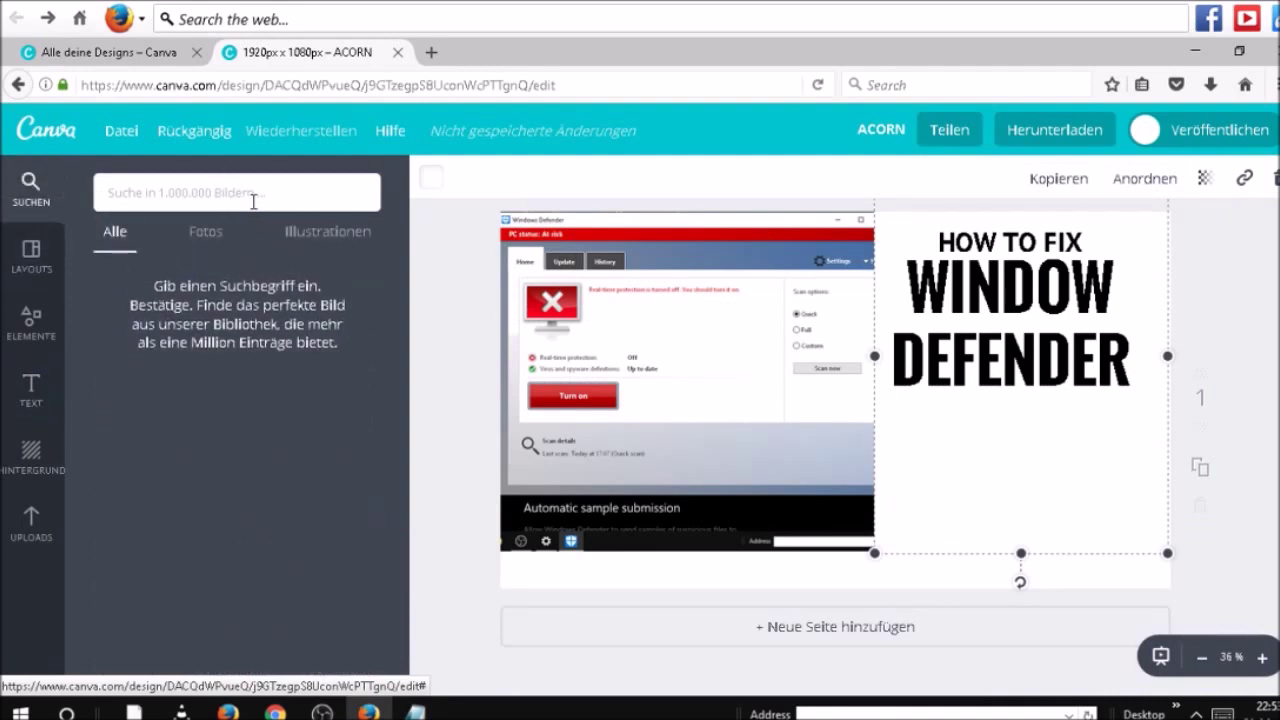
text(4)
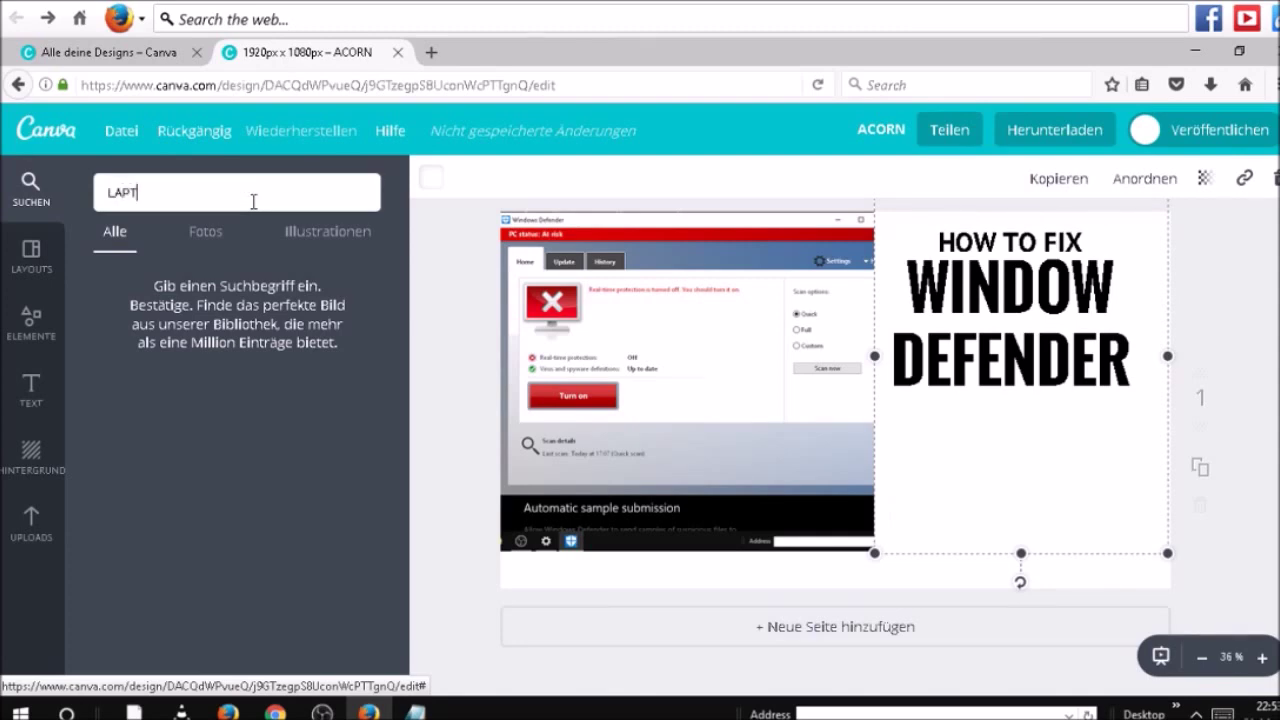
key(BackSpace)
text(wi)
key(BackSpace)
key(BackSpace)
text(c)
text(OMPUTER BILD)
key(Return)
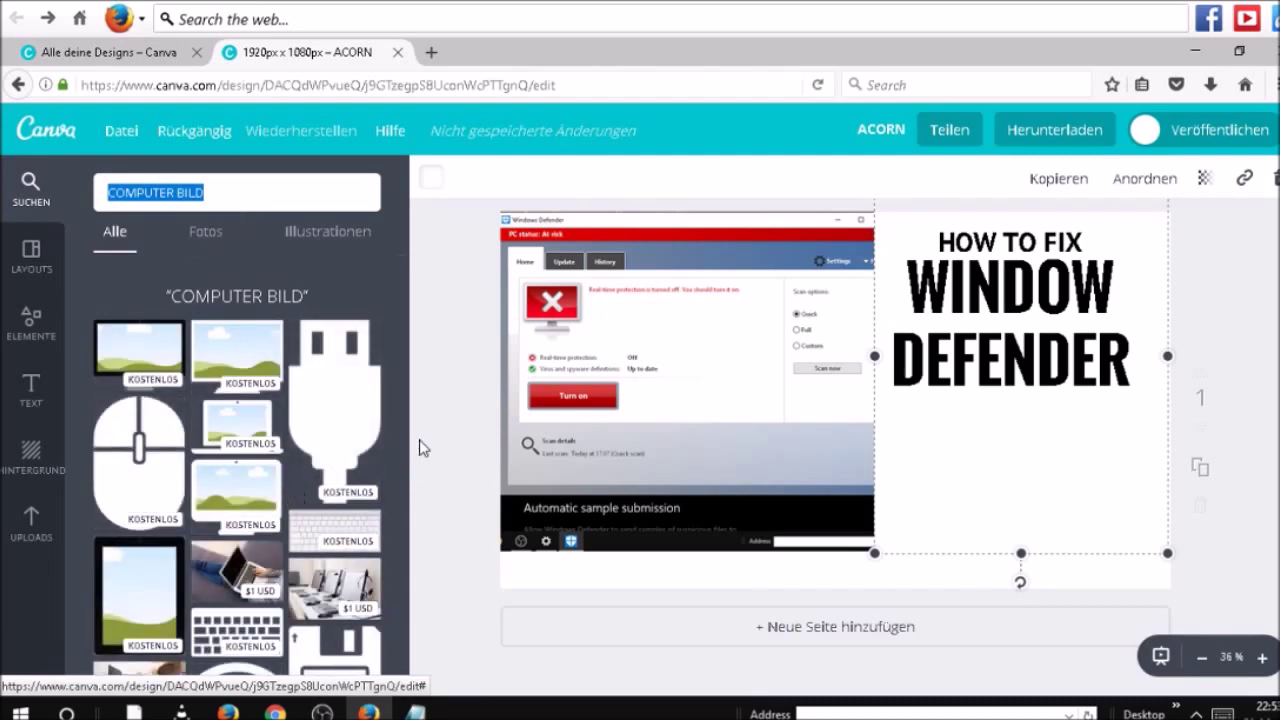
mouse_move(403, 441)
mouse_down()
mouse_move(368, 588)
mouse_move(400, 425)
mouse_up()
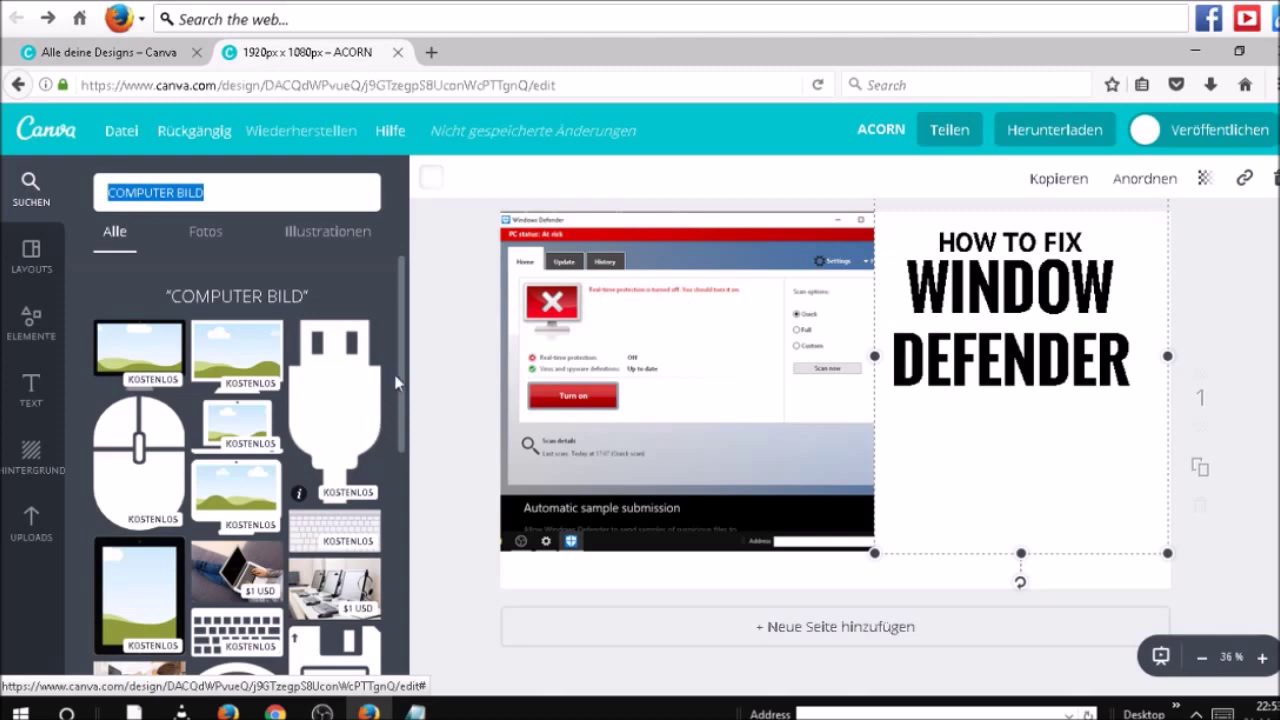
click(225, 190)
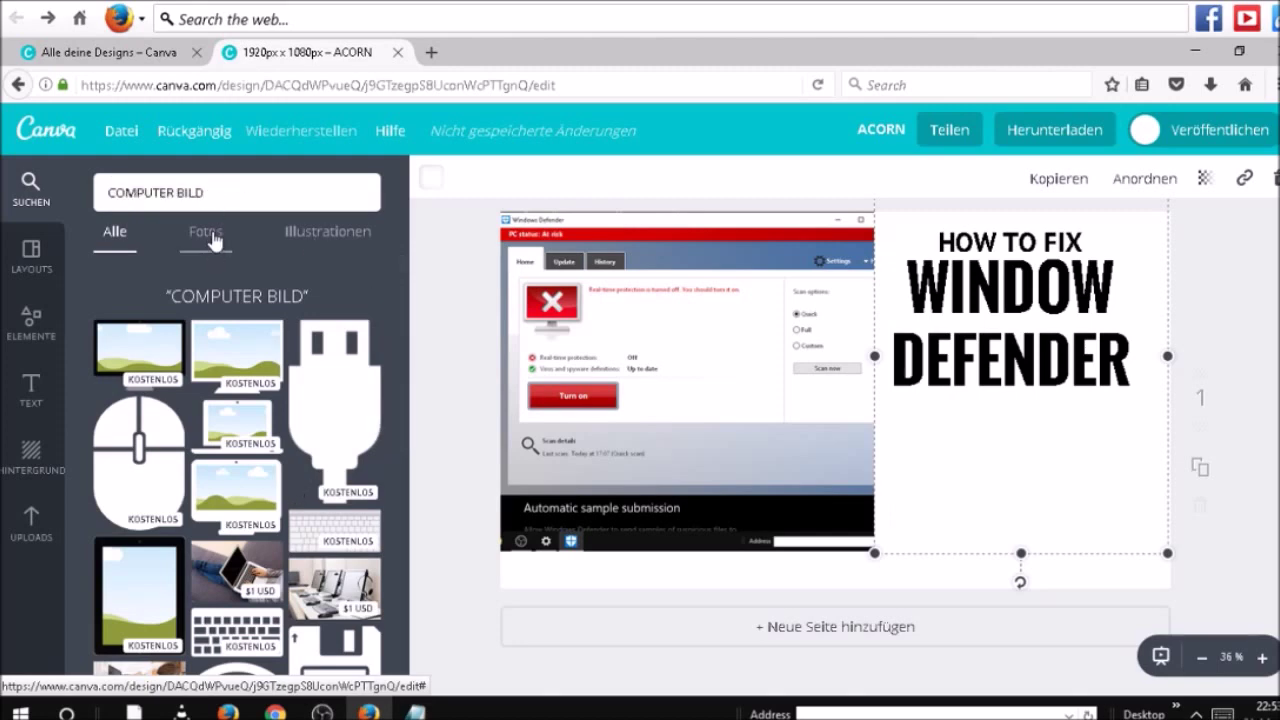
click(210, 234)
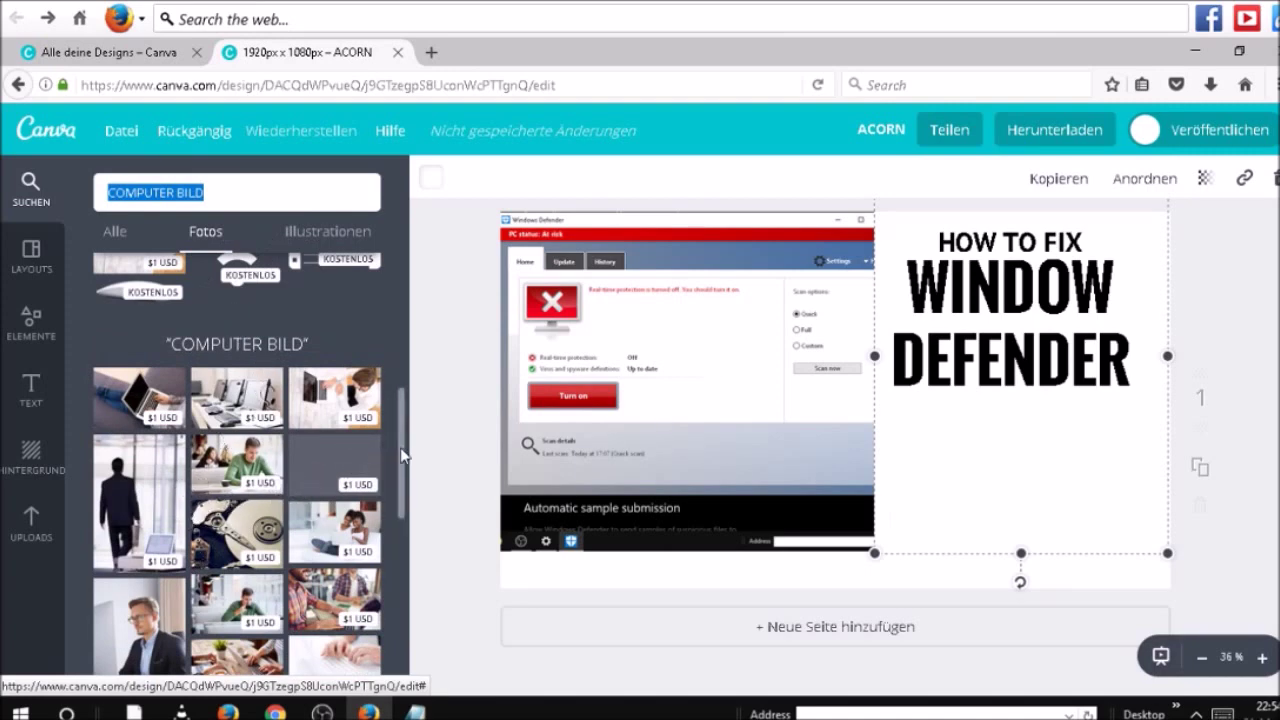
mouse_move(401, 455)
mouse_down()
mouse_move(404, 585)
mouse_move(404, 478)
mouse_up()
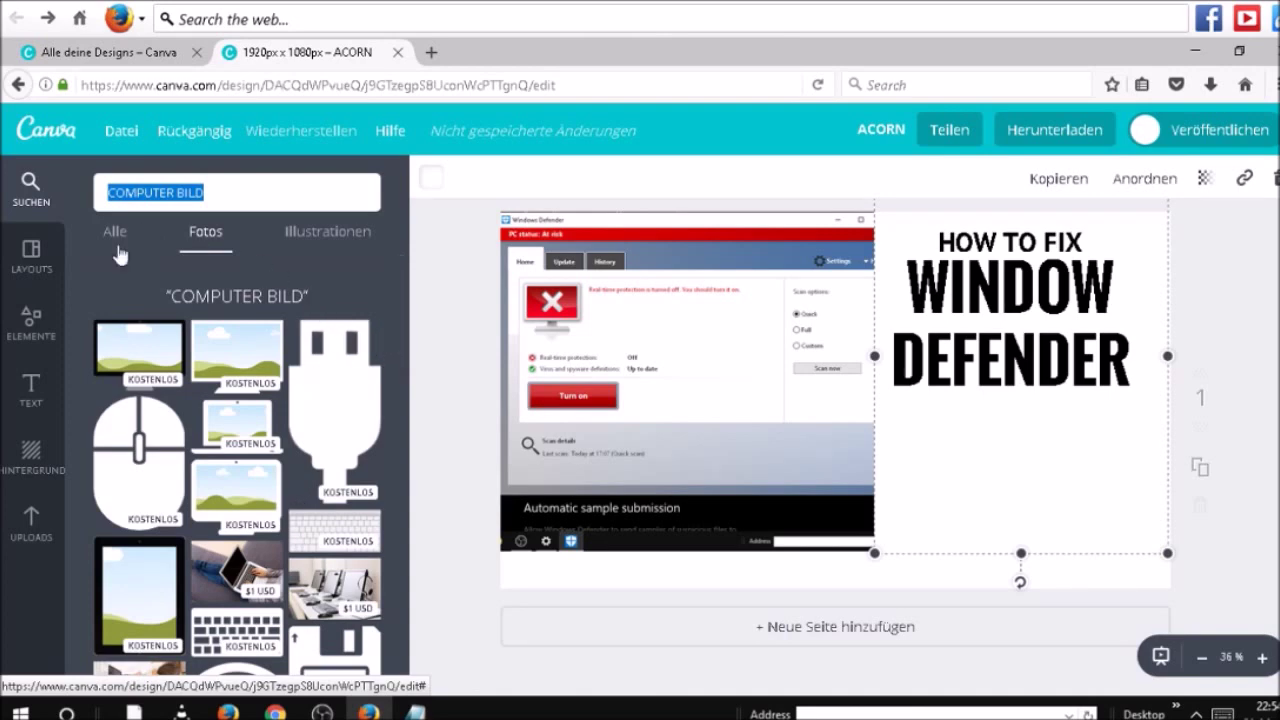
Step: Add the MEXICO text template to the page and place it below the WINDOW DEFENDER text
click(24, 398)
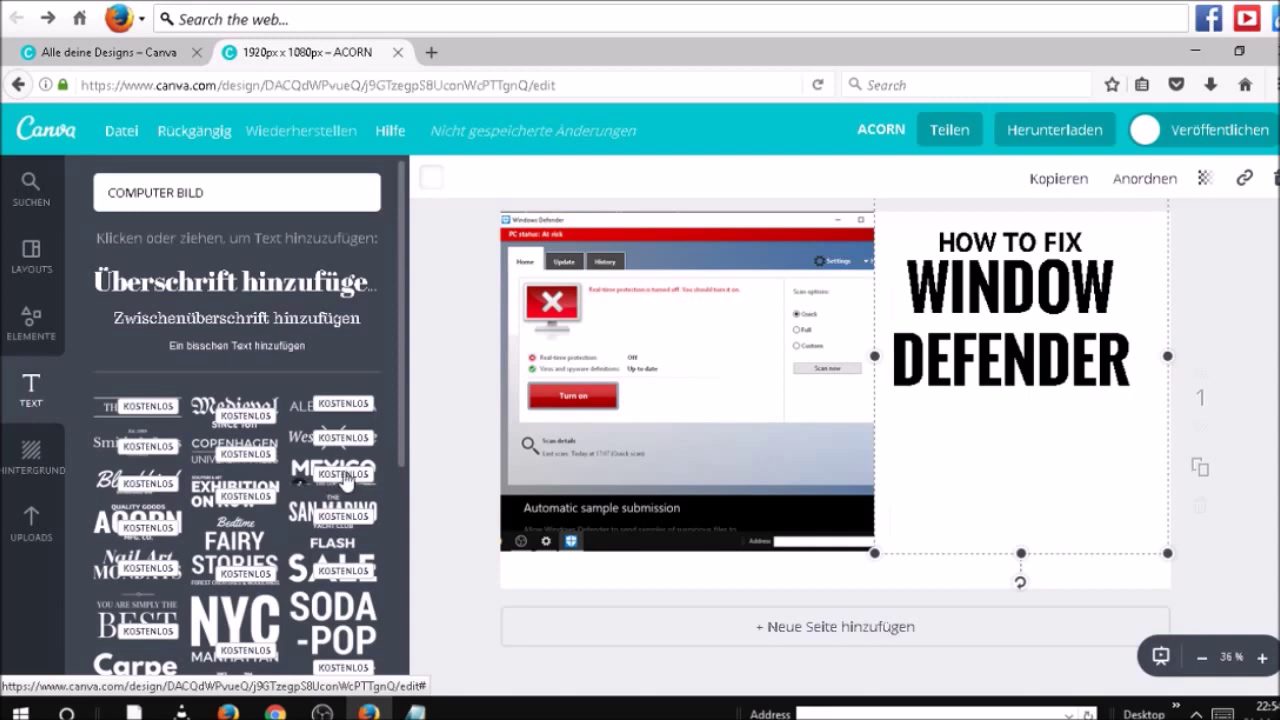
click(345, 480)
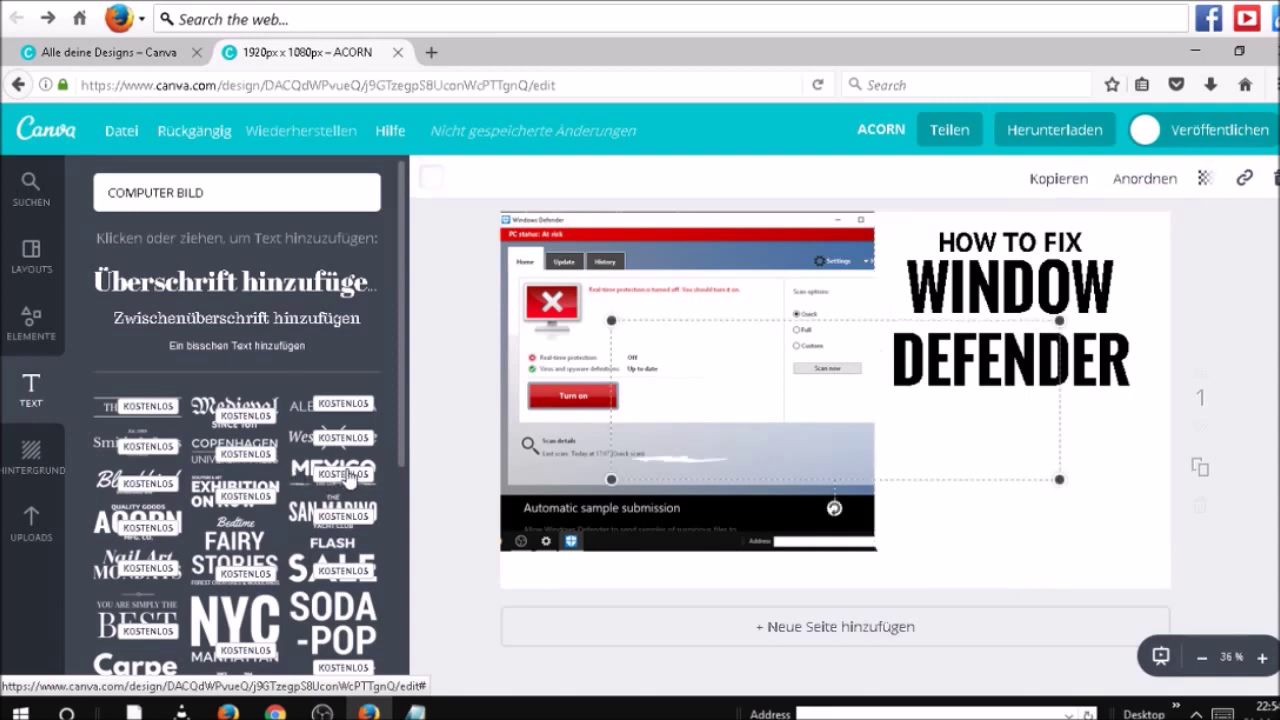
drag(873, 446, 996, 506)
click(996, 506)
double_click(996, 506)
click(996, 506)
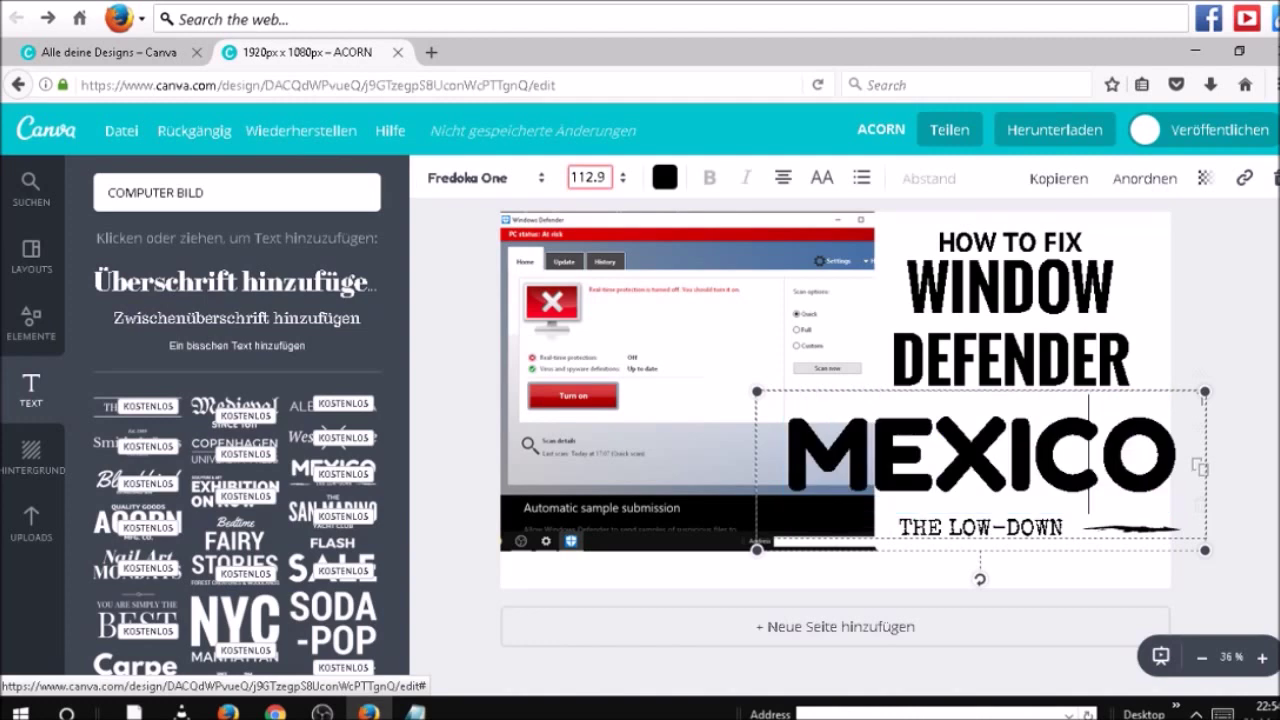
Step: Replace the MEXICO heading with the text "FIX NOW"
double_click(1177, 460)
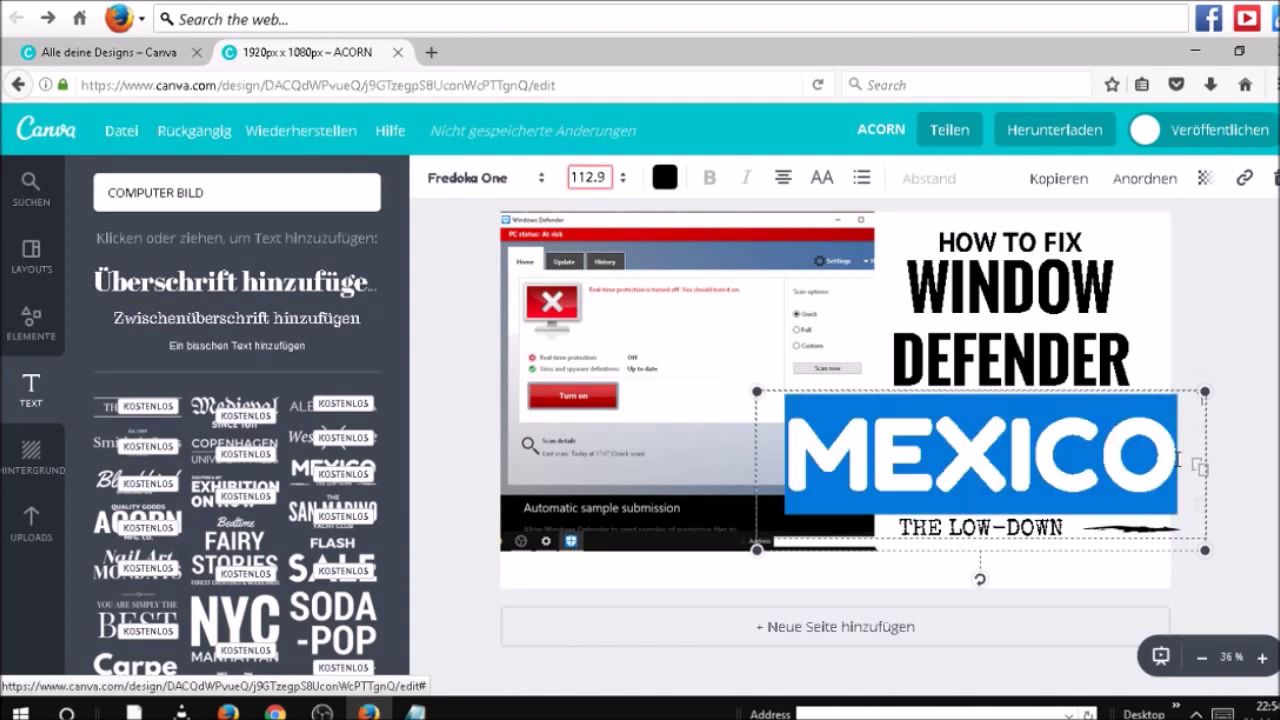
key(BackSpace)
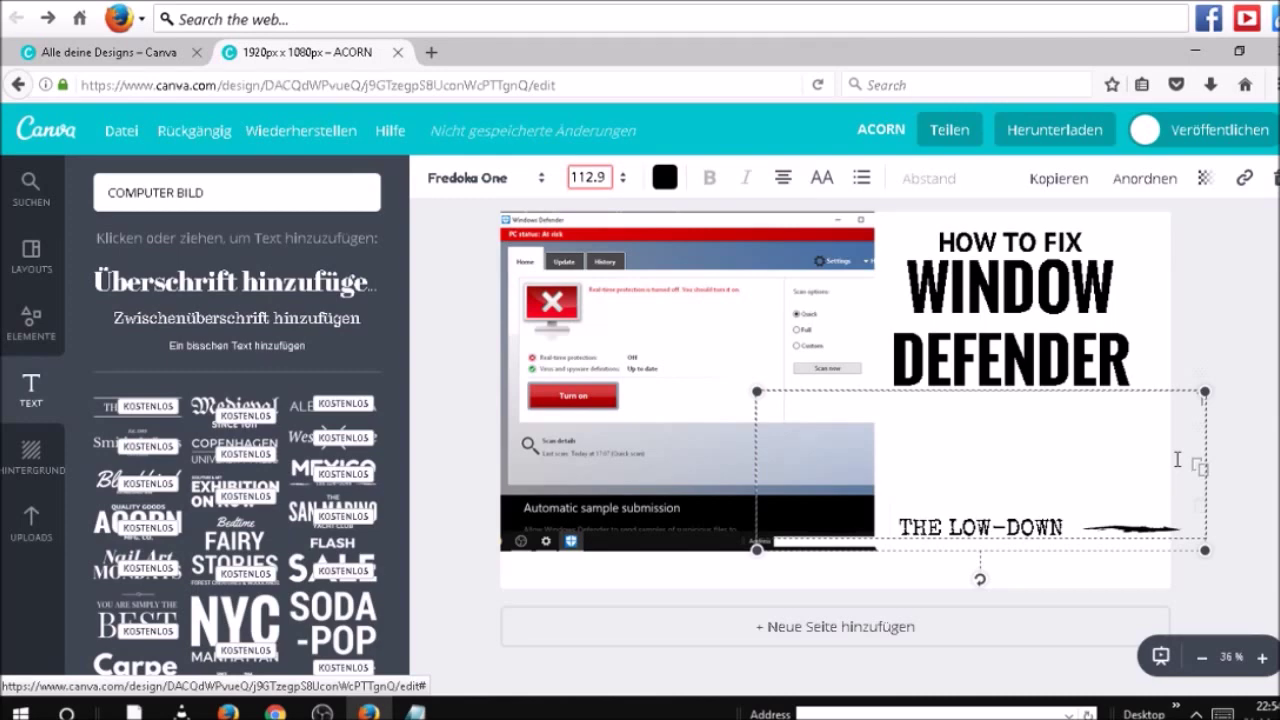
text(FI)
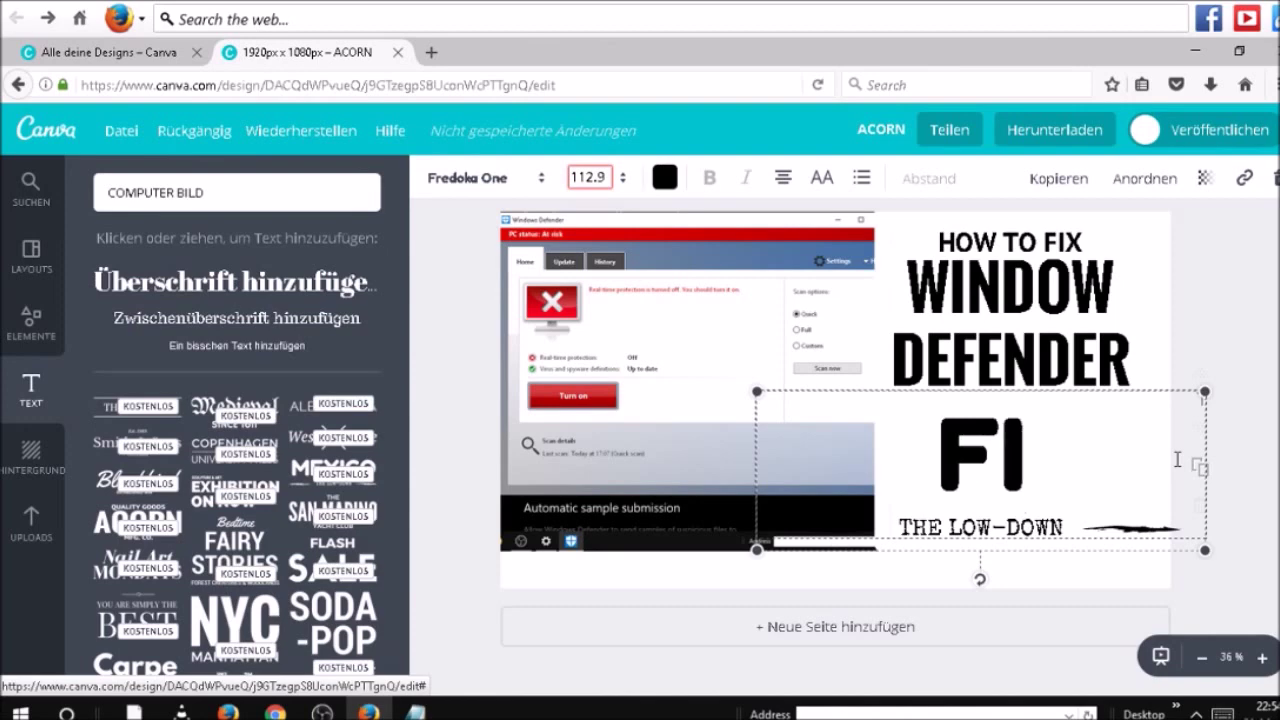
text(X NOW)
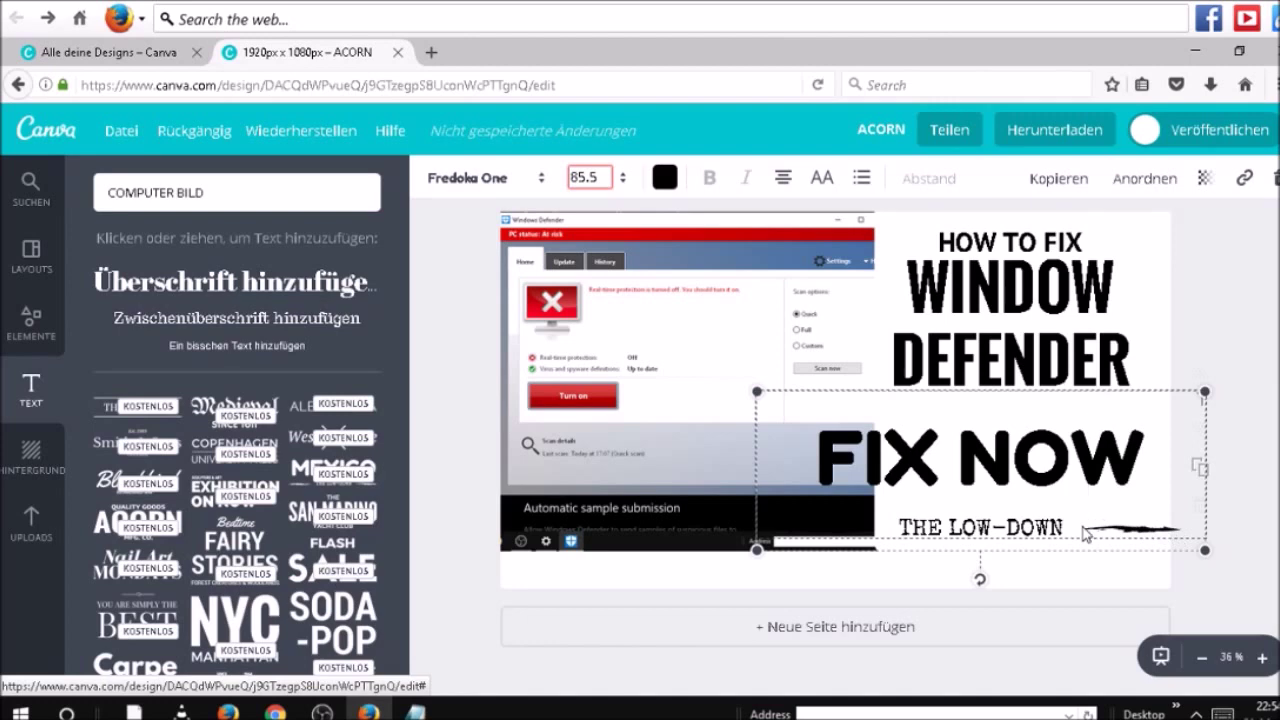
key(ctrl+shift+Left)
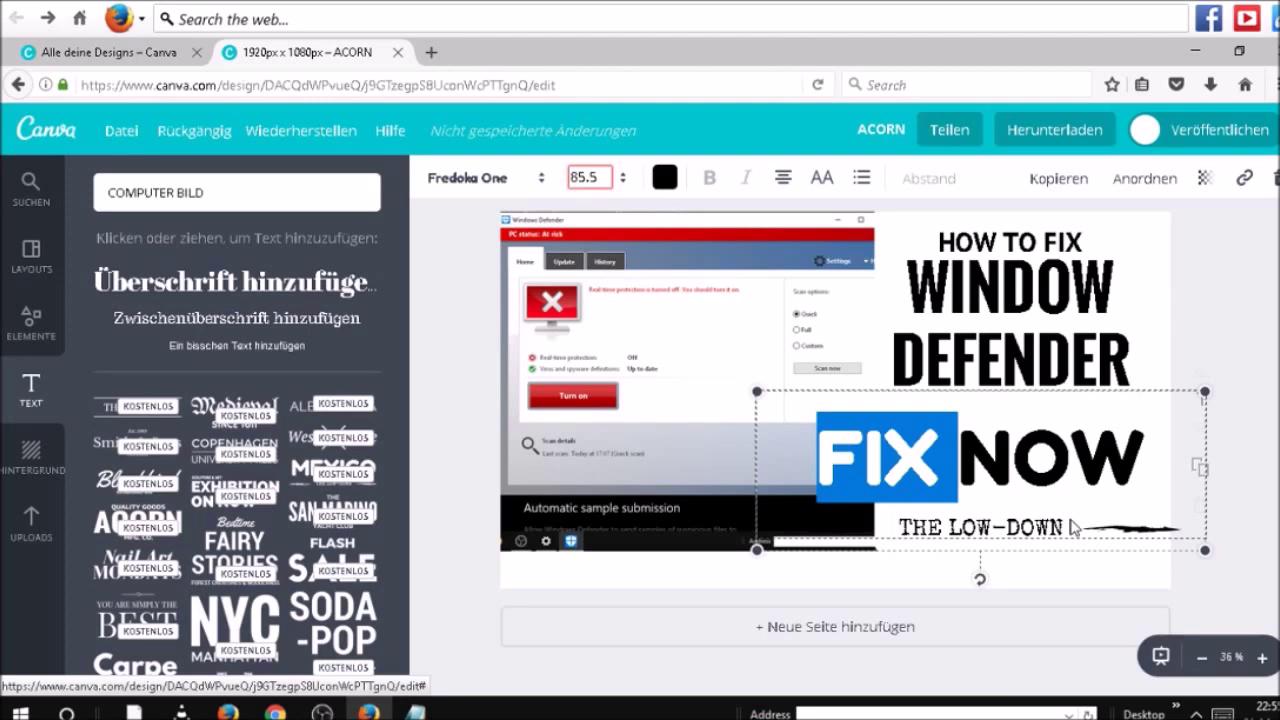
key(ctrl+shift+Right)
key(ctrl+shift+Left)
key(ctrl+shift+Right)
key(ctrl+shift+Left)
Step: Scale the FIX NOW text group down to fit below WINDOW DEFENDER and replace THE LOW-DOWN with "SO EASY"
drag(1204, 549, 1158, 570)
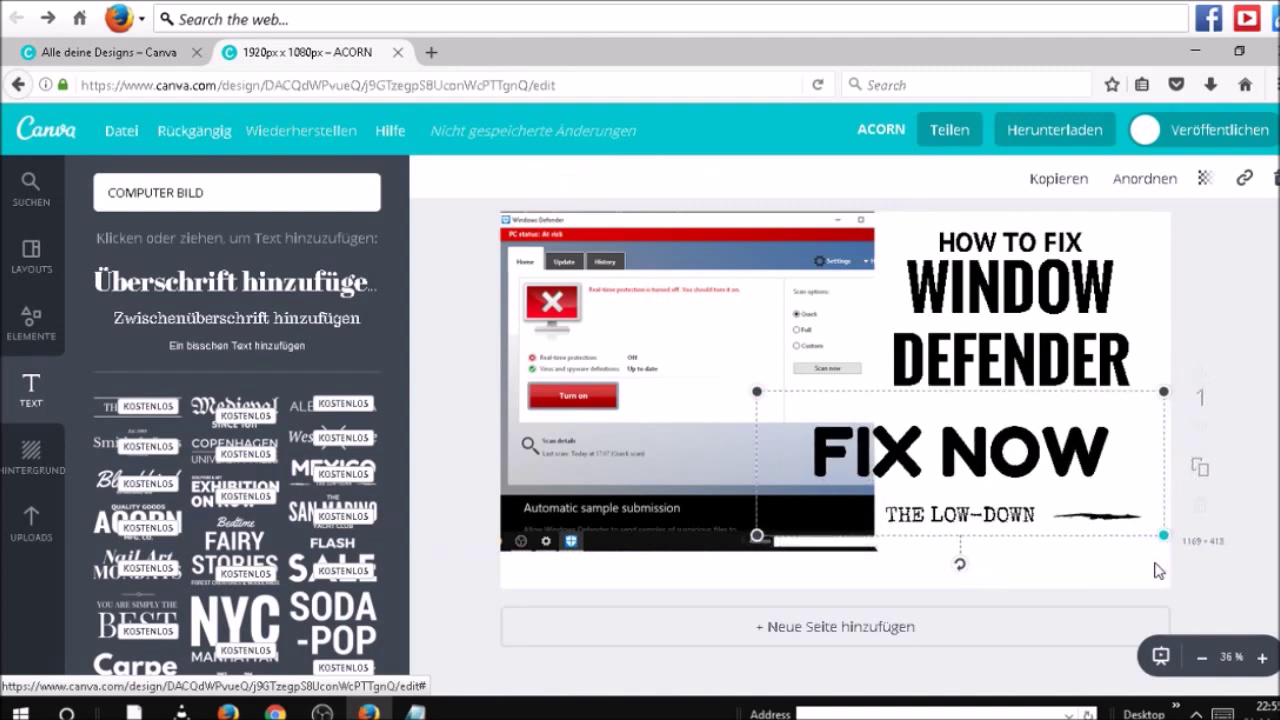
drag(757, 535, 834, 507)
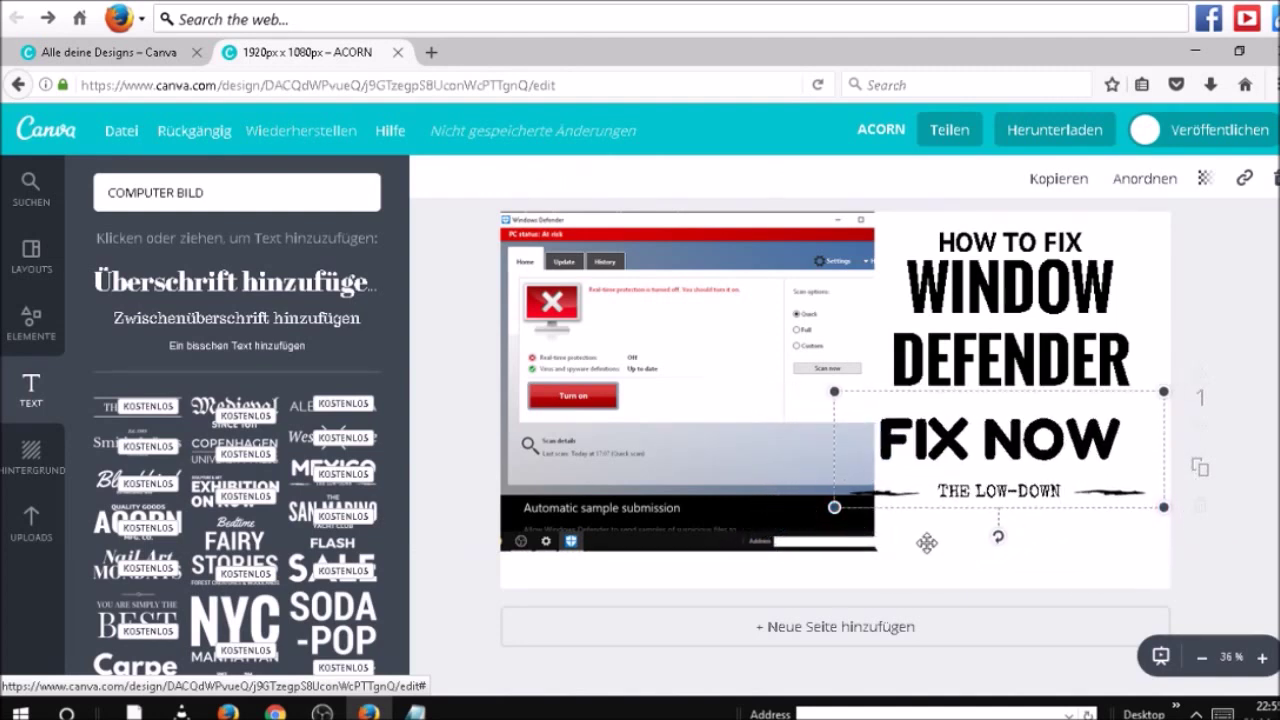
double_click(1069, 491)
key(BackSpace)
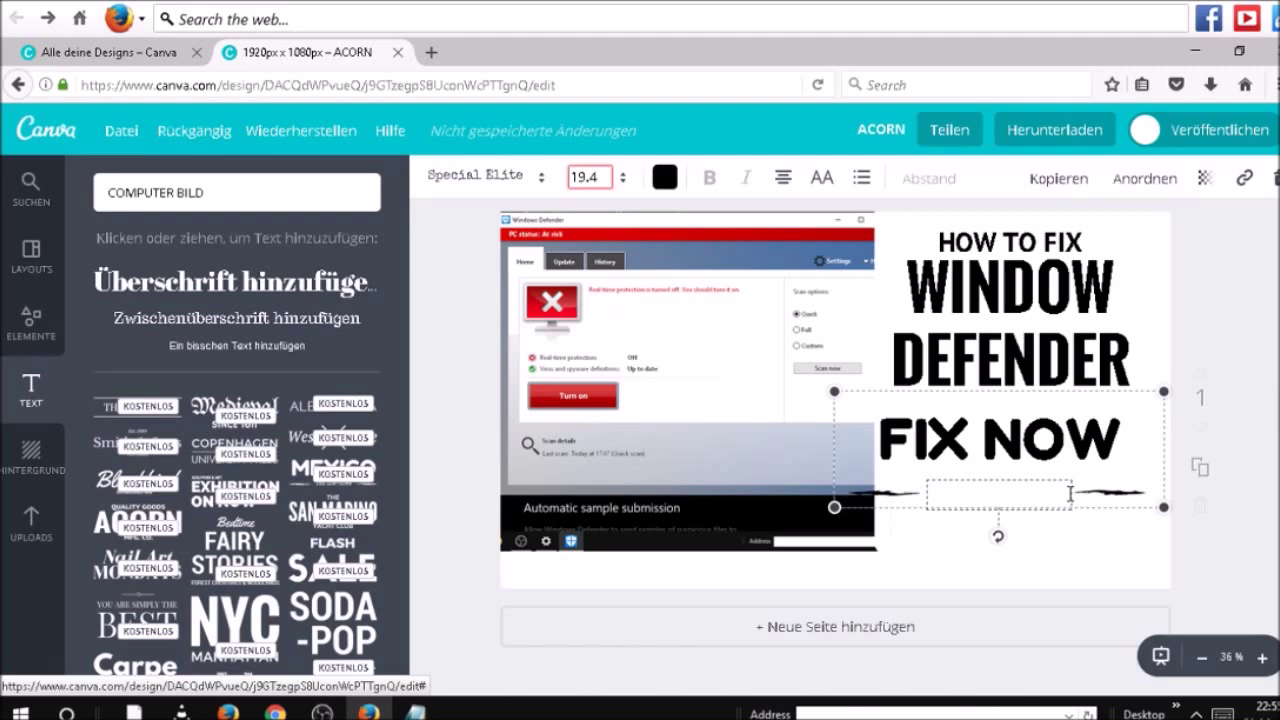
text(SO EASY)
key(Escape)
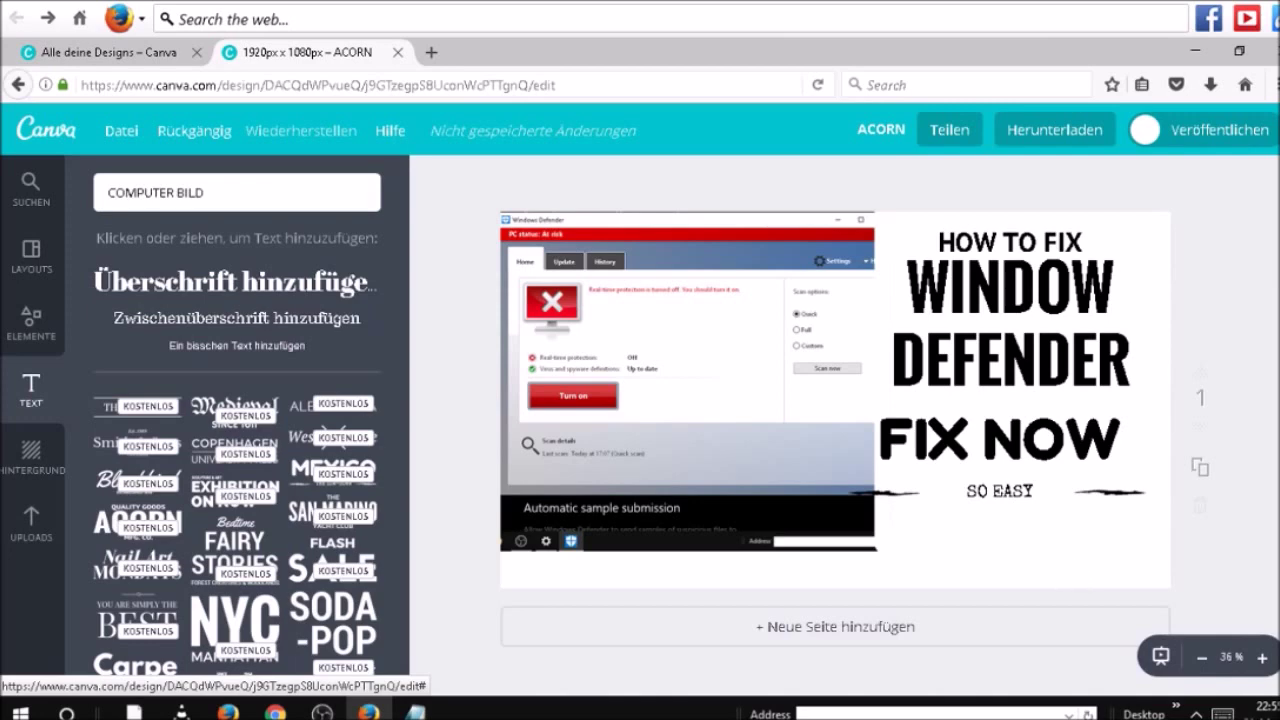
Step: In Notepad, add the line "7 SAVE YOUR DESIGN" at the end of the notes and minimize the window
mouse_move(416, 705)
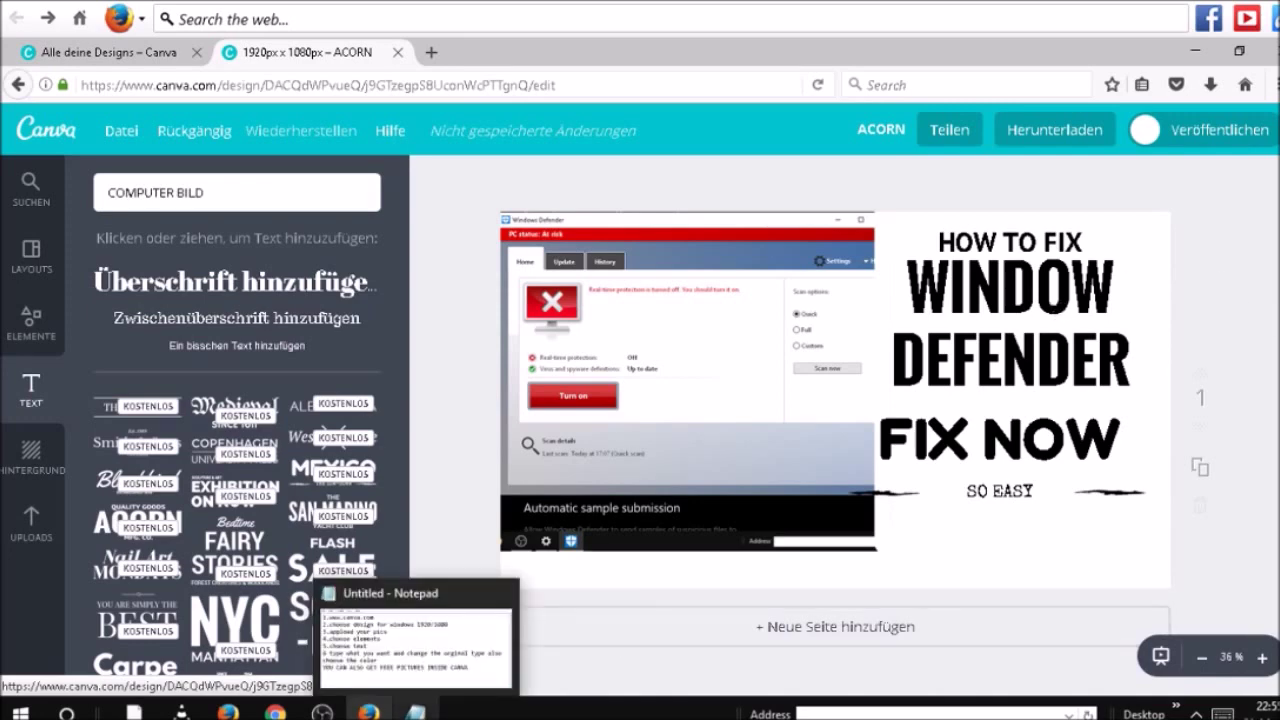
click(415, 652)
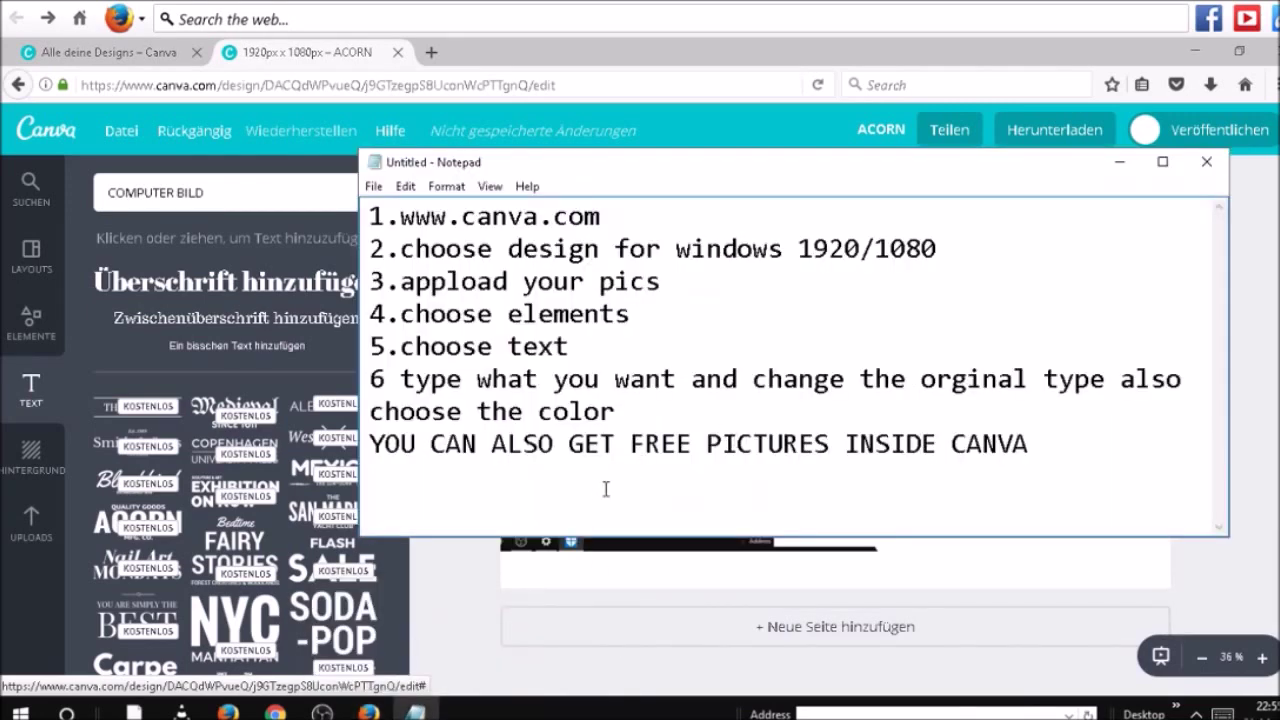
key(Return)
text(7 SAVE YOUR)
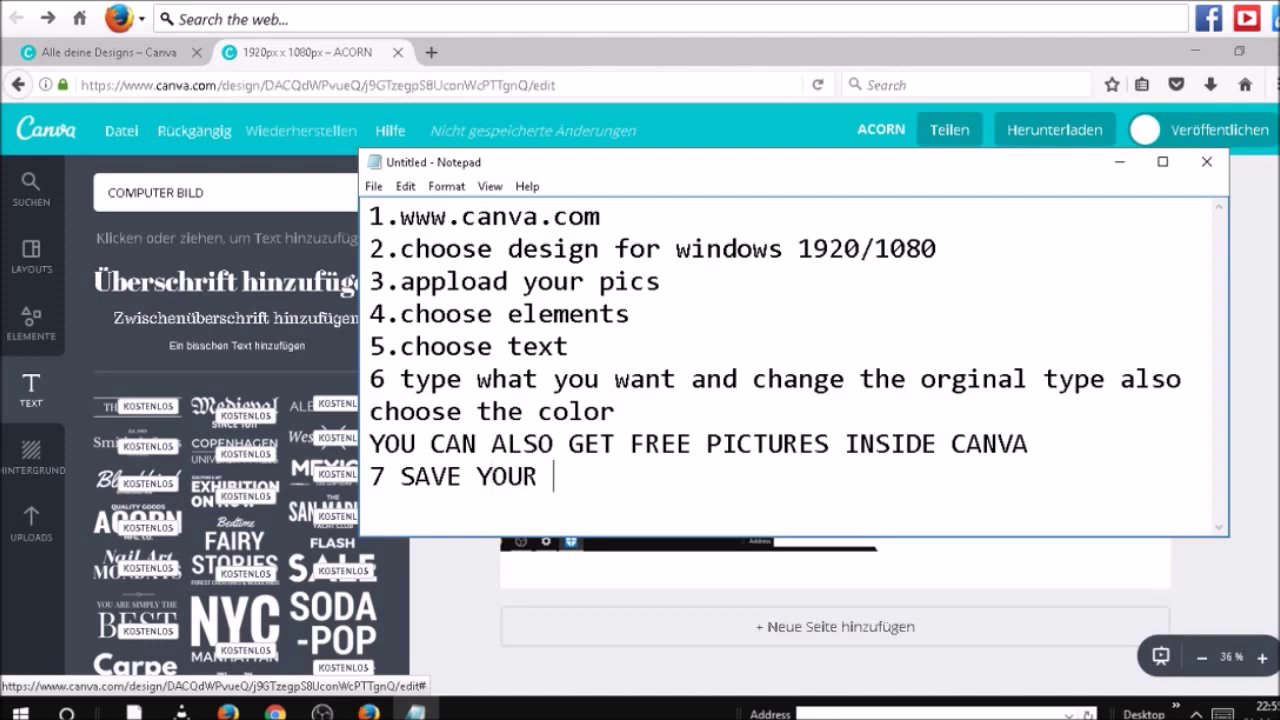
text( DESIGN)
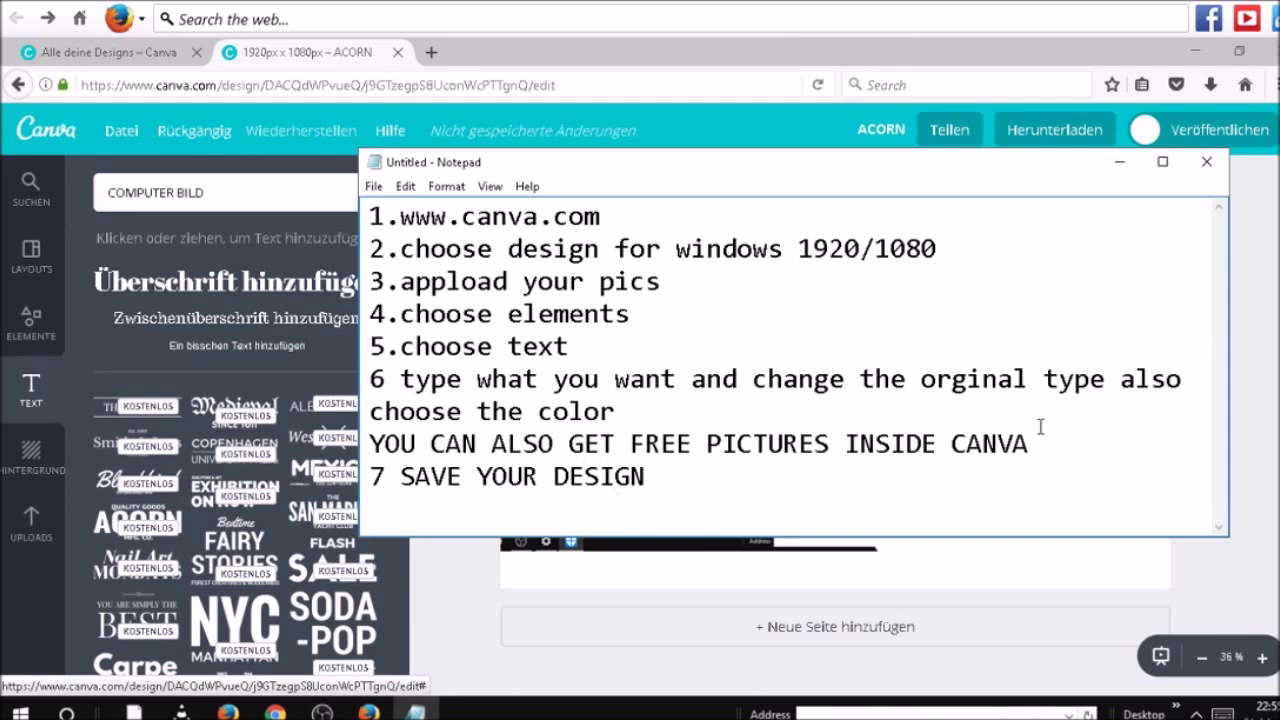
click(1117, 168)
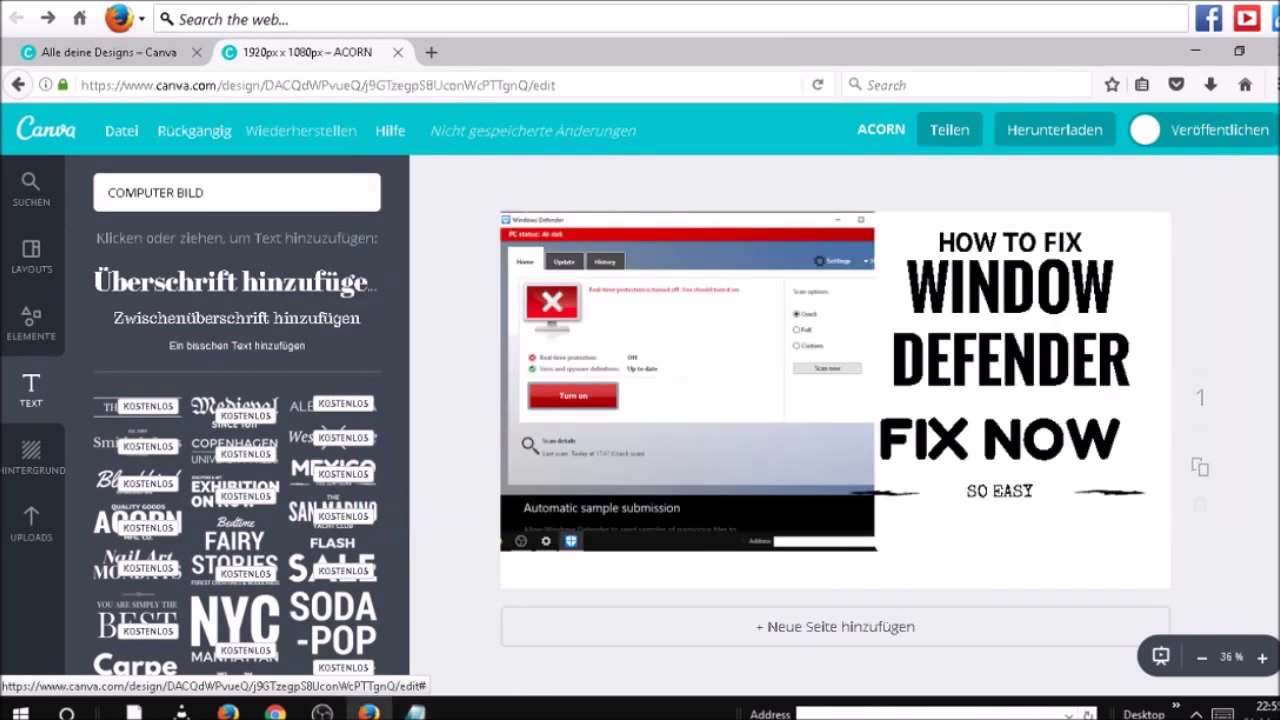
Step: Download the Canva design as a PNG, open ACORN.png in the default image viewer, and close it after viewing
click(1055, 131)
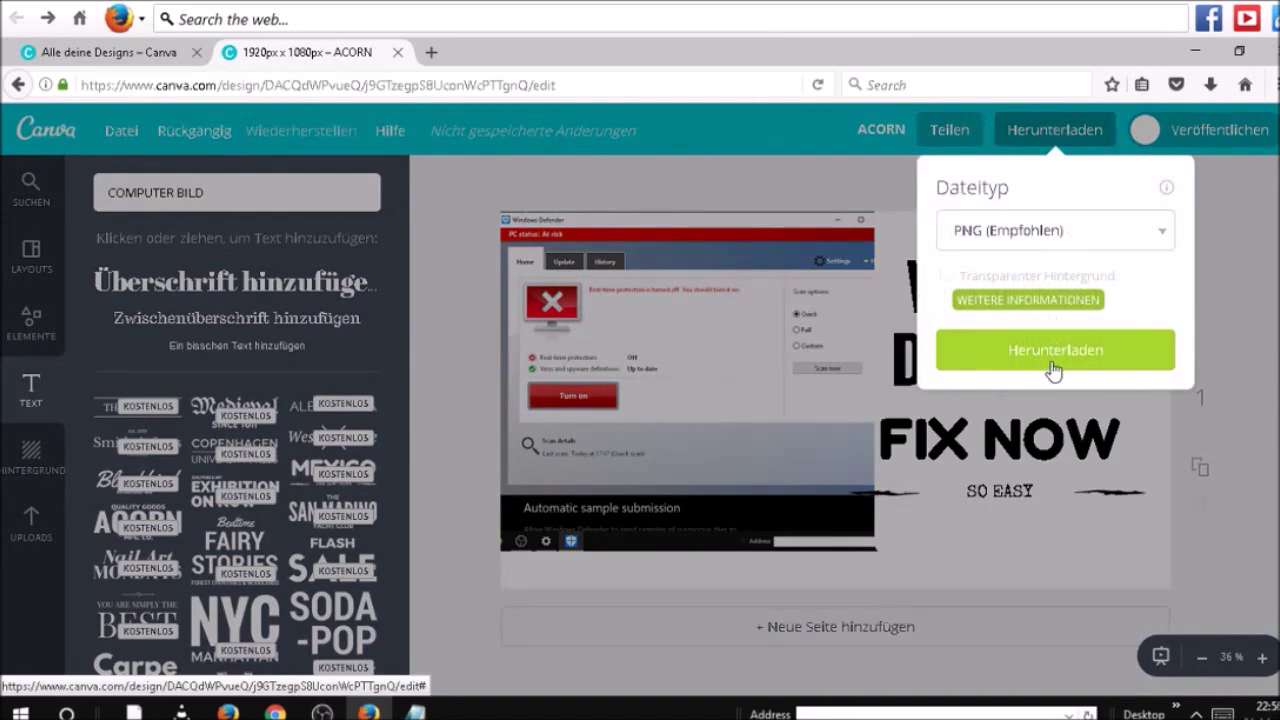
click(1040, 360)
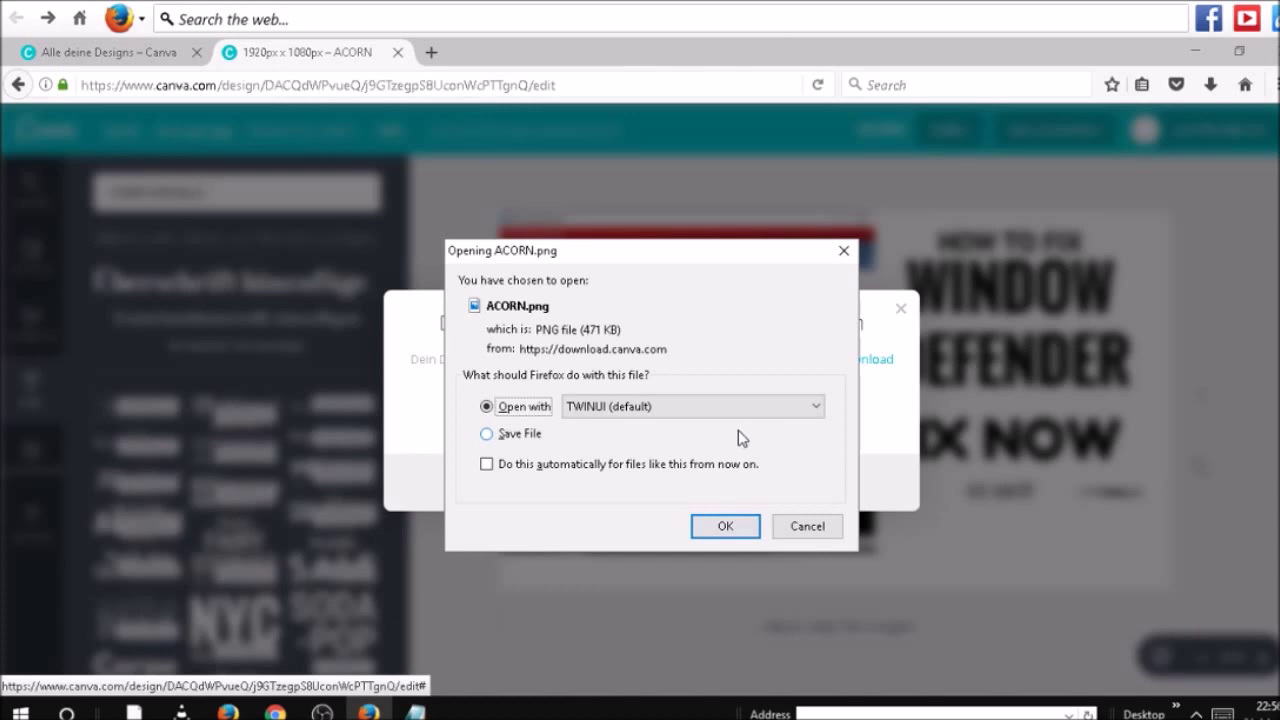
click(725, 528)
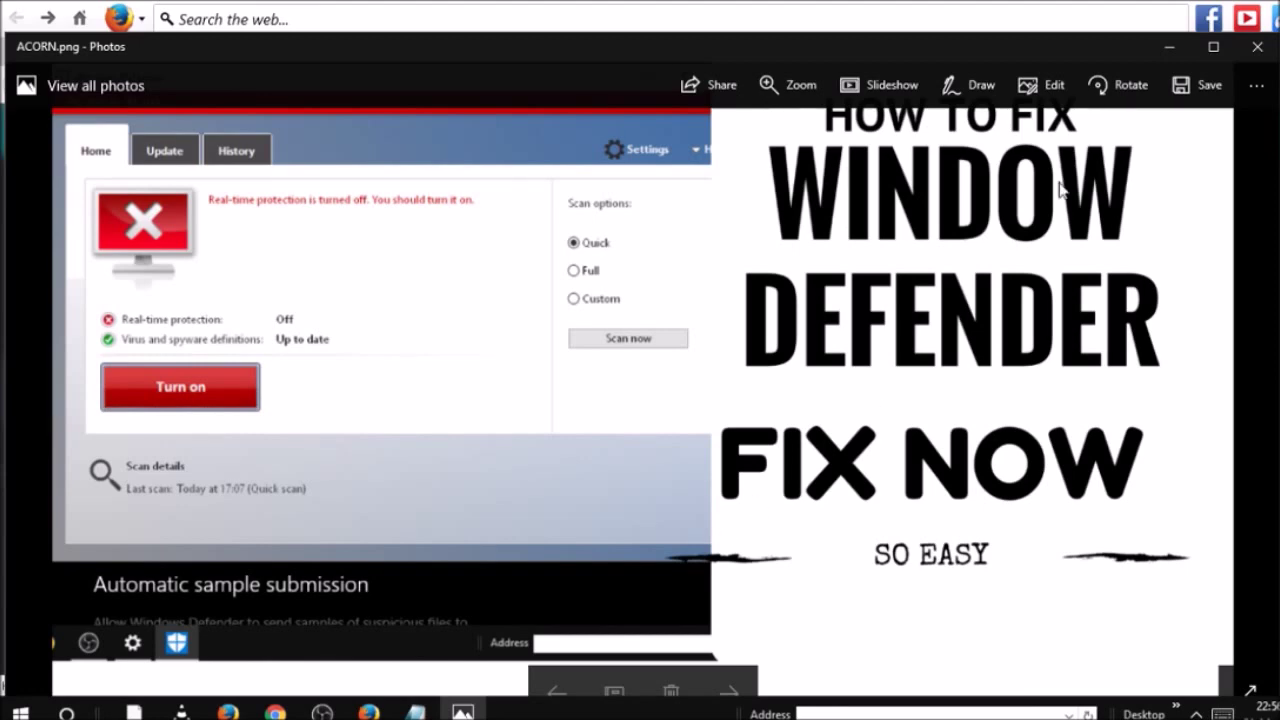
click(1257, 48)
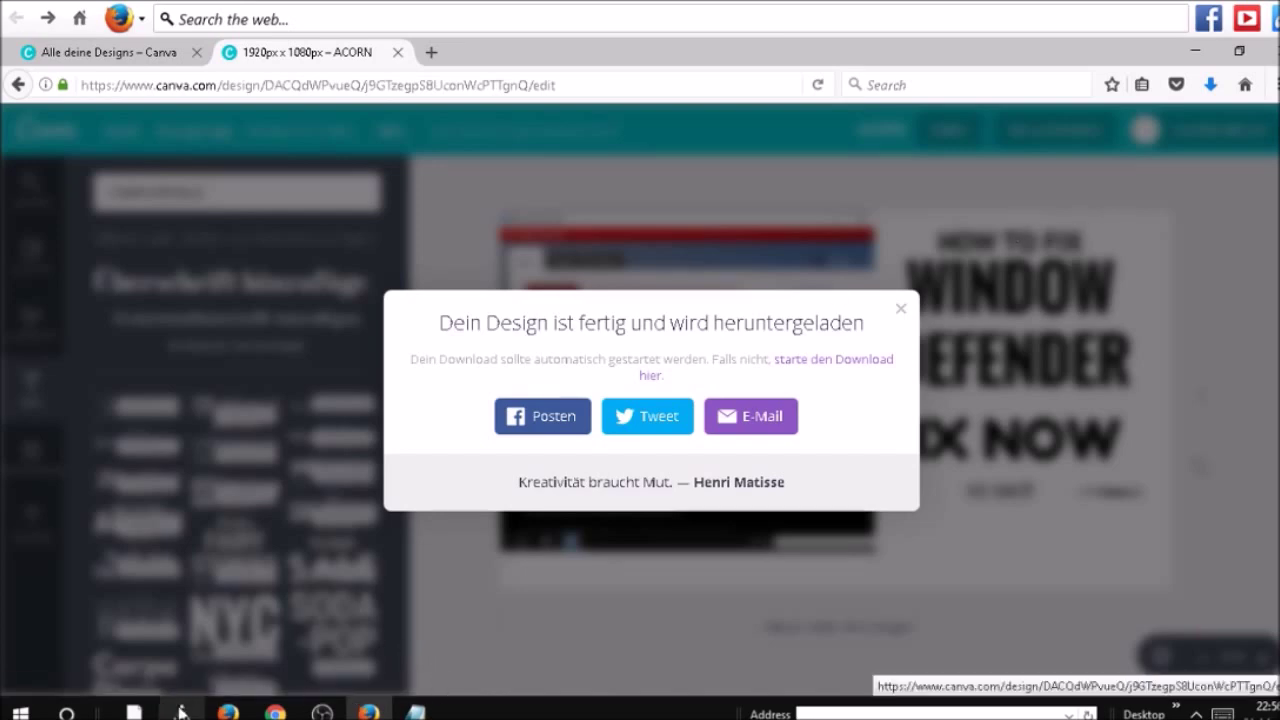
Step: Open the Downloads folder in File Explorer and look through its files for the downloaded design
click(22, 711)
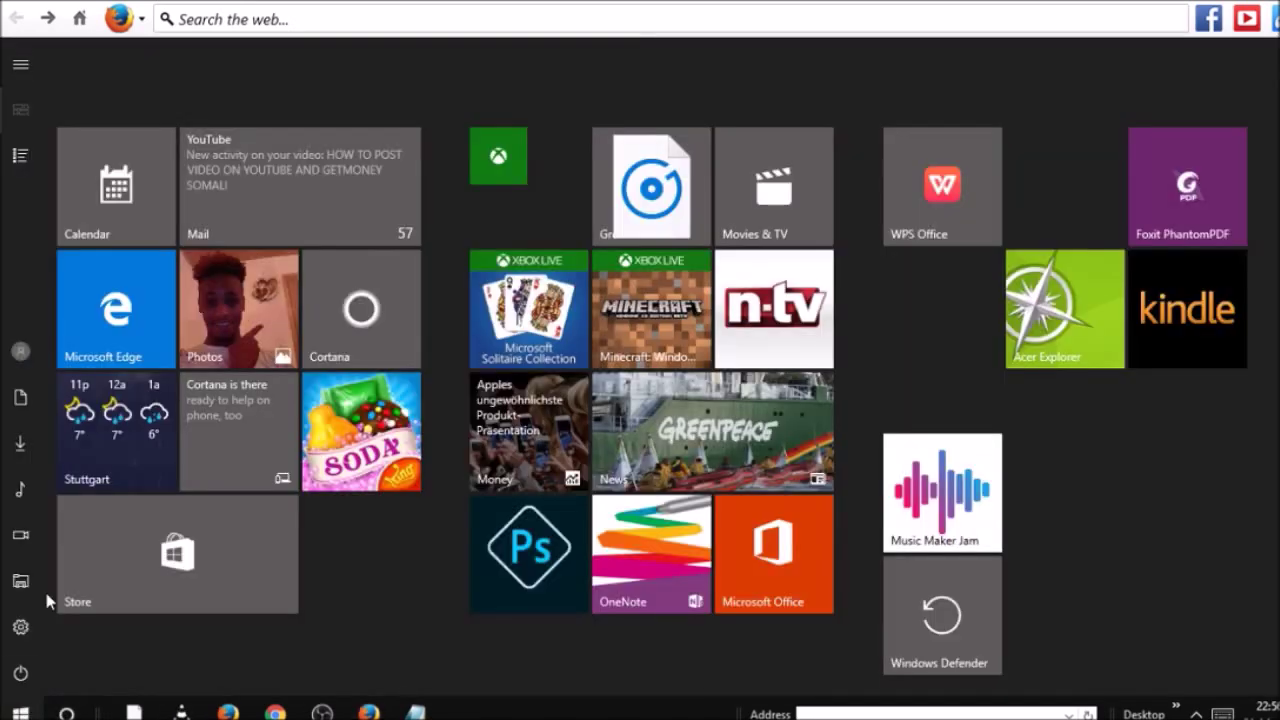
click(29, 575)
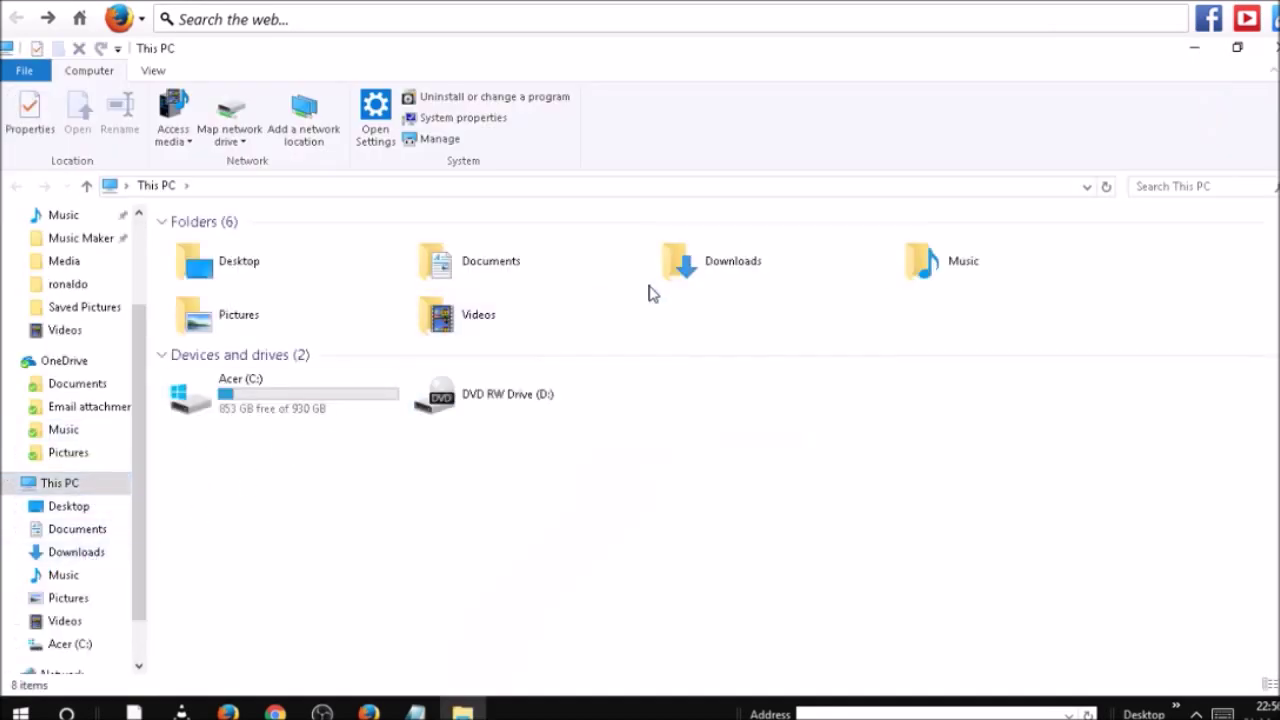
click(108, 552)
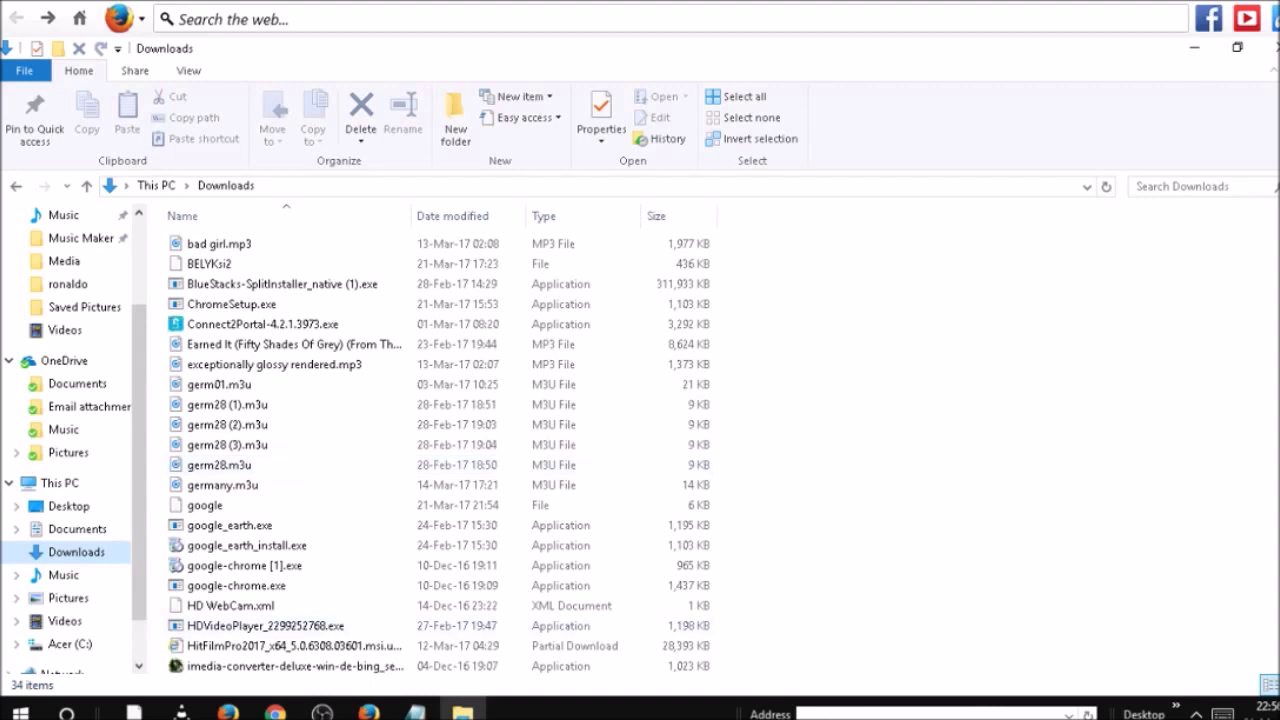
scroll(431, 453, down, 1)
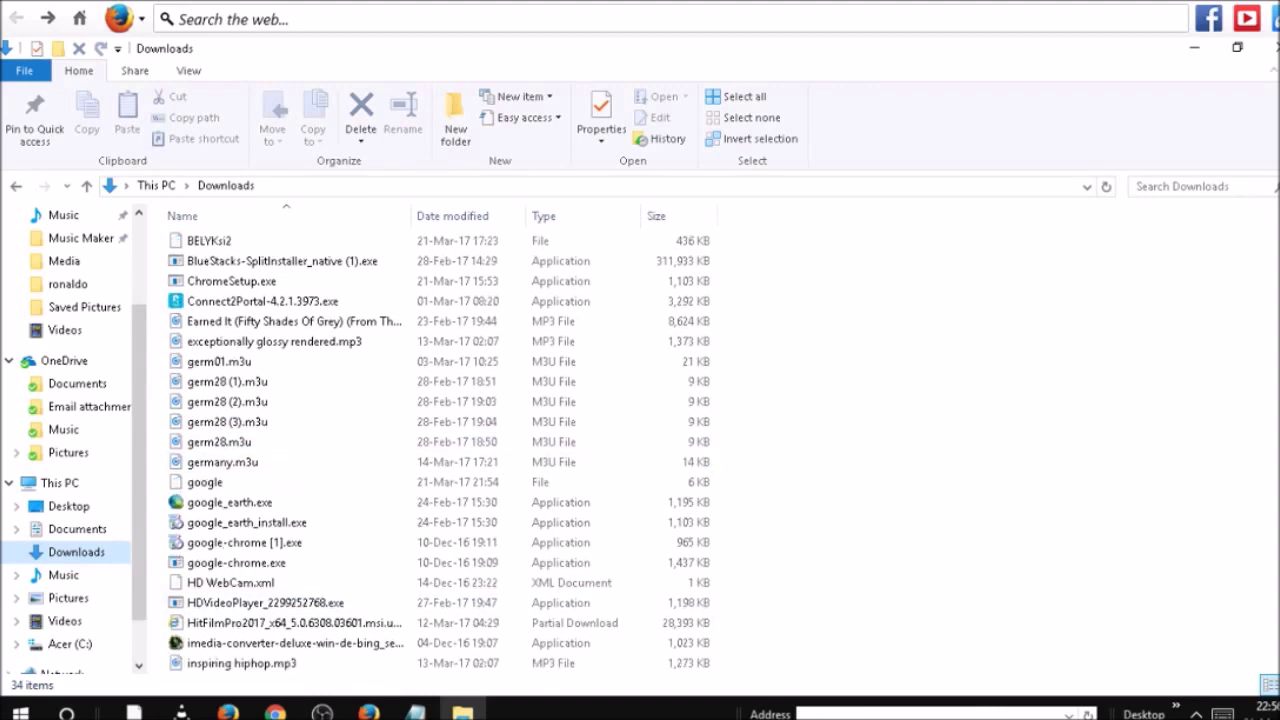
scroll(440, 452, down, 2)
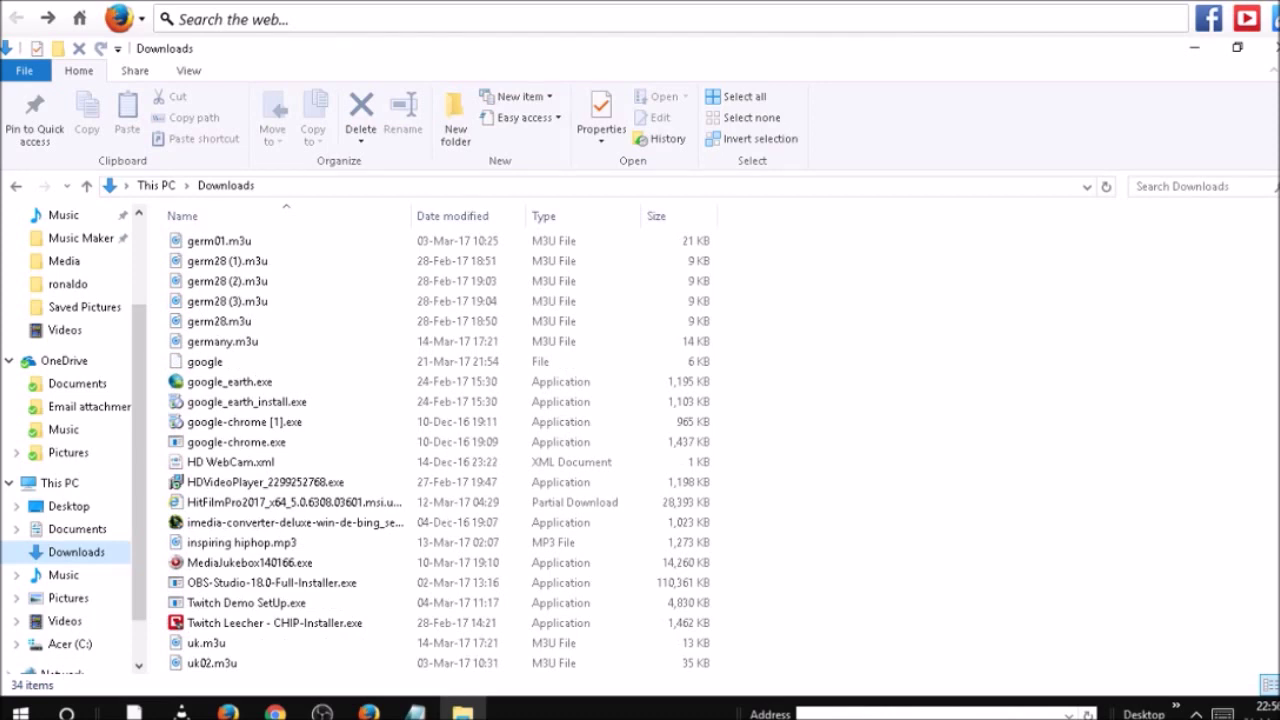
scroll(190, 612, down, 2)
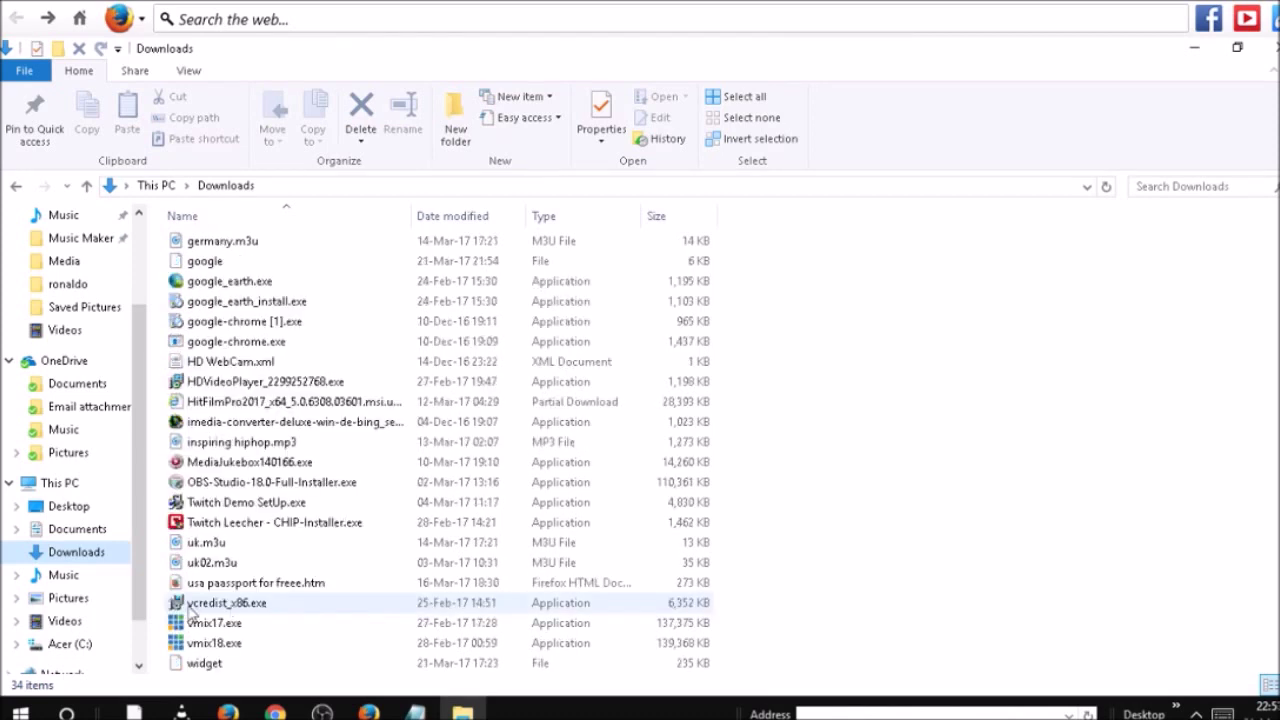
Step: Look through the Pictures folder for the design, briefly viewing the image WIN_20170217_12_23_14_Pro.jpg
click(68, 598)
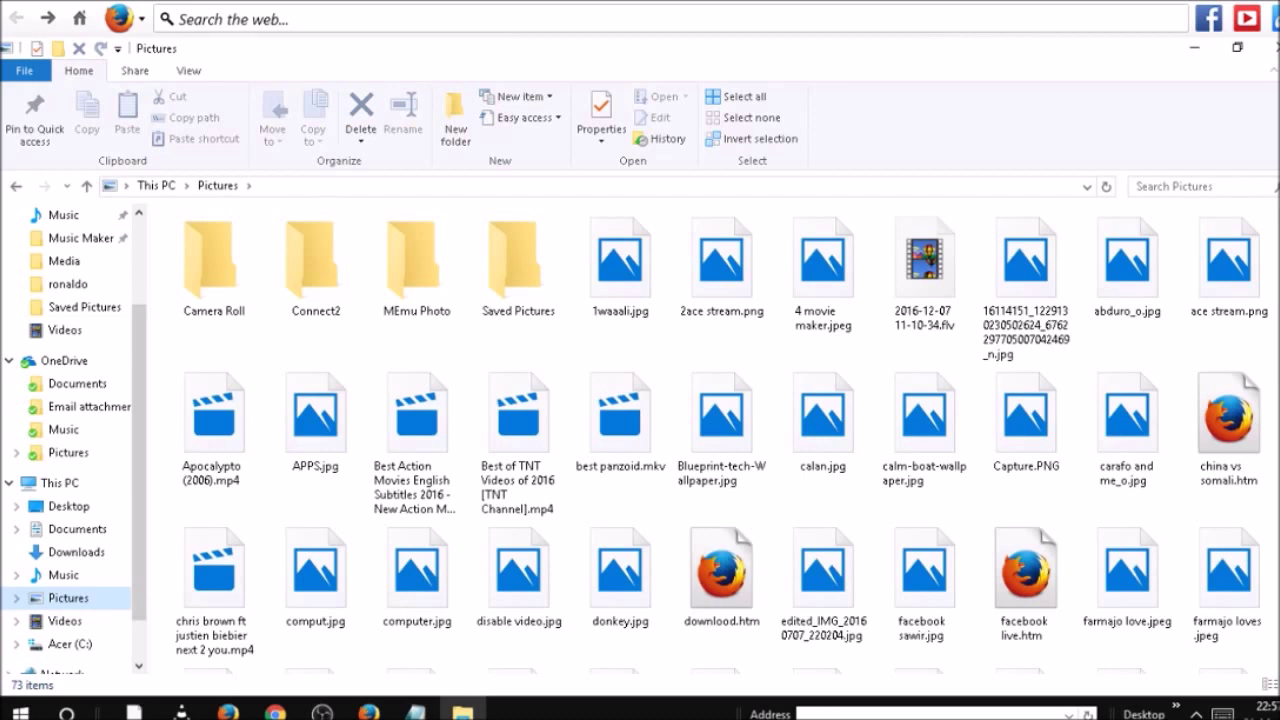
scroll(719, 440, down, 5)
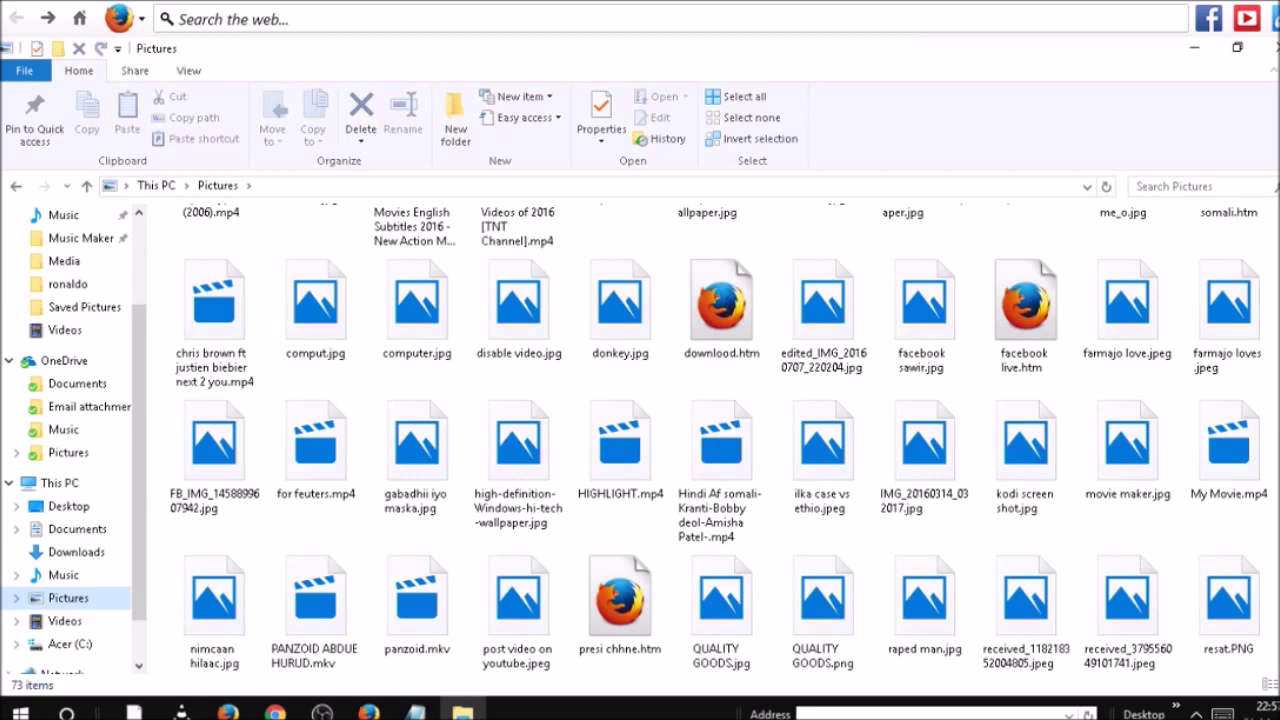
scroll(719, 440, down, 3)
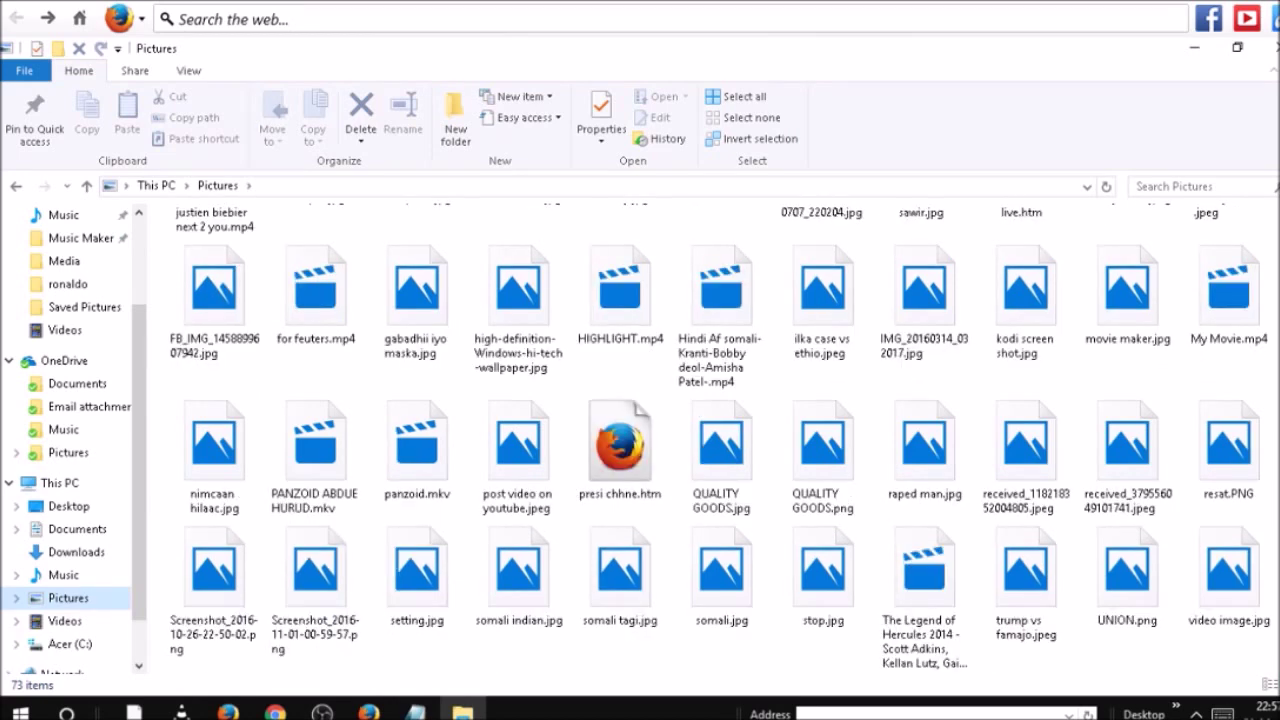
scroll(720, 437, down, 3)
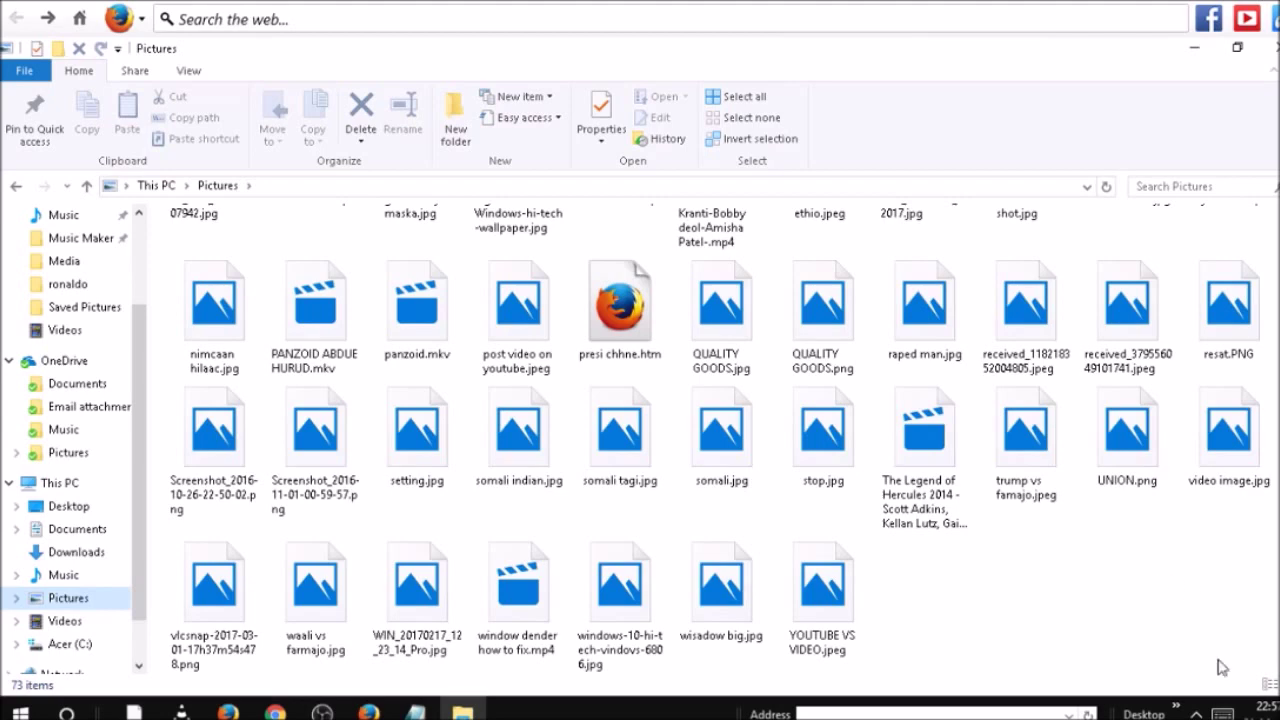
double_click(430, 610)
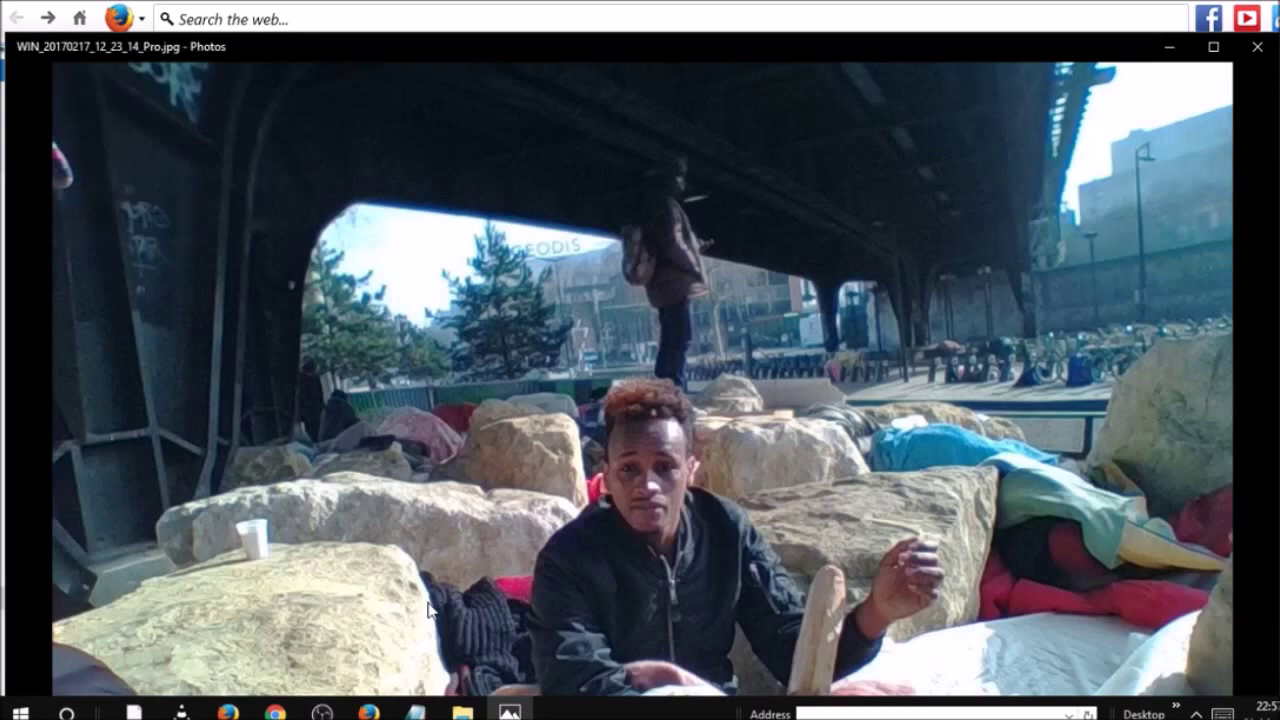
click(1254, 48)
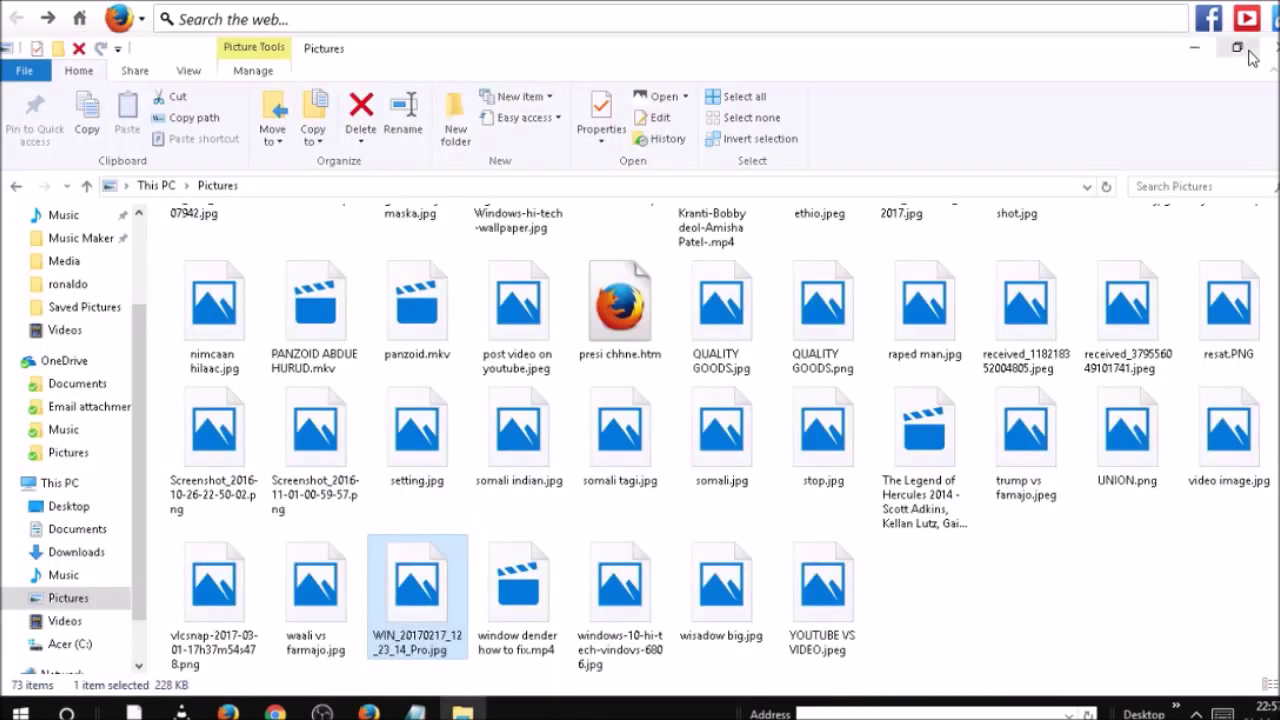
scroll(700, 440, up, 1)
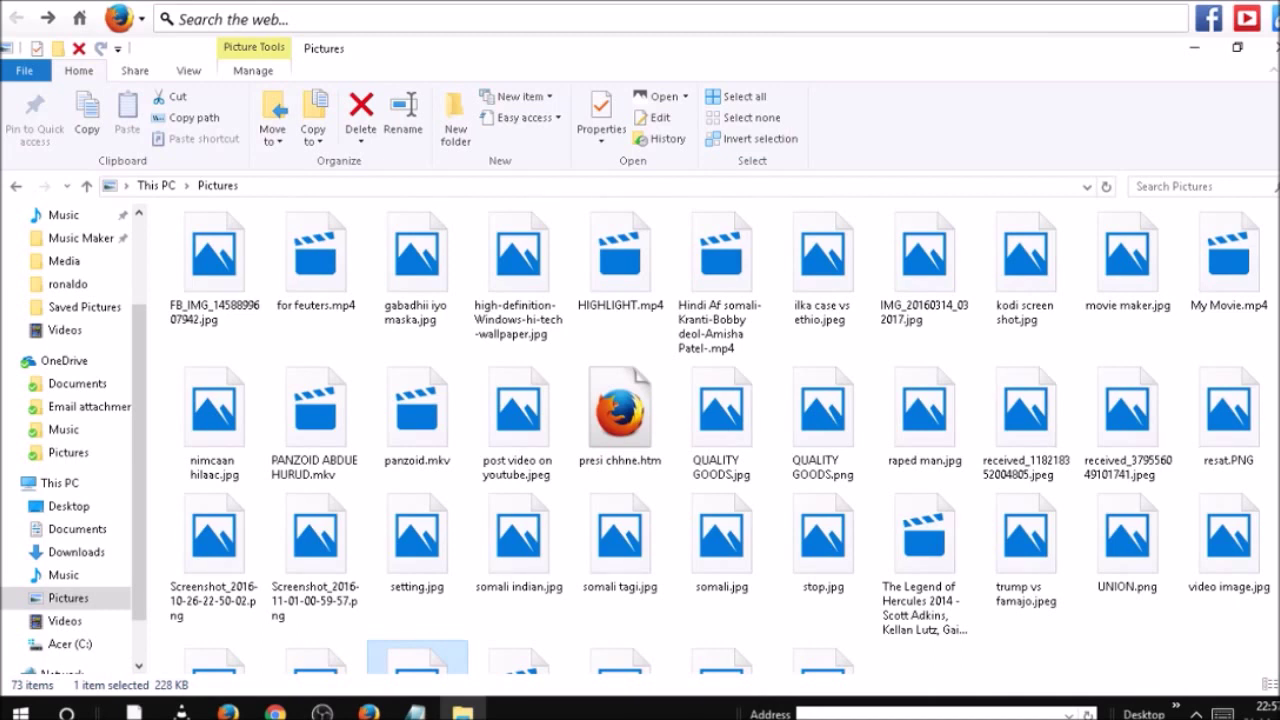
scroll(700, 440, up, 1)
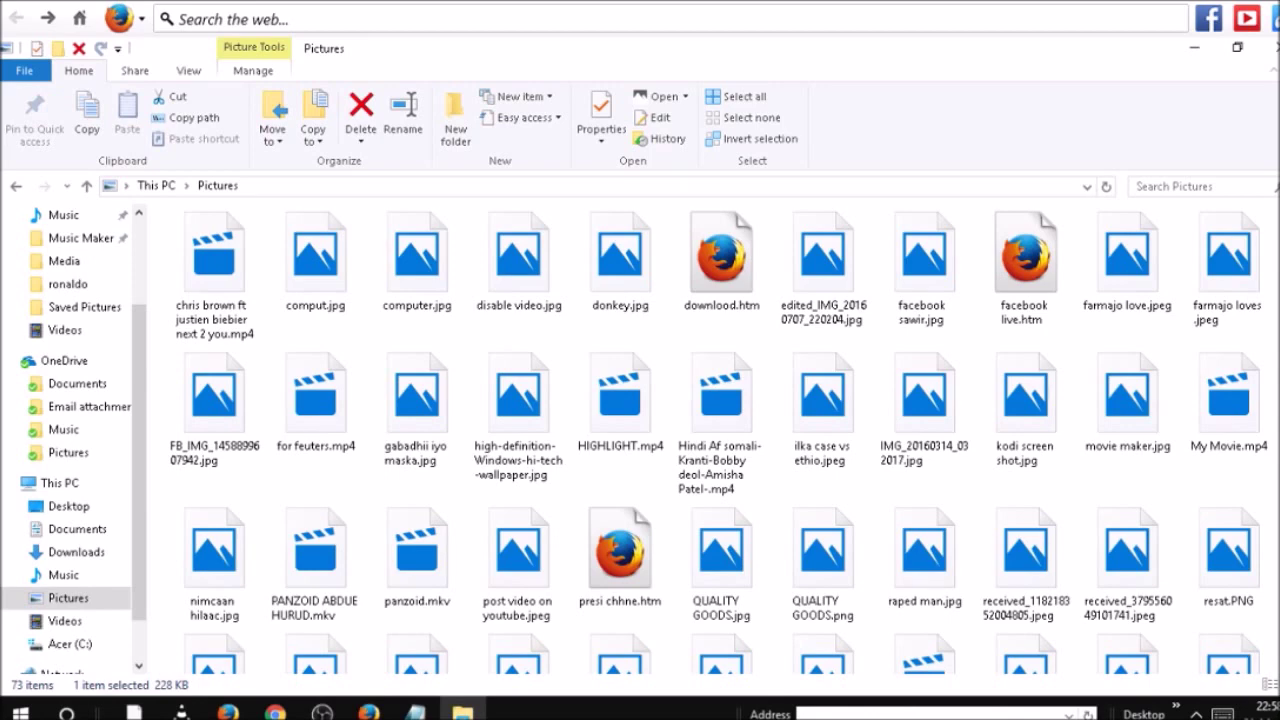
scroll(700, 420, up, 3)
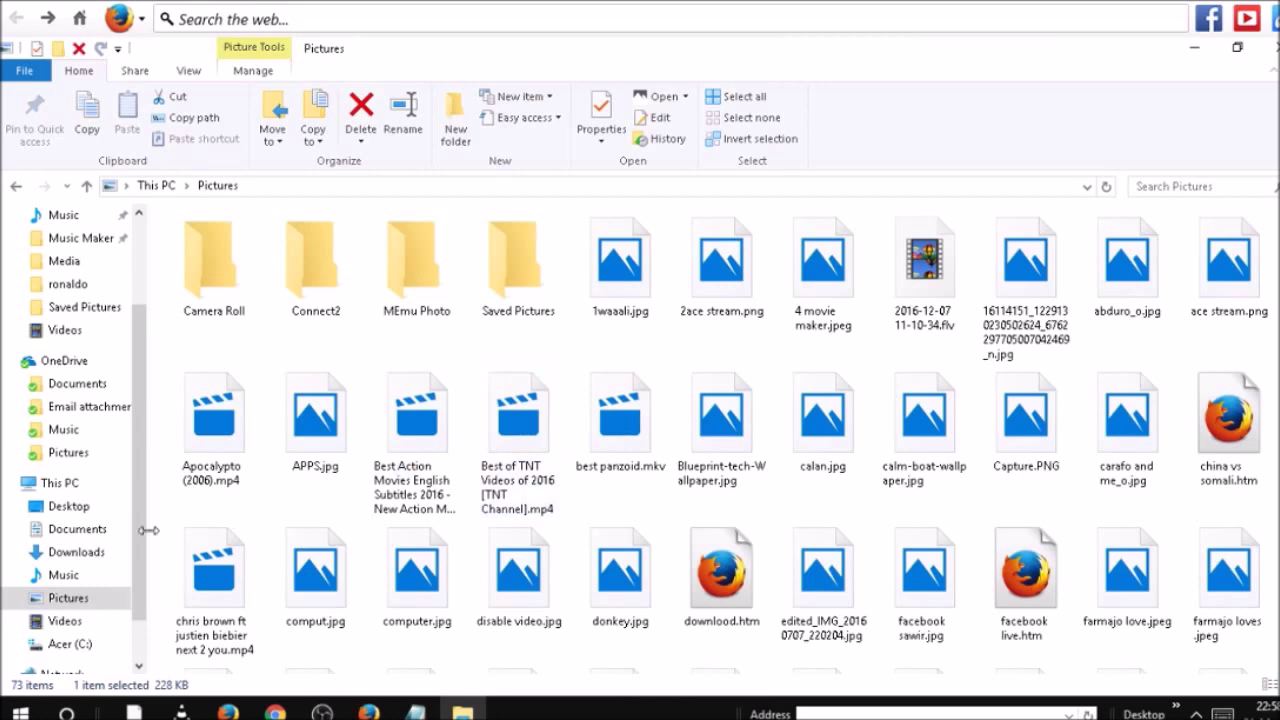
Step: Look through the Downloads folder for the downloaded design file
click(107, 552)
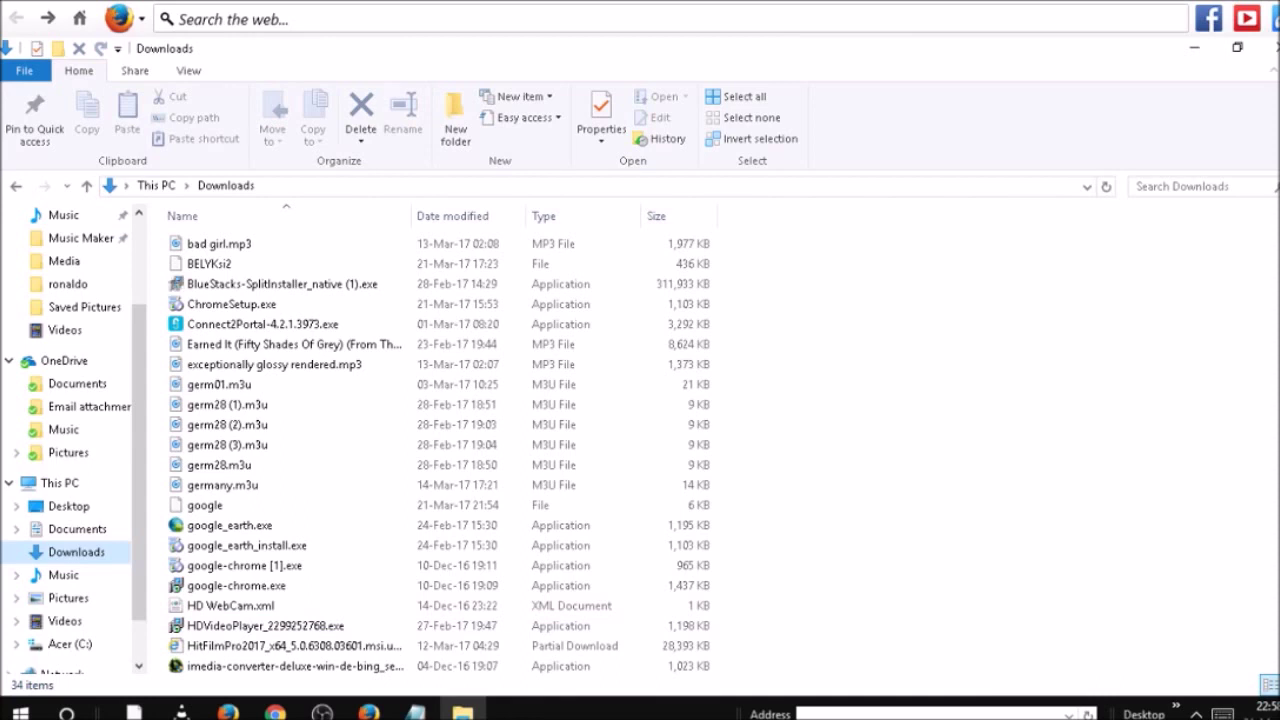
scroll(431, 453, down, 3)
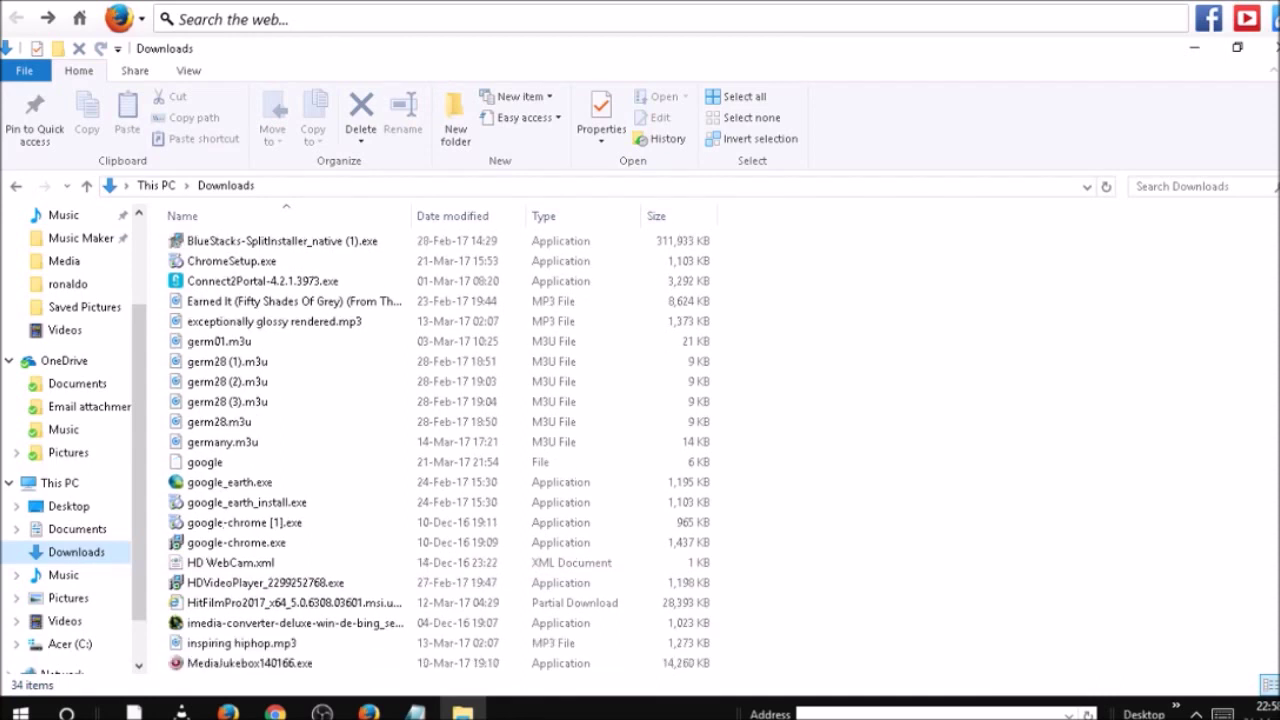
scroll(431, 453, down, 3)
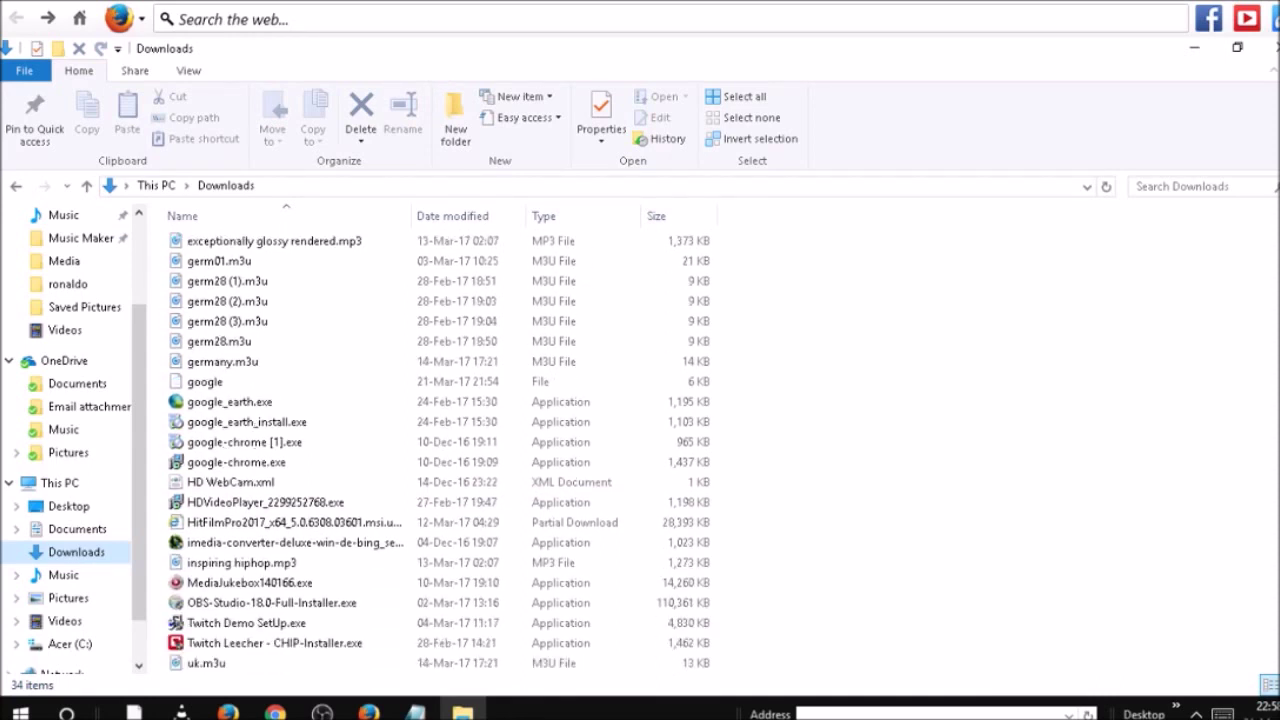
scroll(326, 610, down, 6)
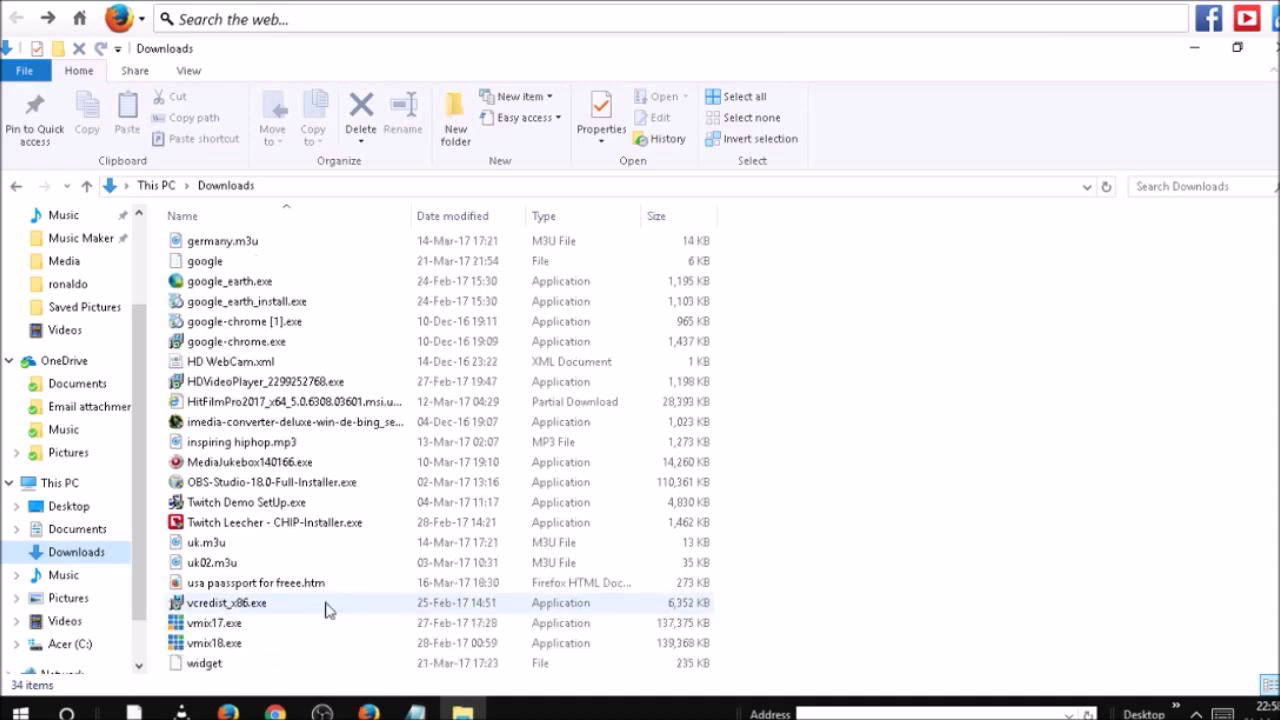
Step: Check the Saved Pictures folder and the Acer (C:) drive for the design, and minimize File Explorer
click(88, 597)
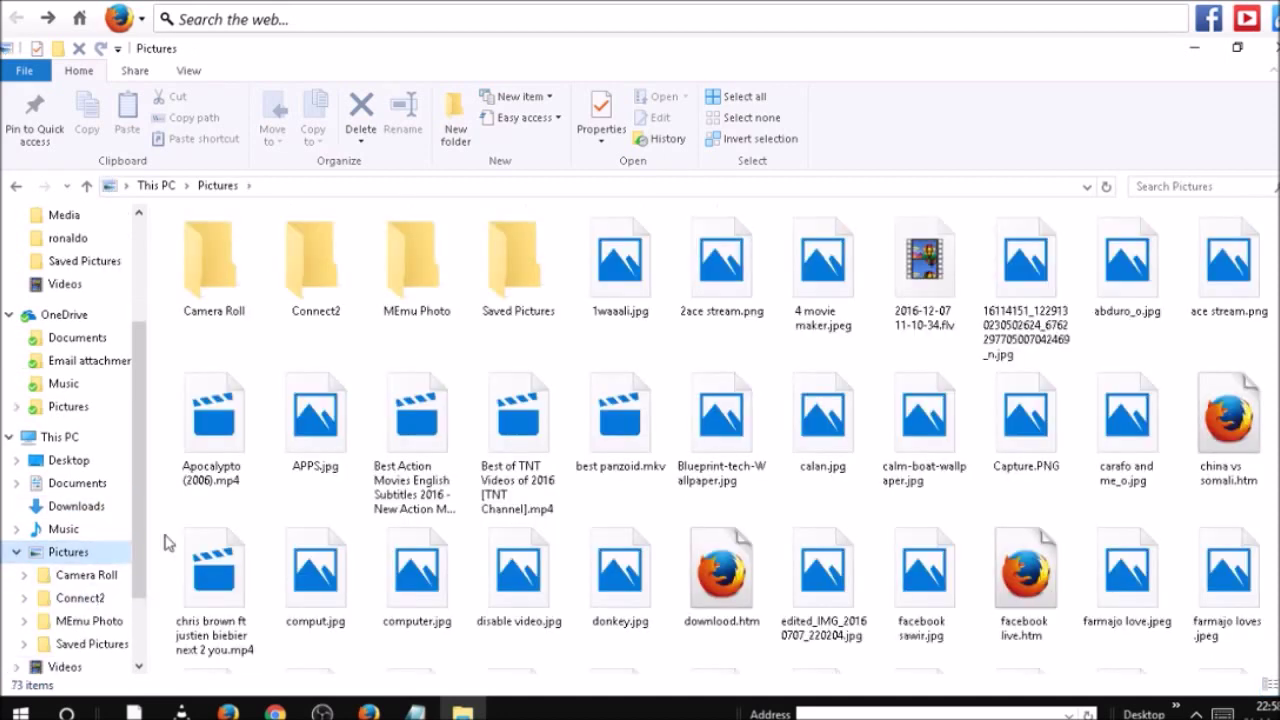
double_click(529, 289)
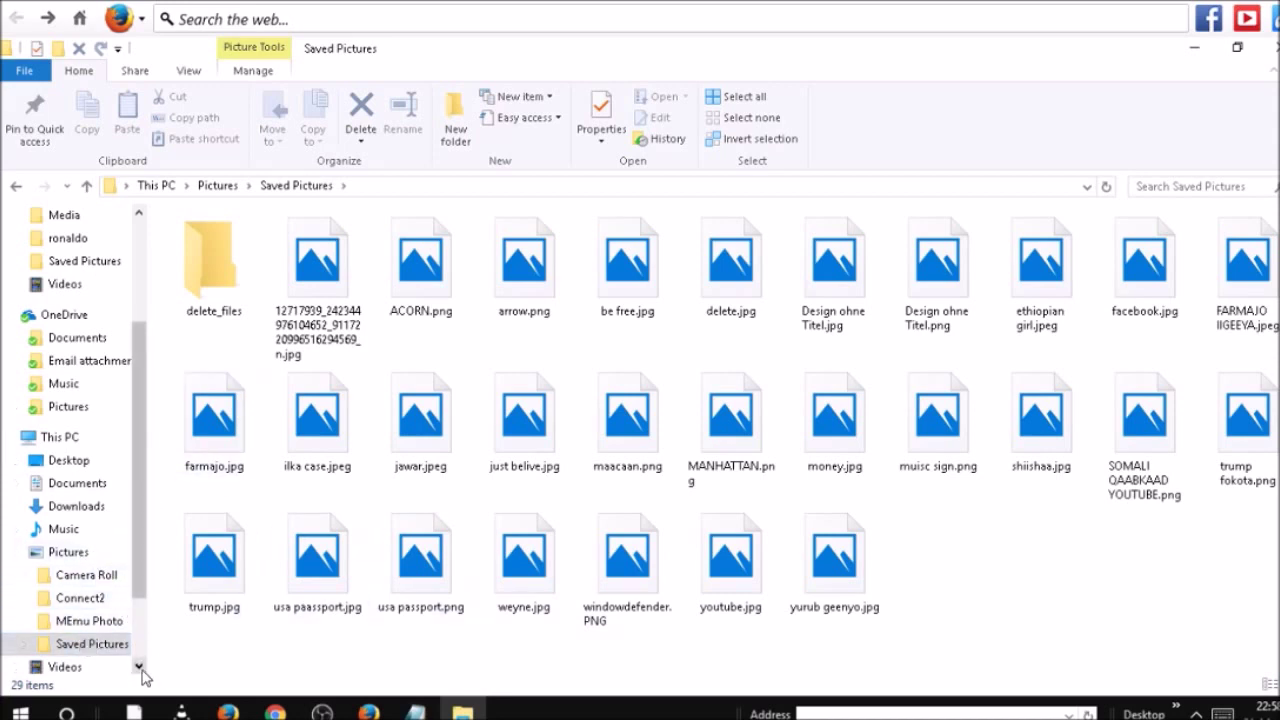
click(139, 666)
click(139, 666)
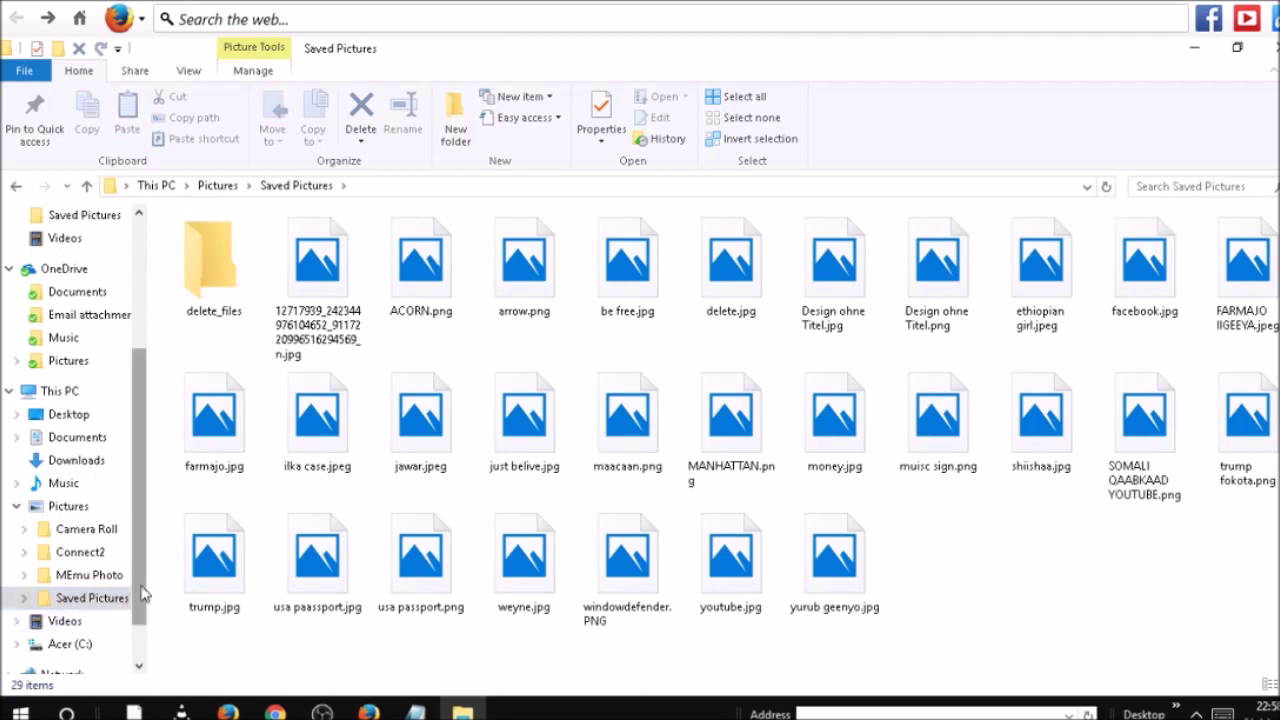
click(90, 646)
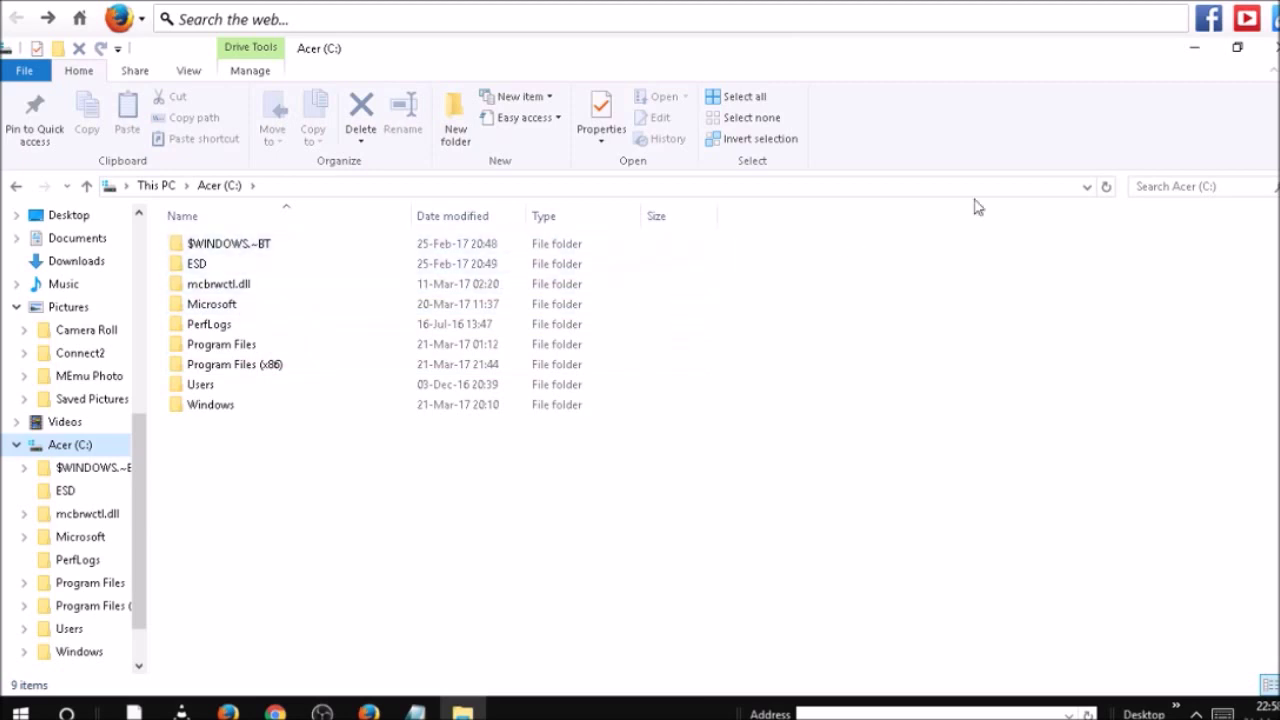
click(1194, 50)
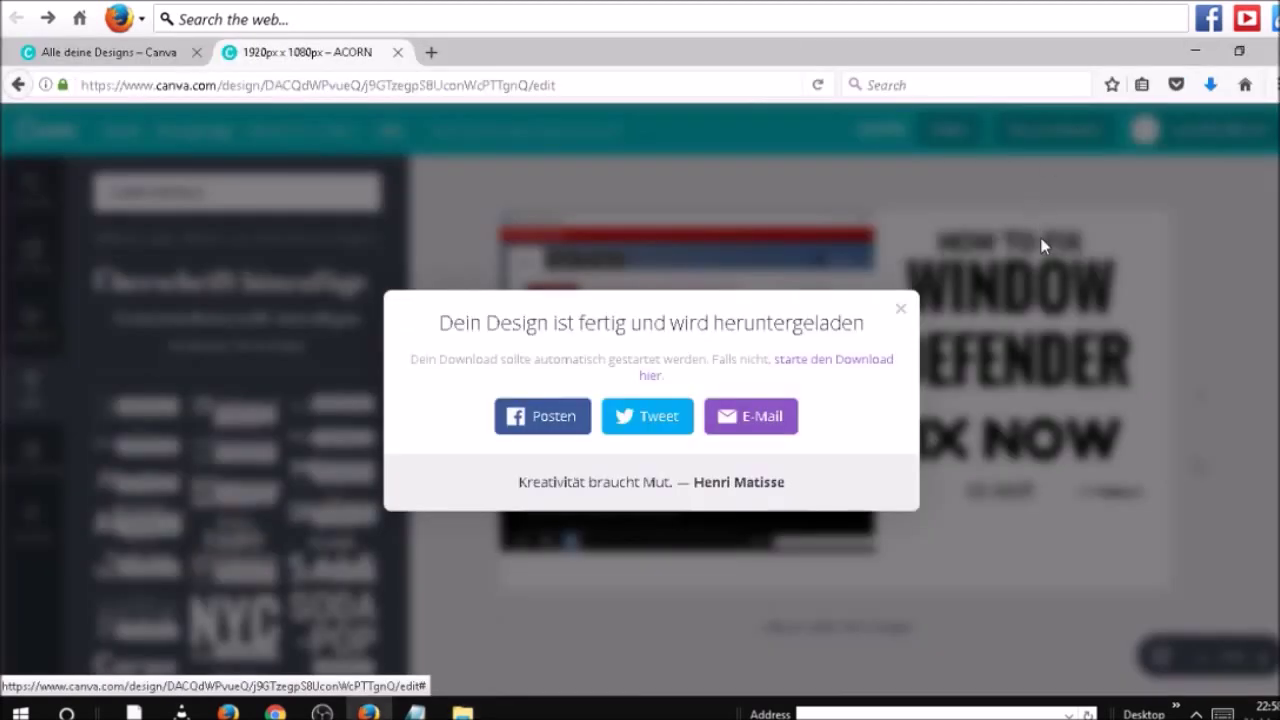
Step: Dismiss the finished-download dialog and download the Canva design again as a PNG
click(904, 311)
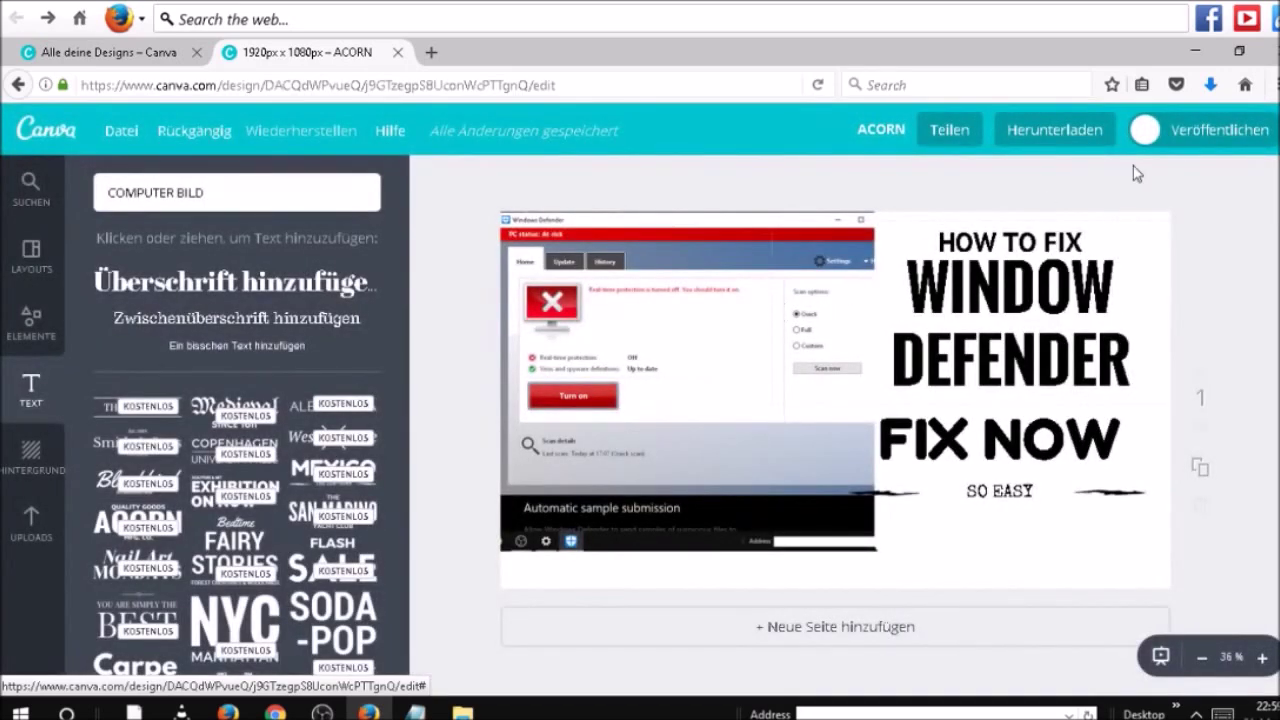
click(1064, 138)
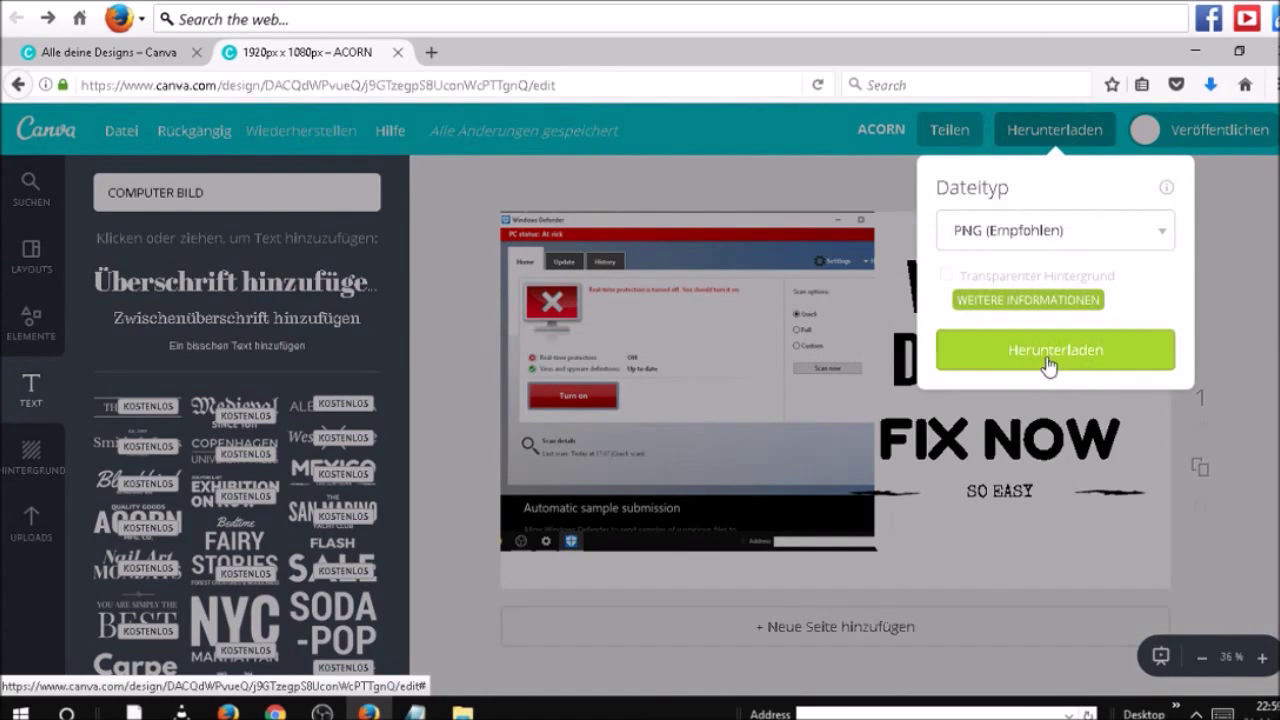
click(1048, 362)
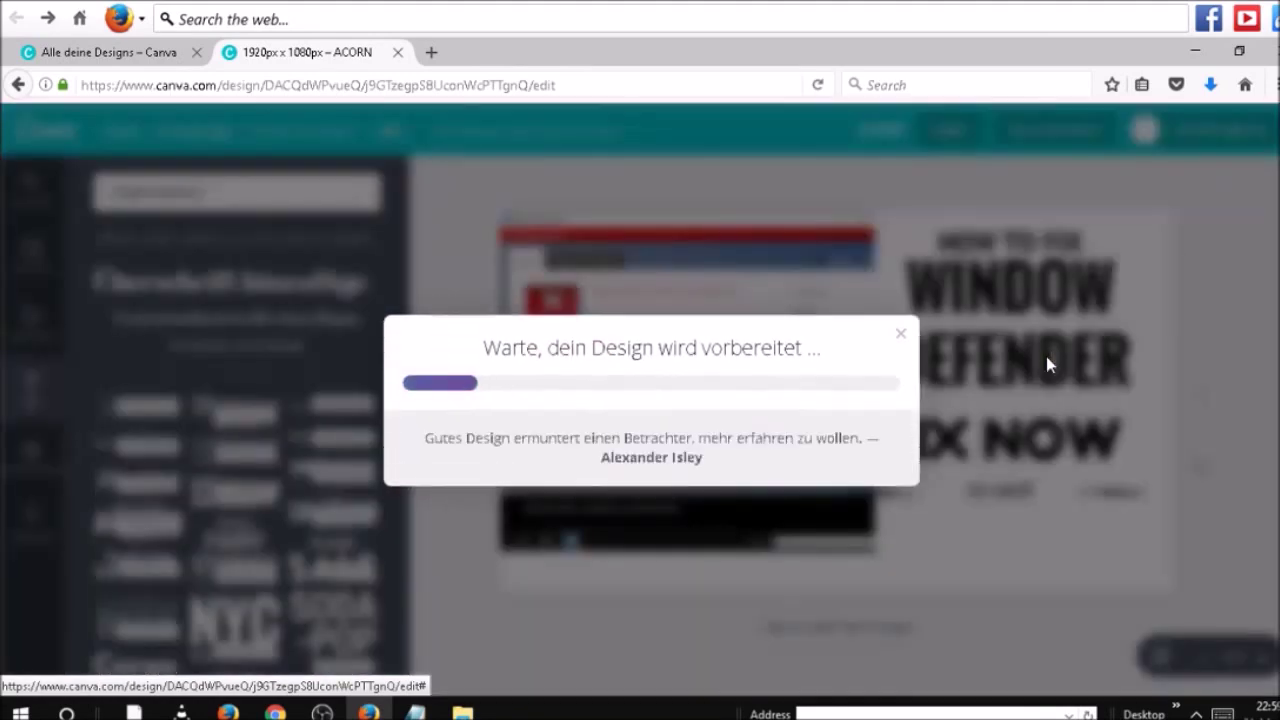
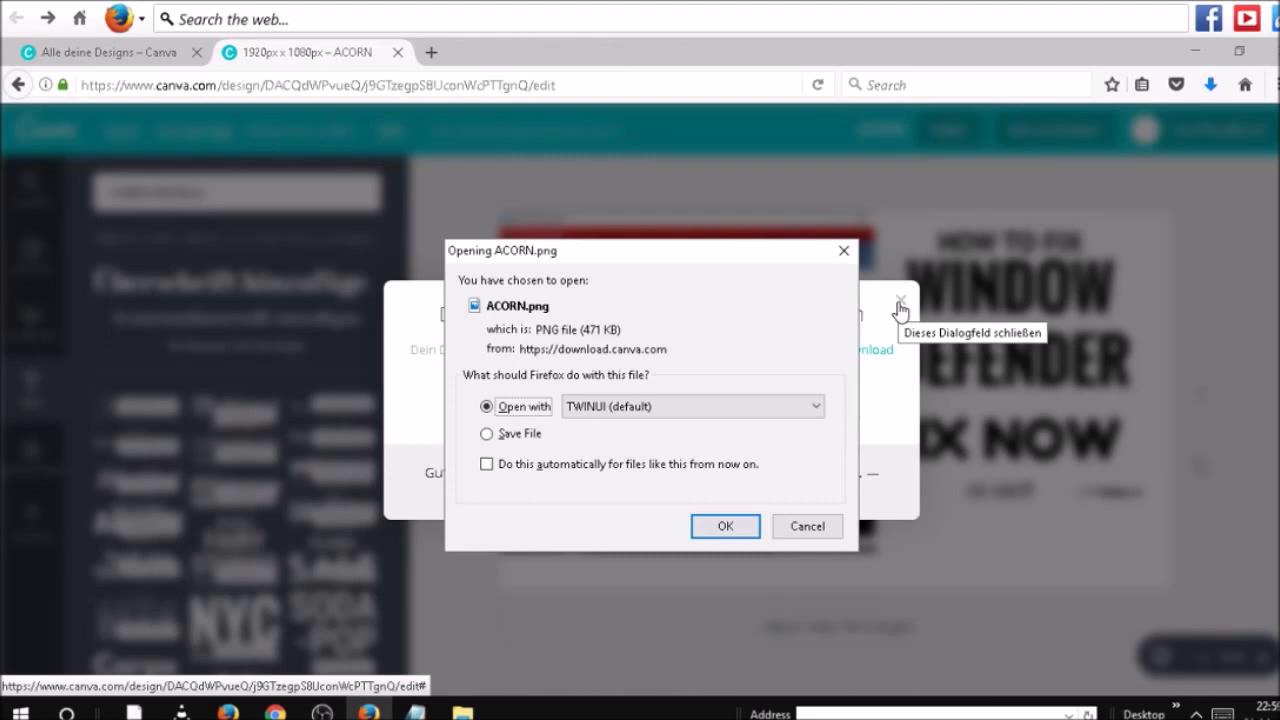
click(820, 410)
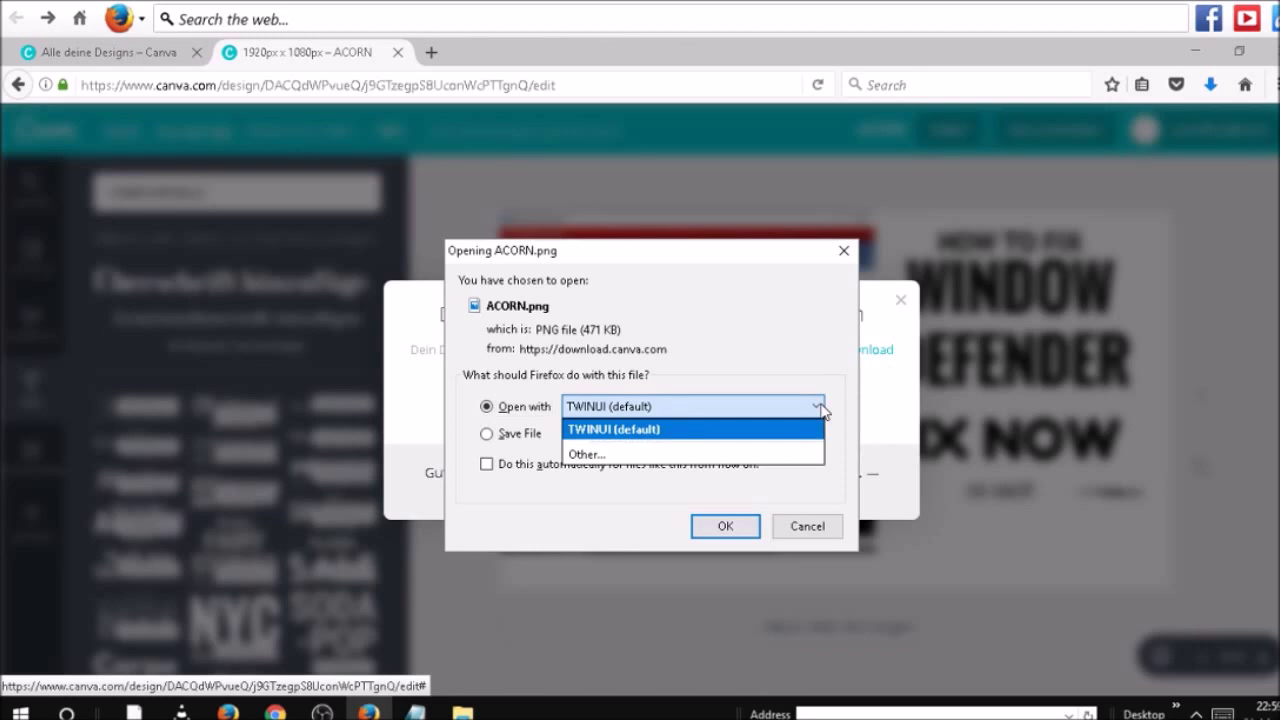
click(766, 458)
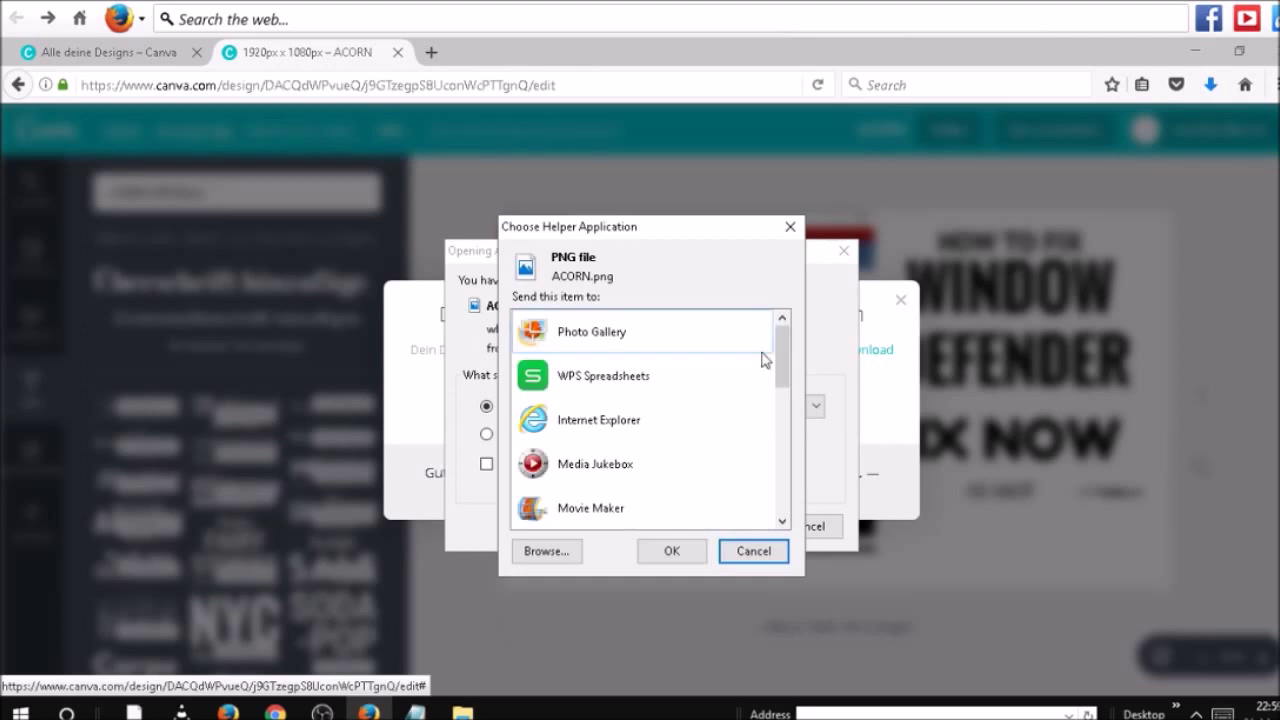
click(792, 227)
Step: Choose to save ACORN.png as a file instead of opening it, and close the Canva download dialog
click(487, 436)
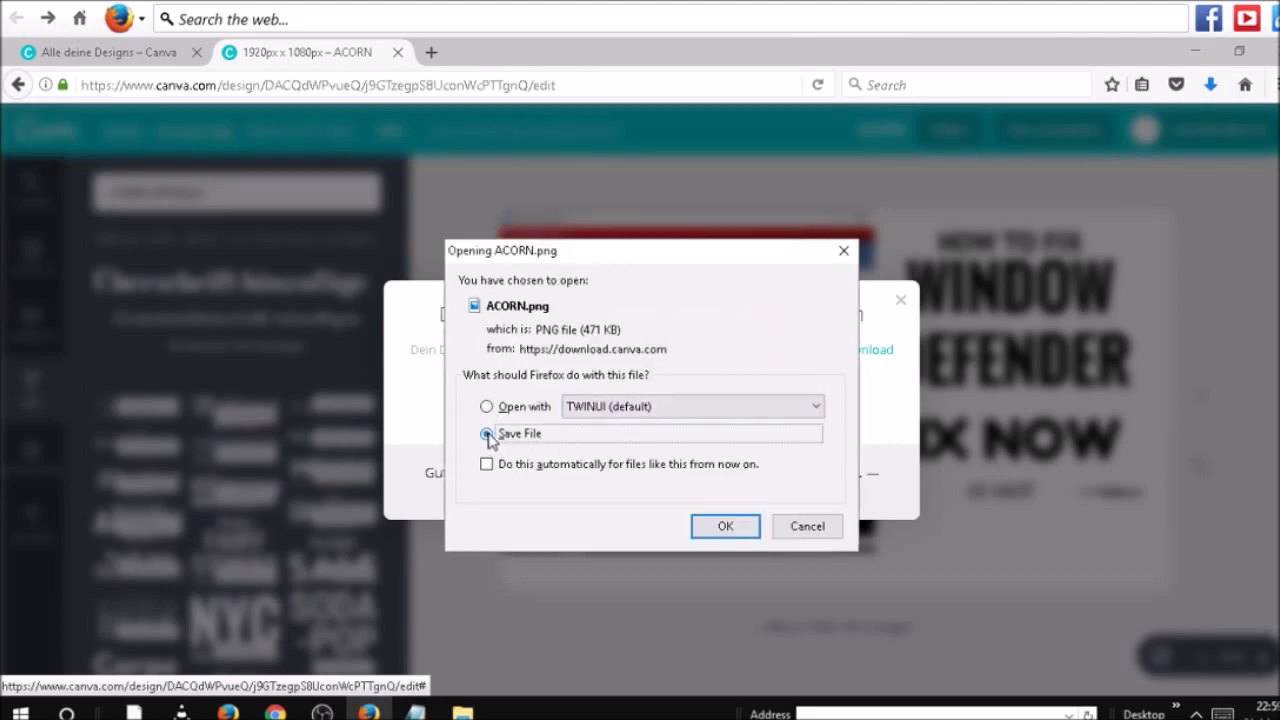
click(725, 528)
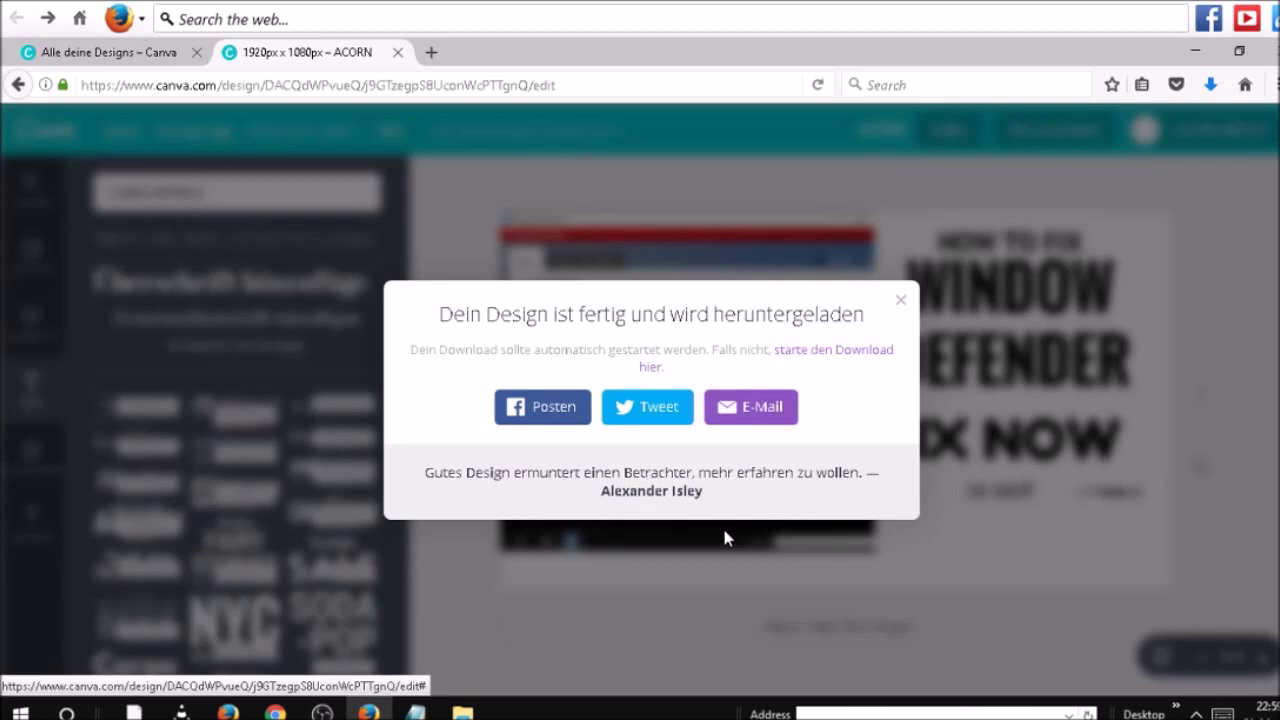
click(899, 303)
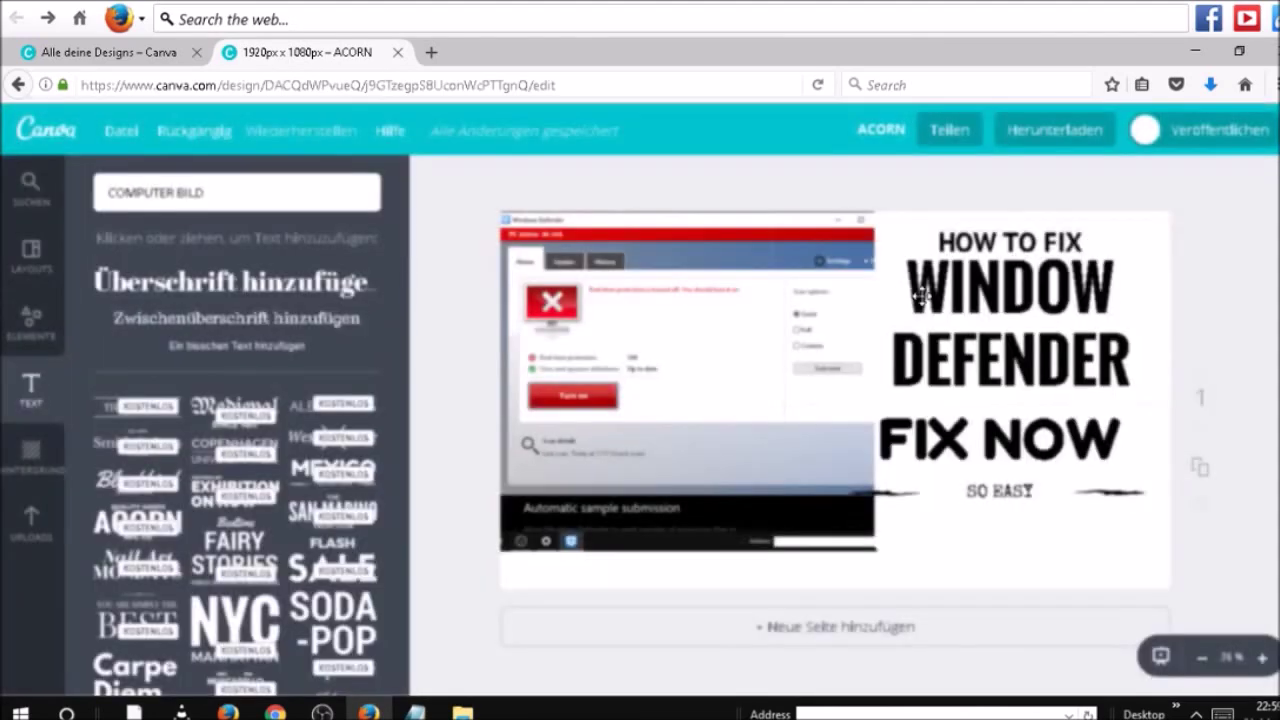
Step: View ACORN.png from the browser's recent downloads, close the image, recheck the recent downloads and minimize the browser
click(1214, 86)
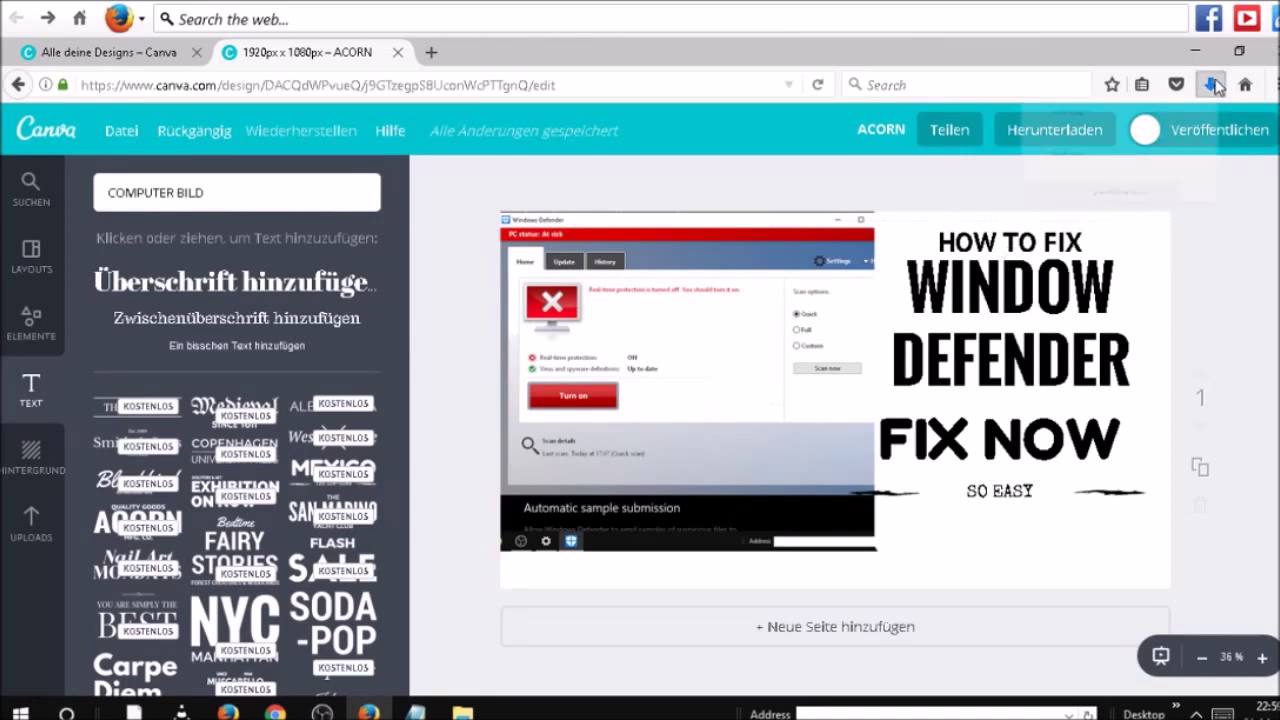
click(1103, 152)
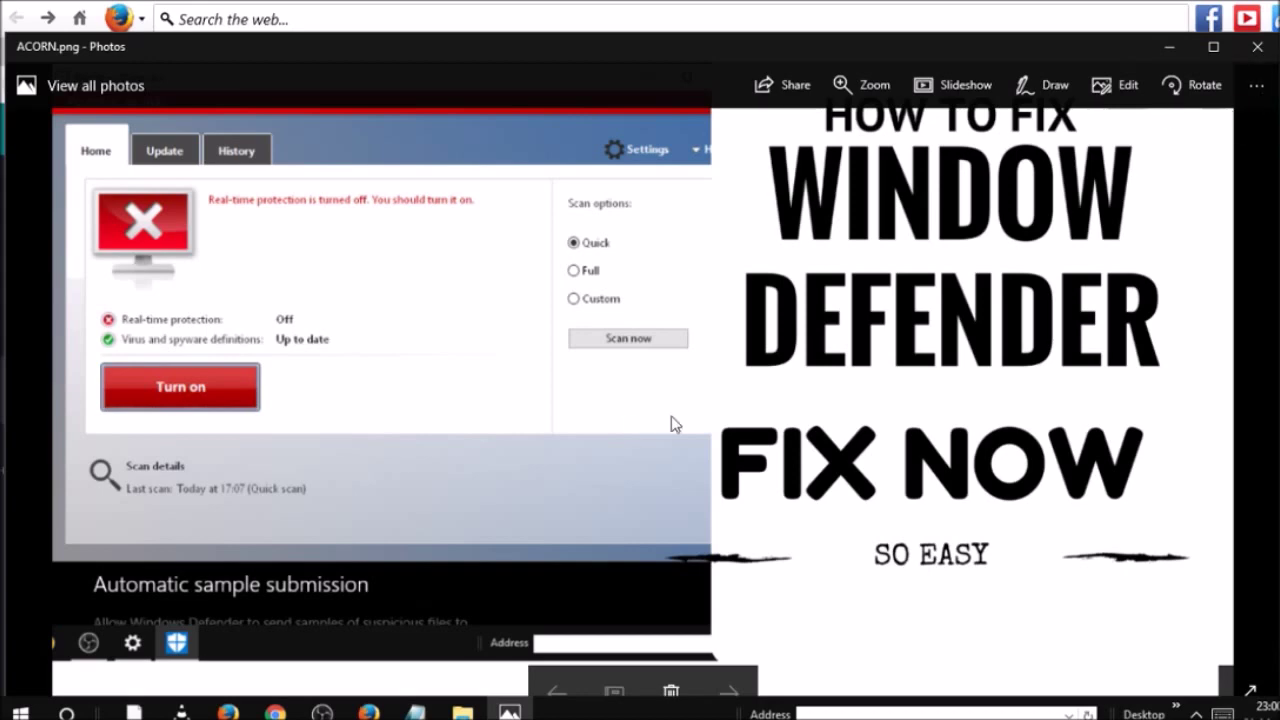
click(1258, 46)
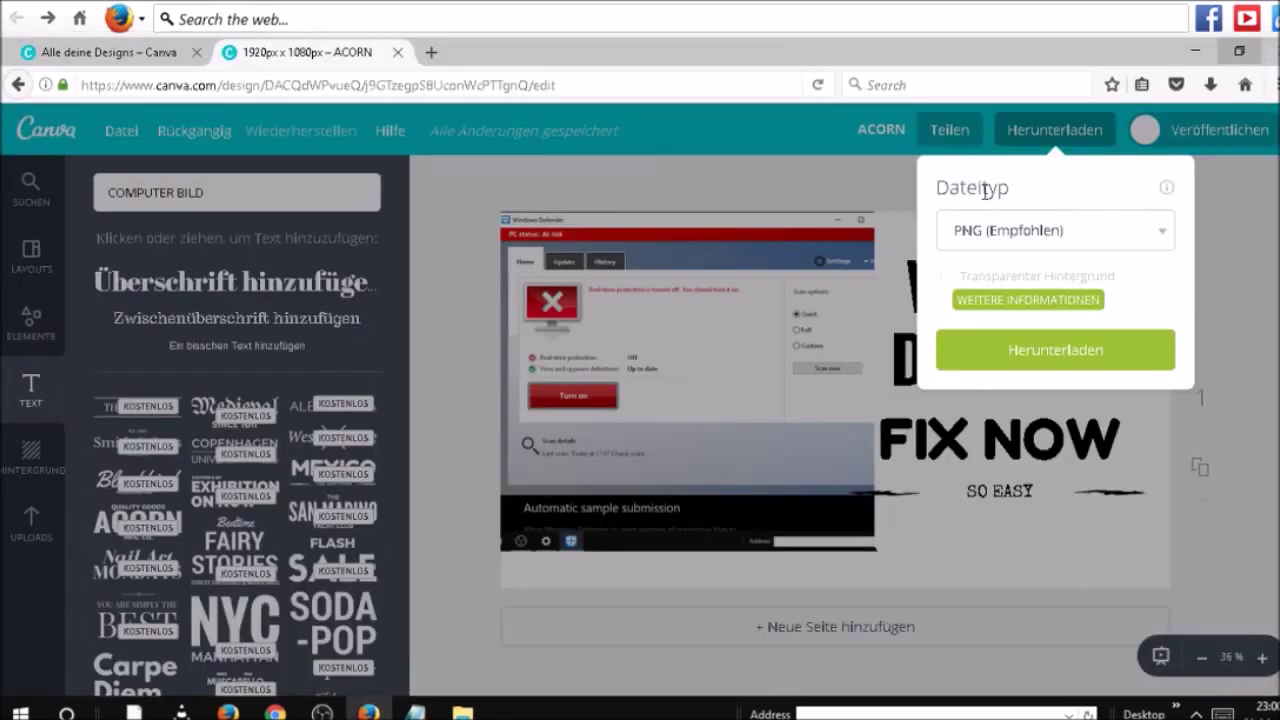
click(1206, 88)
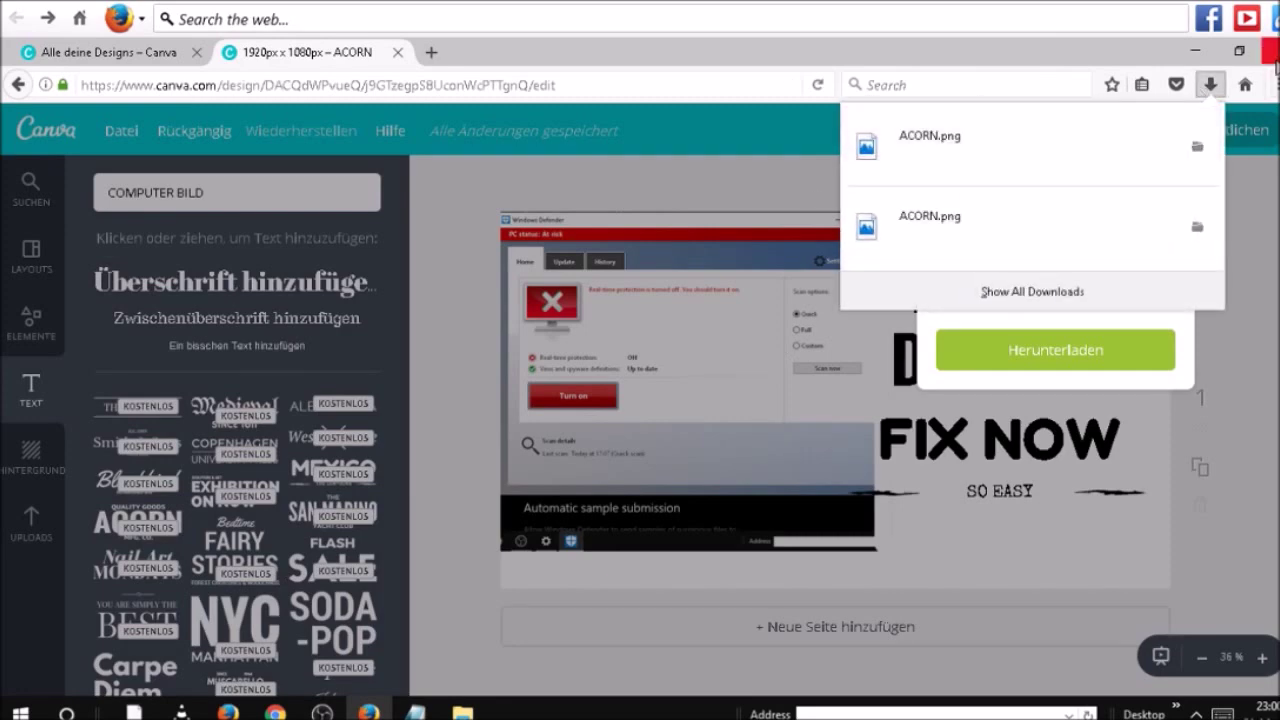
click(1193, 52)
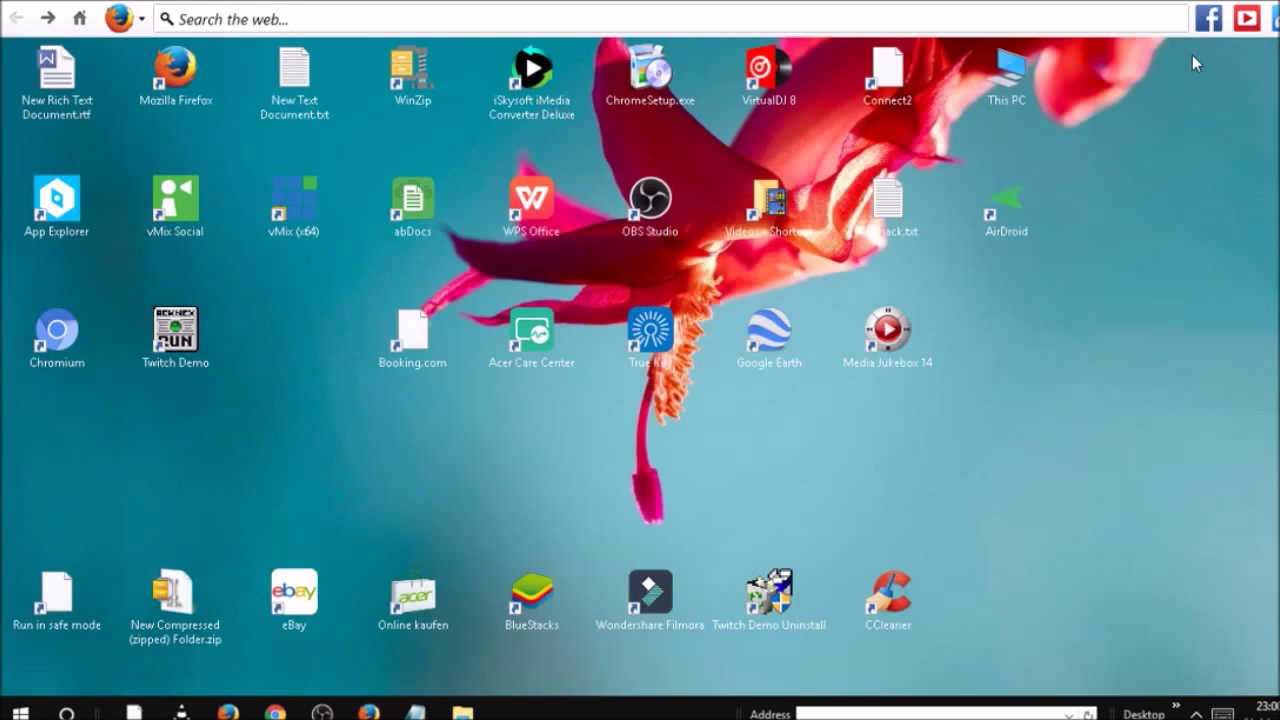
Step: Open the Saved Pictures folder in File Explorer, view the ACORN.png stored there, and close the image
mouse_move(462, 710)
click(425, 670)
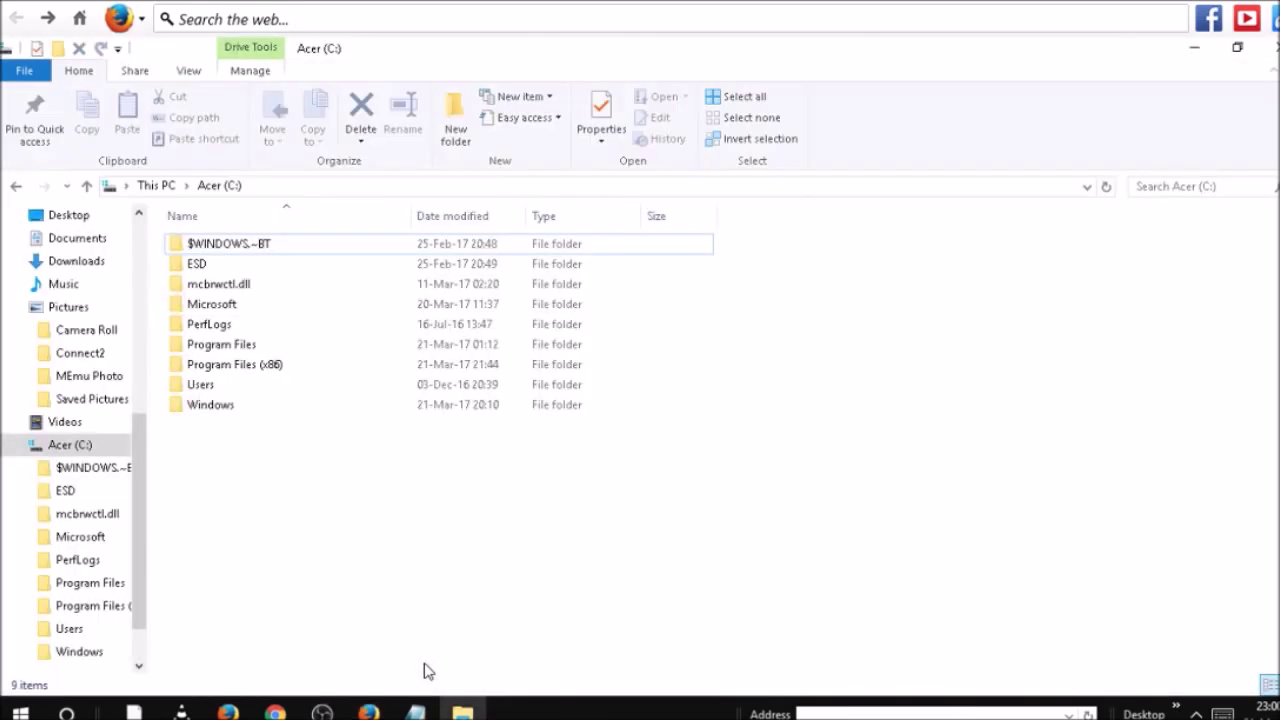
click(101, 400)
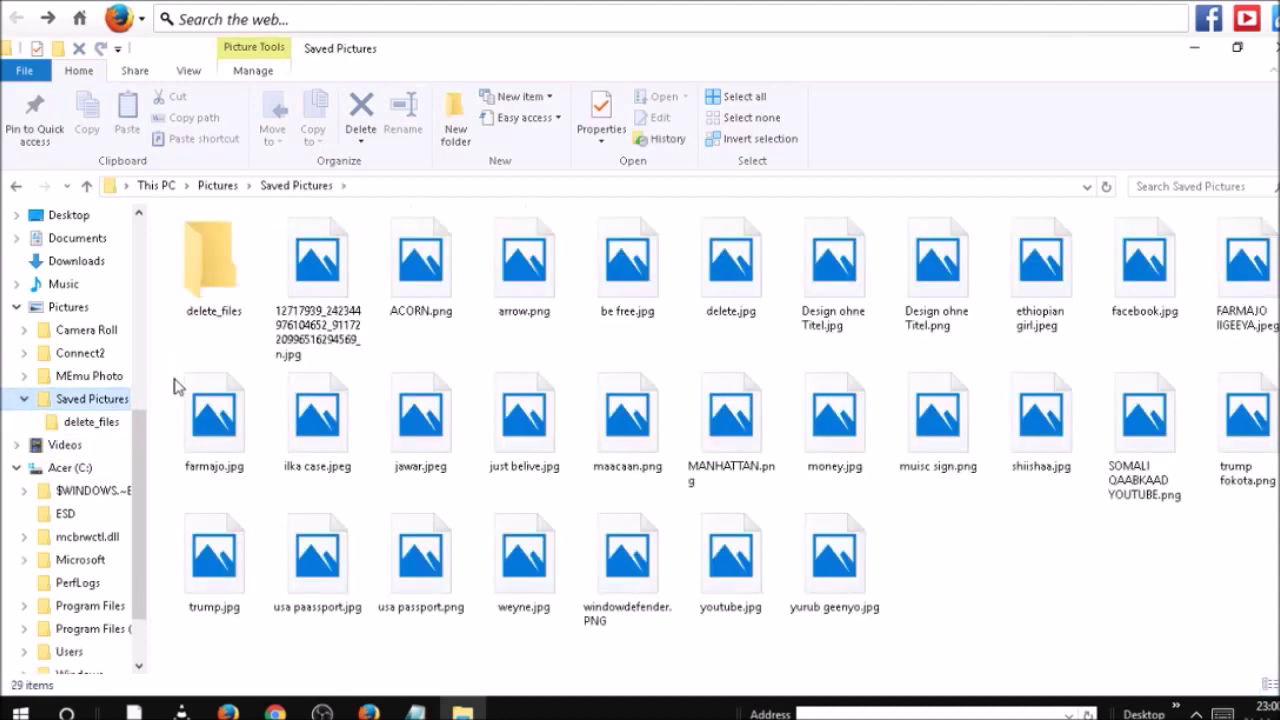
double_click(394, 286)
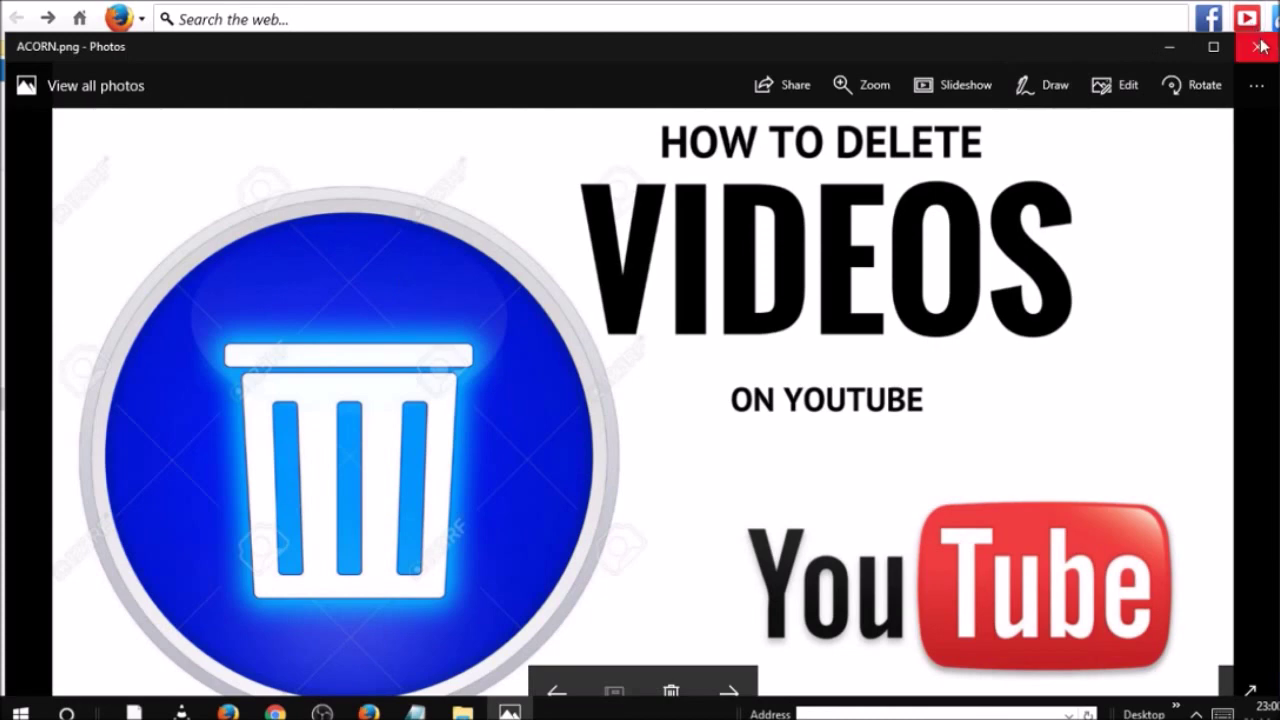
click(1257, 45)
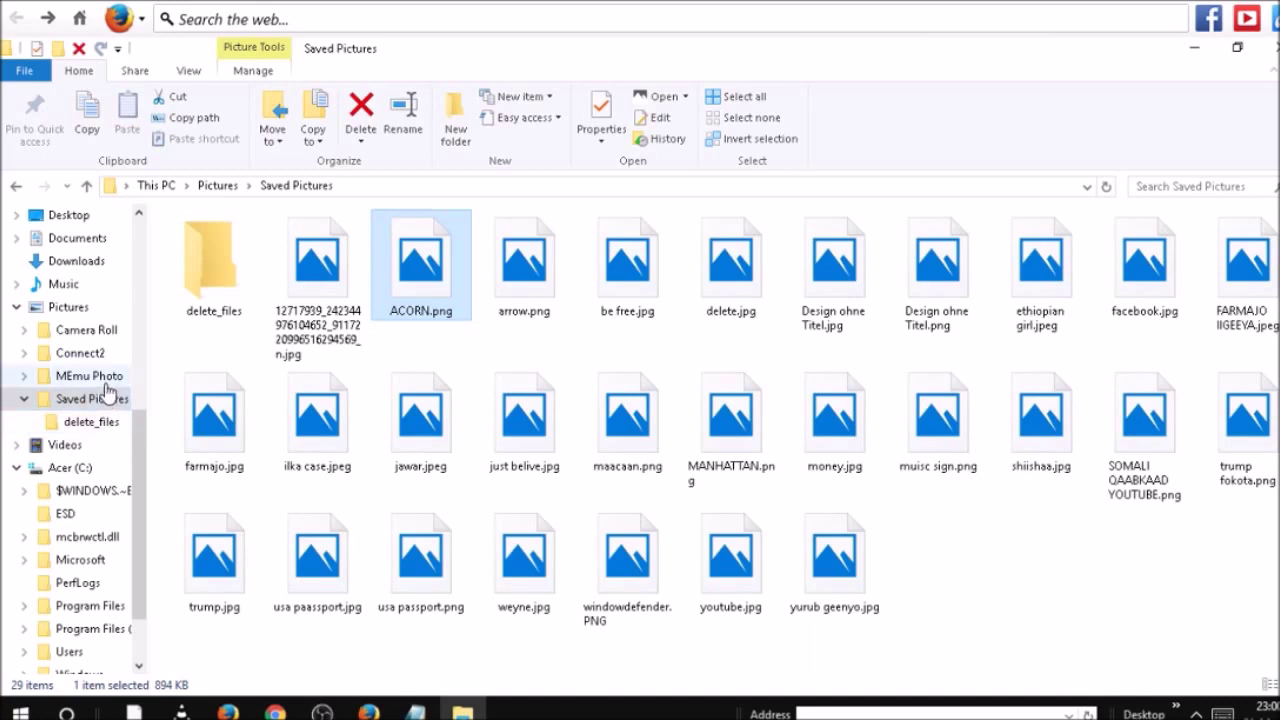
Step: Look through all files in the Pictures folder for the saved design
click(98, 310)
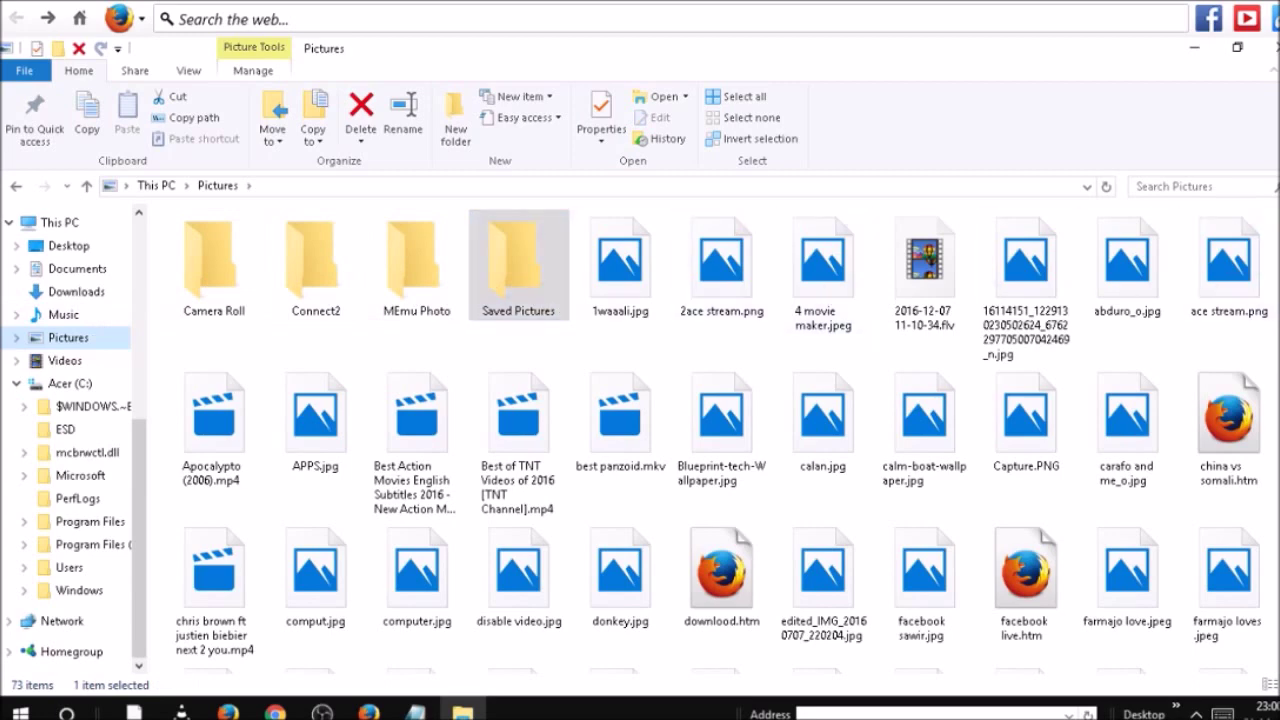
scroll(727, 439, down, 2)
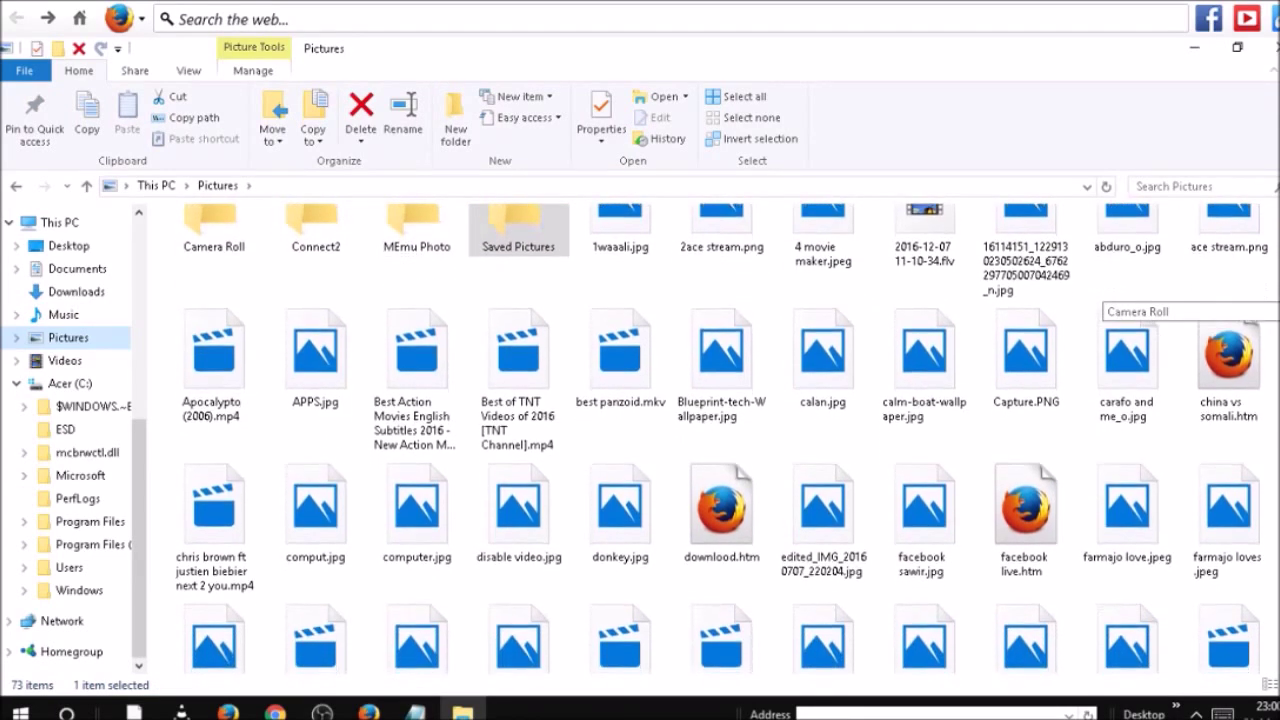
scroll(721, 439, down, 3)
scroll(721, 439, down, 3)
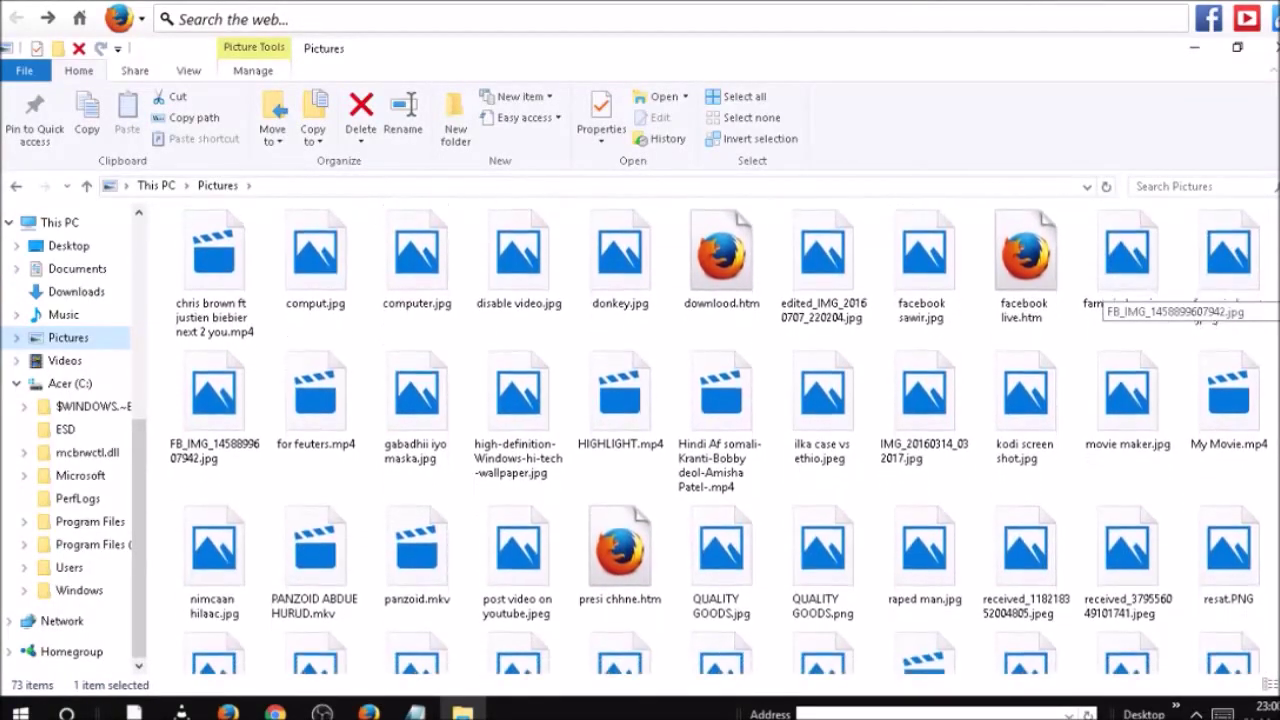
scroll(721, 439, down, 6)
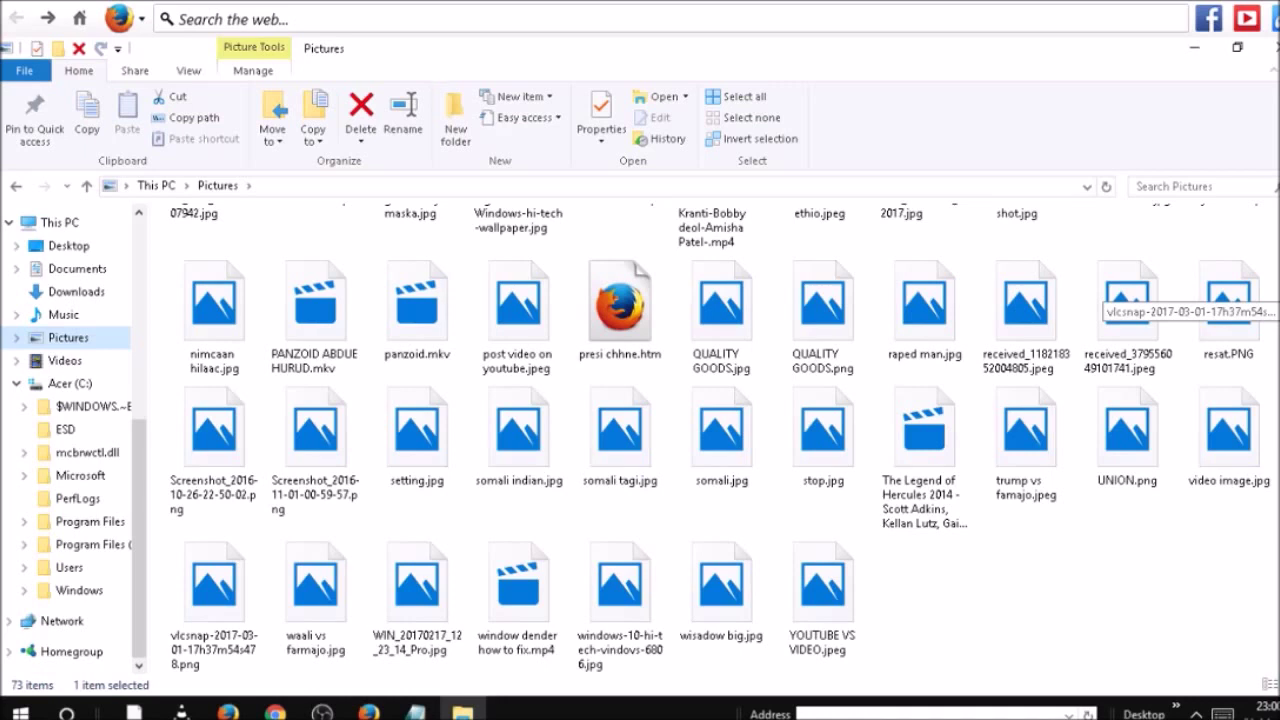
scroll(1120, 290, up, 10)
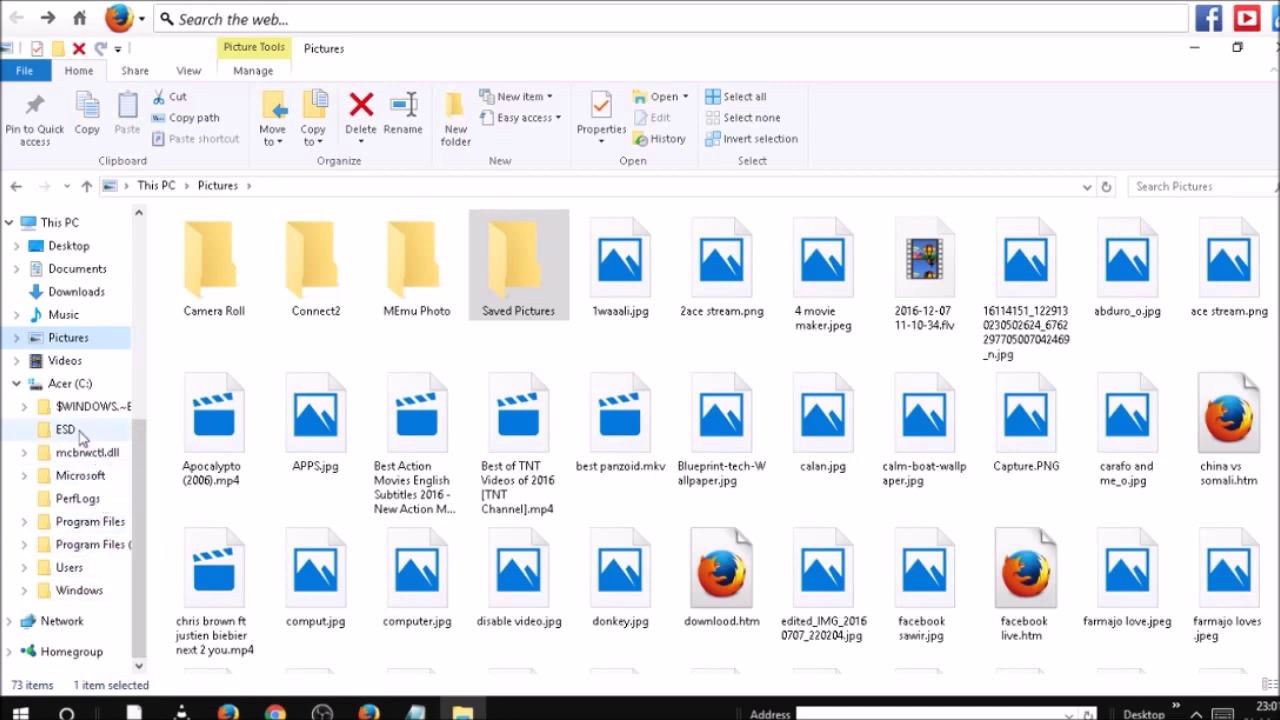
Step: Open the Downloads folder and select ACORN.png
click(97, 341)
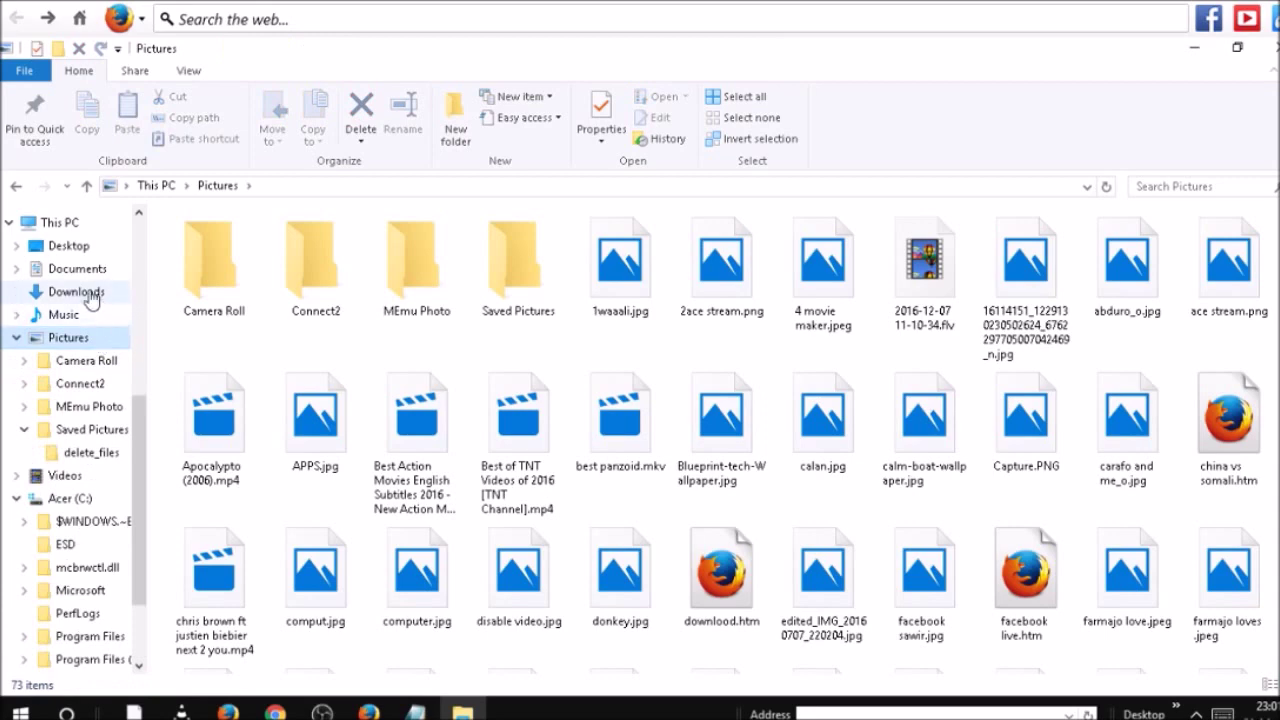
click(90, 296)
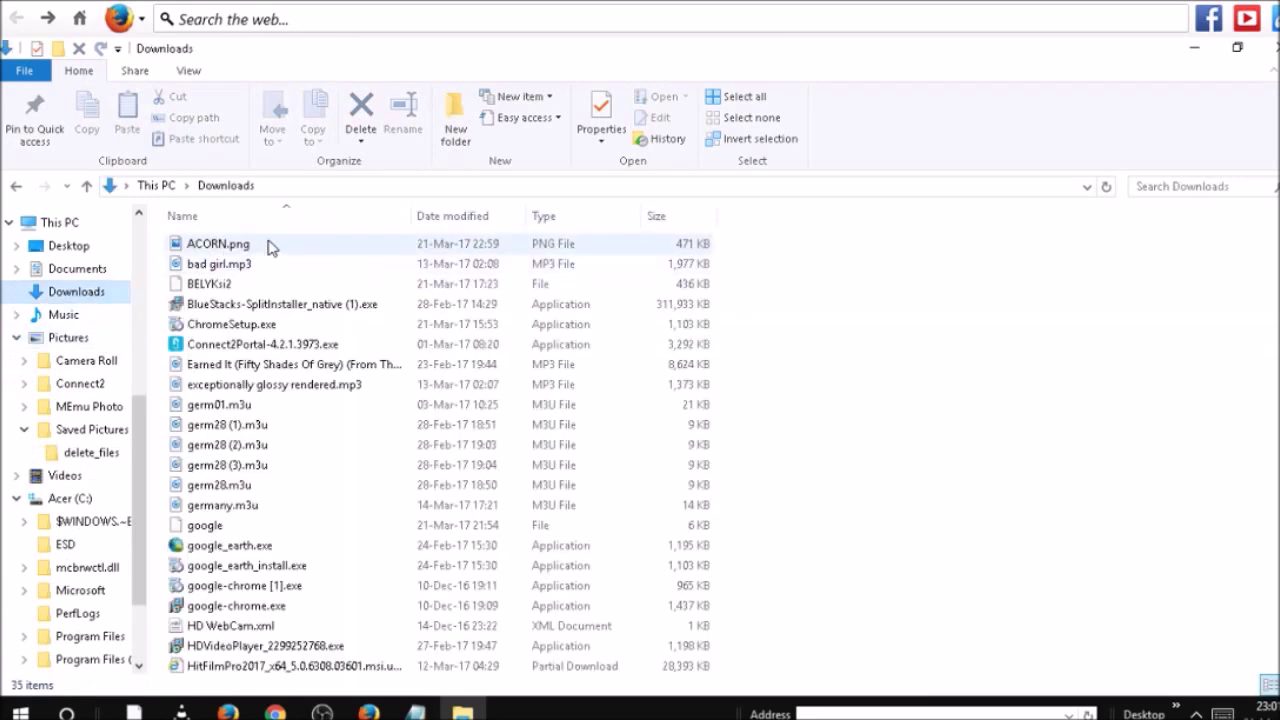
click(268, 247)
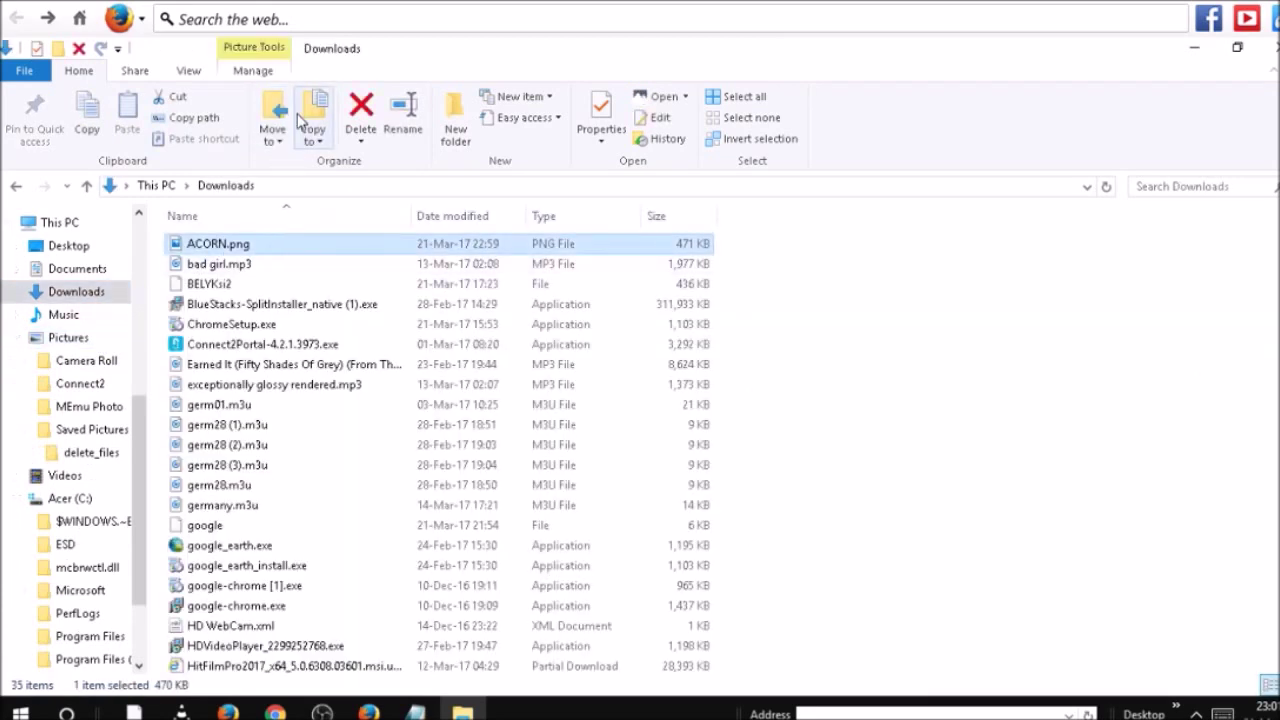
Step: Move ACORN.png from the Downloads folder to the Pictures folder
click(276, 118)
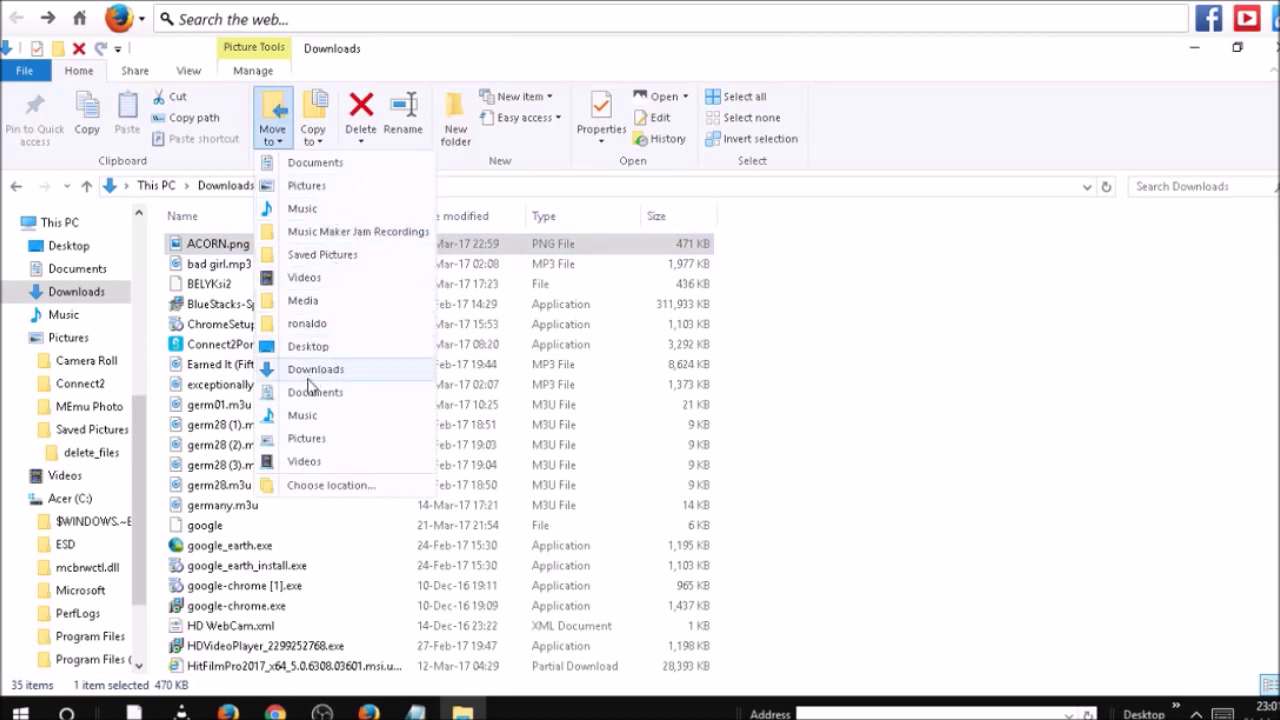
click(307, 185)
click(340, 187)
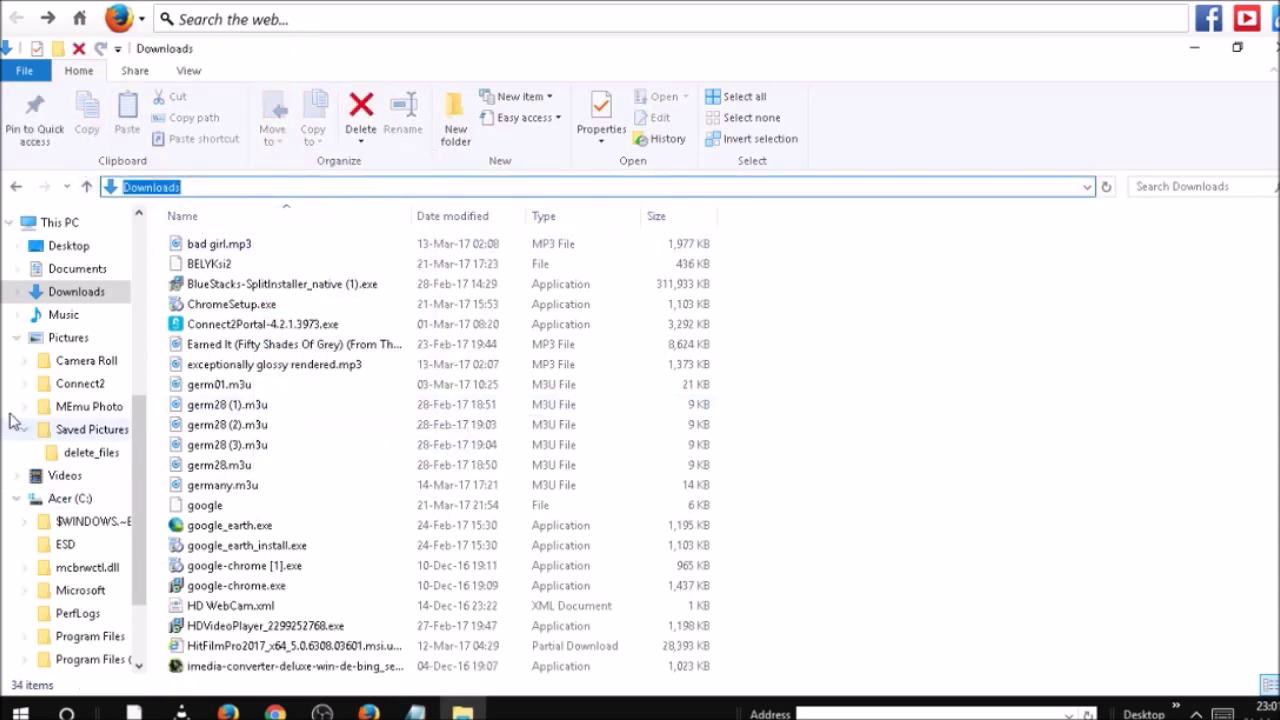
Step: Open the Pictures folder, view ACORN.png there, and close both the image and File Explorer
click(93, 338)
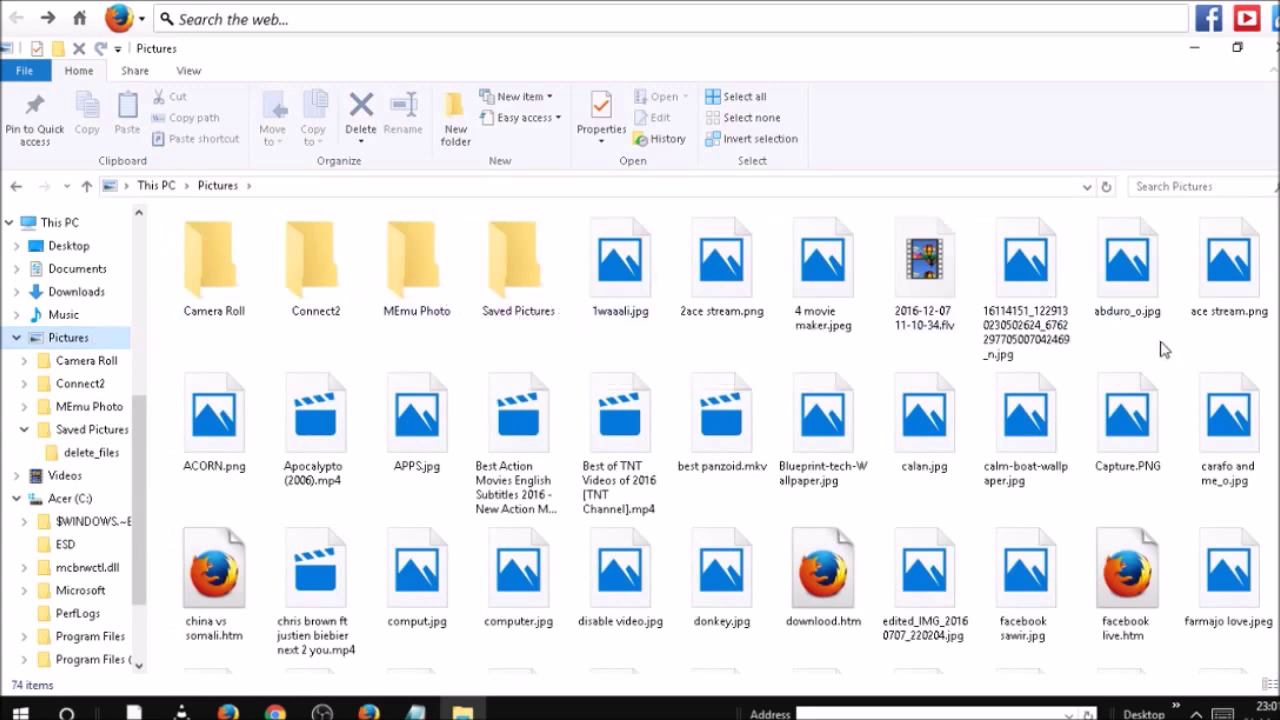
scroll(1100, 345, down, 1)
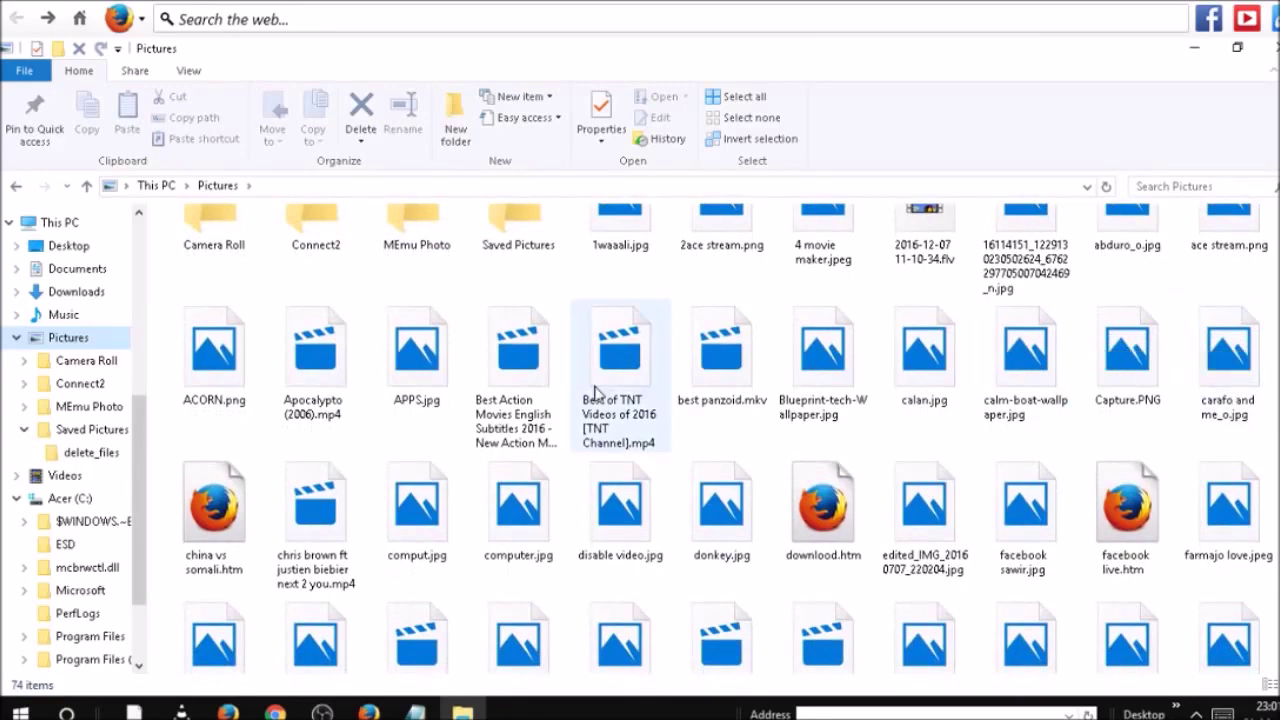
click(200, 378)
double_click(200, 378)
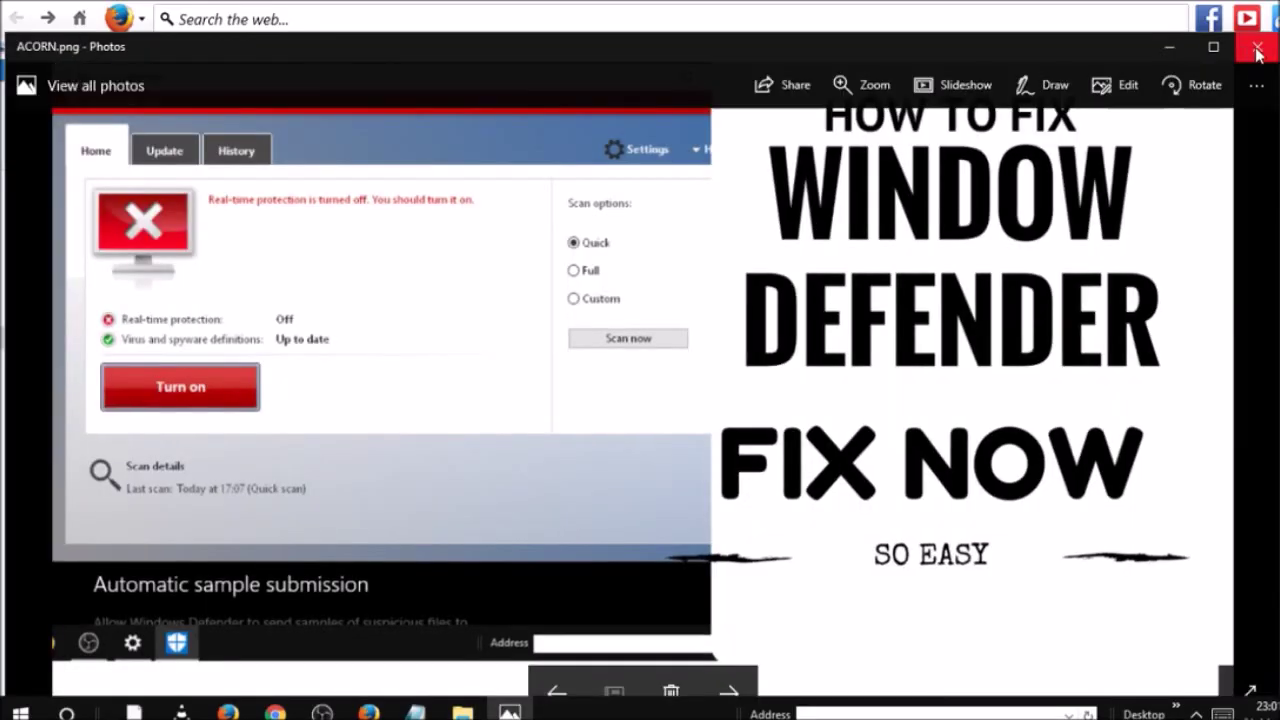
click(1257, 46)
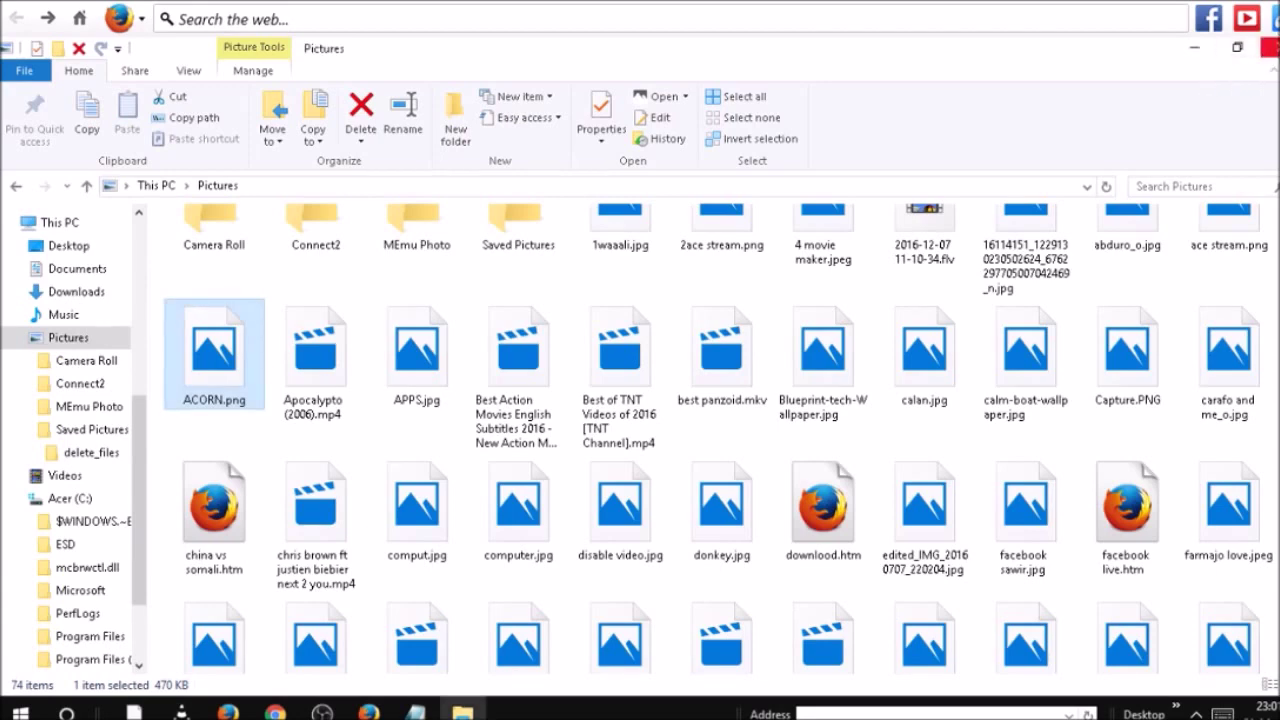
click(1272, 47)
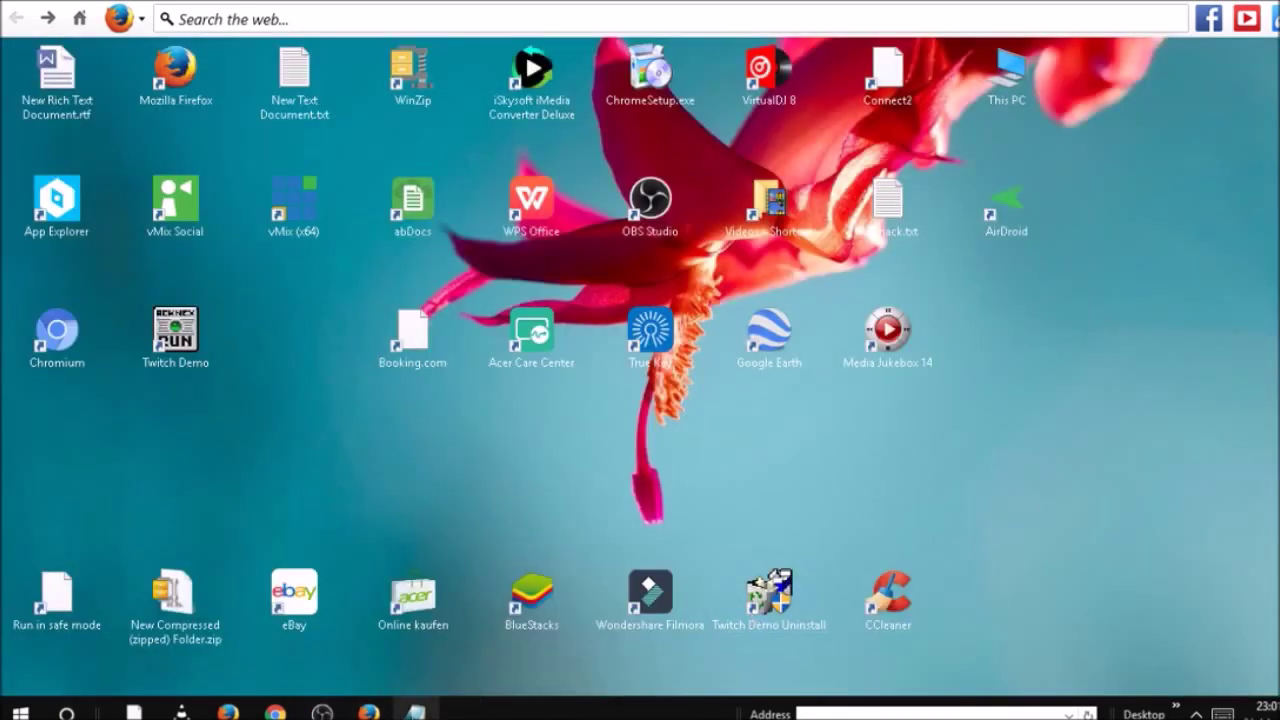
Step: Switch to the Notepad notes and add a new line reading "8. NOW GUYS AFTER WE SAVE OUR PICTURE NOW"
mouse_move(416, 712)
click(442, 662)
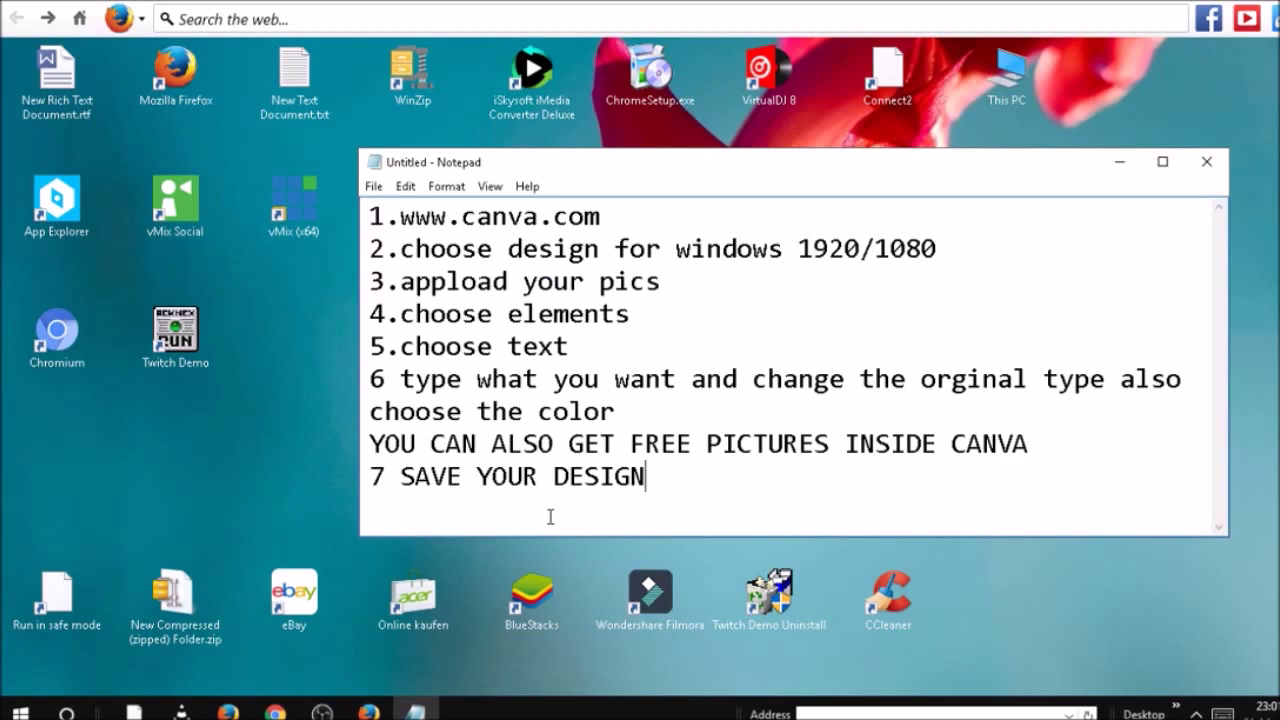
key(Return)
text(8. N)
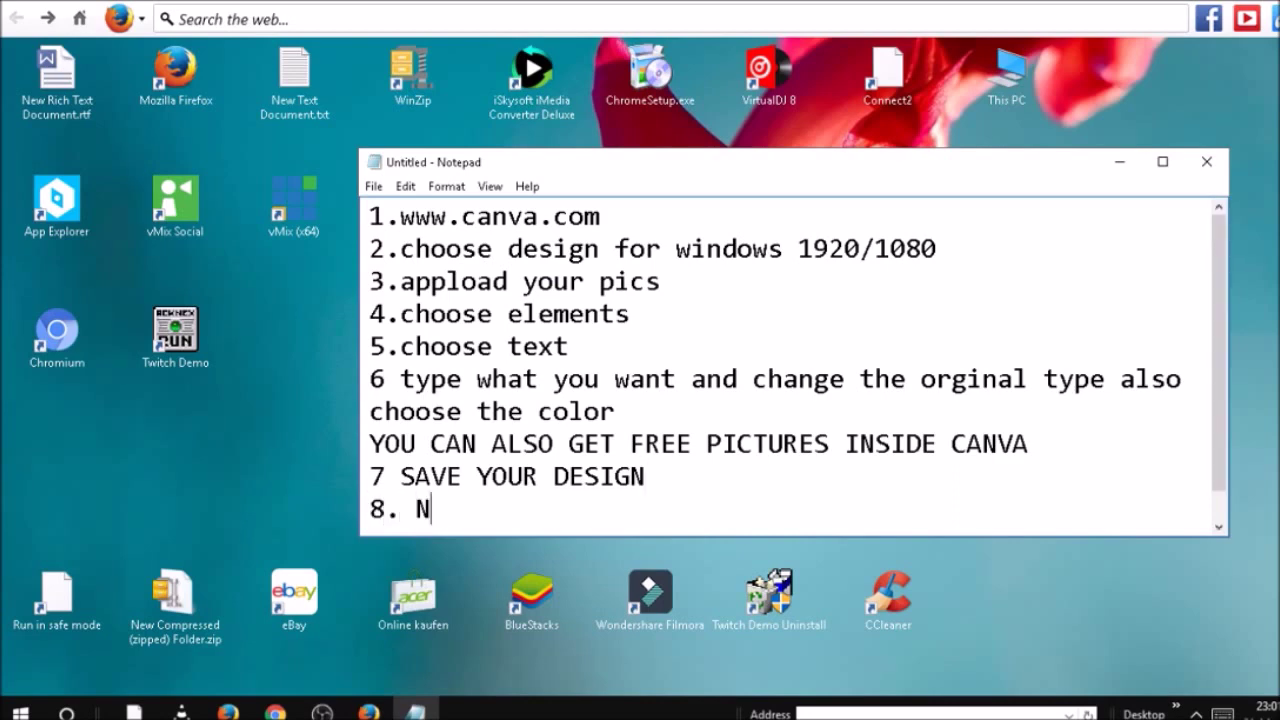
text(OW GUYS A)
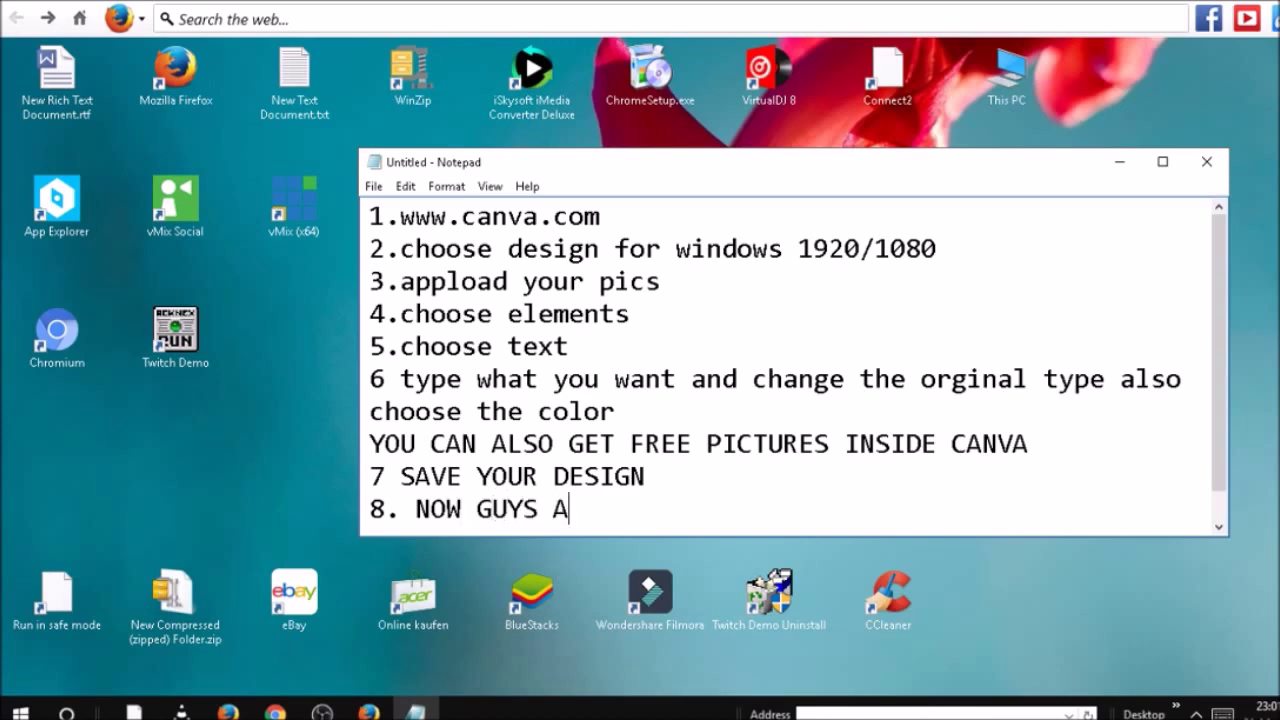
text(FTER WE )
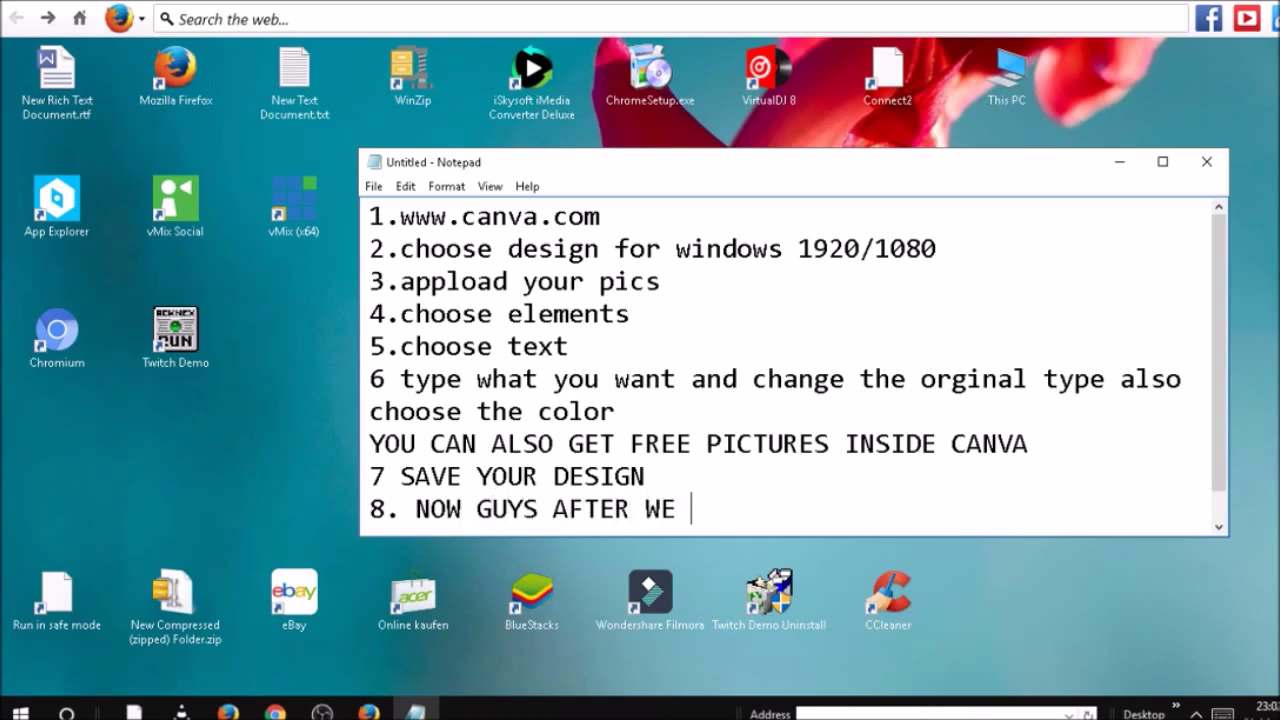
text(SAVE OI)
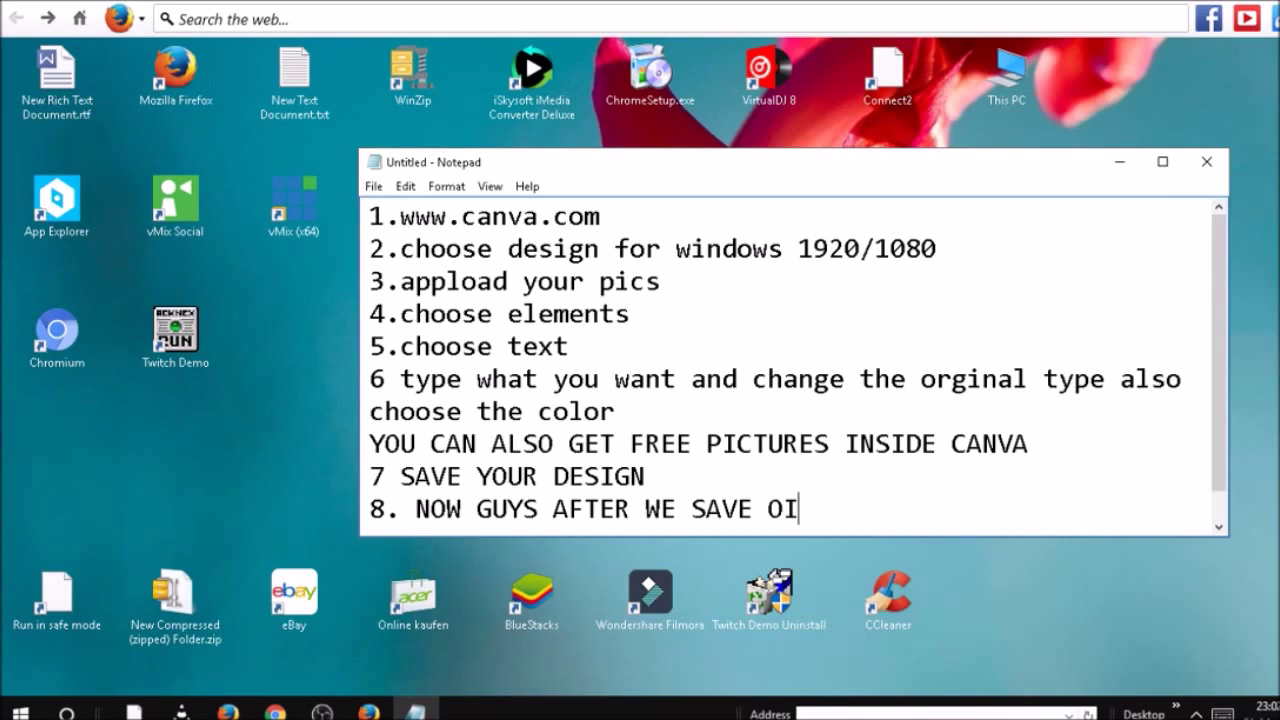
key(BackSpace)
text(OUR)
key(BackSpace)
key(BackSpace)
key(BackSpace)
text(UR PIC)
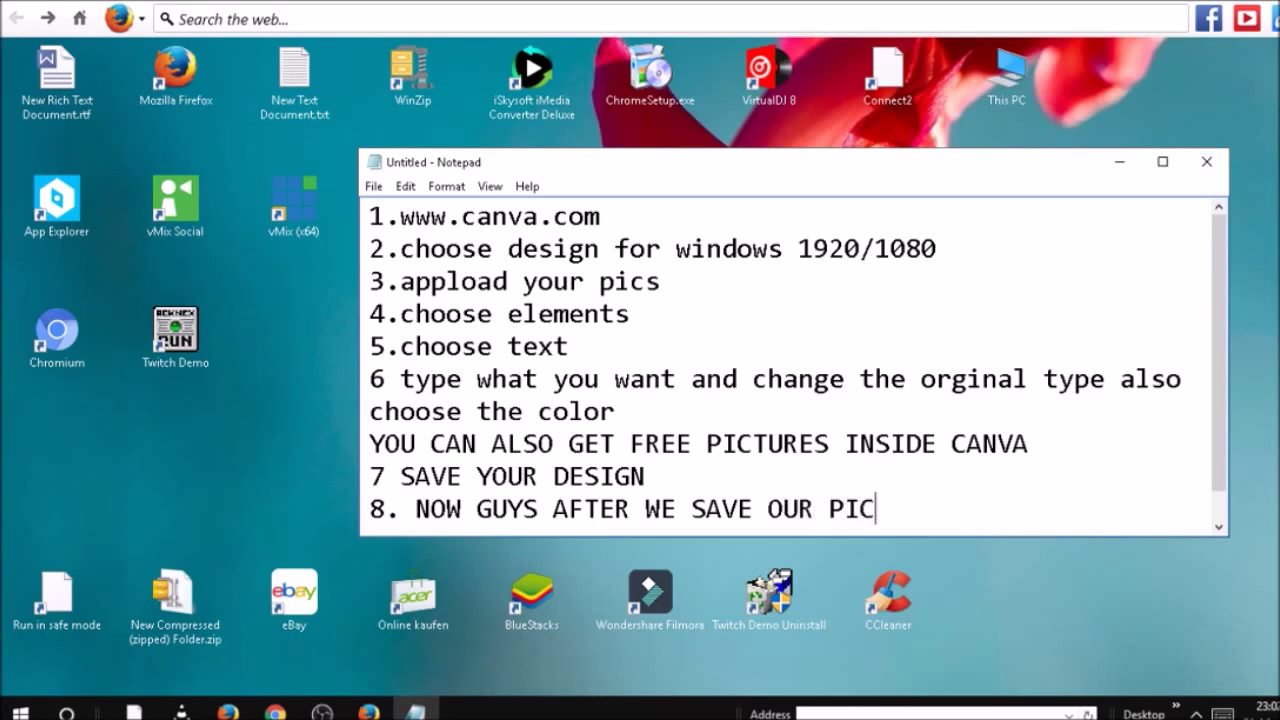
text(TURE NOW )
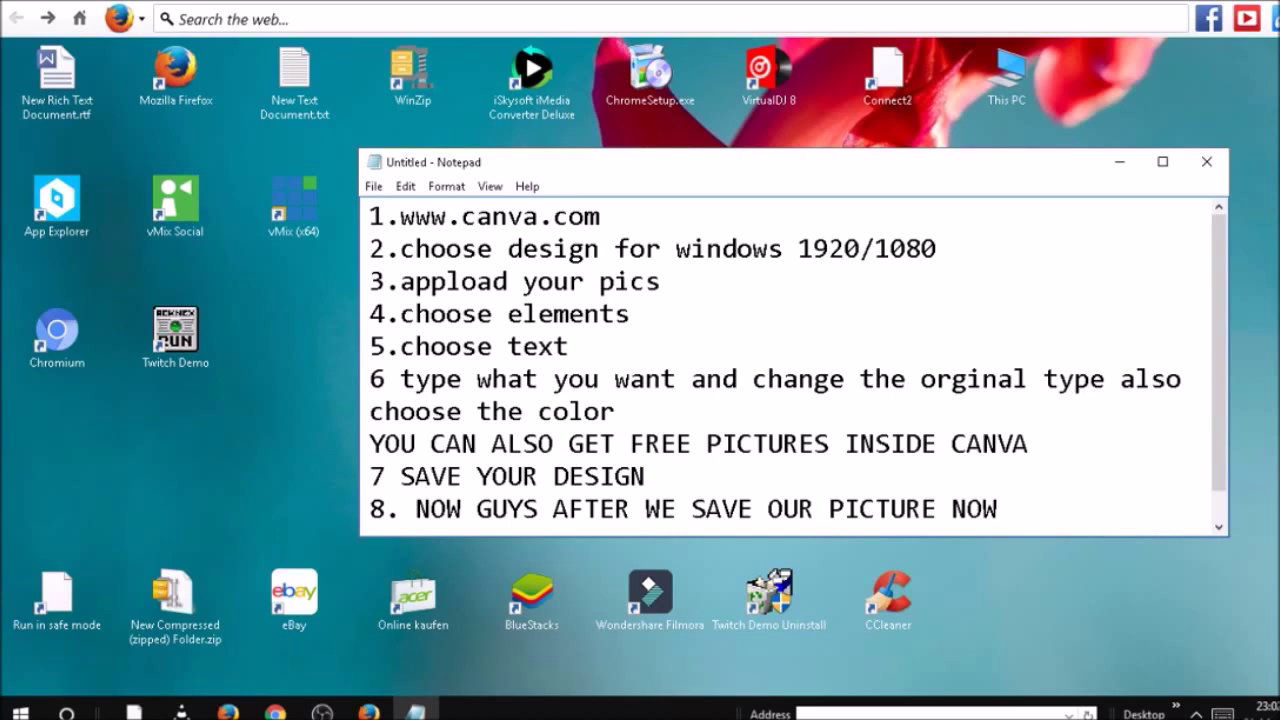
Step: Continue note 8 in capitals with "JUST OPEN YOUR YOUTUBE VIDEO TO POST THUMBNAILS"
text(JUST )
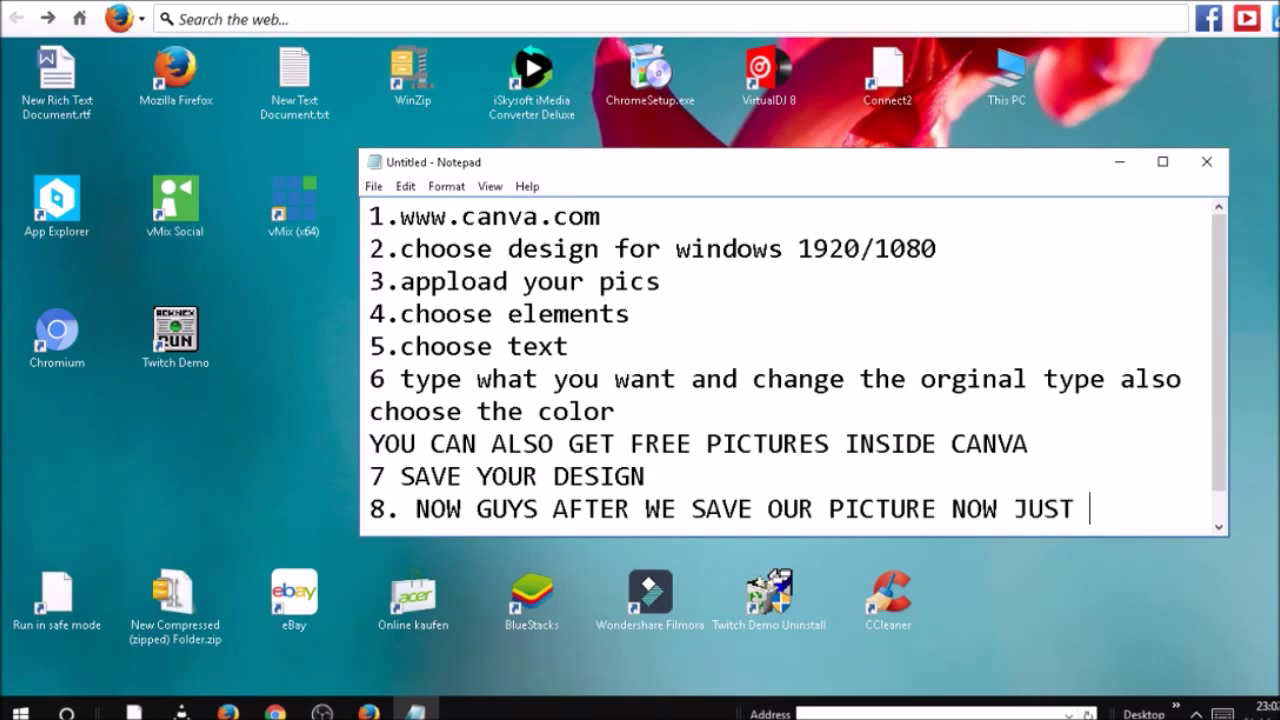
text(OPEN Y)
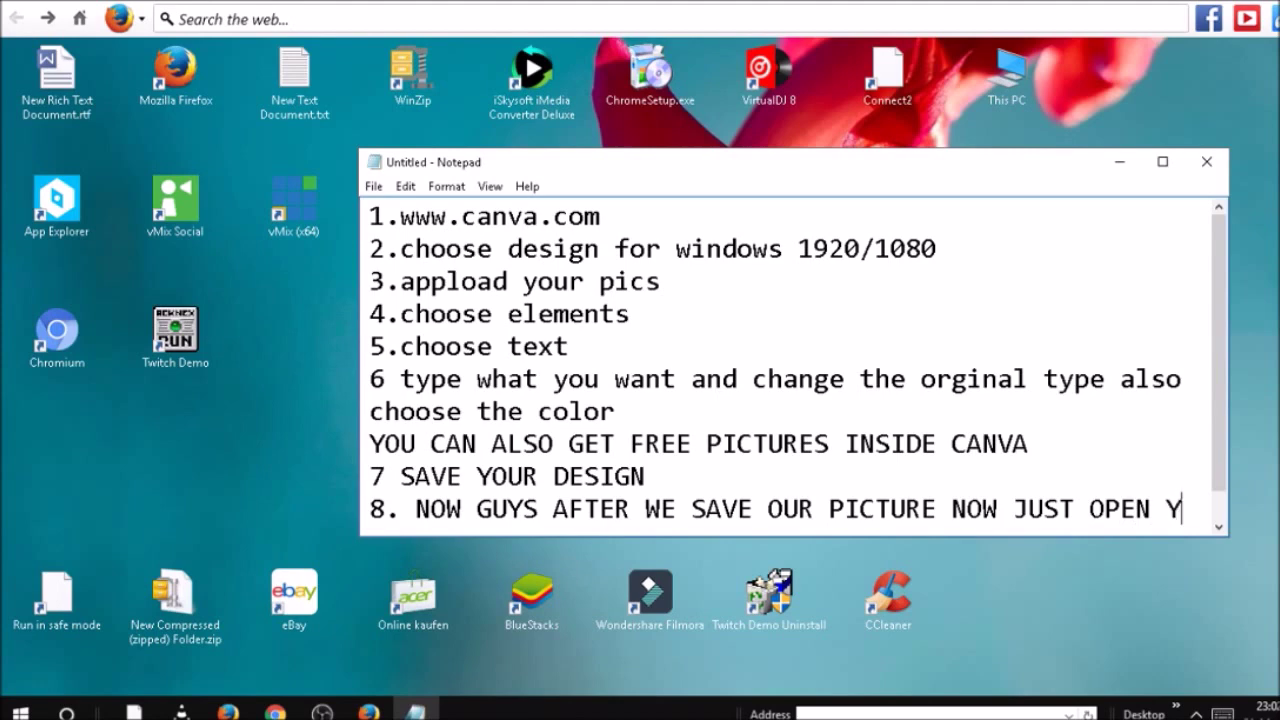
text(OUR YOU)
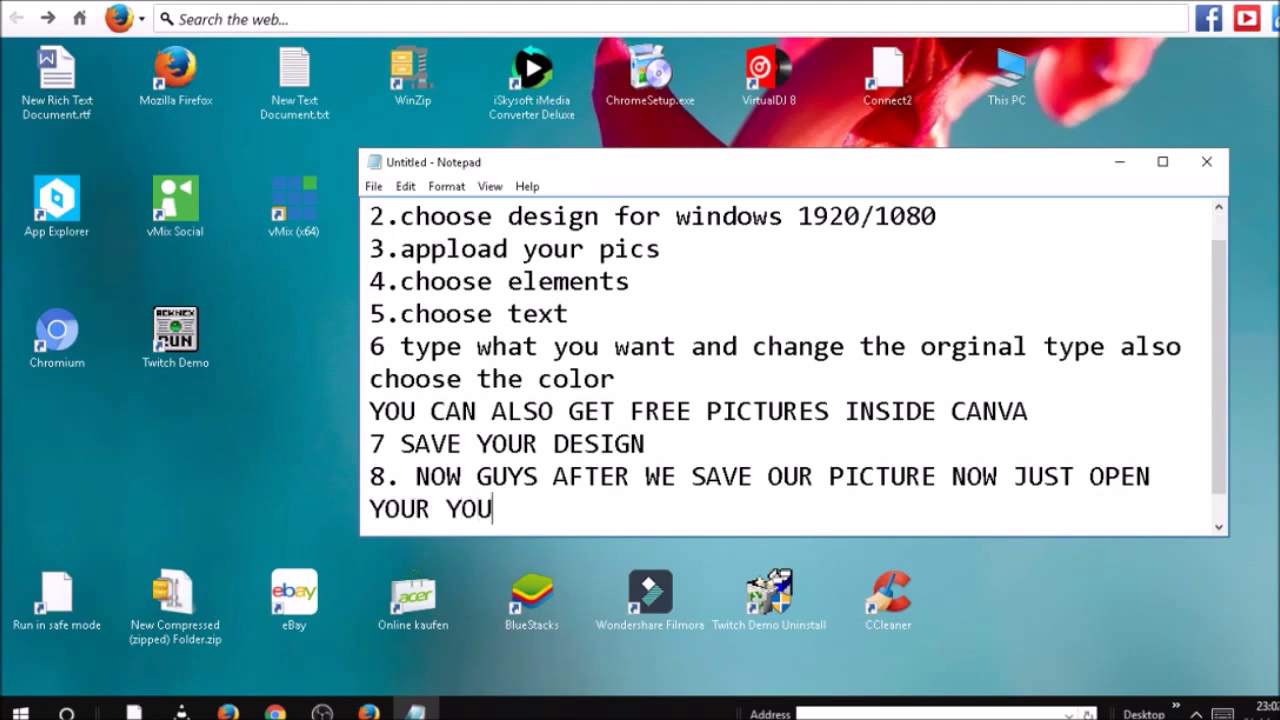
text(TUBE V)
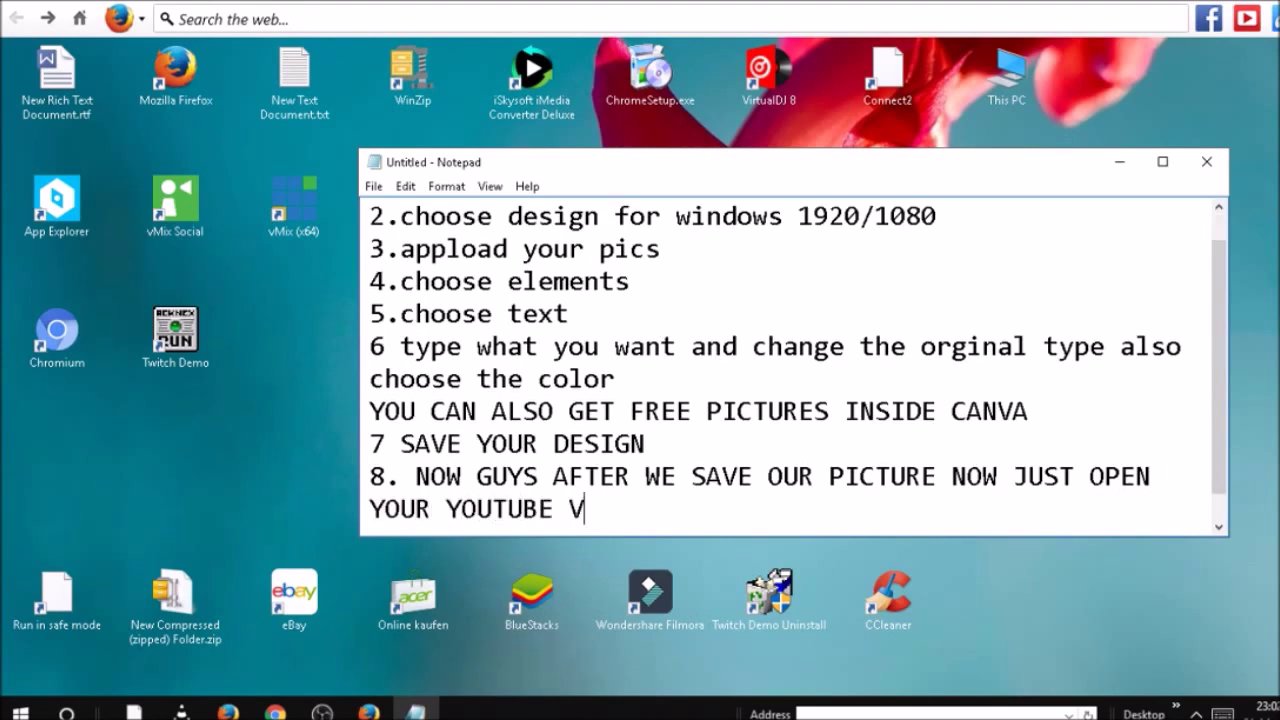
text(IDEO TU)
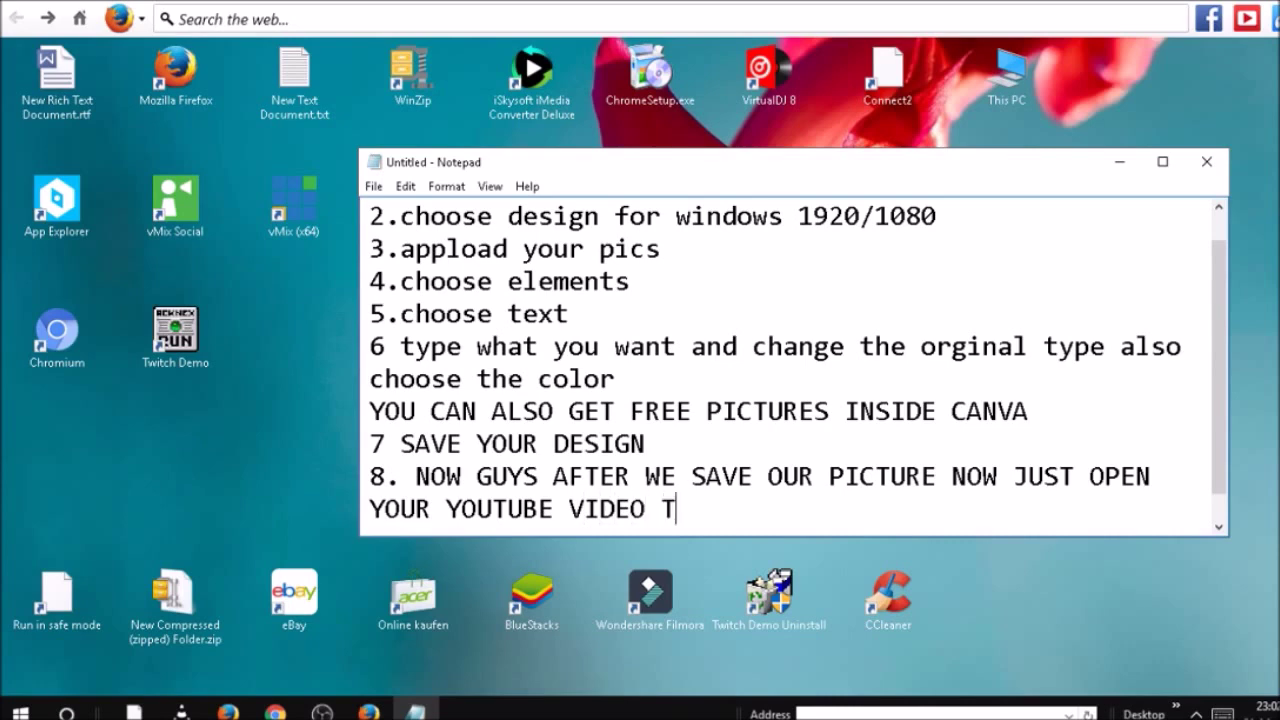
key(BackSpace)
key(BackSpace)
text(O)
key(BackSpace)
key(BackSpace)
text(TO POST THU)
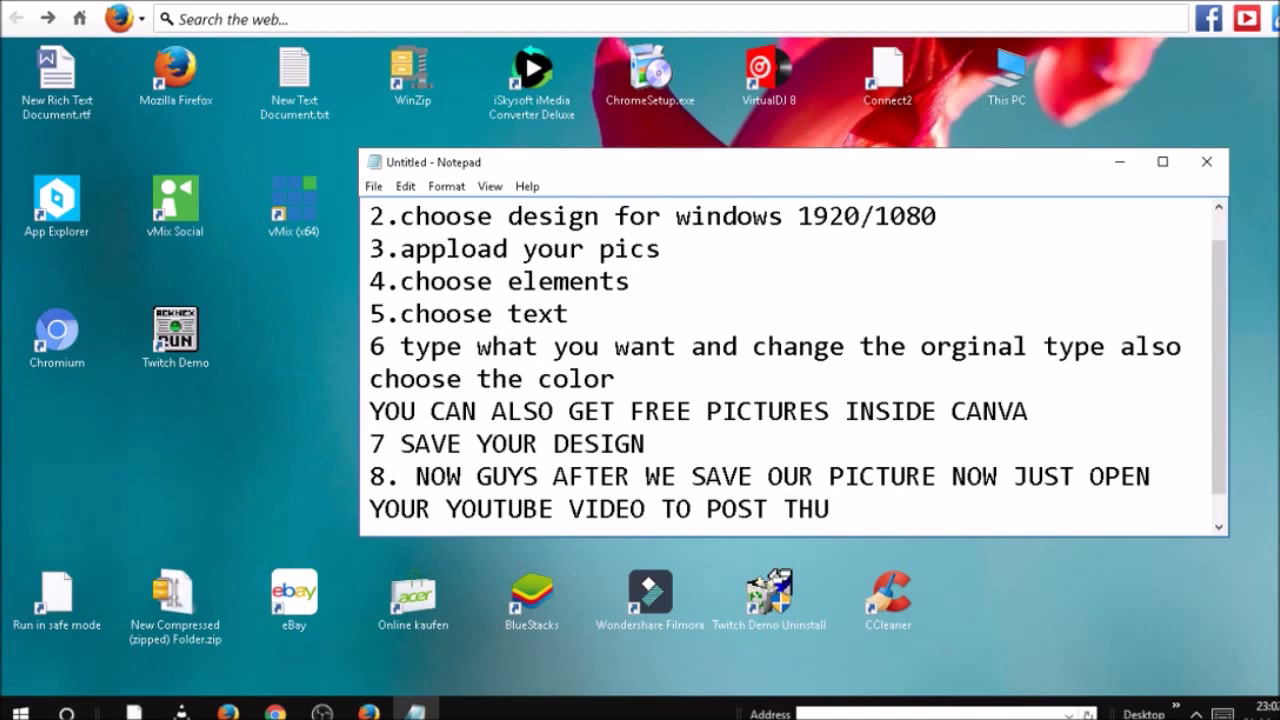
text(U)
key(BackSpace)
text(MB NAIL)
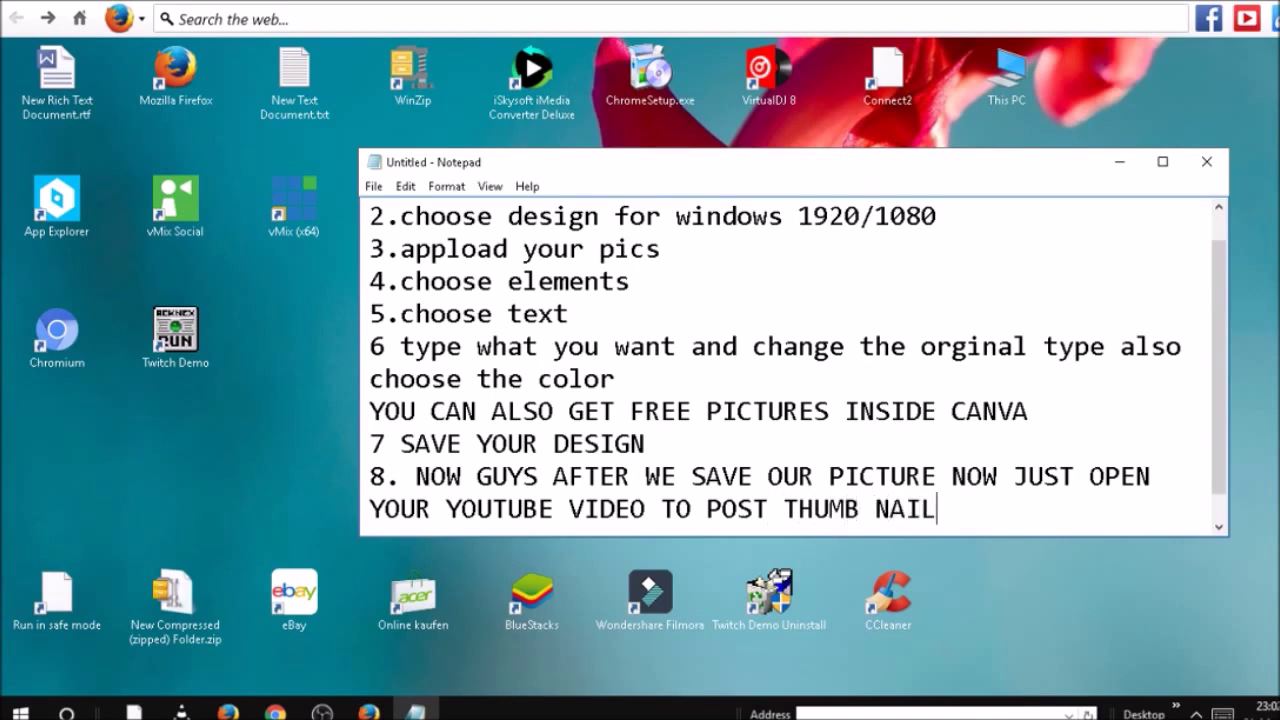
key(BackSpace)
key(BackSpace)
key(BackSpace)
key(BackSpace)
key(BackSpace)
text(NAILS)
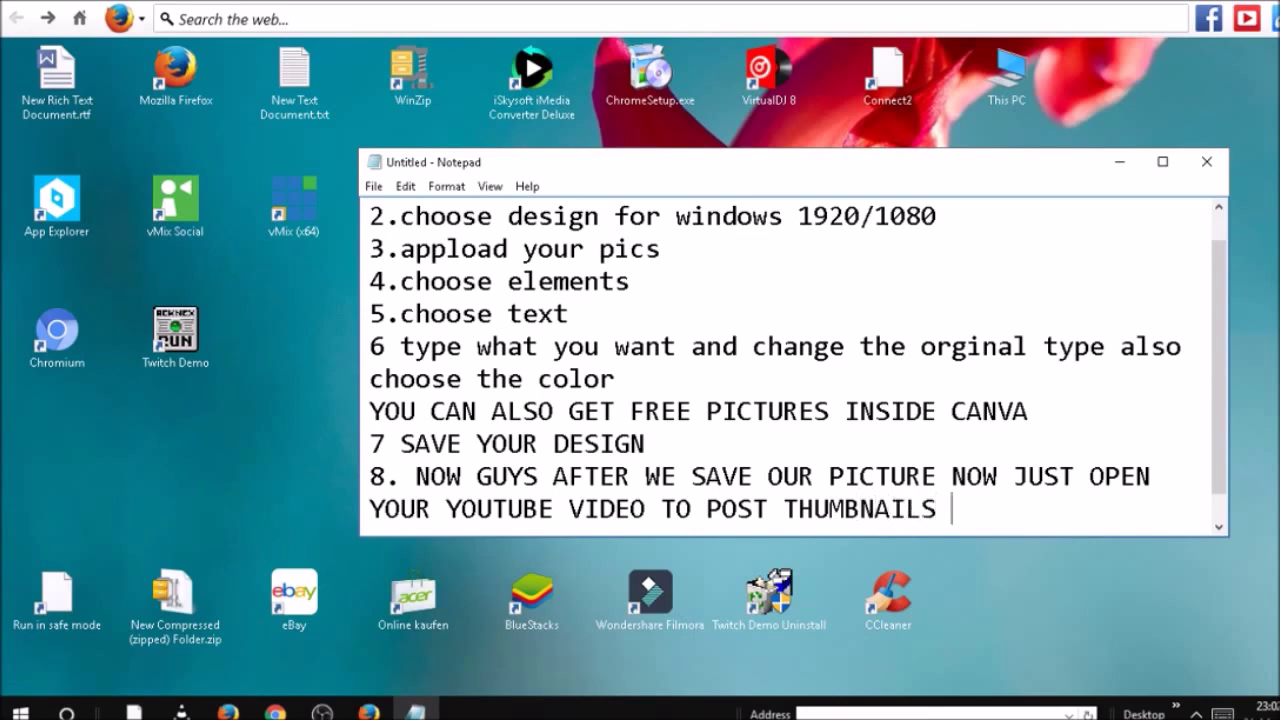
Step: Finish note 8 in lowercase with "design that we make ready lets go to youtube" and minimize Notepad
key(Caps_Lock)
text(design t)
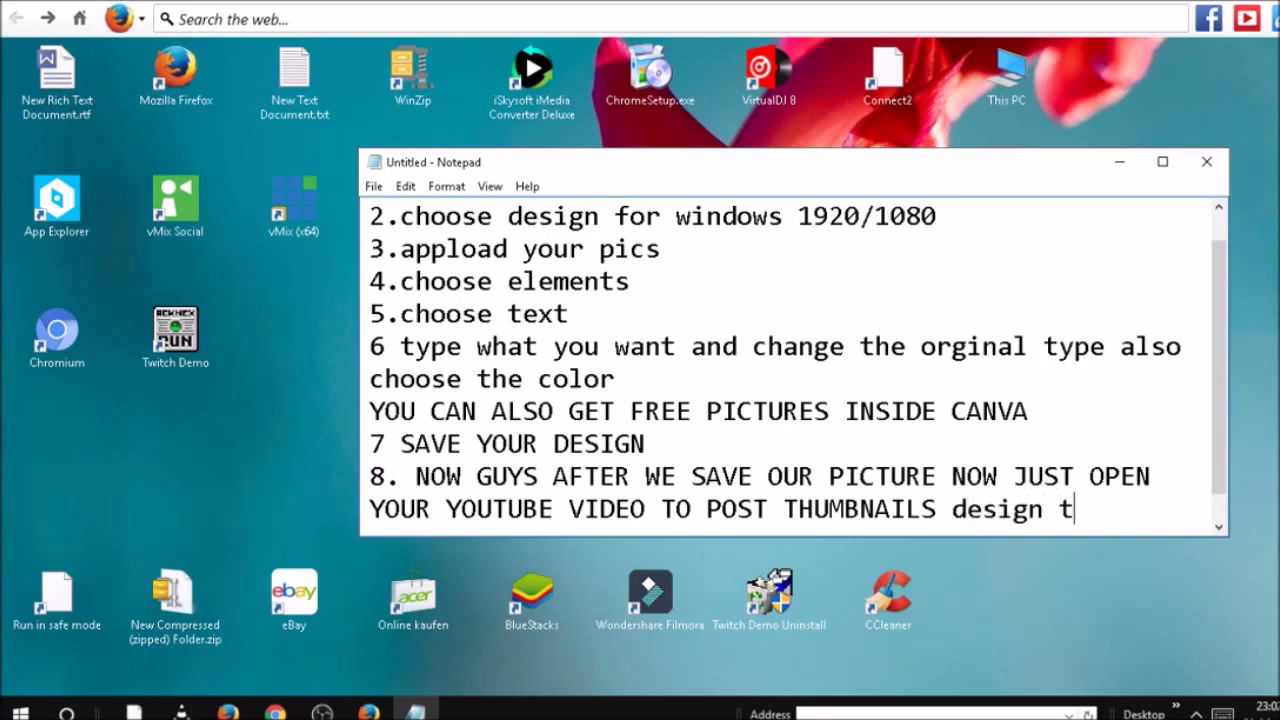
text(hat we)
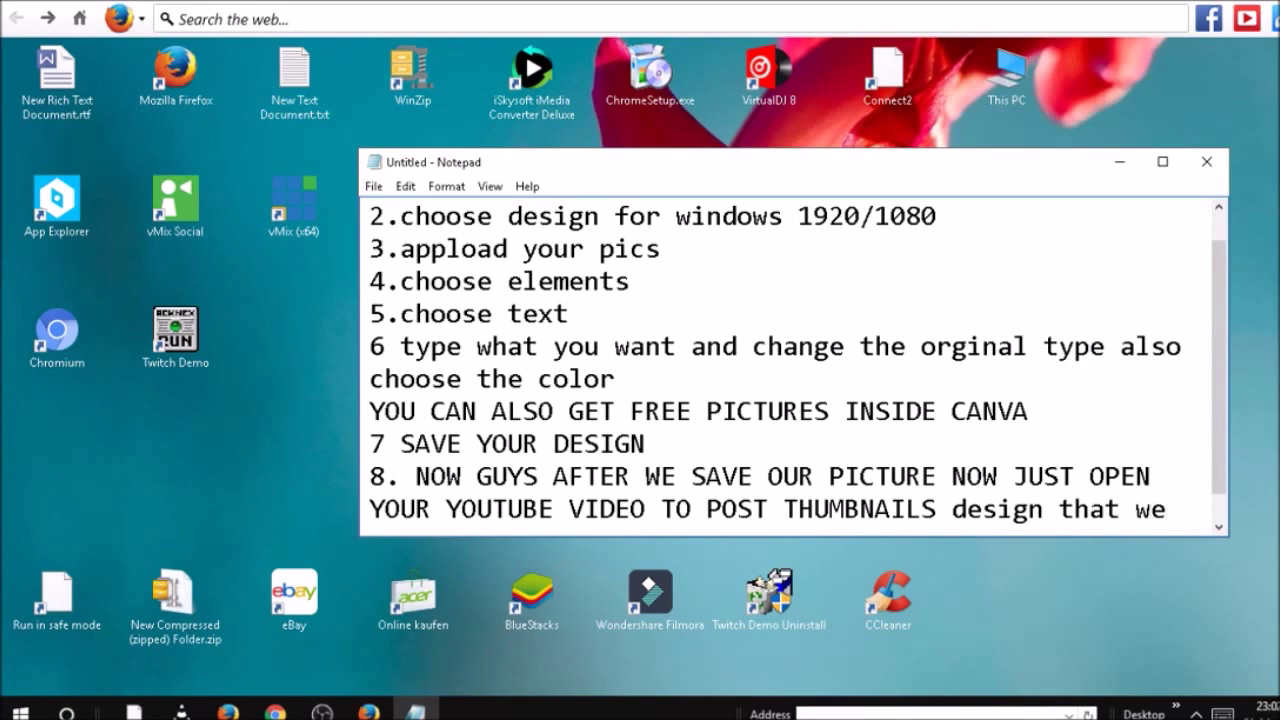
text( mak)
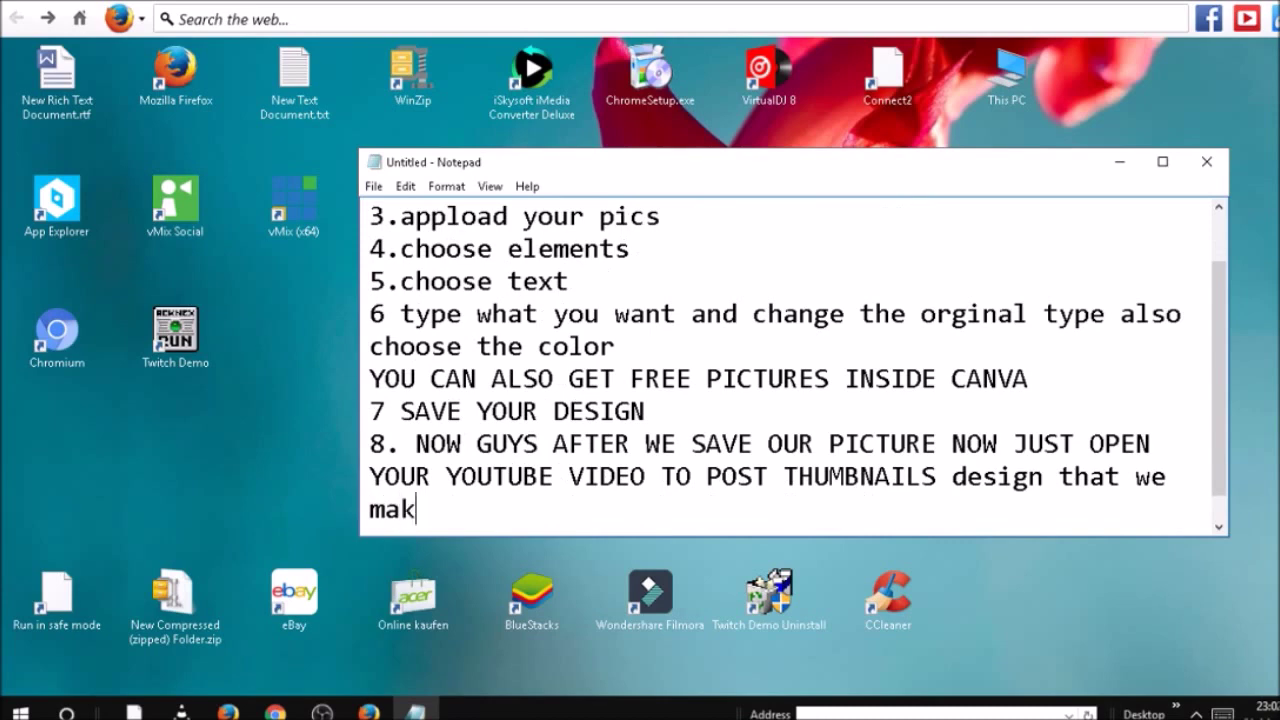
text(e ready l)
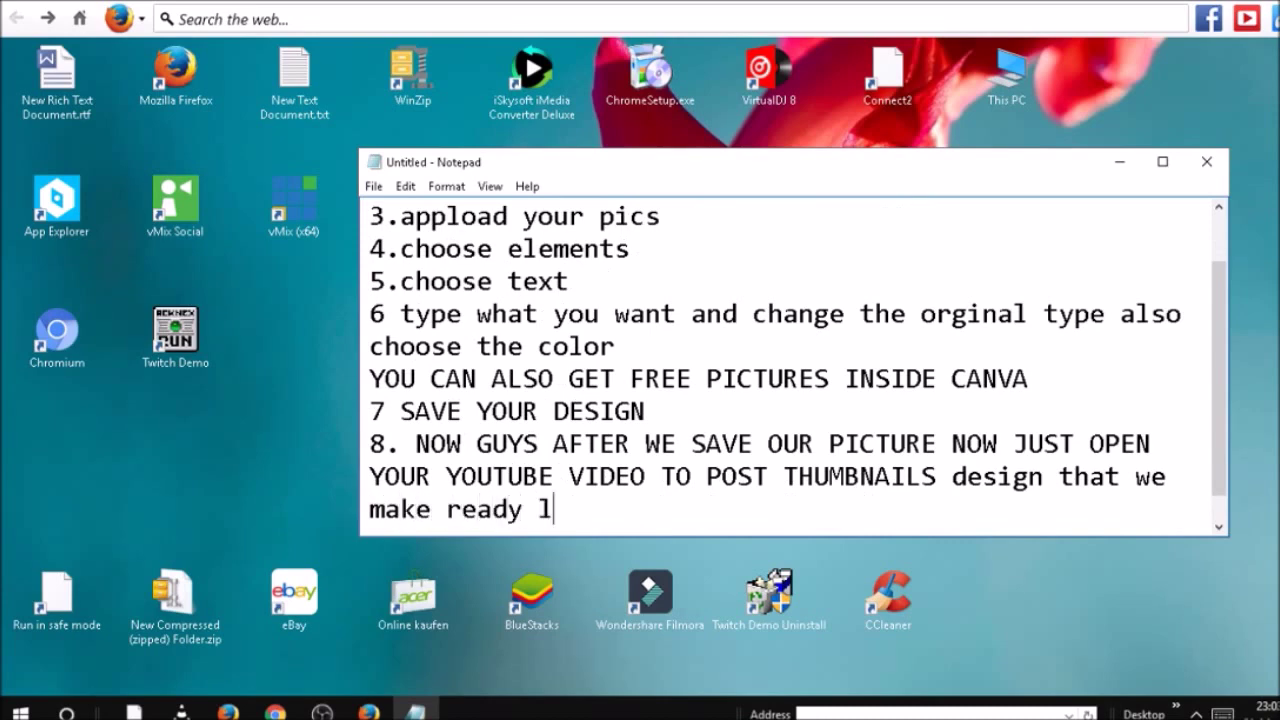
text(ets g)
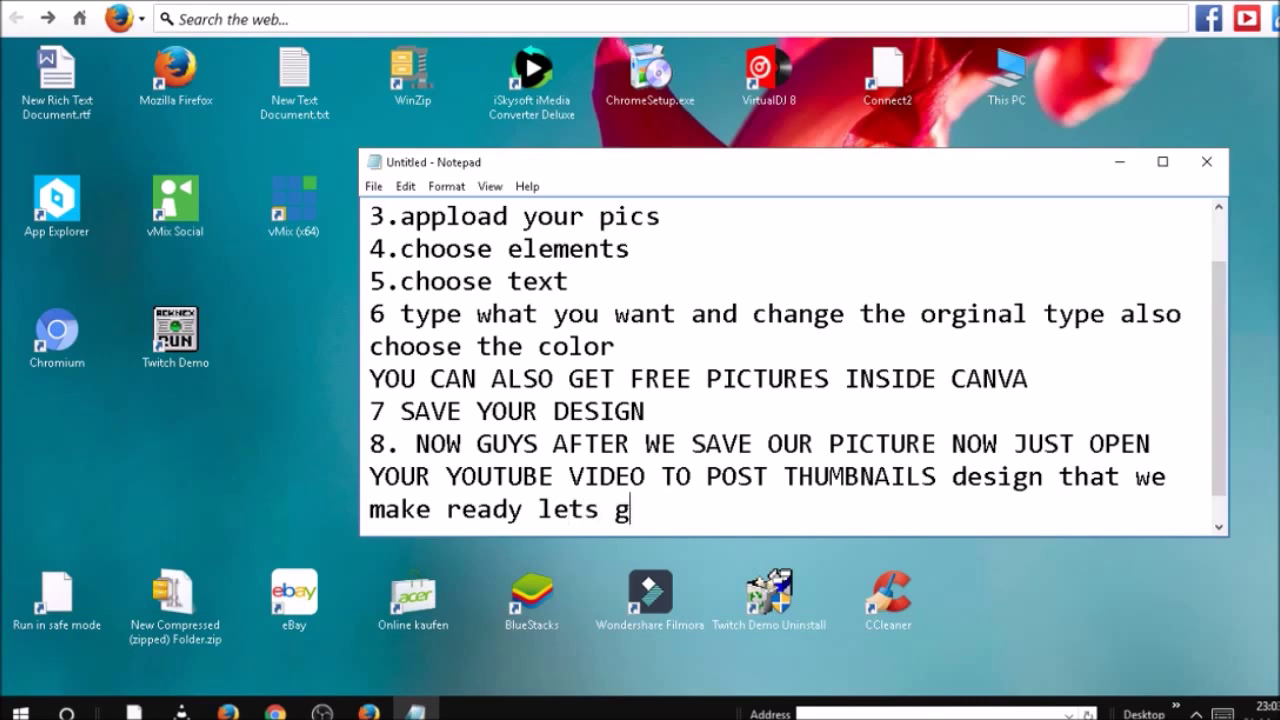
text(o to youtube)
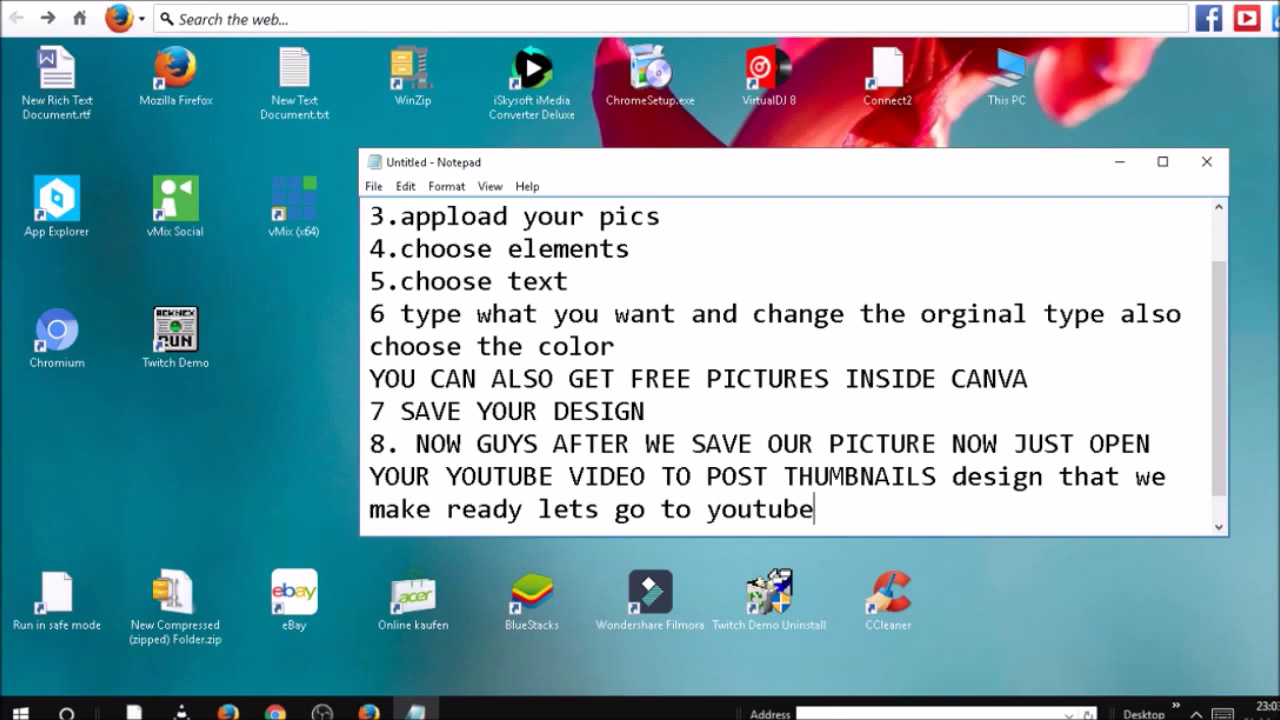
click(1123, 166)
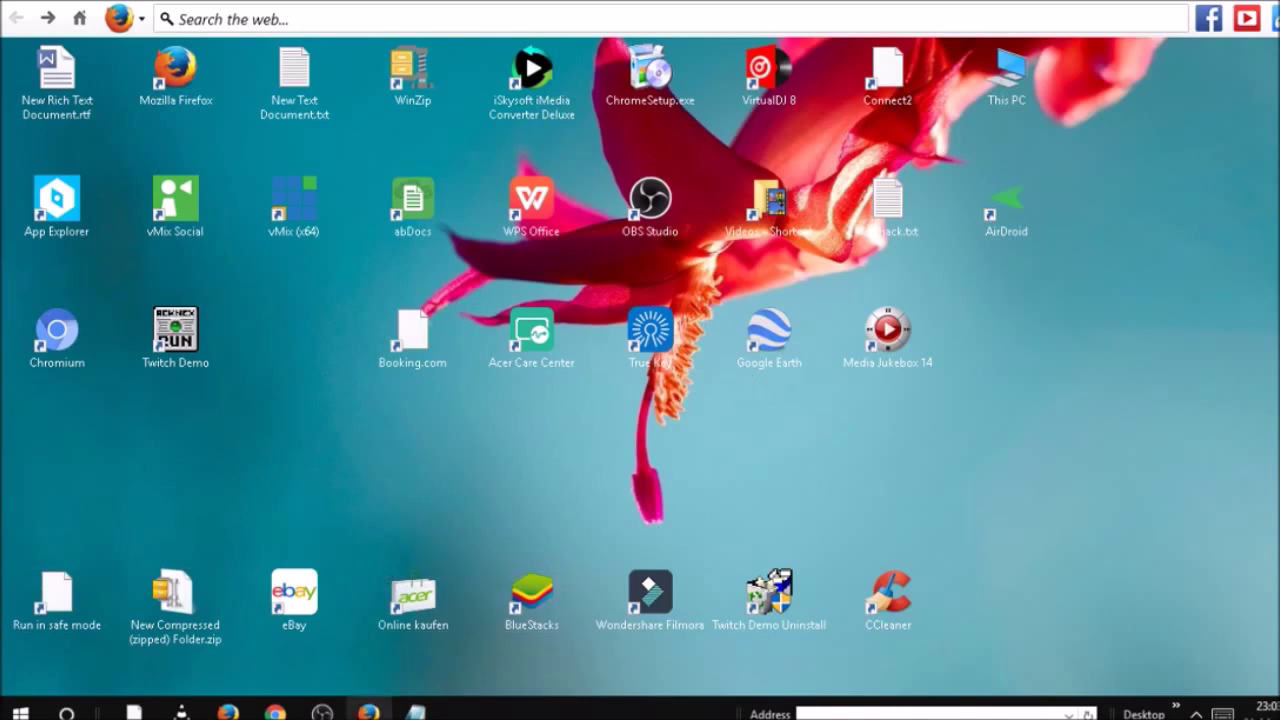
Step: Close the Firefox window with both Canva tabs, and decline making Firefox the default browser in the new session
mouse_move(369, 710)
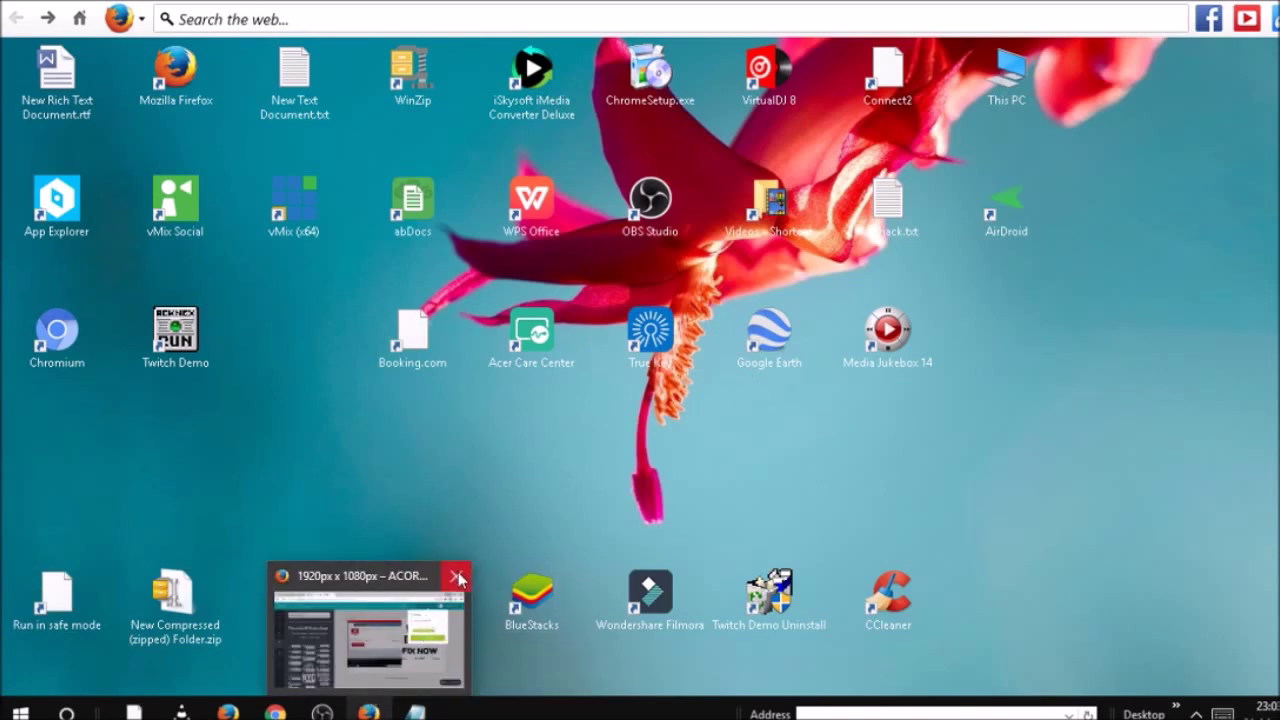
click(458, 578)
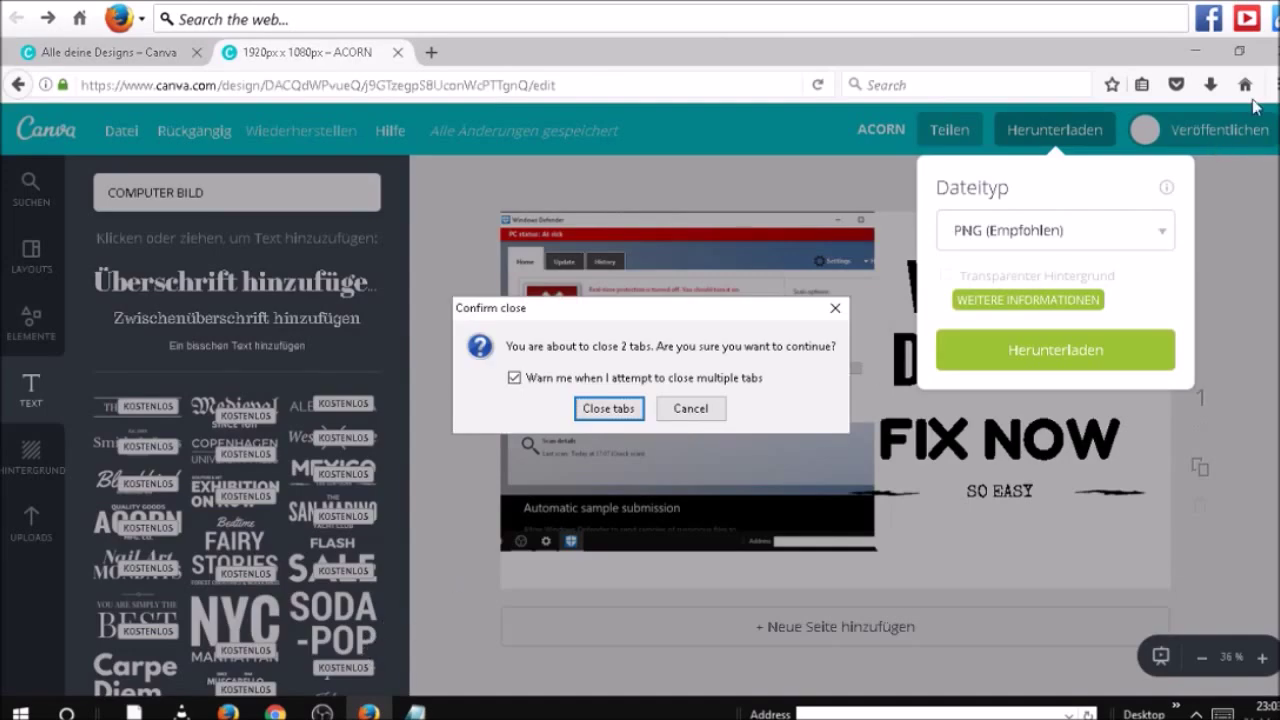
click(690, 409)
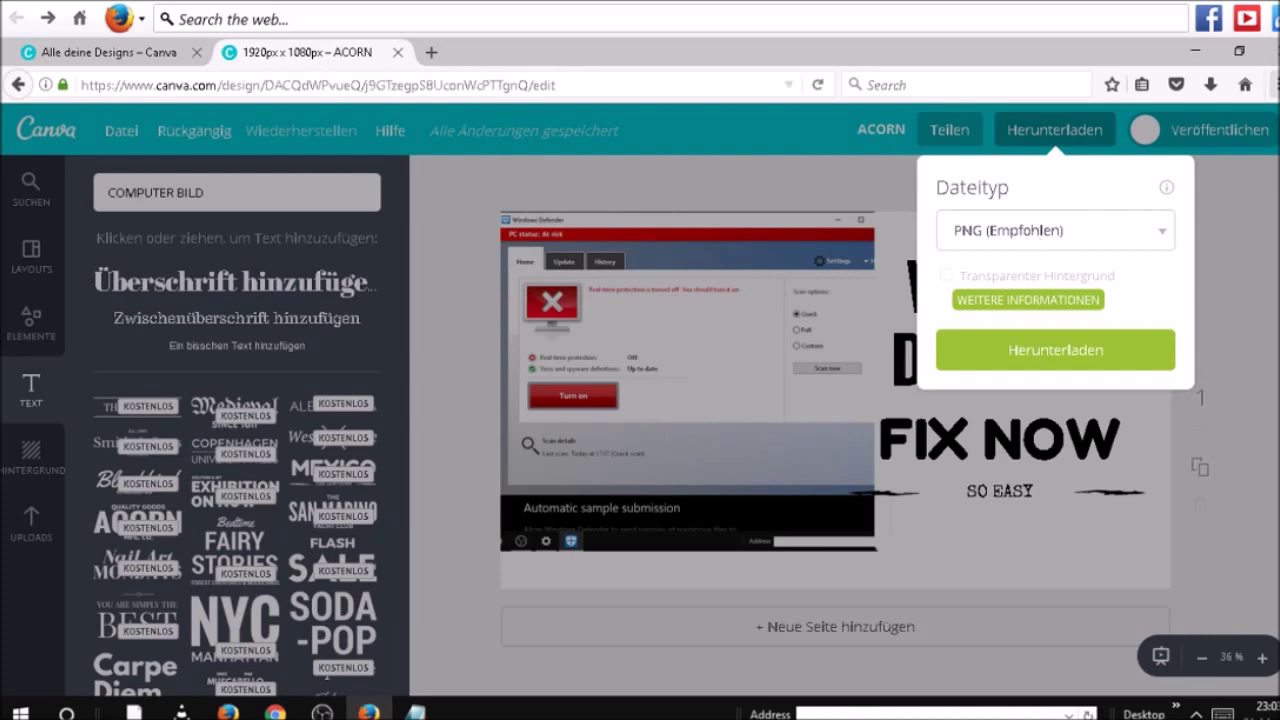
click(1270, 50)
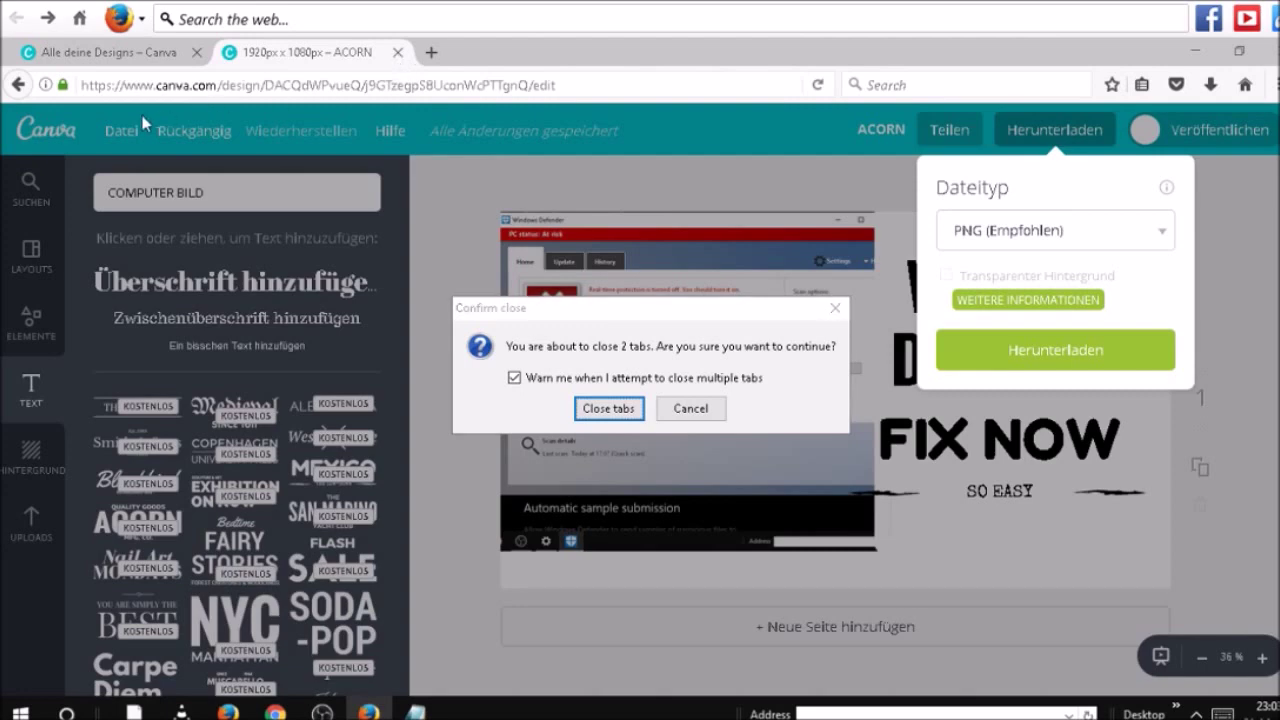
click(603, 409)
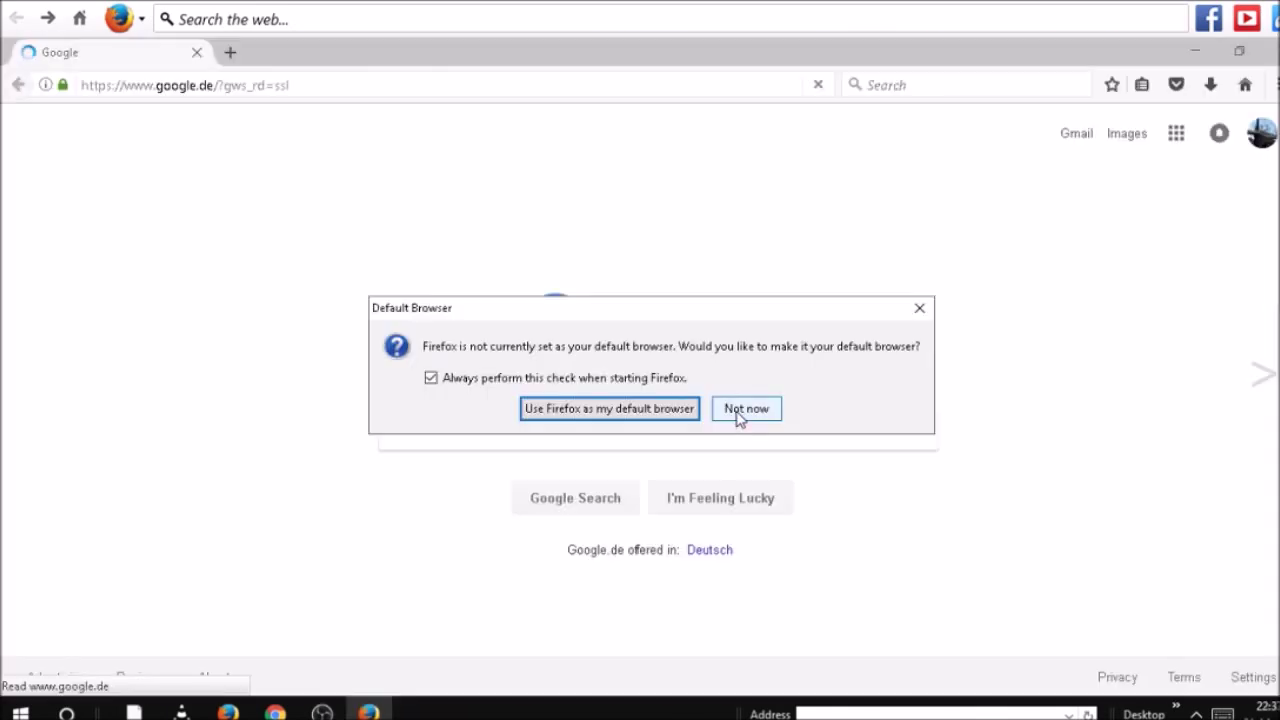
click(743, 409)
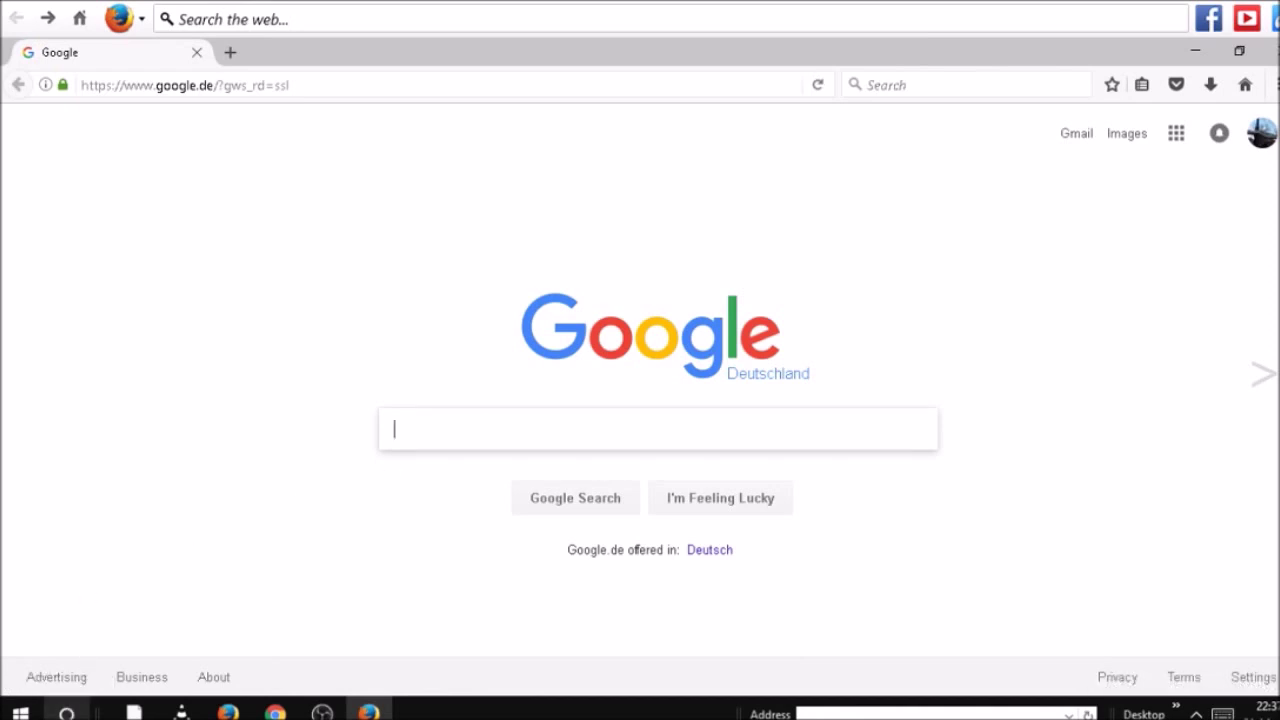
Step: Open a new blank Notepad window and widen it to about twice its width over the Google page
click(66, 713)
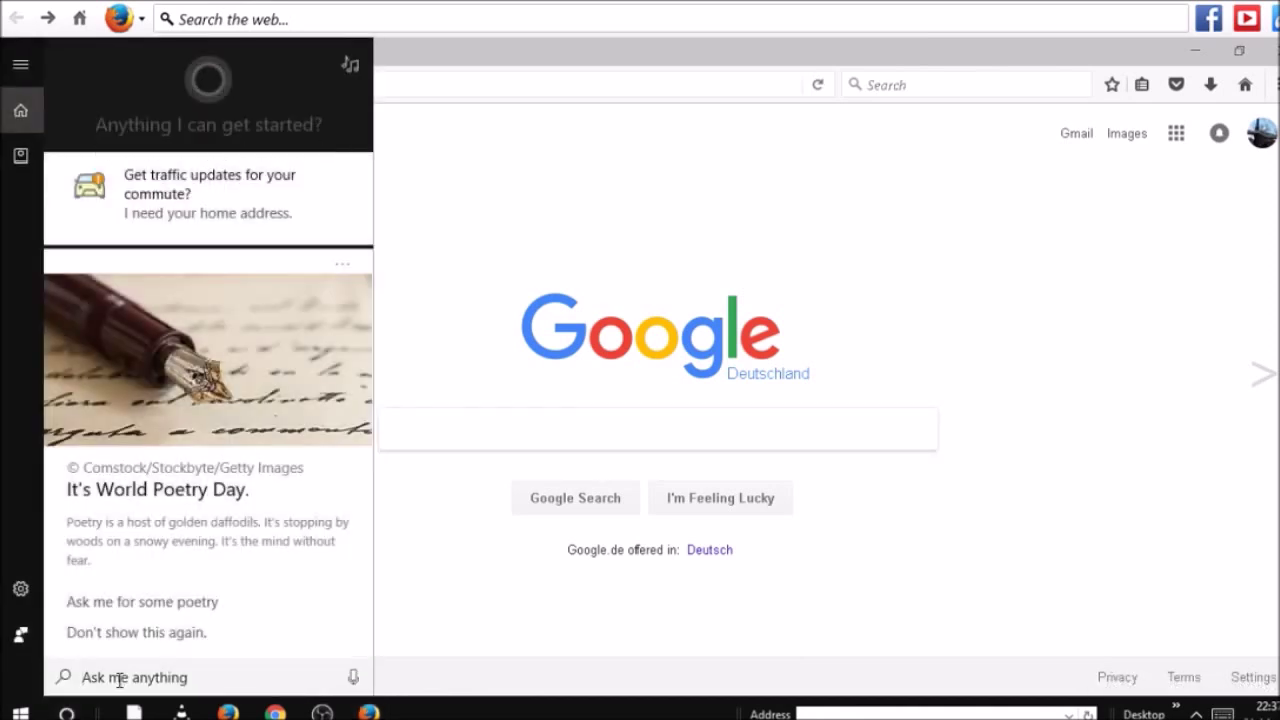
text(no)
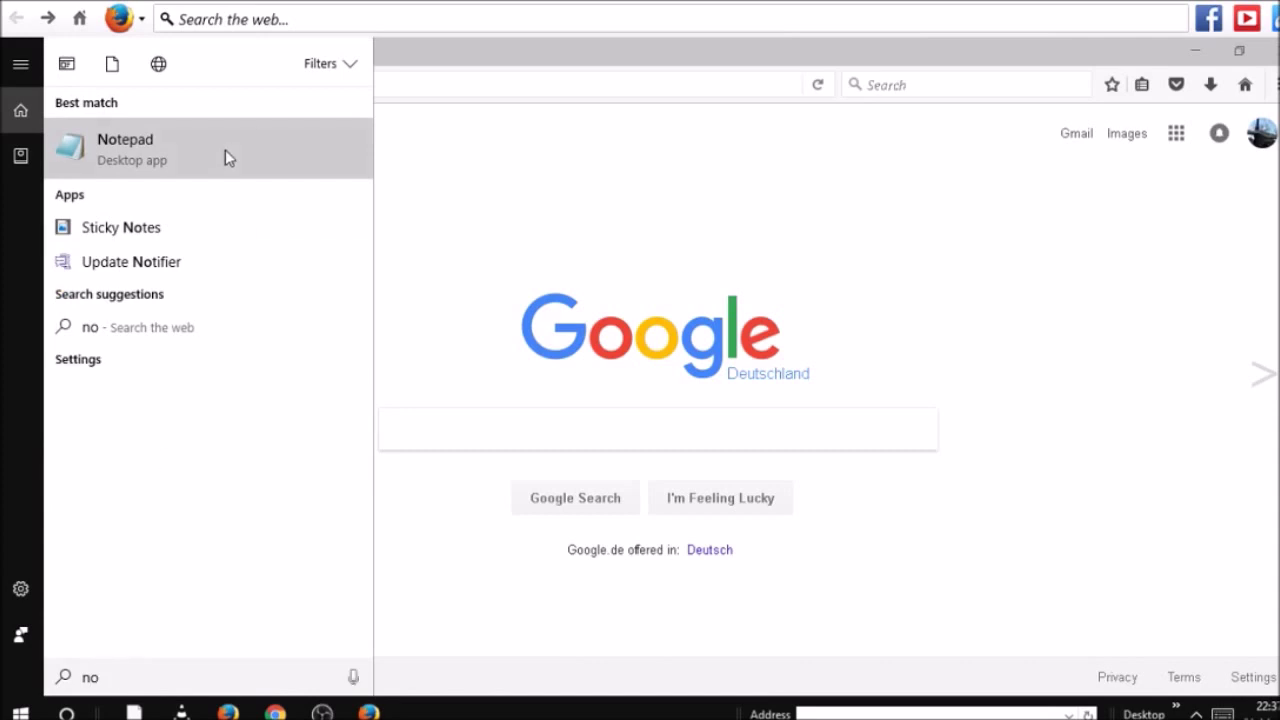
click(225, 149)
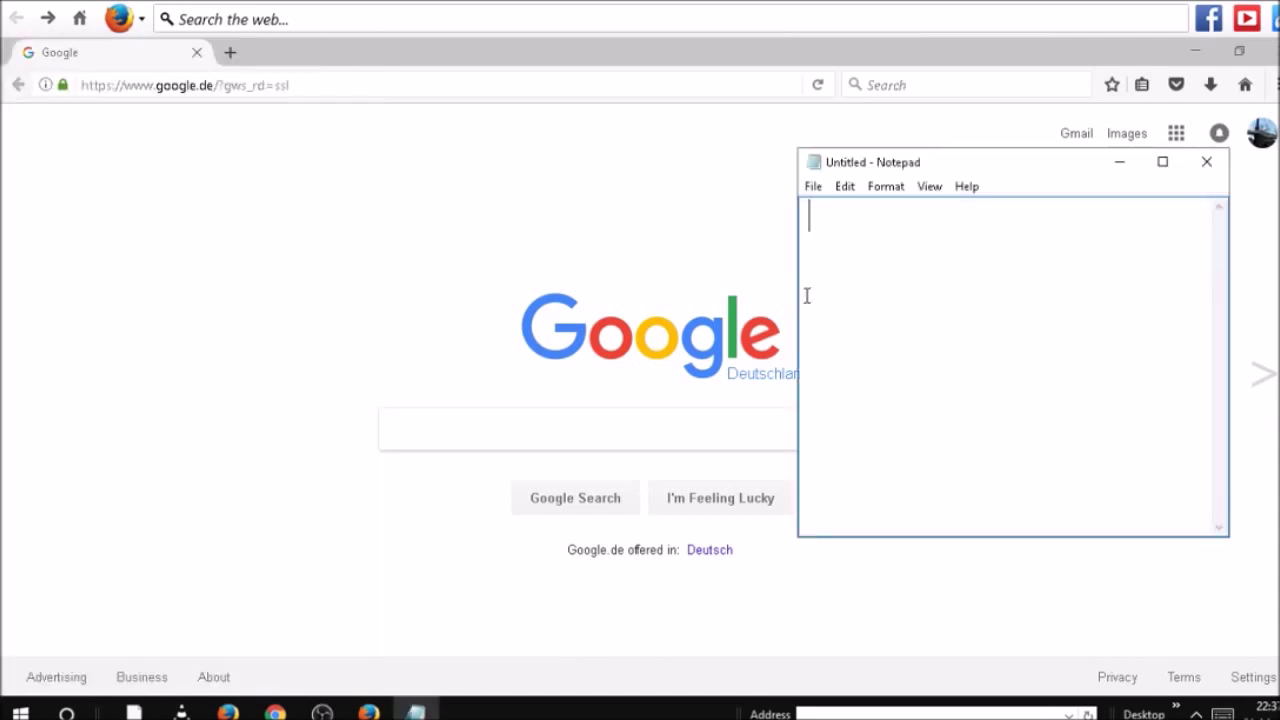
drag(798, 294, 357, 269)
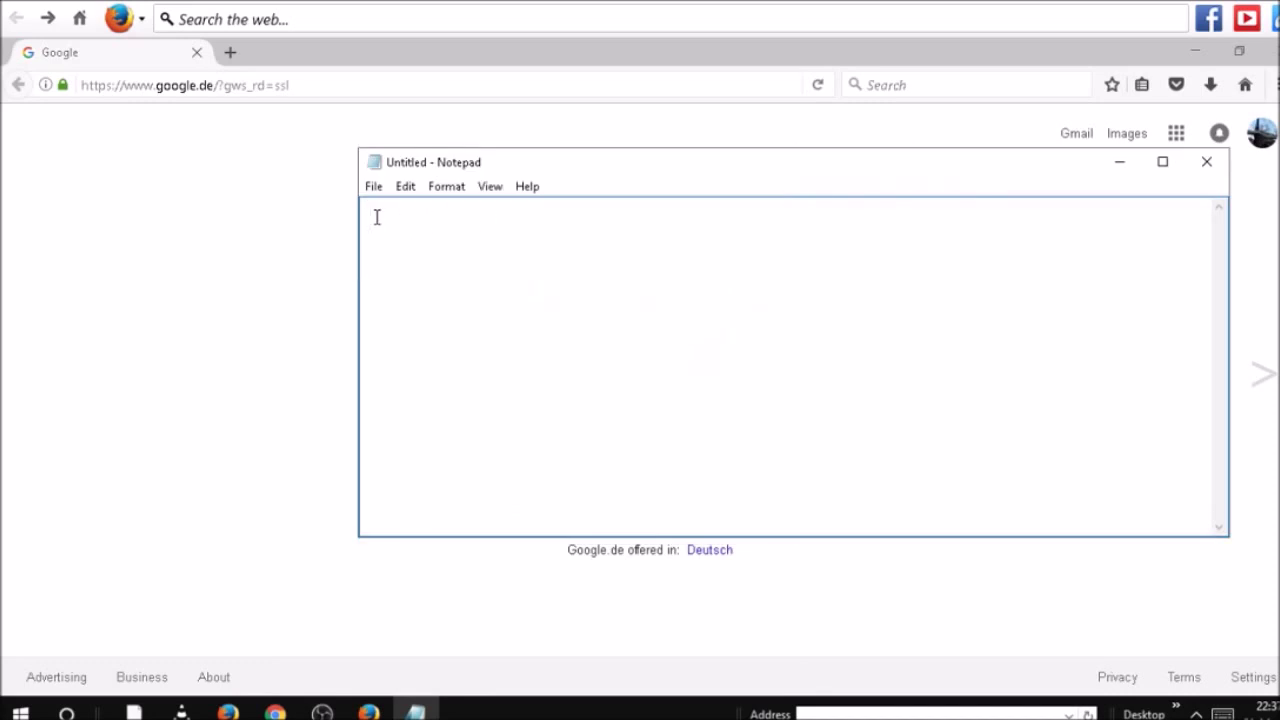
text(www.canva )
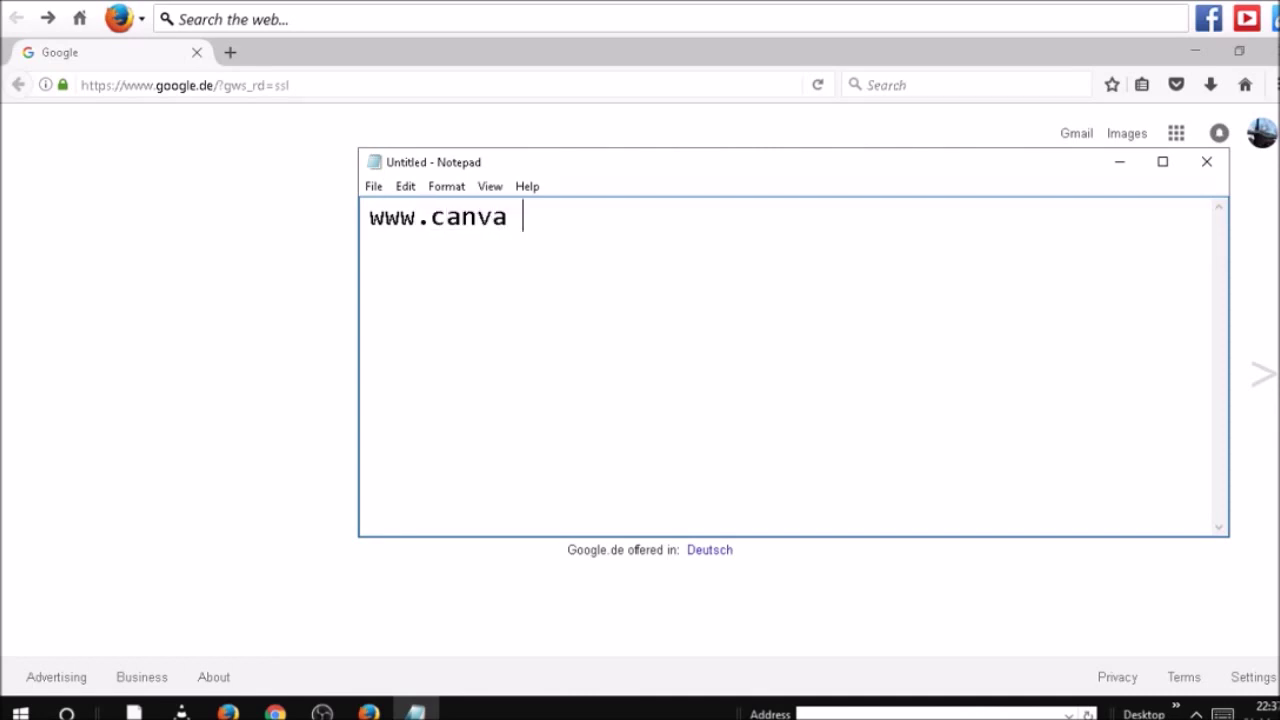
text(cp)
key(BackSpace)
text(om)
click(1120, 161)
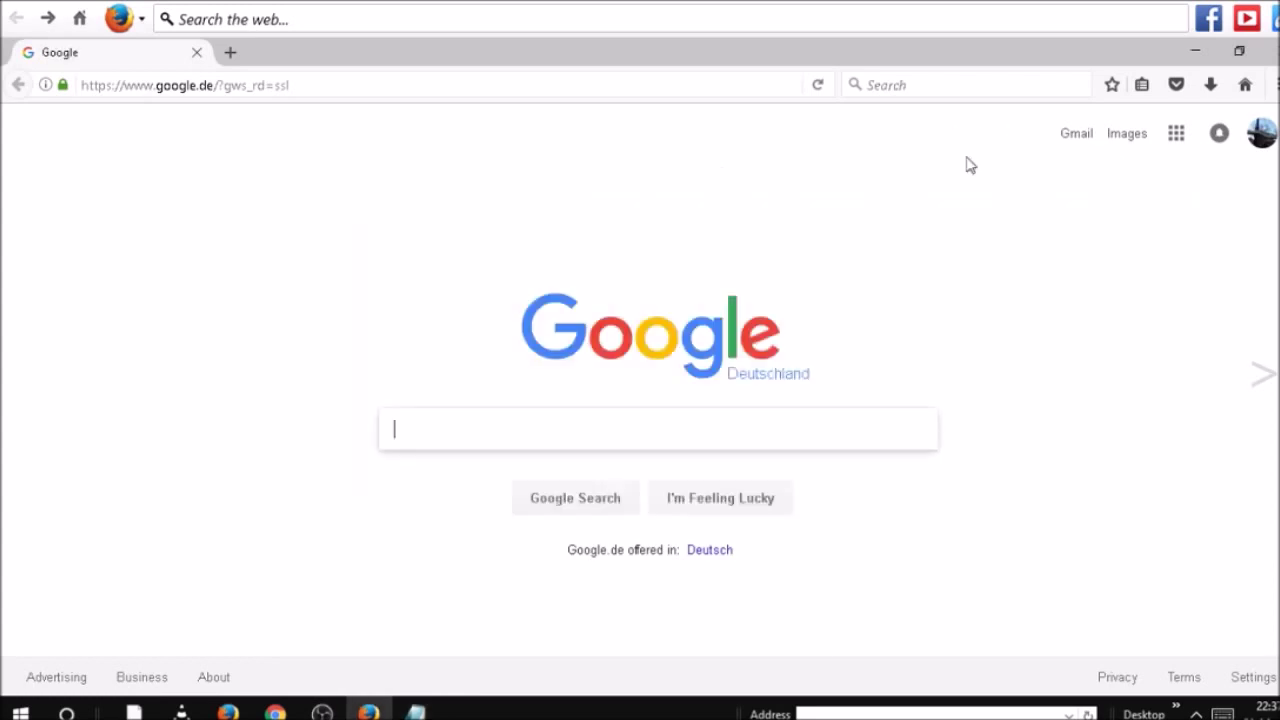
click(332, 85)
key(BackSpace)
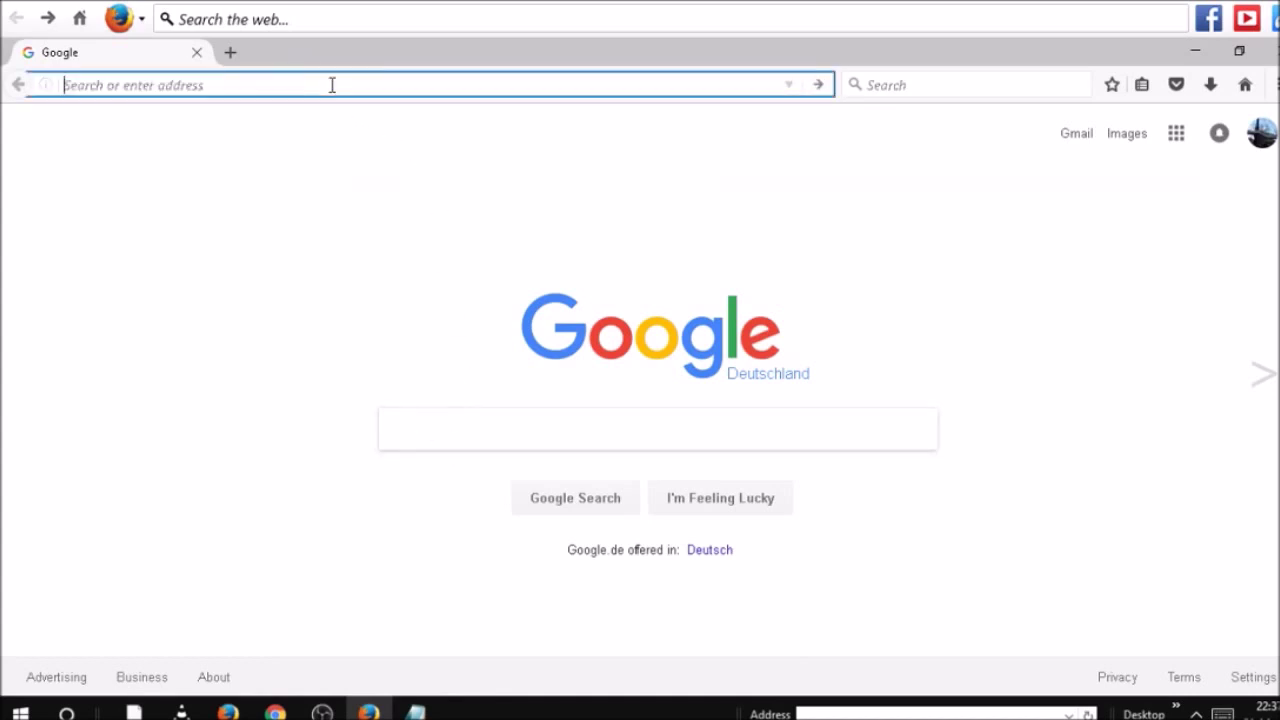
text(ww)
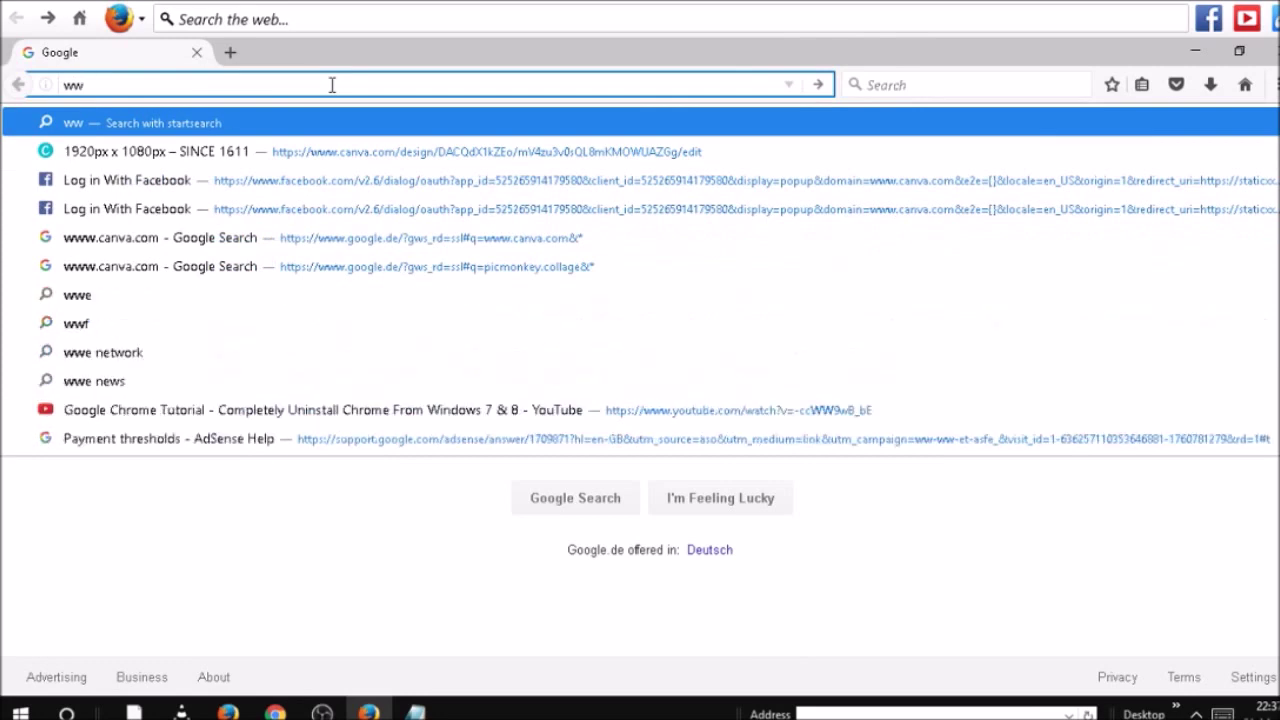
text(w.)
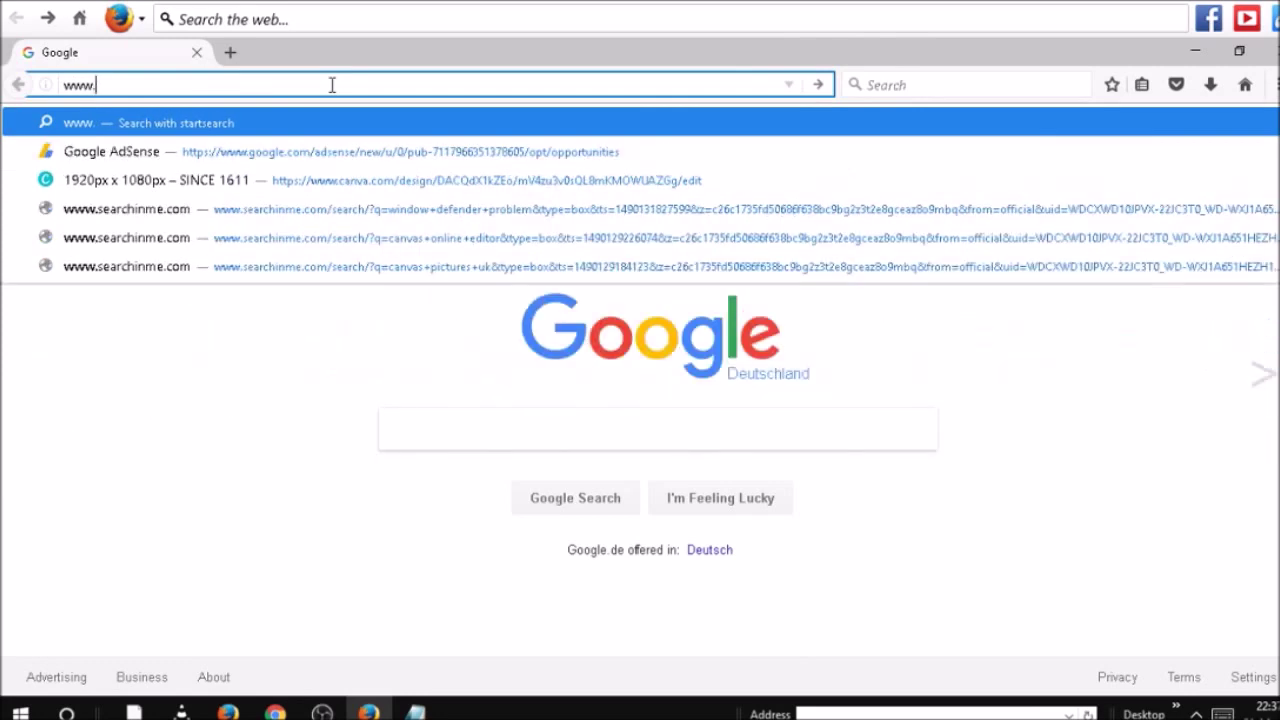
text(canva.com/)
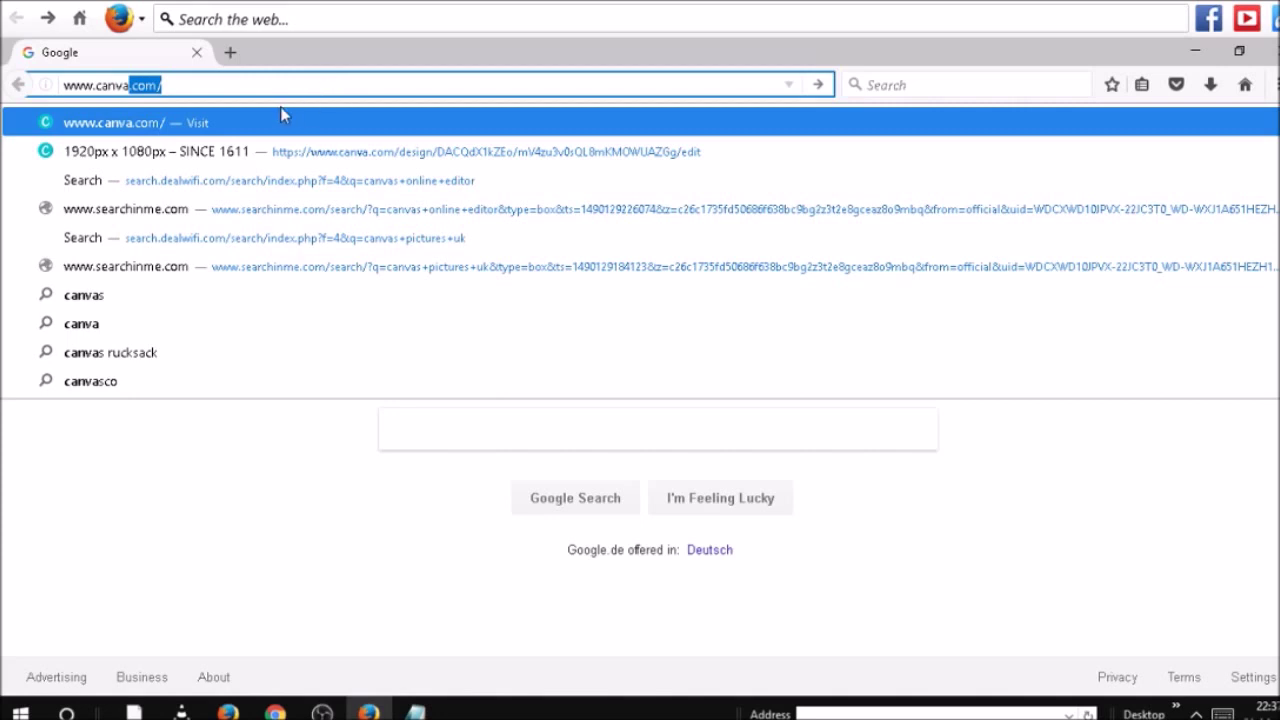
click(226, 125)
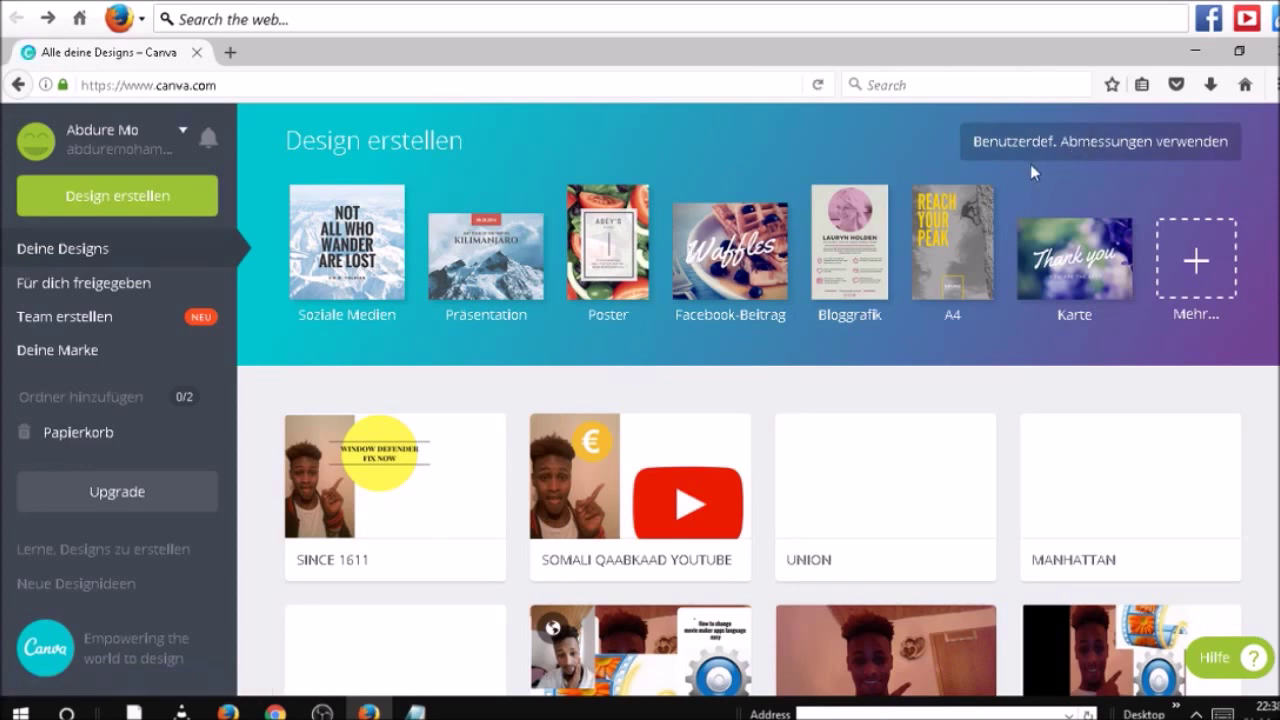
Step: Switch to the open Notepad note, add a second line "choose design for windows 1920/1080", and minimize the note
mouse_move(416, 712)
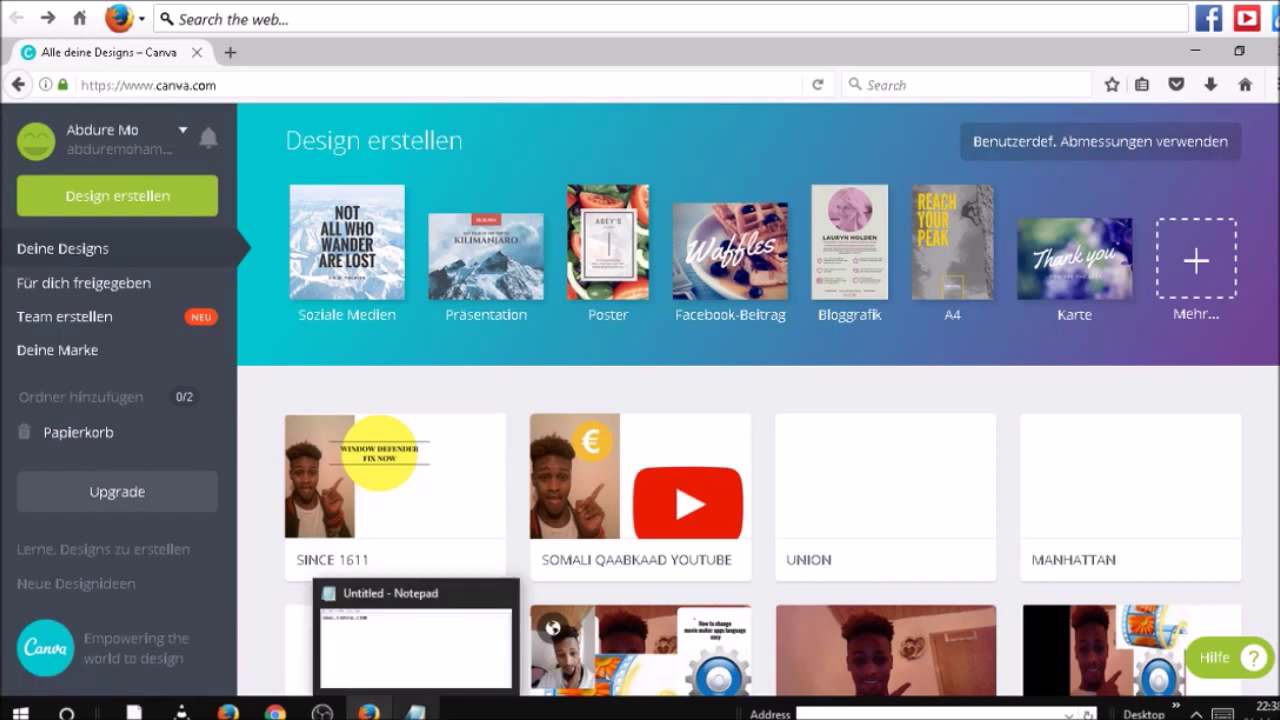
click(428, 650)
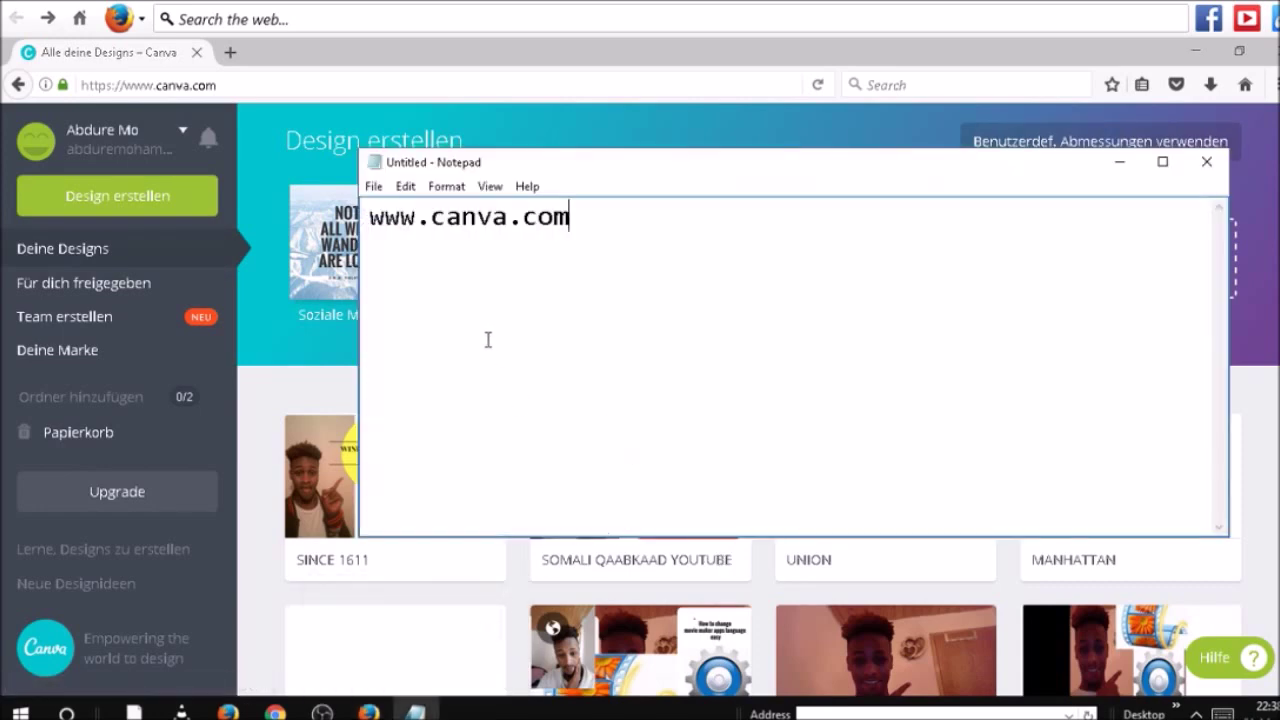
key(Return)
text(choose d)
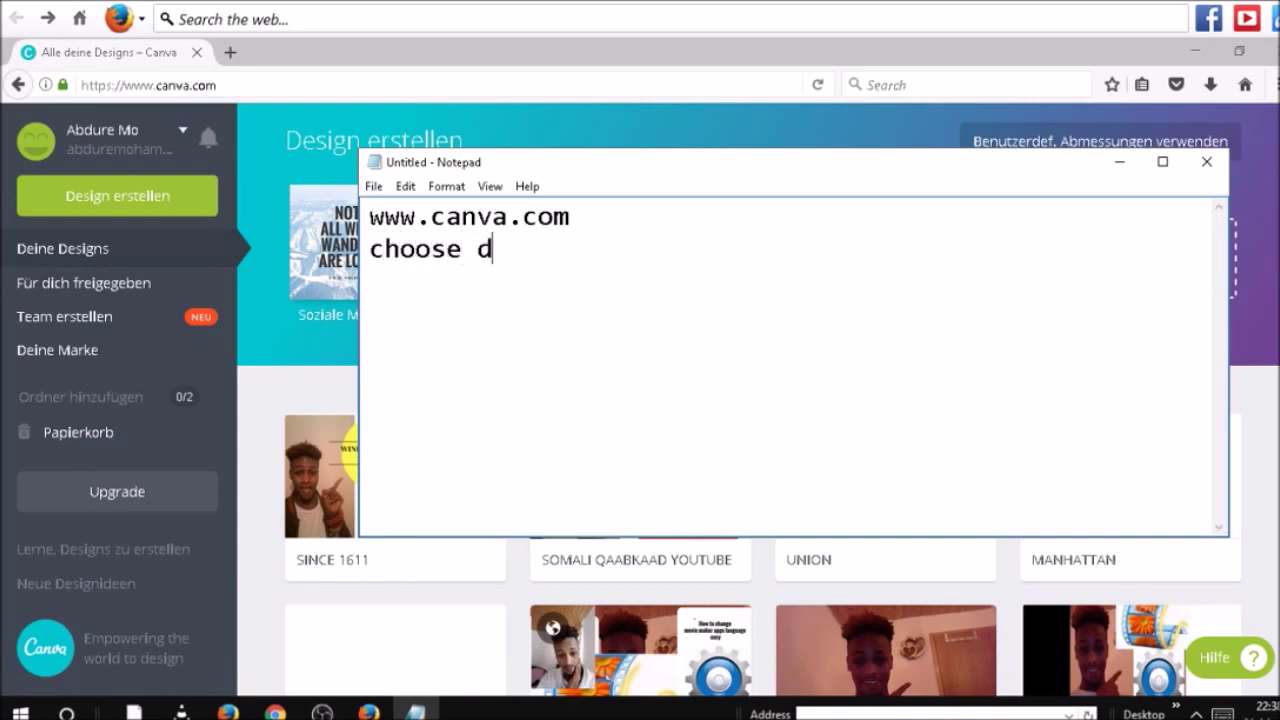
text(esig)
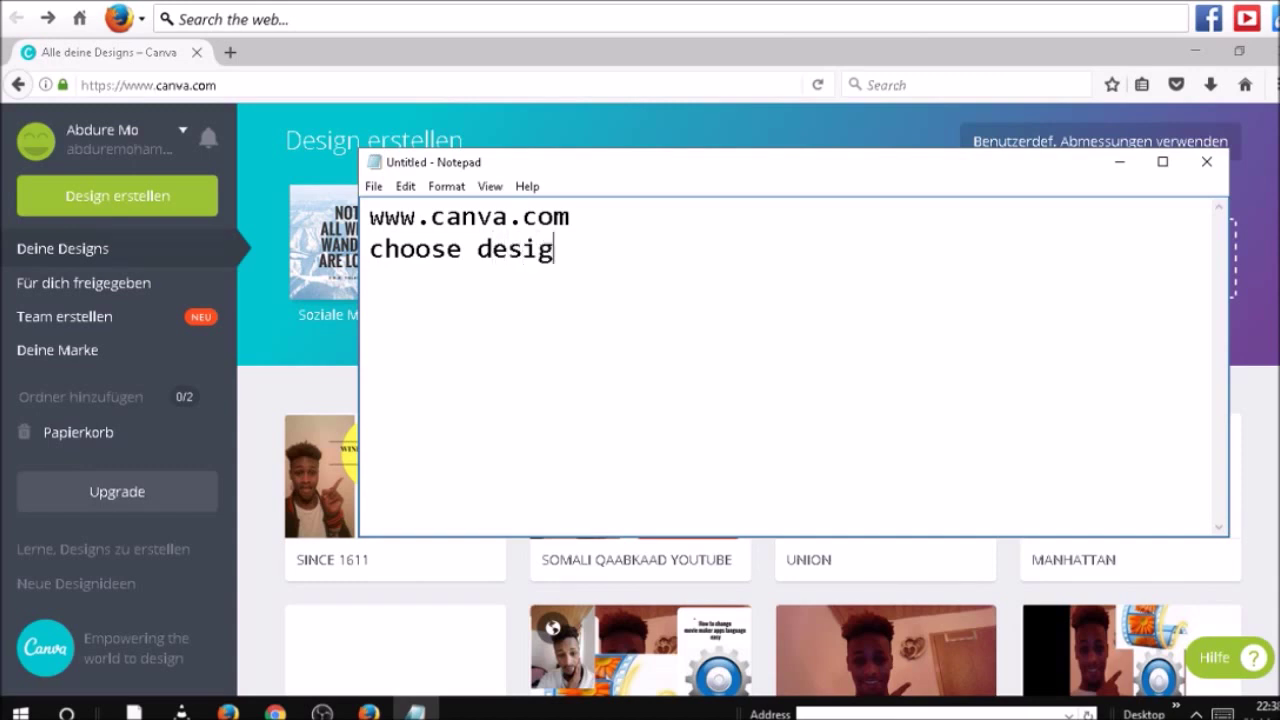
text(n for windows )
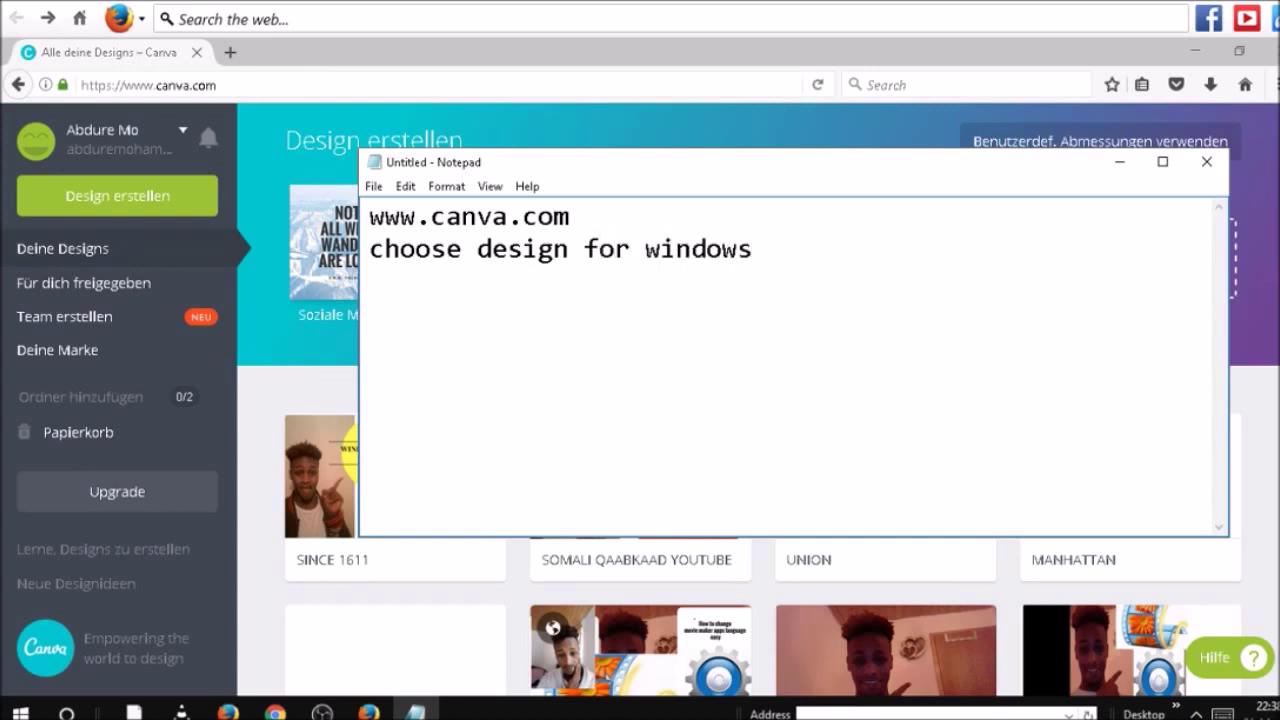
text(1920*)
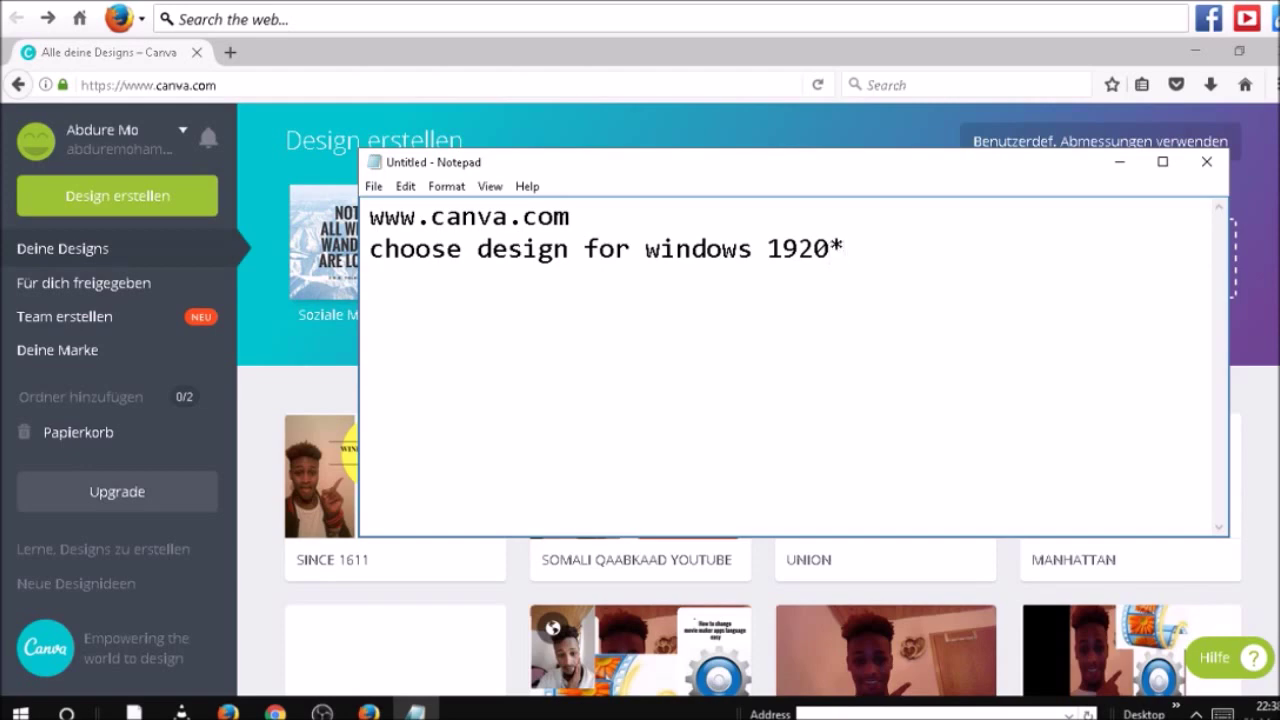
text(-)
key(BackSpace)
key(BackSpace)
text(/1080)
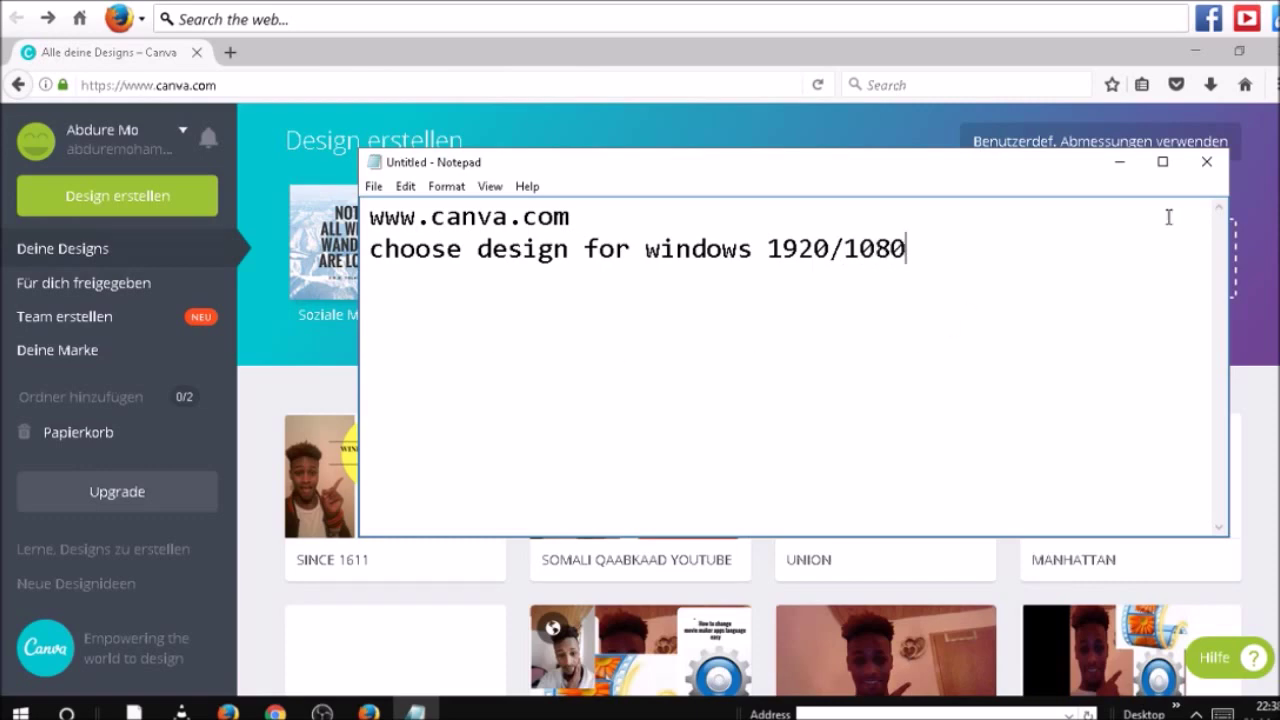
click(1120, 163)
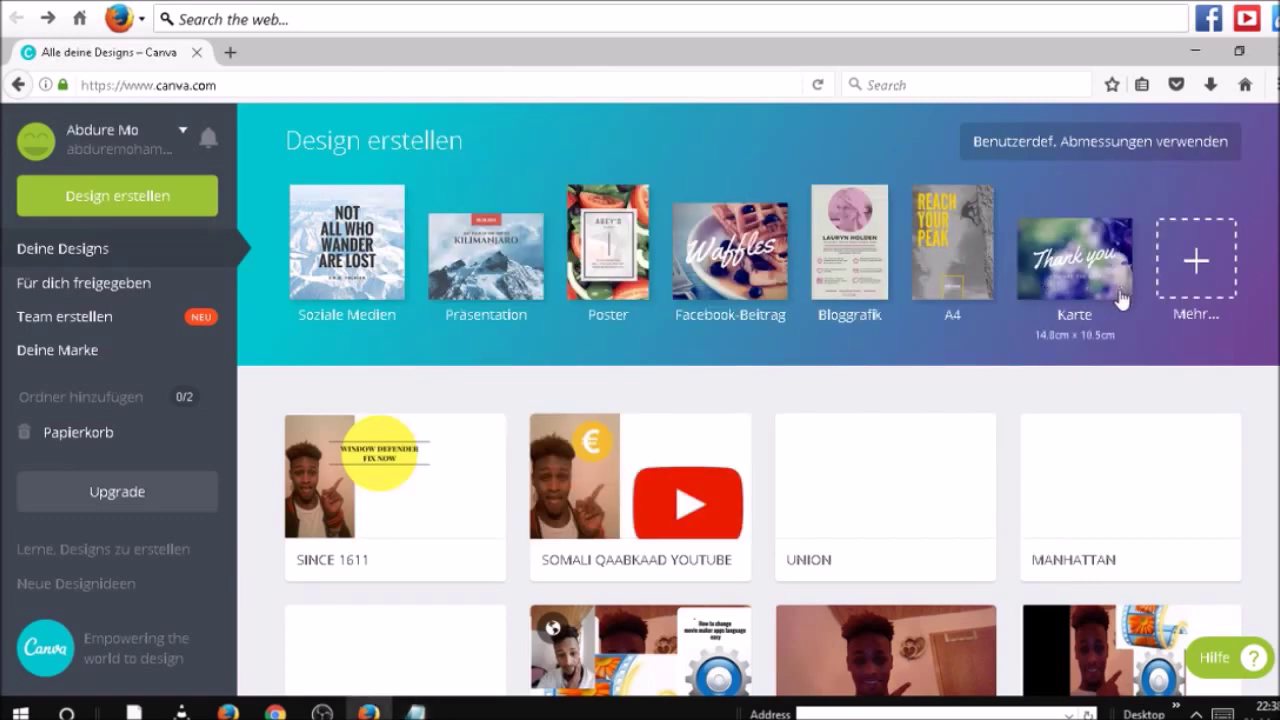
Step: Create a new Canva design with custom dimensions of 1920 × 1080 px
click(1052, 146)
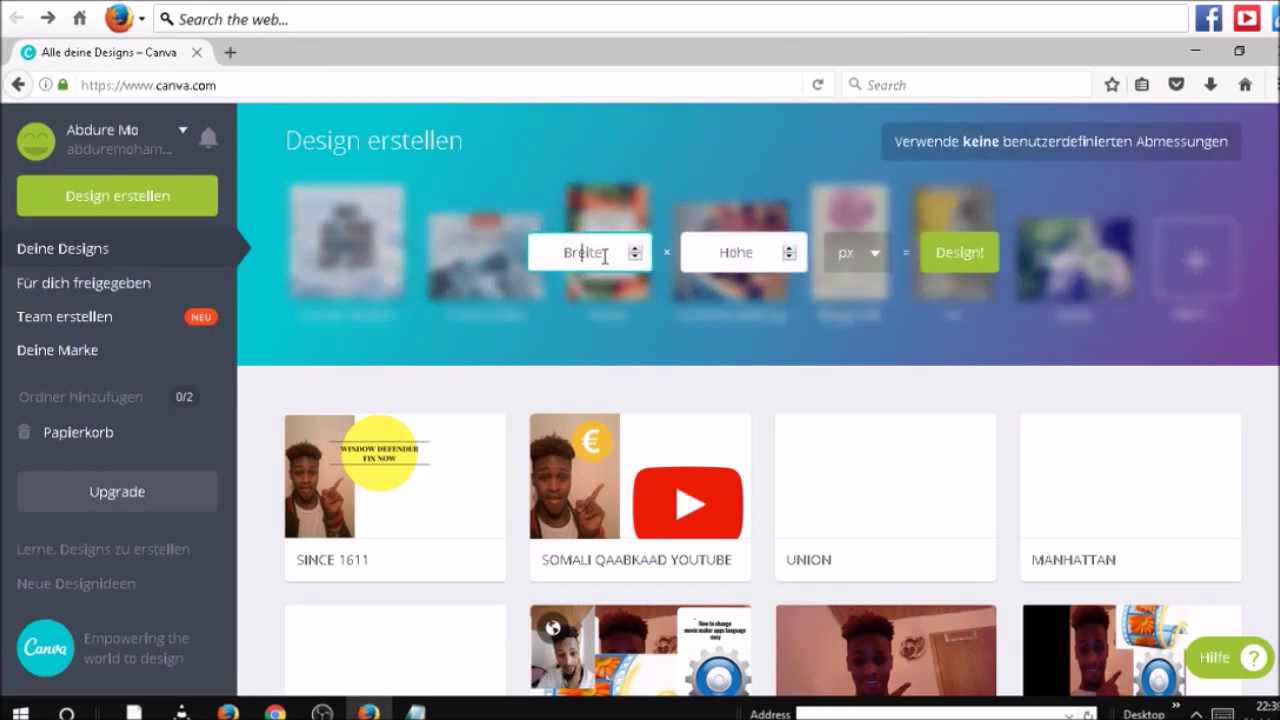
text(1920)
click(738, 262)
text(1080)
click(968, 256)
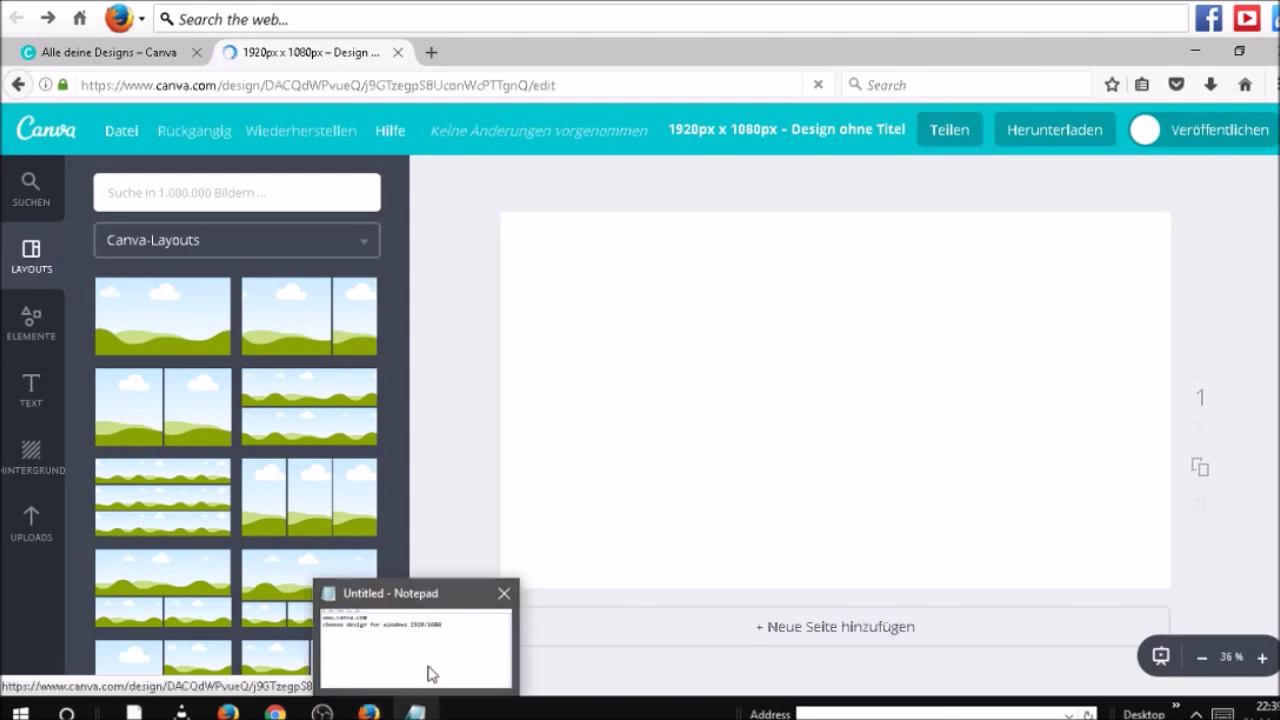
Step: Switch back to the Notepad note and number its two lines with "1." and "2."
click(429, 677)
key(Return)
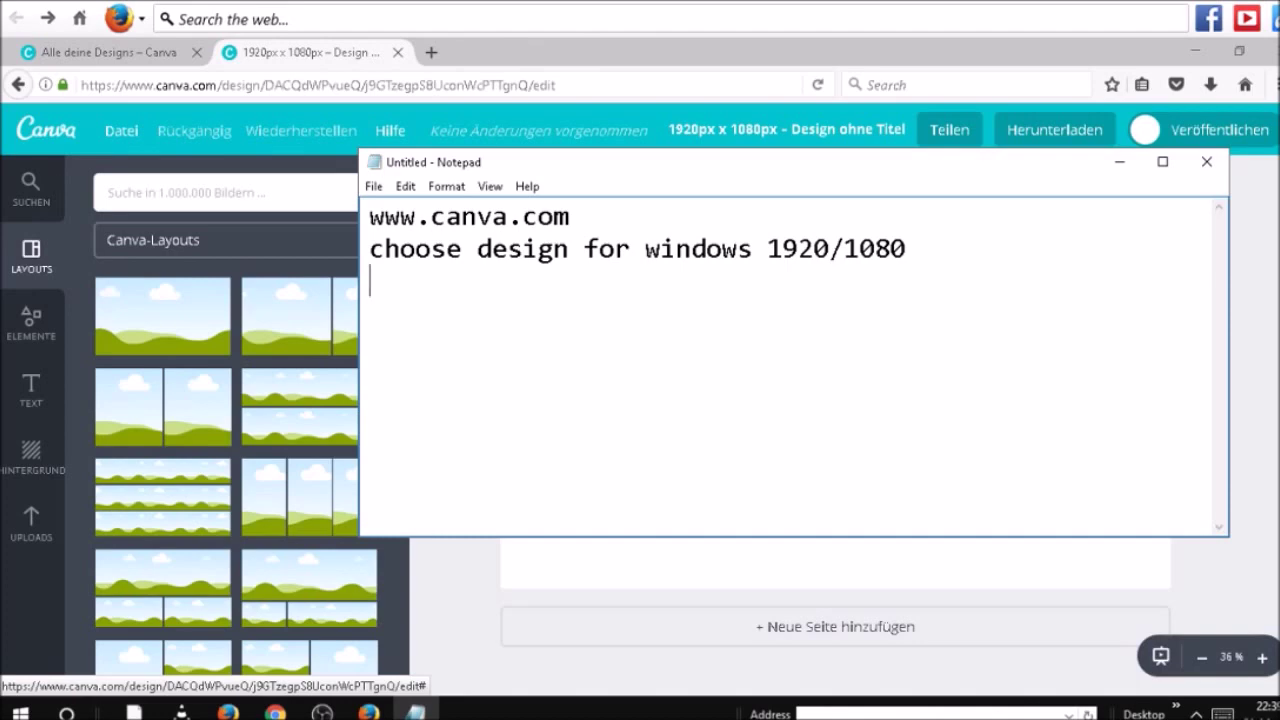
click(364, 217)
text(1.)
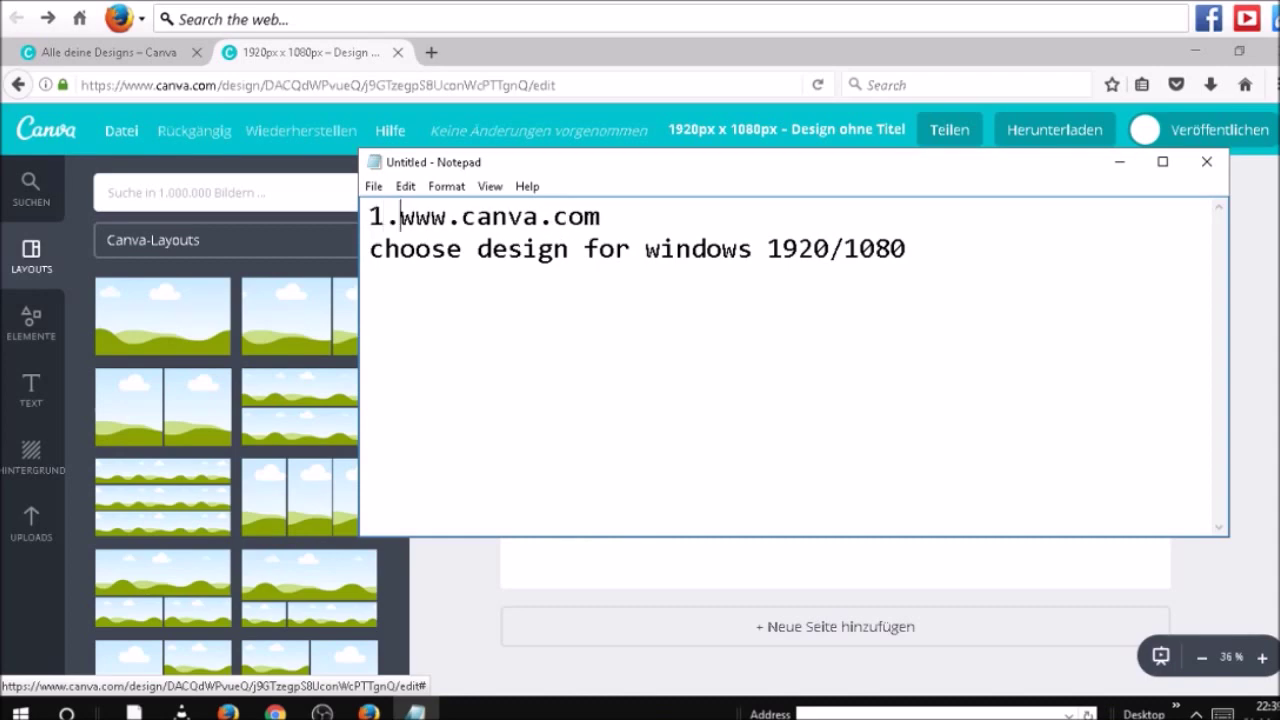
click(364, 251)
text(2.)
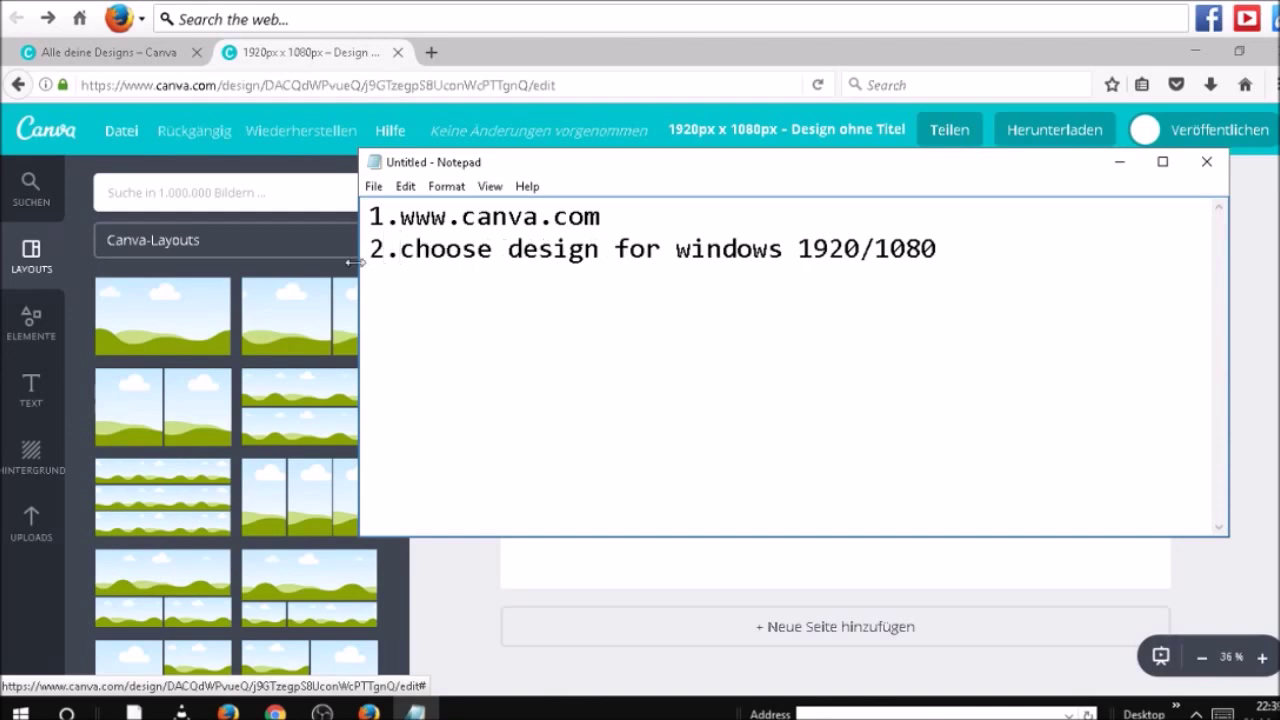
Step: Add a third line "3.appload your pics" to the note, then minimize it
click(939, 251)
key(Return)
text(3.appload)
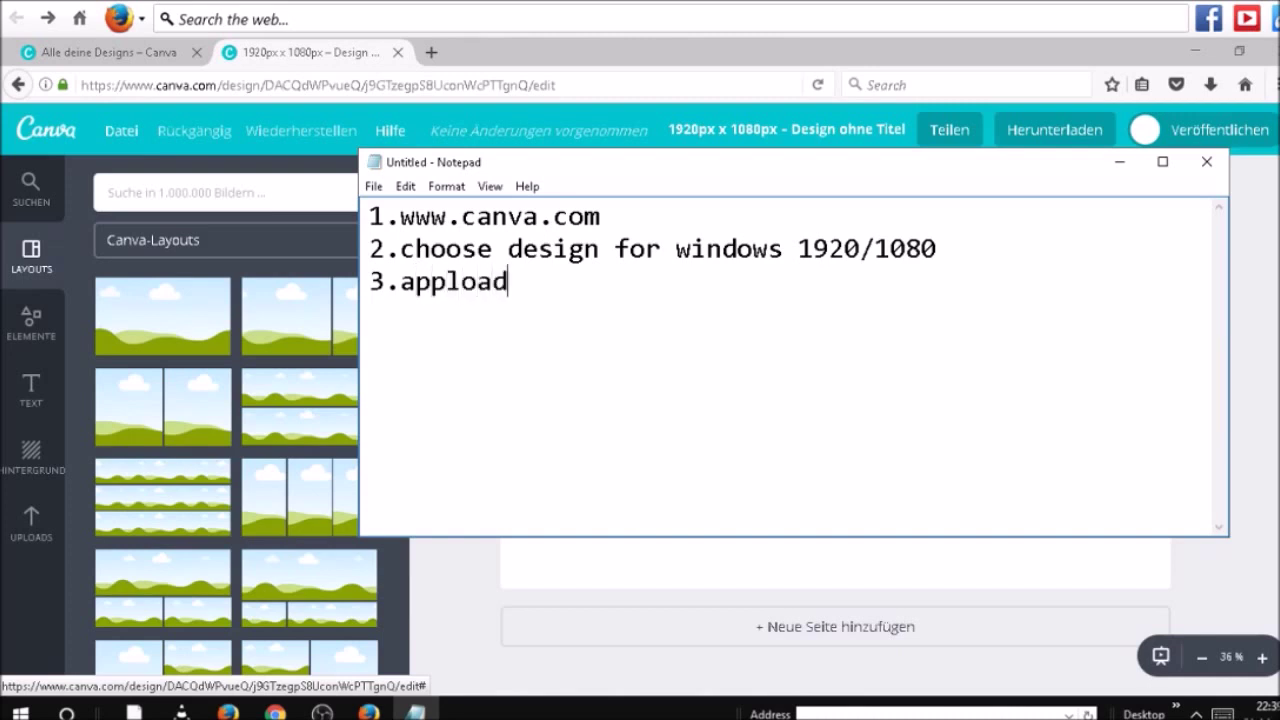
text( your pic)
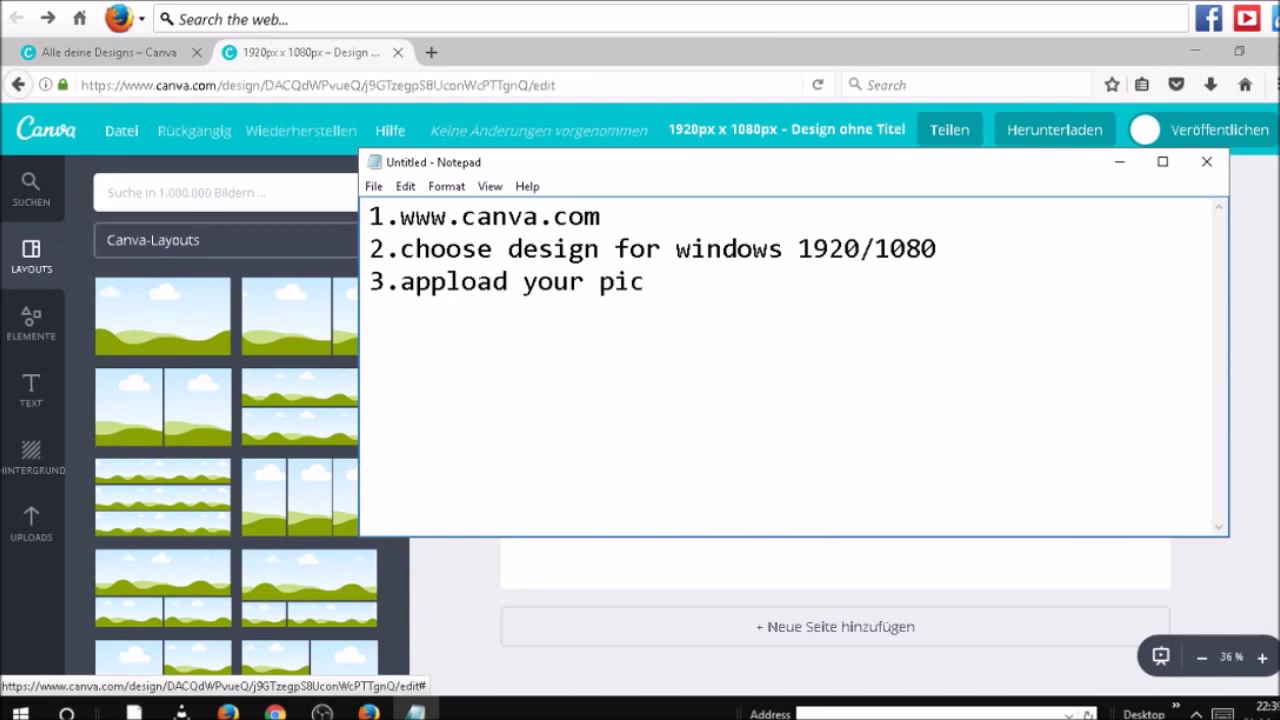
text(s)
click(1117, 166)
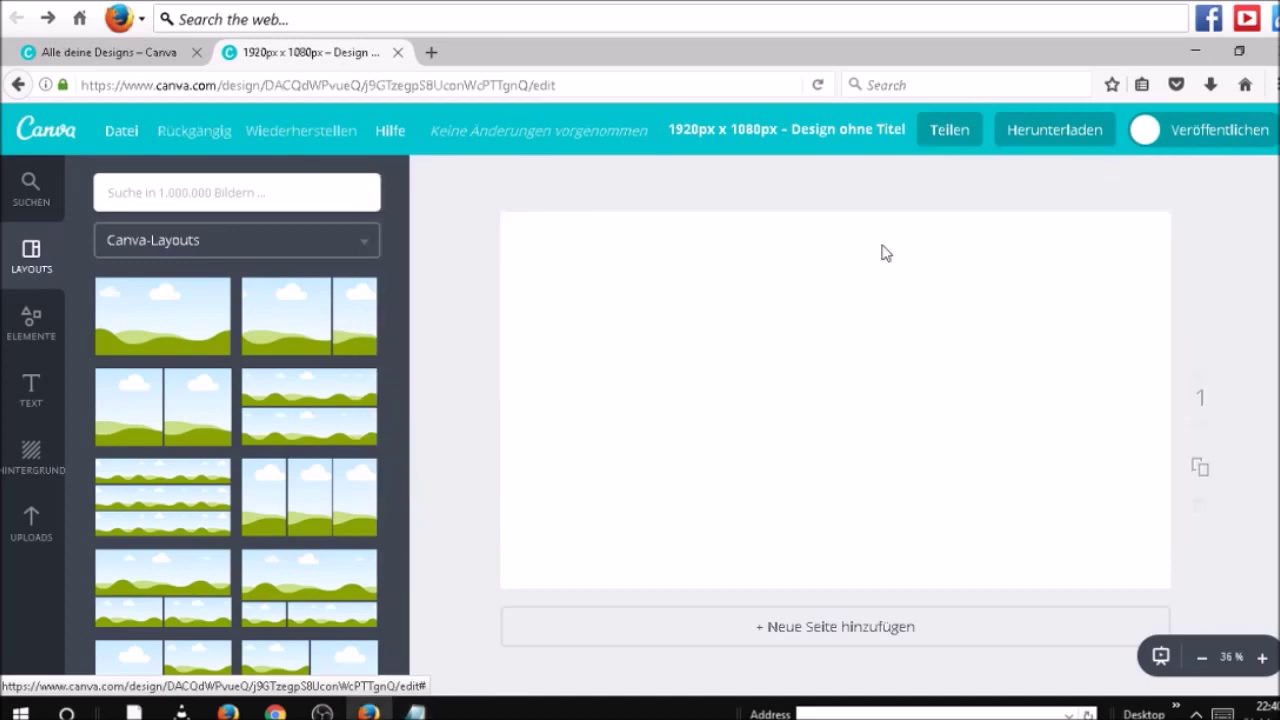
Step: Start uploading your own images to the Canva design and browse the Pictures folder for a file
click(32, 530)
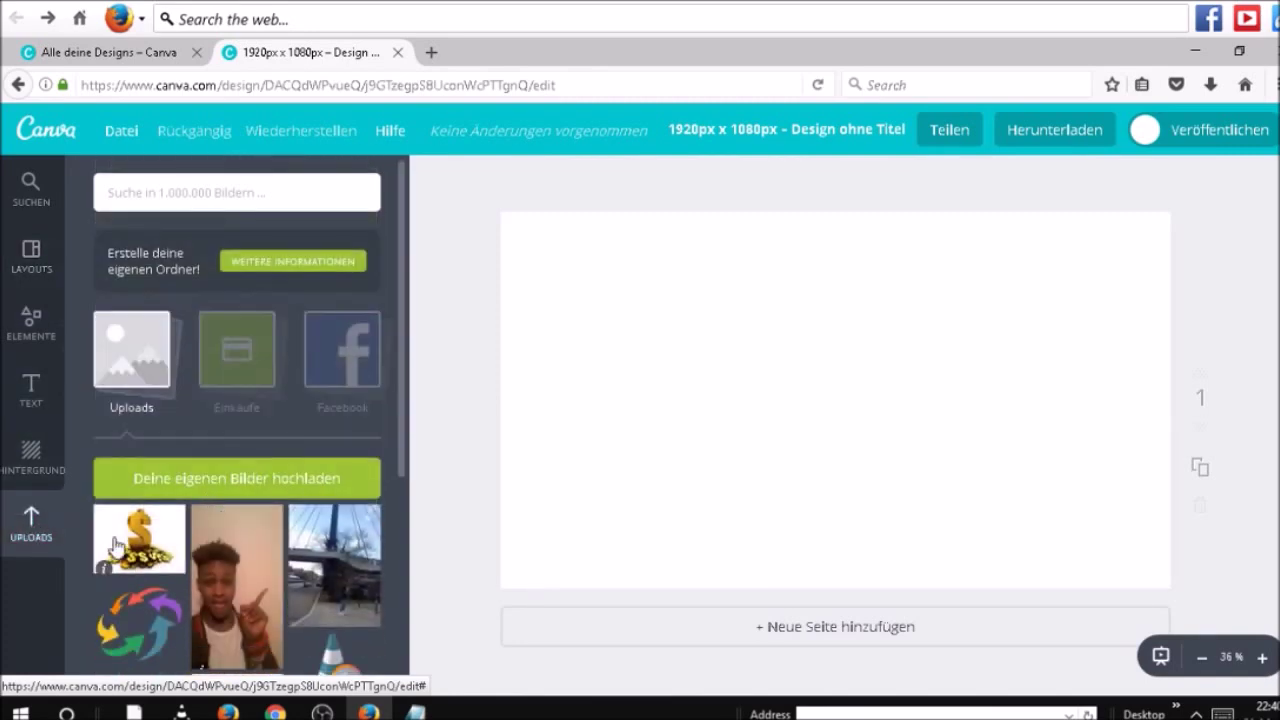
click(244, 481)
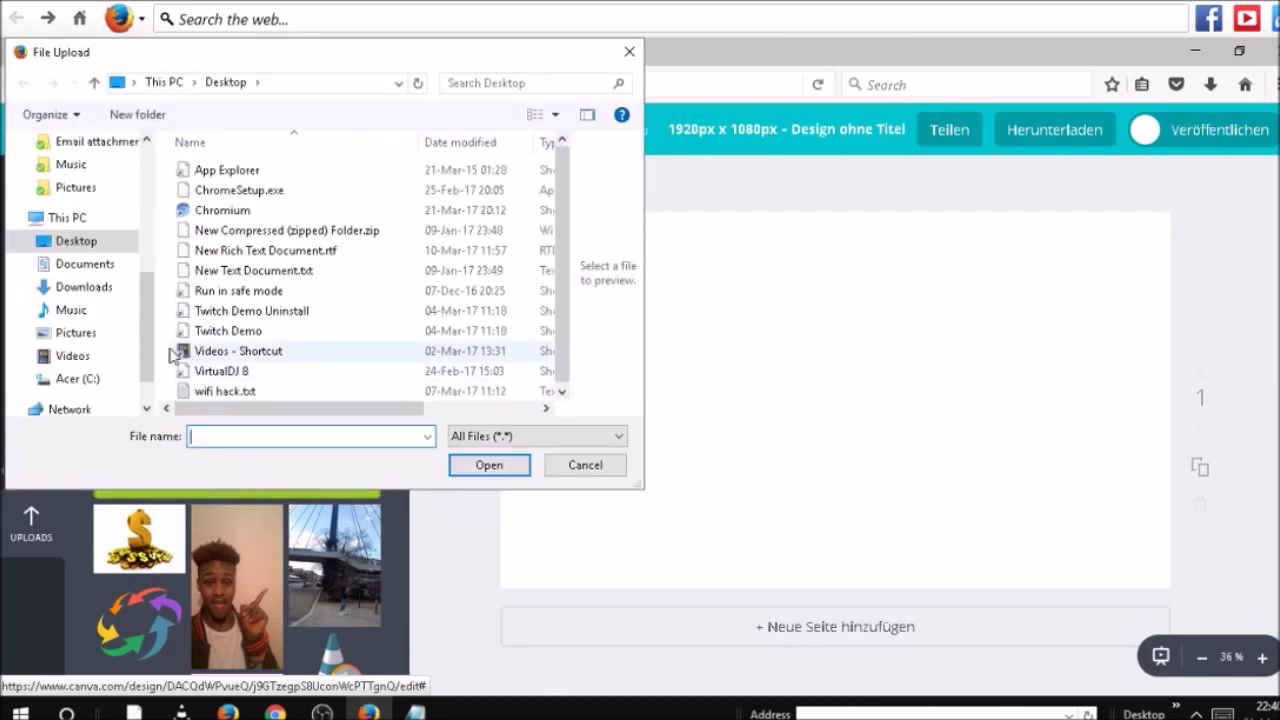
click(91, 338)
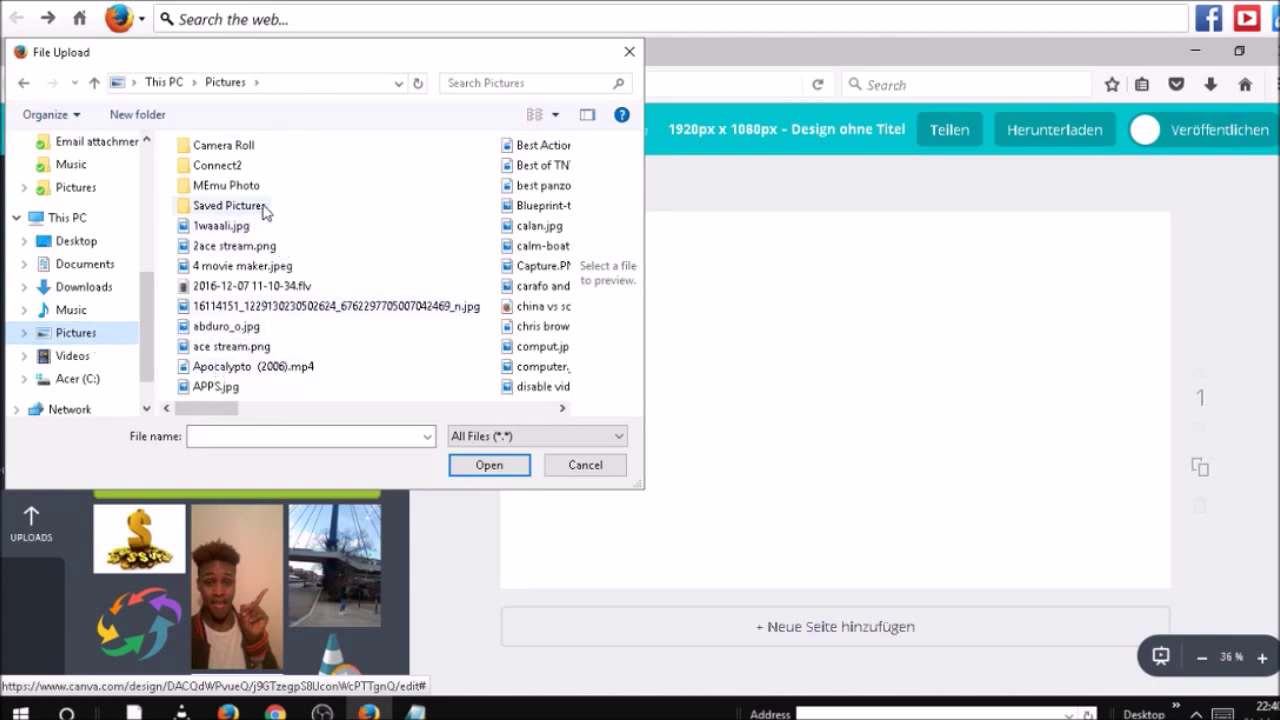
click(562, 410)
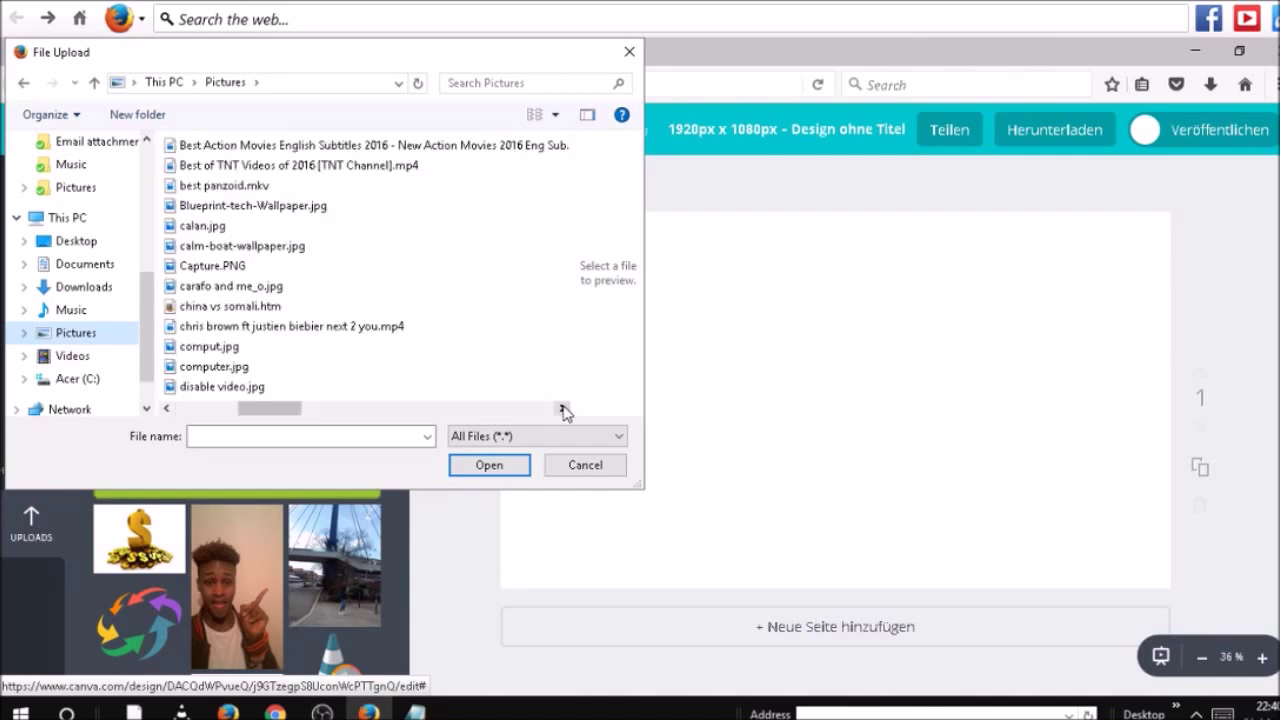
click(167, 409)
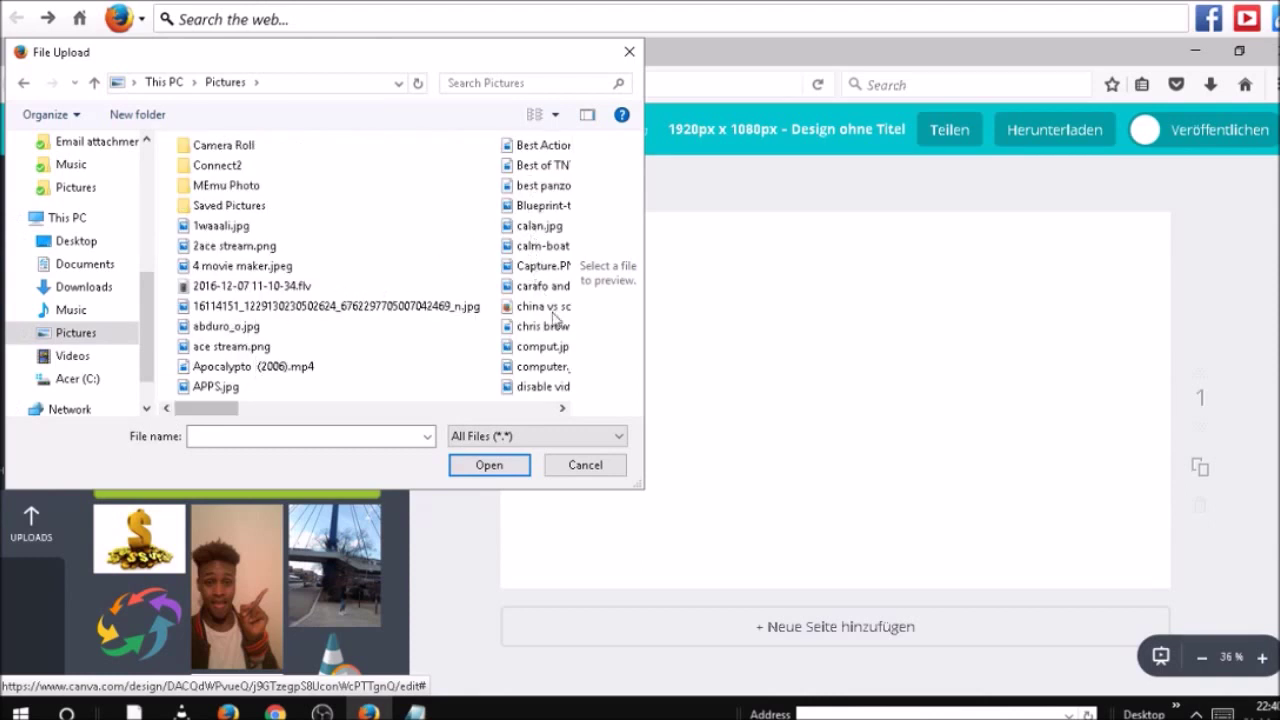
Step: Look through the Saved Pictures folder for an image to upload
click(245, 208)
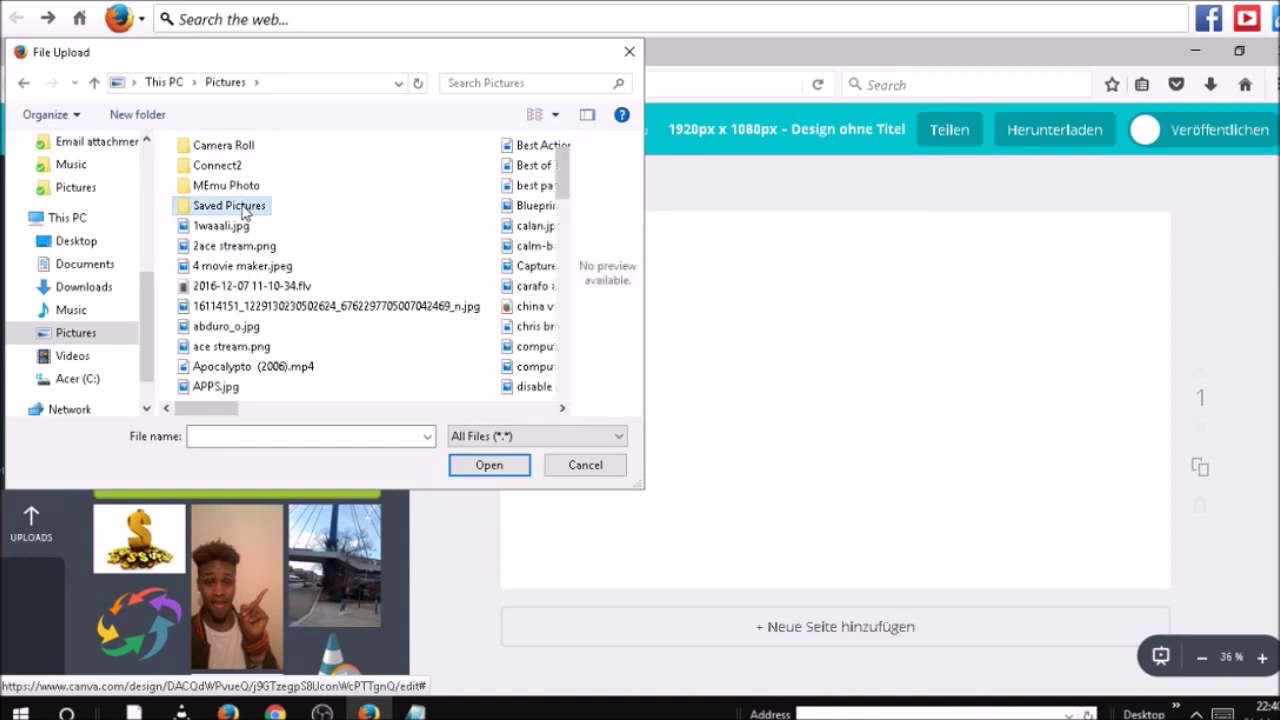
double_click(243, 208)
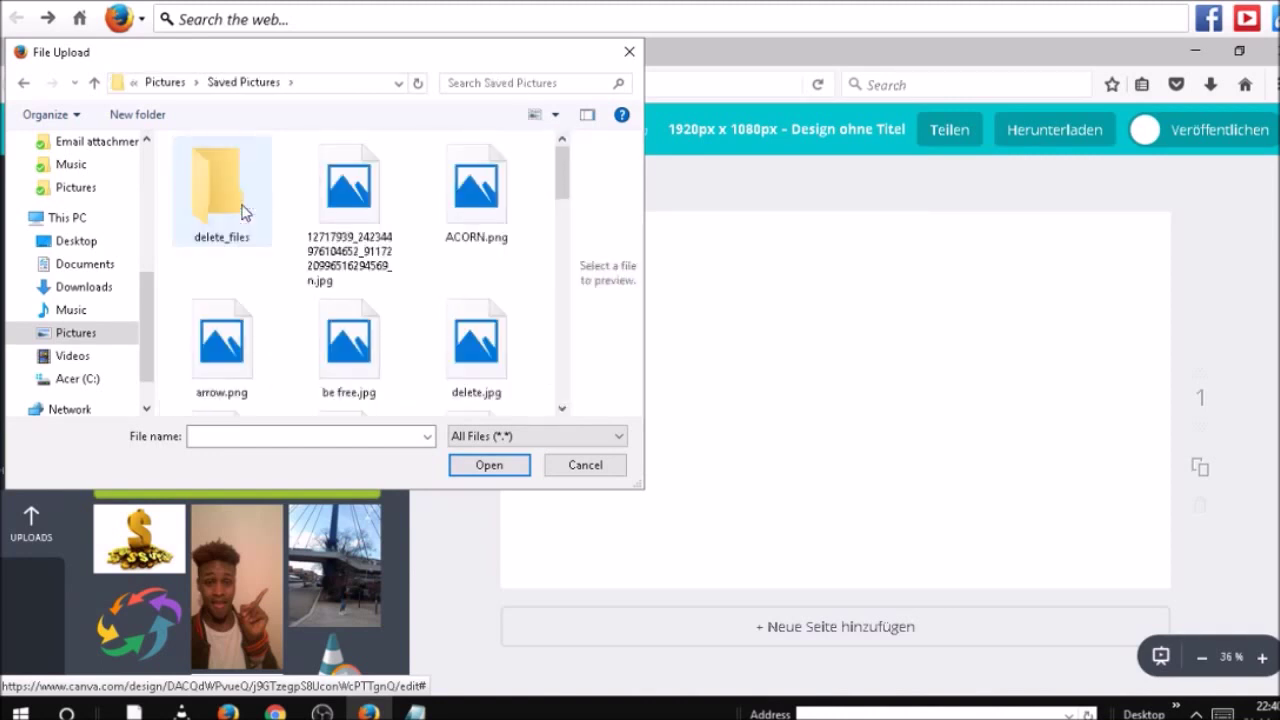
click(562, 408)
click(562, 408)
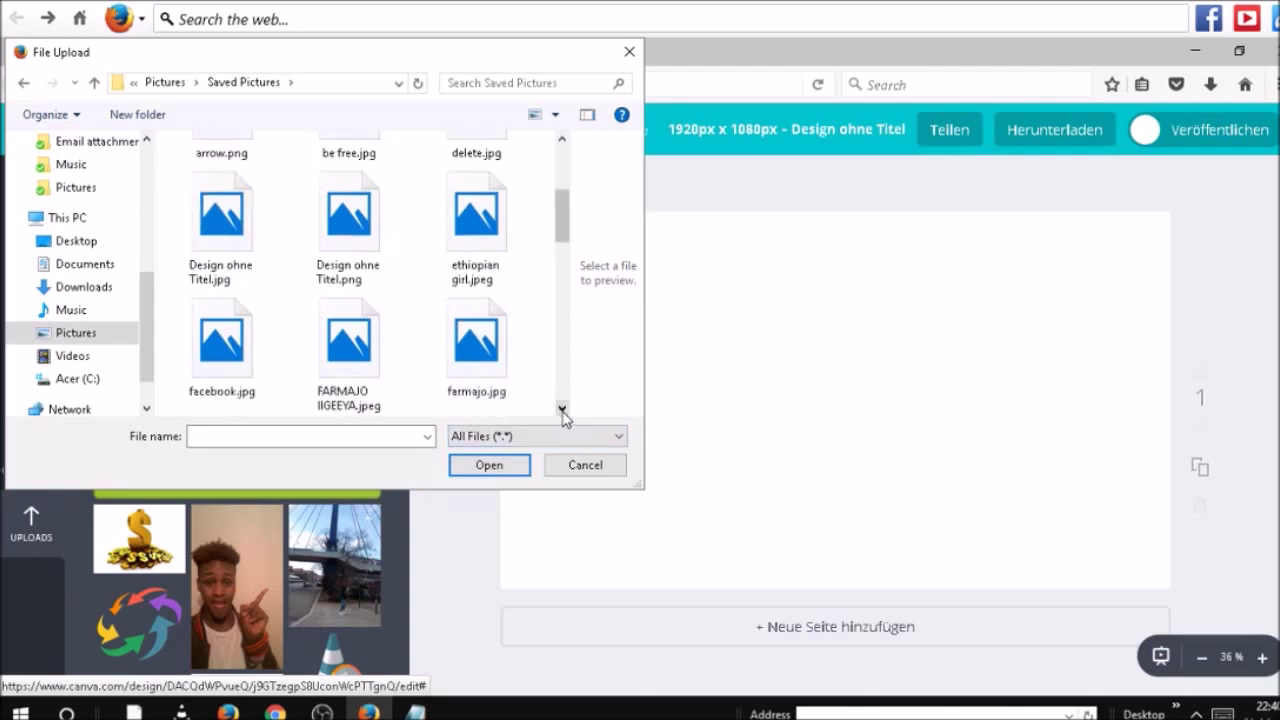
click(562, 408)
click(562, 408)
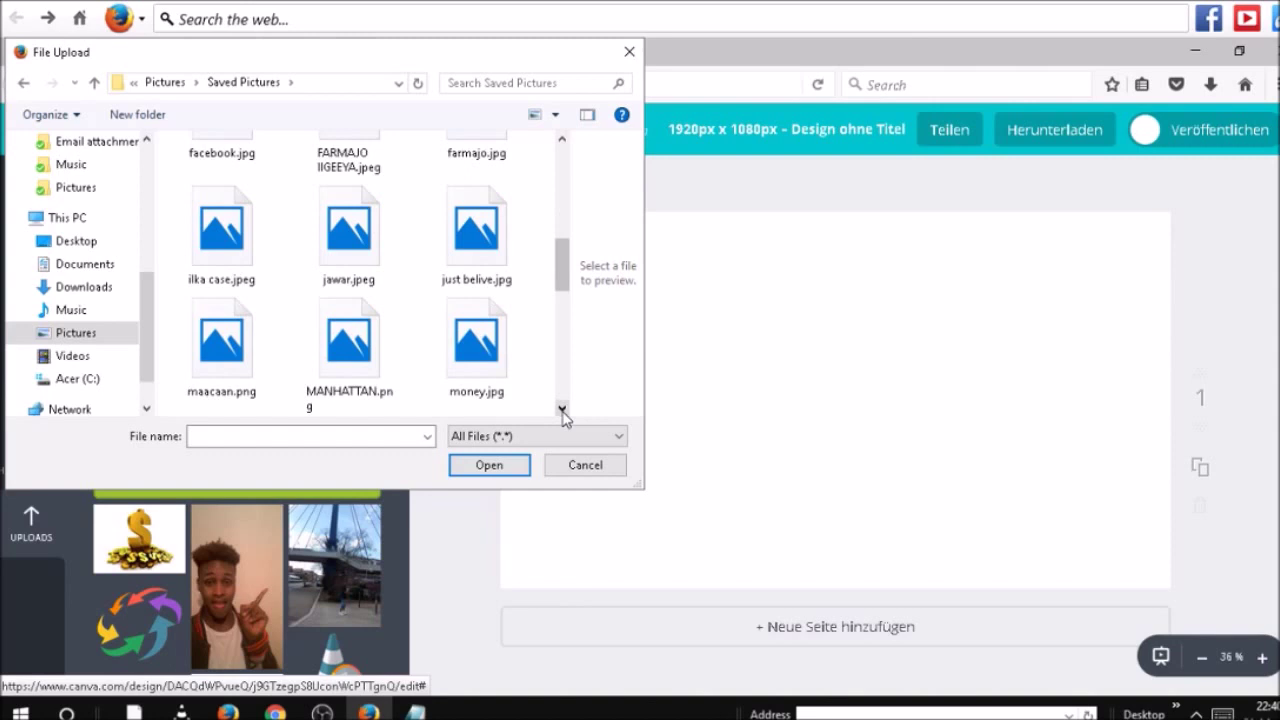
click(562, 408)
click(562, 408)
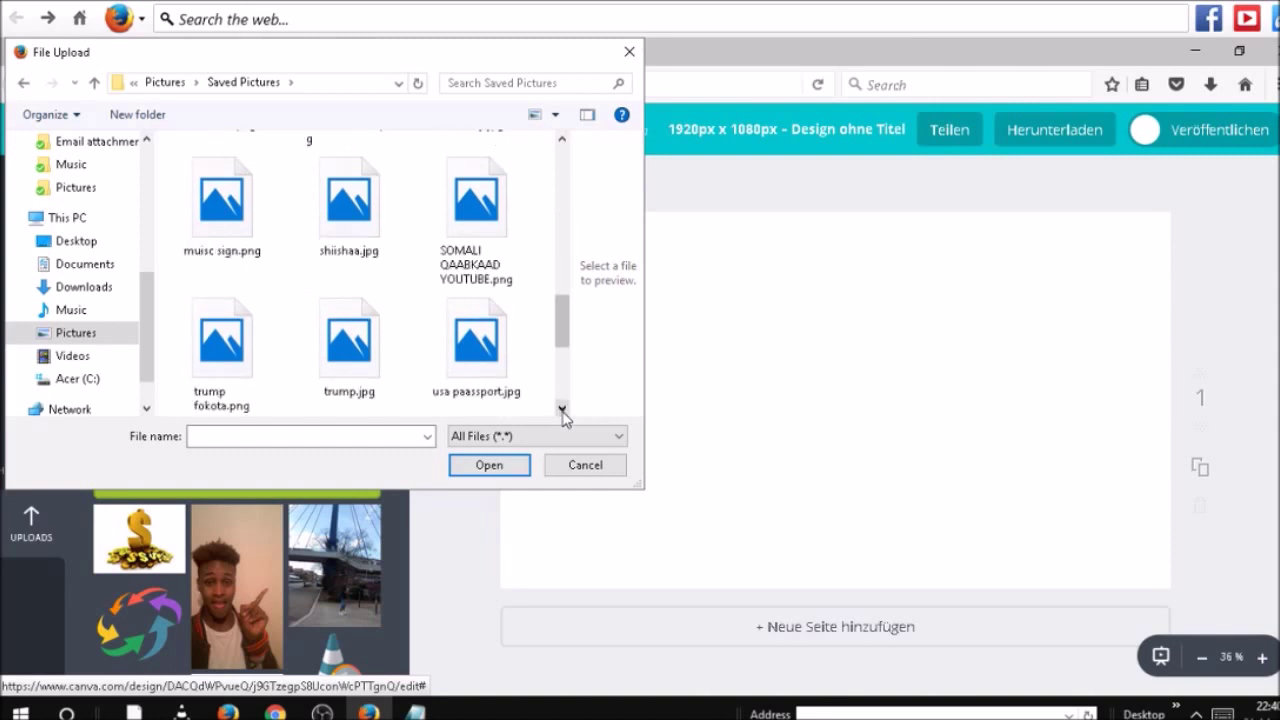
click(562, 408)
click(562, 408)
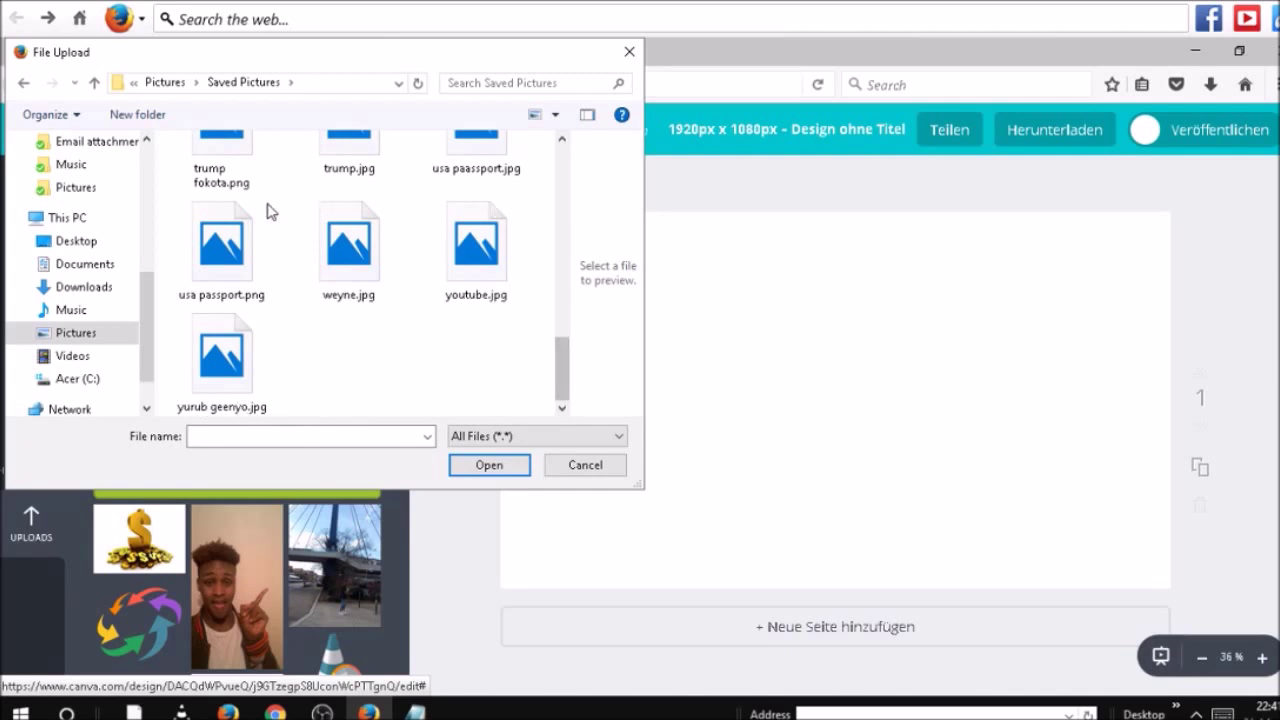
Step: Browse the files in the main Pictures folder of the upload dialog for an image to use
click(108, 332)
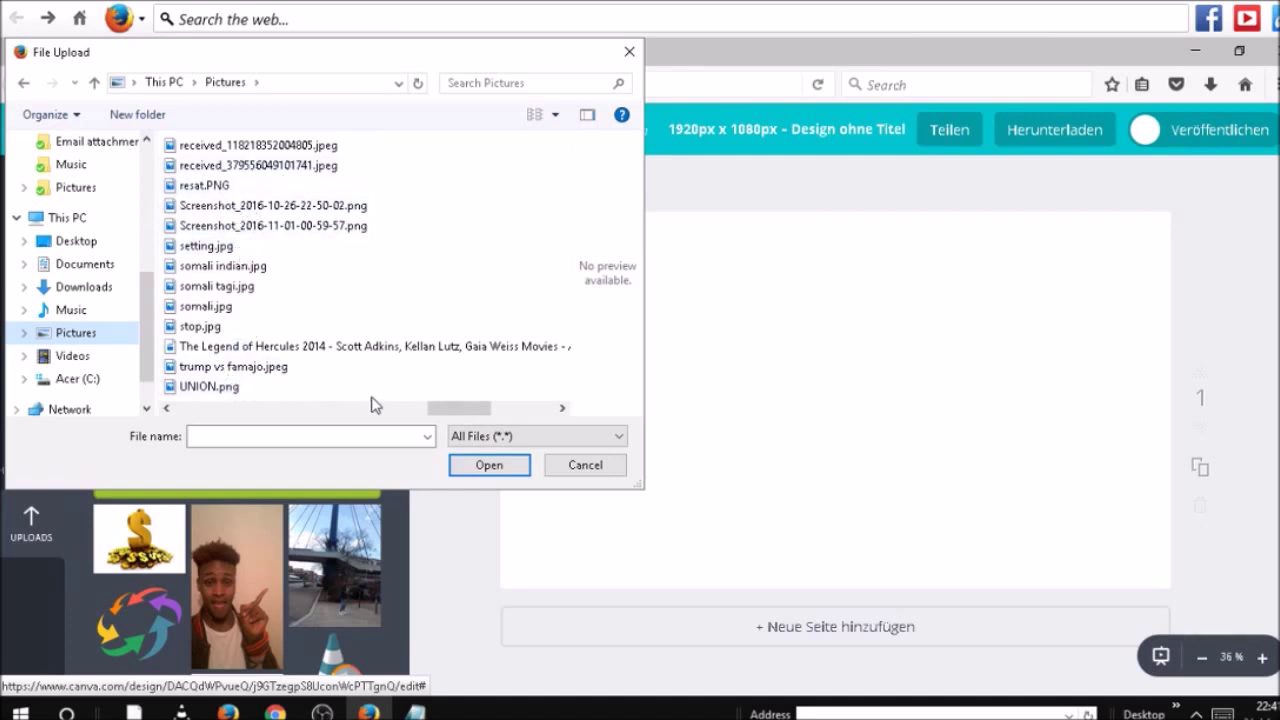
click(564, 409)
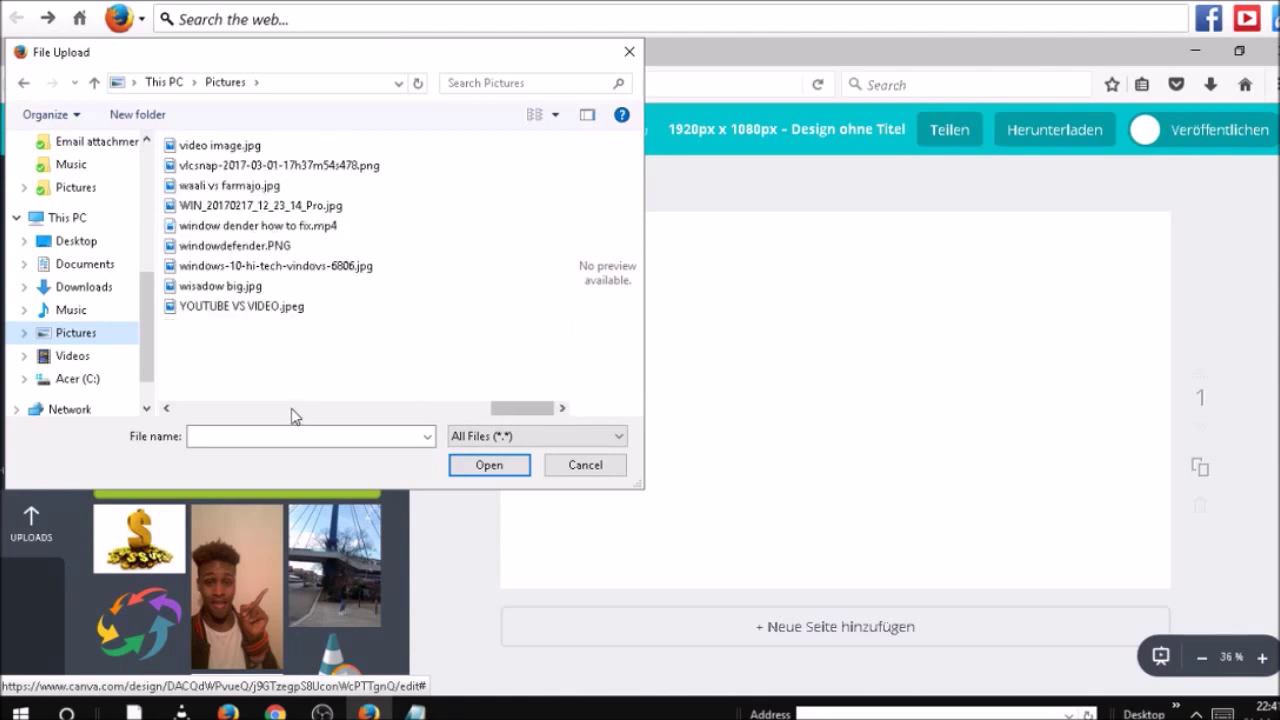
click(168, 409)
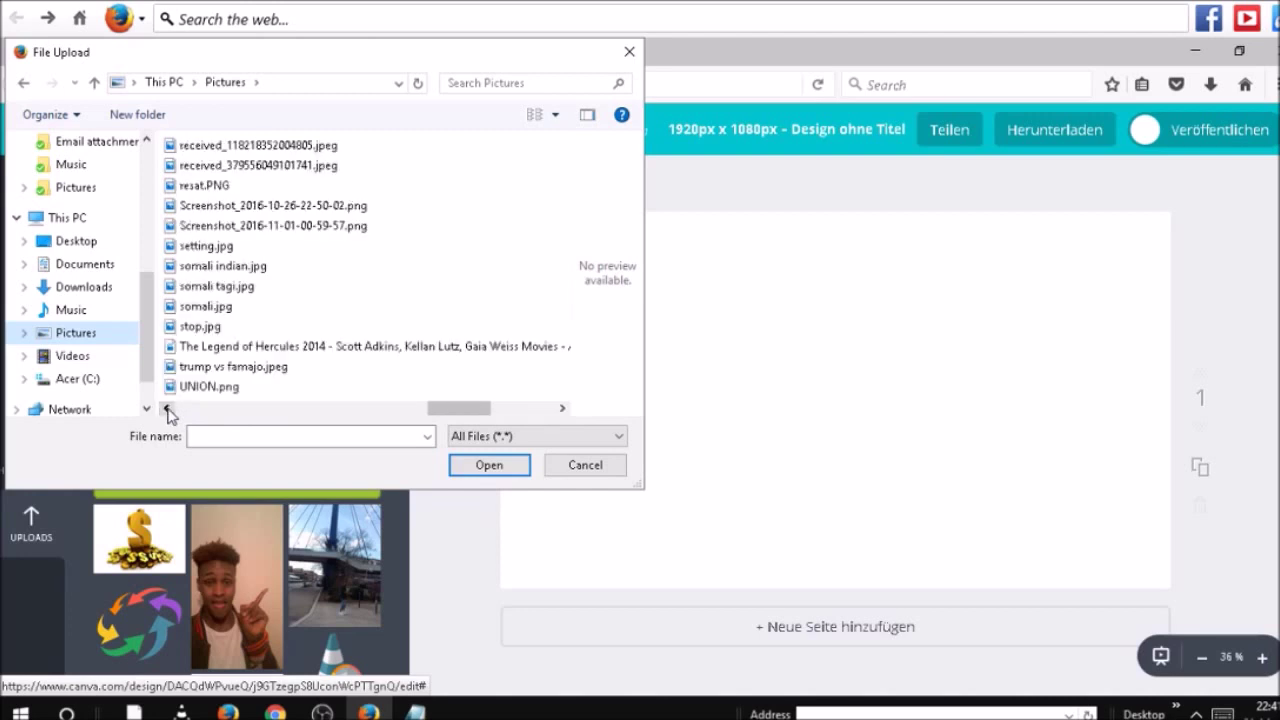
click(168, 409)
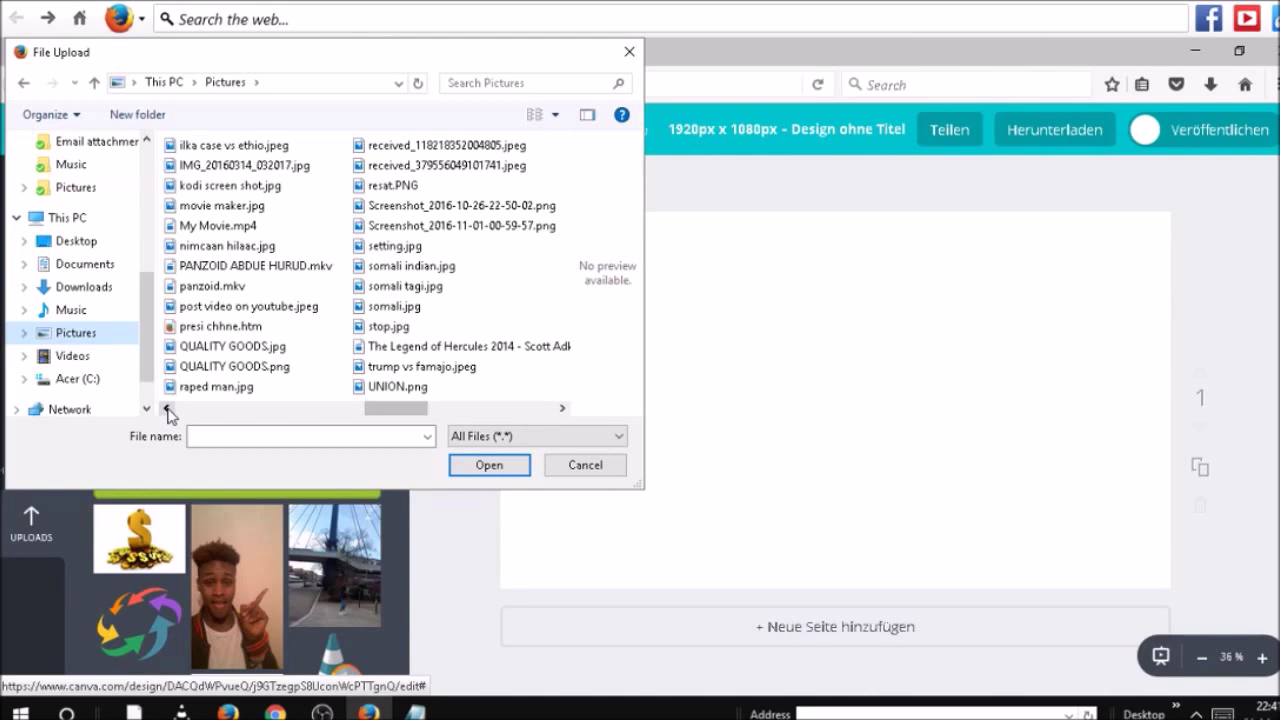
click(168, 409)
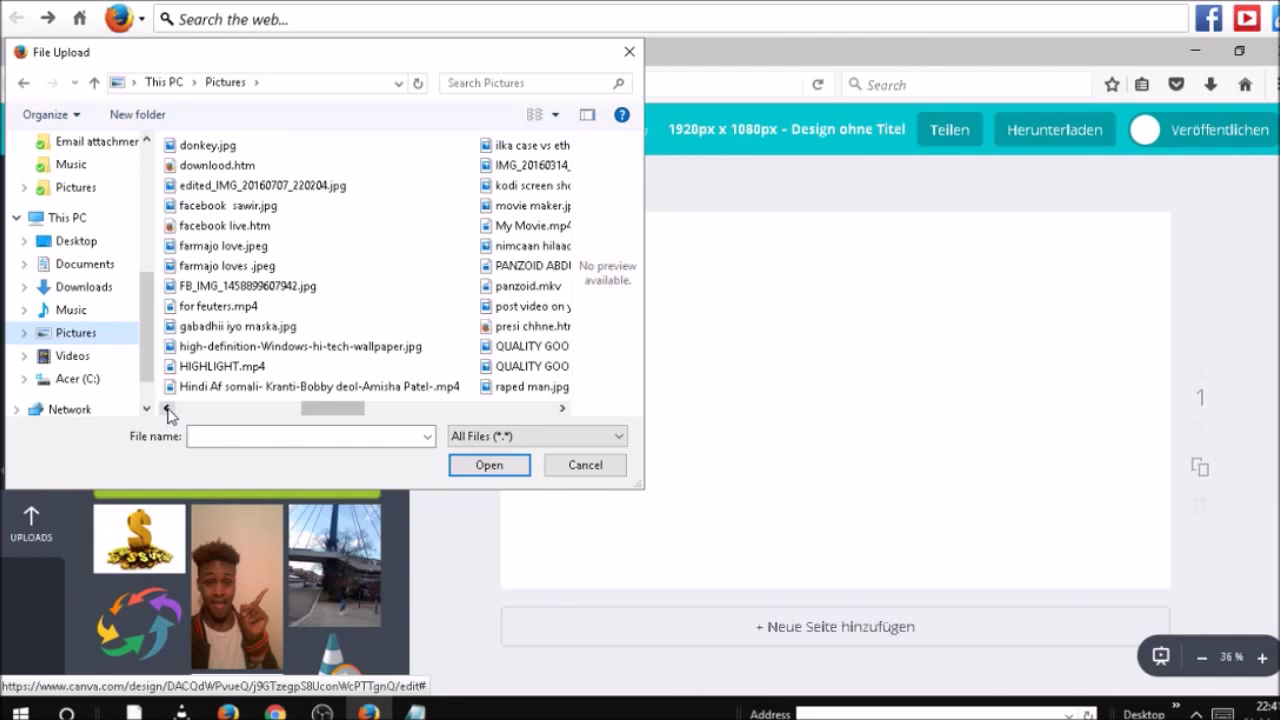
click(168, 409)
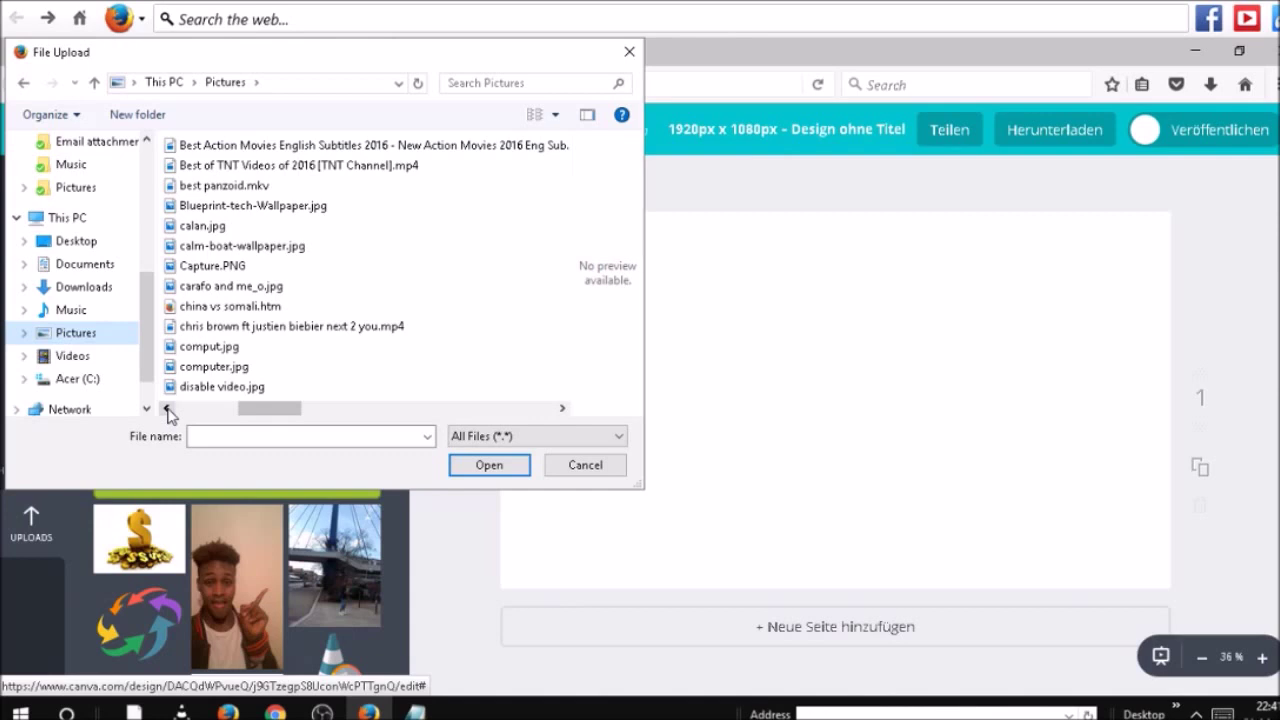
click(168, 409)
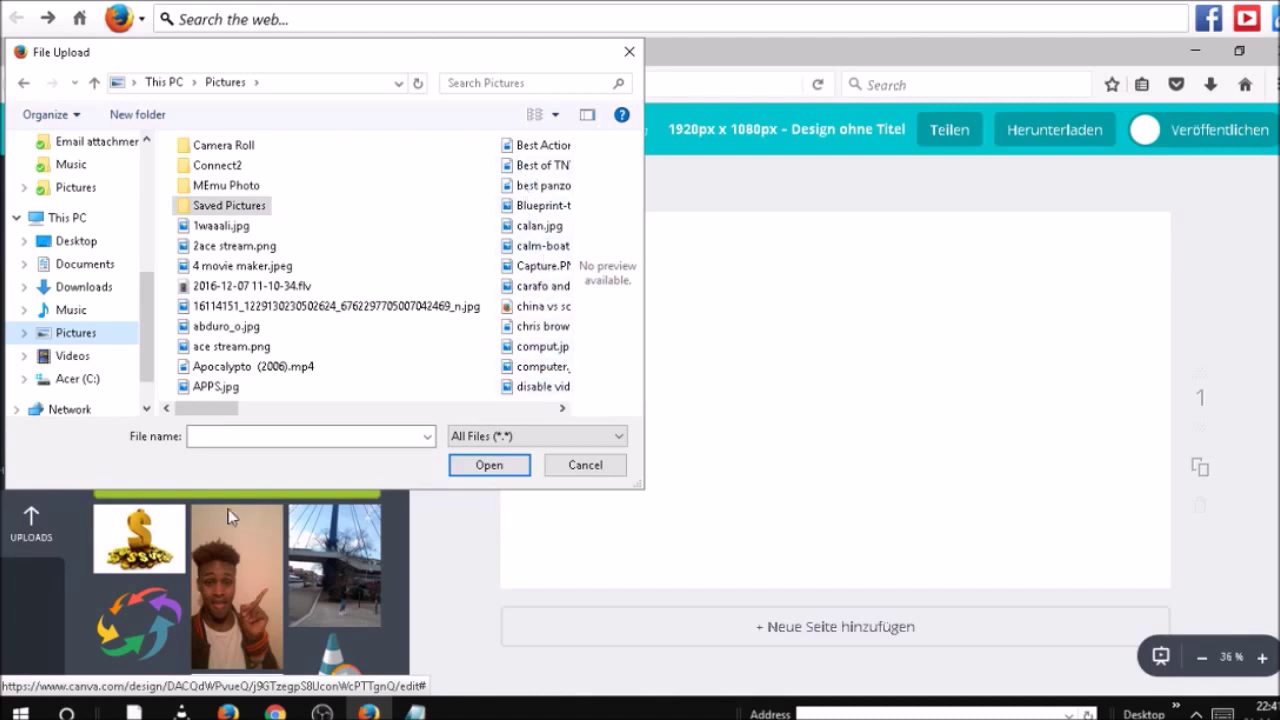
Step: Open the Pictures folder in File Explorer and move windowdefender.PNG to the Saved Pictures folder
click(20, 712)
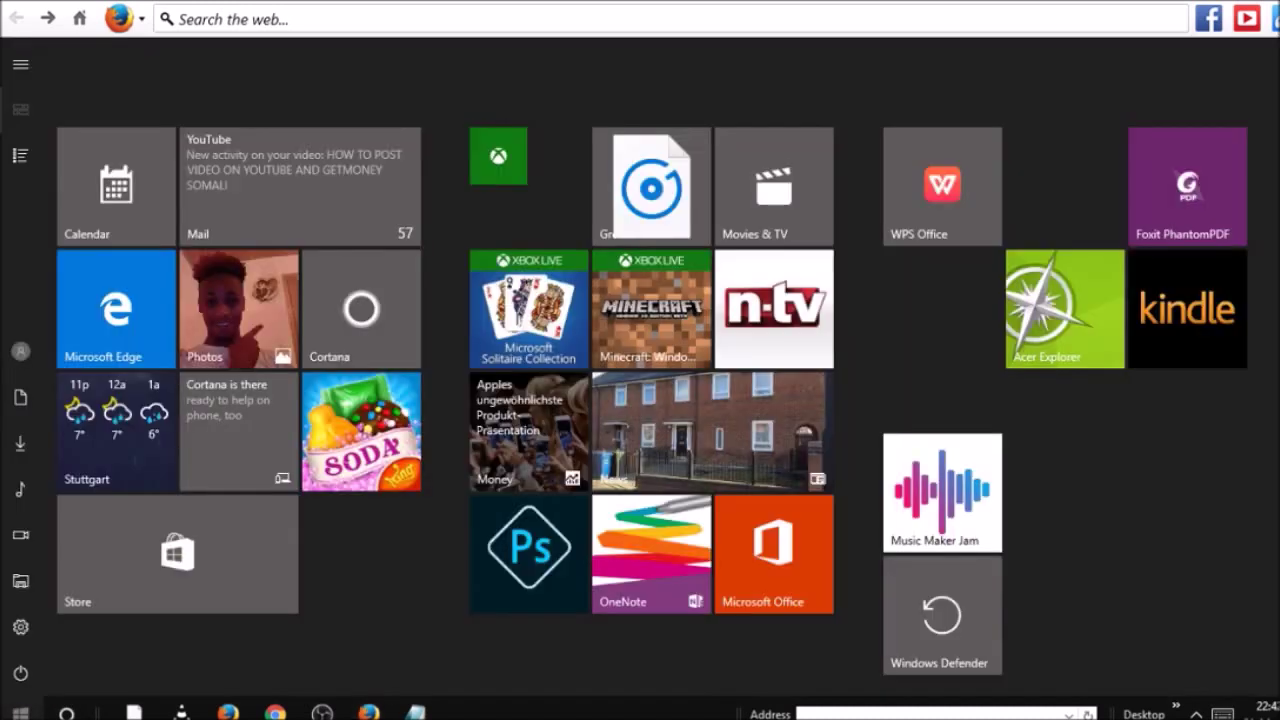
click(24, 581)
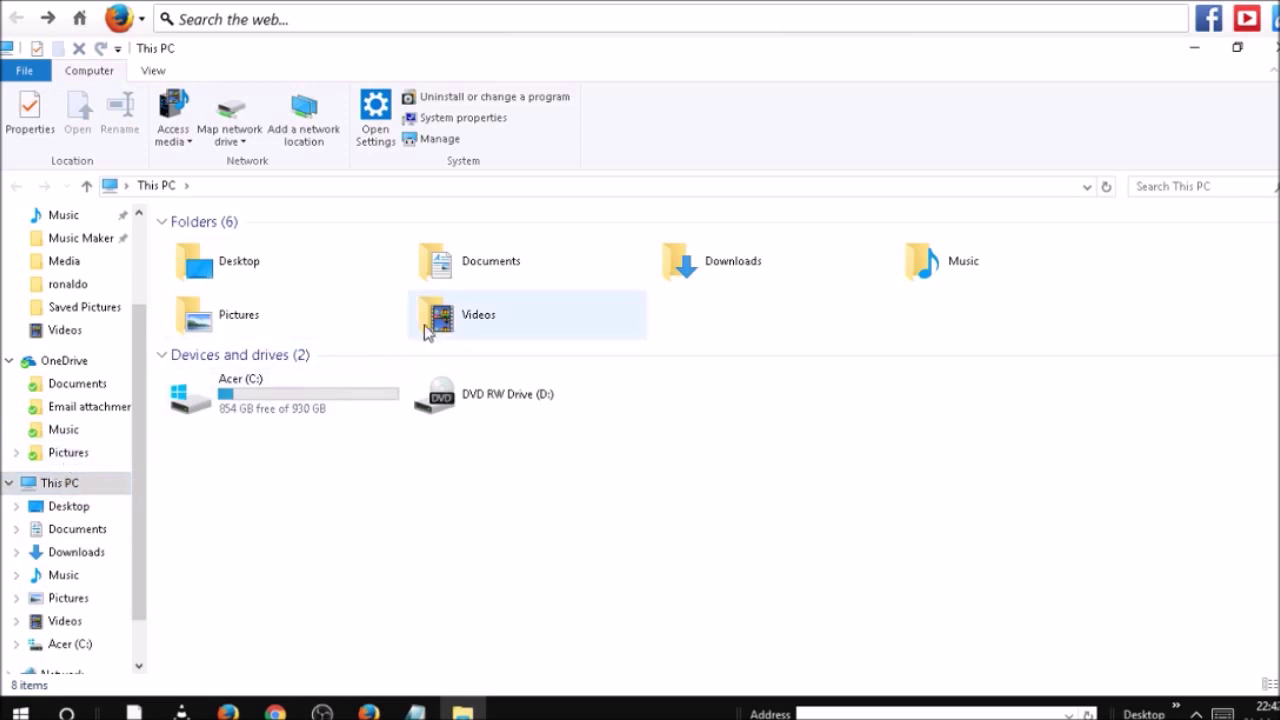
double_click(265, 316)
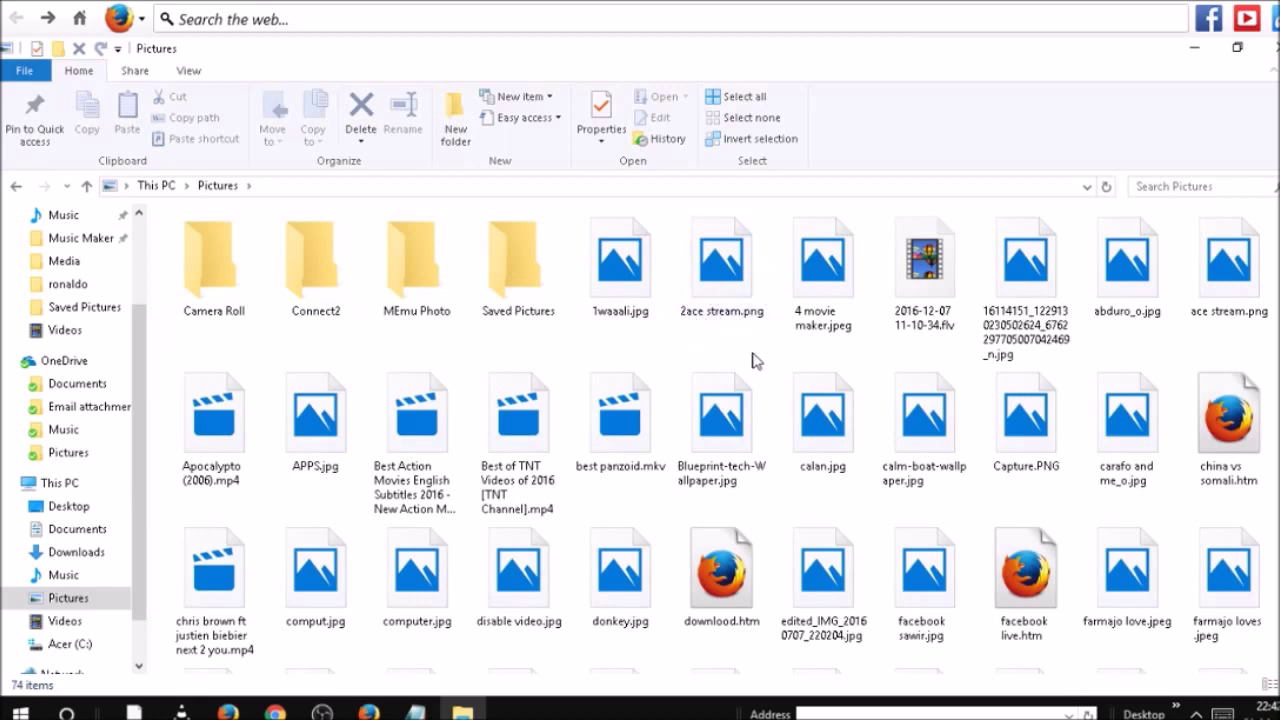
scroll(1095, 516, down, 2)
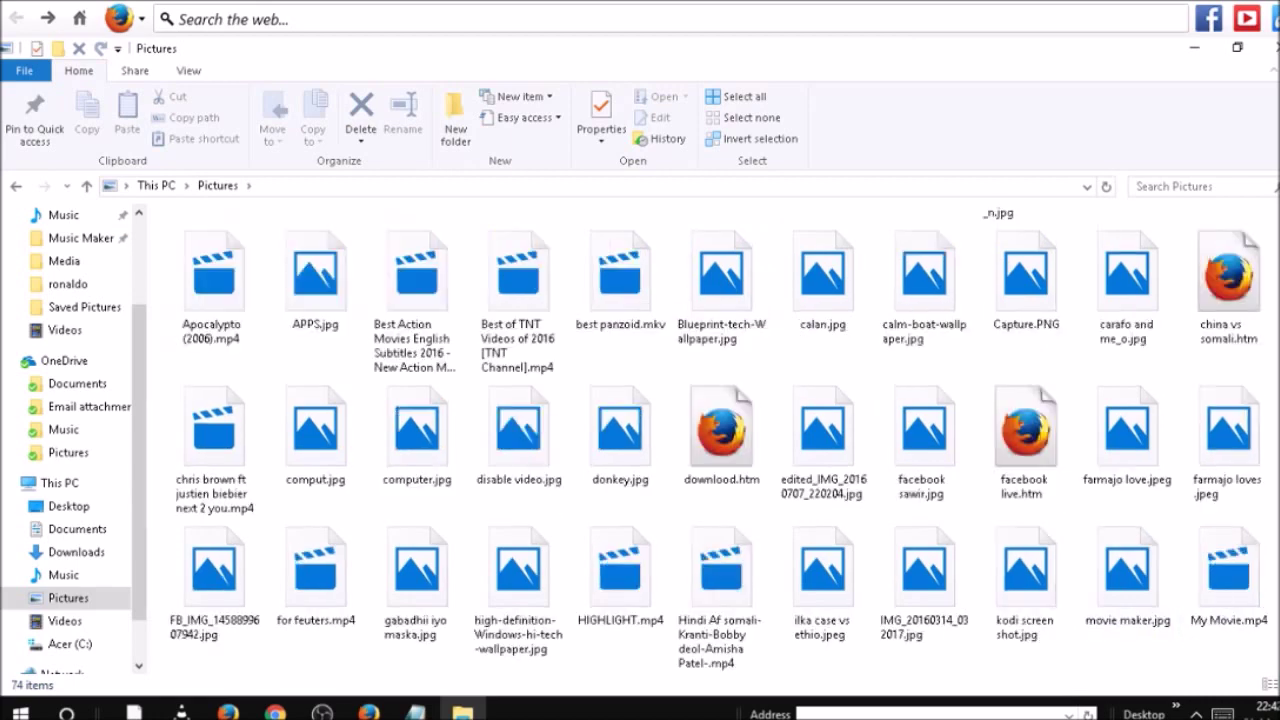
scroll(720, 437, down, 3)
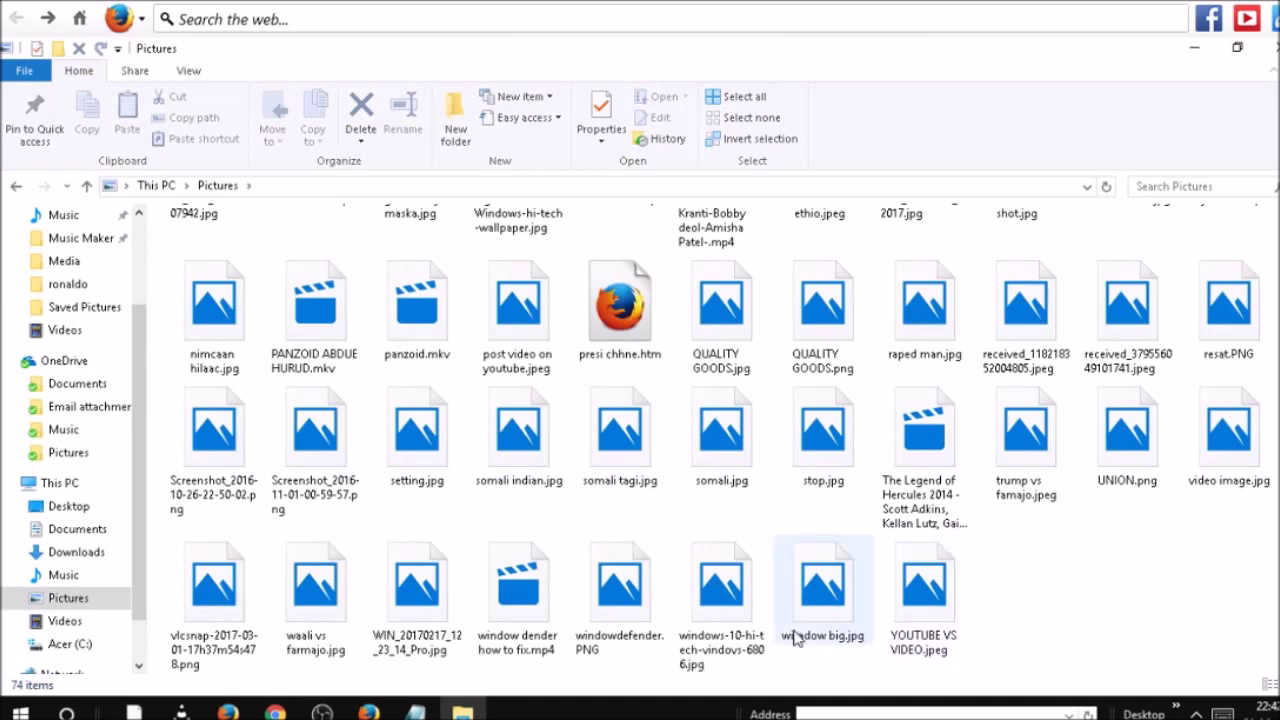
click(638, 596)
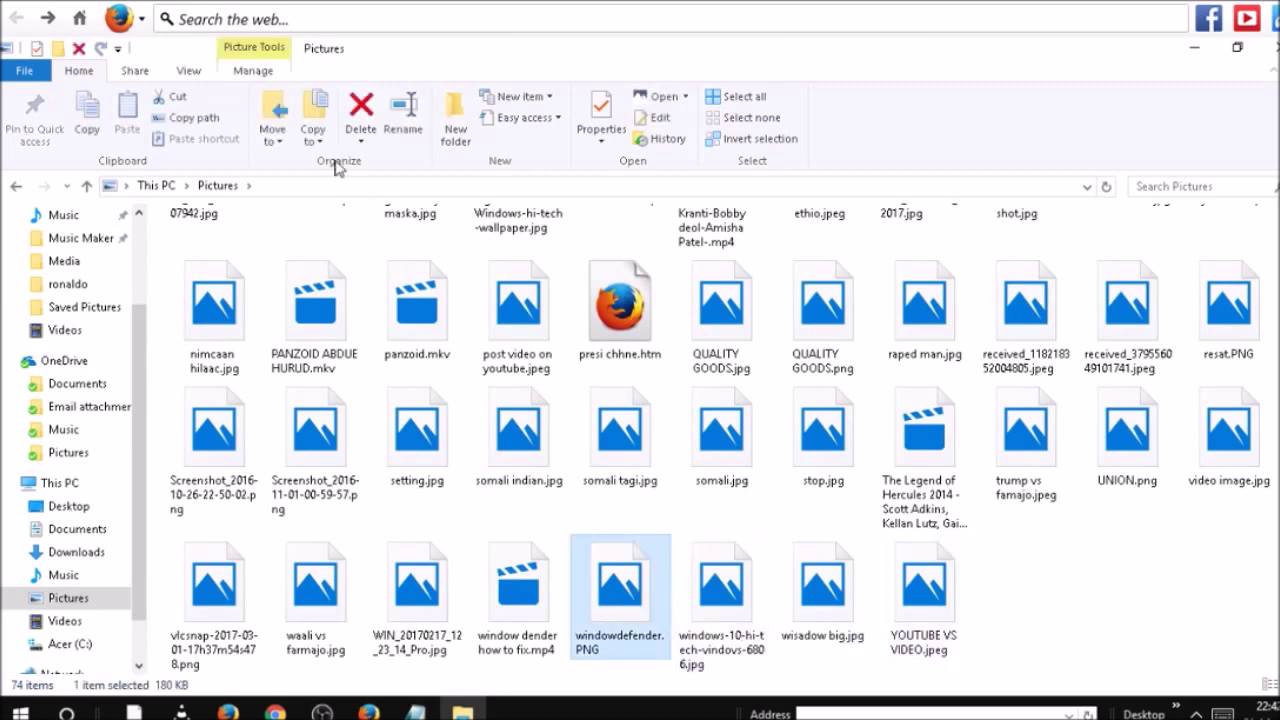
click(273, 118)
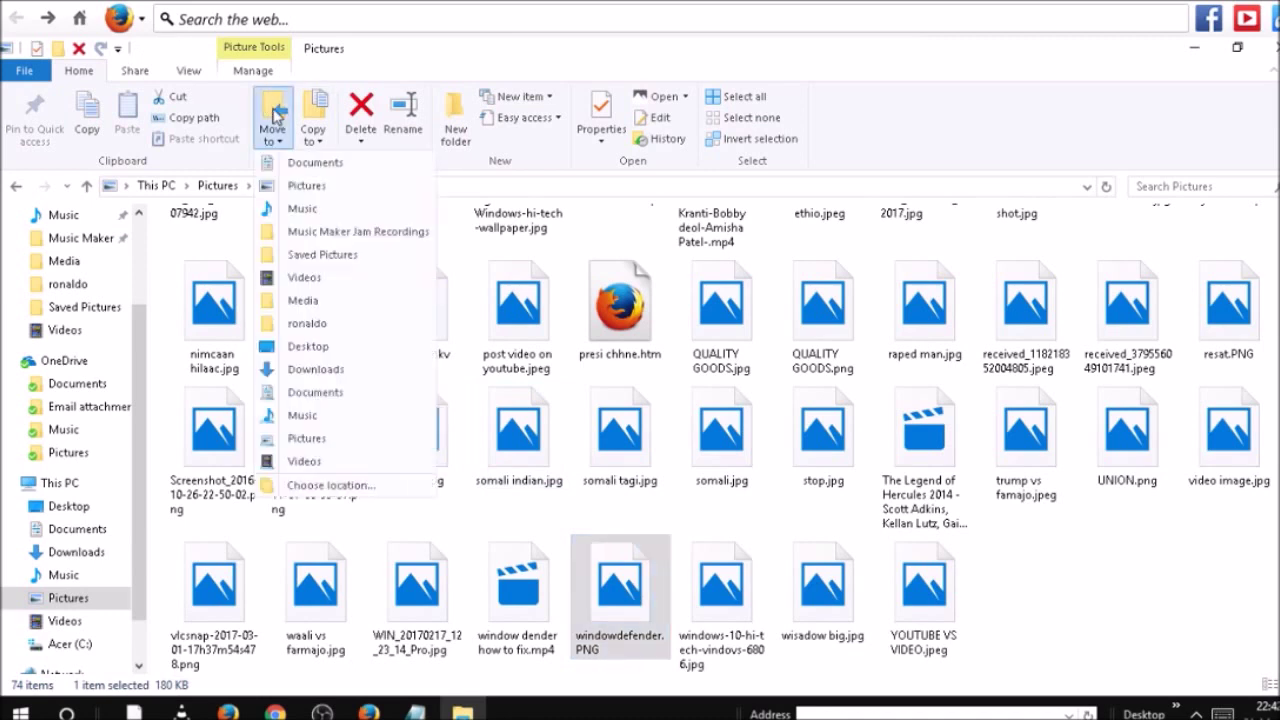
click(321, 255)
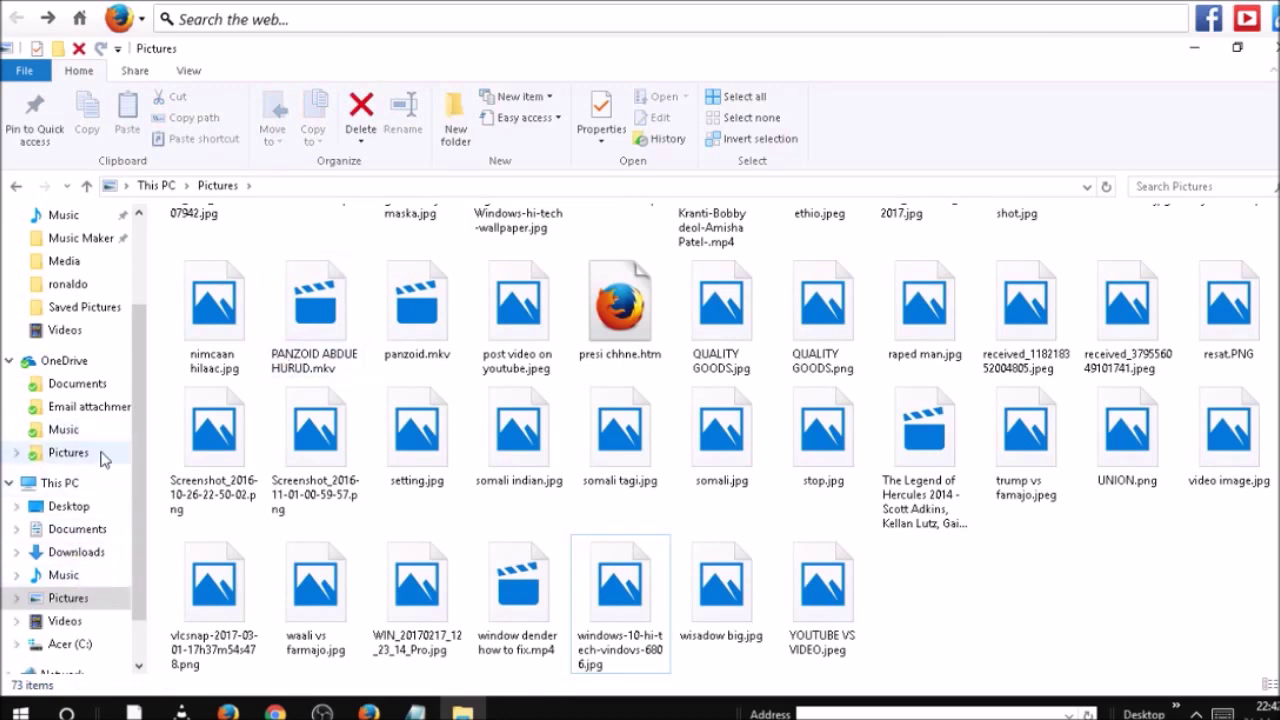
Step: Look into the Saved Pictures folder in File Explorer, and close the window to return to the upload dialog
click(82, 598)
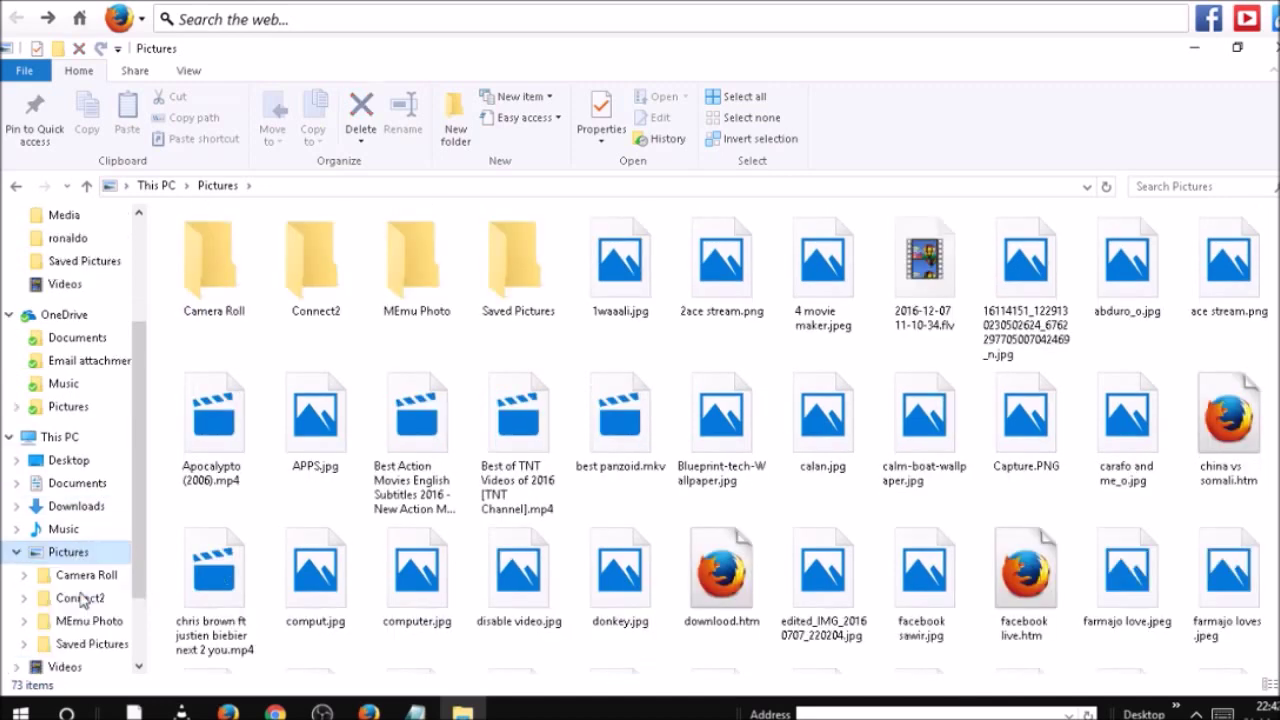
double_click(481, 287)
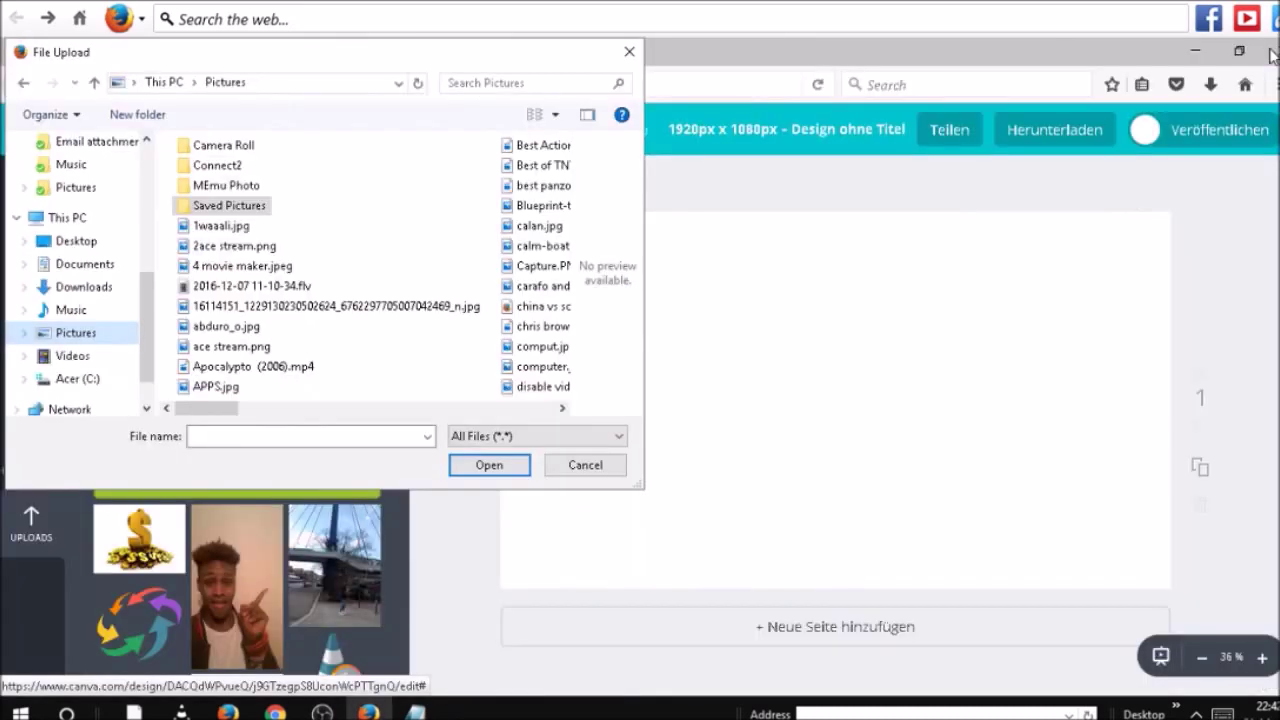
click(1272, 47)
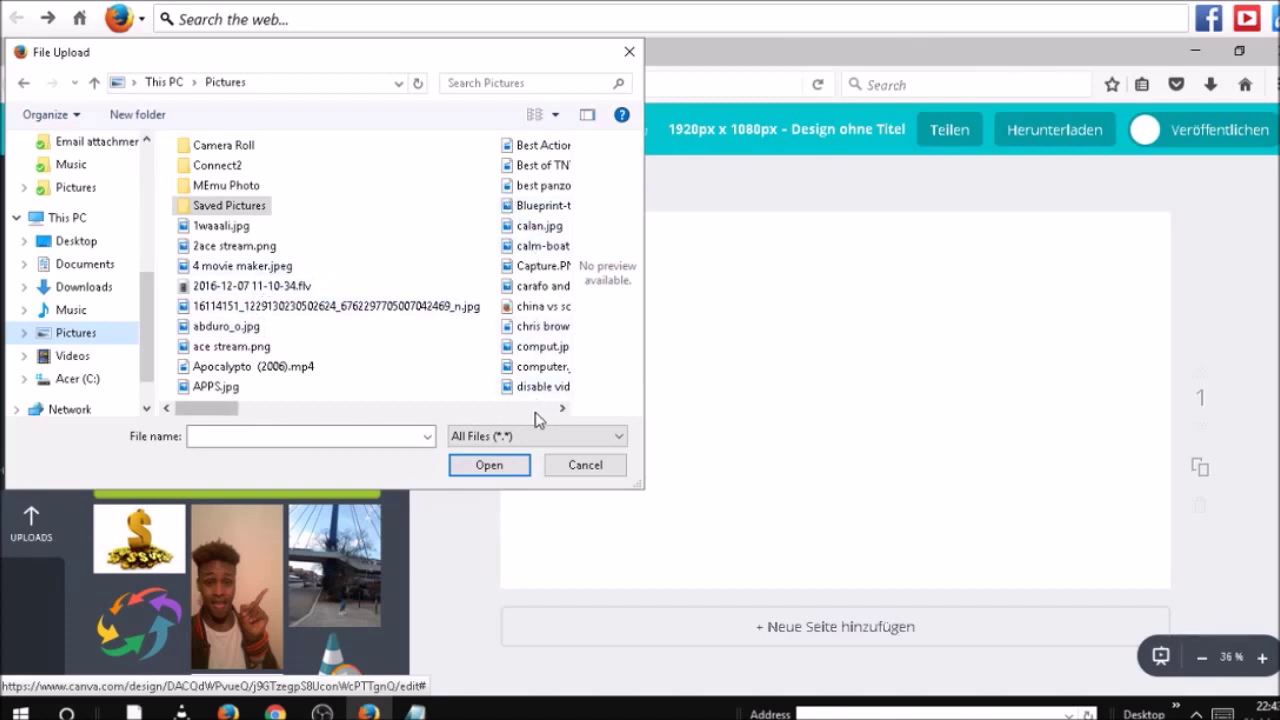
Step: Open the Saved Pictures folder in the upload dialog without renaming it
click(562, 408)
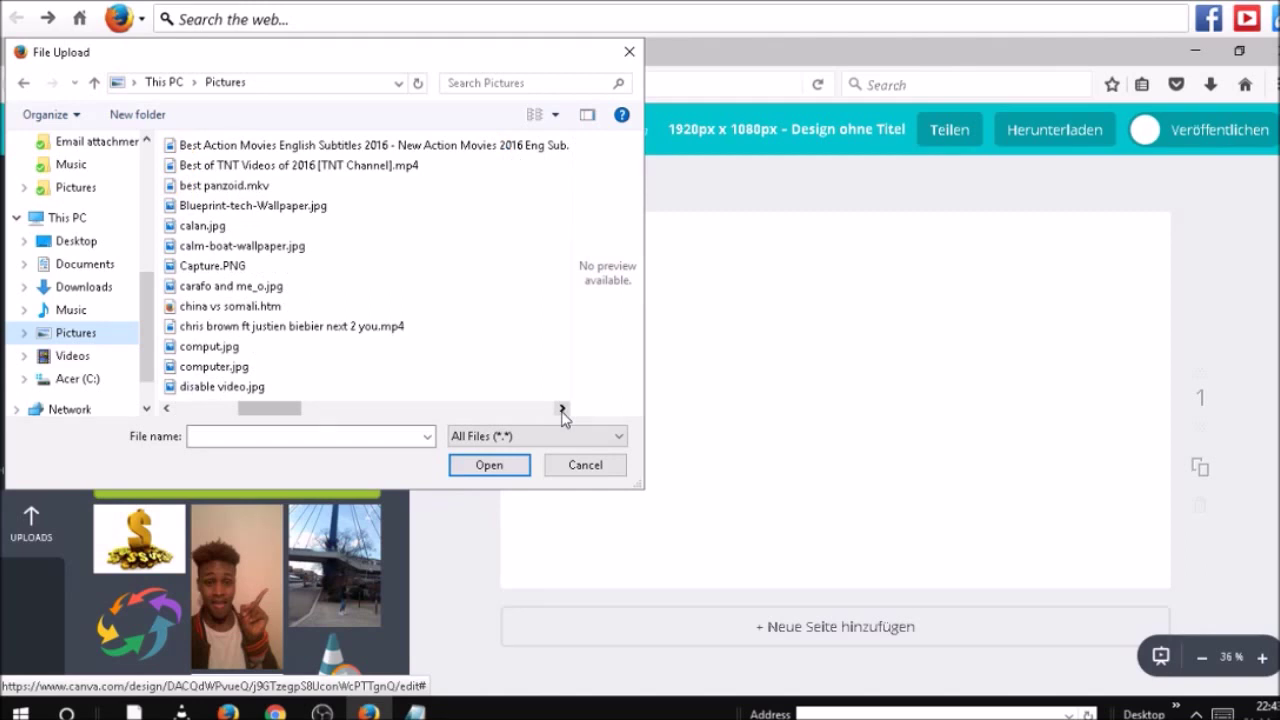
click(168, 408)
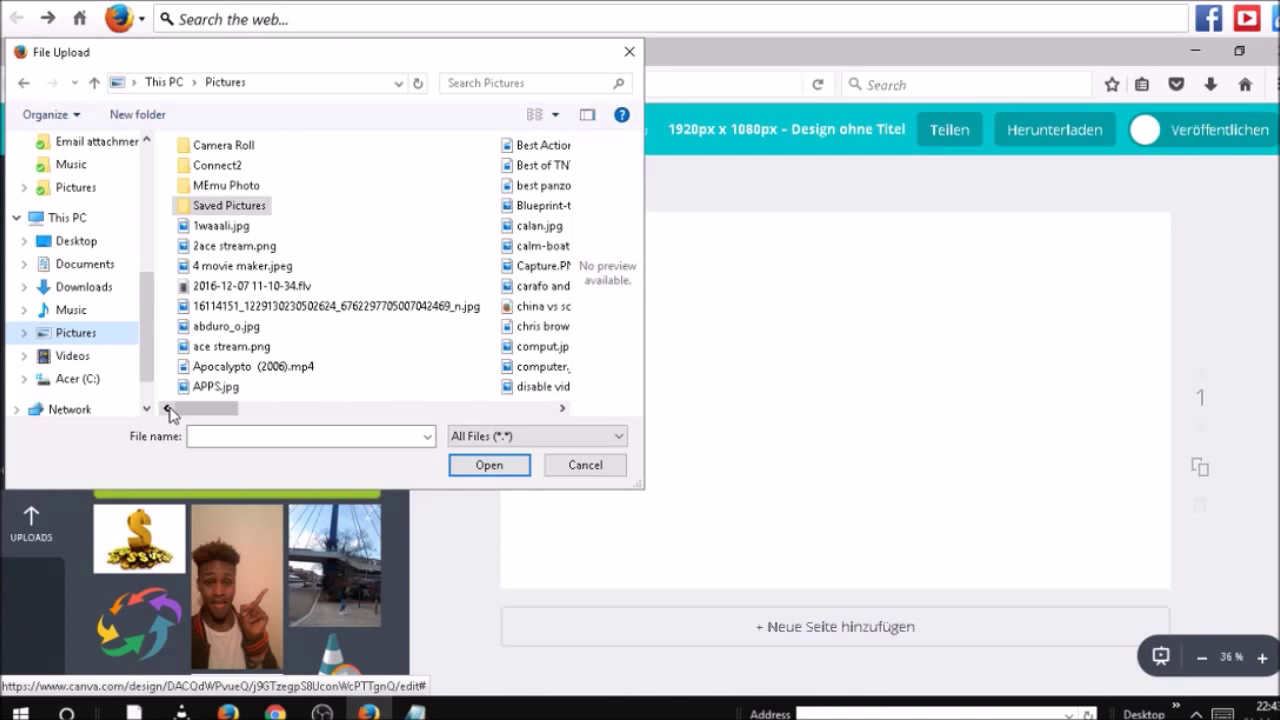
click(251, 206)
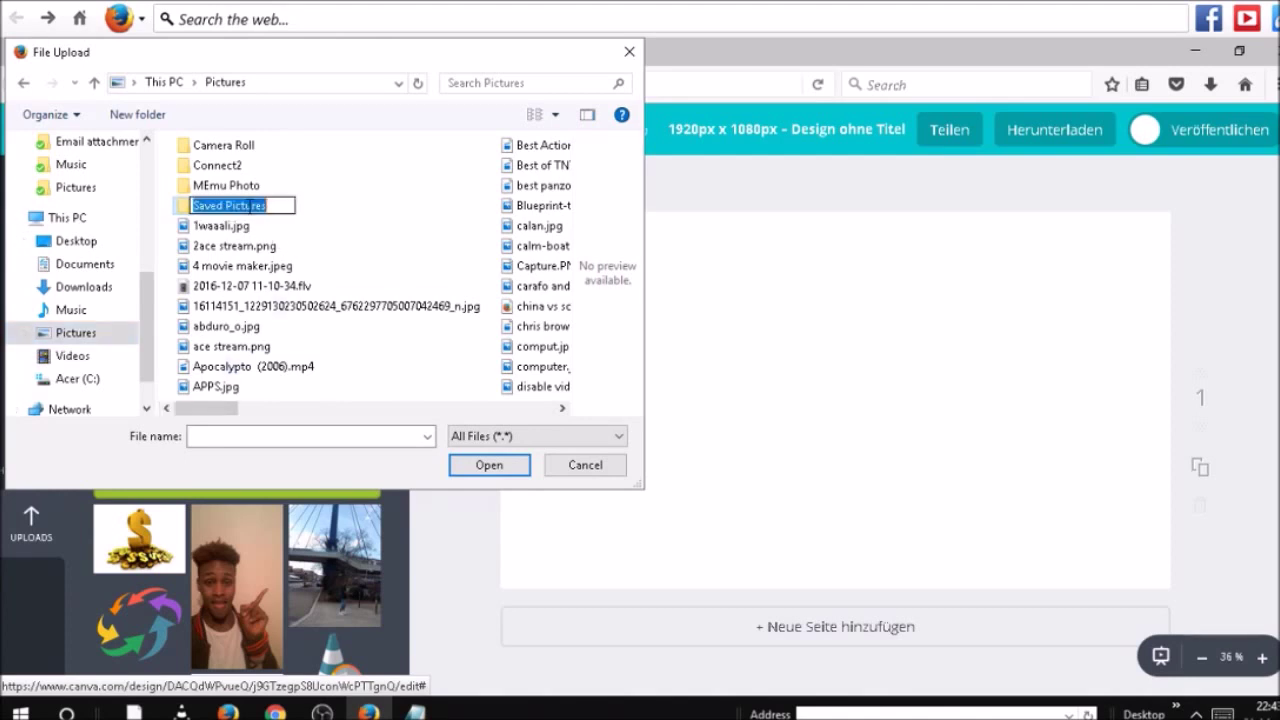
key(Escape)
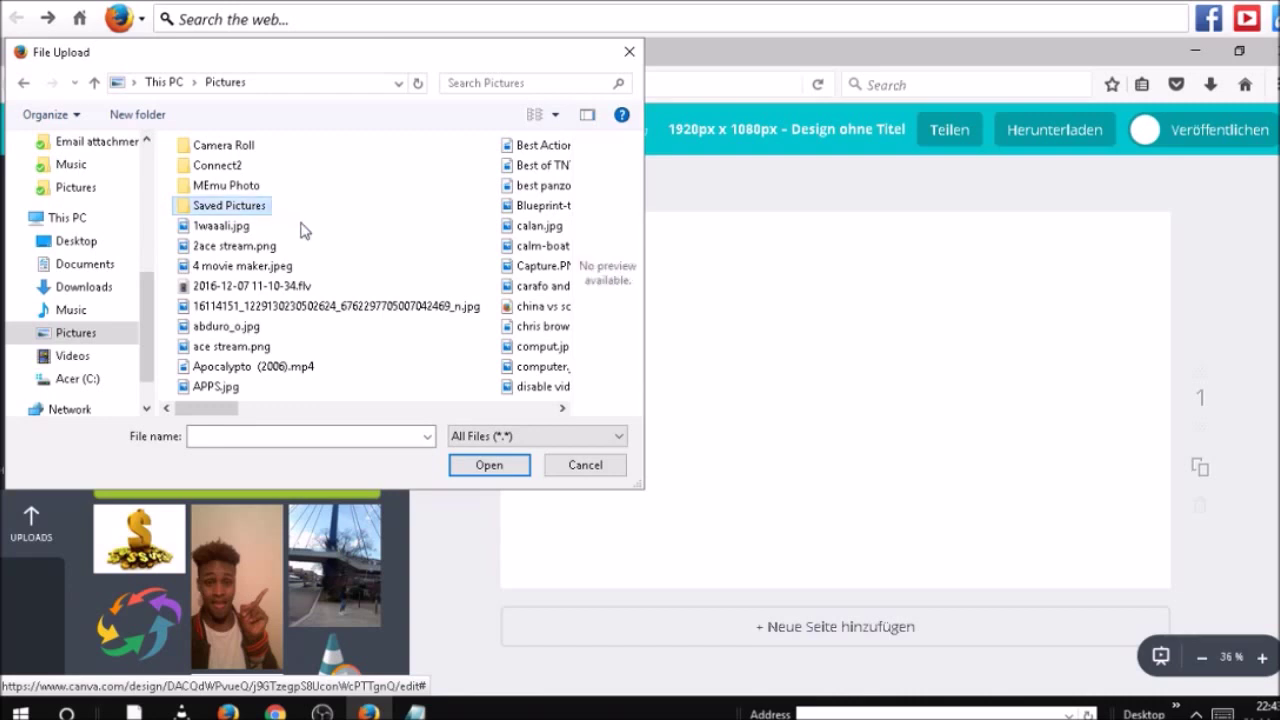
double_click(263, 208)
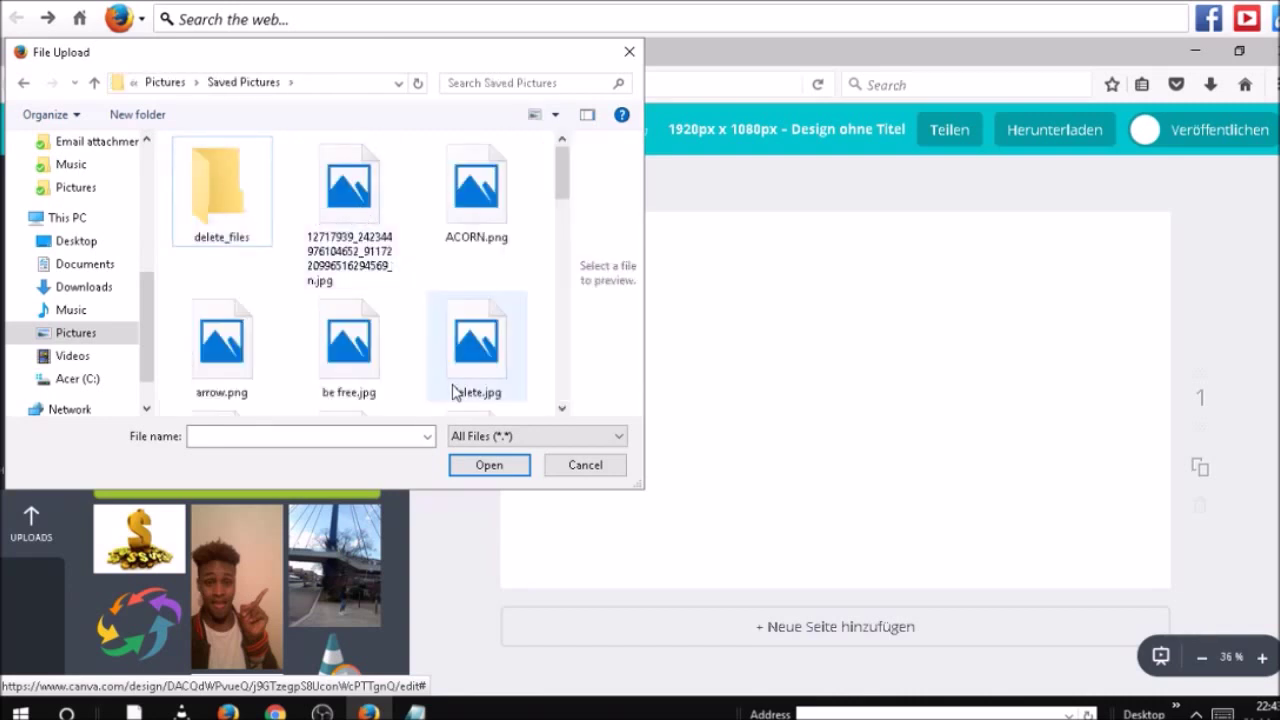
Step: Upload windowdefender.PNG from the Saved Pictures folder to the Canva uploads
click(563, 408)
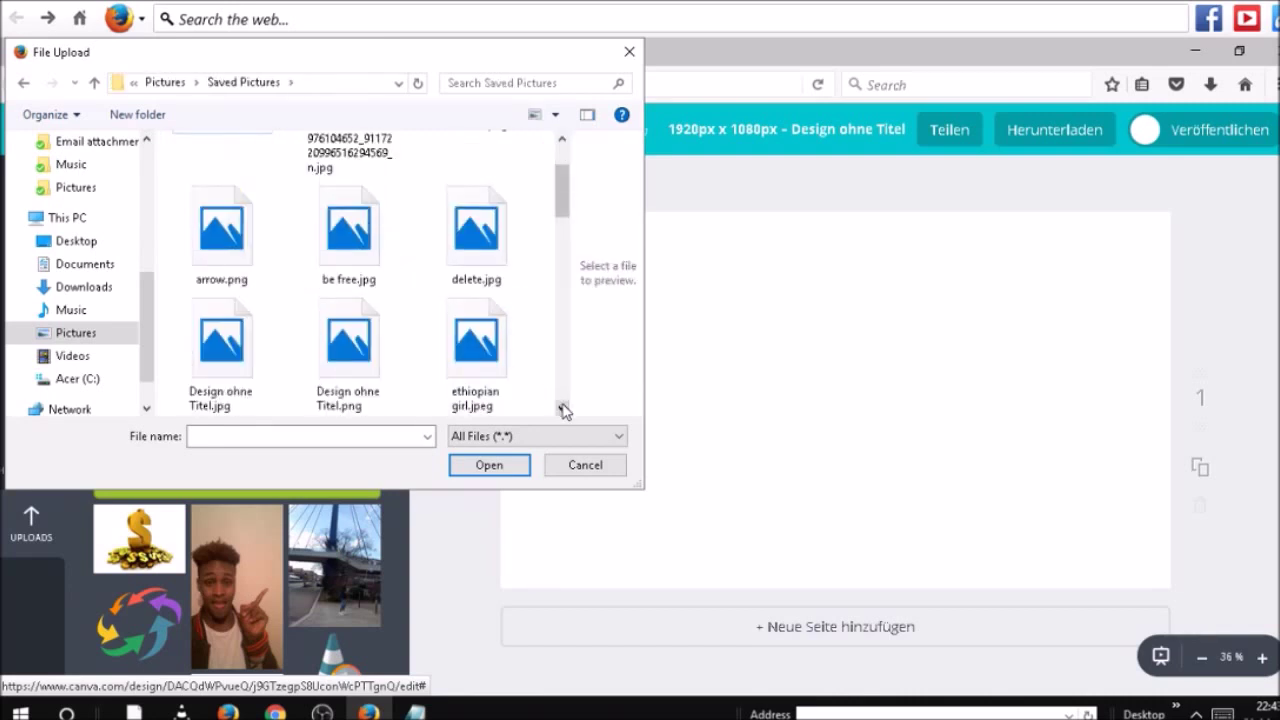
click(563, 408)
click(563, 408)
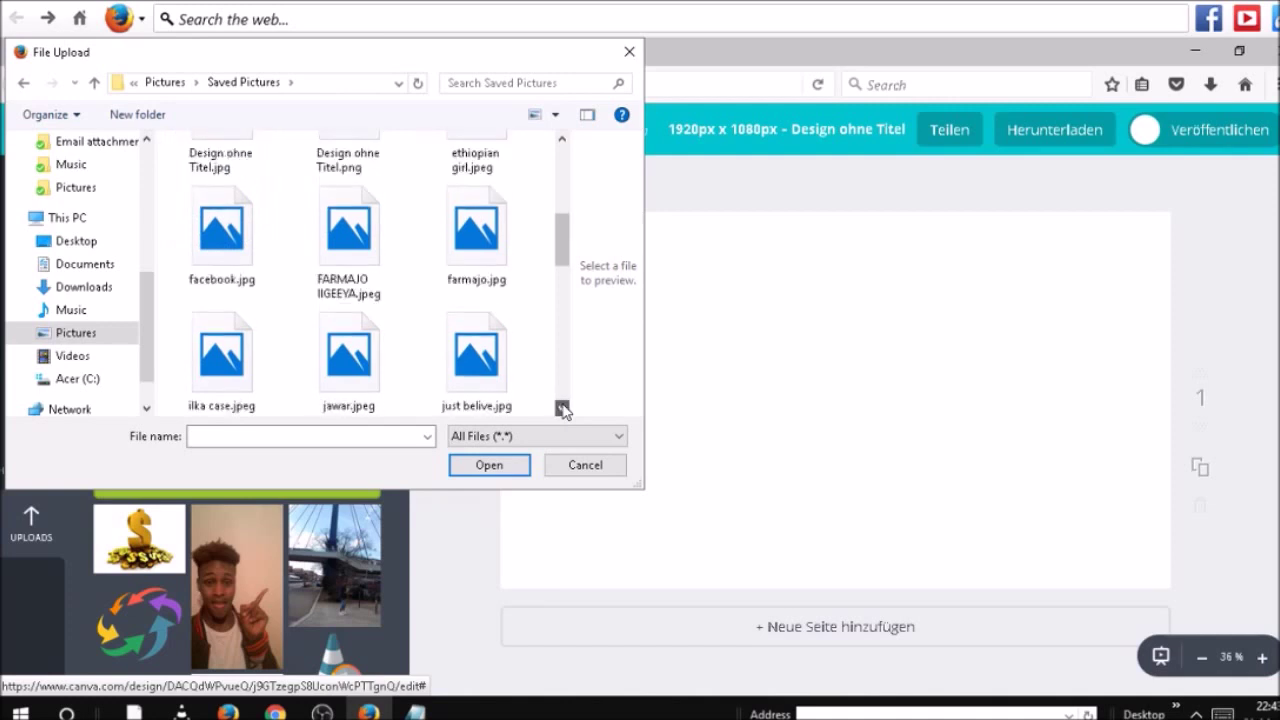
click(563, 408)
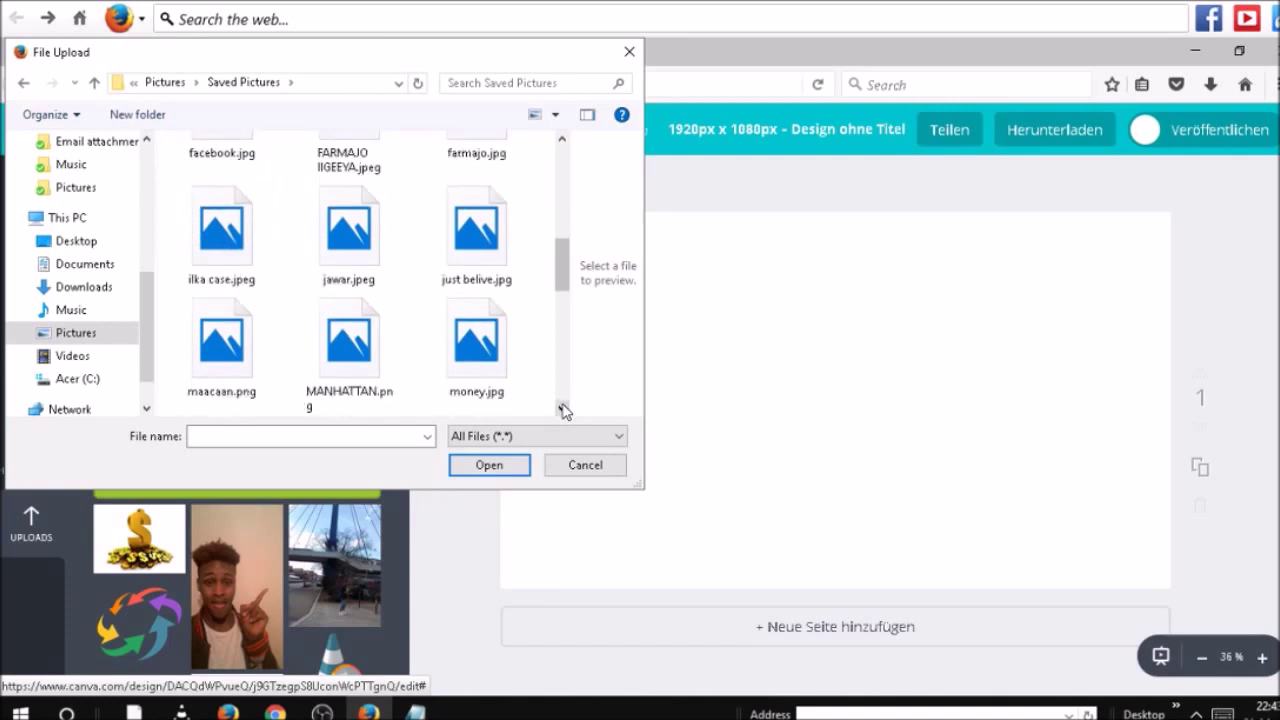
click(563, 408)
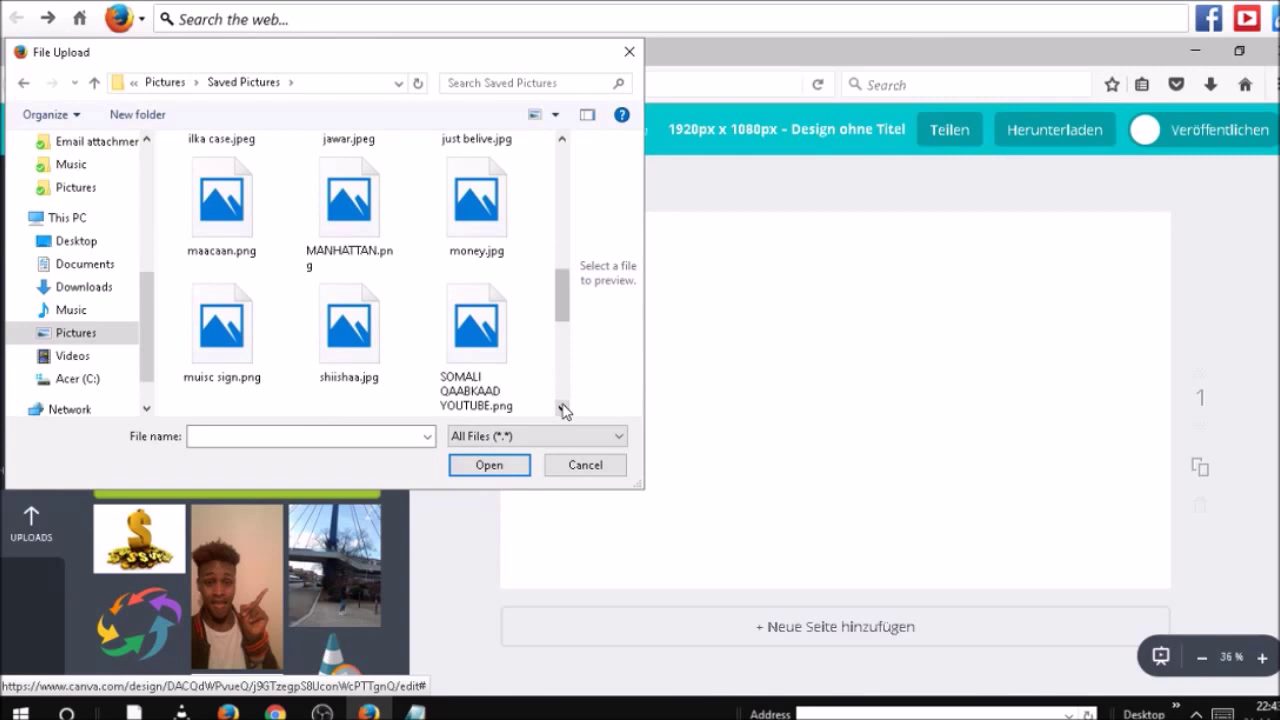
click(563, 408)
click(563, 408)
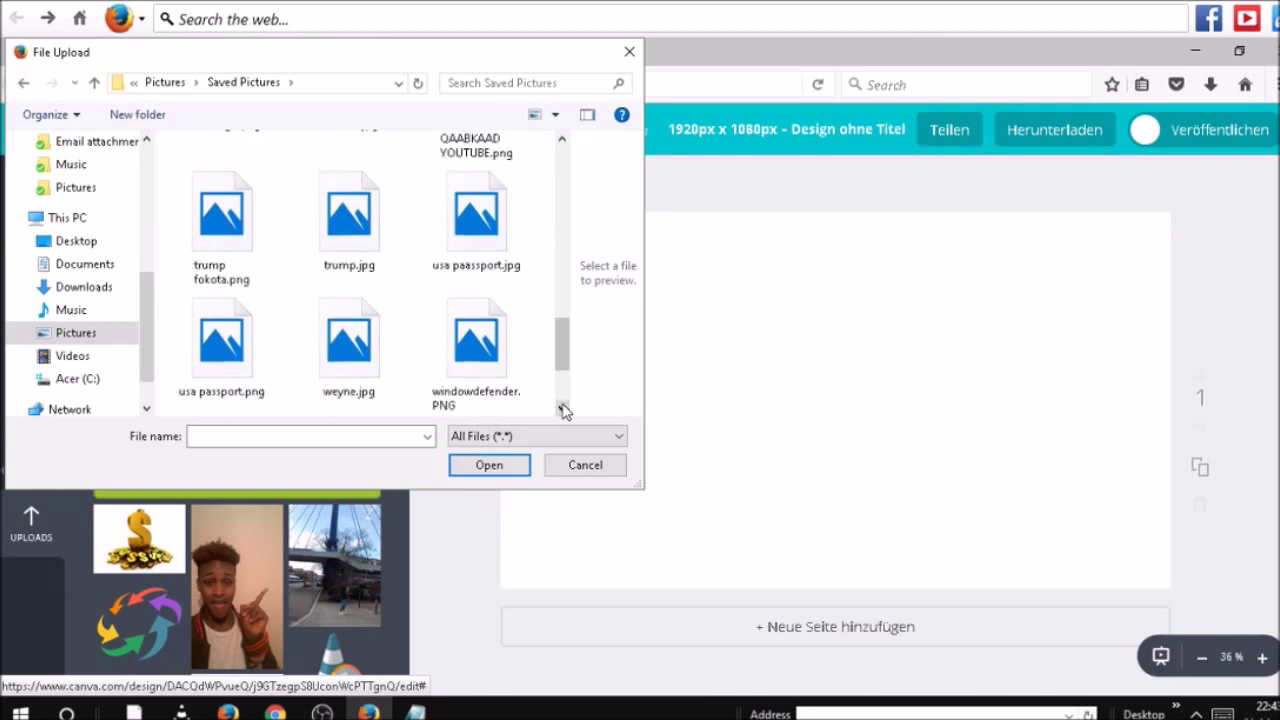
click(563, 408)
double_click(476, 235)
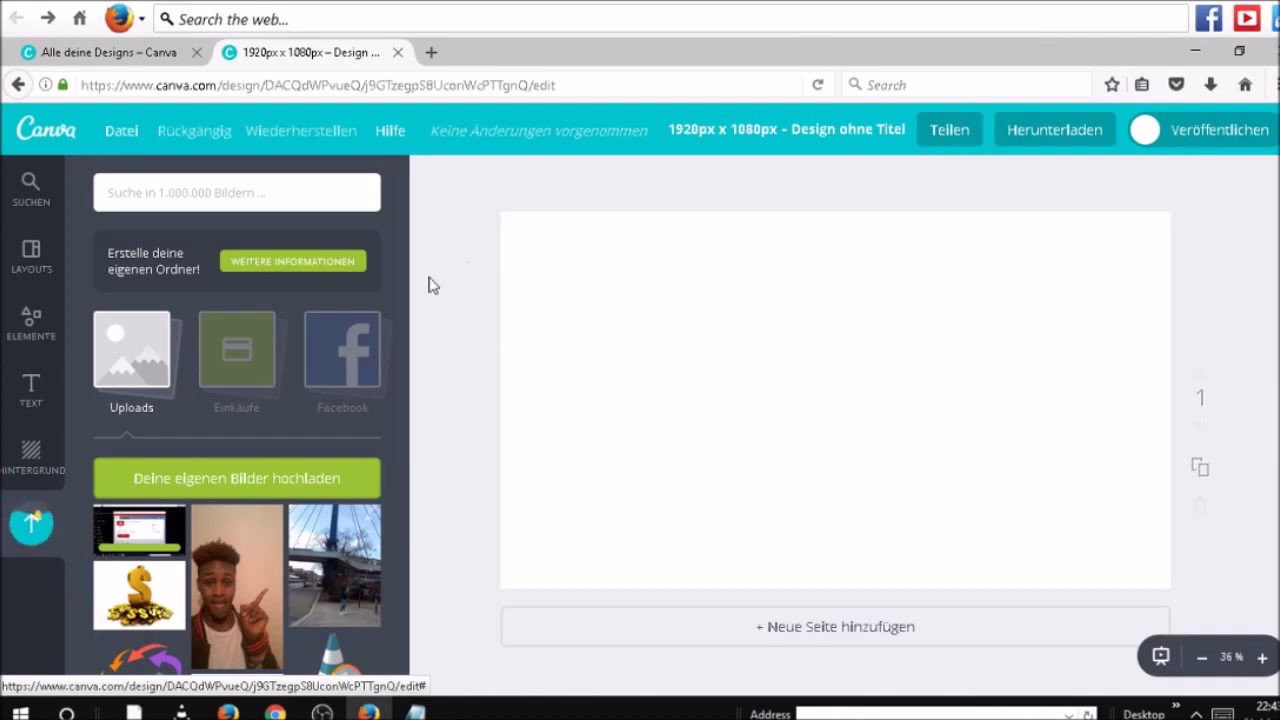
Step: Place the uploaded Windows Defender screenshot on the blank page and enlarge it from its corners to fill the page
click(136, 537)
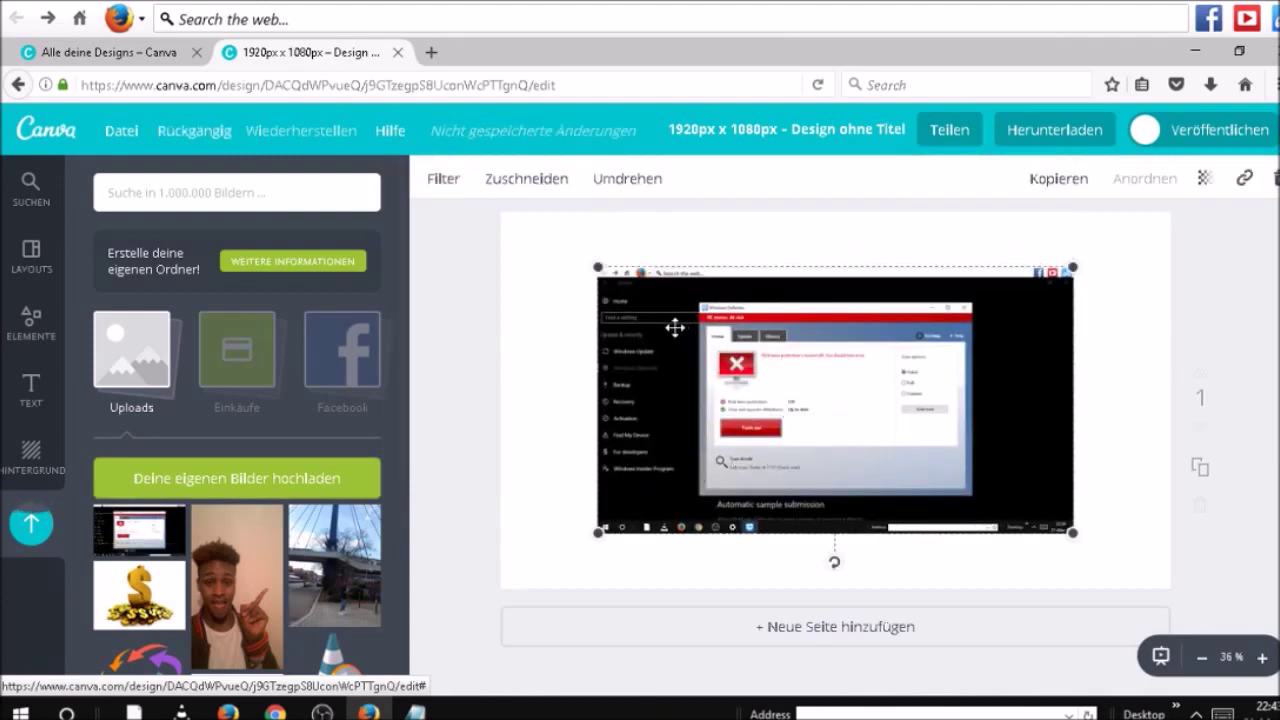
drag(596, 268, 492, 221)
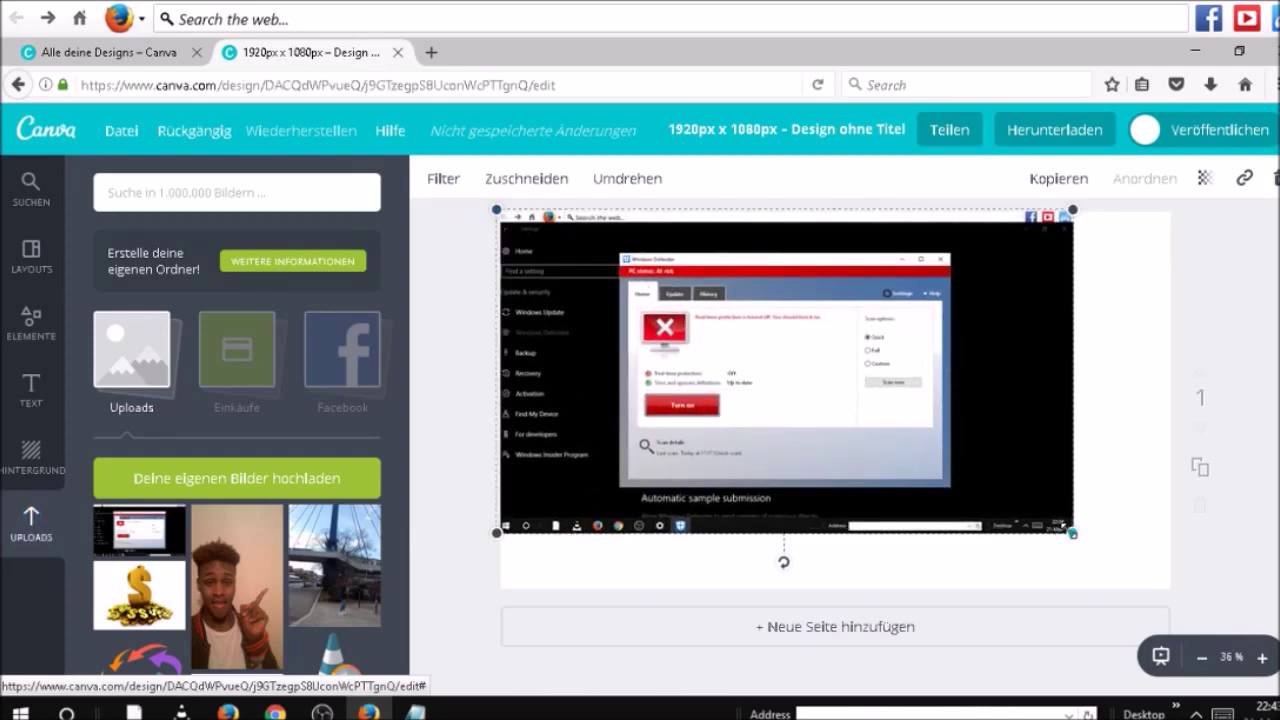
drag(1072, 533, 1162, 588)
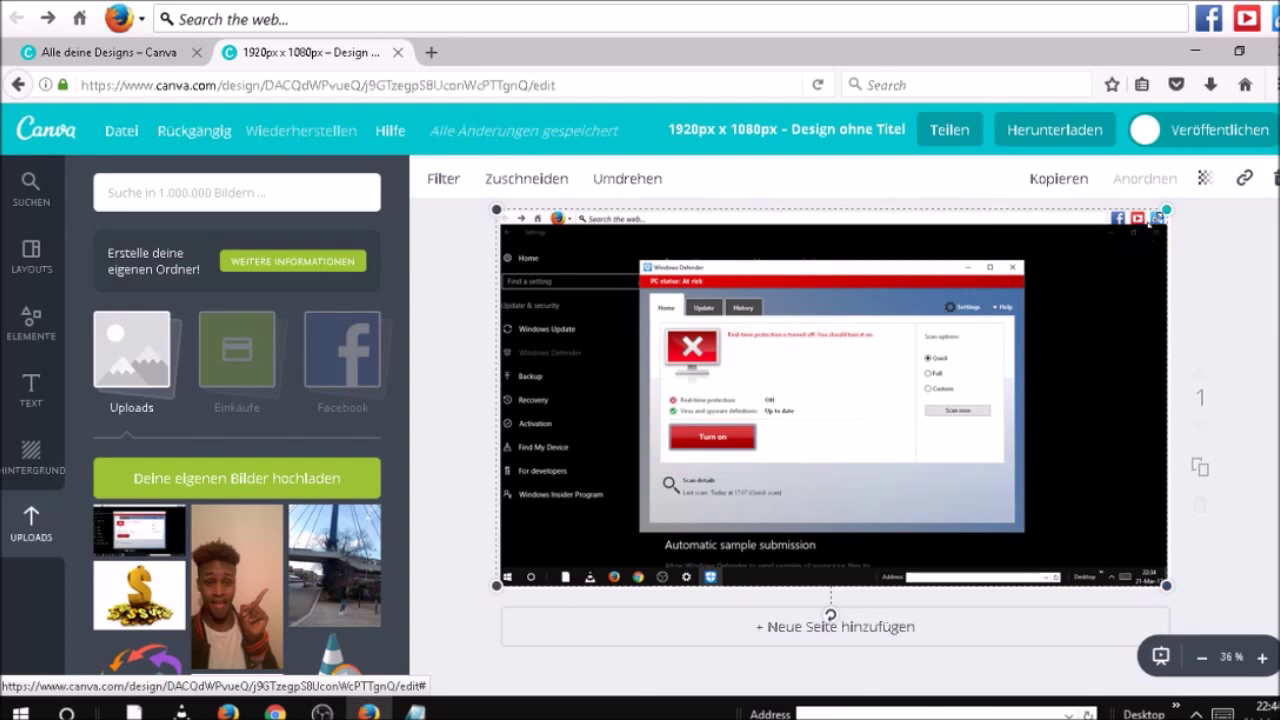
drag(1157, 217, 1168, 195)
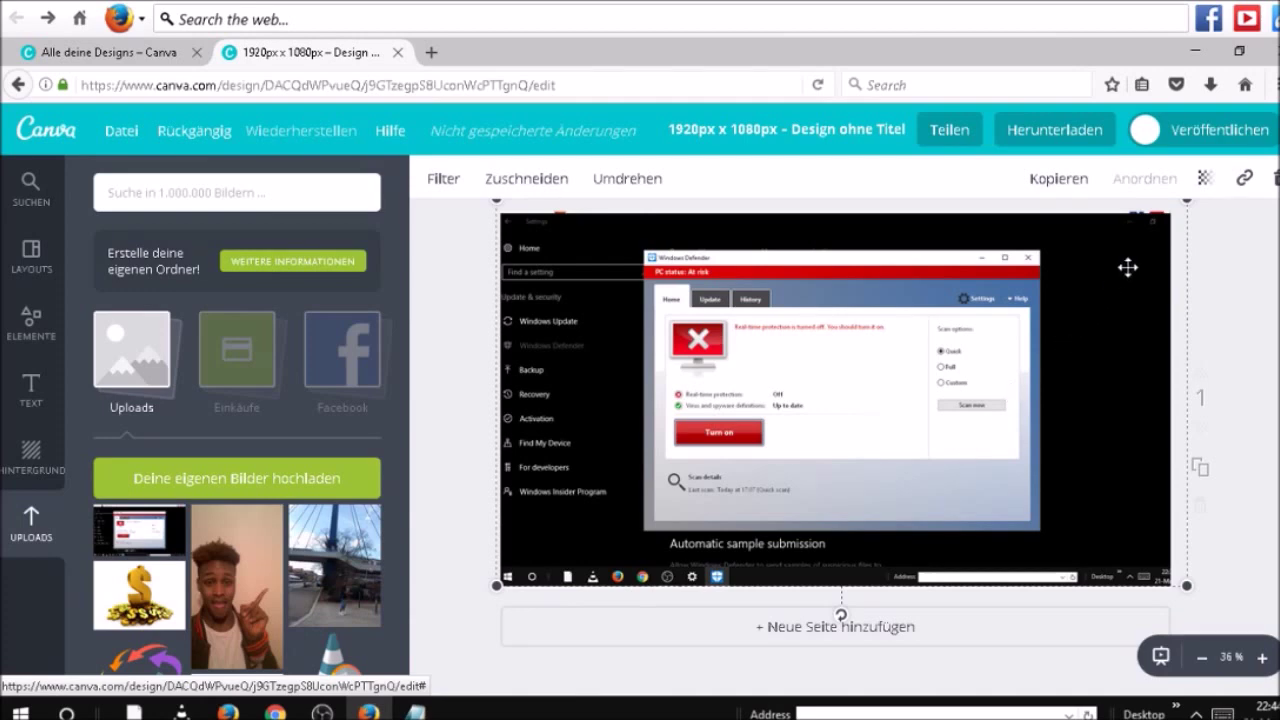
mouse_move(1186, 202)
mouse_down()
mouse_move(1081, 291)
mouse_move(1168, 214)
mouse_up()
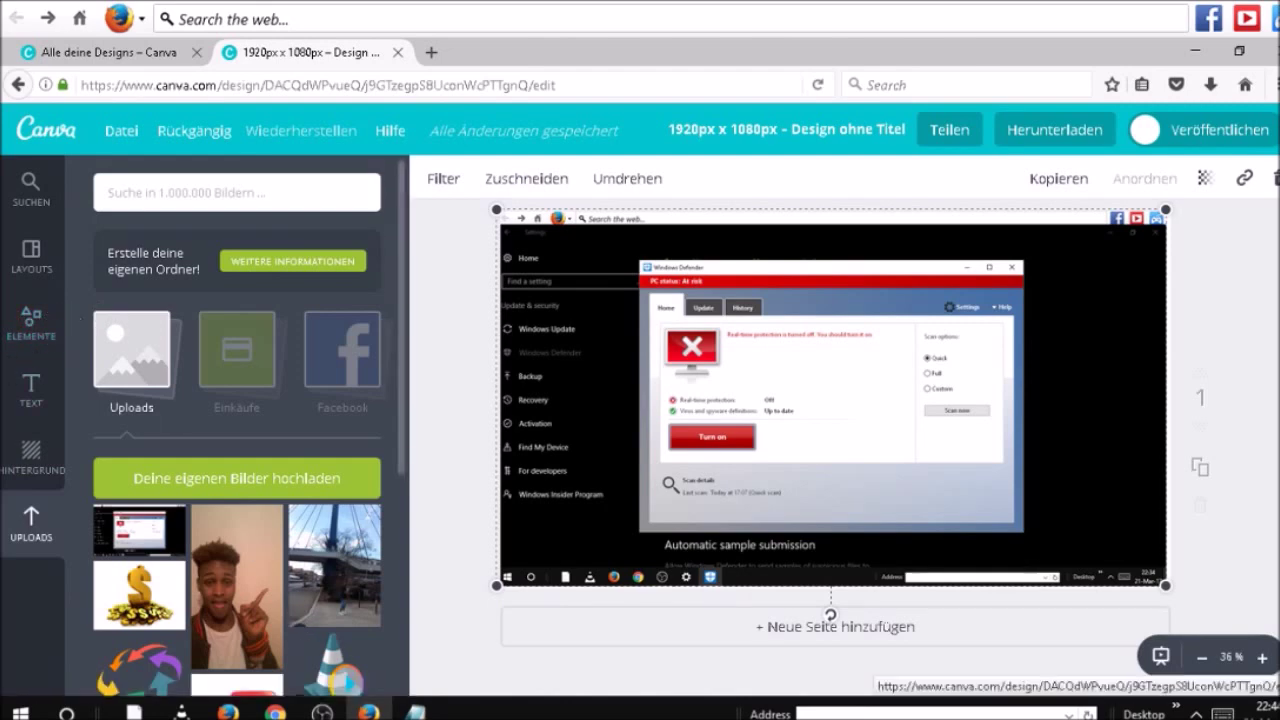
Step: Switch to Notepad, add the line "4.choose elements" to the tutorial notes, and return to the Canva design
mouse_move(369, 712)
mouse_move(416, 710)
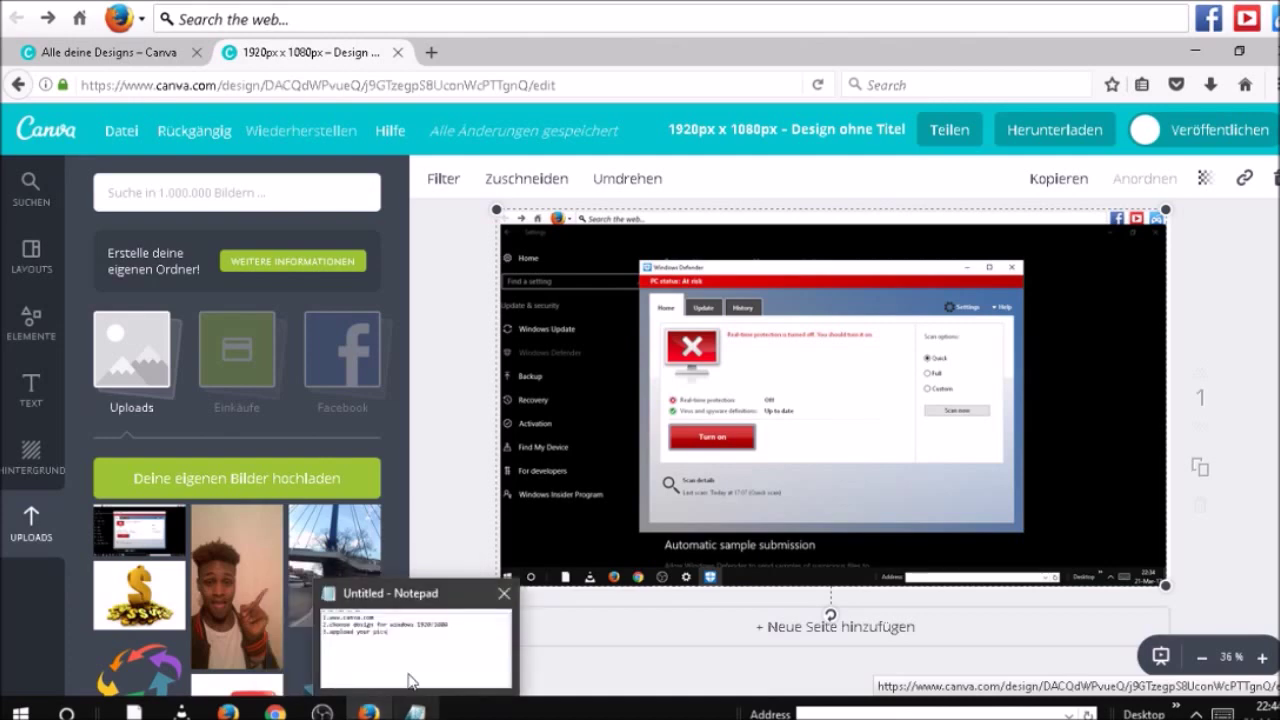
click(406, 666)
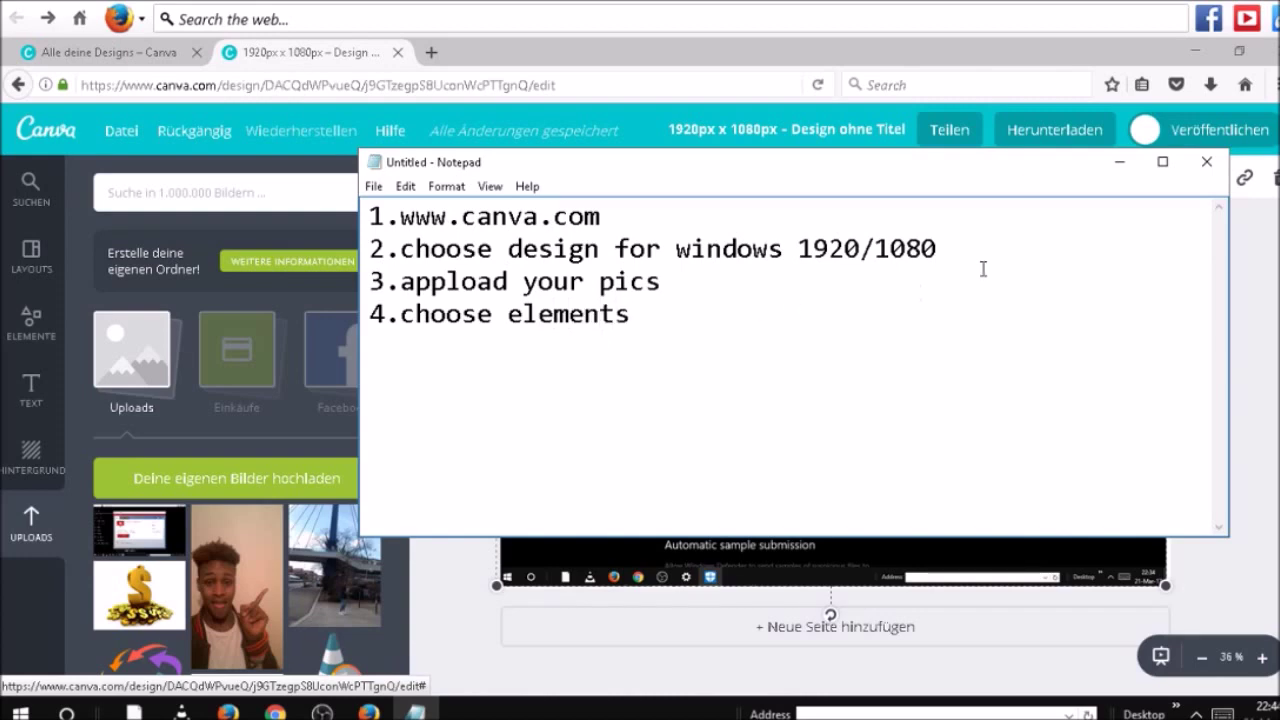
click(1119, 166)
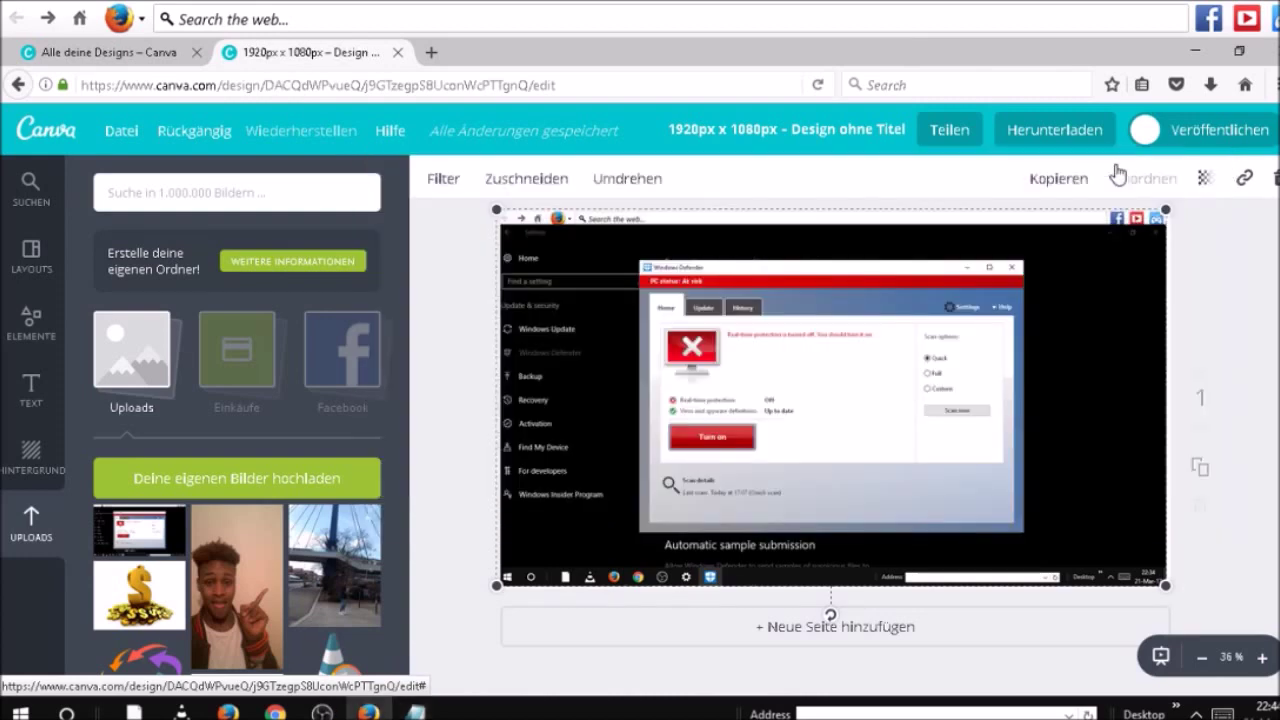
Step: Enlarge the screenshot slightly beyond the page's upper-right corner and add the free rounded square from the shape elements
mouse_move(1166, 211)
mouse_down()
mouse_move(998, 296)
mouse_move(1187, 202)
mouse_up()
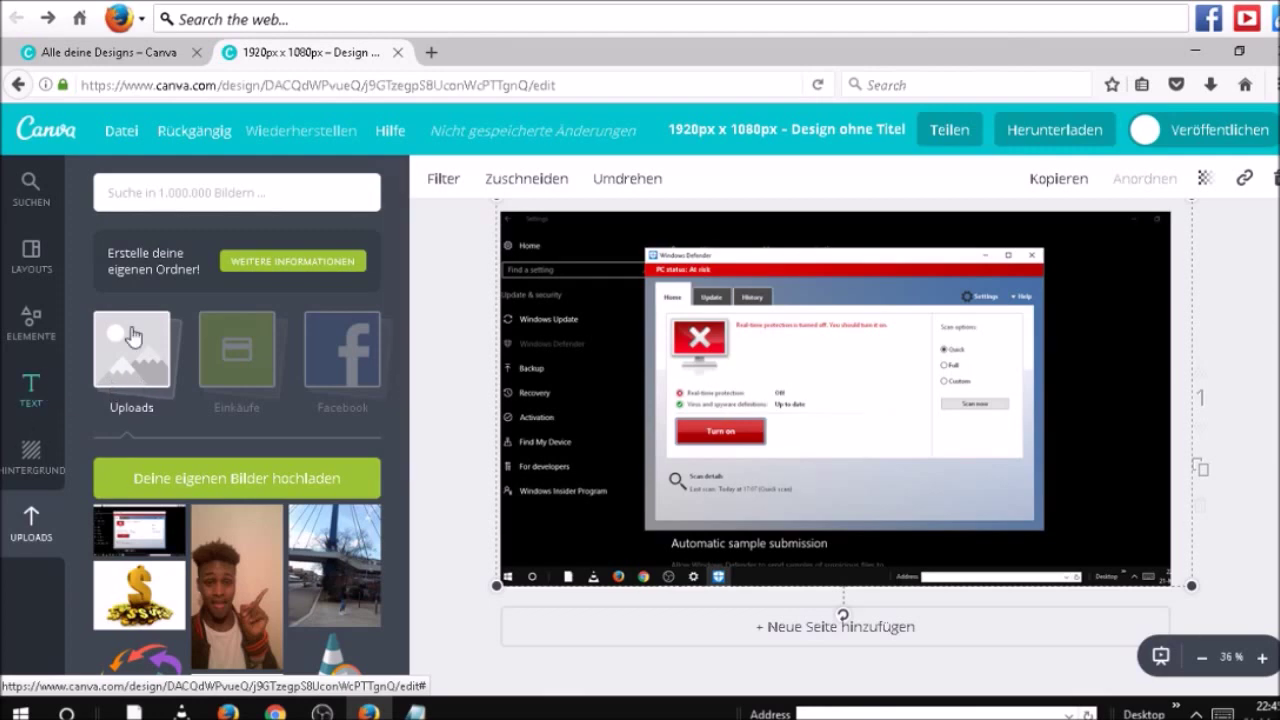
click(28, 322)
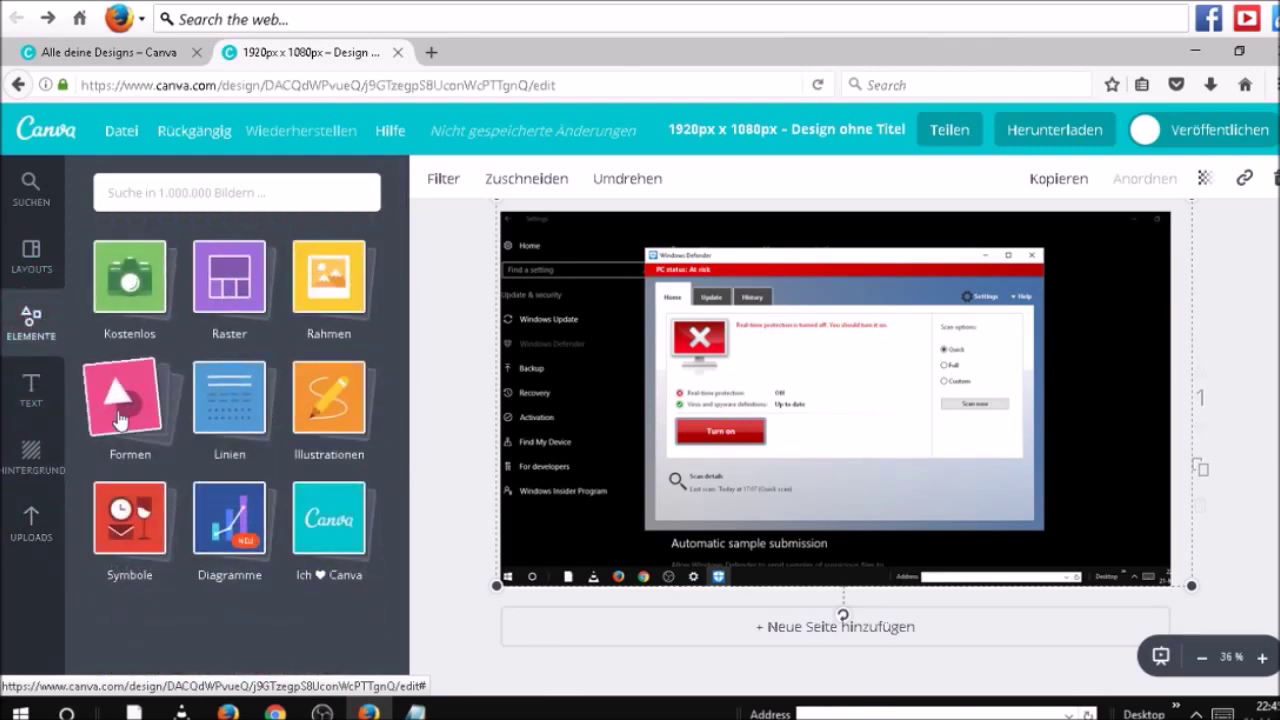
click(120, 415)
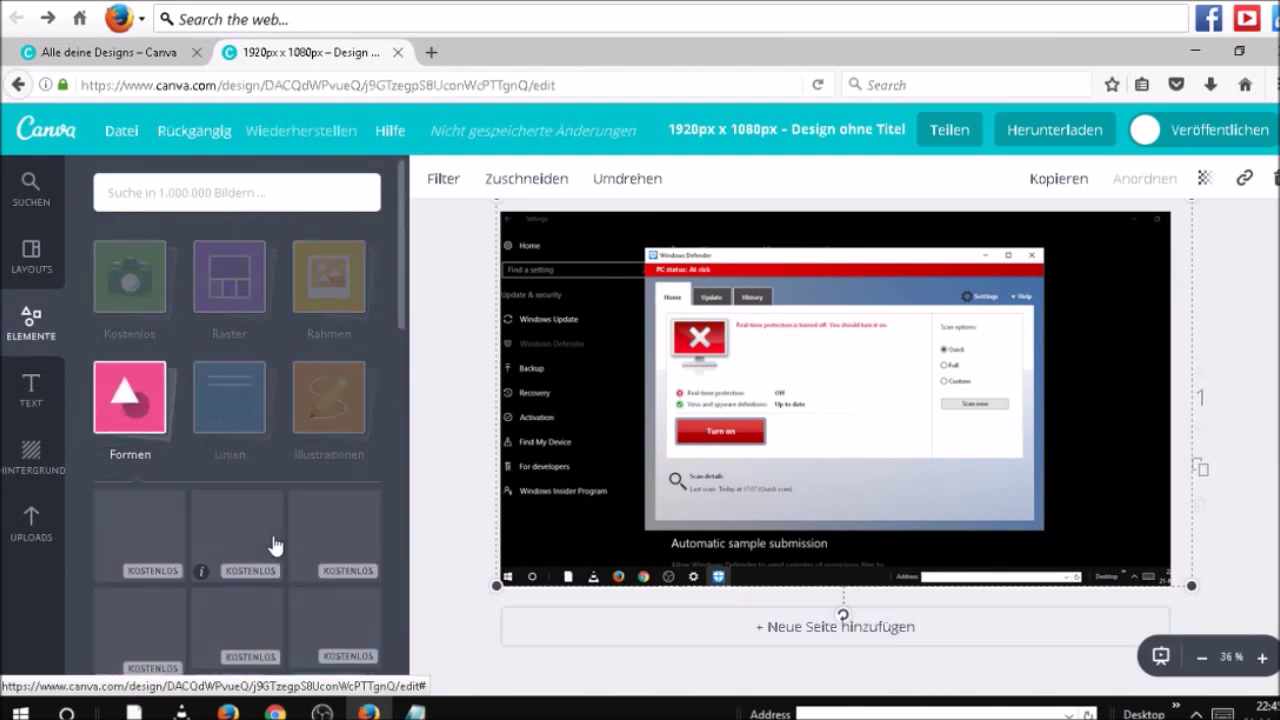
click(398, 330)
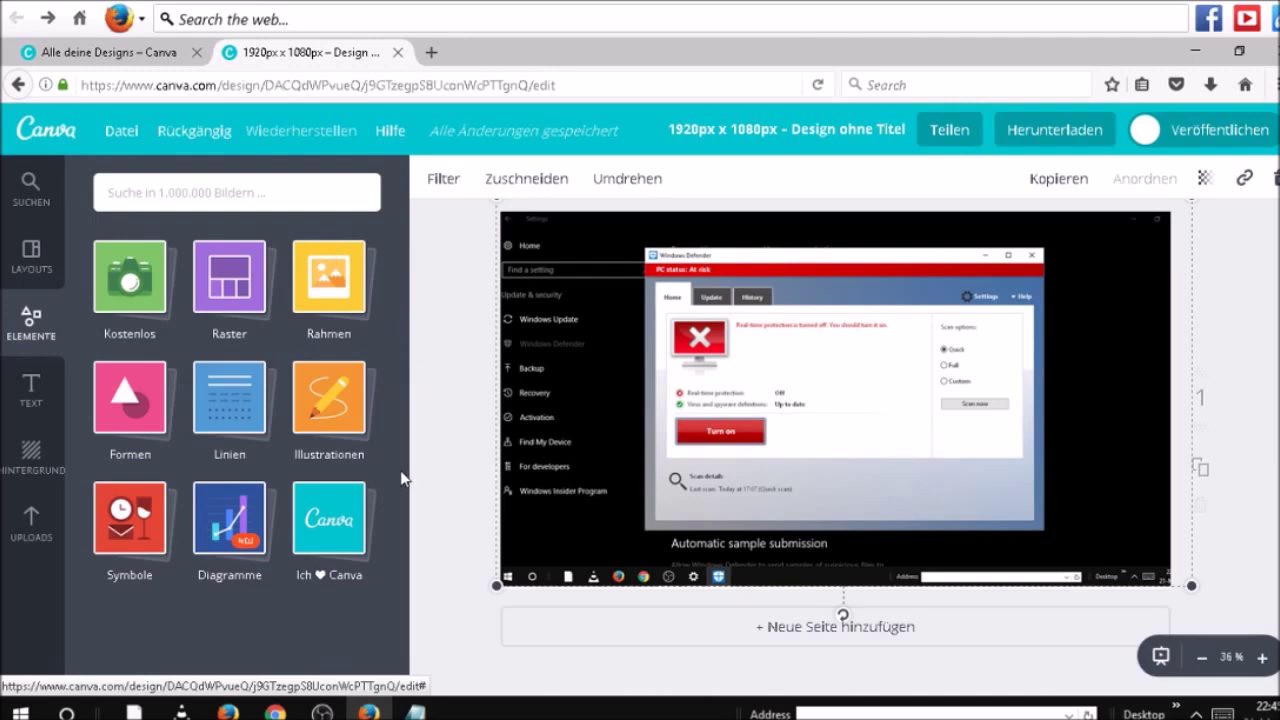
click(123, 394)
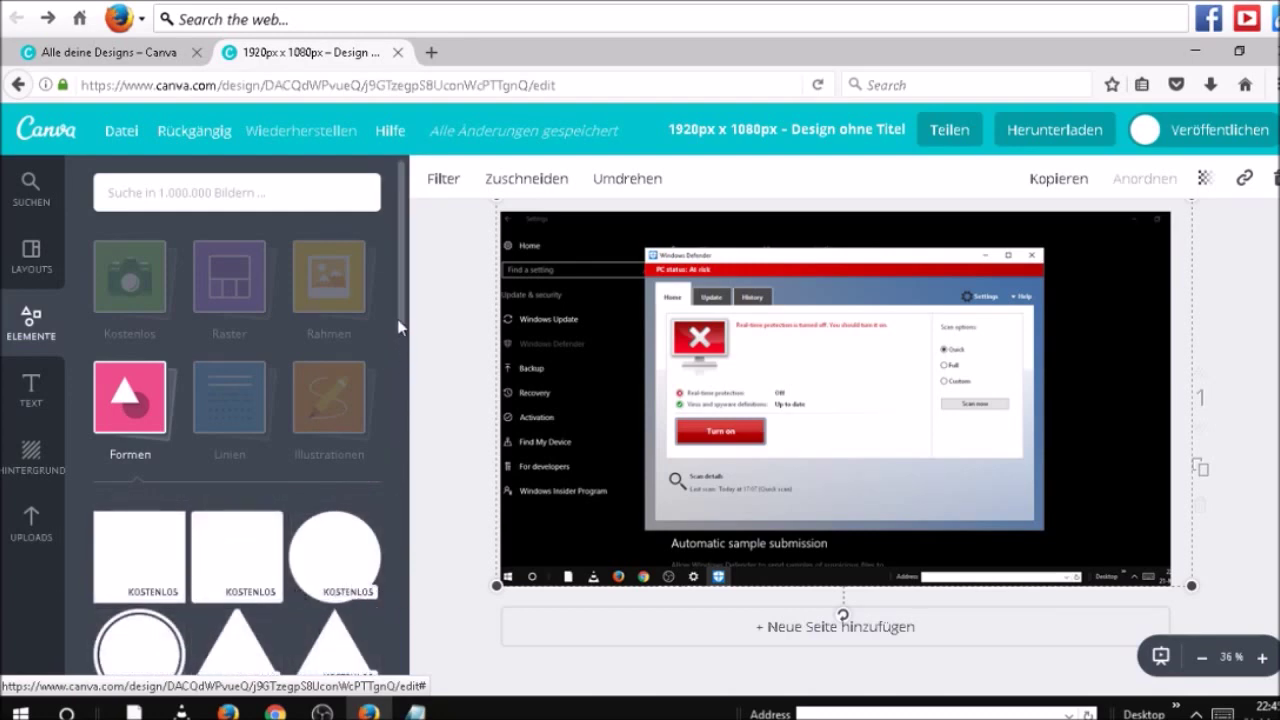
drag(399, 304, 411, 352)
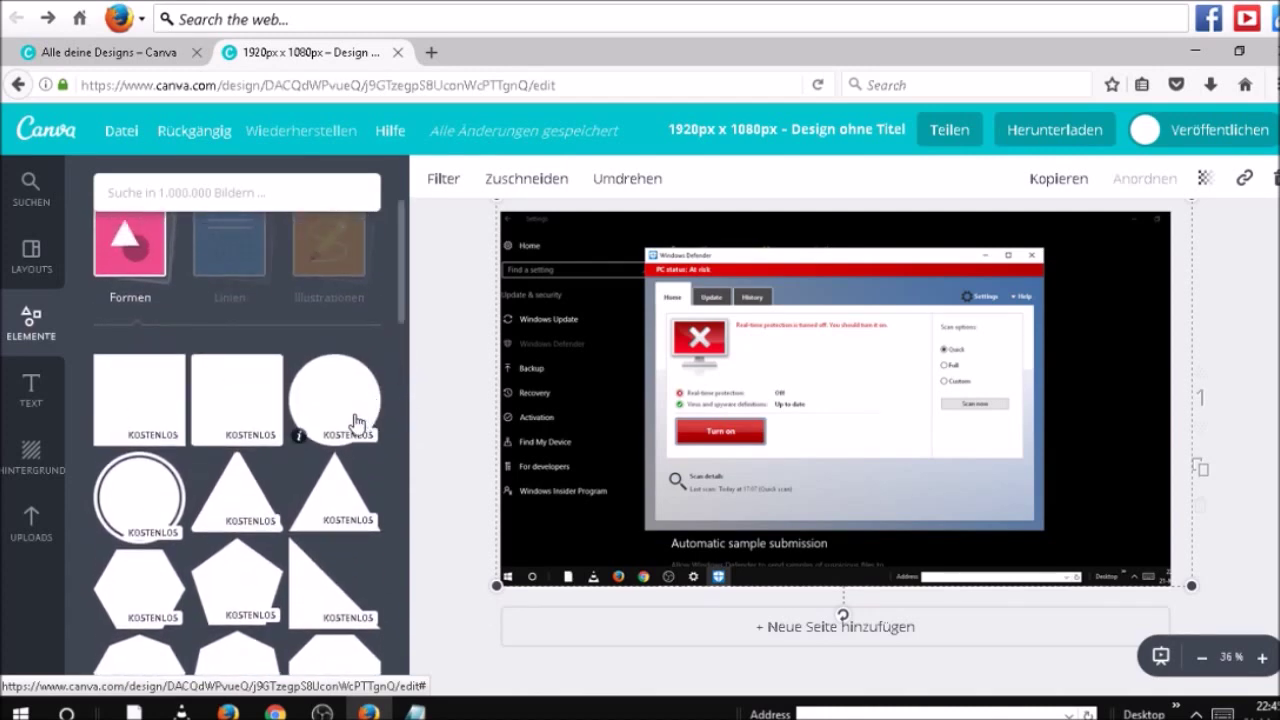
click(257, 408)
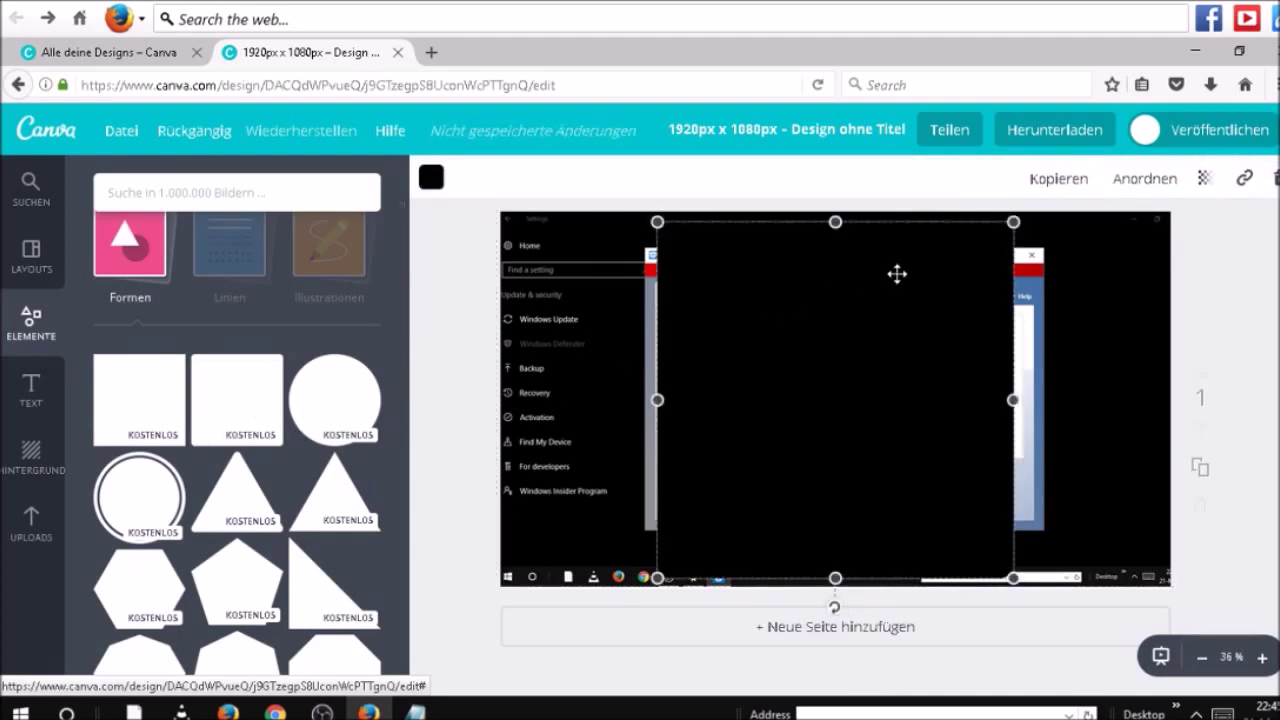
Step: Colour the rounded square white and shrink it to about two thirds of its size
click(430, 180)
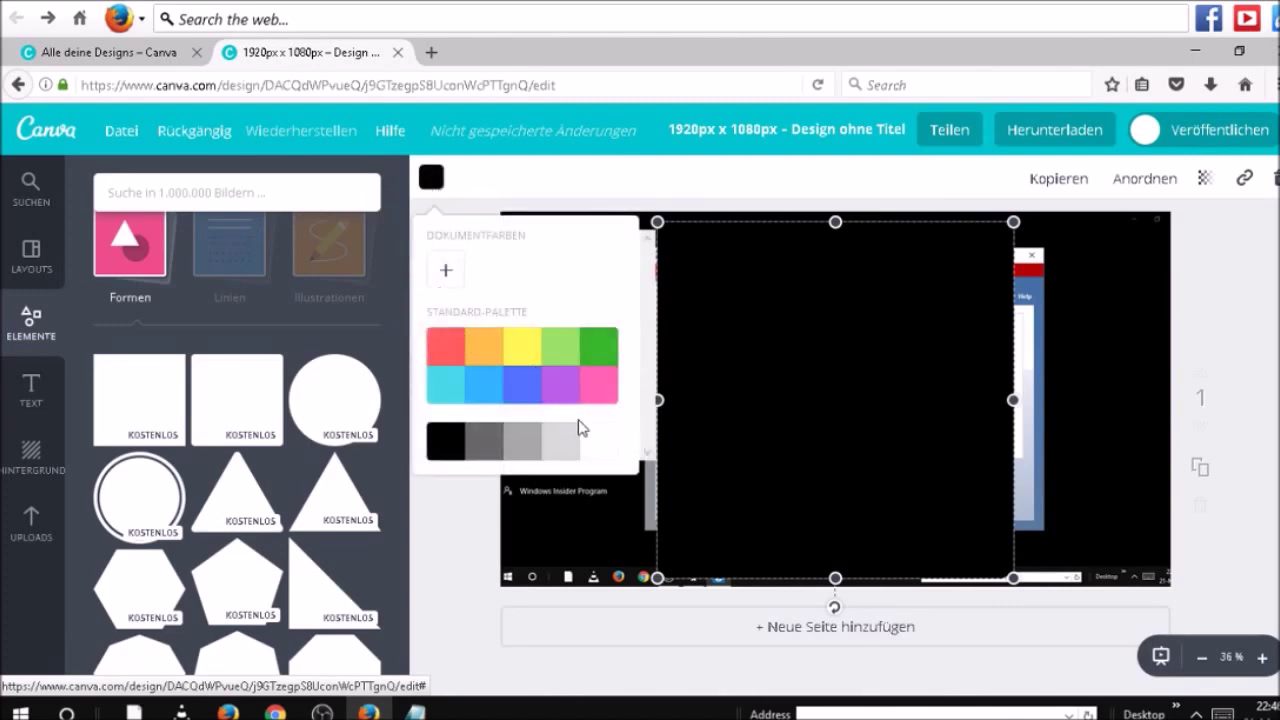
click(597, 448)
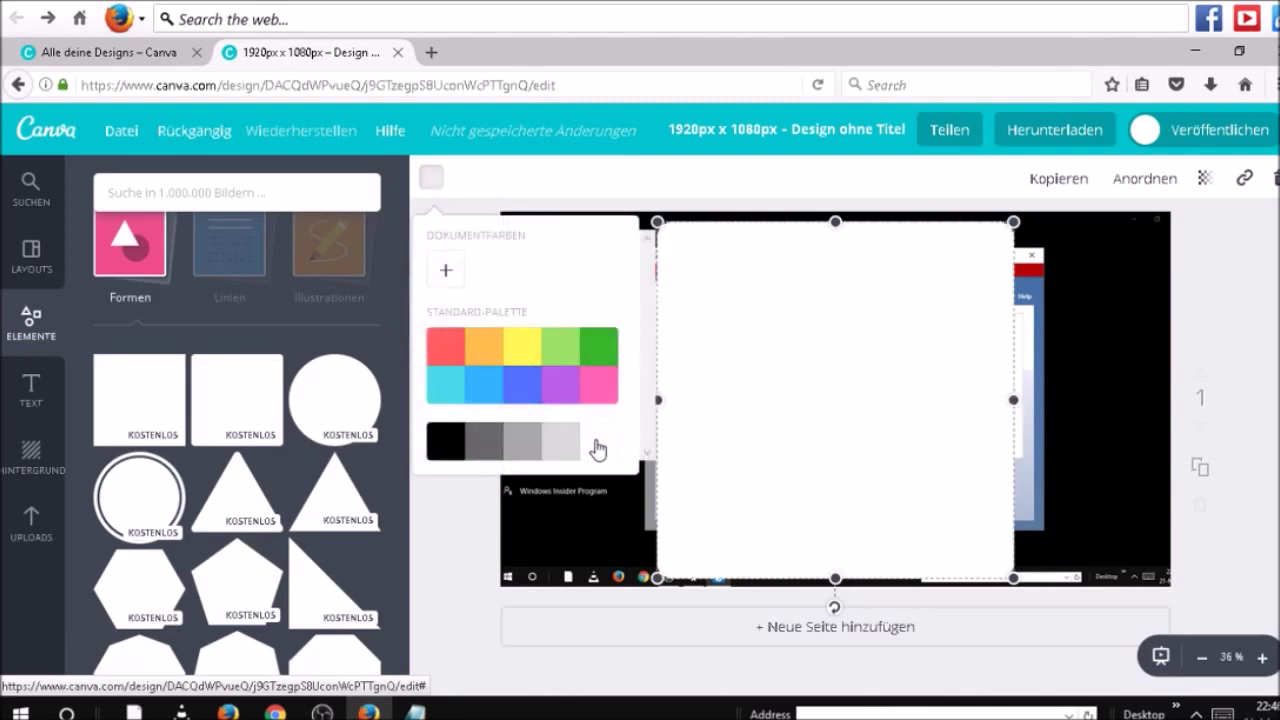
click(854, 310)
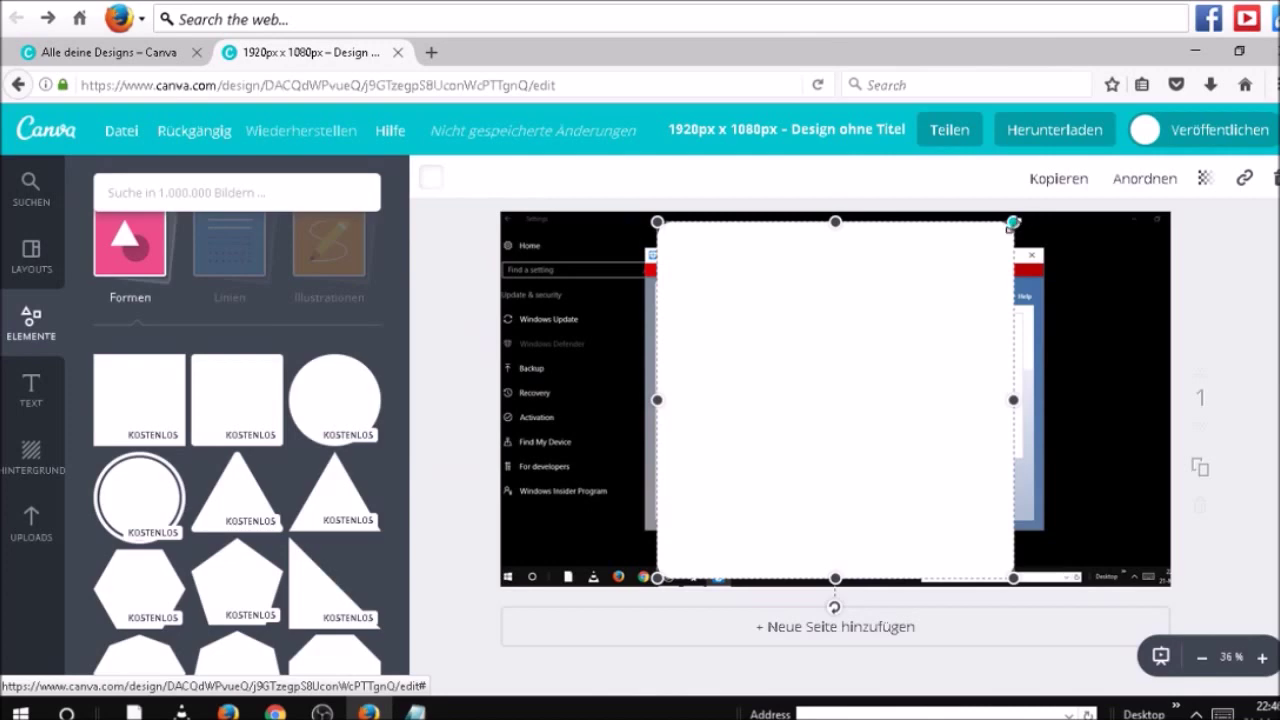
drag(1000, 232, 868, 340)
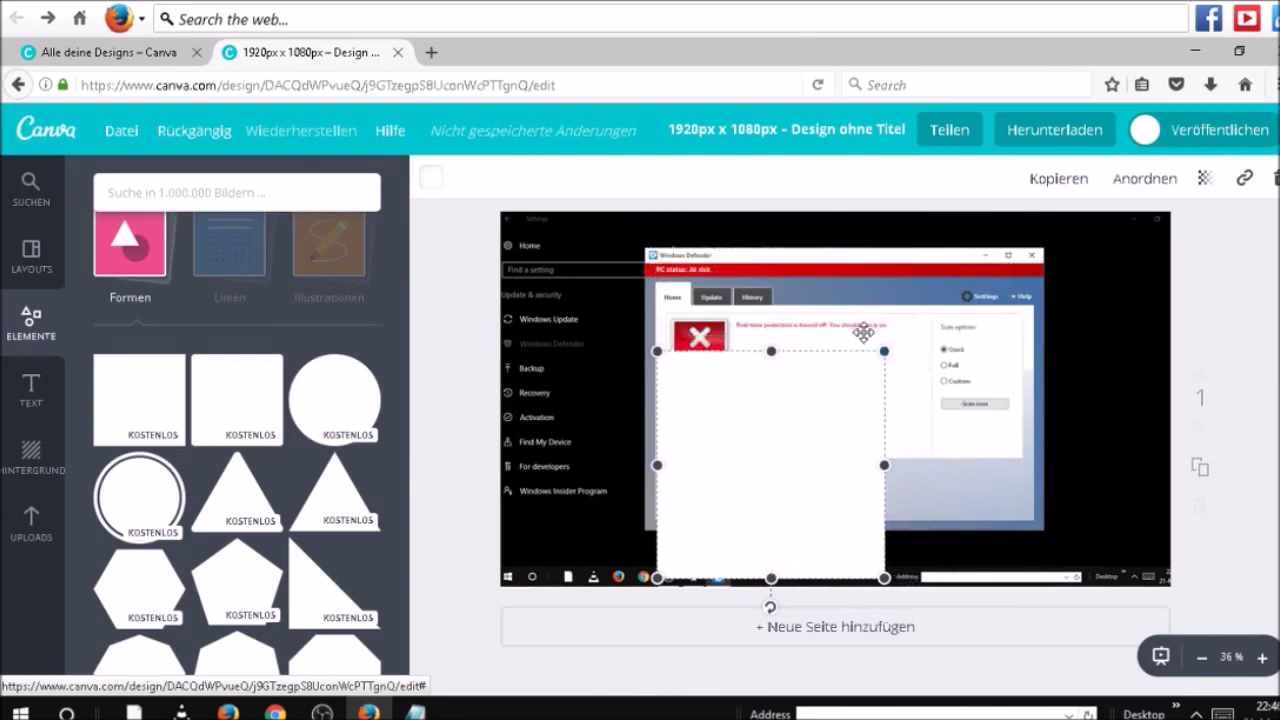
Step: Shift the screenshot towards the page's upper-left and place the white square beside the Windows Defender window
drag(818, 415, 633, 277)
drag(894, 329, 833, 303)
drag(635, 332, 997, 331)
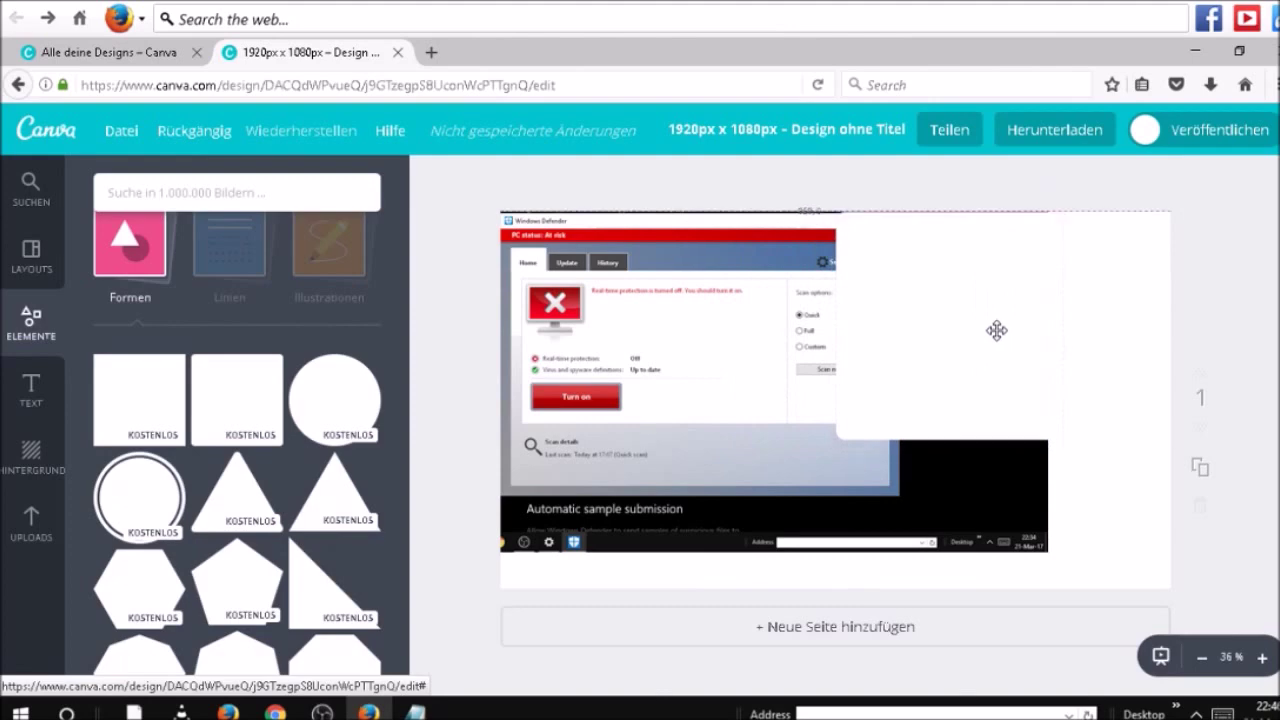
mouse_move(768, 383)
mouse_down()
mouse_move(771, 408)
mouse_move(763, 369)
mouse_up()
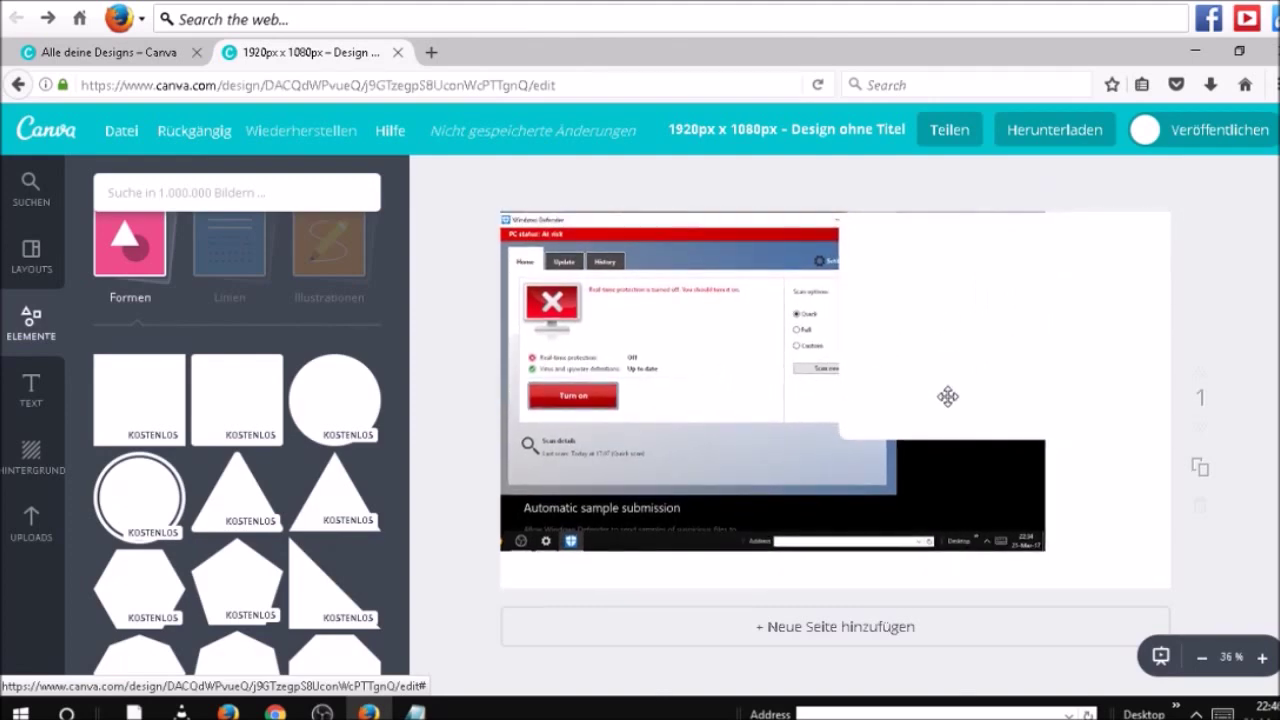
drag(947, 389, 994, 388)
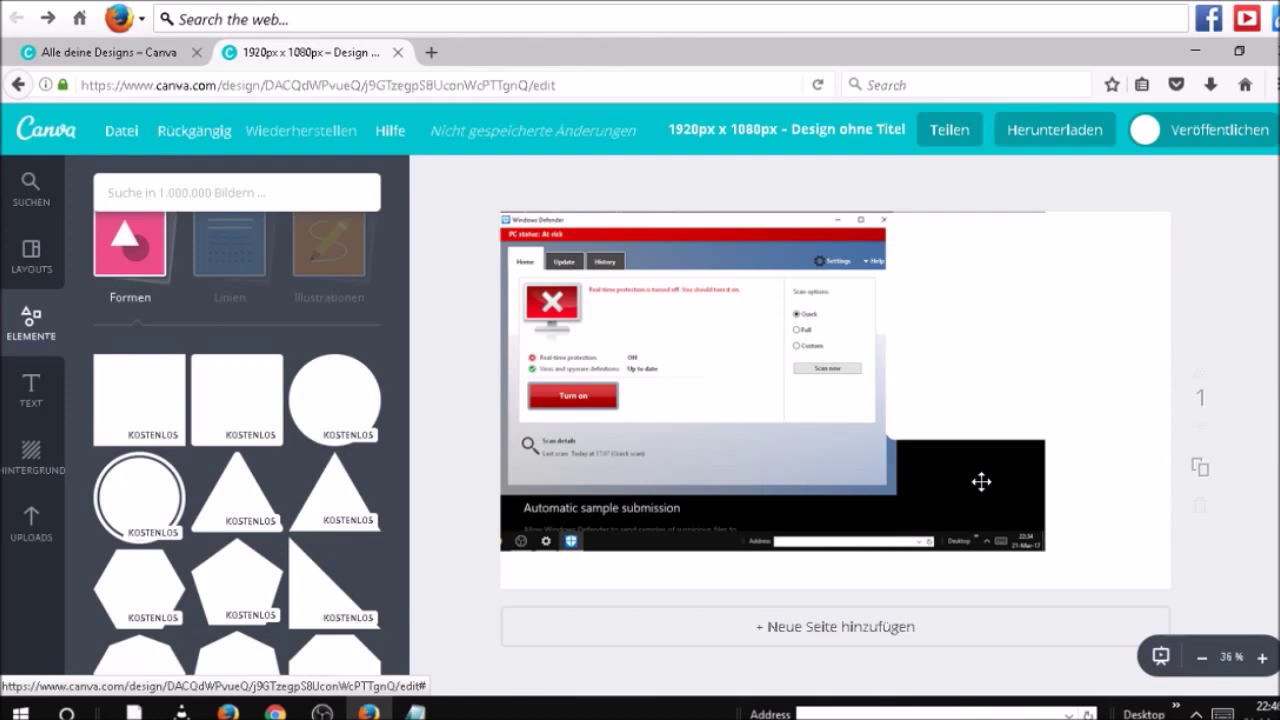
Step: Lower the white square and stretch it up and down to cover the screenshot's black area beside the Windows Defender window
drag(981, 424, 972, 490)
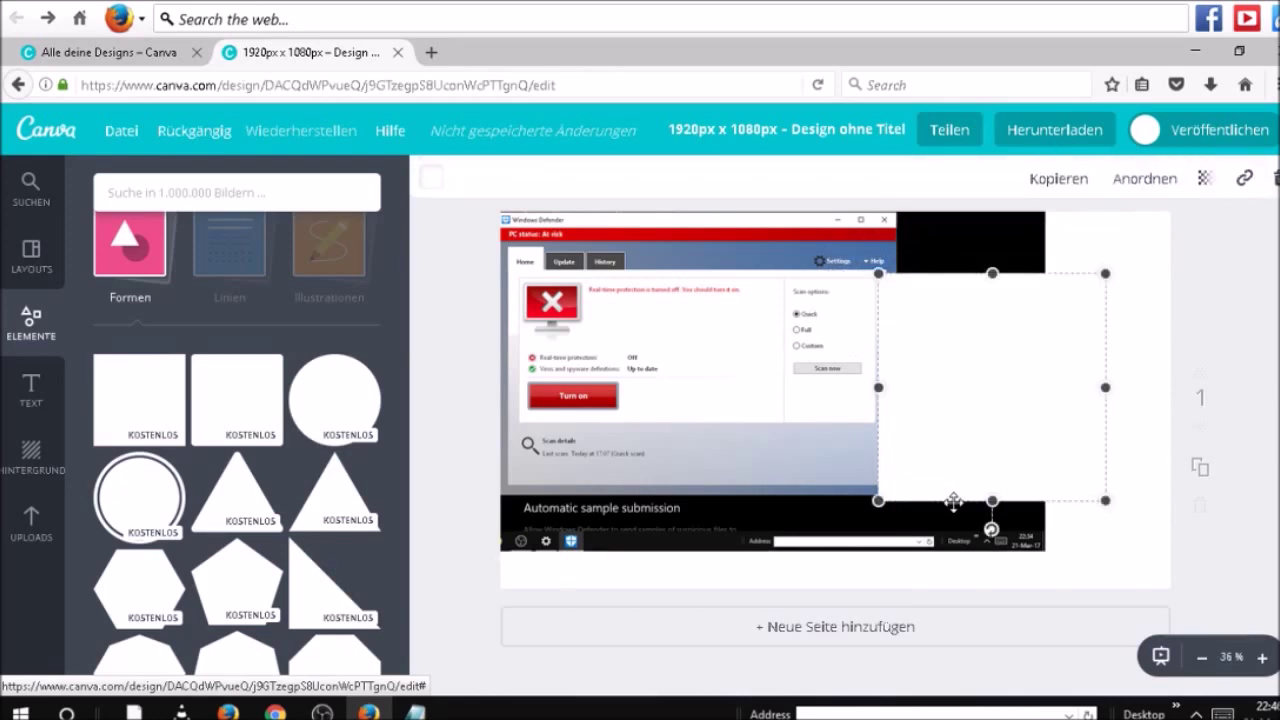
drag(993, 281, 987, 218)
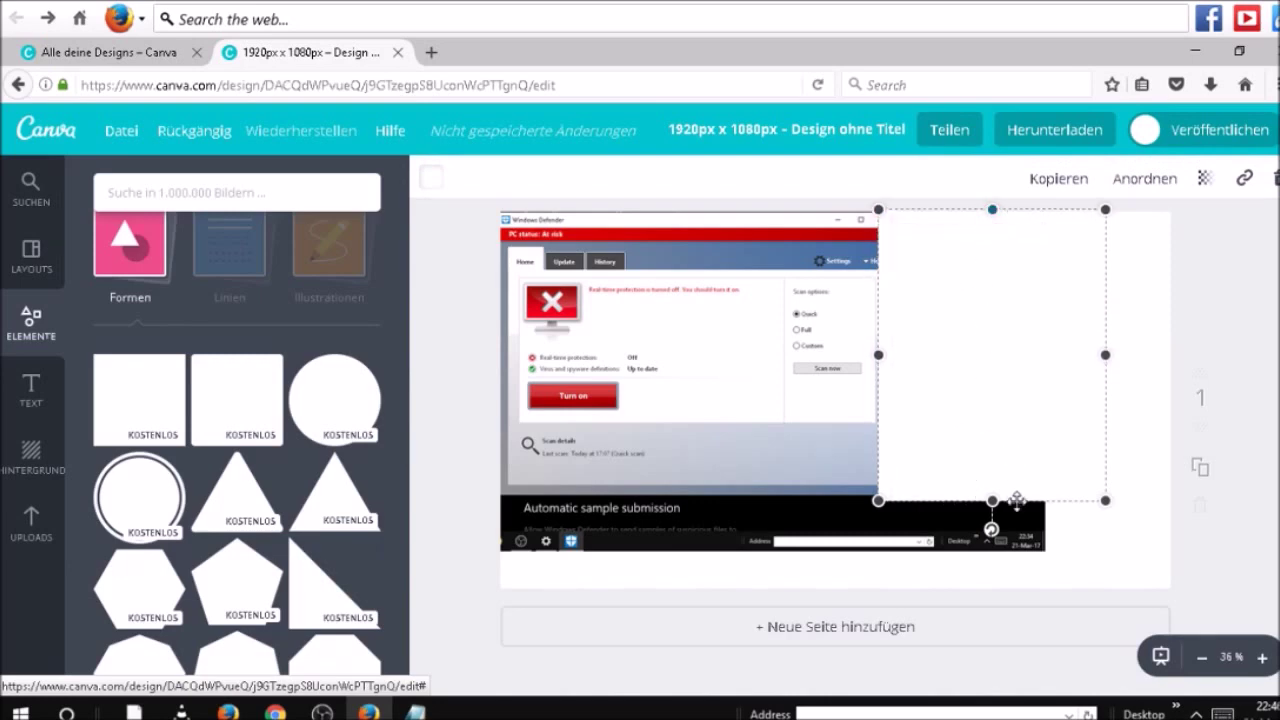
drag(991, 508, 995, 553)
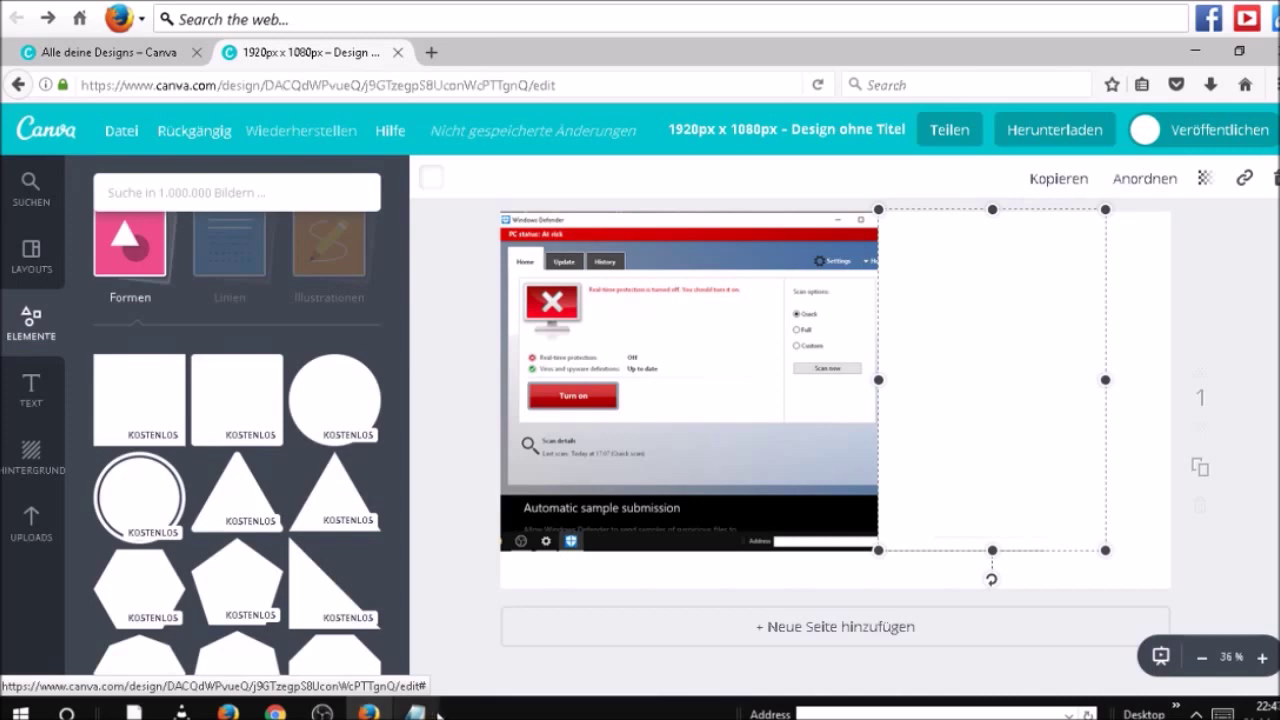
Step: Switch to Notepad, add the line "5.choose text" to the tutorial notes, and return to the Canva design
mouse_move(440, 712)
click(423, 677)
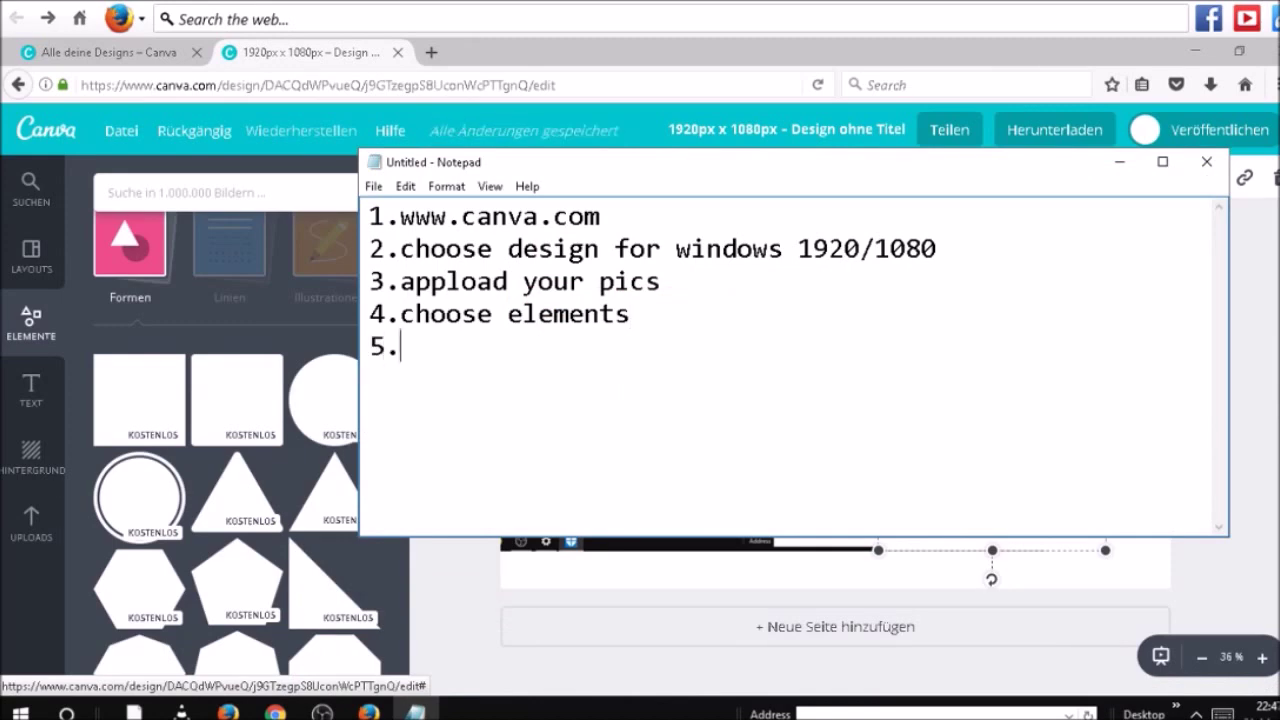
text(5.choose text)
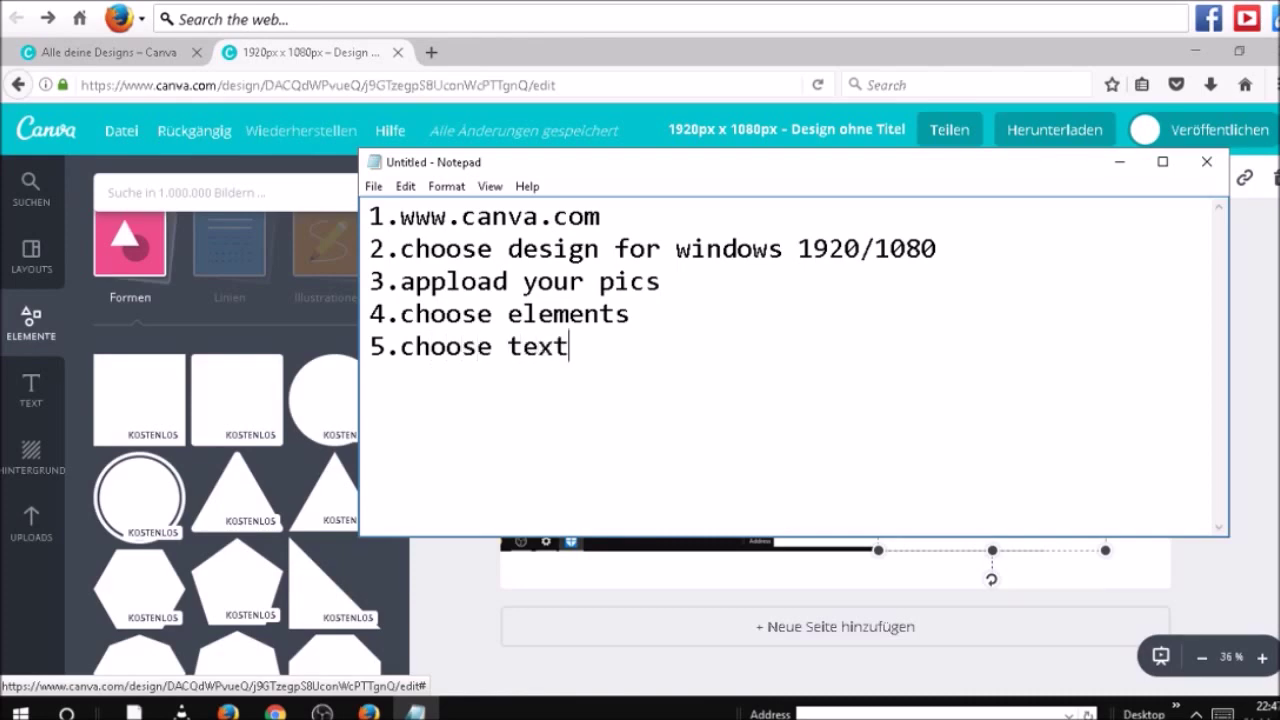
click(1120, 161)
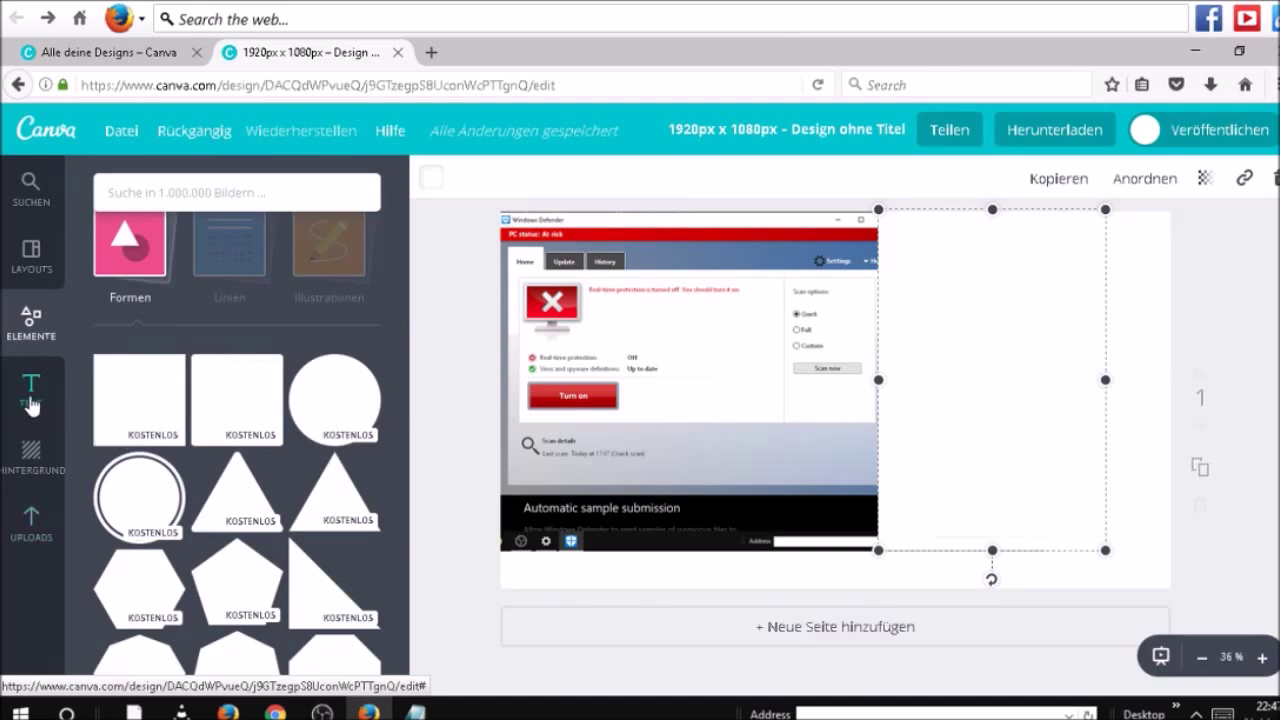
Step: Add the free ACORN text template, shrink it, and place it in the upper part of the white area
click(31, 400)
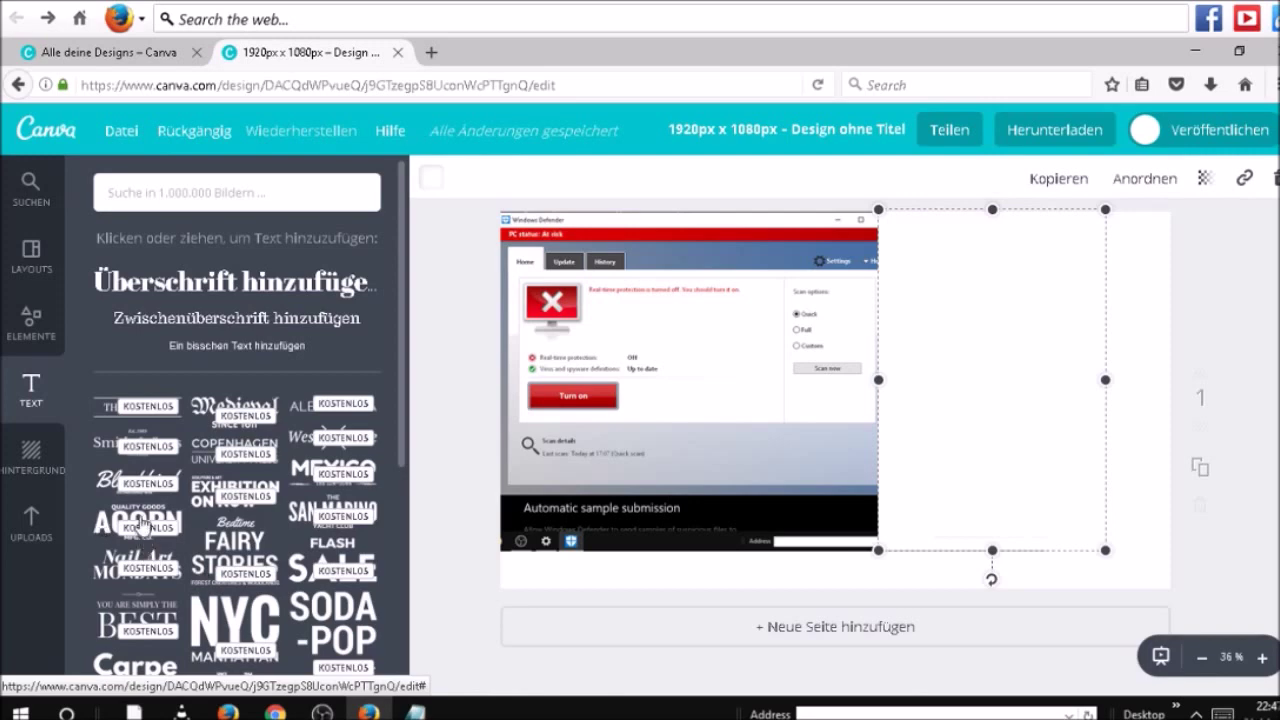
click(143, 524)
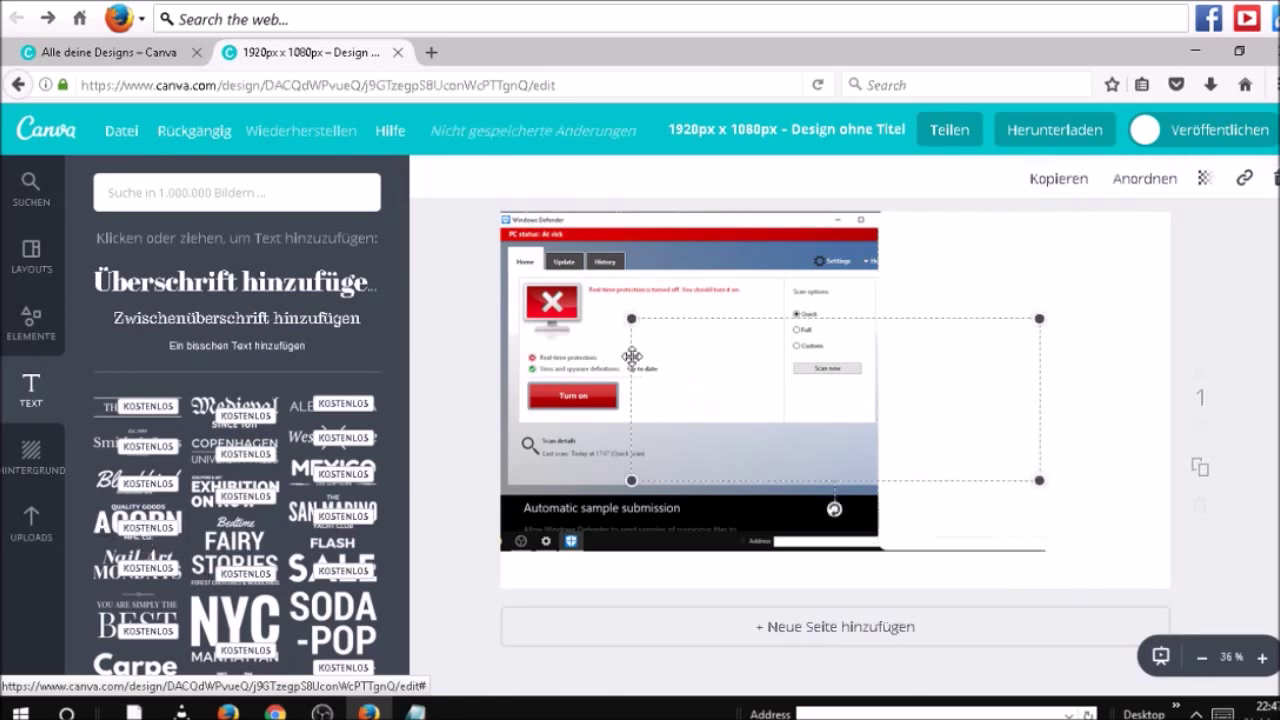
drag(660, 322, 806, 346)
mouse_move(957, 408)
mouse_down()
mouse_move(991, 408)
mouse_move(957, 407)
mouse_up()
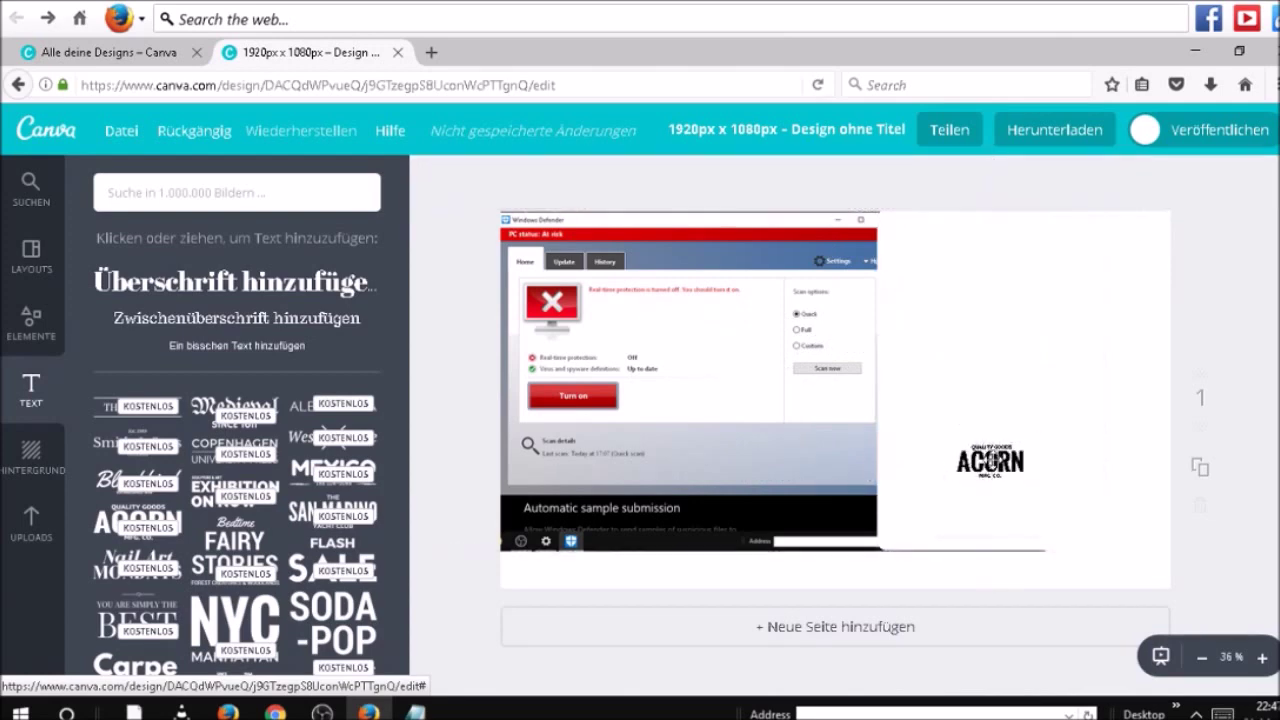
drag(990, 458, 946, 255)
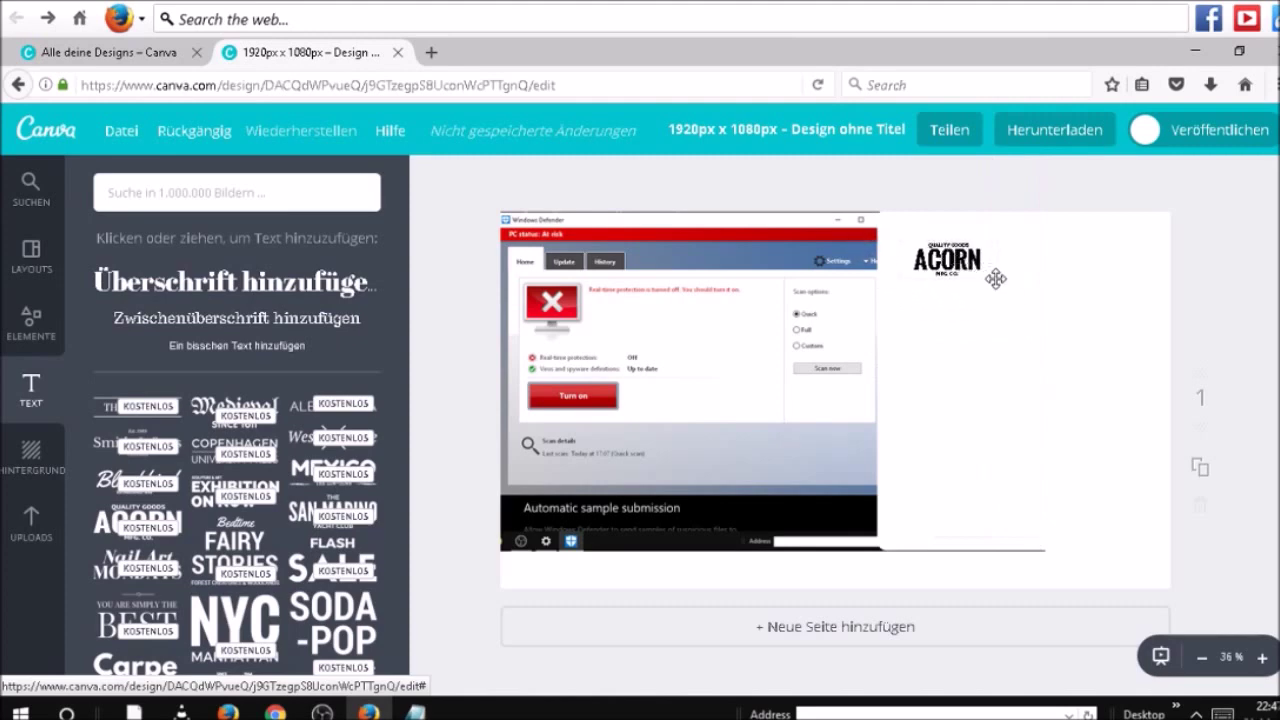
Step: Tilt the ACORN text block clockwise and enlarge it within the white area
click(930, 262)
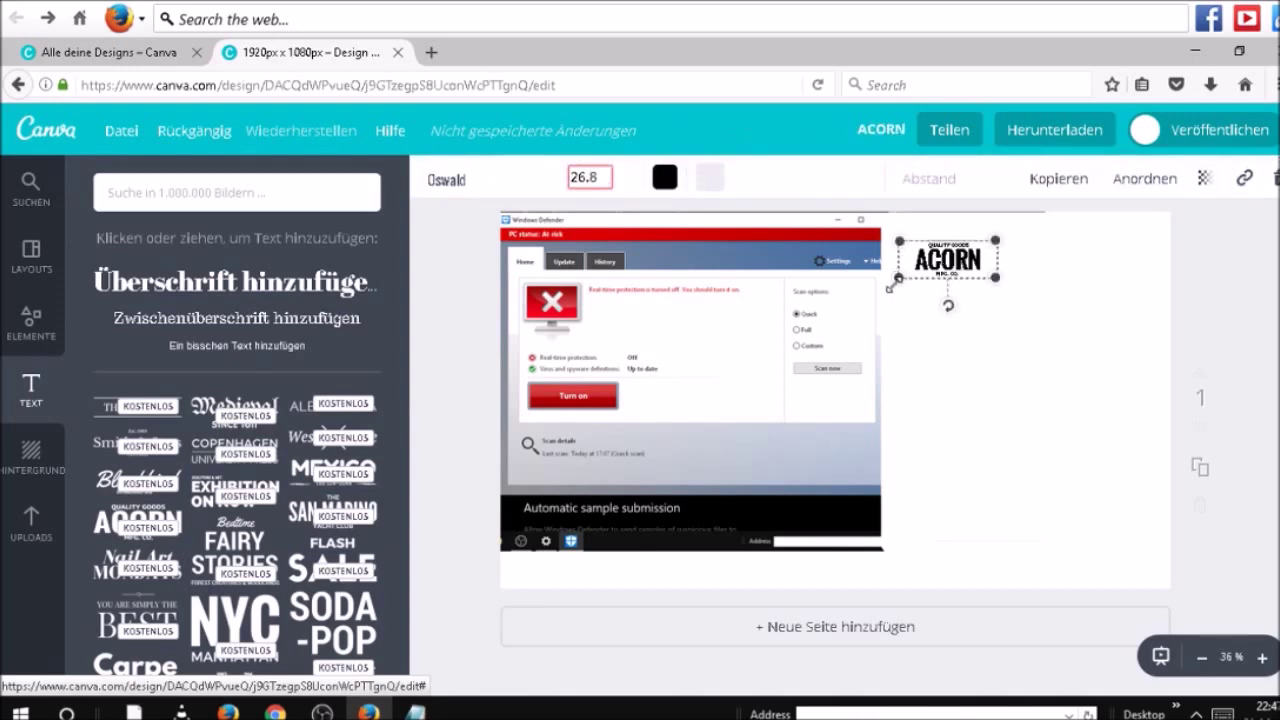
double_click(952, 285)
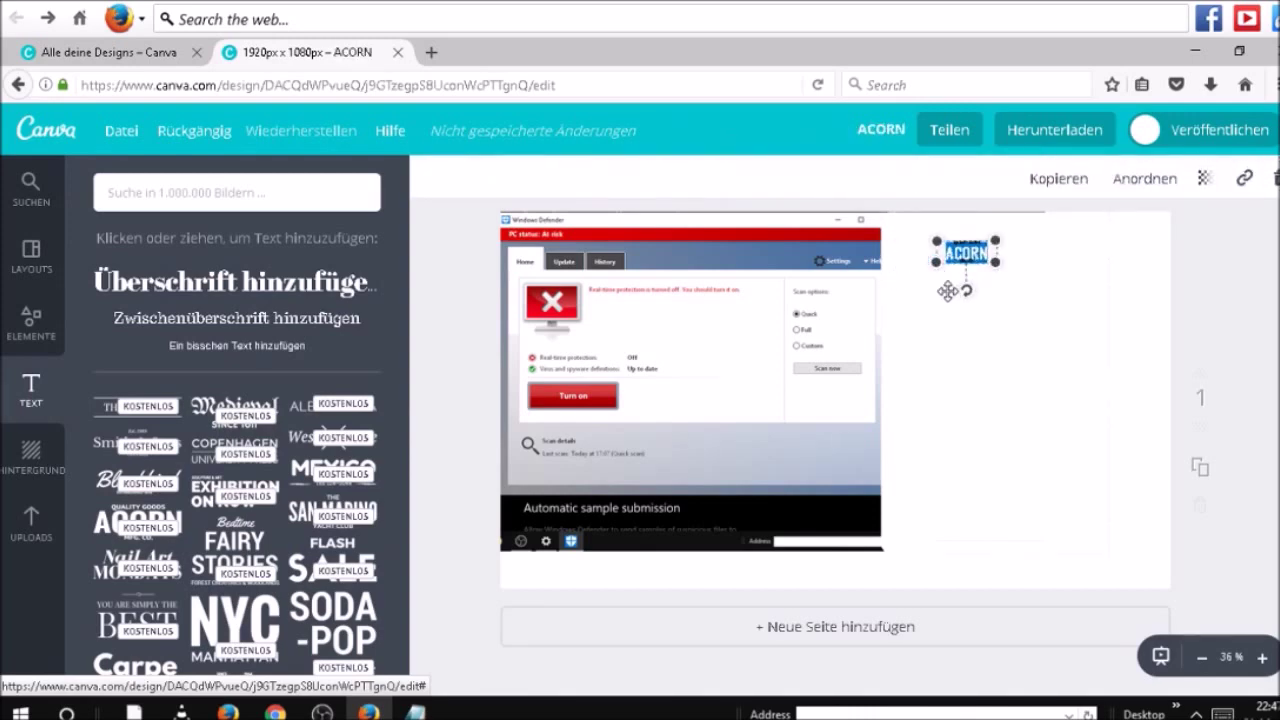
mouse_move(967, 301)
mouse_down()
mouse_move(955, 278)
mouse_move(950, 309)
mouse_up()
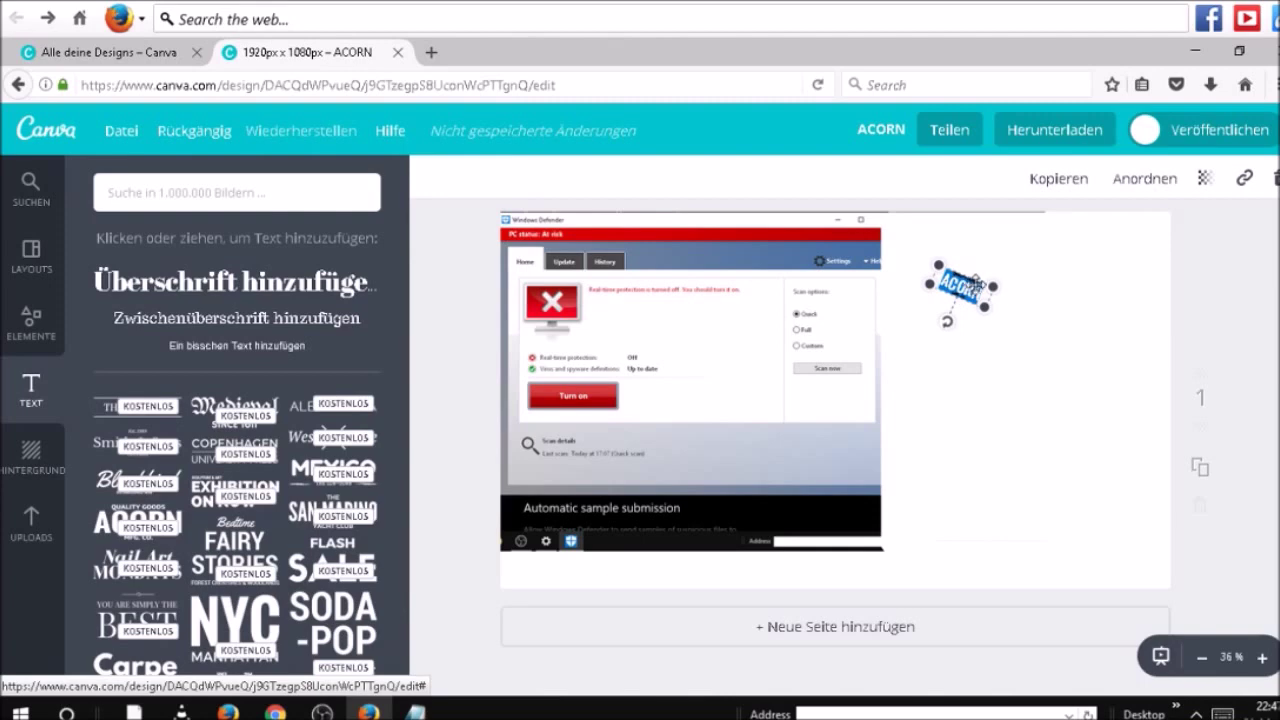
drag(996, 292, 1060, 287)
drag(1043, 331, 1087, 371)
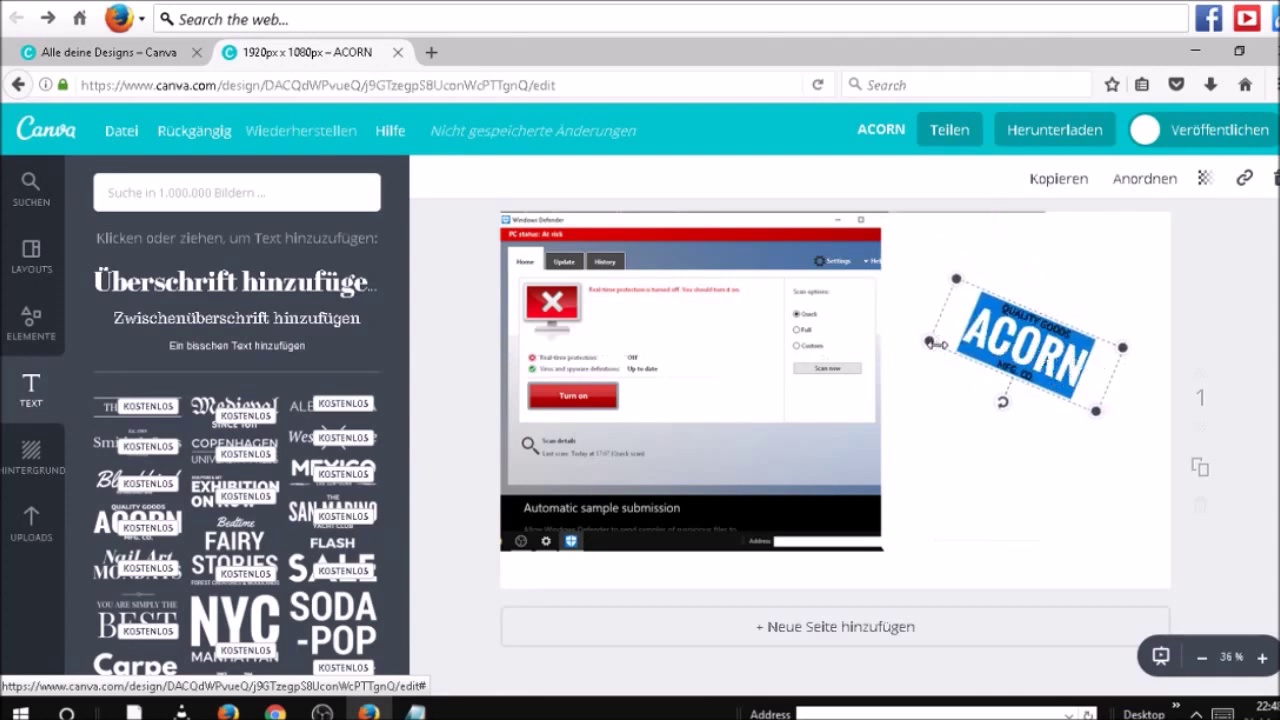
Step: Rotate the ACORN text block so it slopes steeply upward to the right, and open its main word for editing
drag(927, 342, 941, 381)
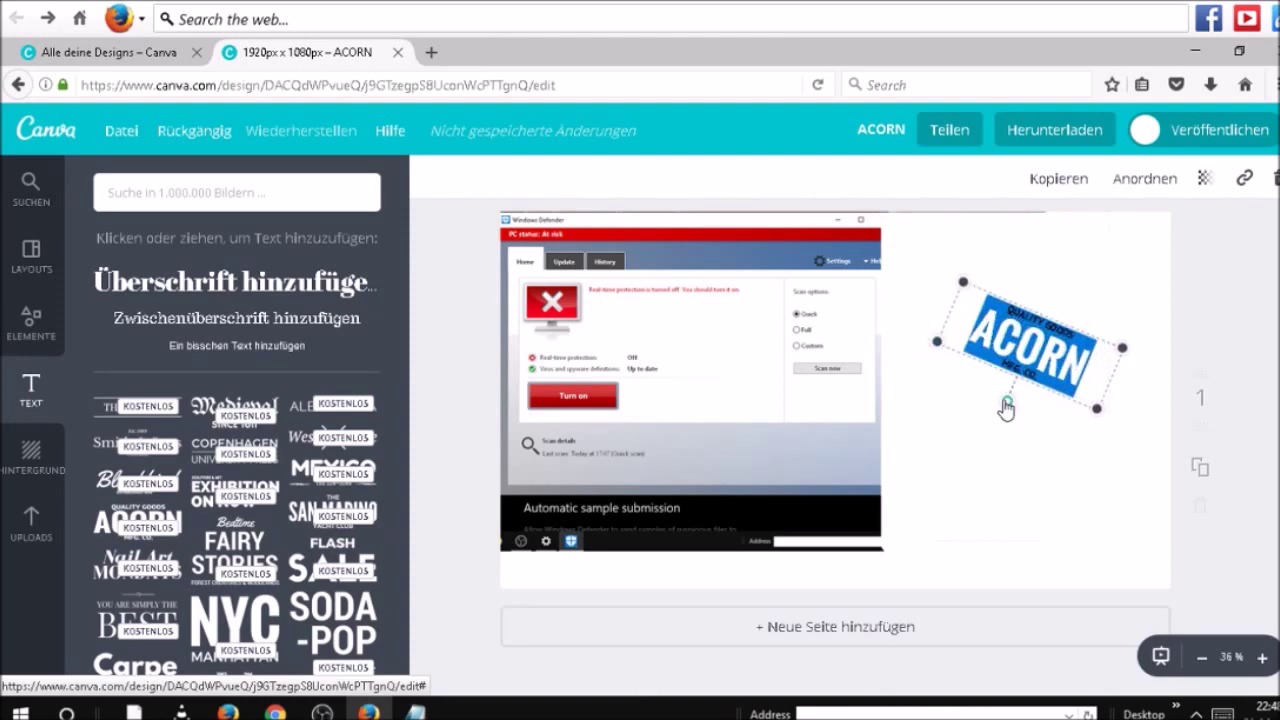
drag(1006, 408, 1100, 356)
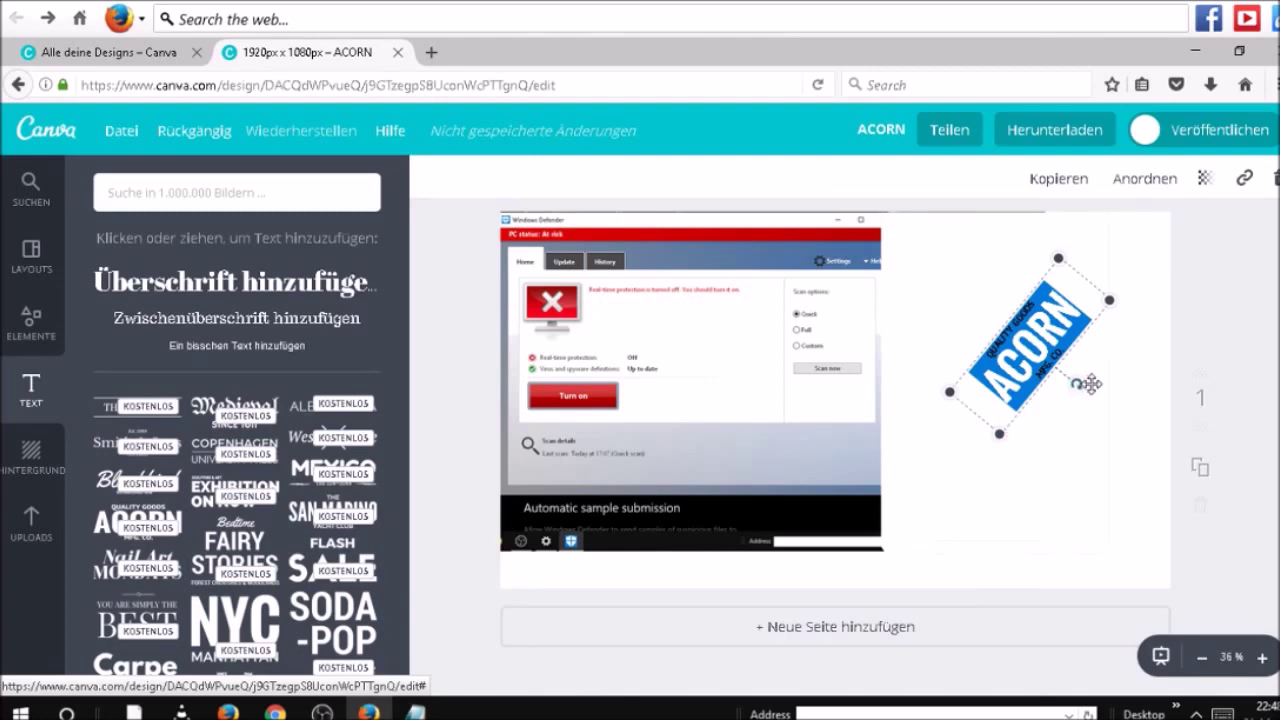
click(1080, 382)
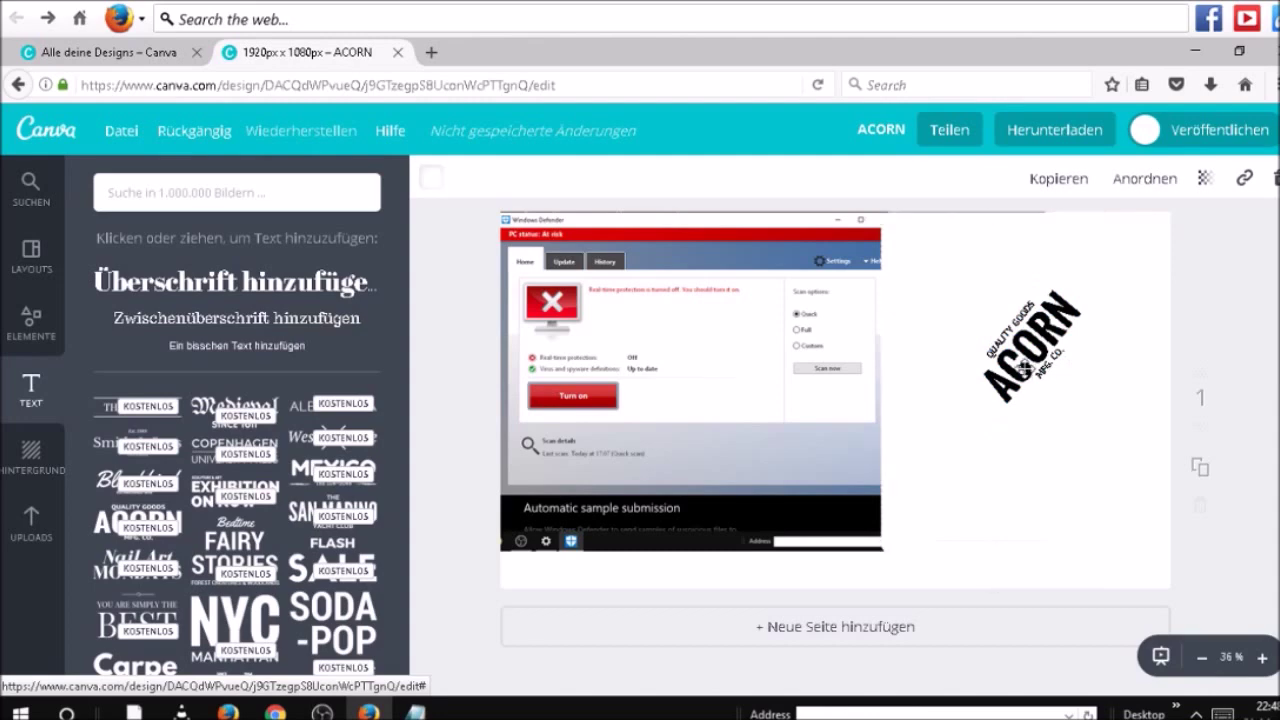
double_click(1027, 376)
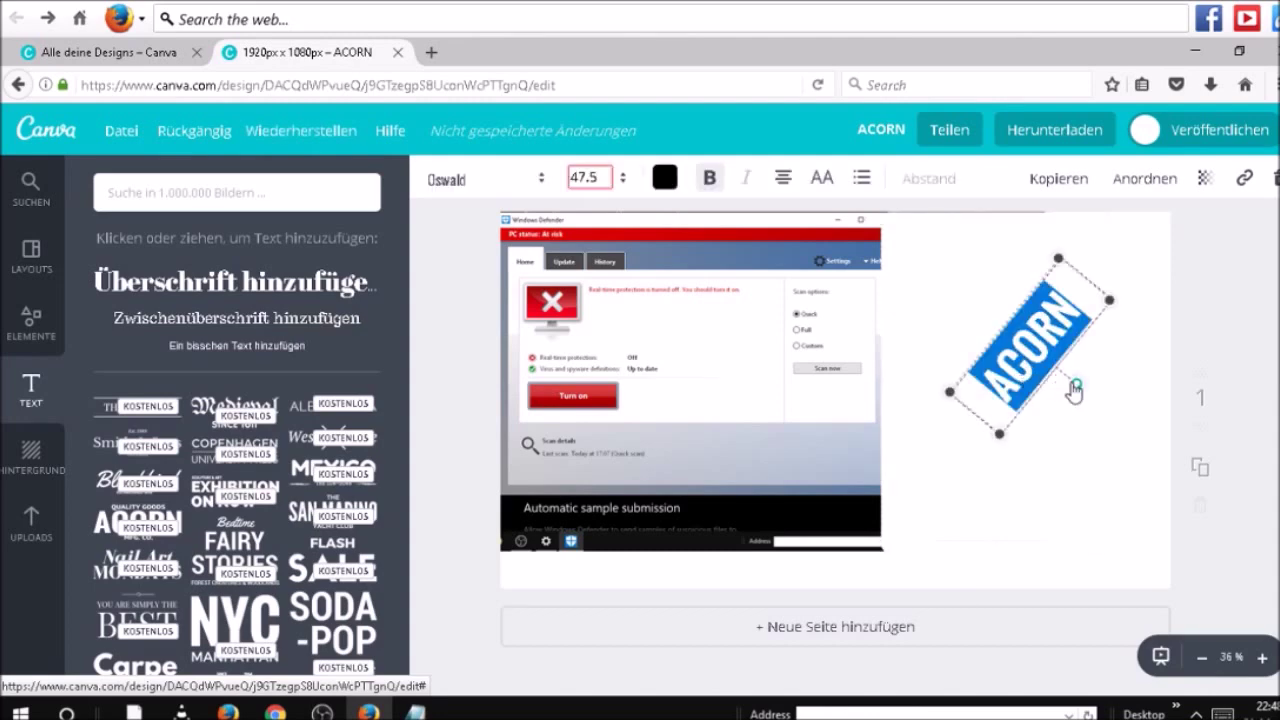
Step: Rotate the ACORN text block slightly steeper and enlarge it within the white area beside the screenshot
mouse_move(1074, 390)
mouse_down()
mouse_move(1080, 374)
mouse_move(1085, 390)
mouse_up()
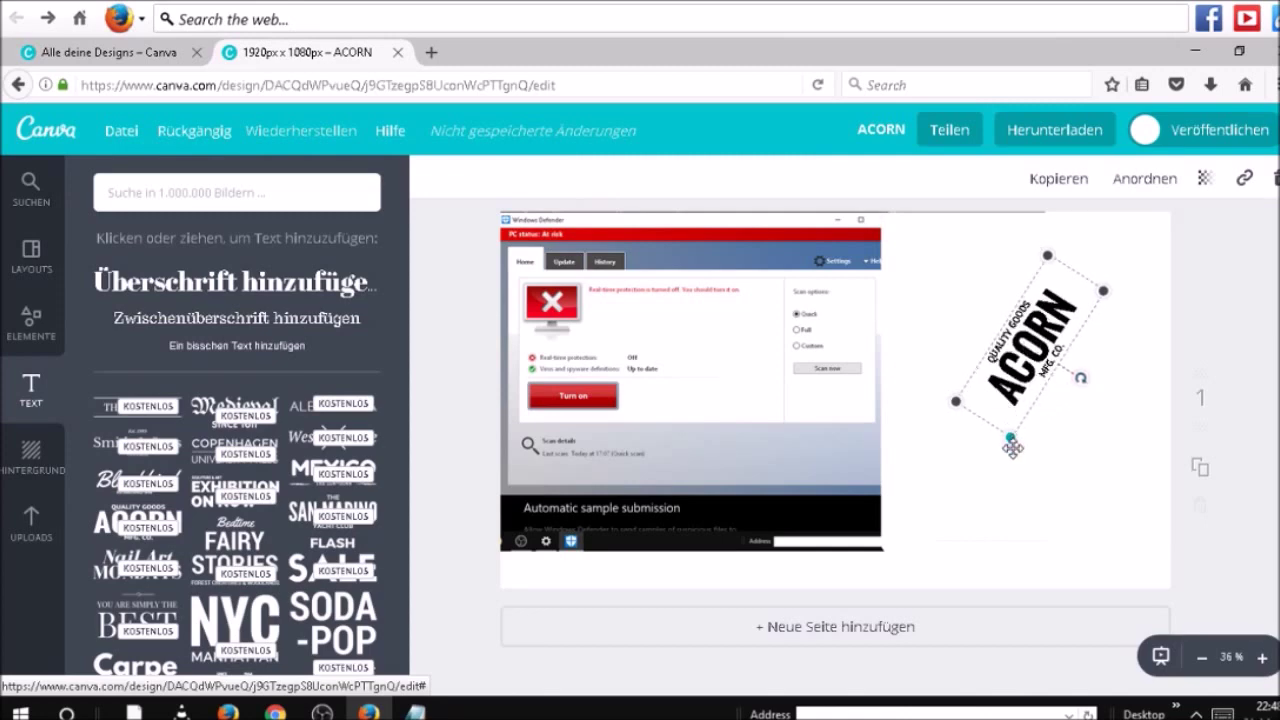
click(1008, 443)
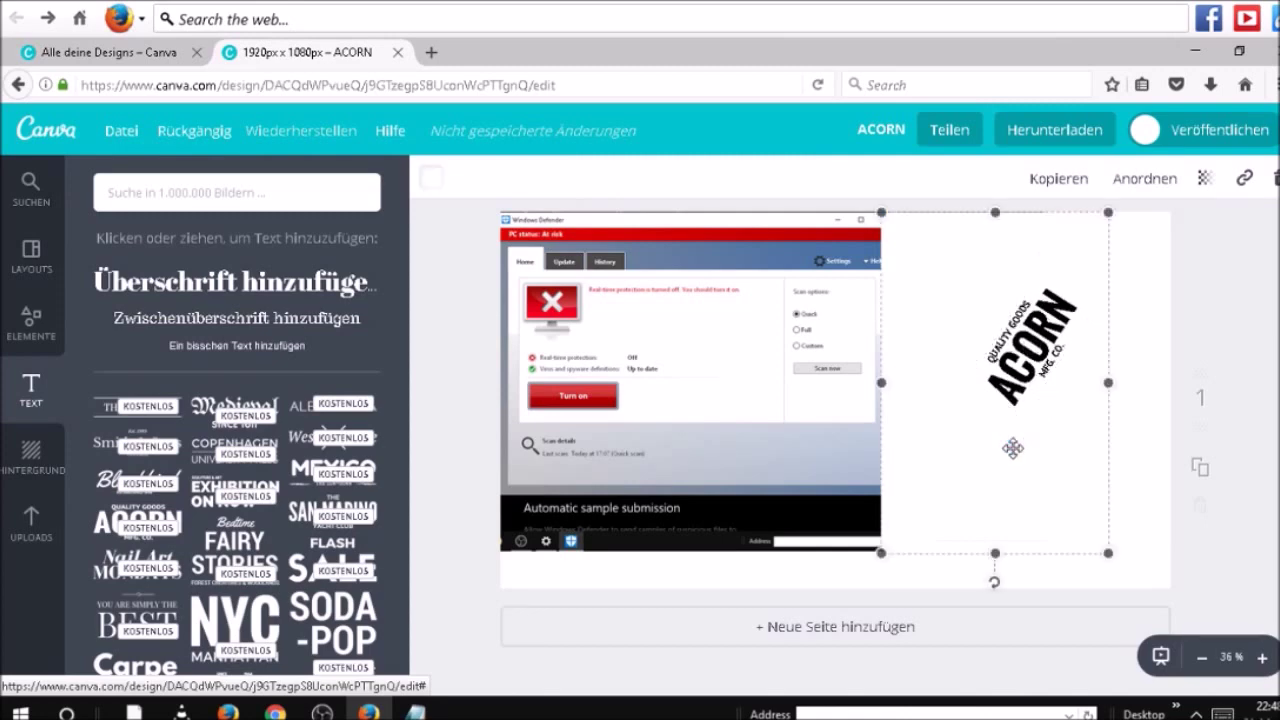
click(1012, 388)
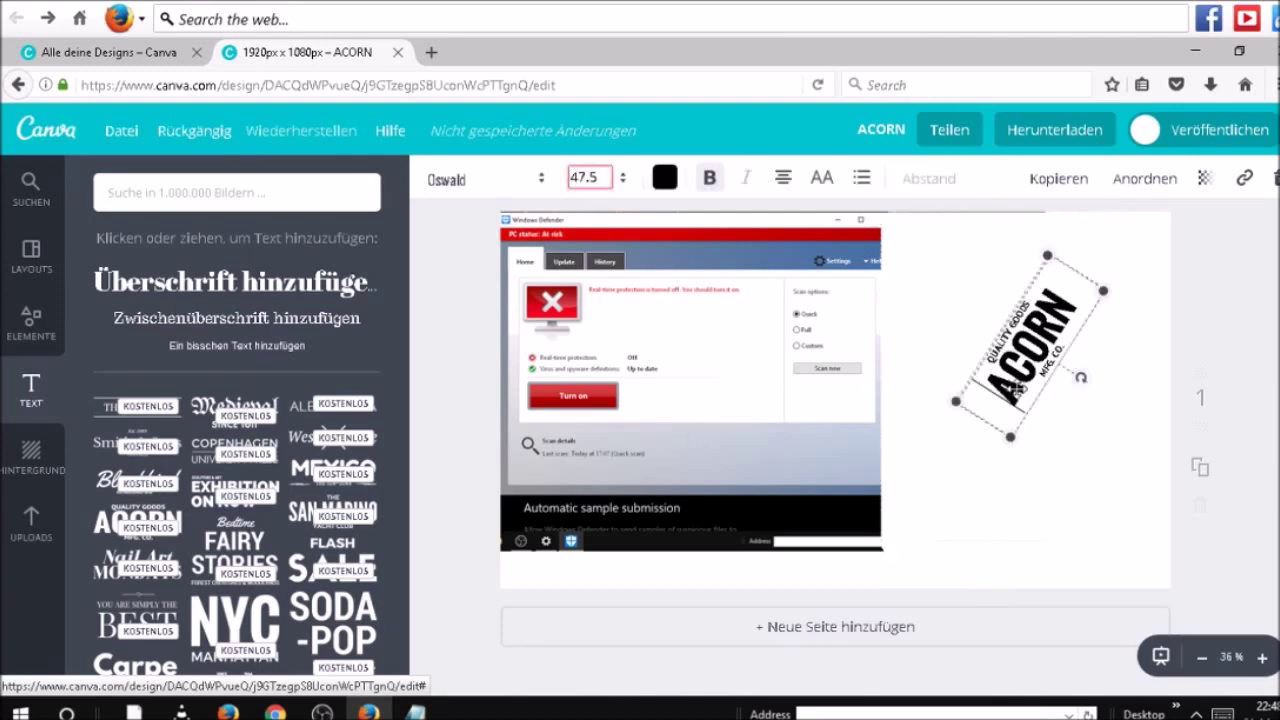
click(1009, 440)
drag(1009, 440, 990, 548)
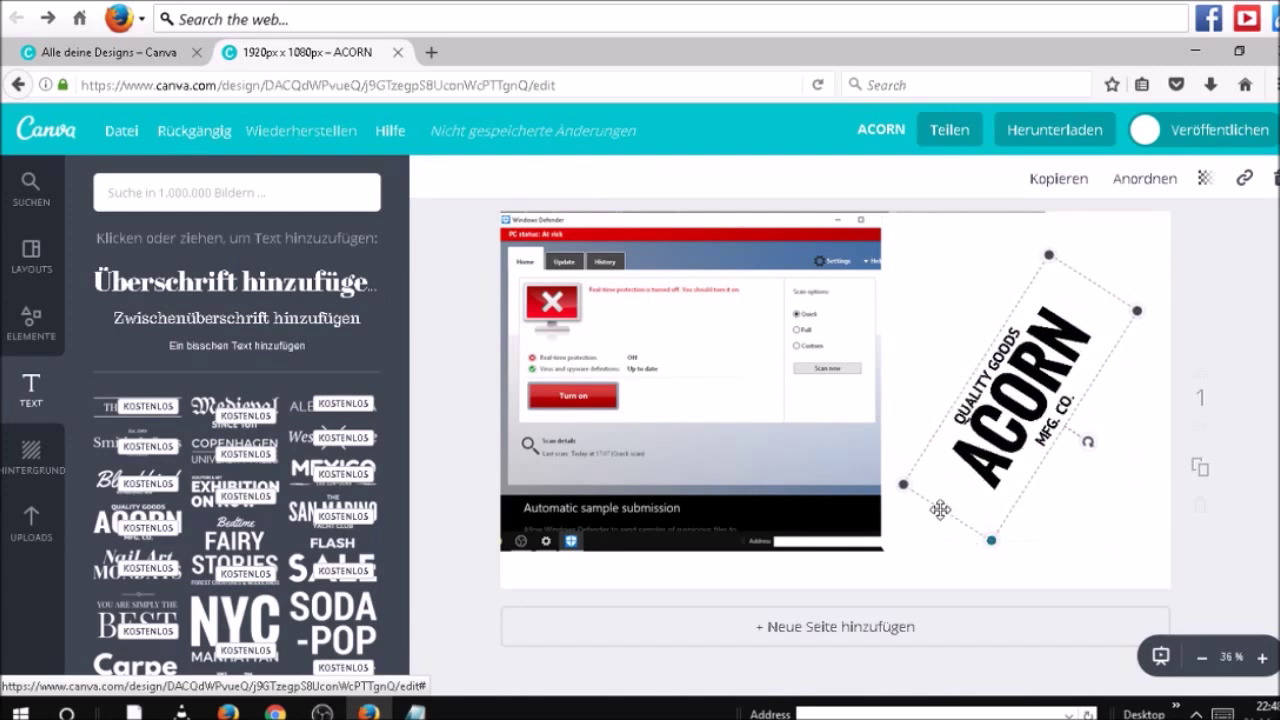
Step: Enlarge the ACORN text block further until it spans the white area and its main word is about size 117
drag(901, 485, 862, 515)
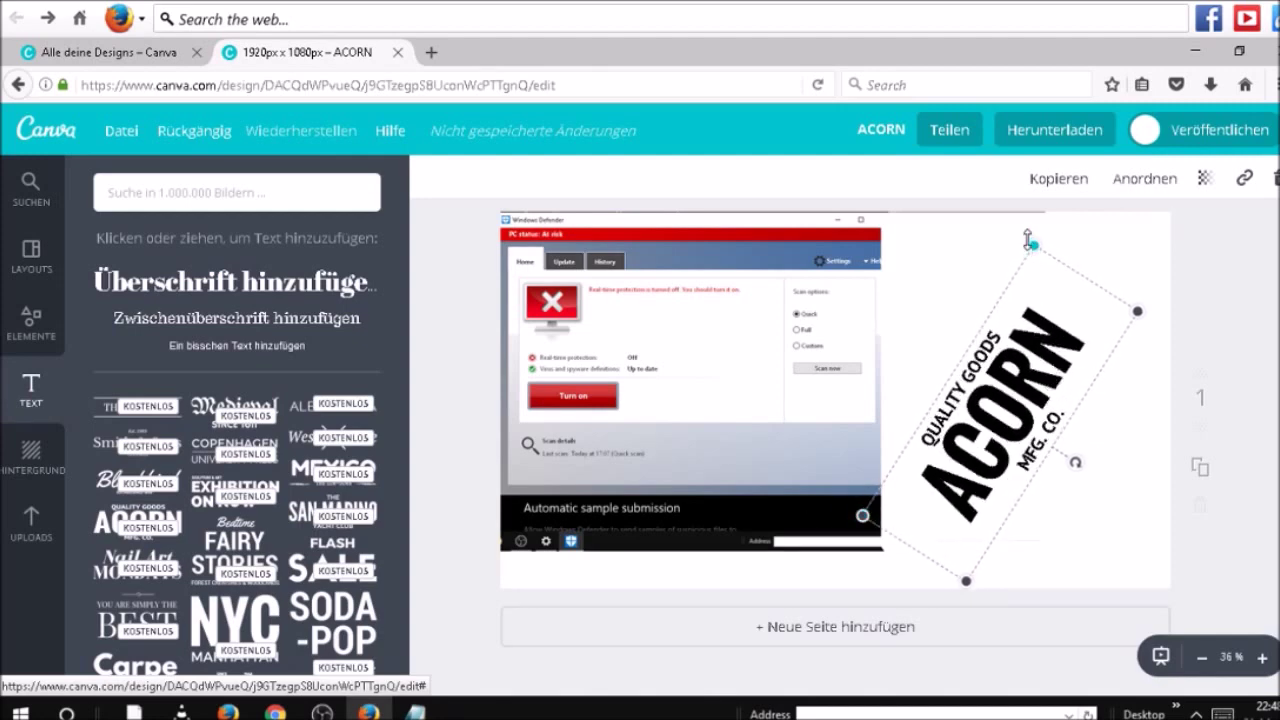
drag(1028, 238, 986, 143)
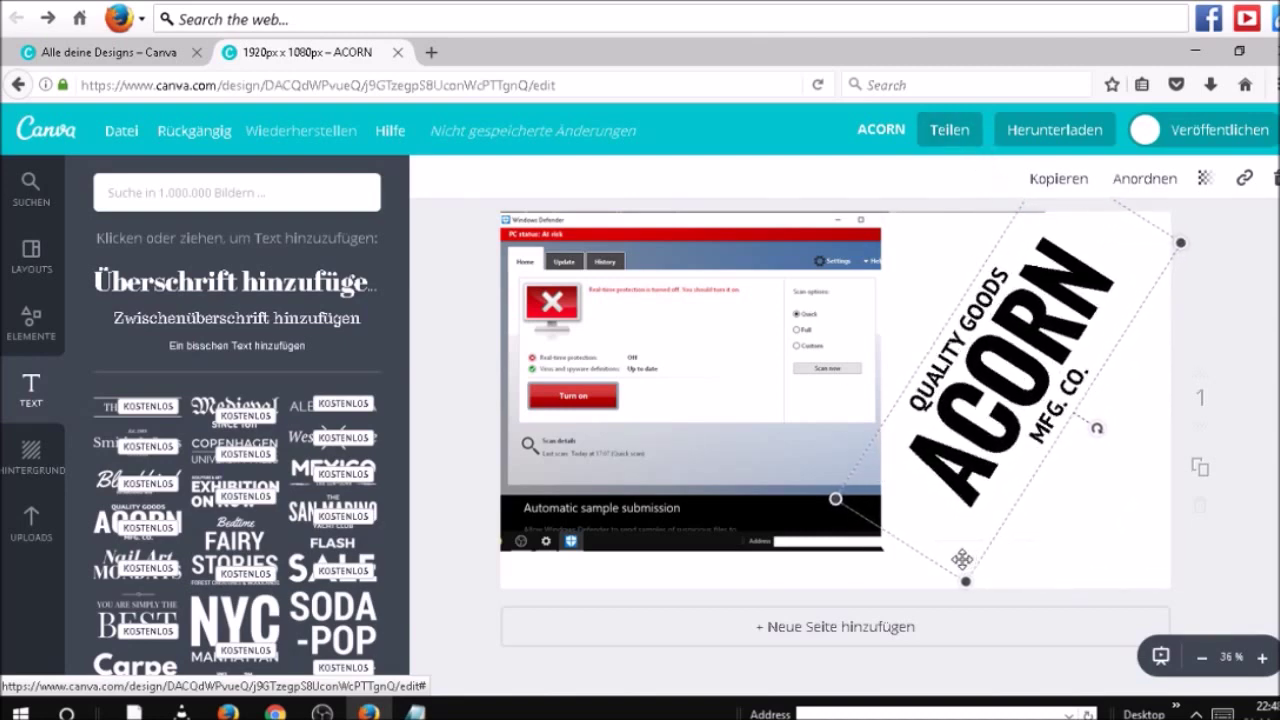
drag(963, 582, 960, 611)
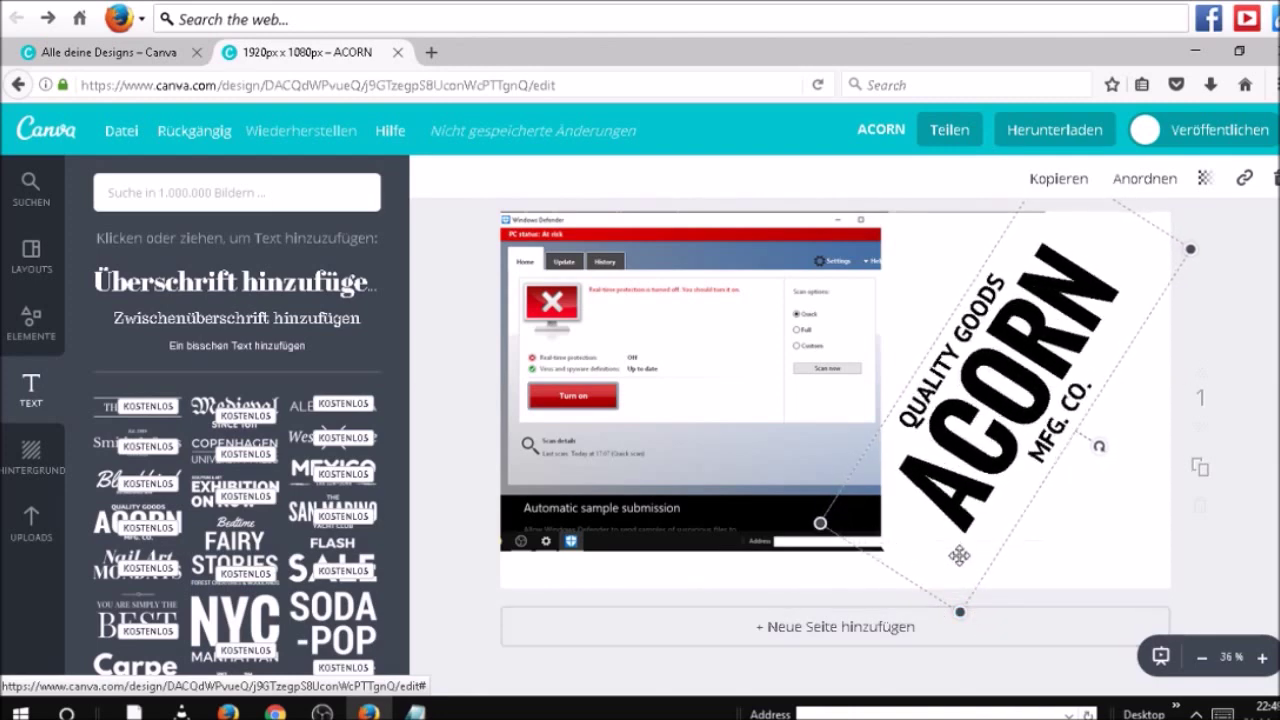
double_click(970, 571)
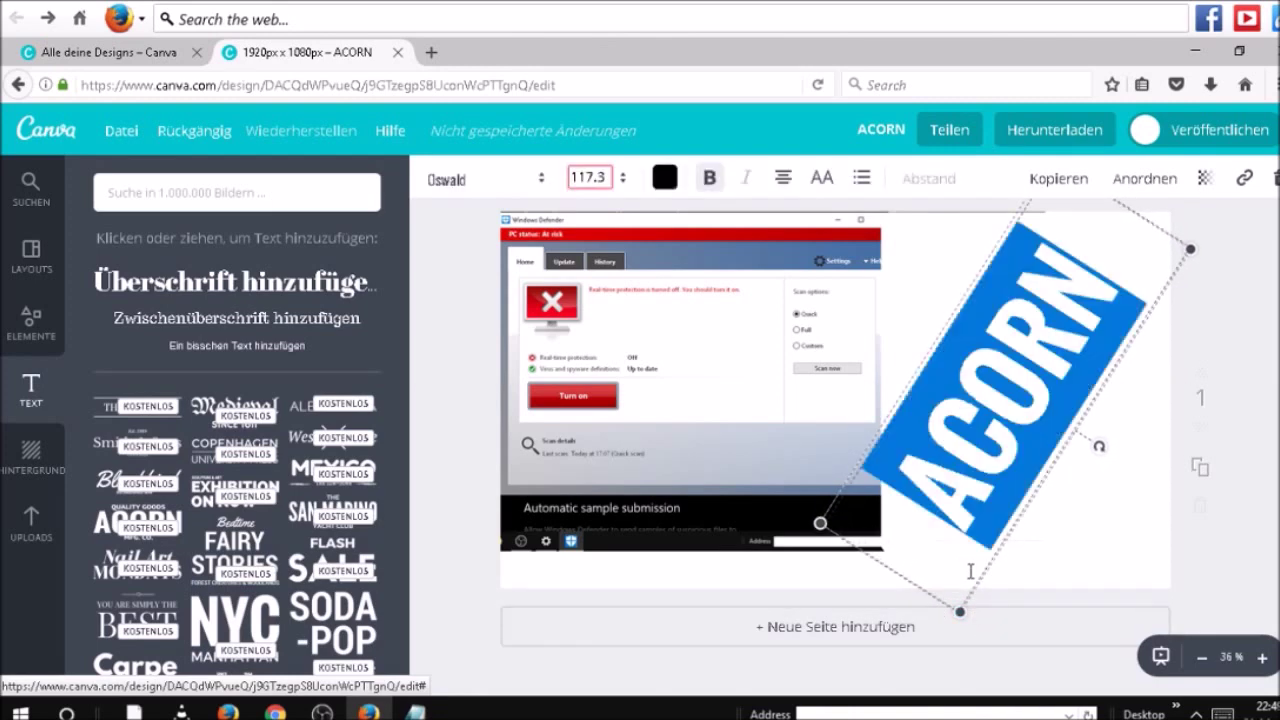
click(915, 588)
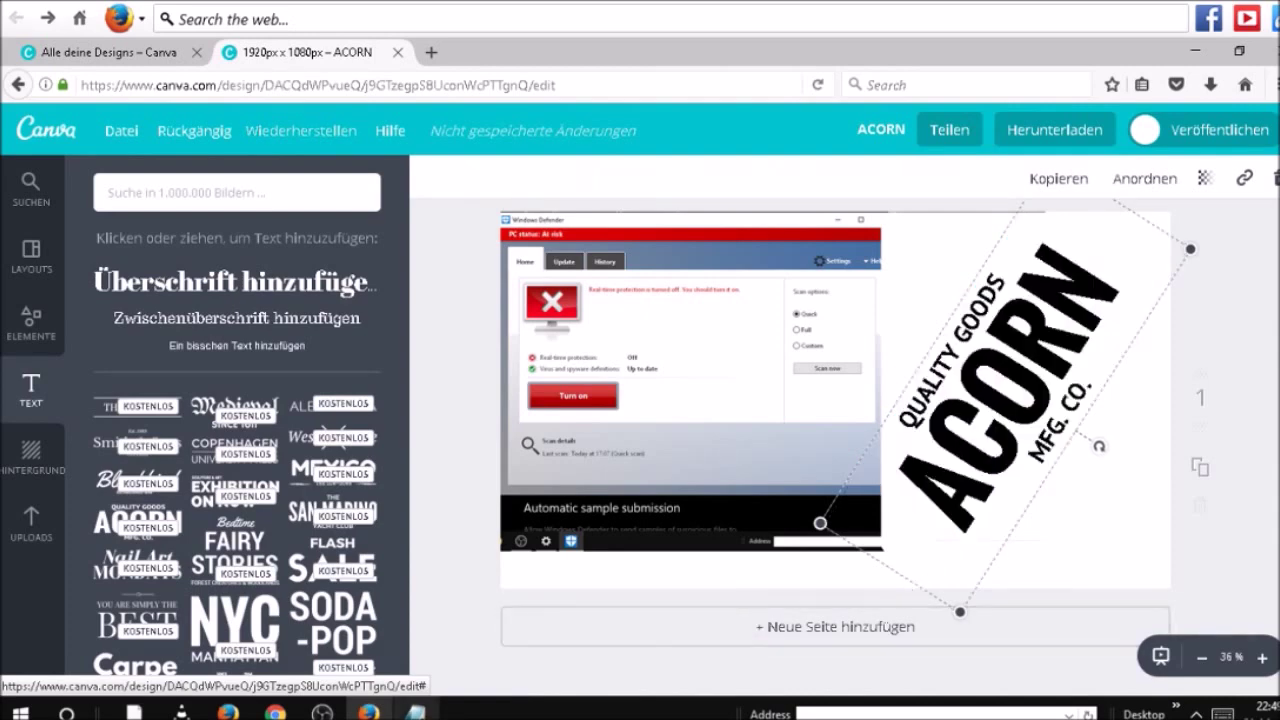
Step: Switch to Notepad, add the line "6 type what you want and change the orginal type also choose the color", and return to the Canva design
mouse_move(420, 714)
click(438, 668)
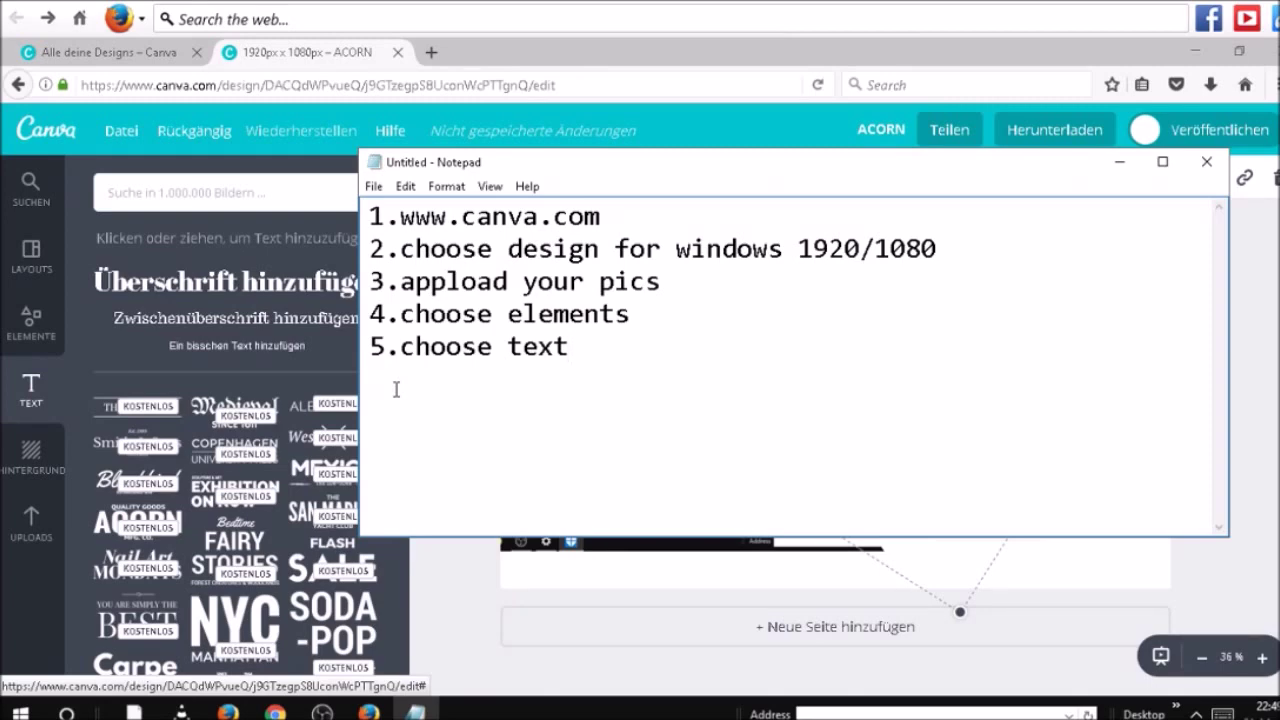
key(Return)
text(6 type)
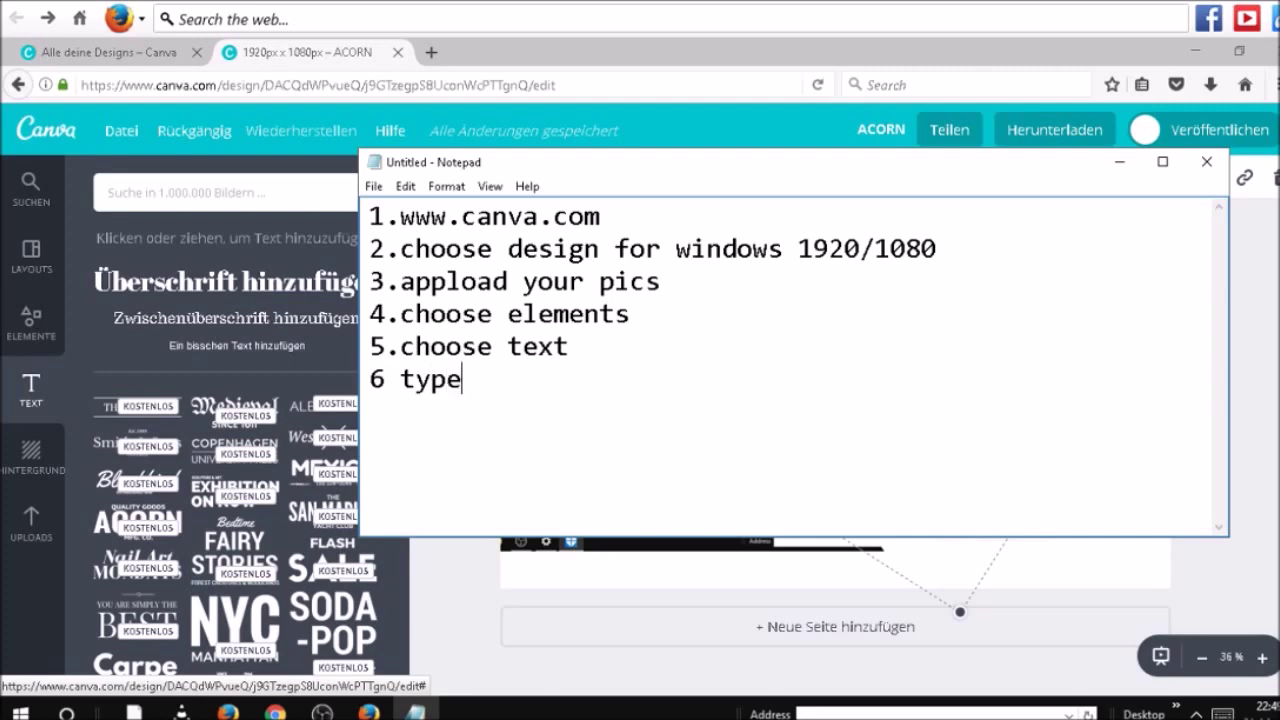
text( what)
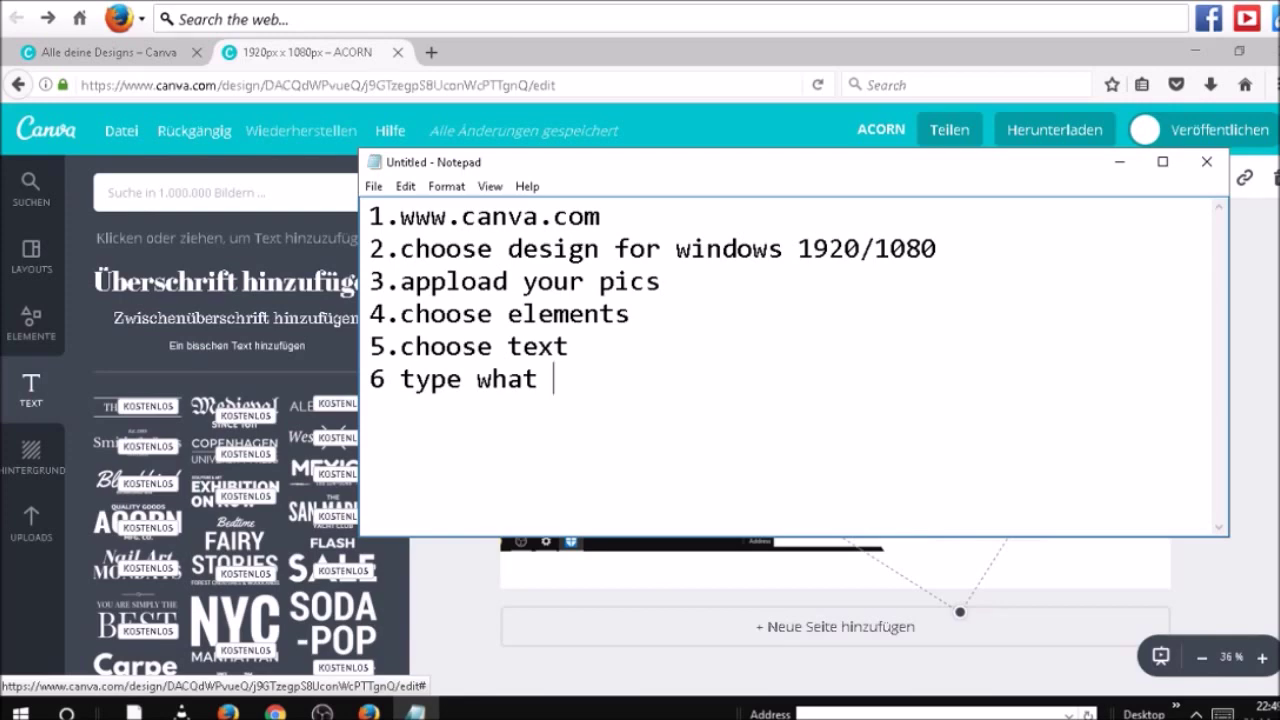
text(you want and change )
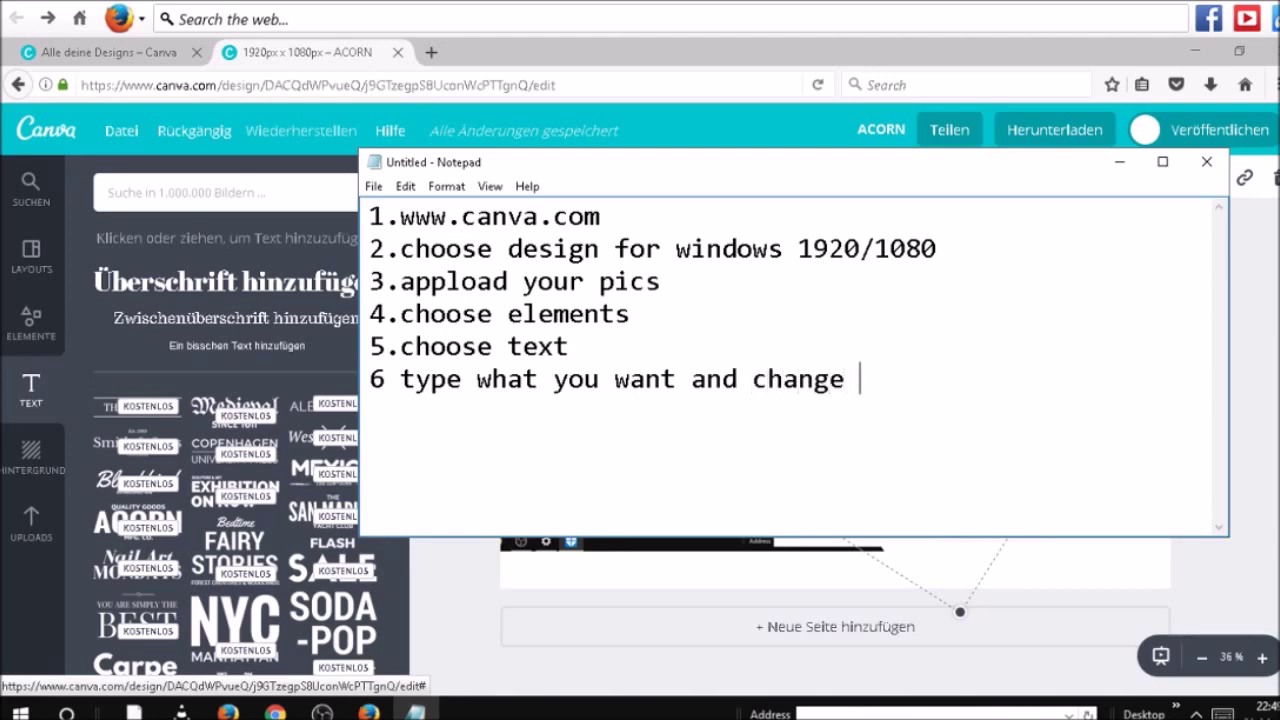
text(the orgina)
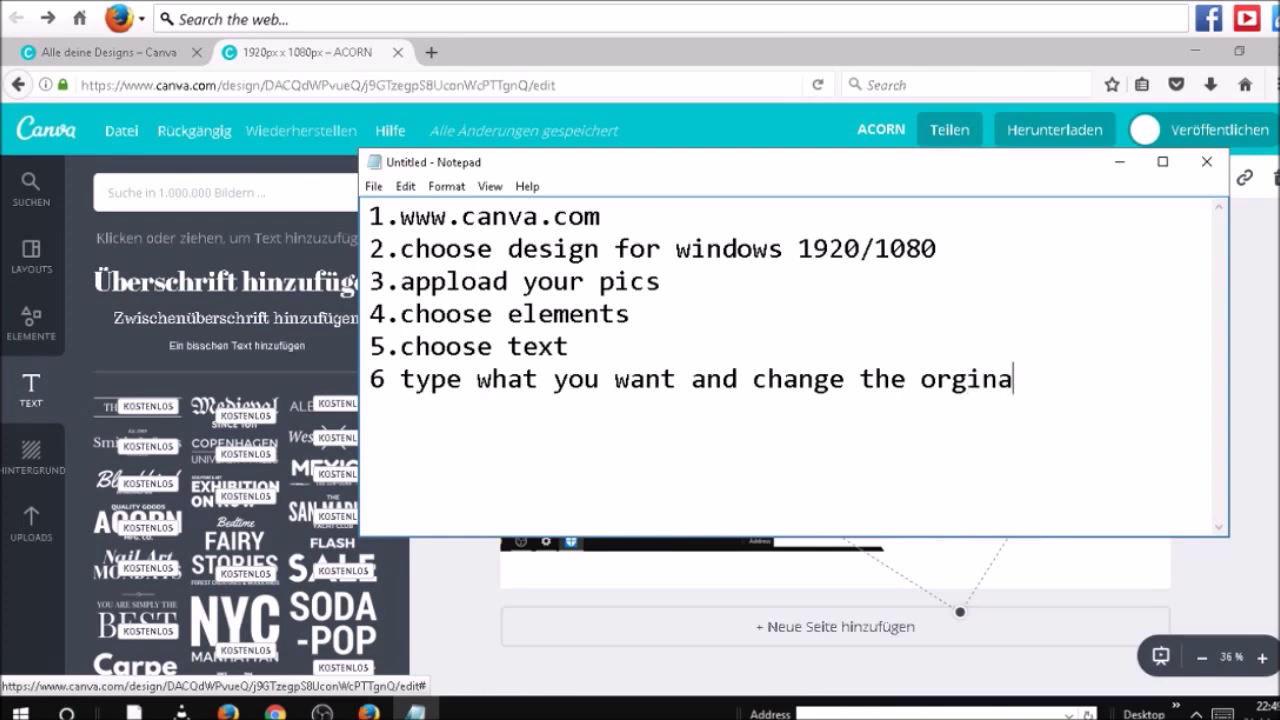
text(l type )
text(al)
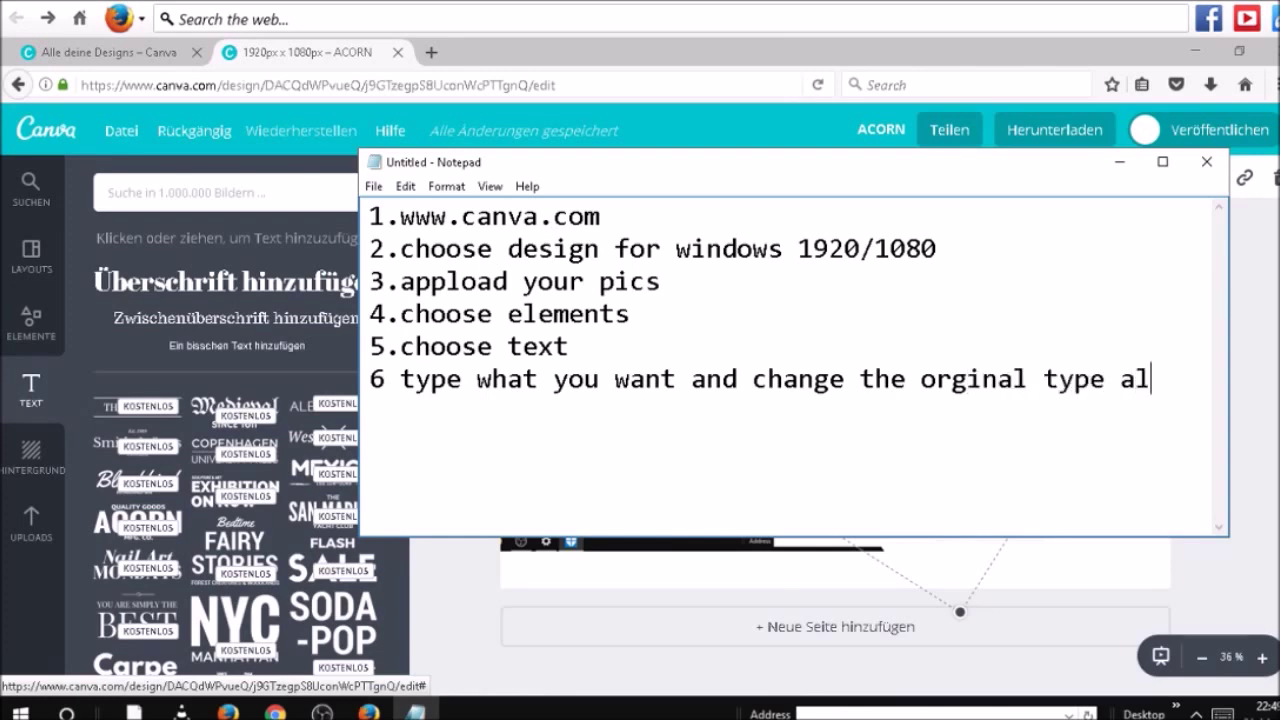
text(so choose the )
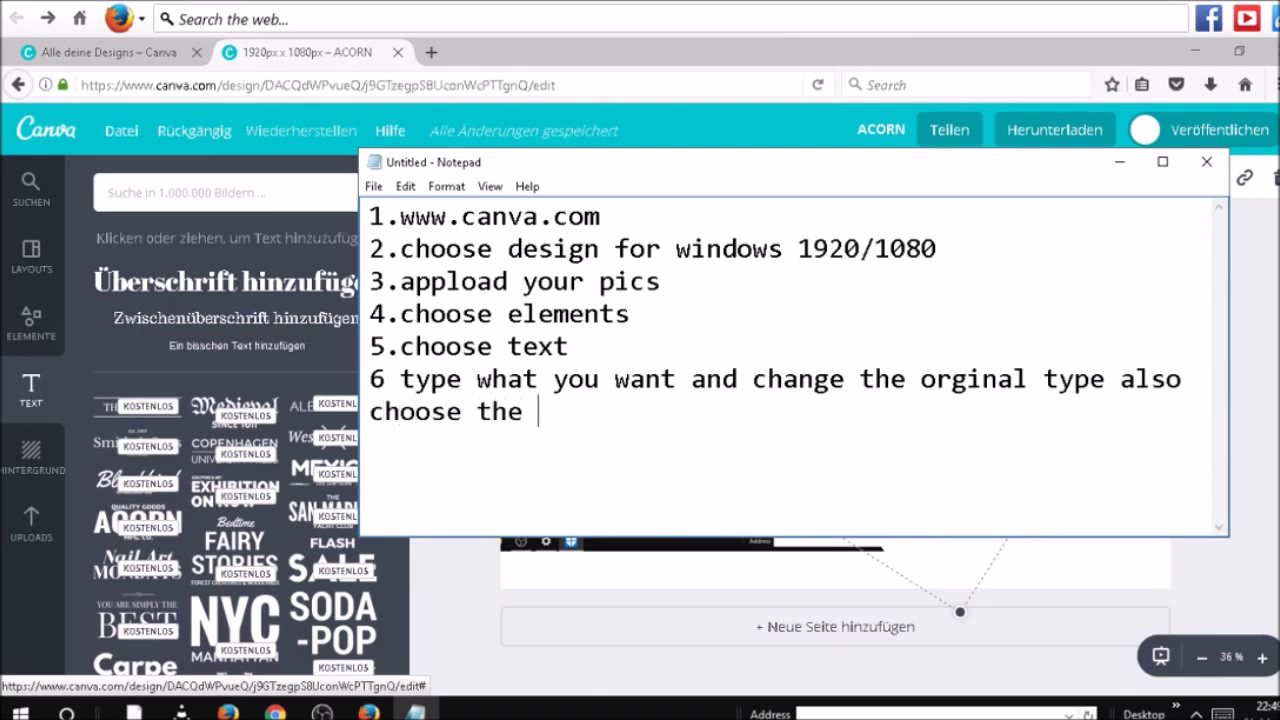
text(color)
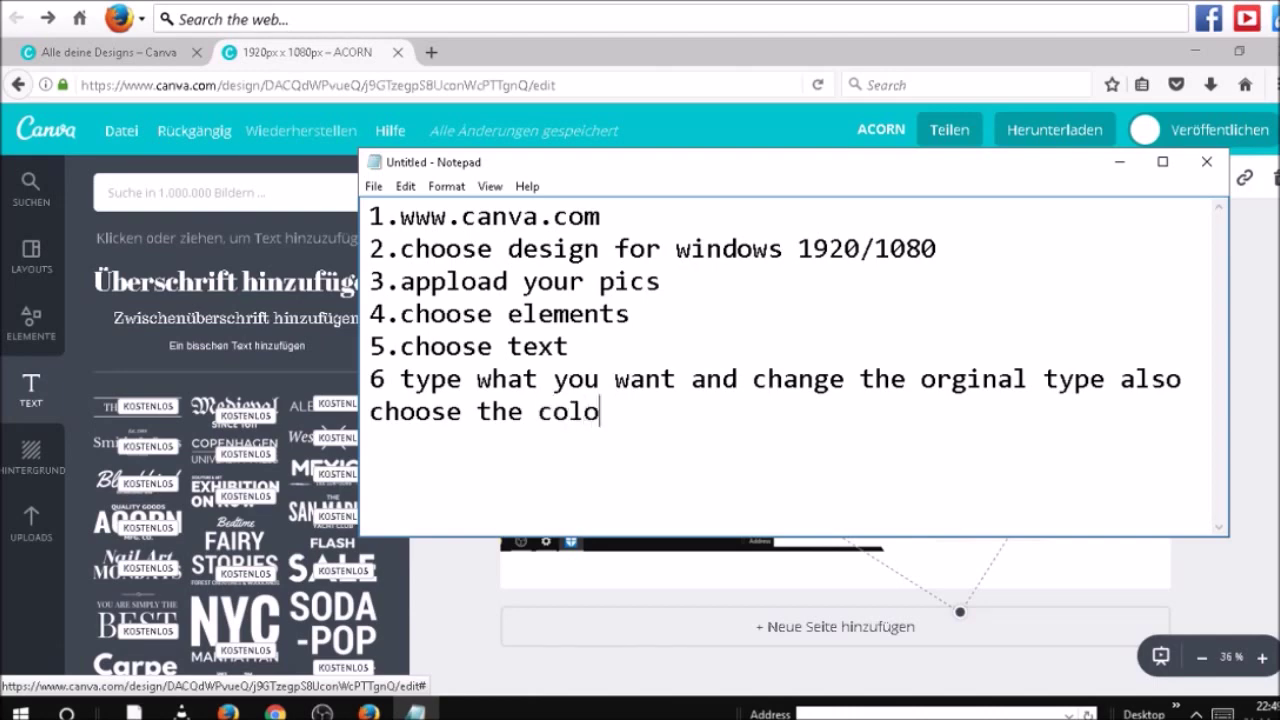
click(1119, 163)
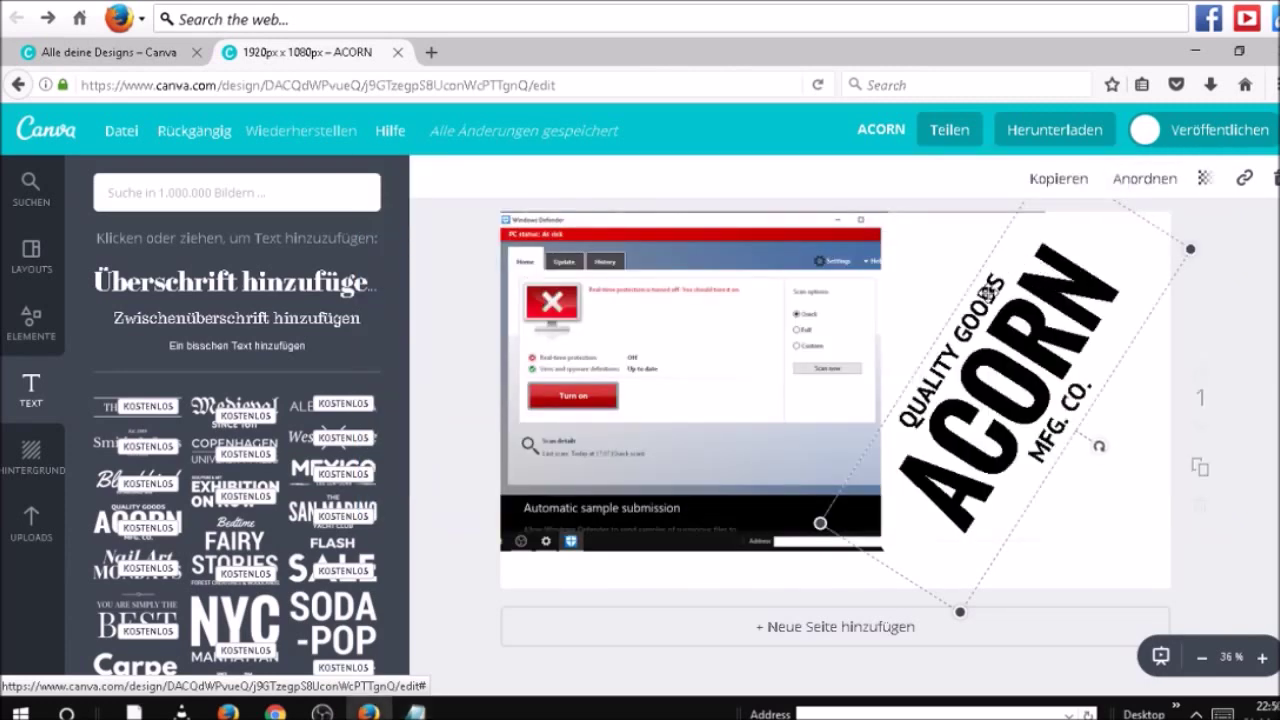
Step: Replace the "QUALITY GOODS" line of the text block with "HOW TO FIX"
double_click(988, 292)
click(1003, 280)
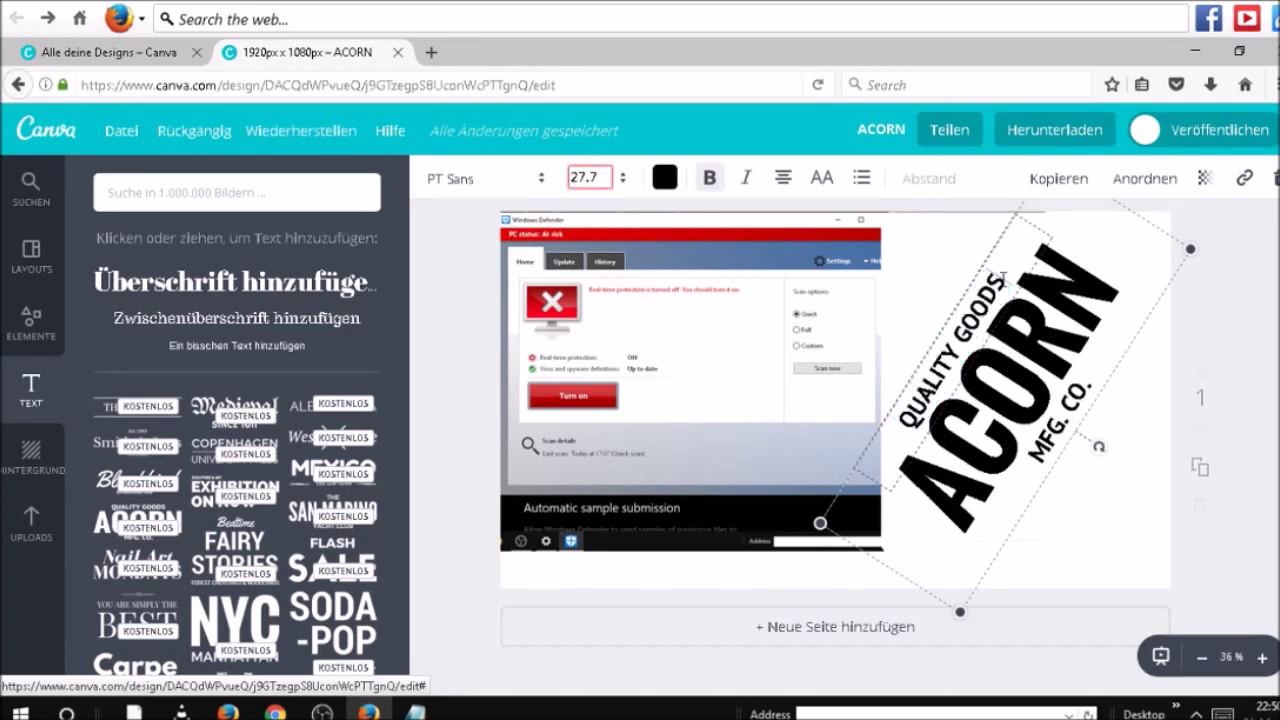
key(BackSpace)
key(BackSpace)
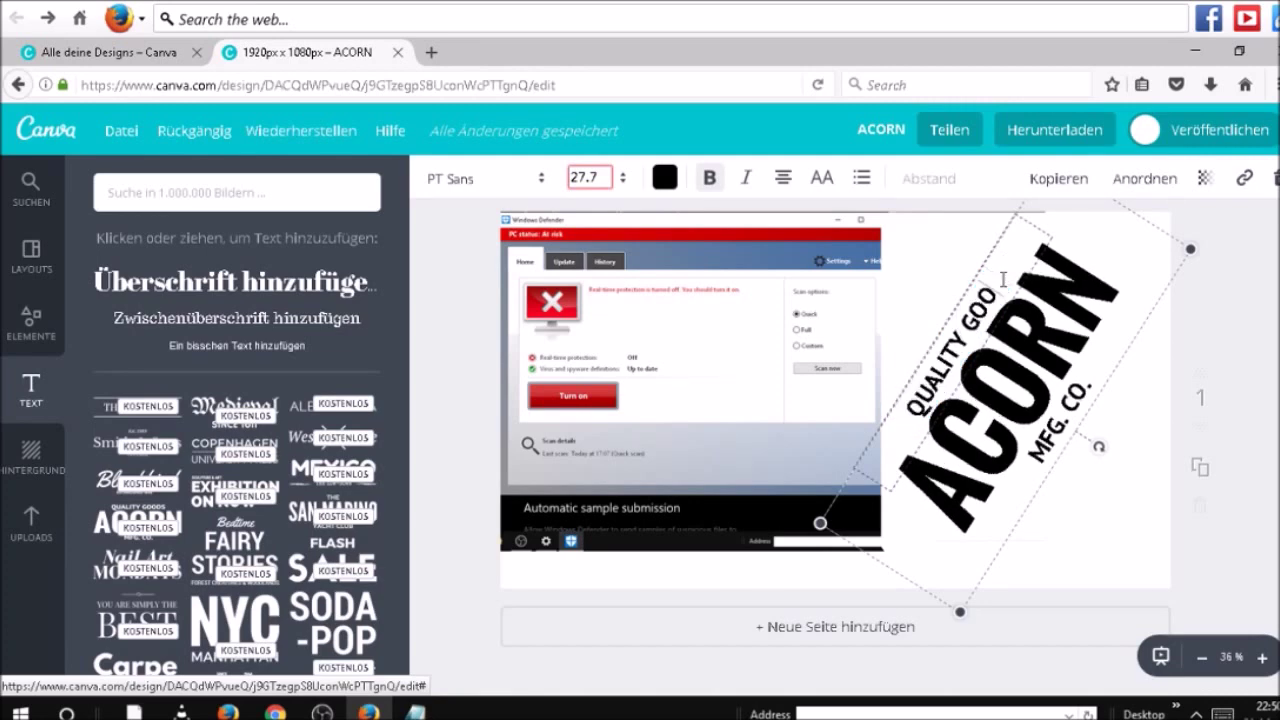
key(BackSpace)
key(BackSpace)
key(BackSpace)
key(BackSpace)
key(BackSpace)
key(BackSpace)
key(BackSpace)
key(BackSpace)
key(BackSpace)
key(BackSpace)
key(BackSpace)
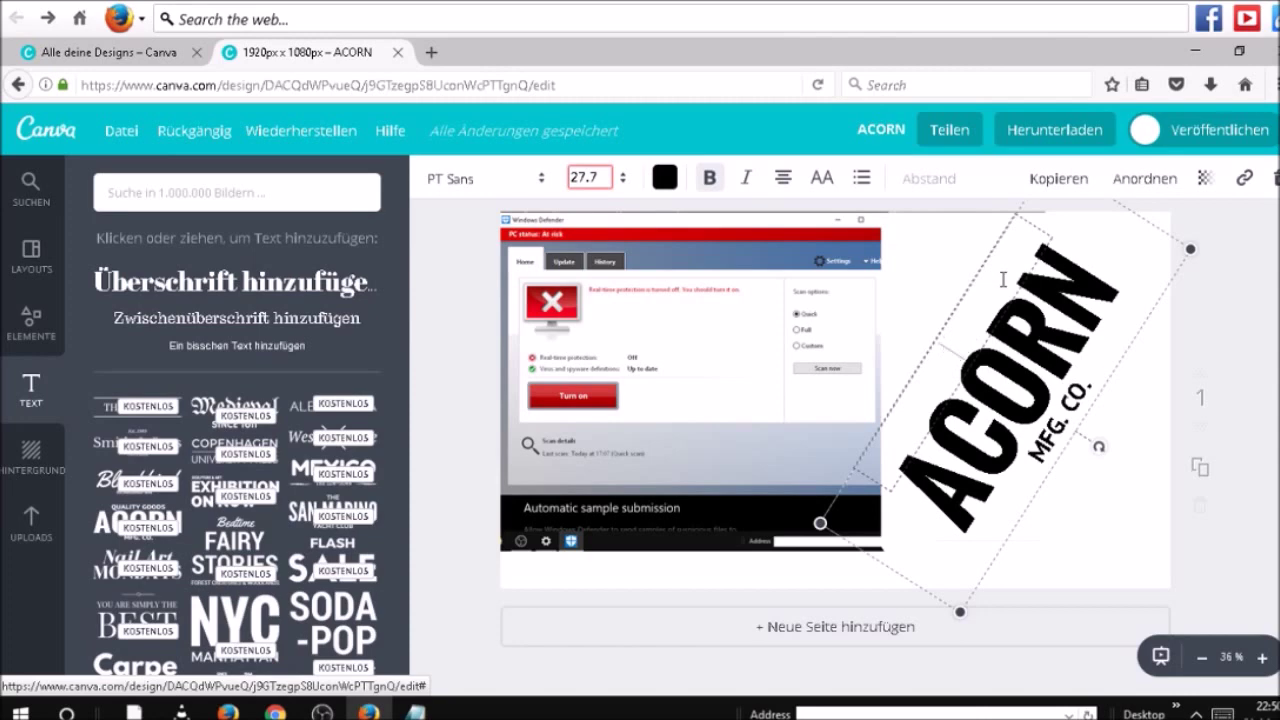
key(Caps_Lock)
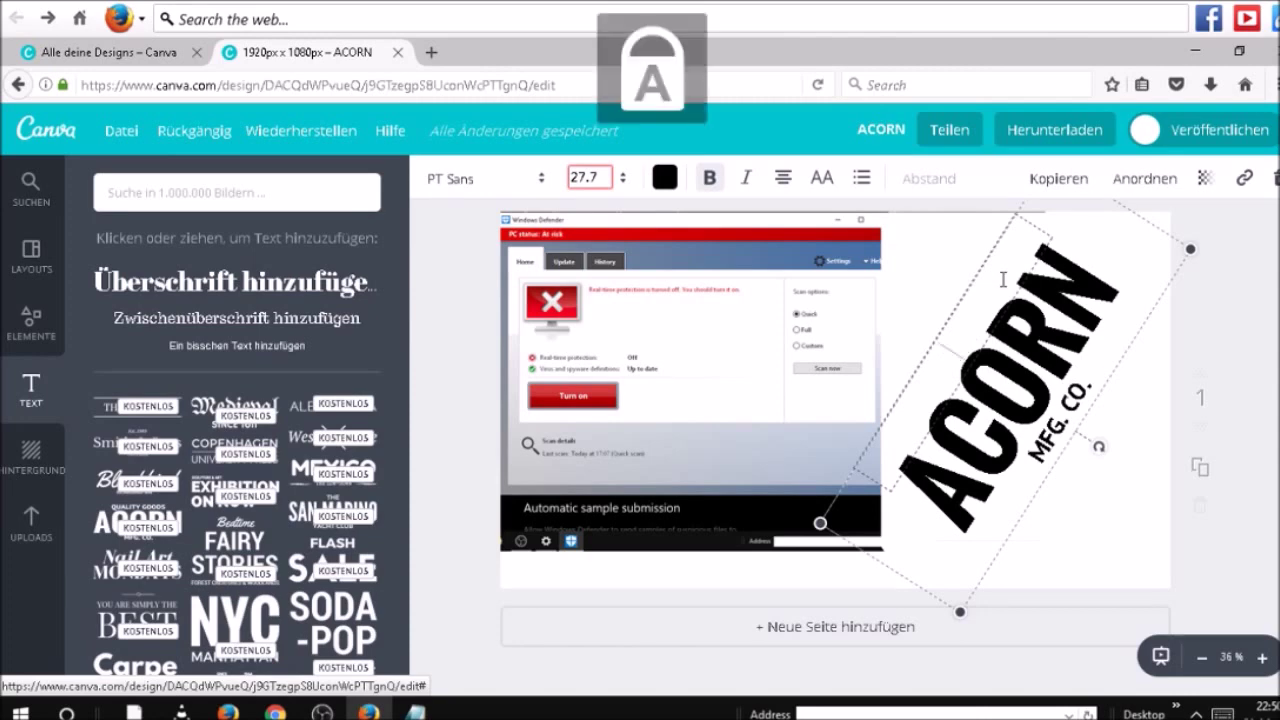
text(HOW)
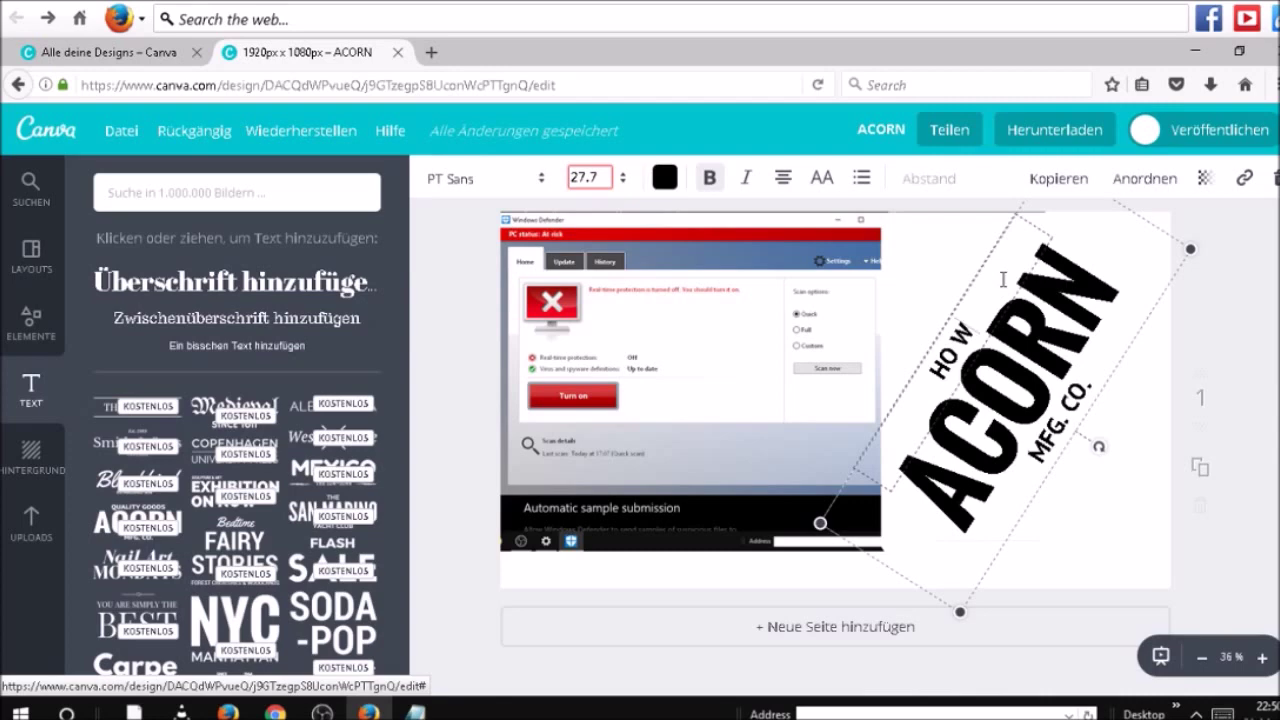
key(BackSpace)
text(W)
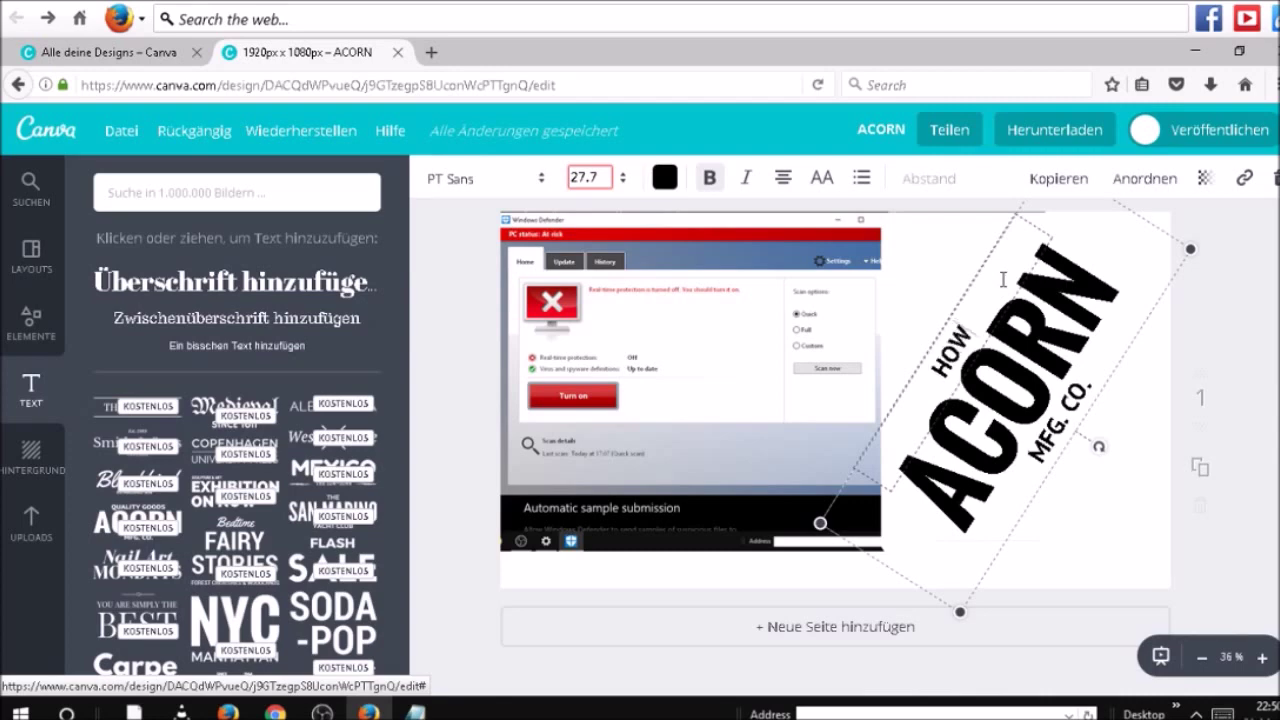
text( TO)
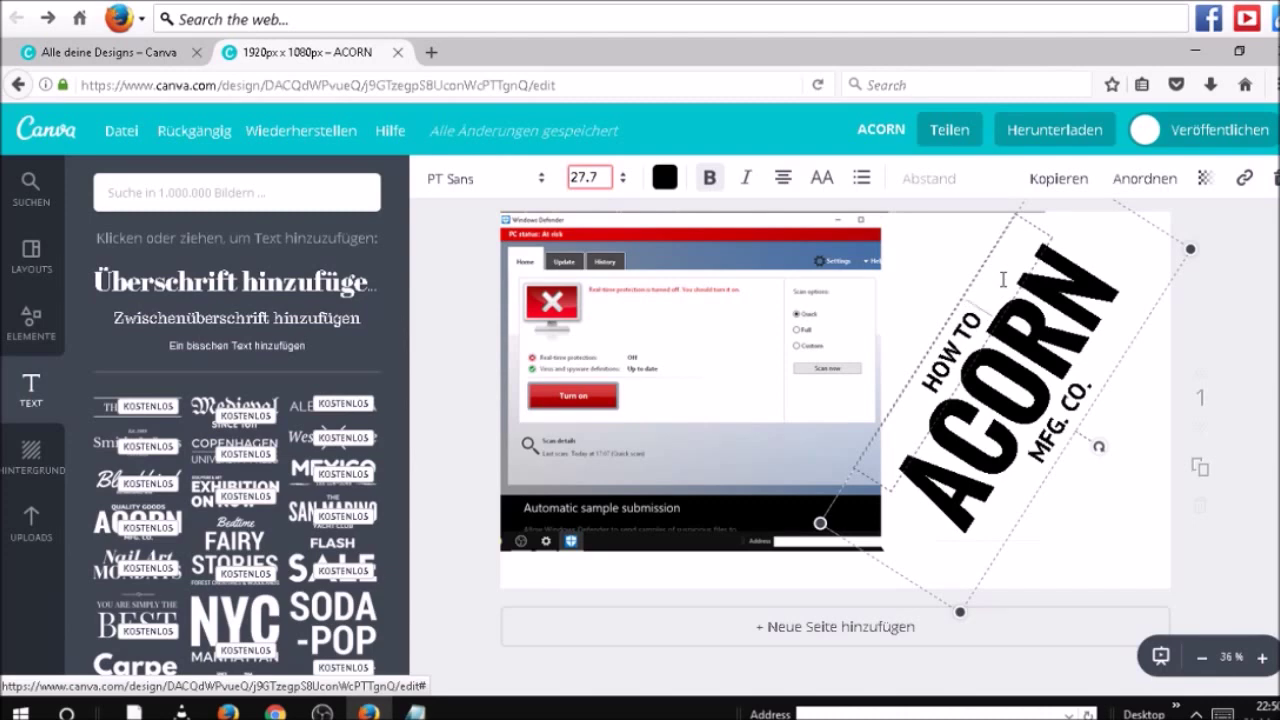
text( FI)
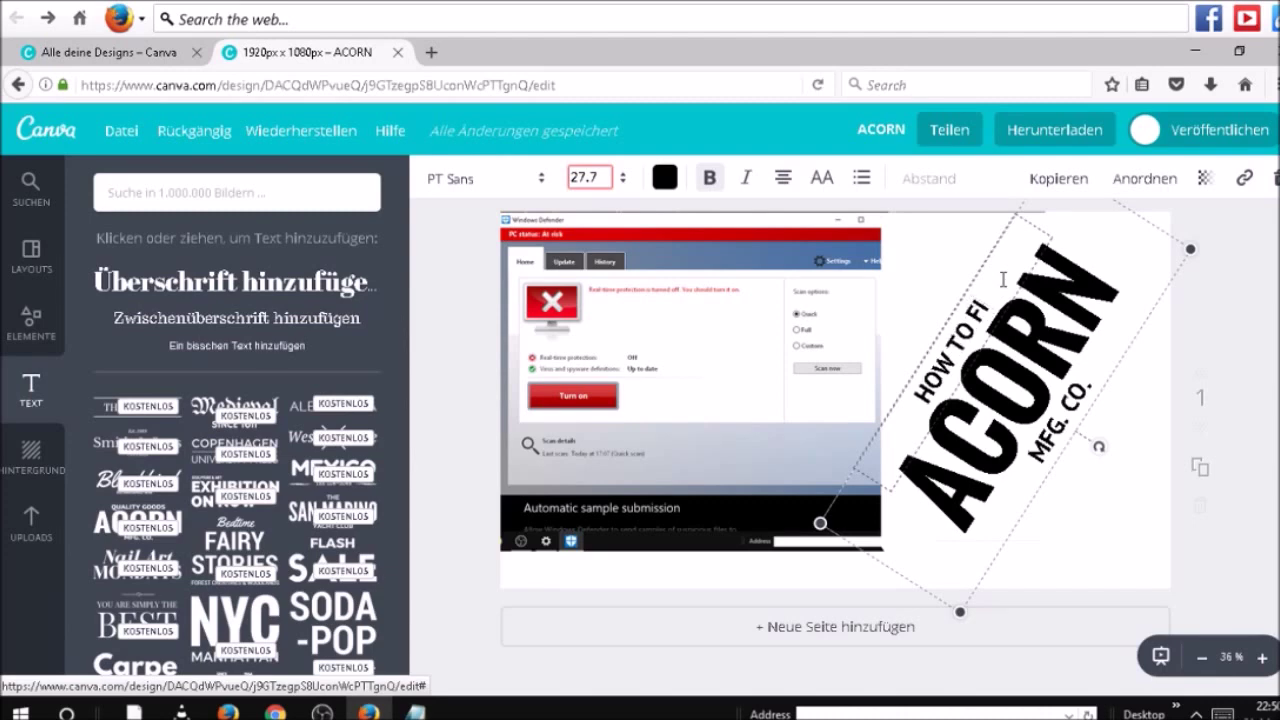
text(X)
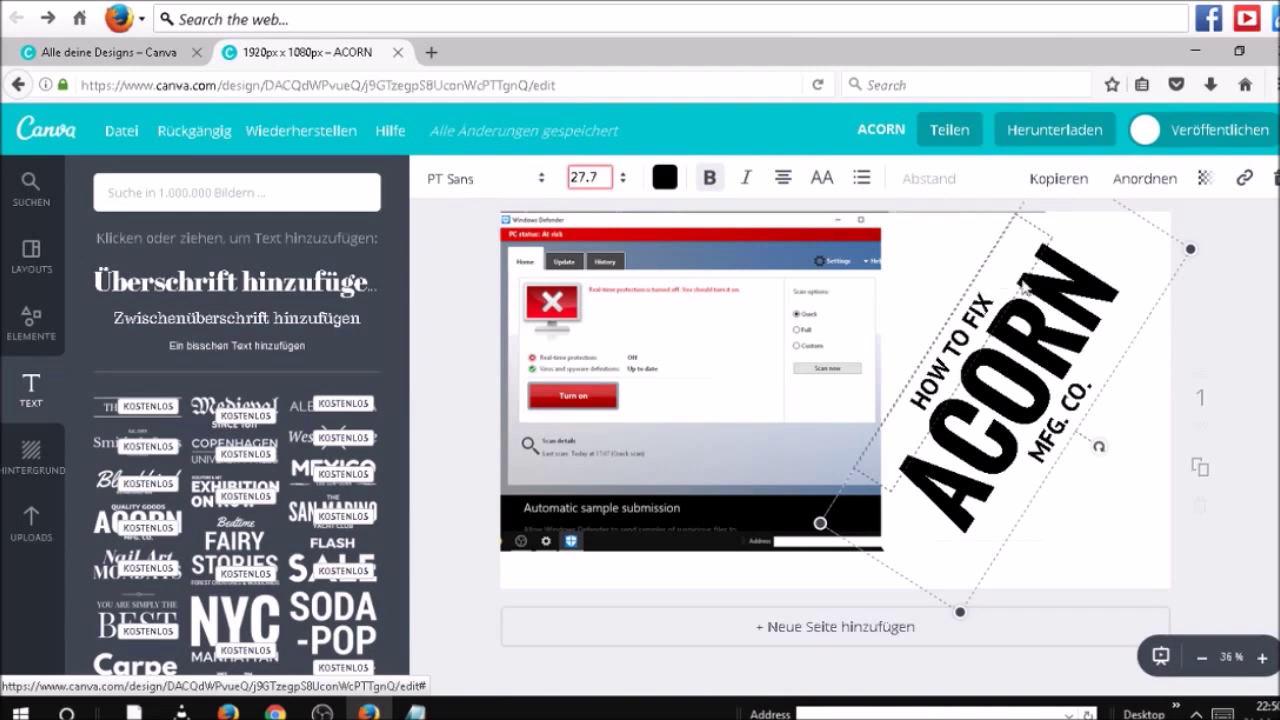
Step: Replace the main word "ACORN" with "WINDOW DEFENDER" and nudge the text block slightly toward the screenshot
double_click(1096, 254)
click(1088, 265)
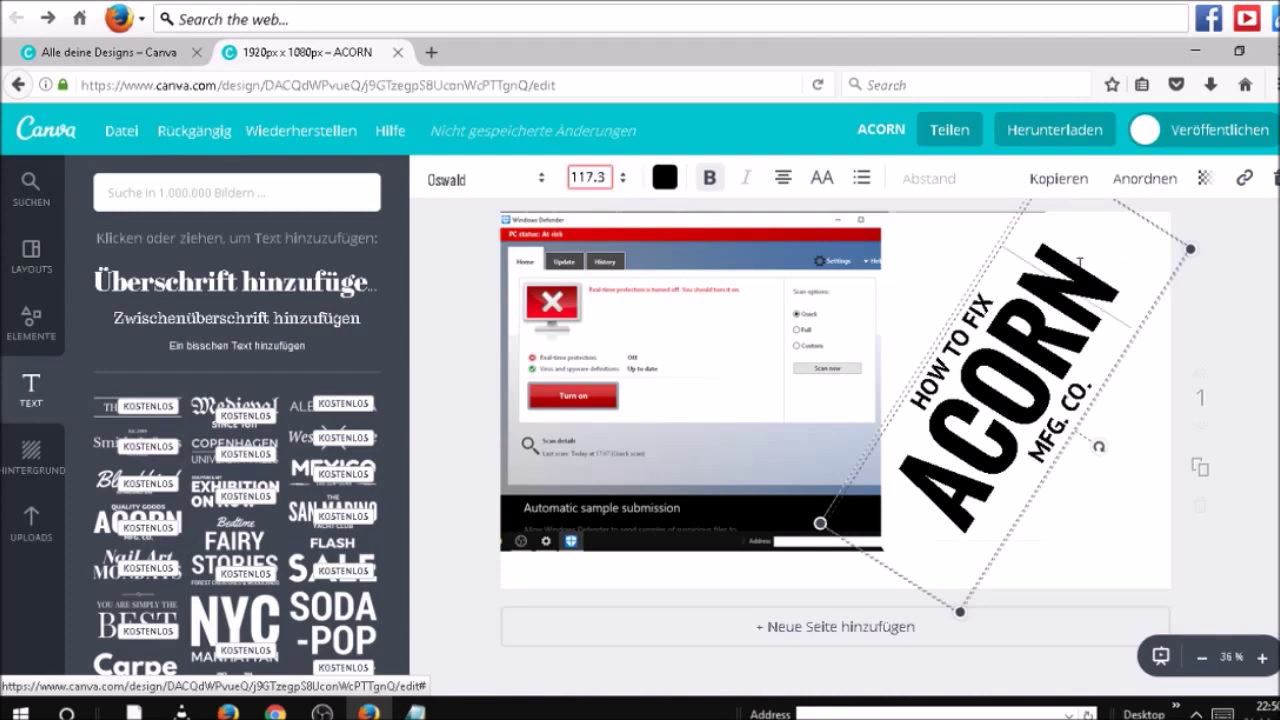
key(BackSpace)
key(BackSpace)
key(BackSpace)
key(BackSpace)
key(BackSpace)
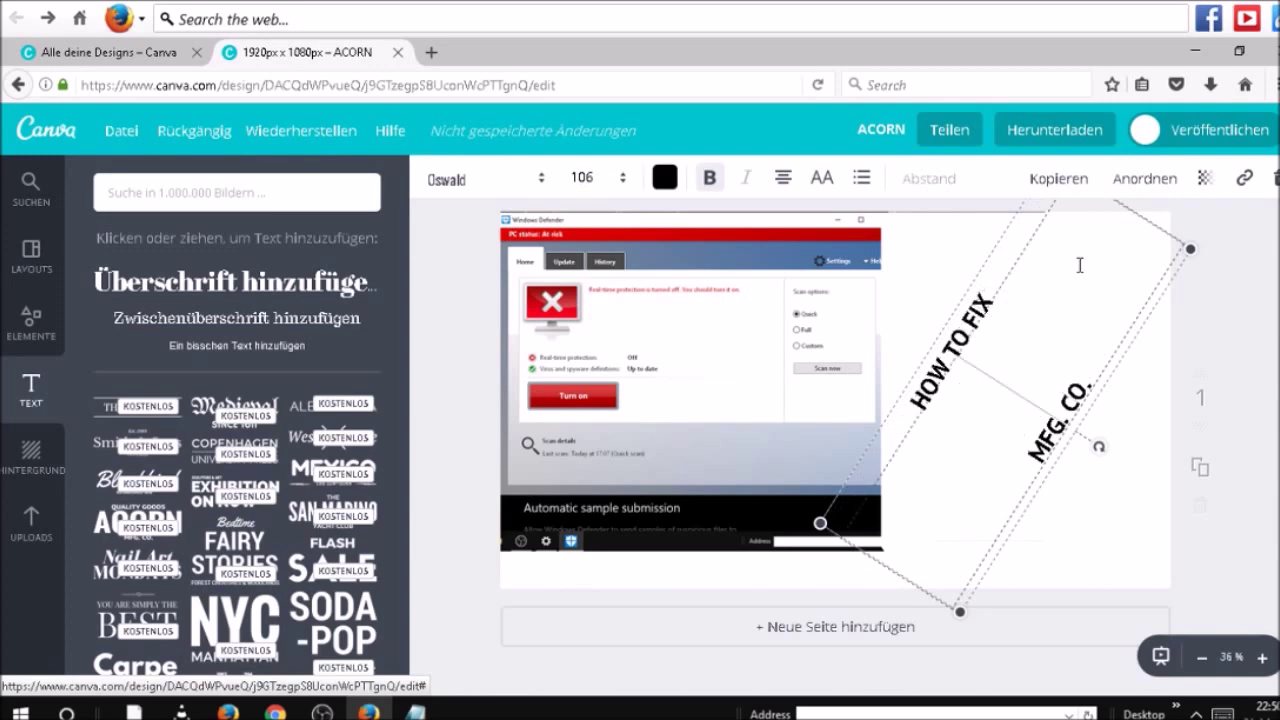
text(WI)
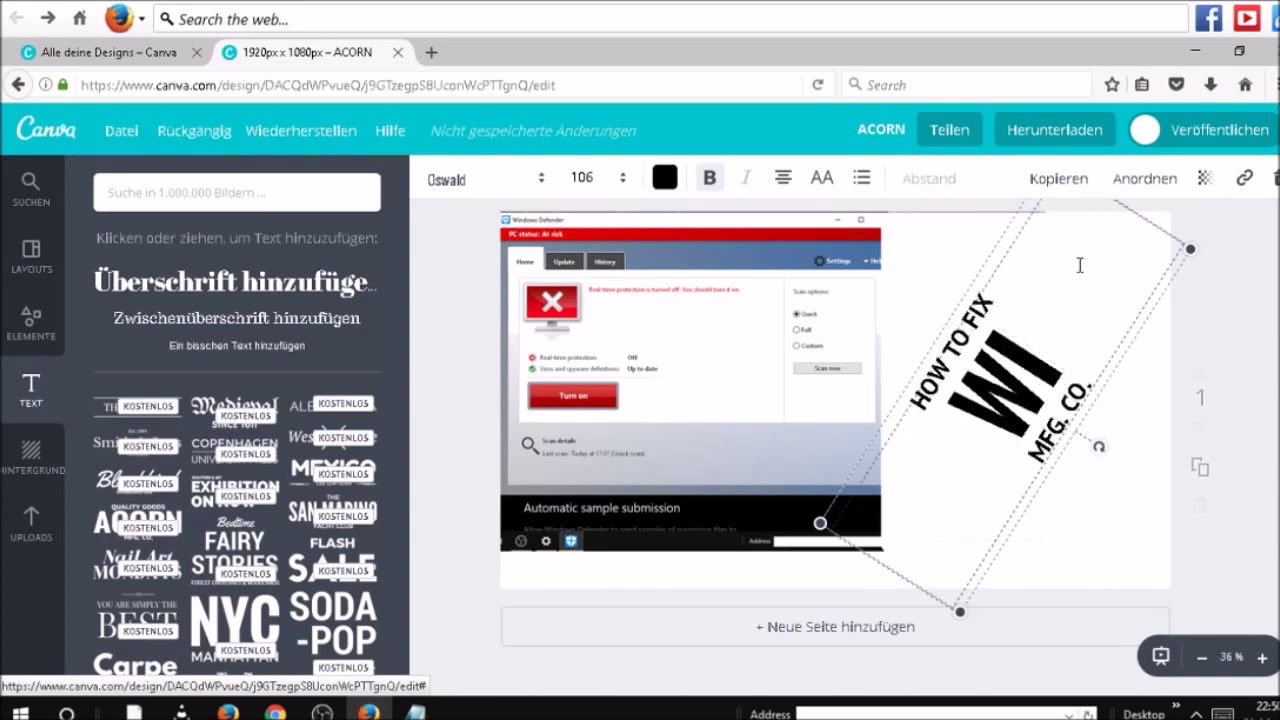
text(NDOW)
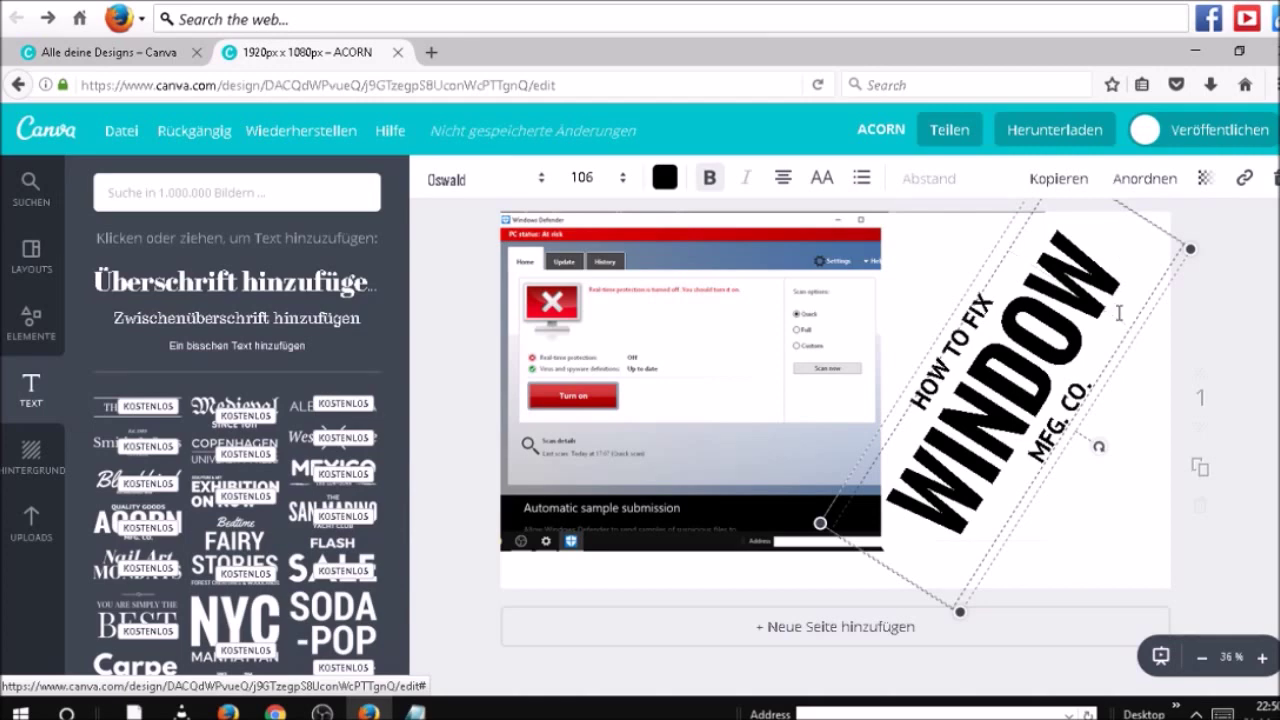
key(BackSpace)
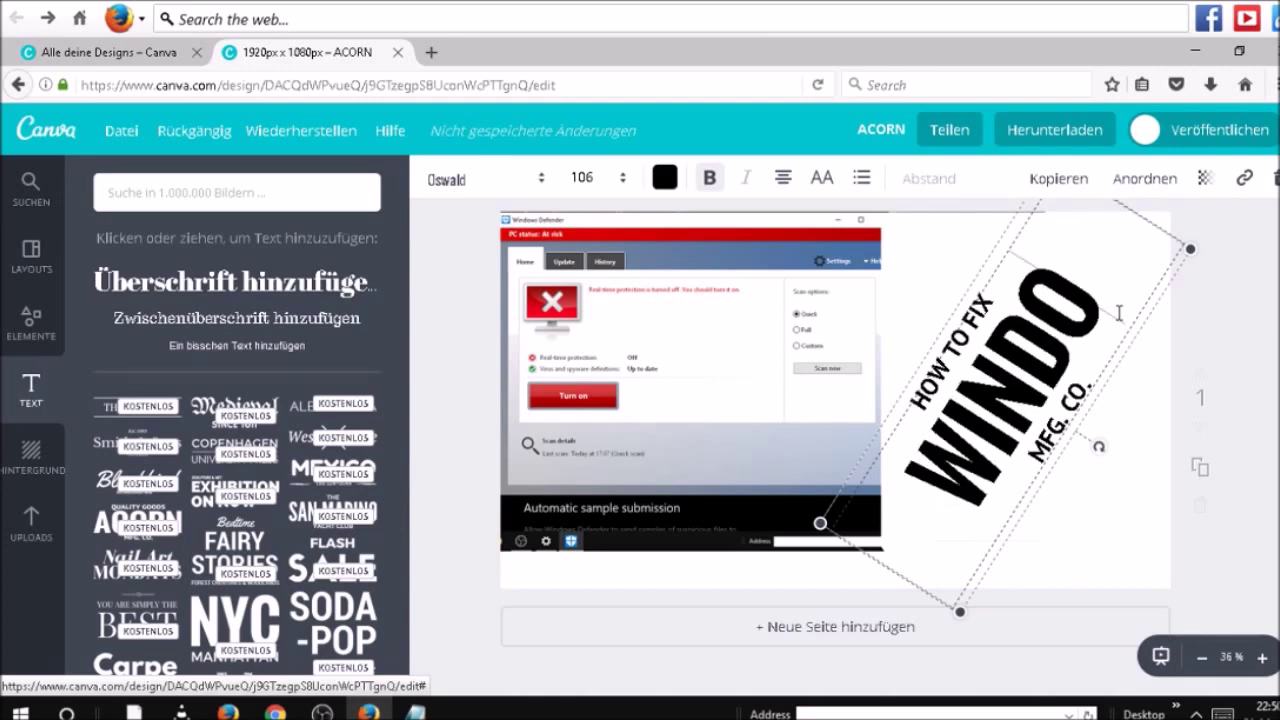
text(W)
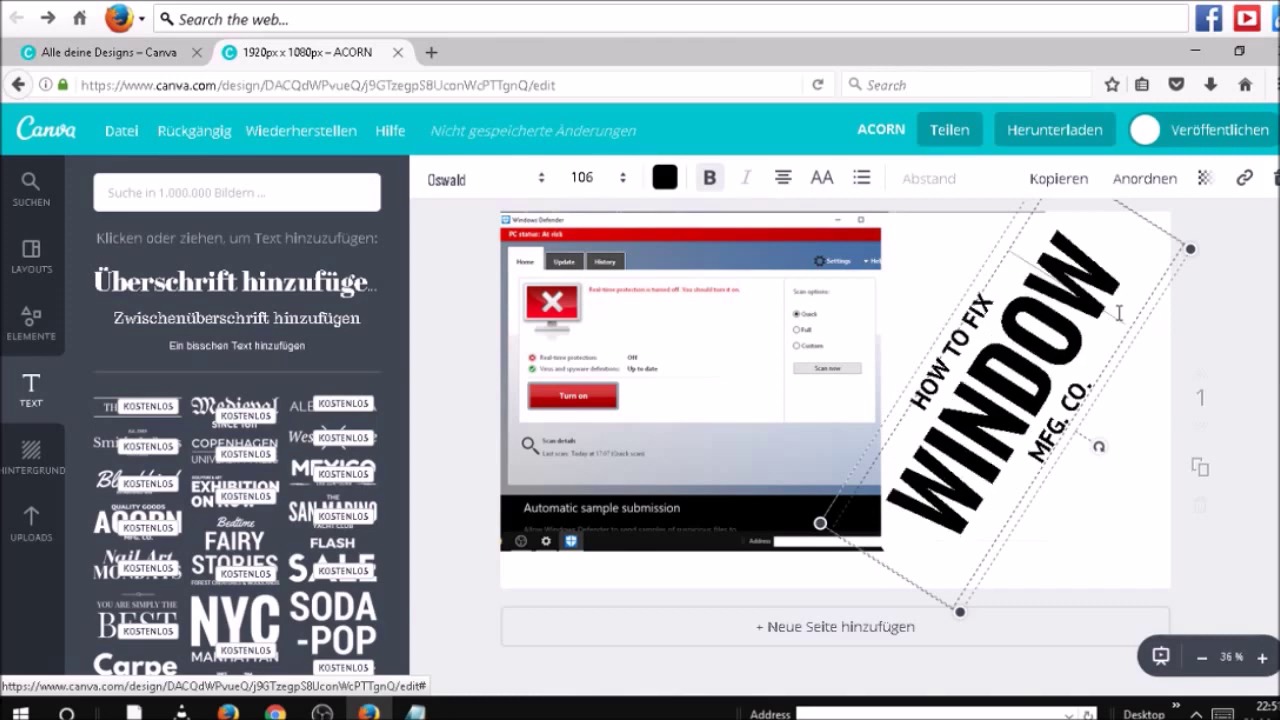
text( DEFENDER)
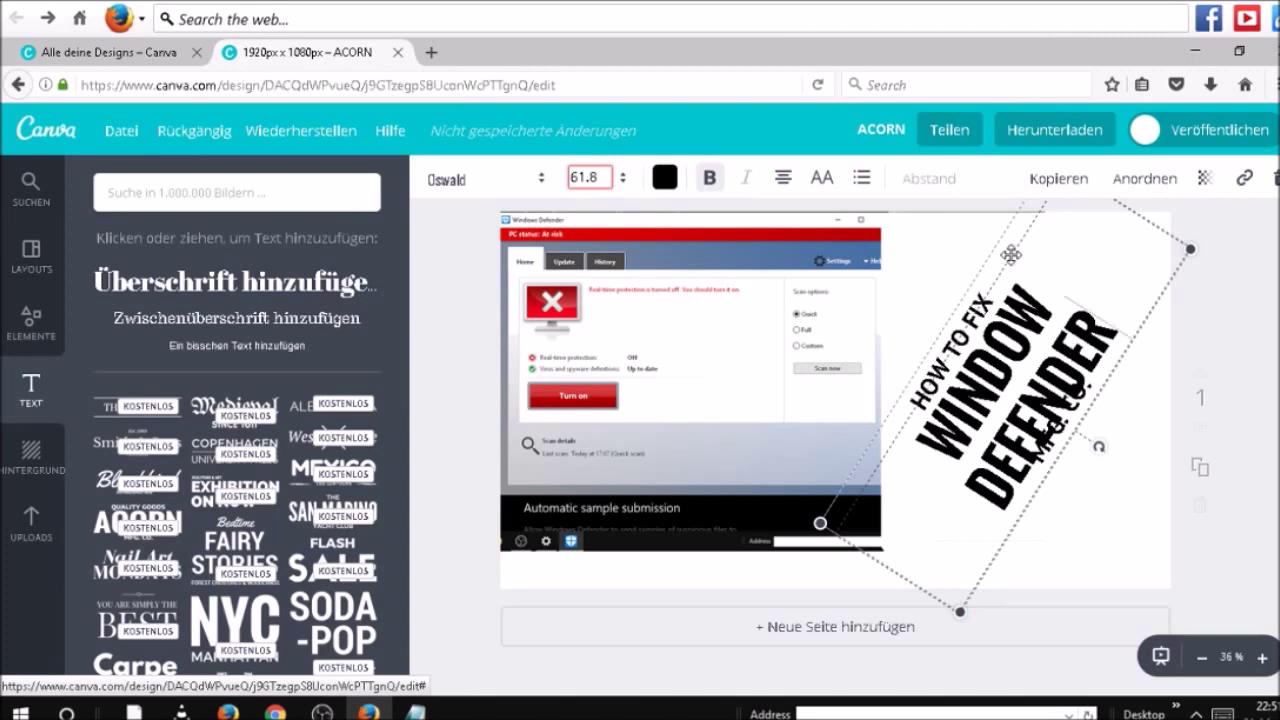
drag(1010, 254, 1000, 250)
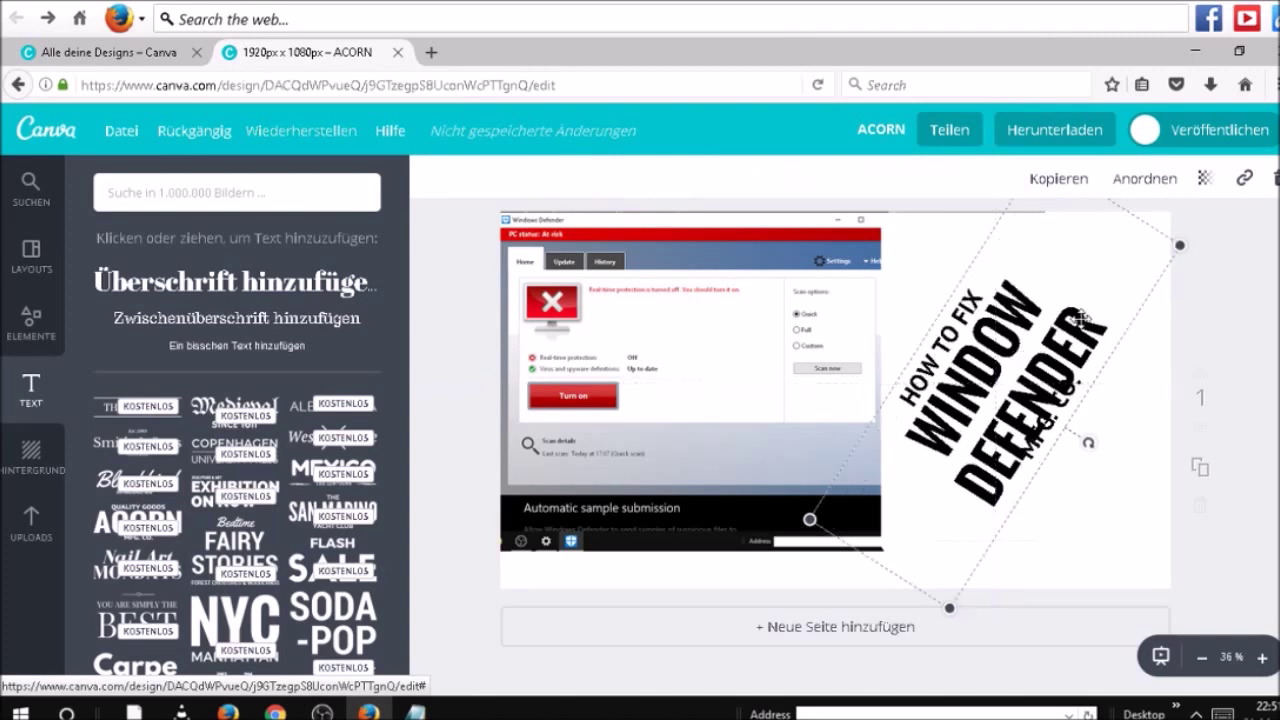
Step: Rotate the HOW TO FIX WINDOW DEFENDER text block to a steeper tilt, slightly enlarged, within the white area beside the screenshot
mouse_move(953, 608)
mouse_down()
mouse_move(980, 616)
mouse_move(948, 611)
mouse_up()
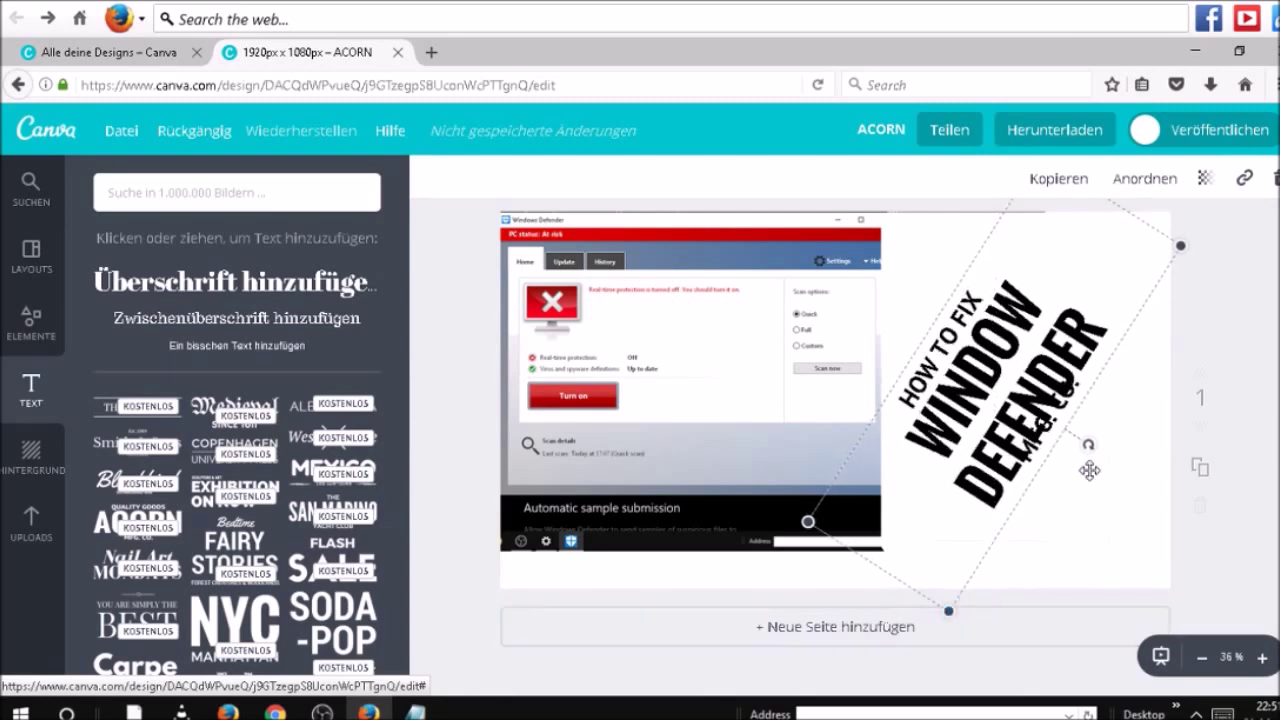
mouse_move(1090, 450)
mouse_down()
mouse_move(1116, 443)
mouse_move(1098, 433)
mouse_up()
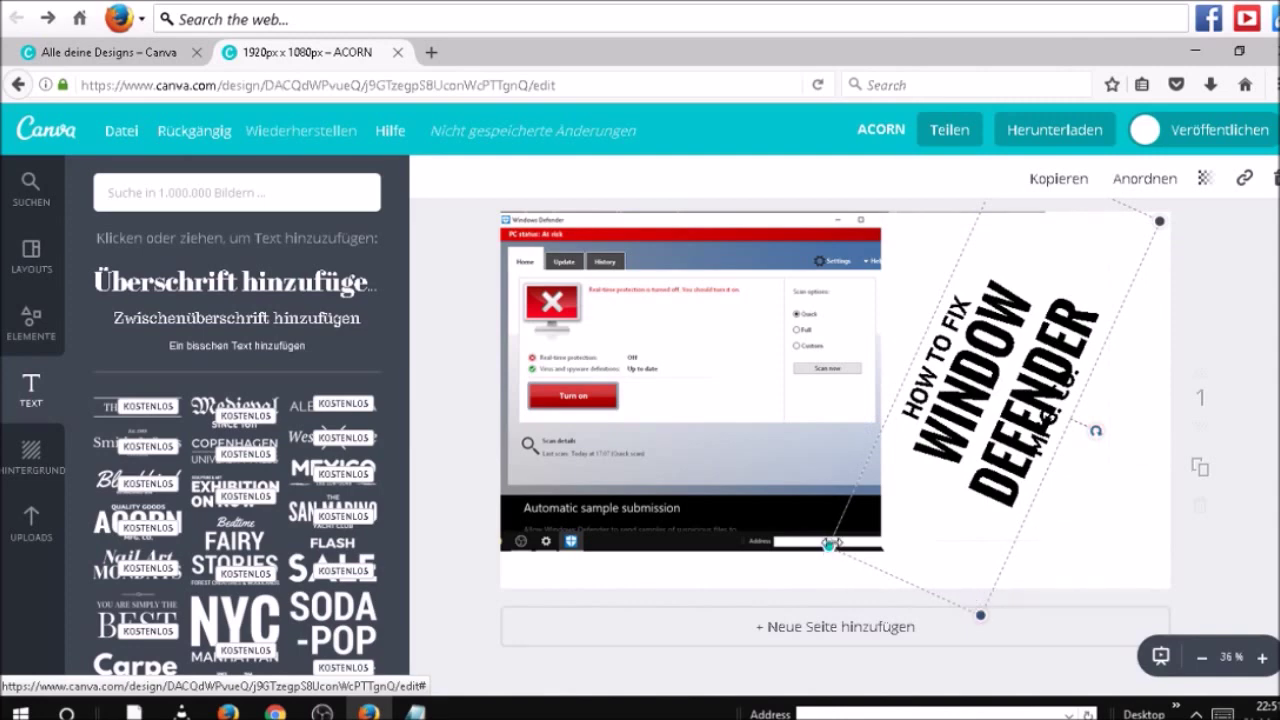
drag(830, 543, 807, 581)
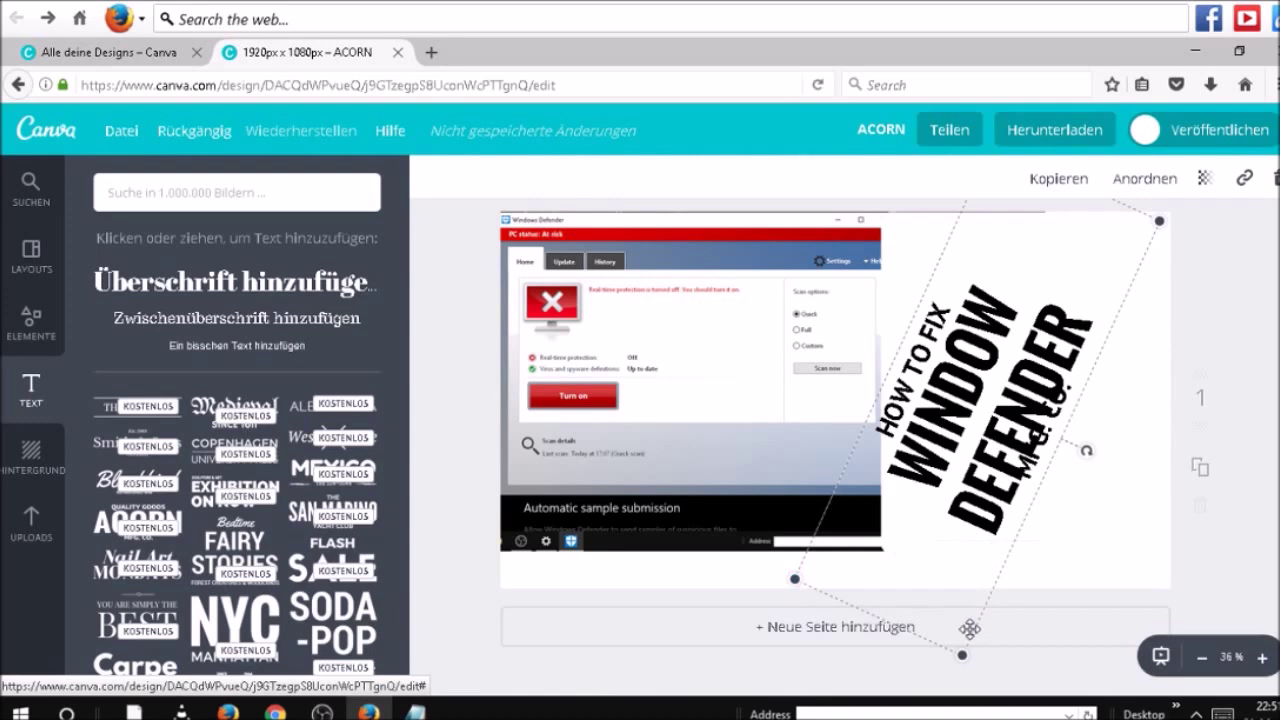
drag(961, 655, 962, 655)
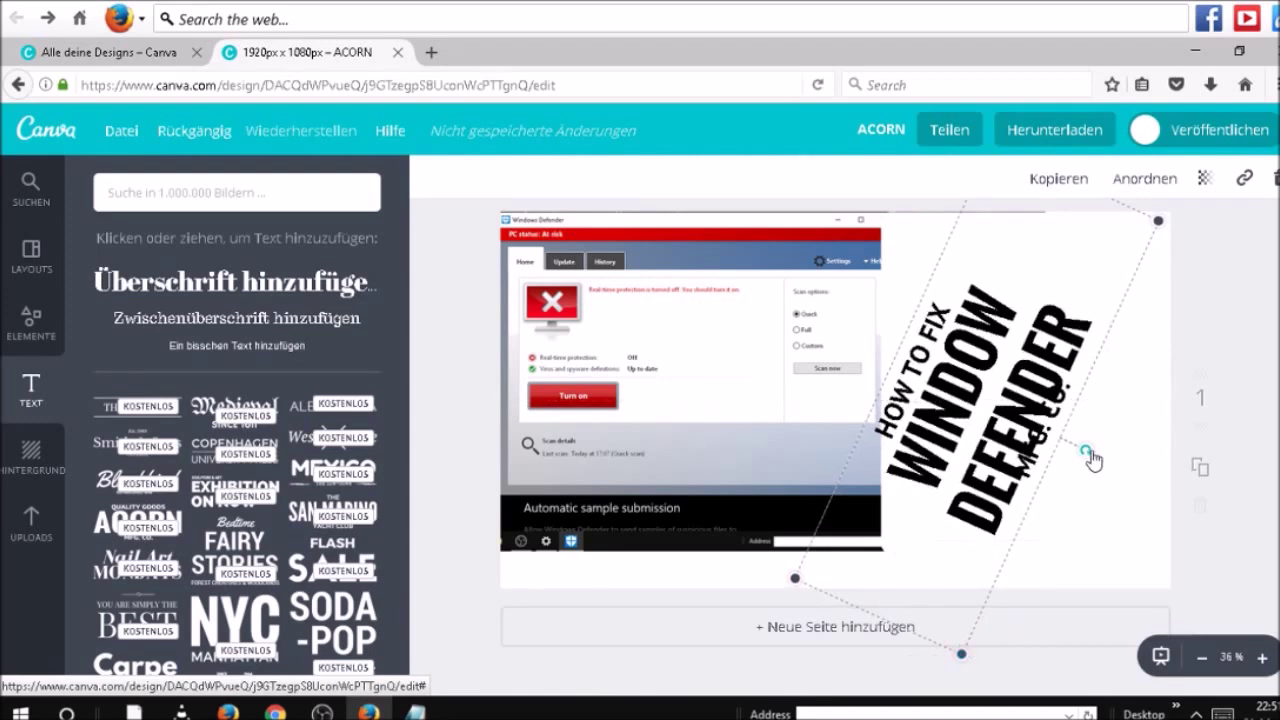
drag(1104, 458, 1109, 449)
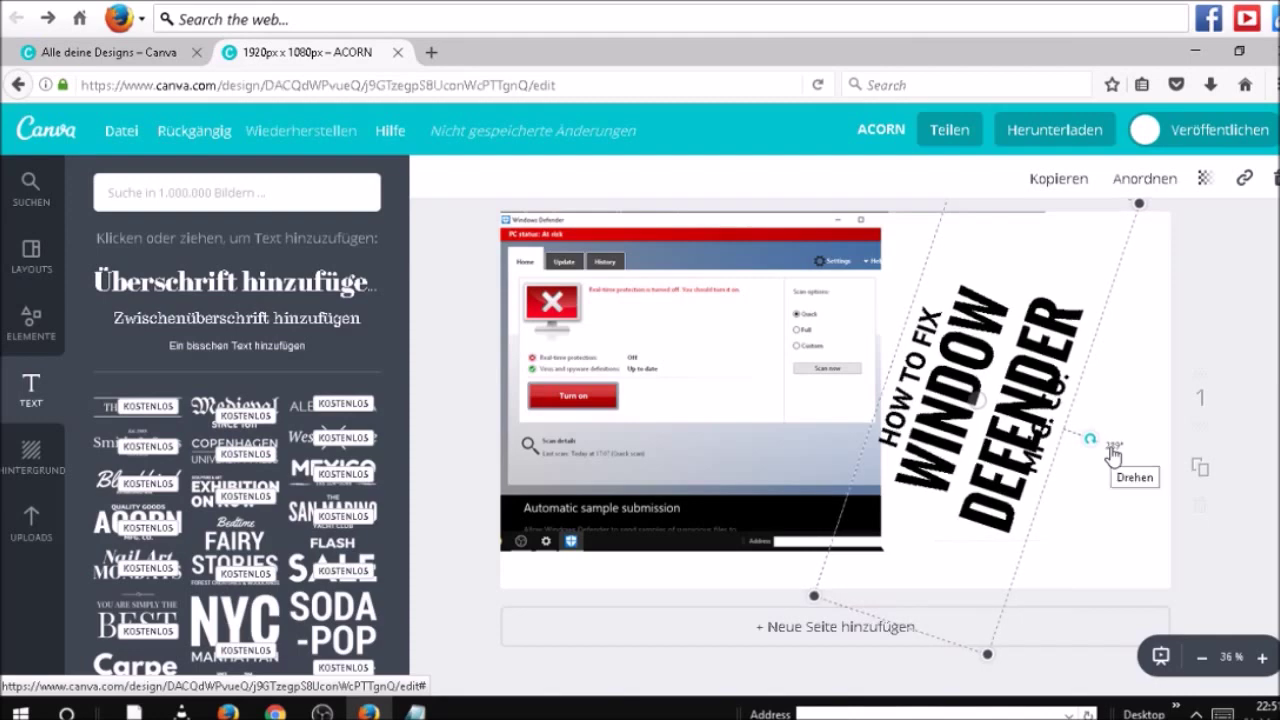
mouse_move(1129, 234)
mouse_down()
mouse_move(1153, 235)
mouse_move(1143, 217)
mouse_up()
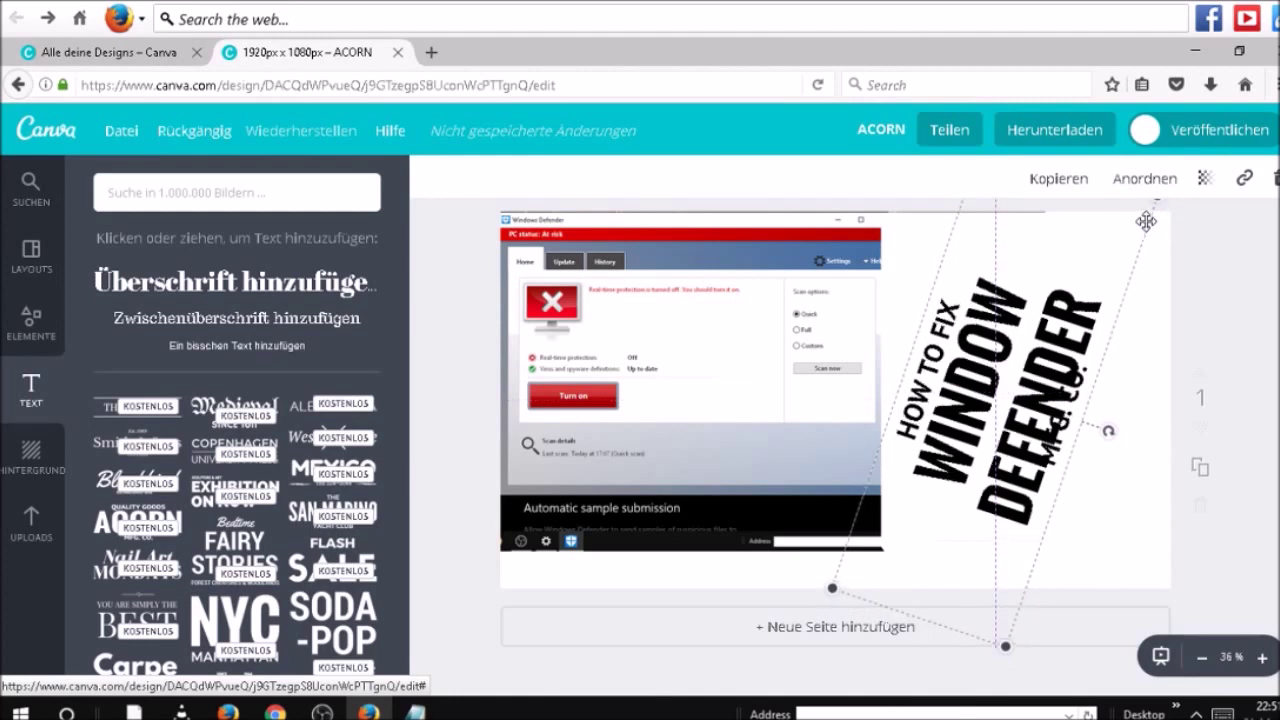
drag(1070, 371, 1076, 370)
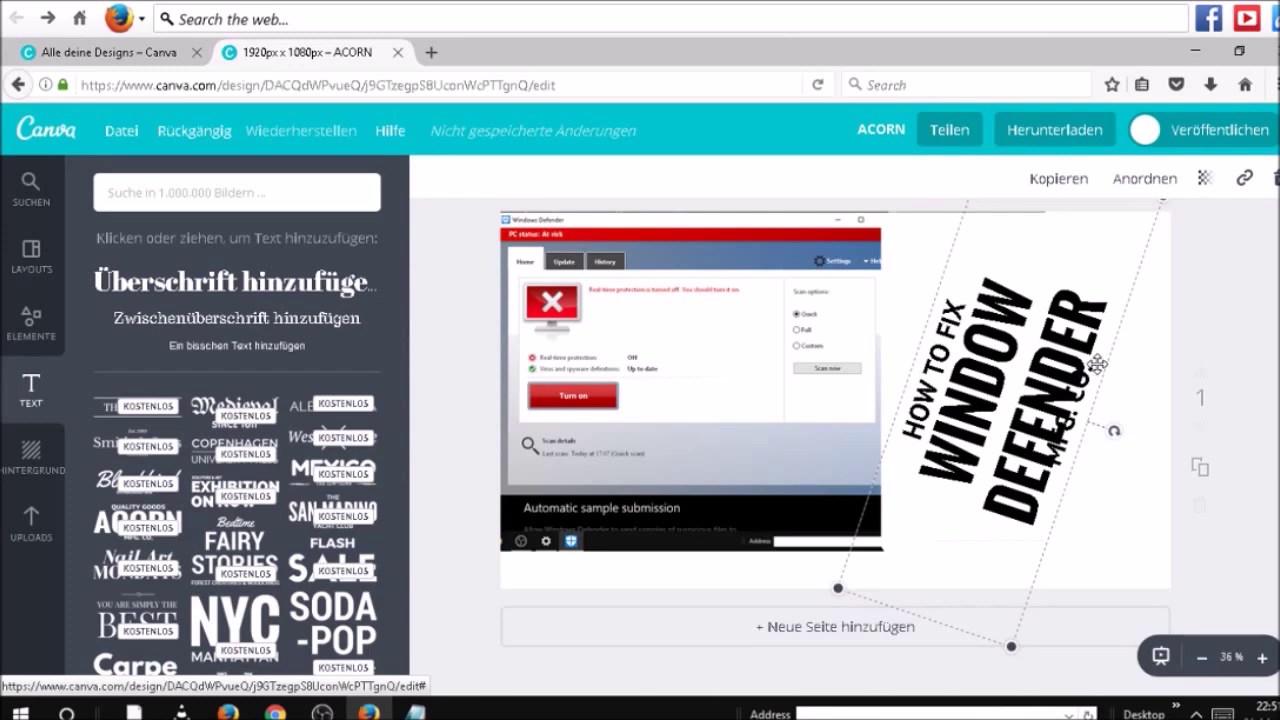
Step: Delete the "MFG. CO." line from the text block
double_click(1097, 362)
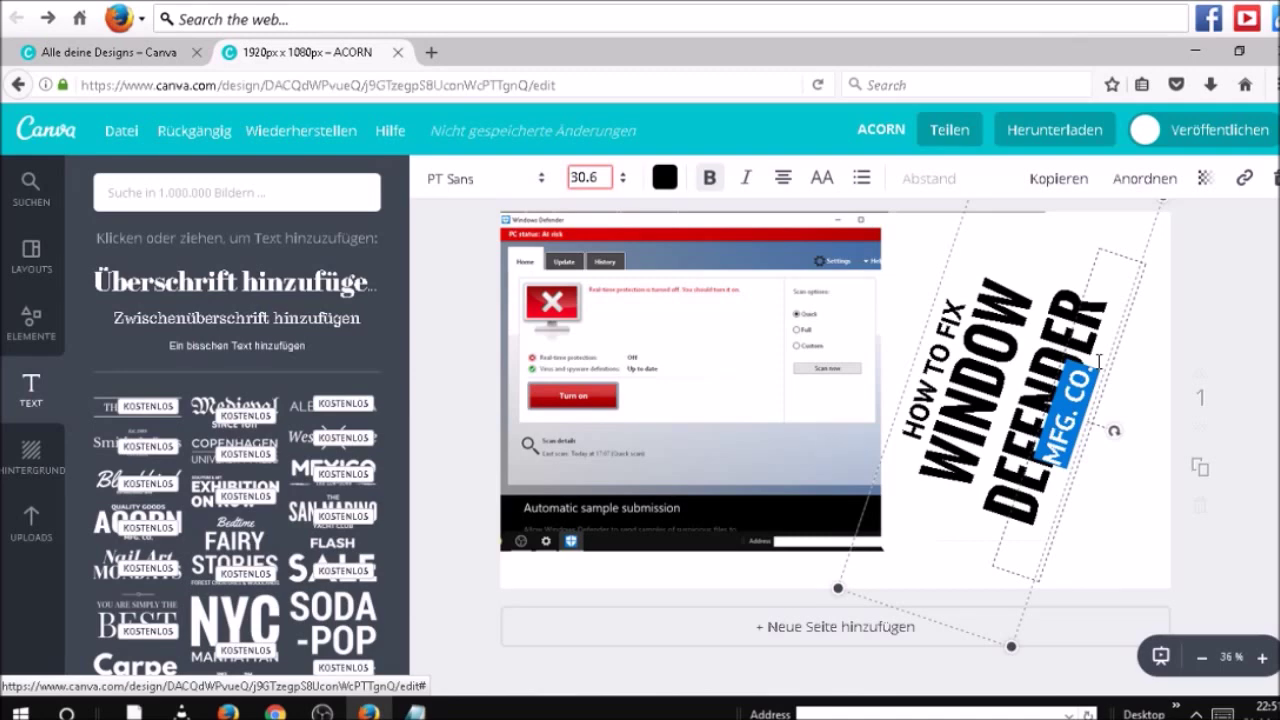
key(BackSpace)
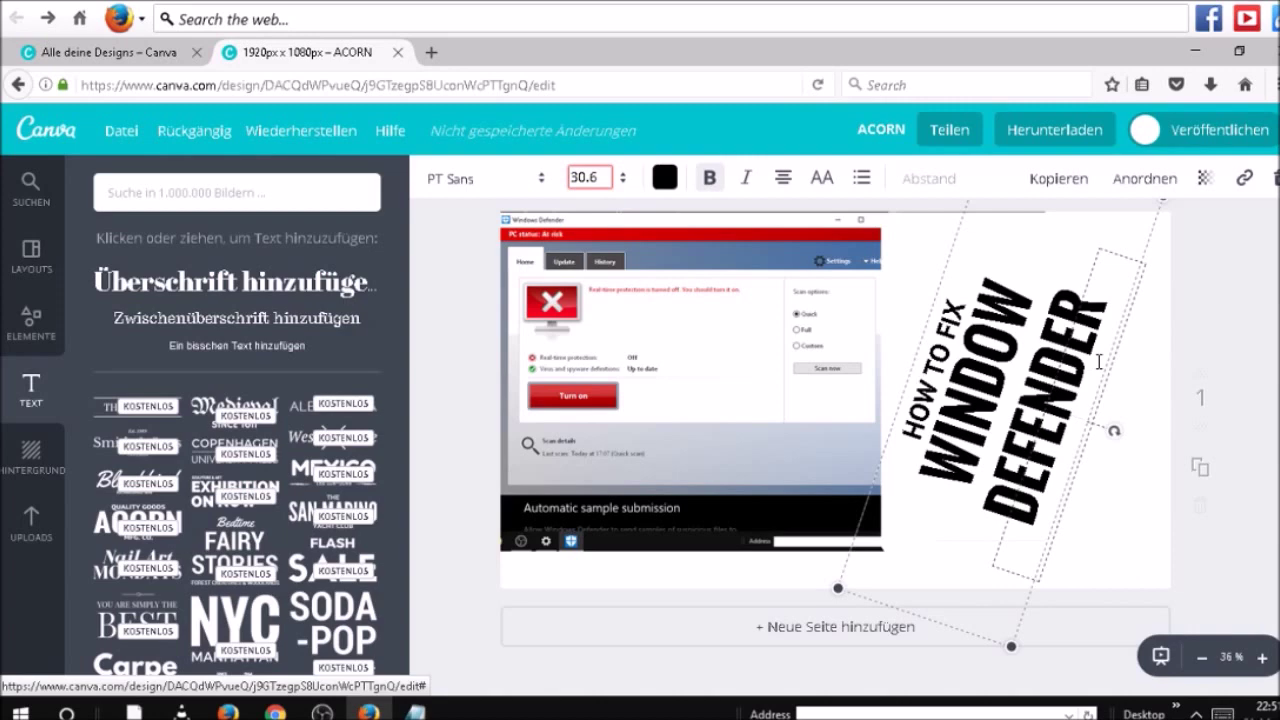
click(1143, 437)
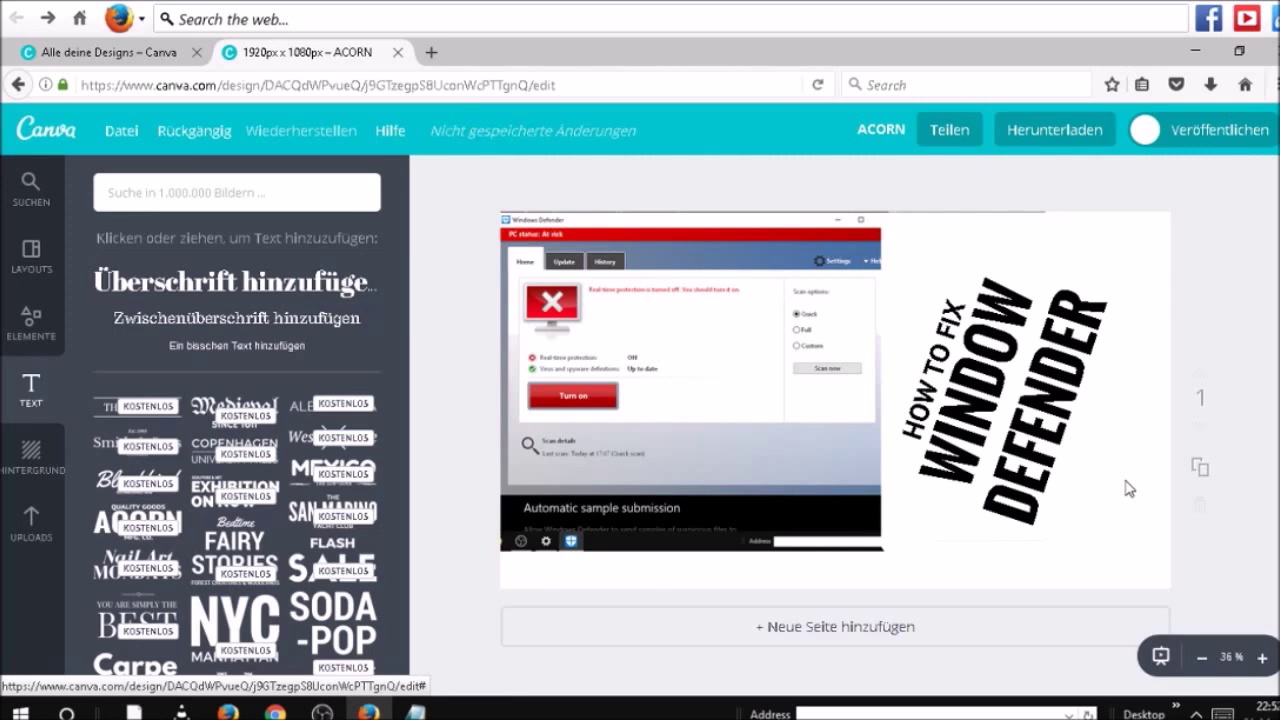
Step: Straighten the text block to horizontal and place it in the upper part of the white area beside the screenshot
click(835, 388)
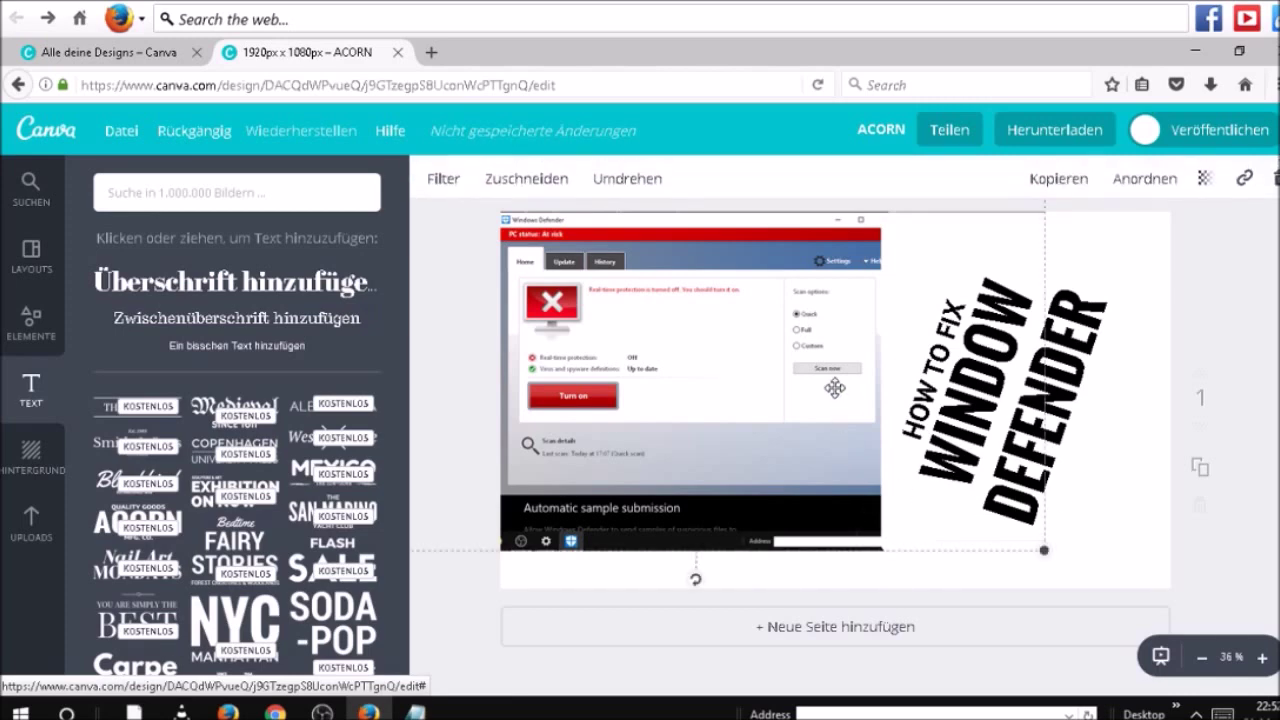
click(1020, 384)
drag(1020, 384, 1041, 360)
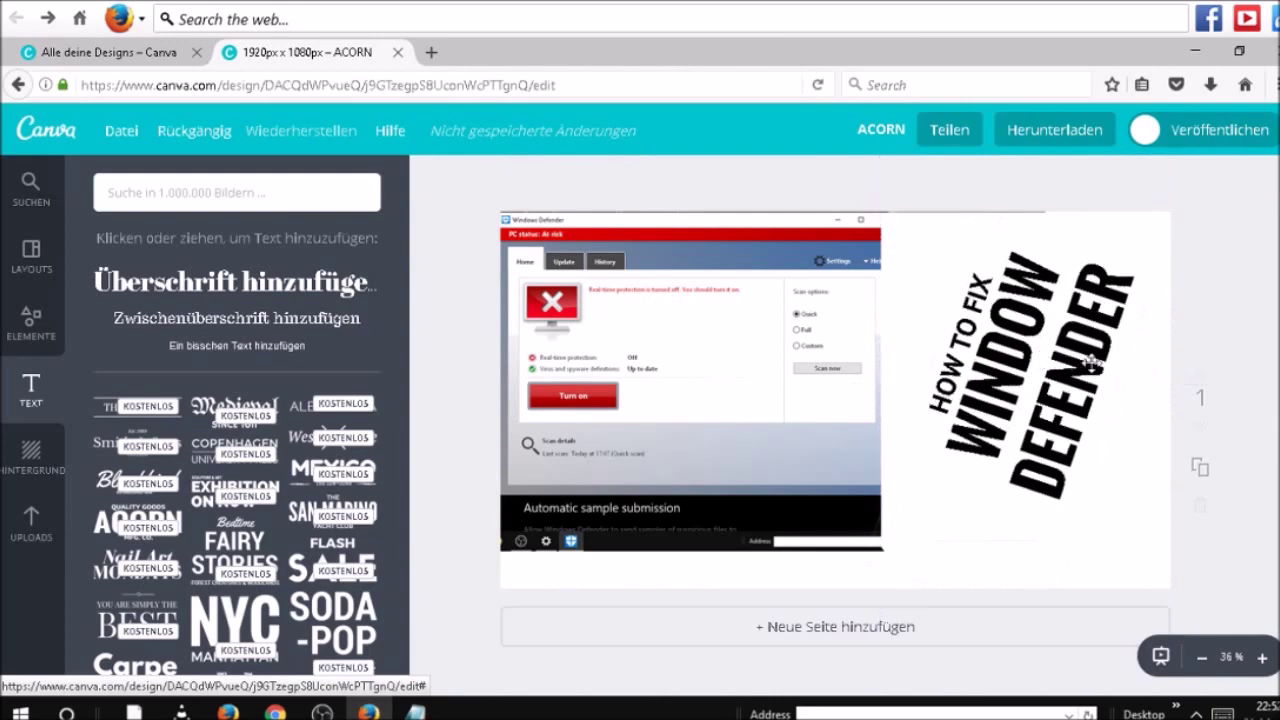
click(1137, 375)
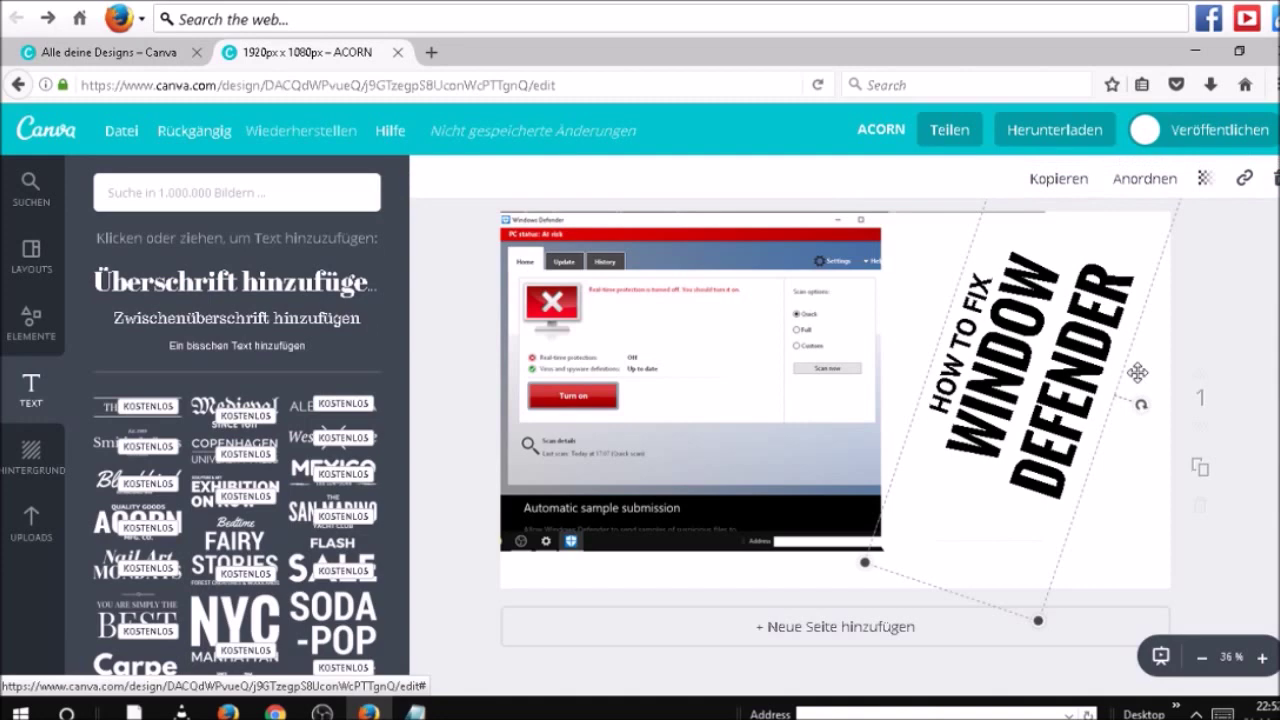
drag(1137, 380, 1094, 430)
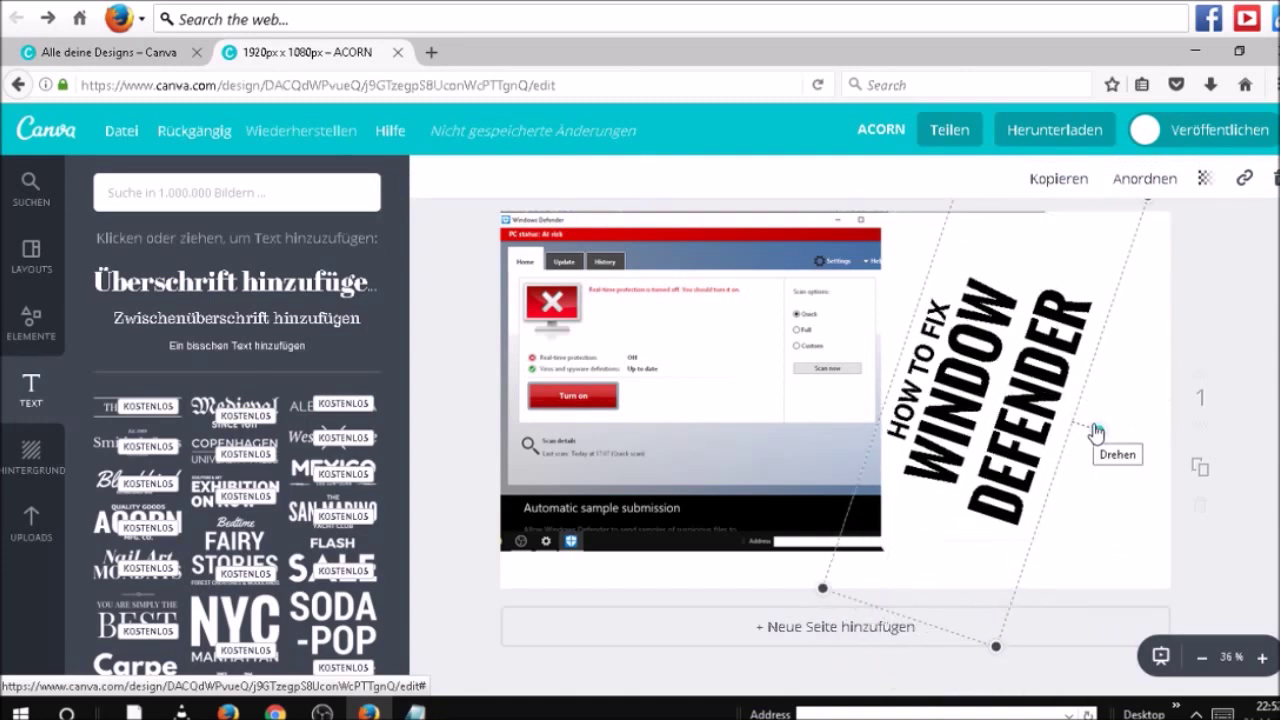
drag(1096, 432, 922, 355)
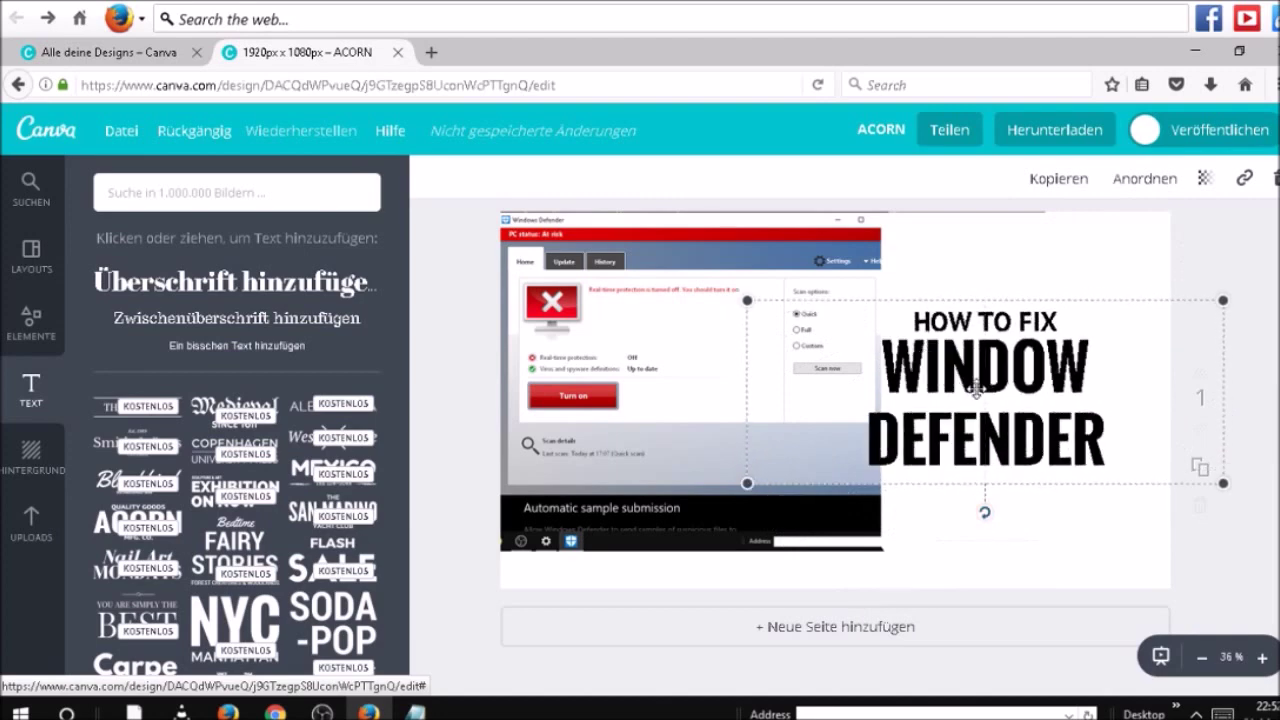
drag(976, 390, 1002, 310)
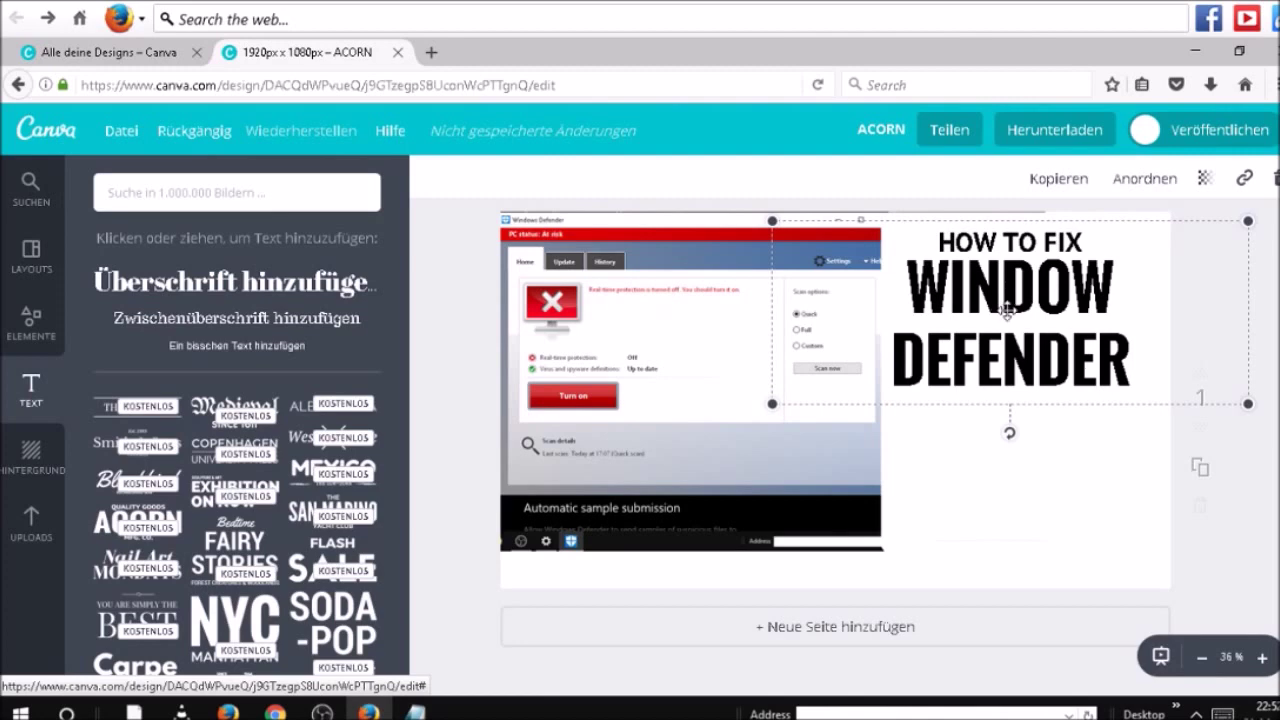
Step: Enlarge the white rectangle behind the text so it slightly overlaps the screenshot and reaches the page's top and outer edges
click(1057, 440)
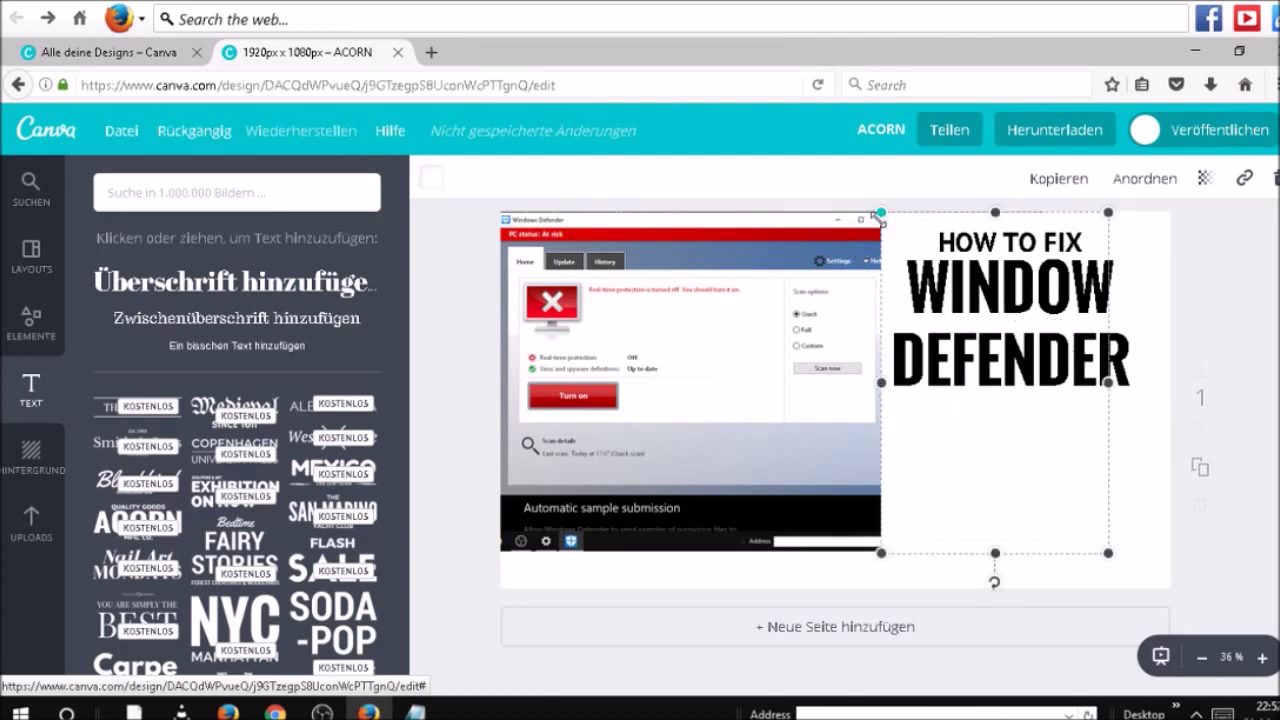
drag(879, 216, 874, 205)
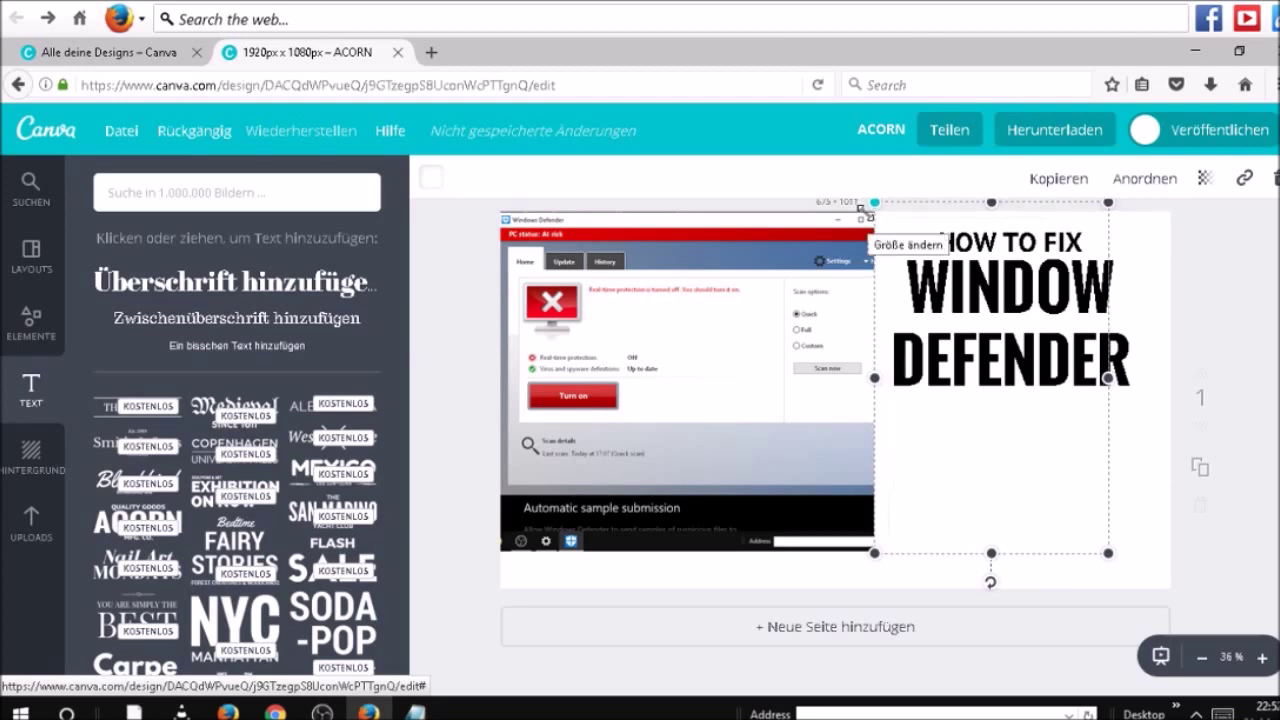
drag(1108, 204, 1137, 206)
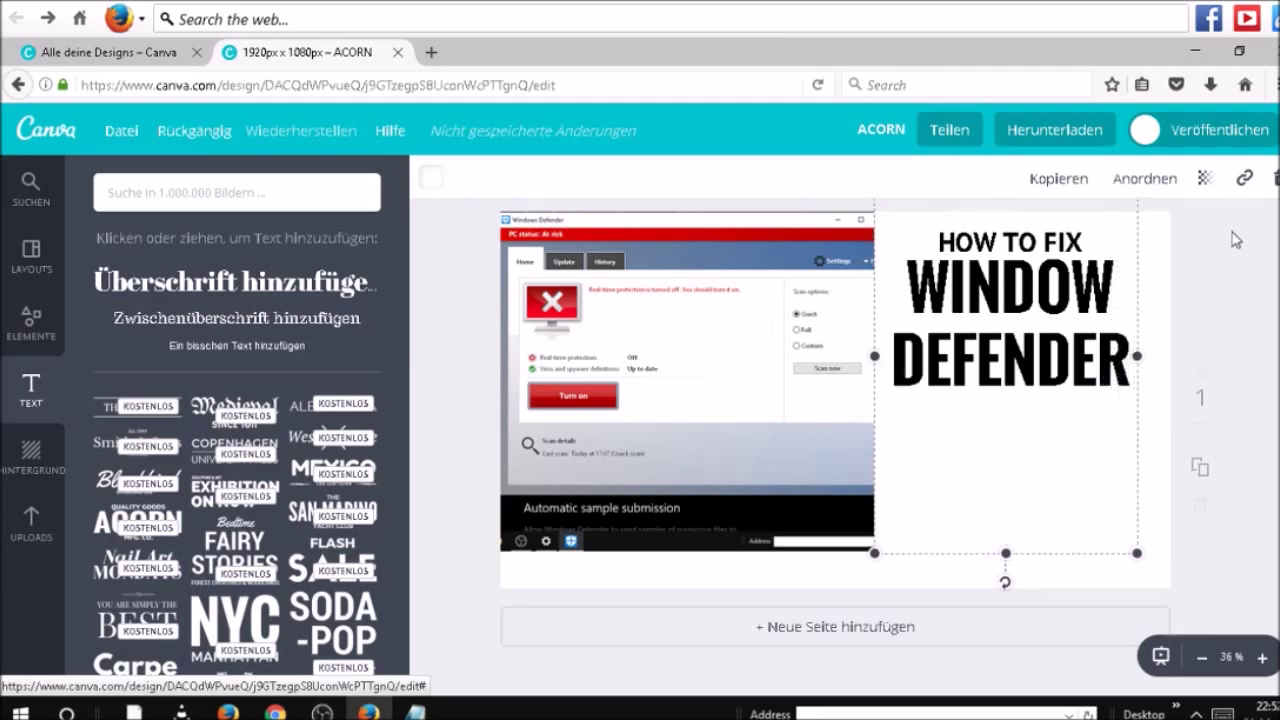
drag(1144, 358, 1175, 359)
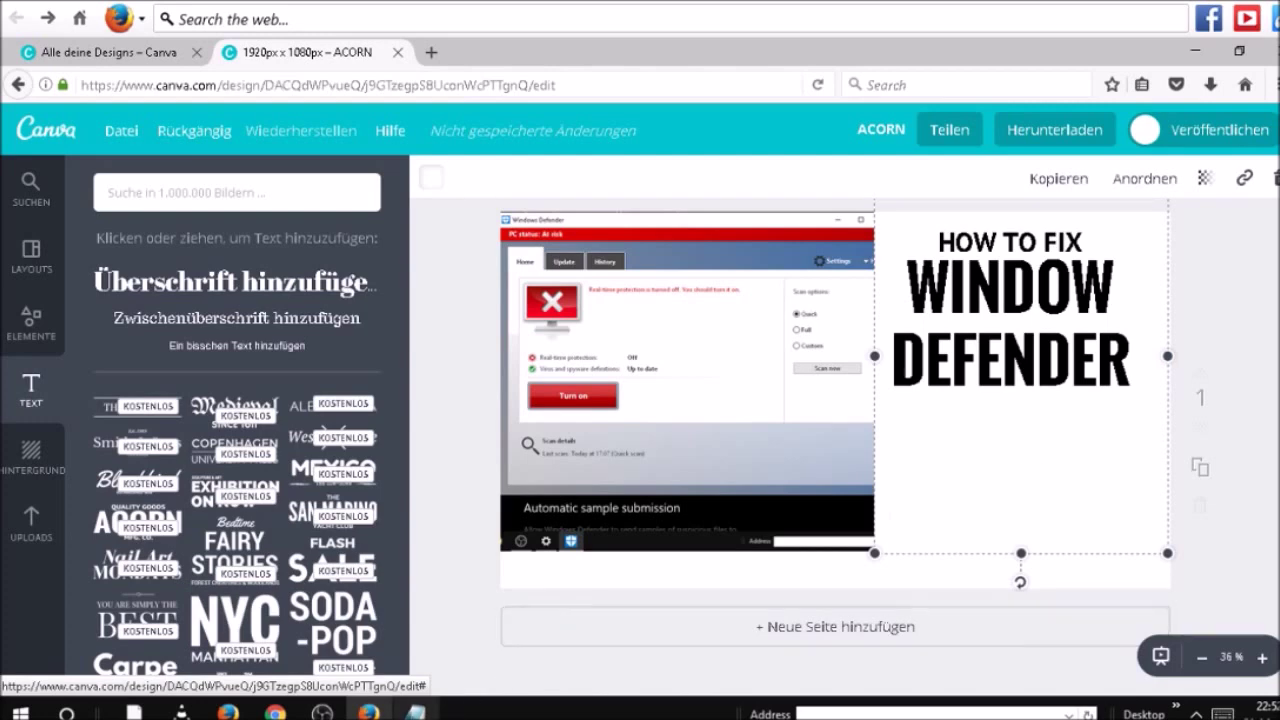
Step: Switch to Notepad, add the line "YOU CAN ALSO GET FREE PICTURES INSIDE CANVA", and return to the Canva design
mouse_move(416, 712)
click(424, 674)
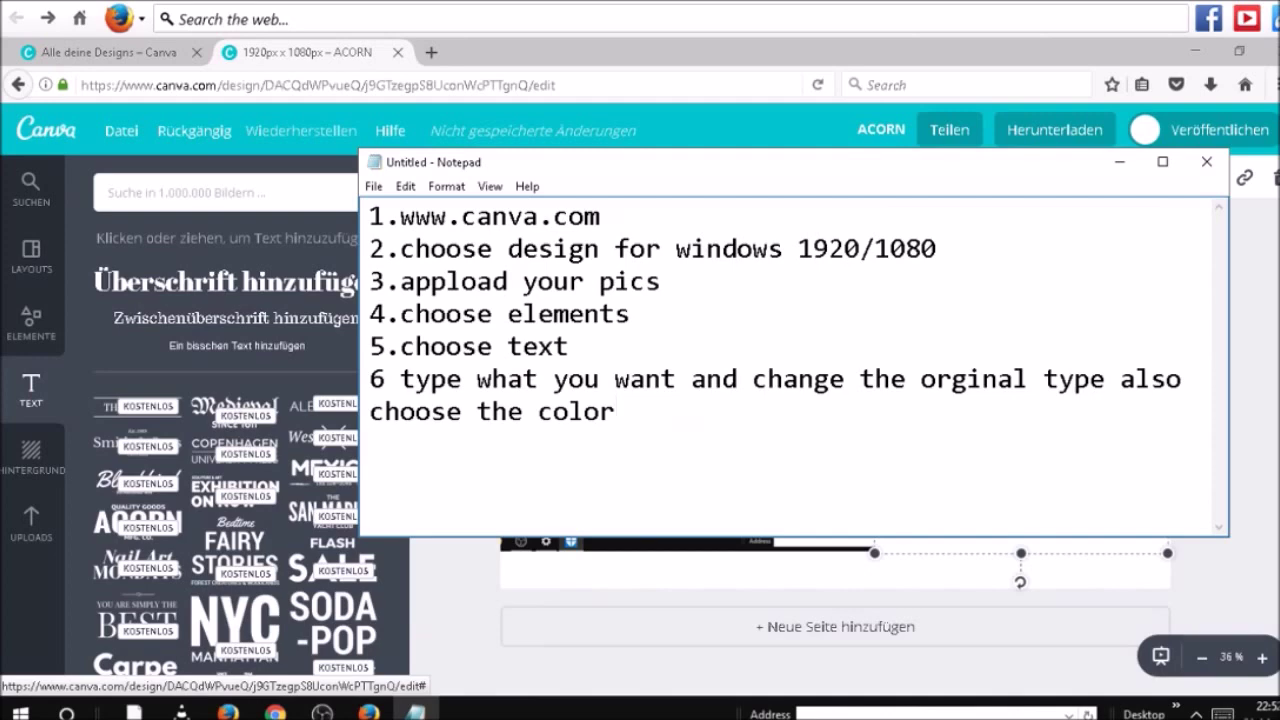
text(YOU CAN ALSO GET )
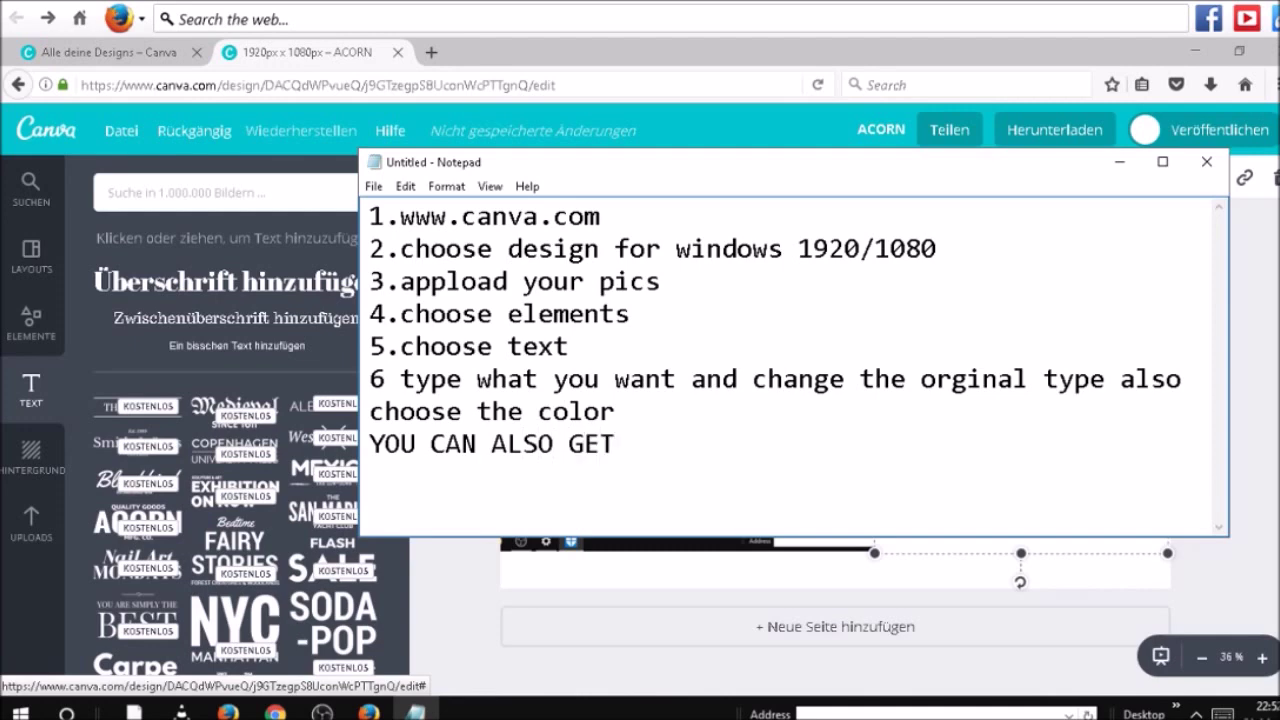
text(FREE PICTU)
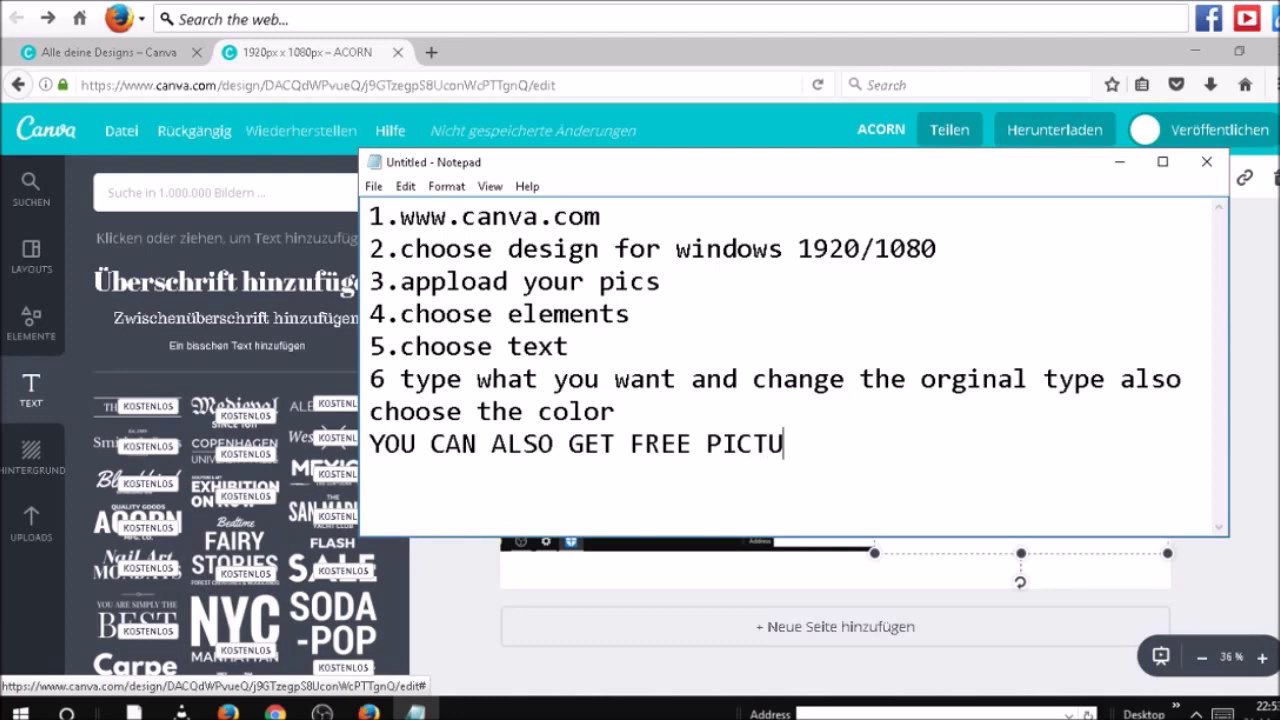
text(RES INS)
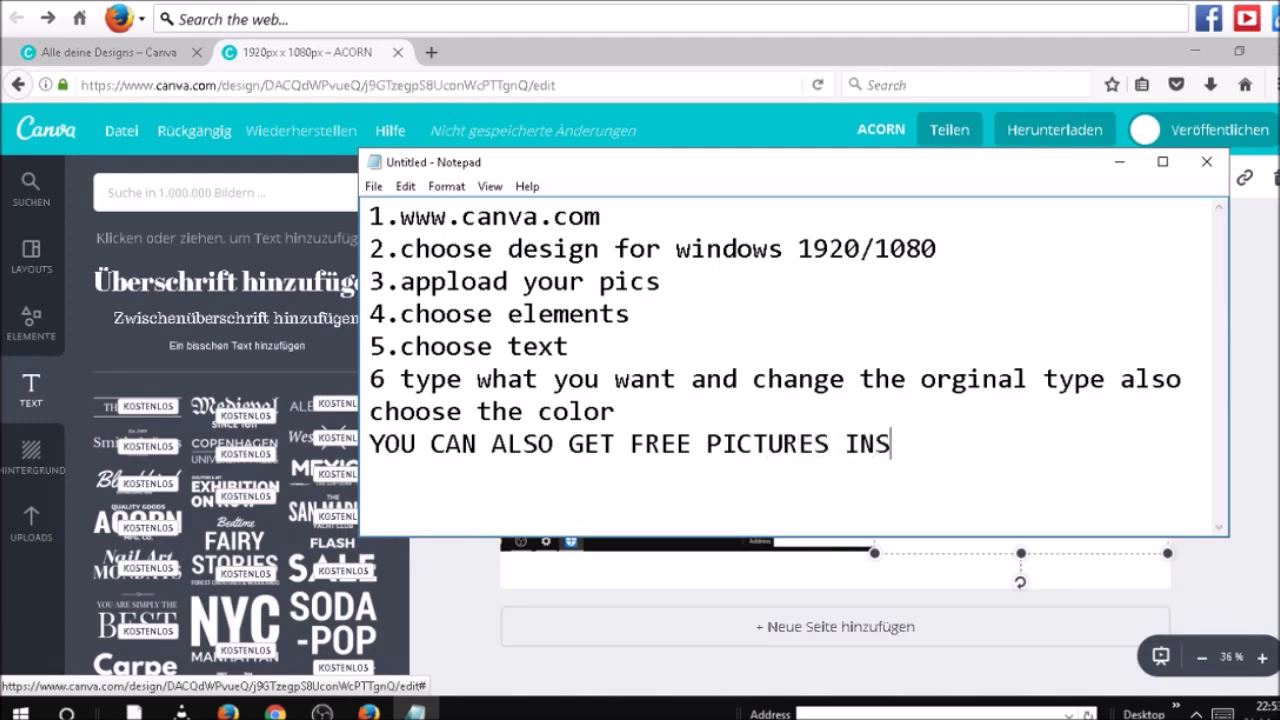
text(IDE CAN)
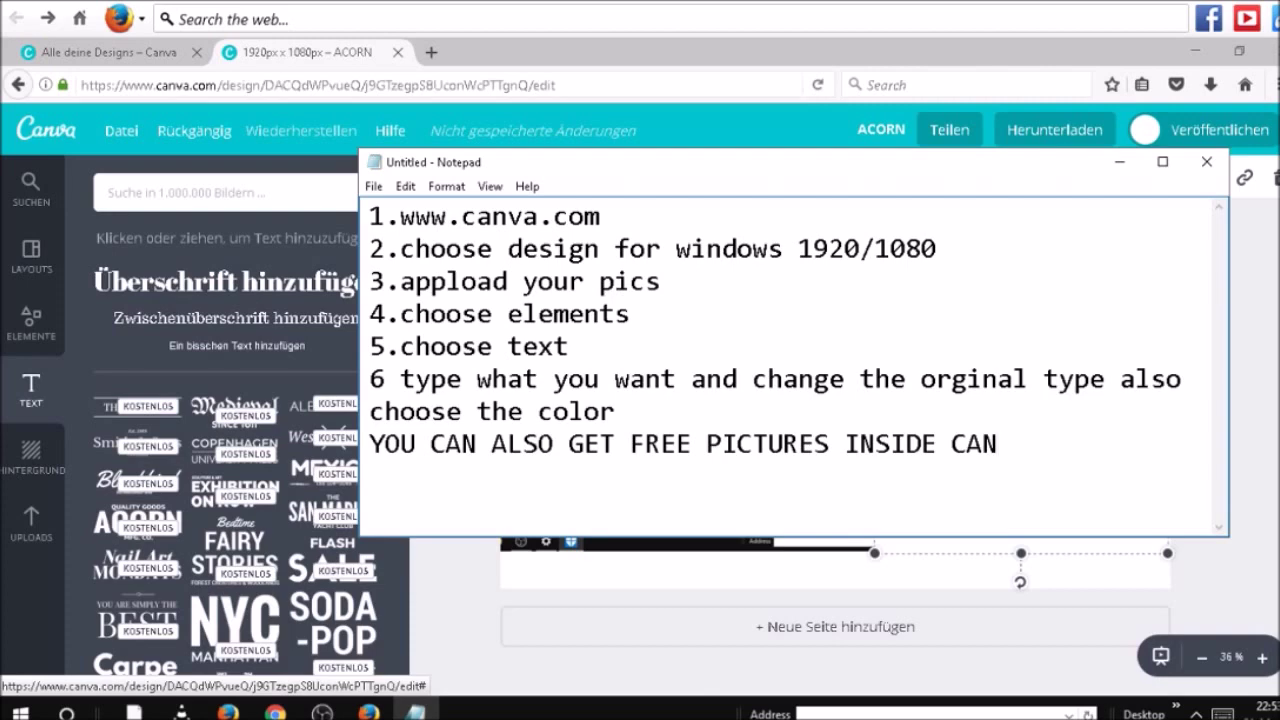
text(VA)
click(1121, 163)
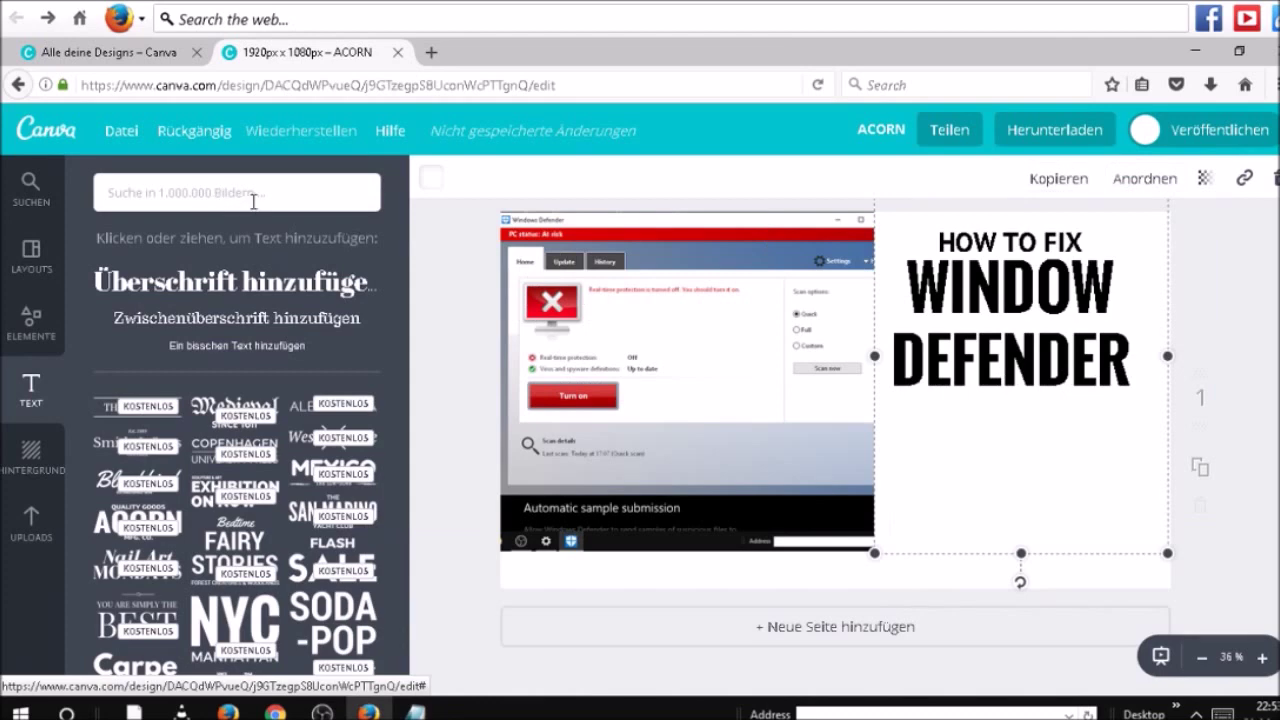
Step: Search the image library for "COMPUTER BILD"
click(253, 200)
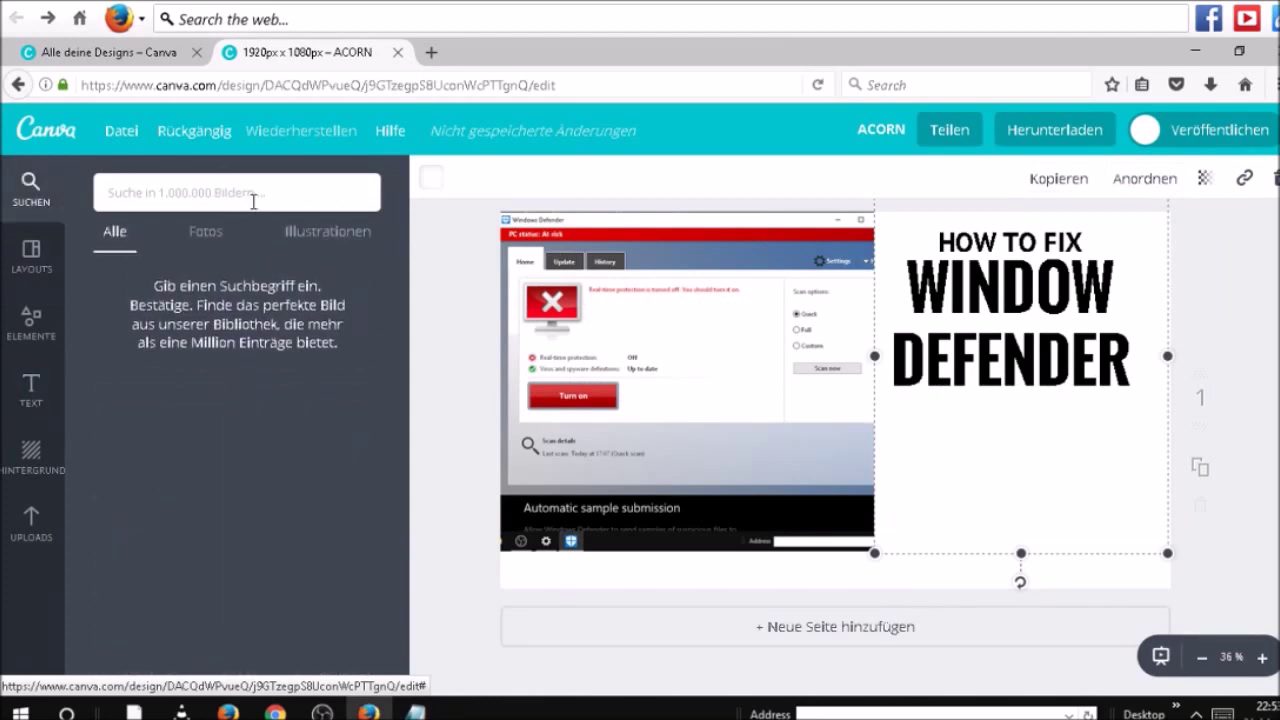
text(LAPT)
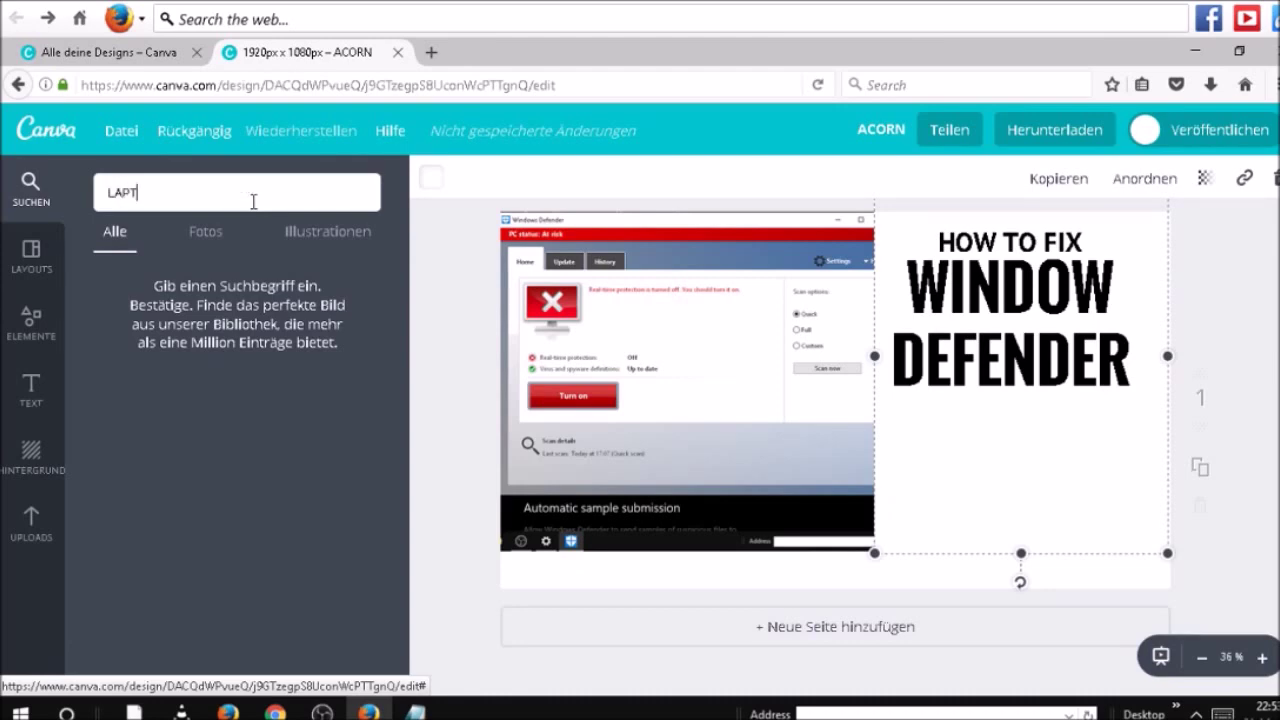
key(BackSpace)
text(w)
key(BackSpace)
key(BackSpace)
text(c)
key(Return)
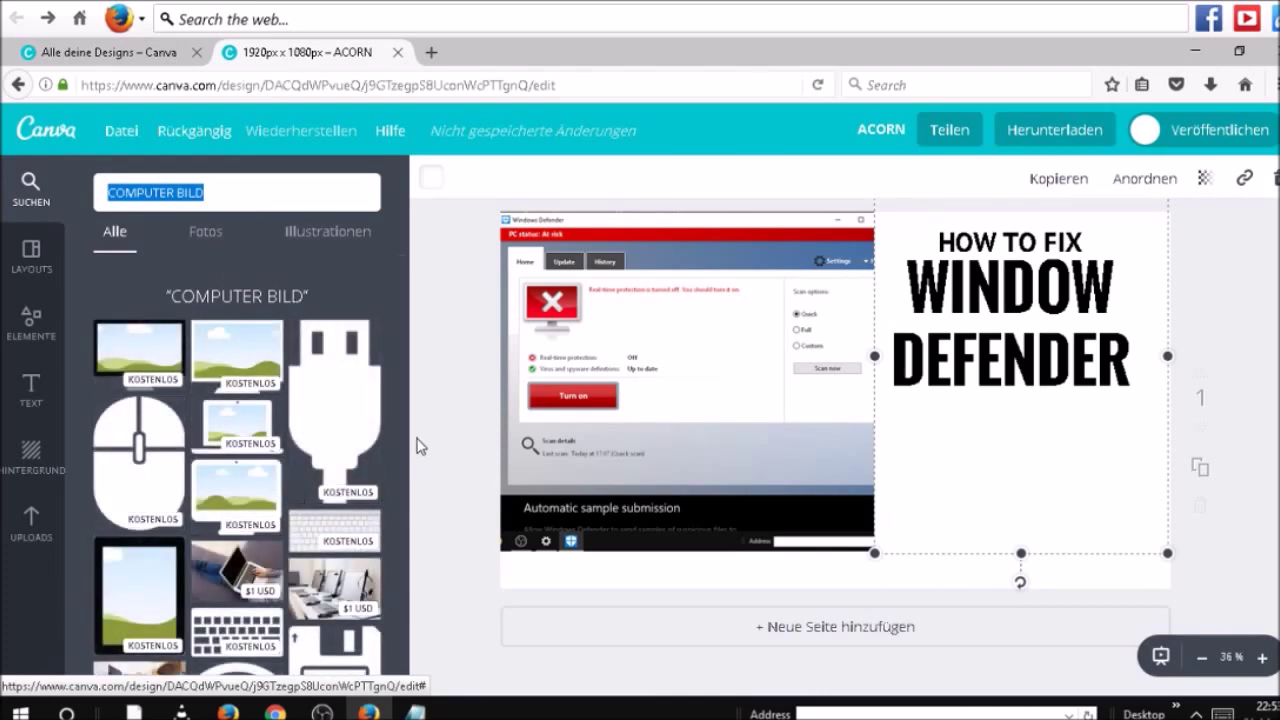
Step: Limit the image search to photos and look through the free and paid pictures
drag(404, 440, 400, 410)
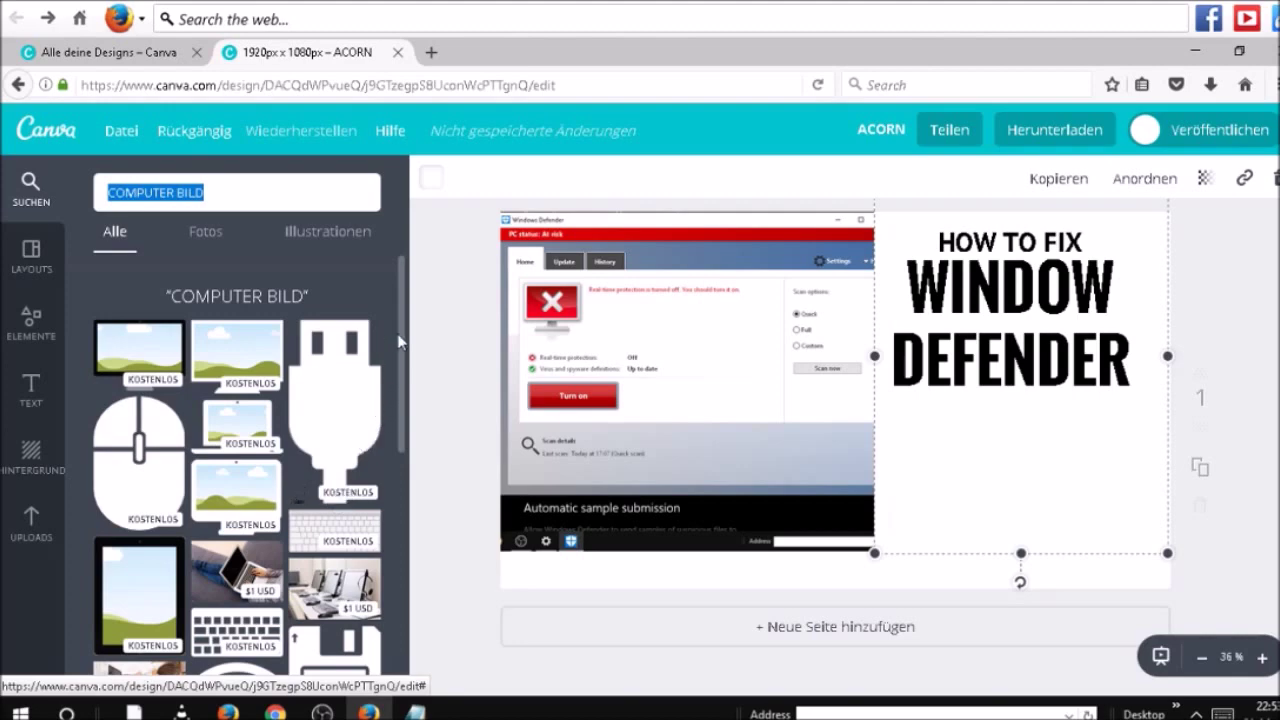
click(225, 190)
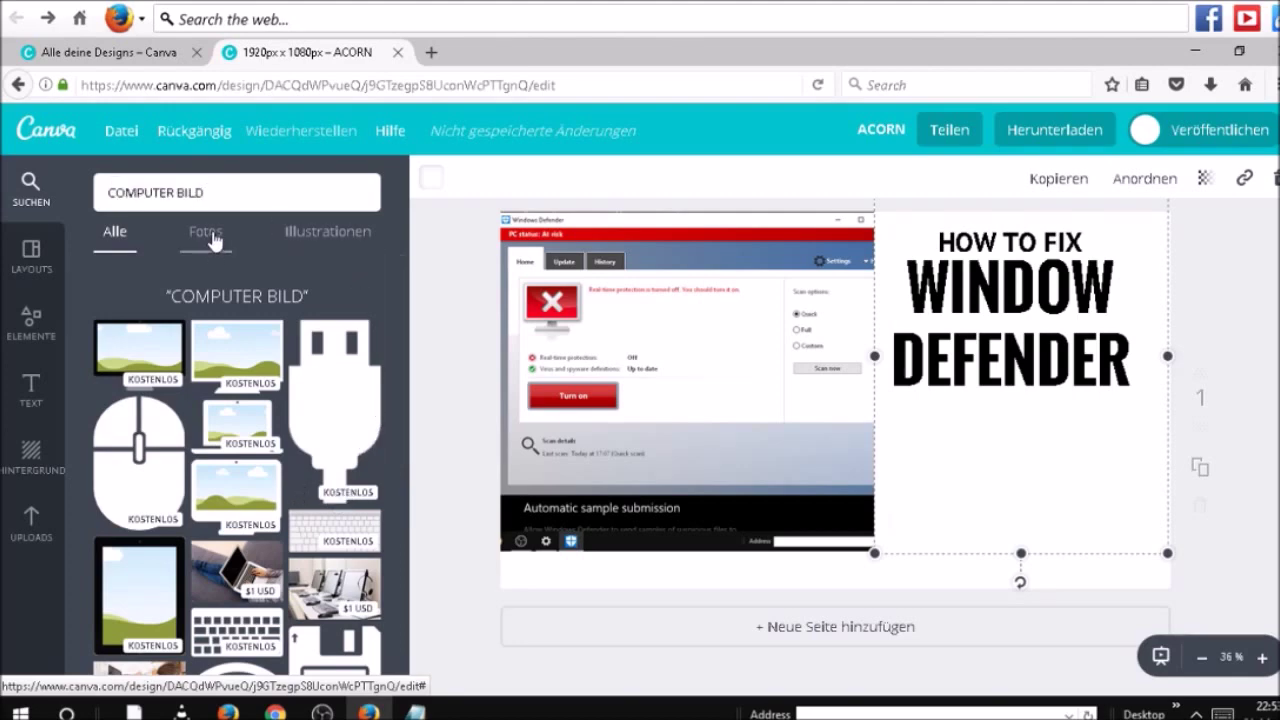
click(208, 233)
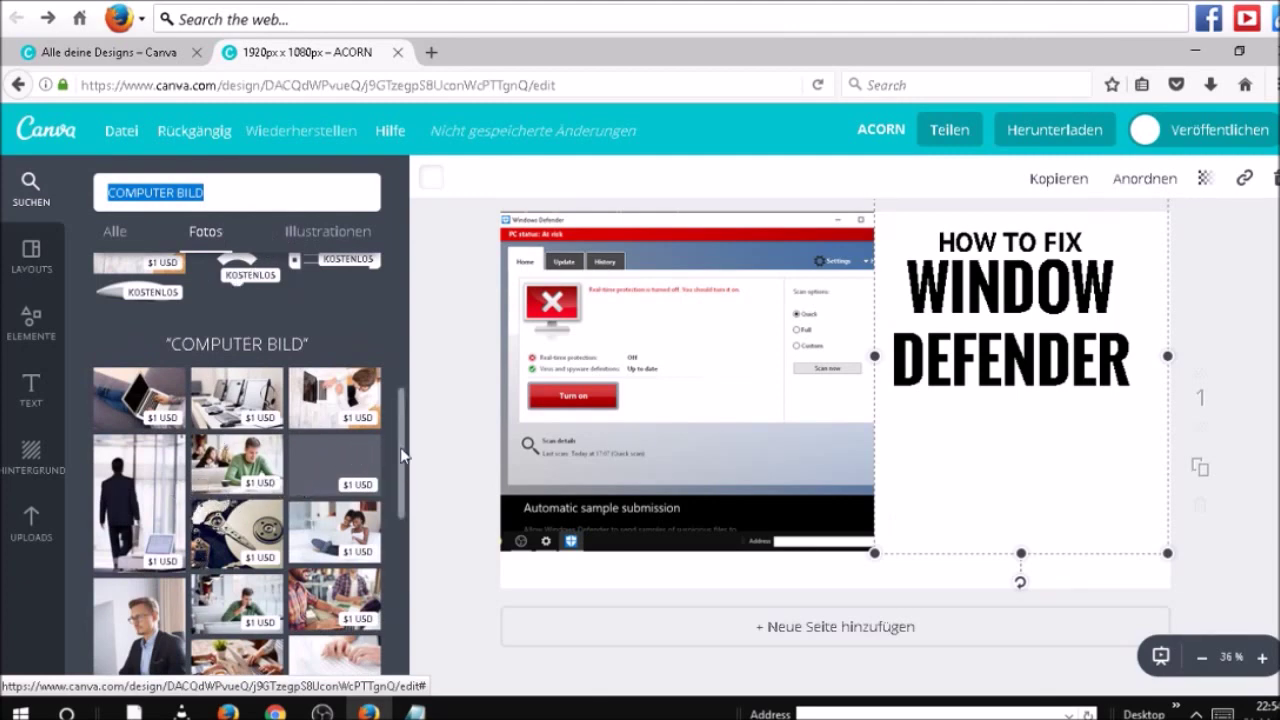
drag(401, 458, 388, 349)
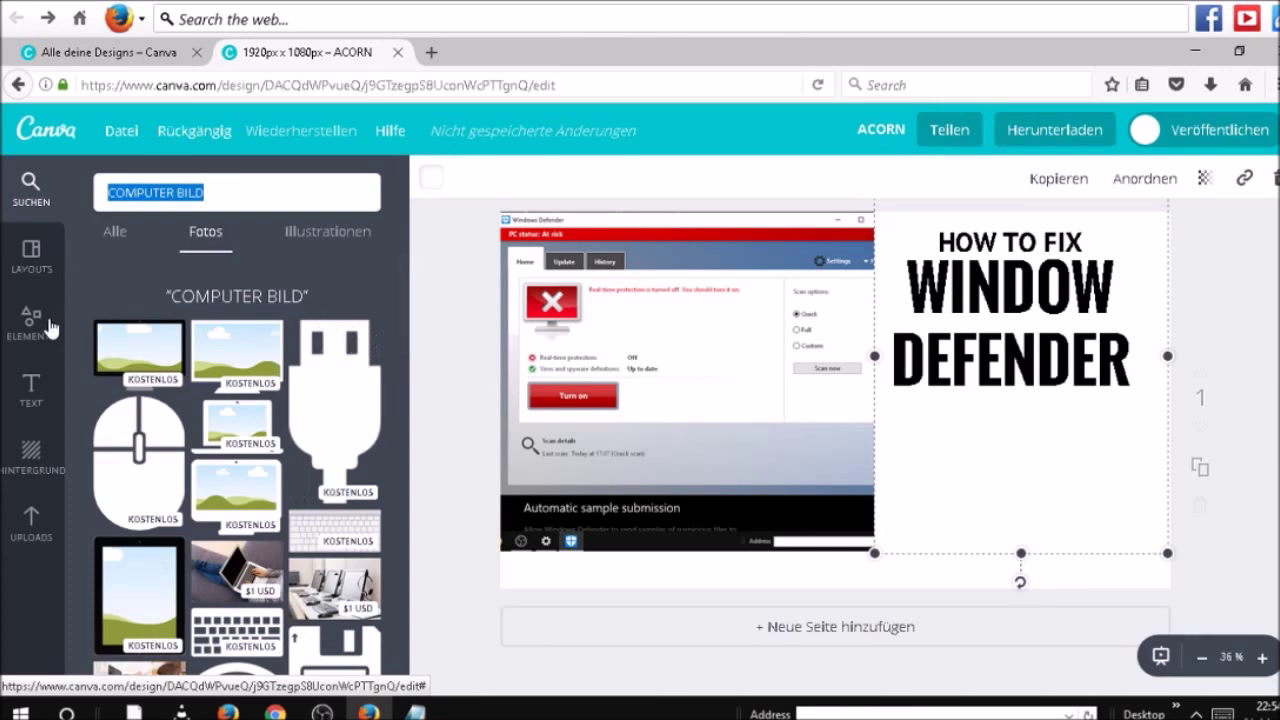
Step: Add the free MEXICO text template to the design
click(24, 397)
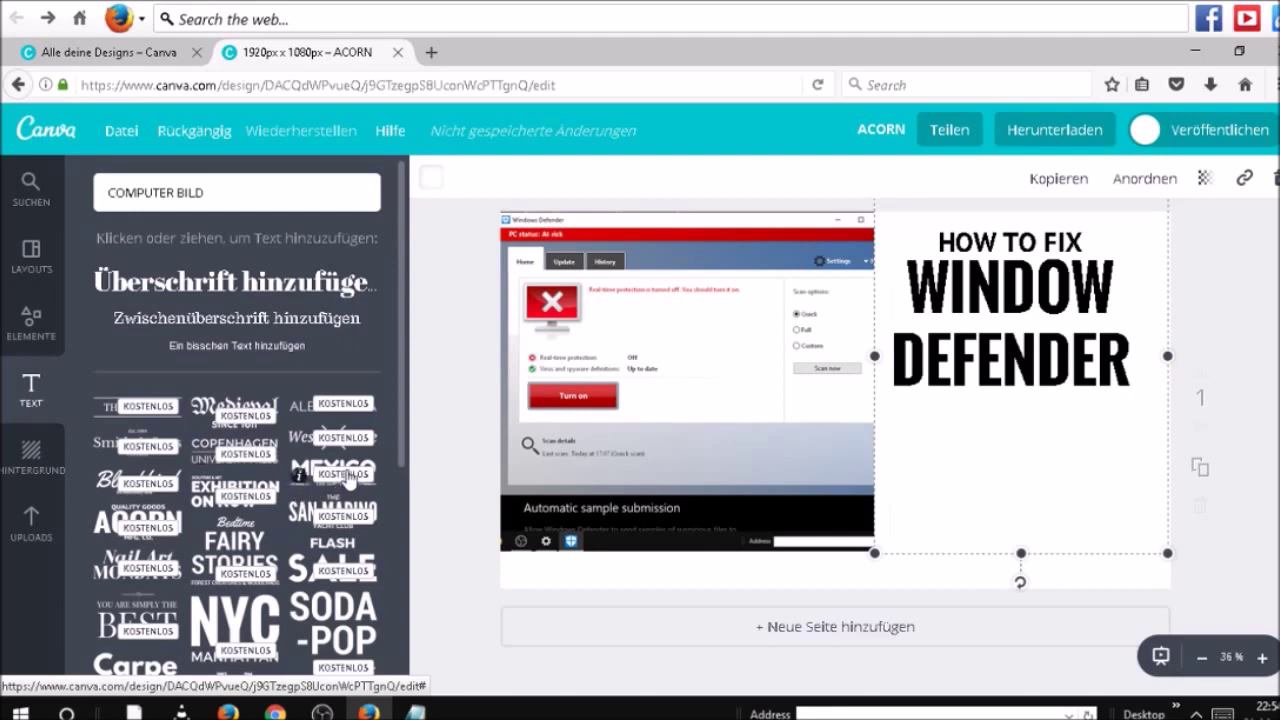
click(348, 477)
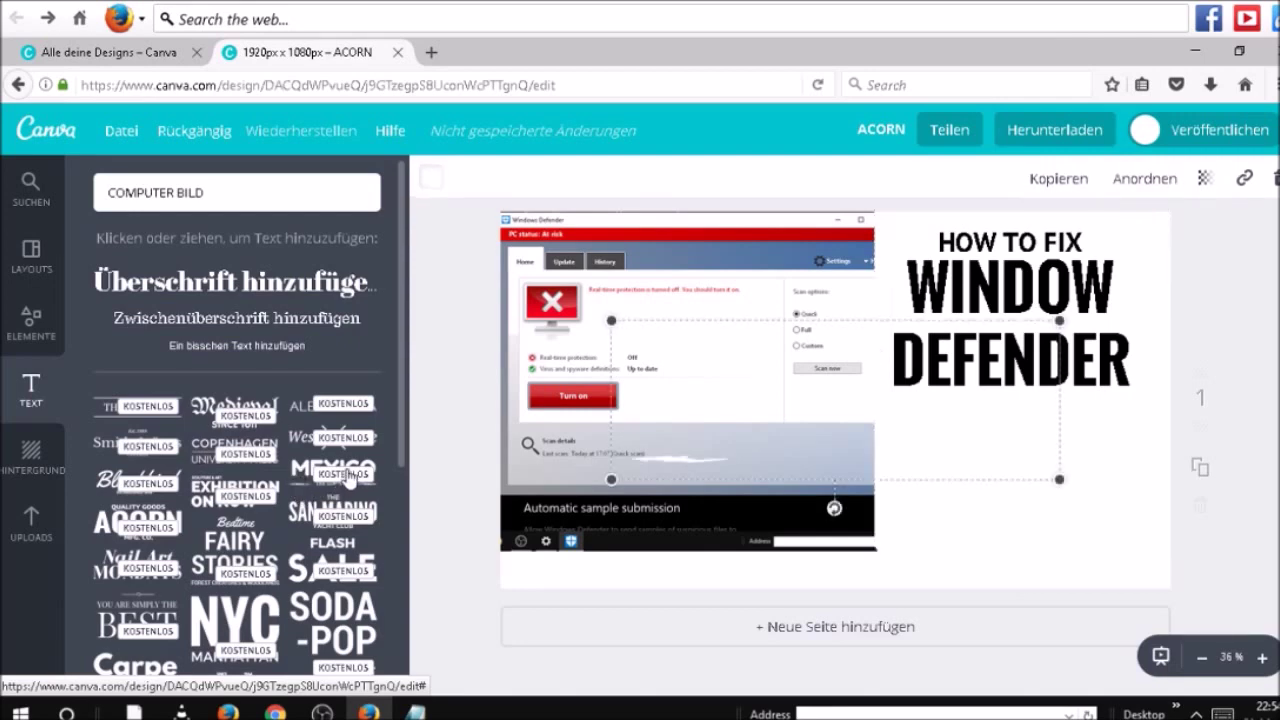
Step: Move the MEXICO text template beneath WINDOW DEFENDER and replace its heading with "FIX NOW"
drag(850, 434, 997, 508)
click(1129, 463)
click(1088, 460)
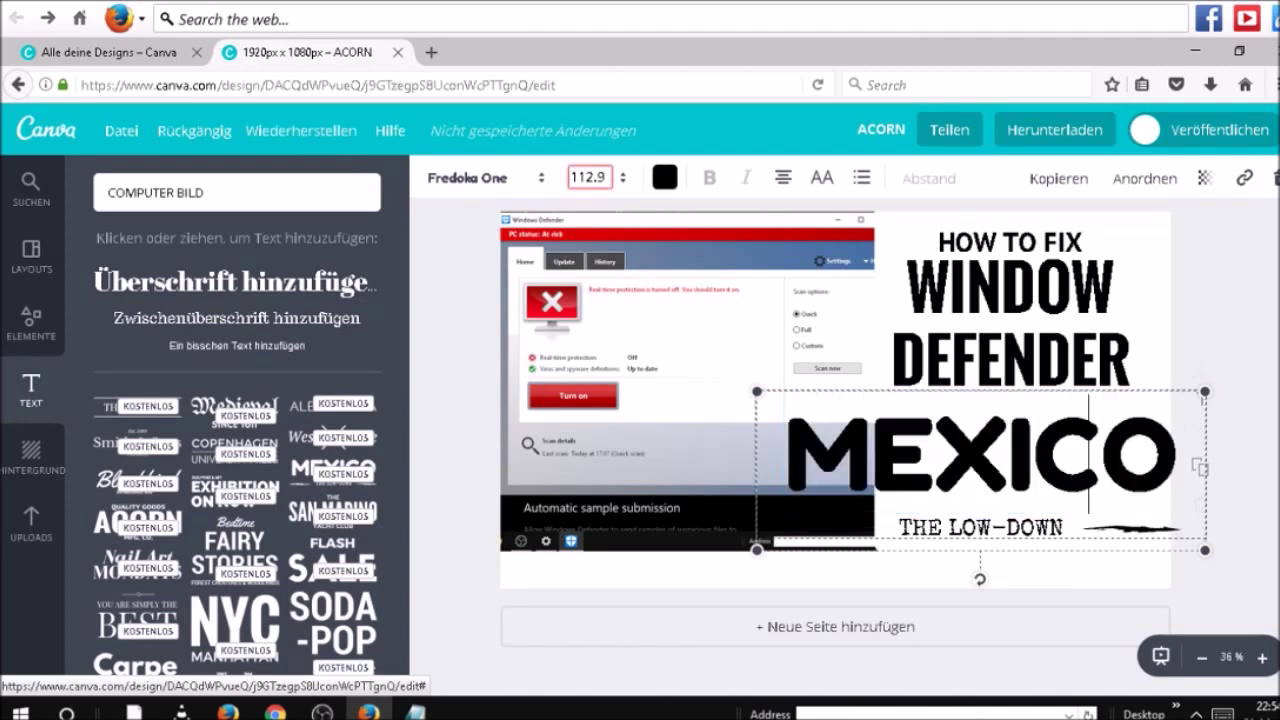
double_click(1177, 460)
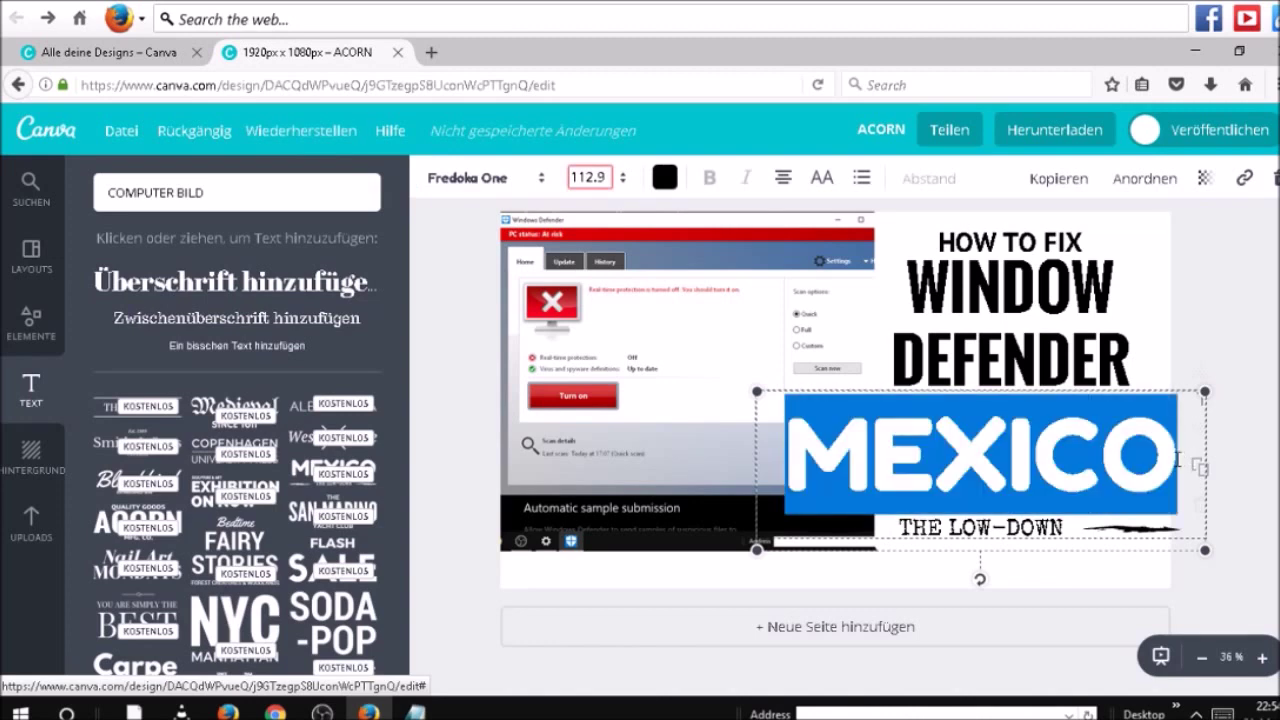
key(BackSpace)
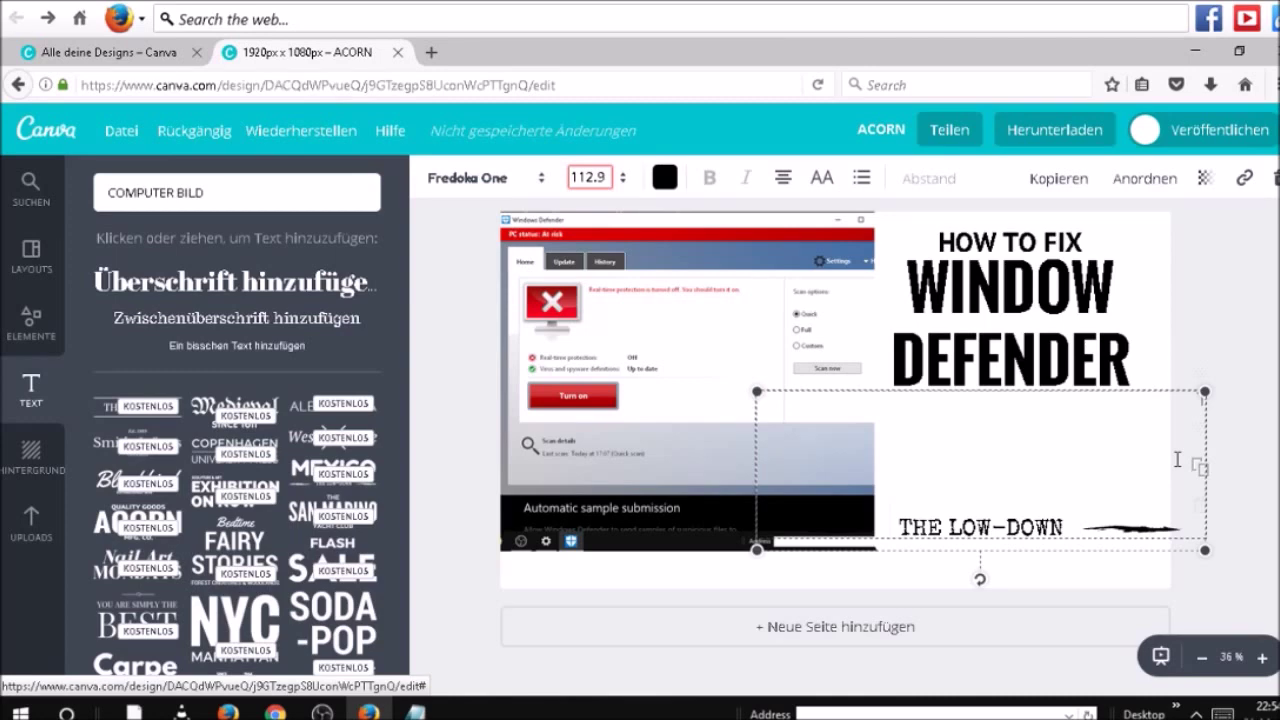
text(FI)
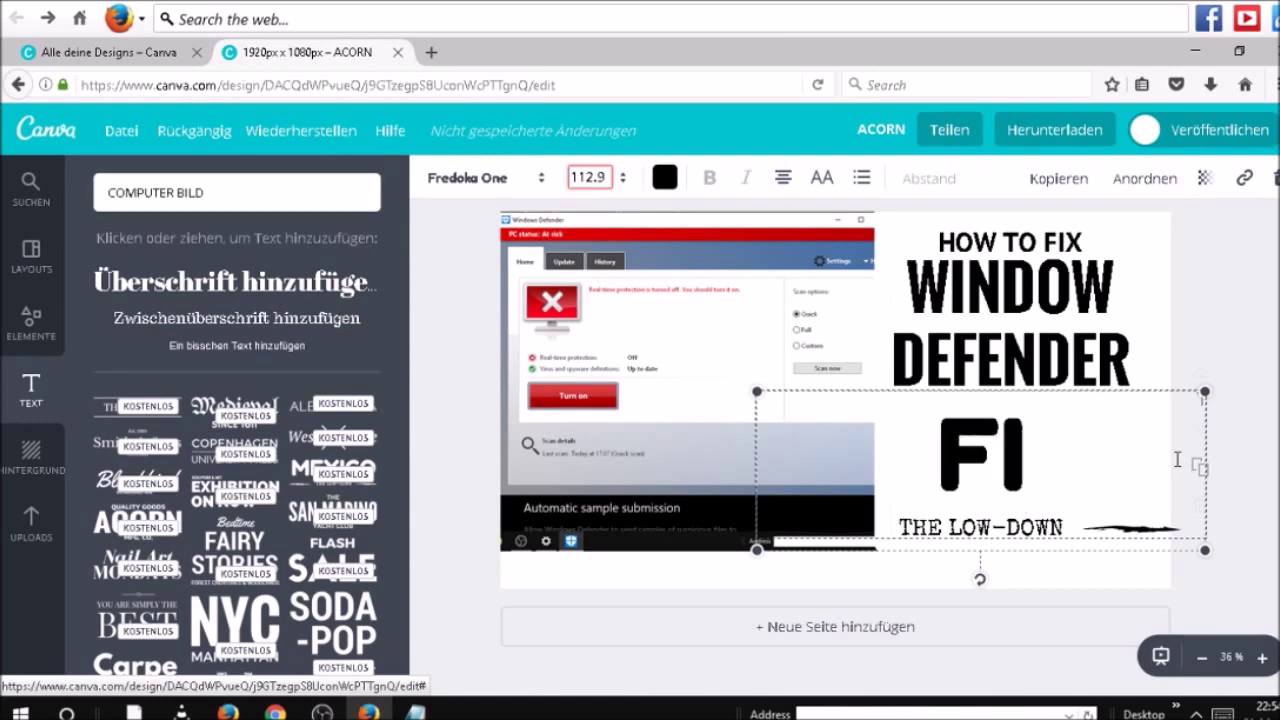
text(X NOW)
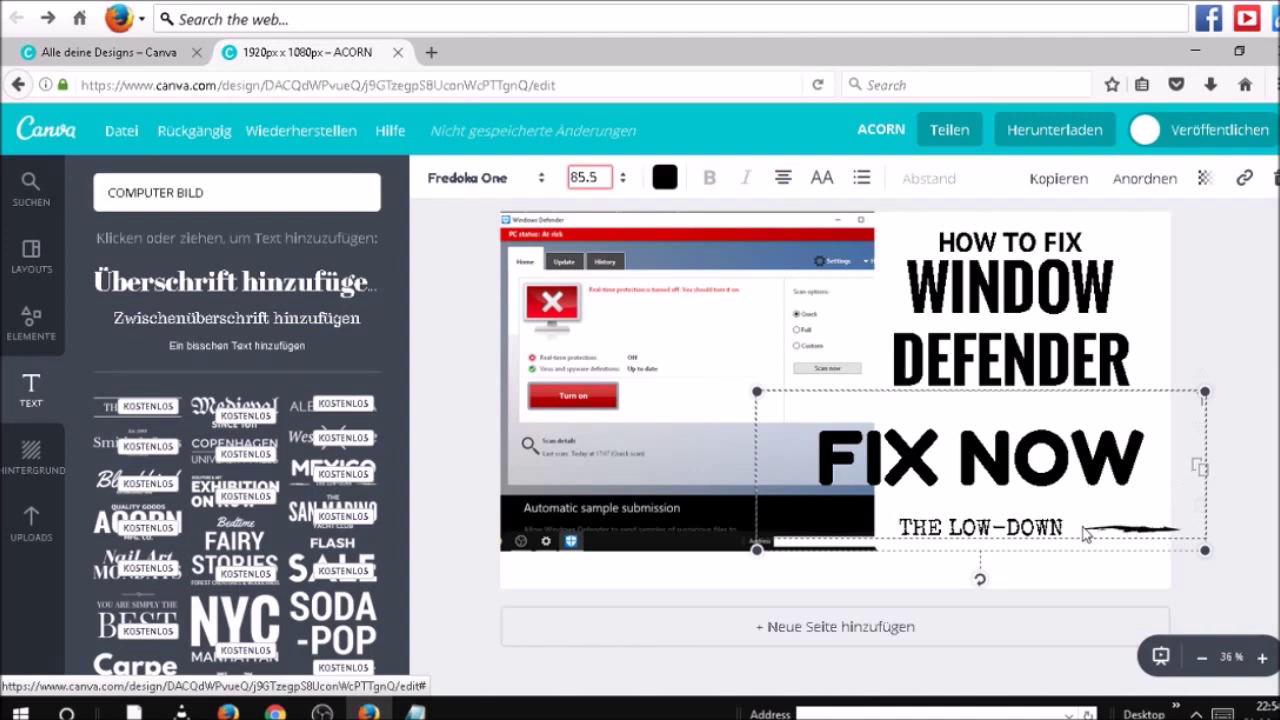
Step: Shrink the FIX NOW text group from both sides so it fits beneath the WINDOW DEFENDER heading
key(Home)
key(ctrl+shift+Right)
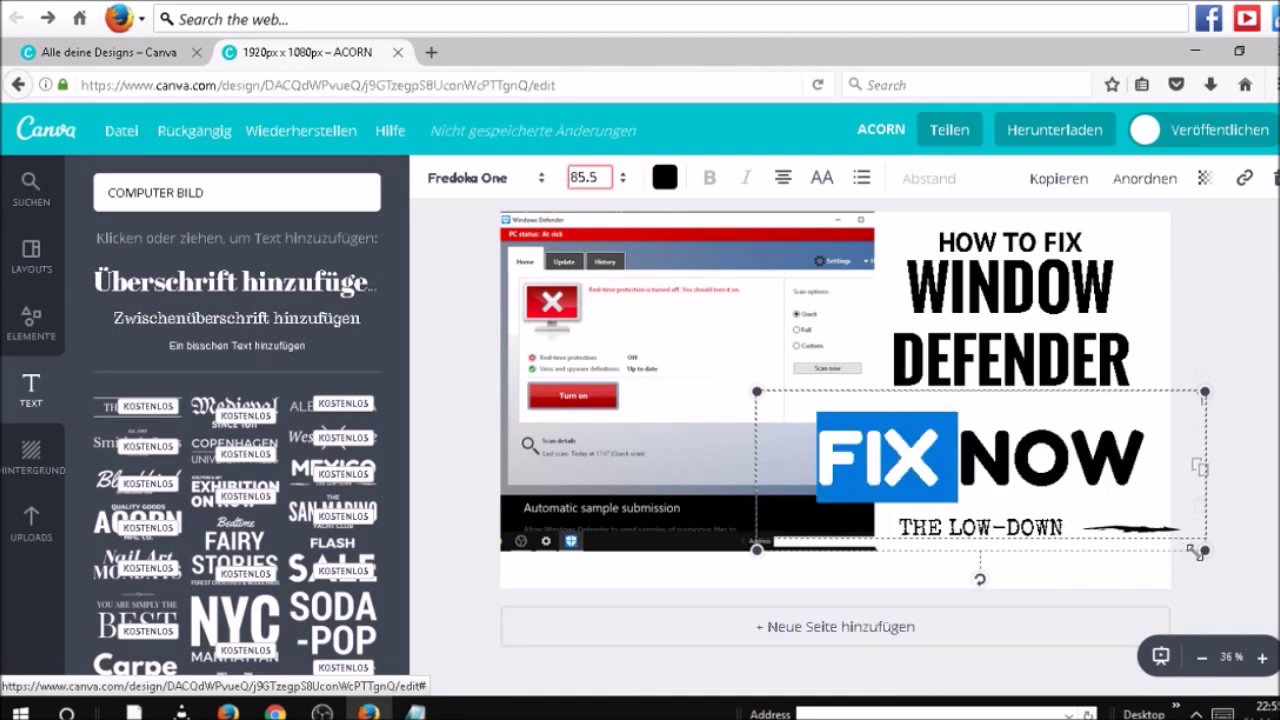
drag(1203, 550, 1153, 548)
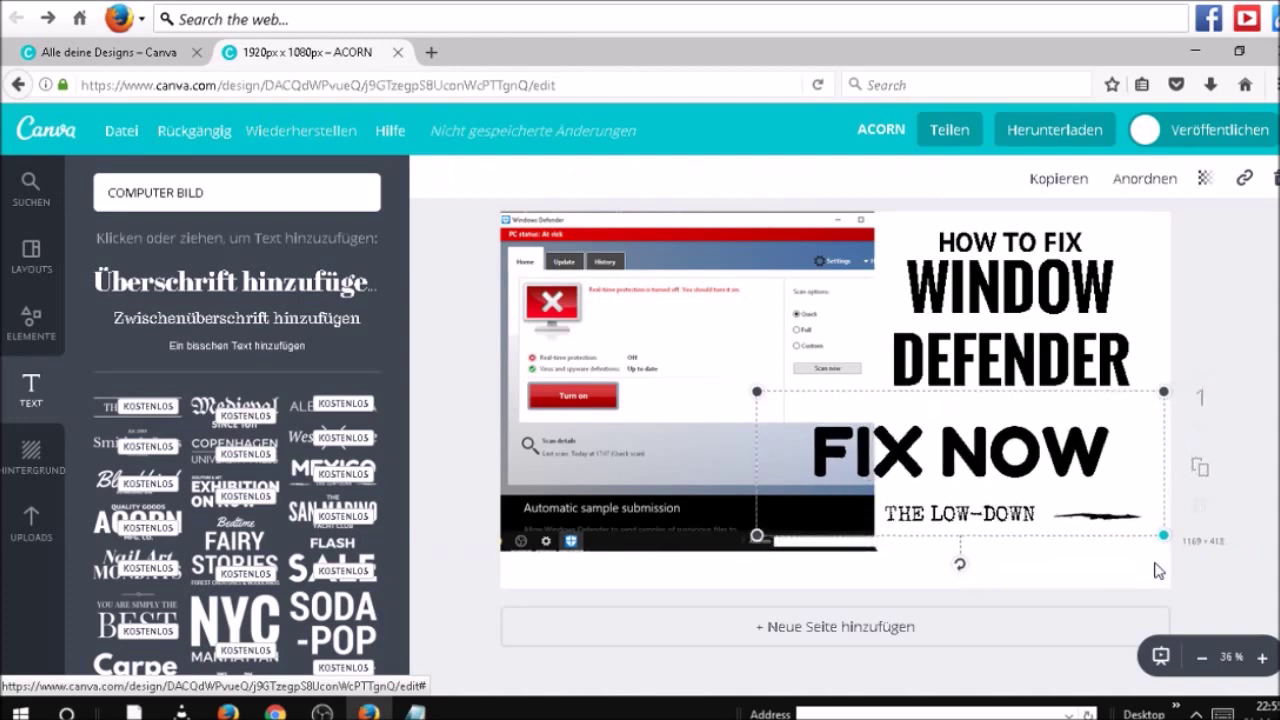
drag(757, 535, 857, 533)
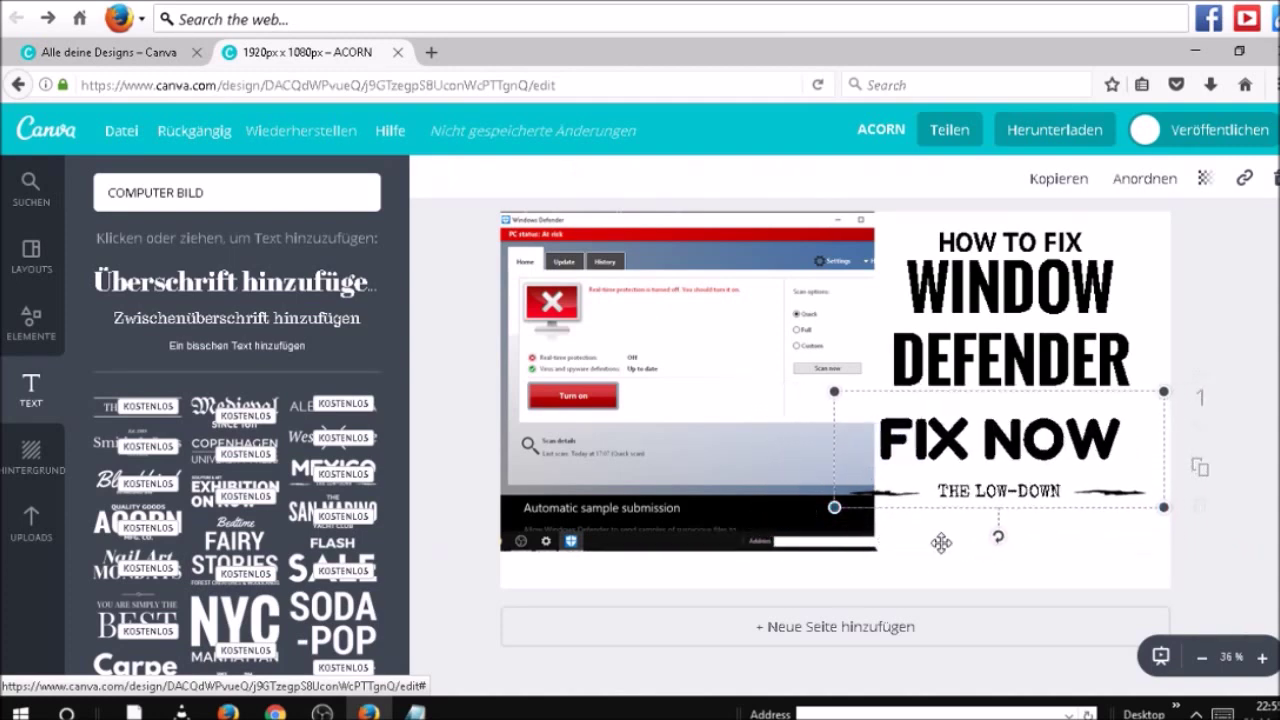
Step: Replace the "THE LOW-DOWN" line under FIX NOW with "SO EASY" and deselect the text group
double_click(1069, 491)
key(BackSpace)
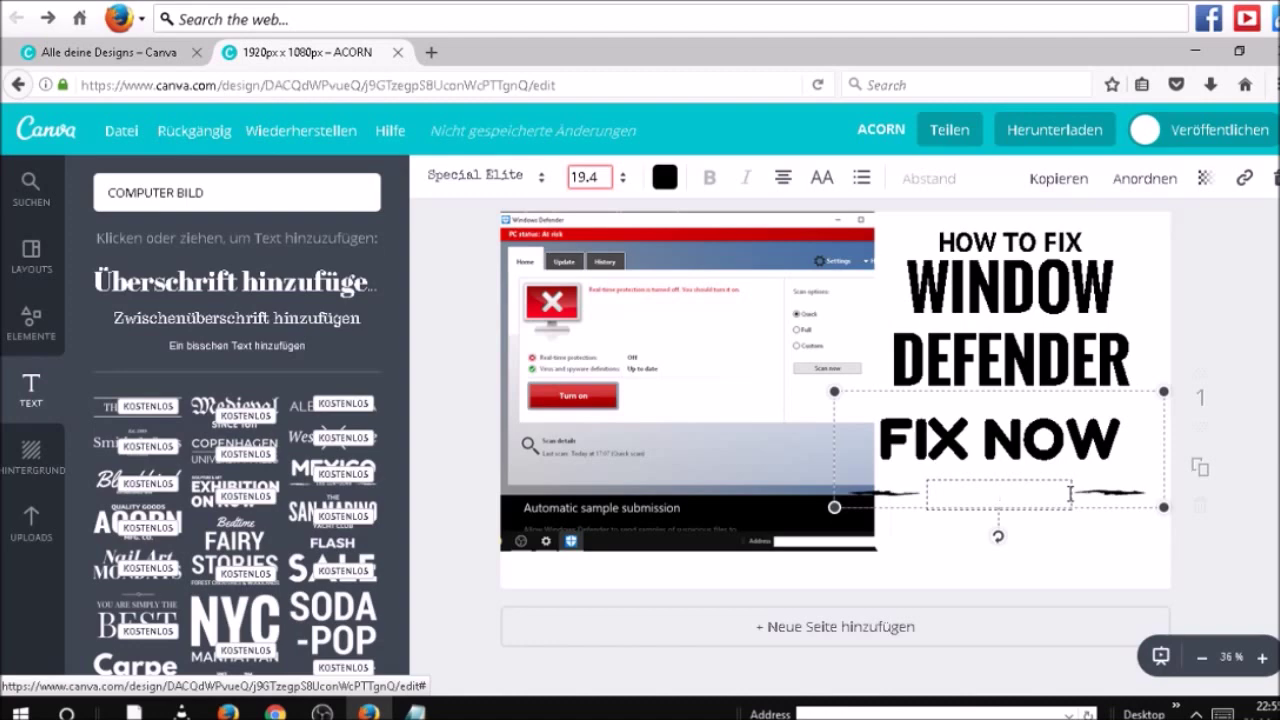
text(SO EASY)
click(1263, 500)
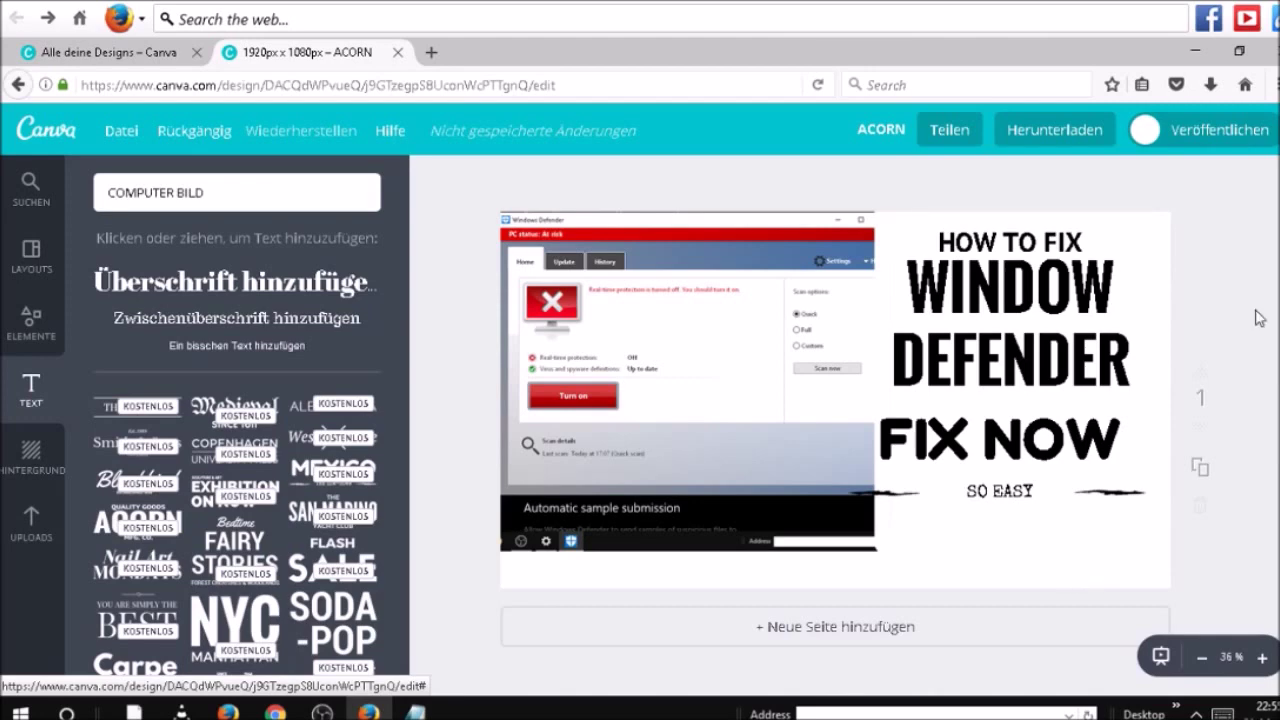
Step: Switch to Notepad, add the line "7 SAVE YOUR DESIGN", and return to the Canva design
mouse_move(416, 710)
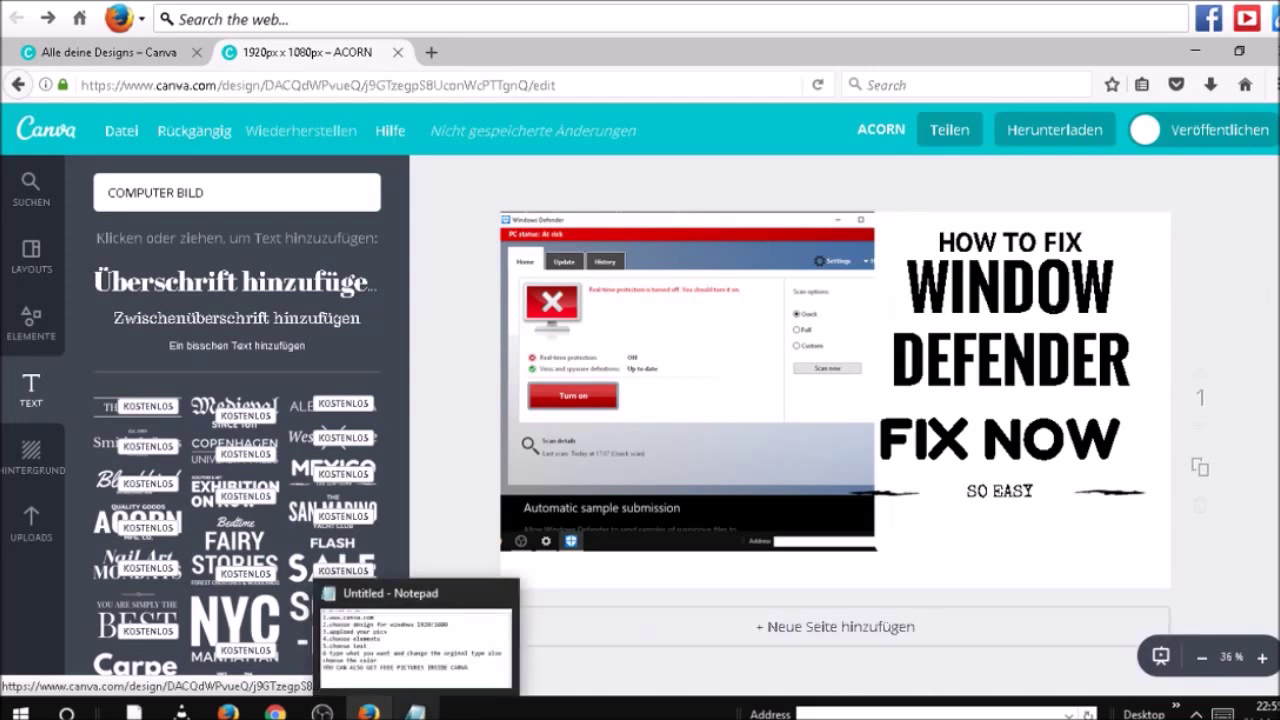
click(416, 652)
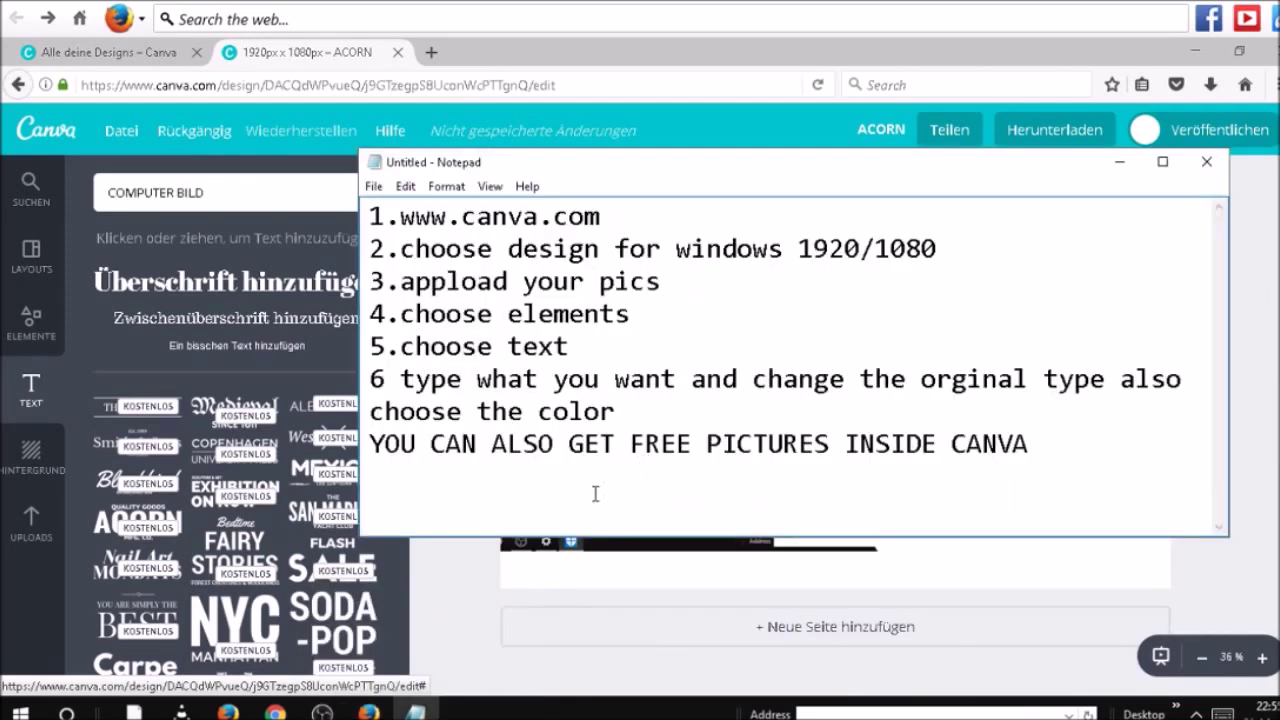
key(Return)
text(7 SAVE YO)
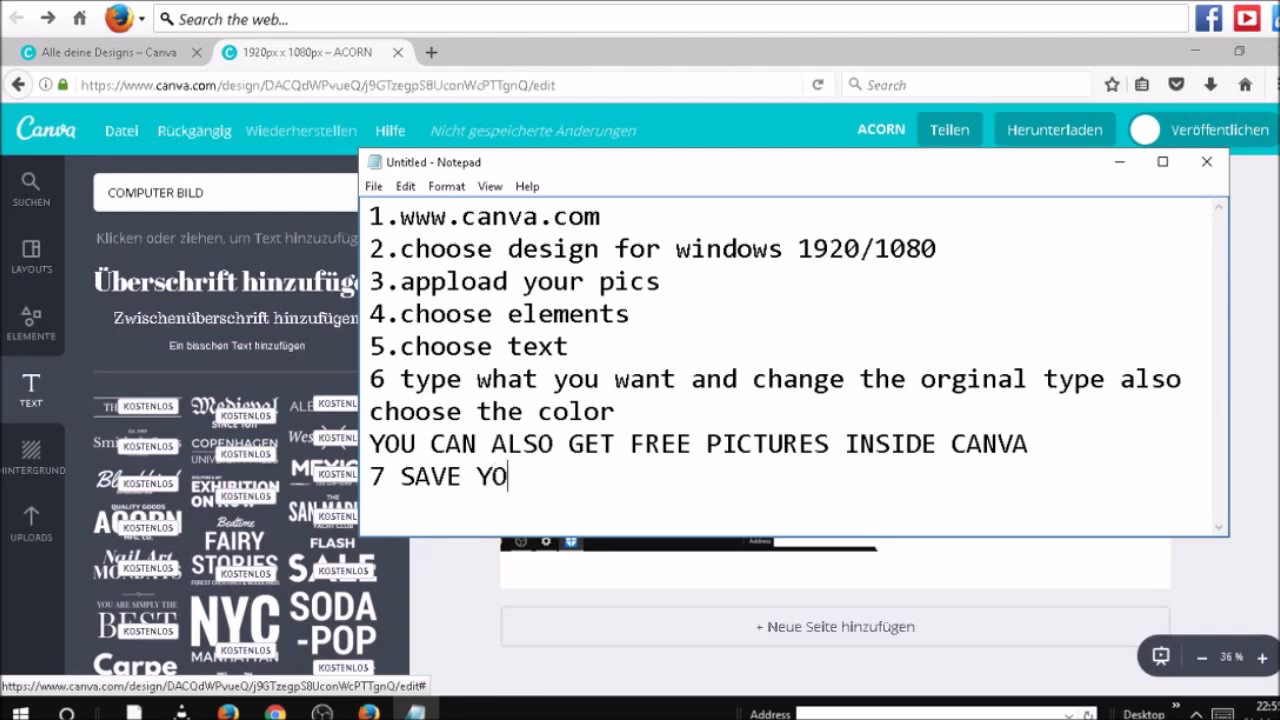
text(UR DES)
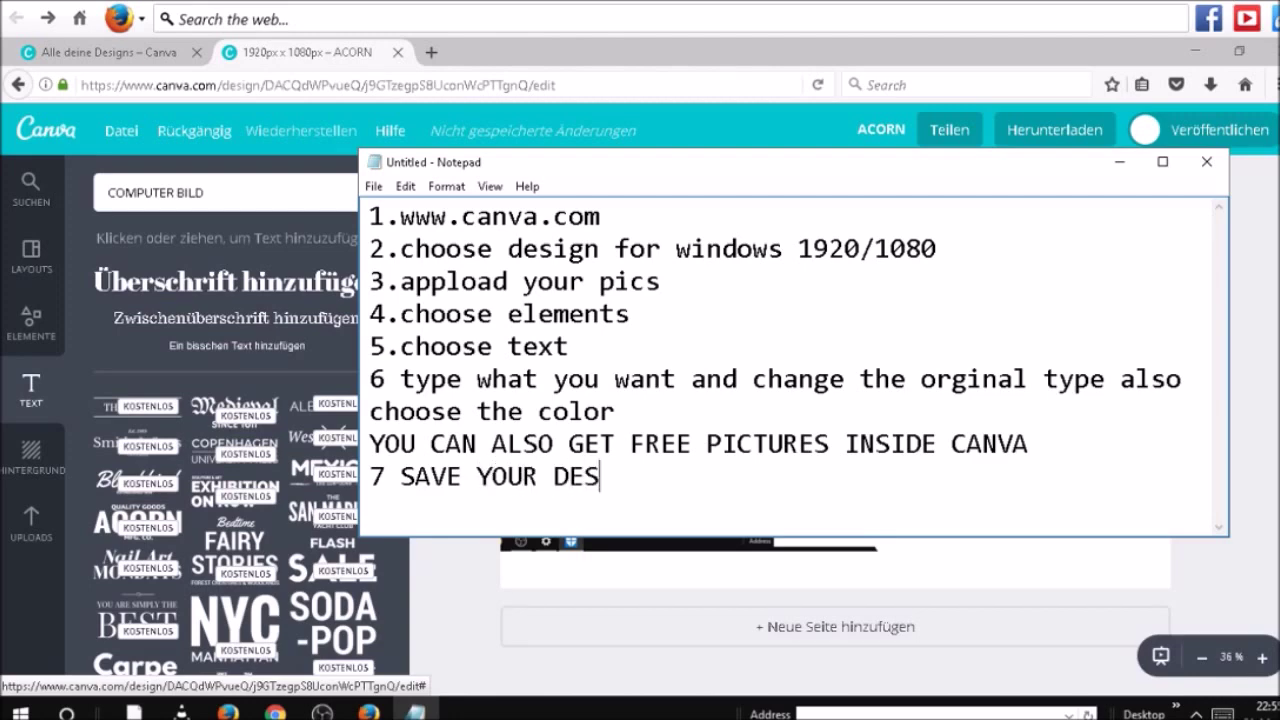
text(IGN)
click(1120, 162)
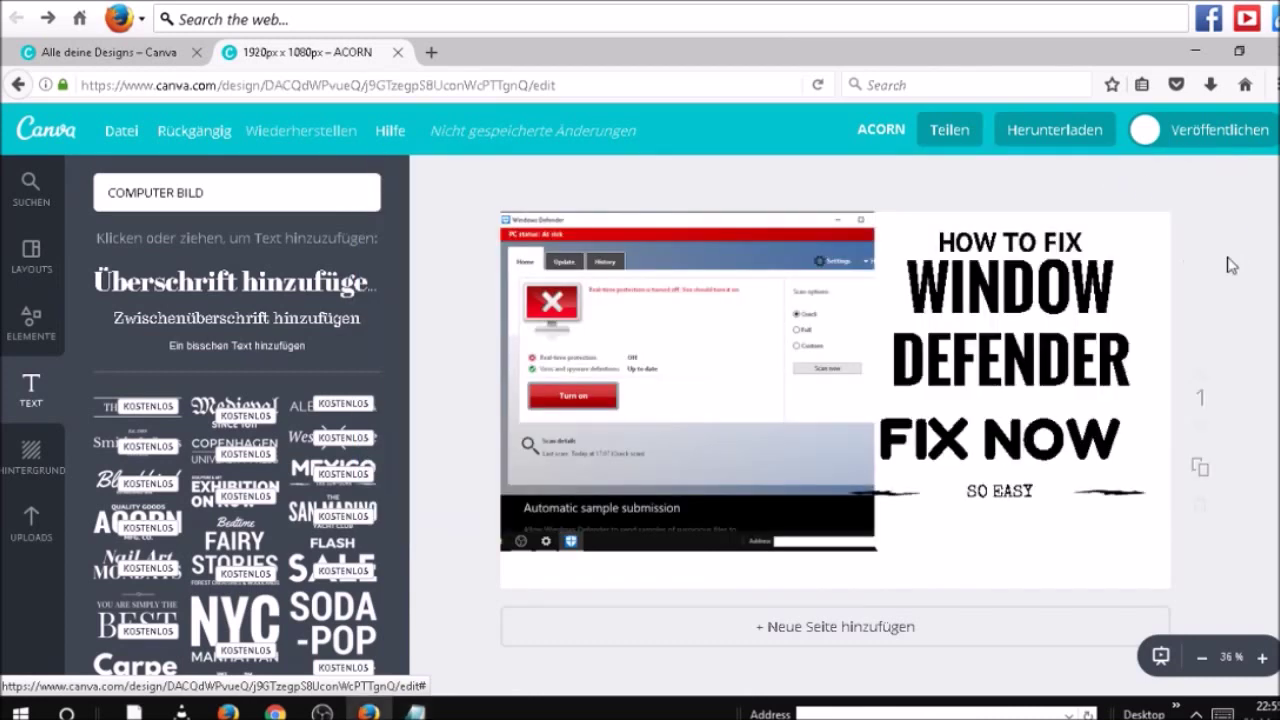
Step: Download the design as a PNG, view ACORN.png in Photos, and close the viewer
click(1053, 130)
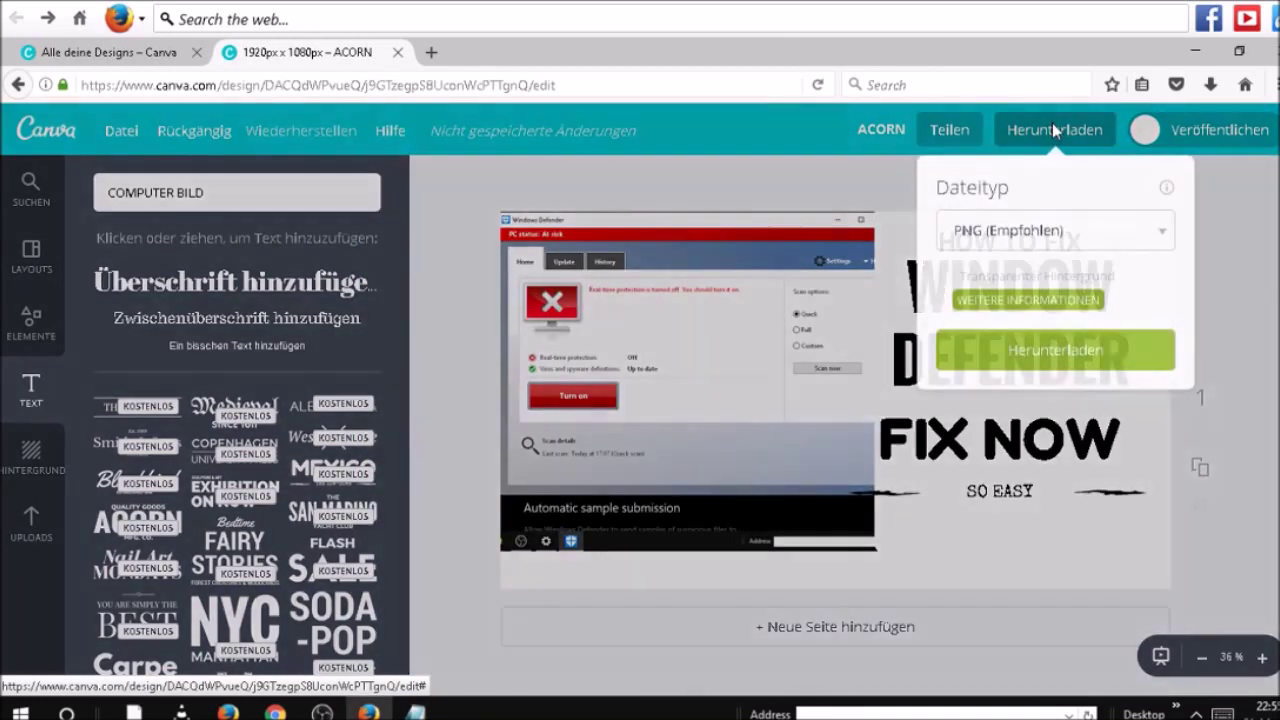
click(1040, 360)
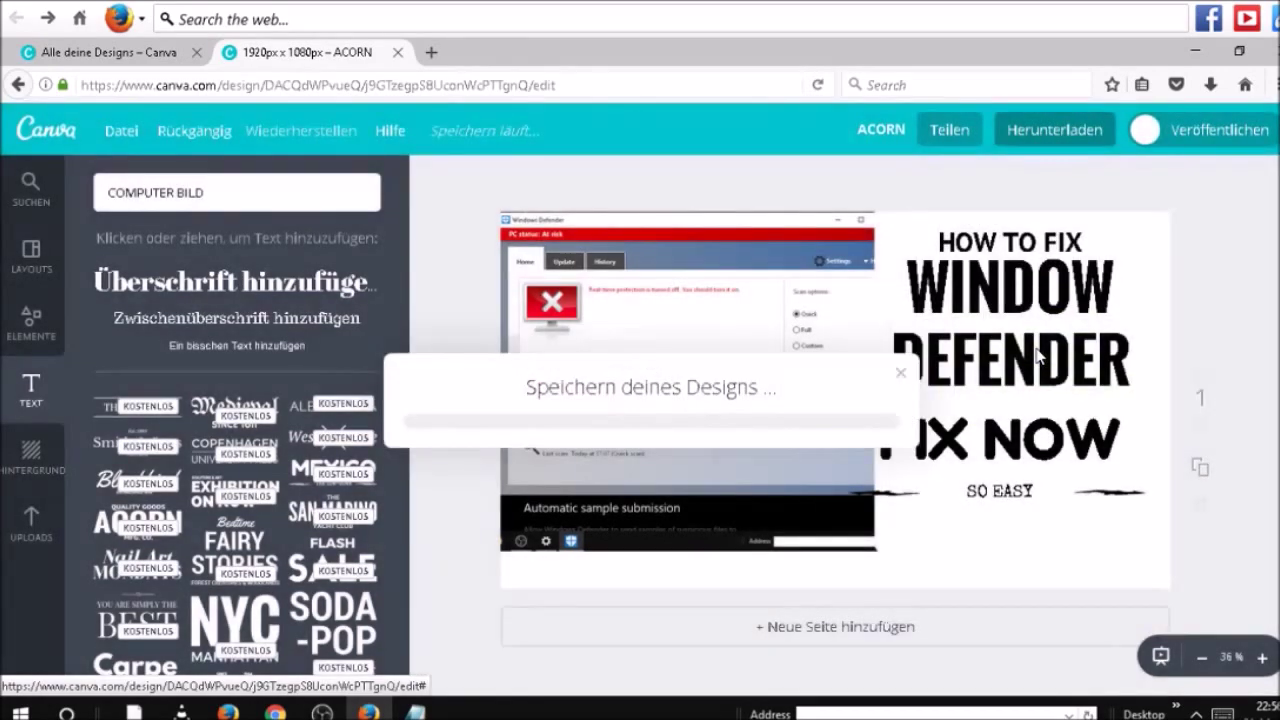
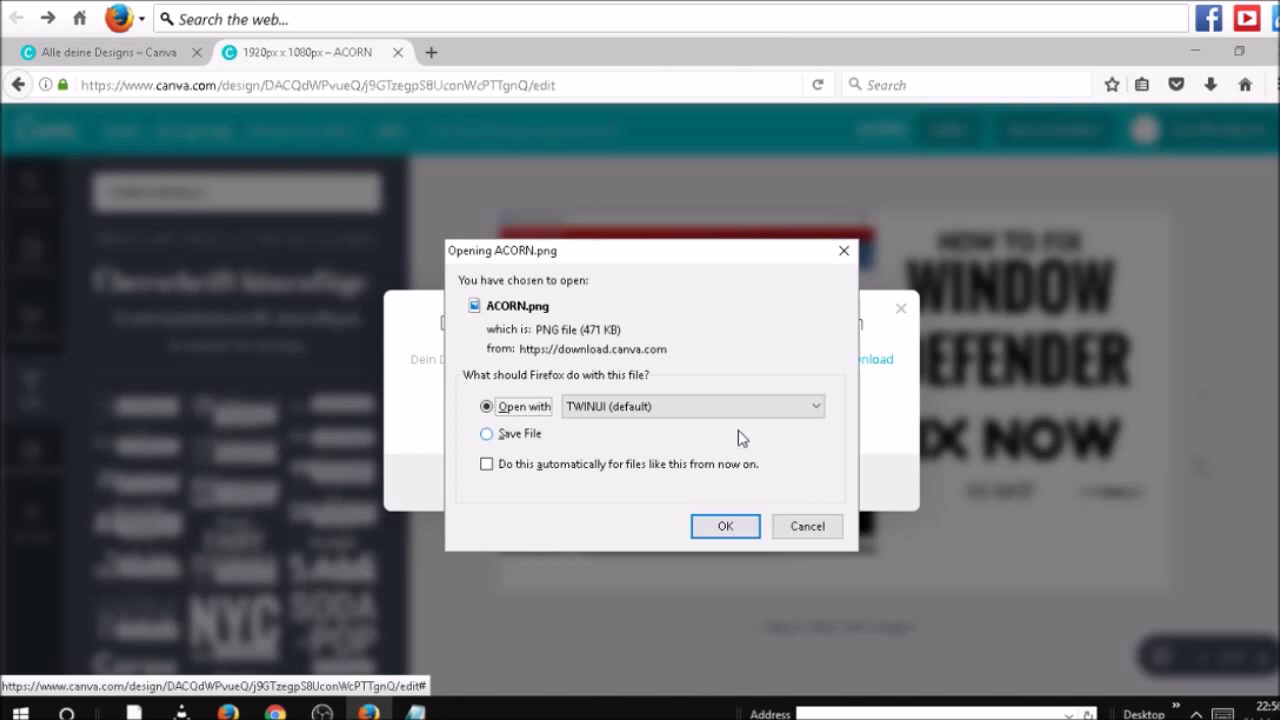
click(723, 526)
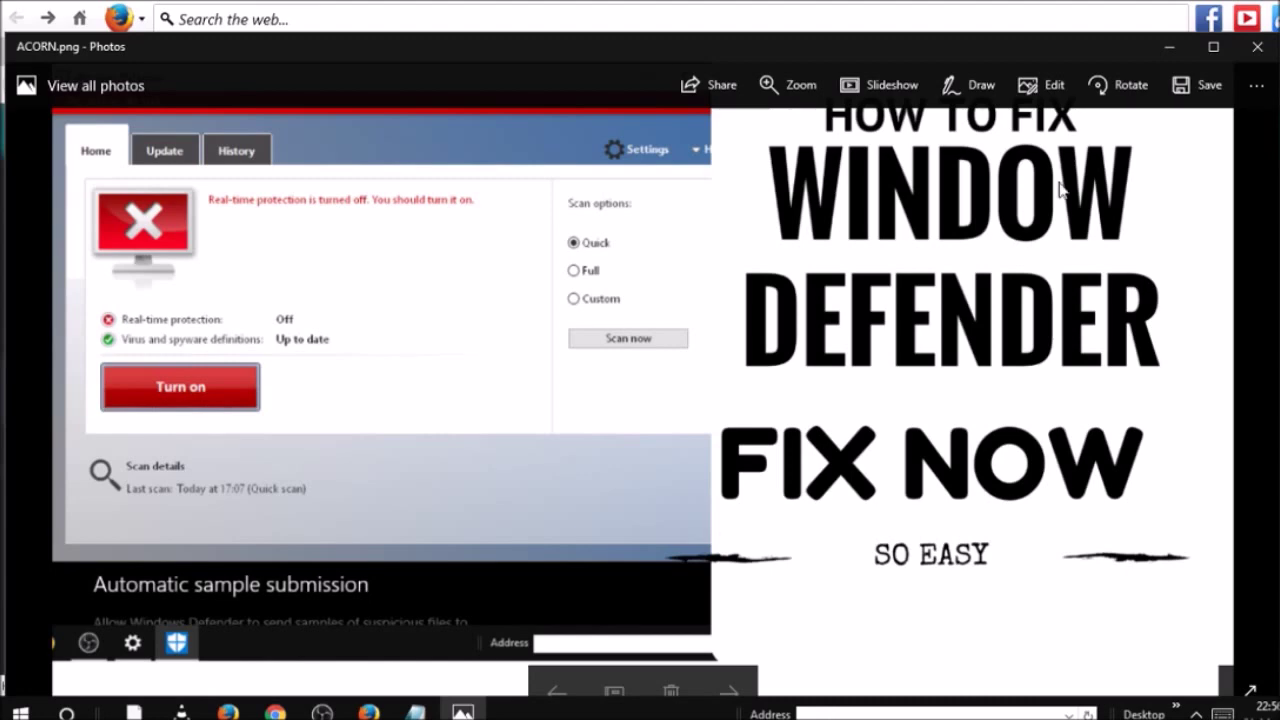
click(1257, 50)
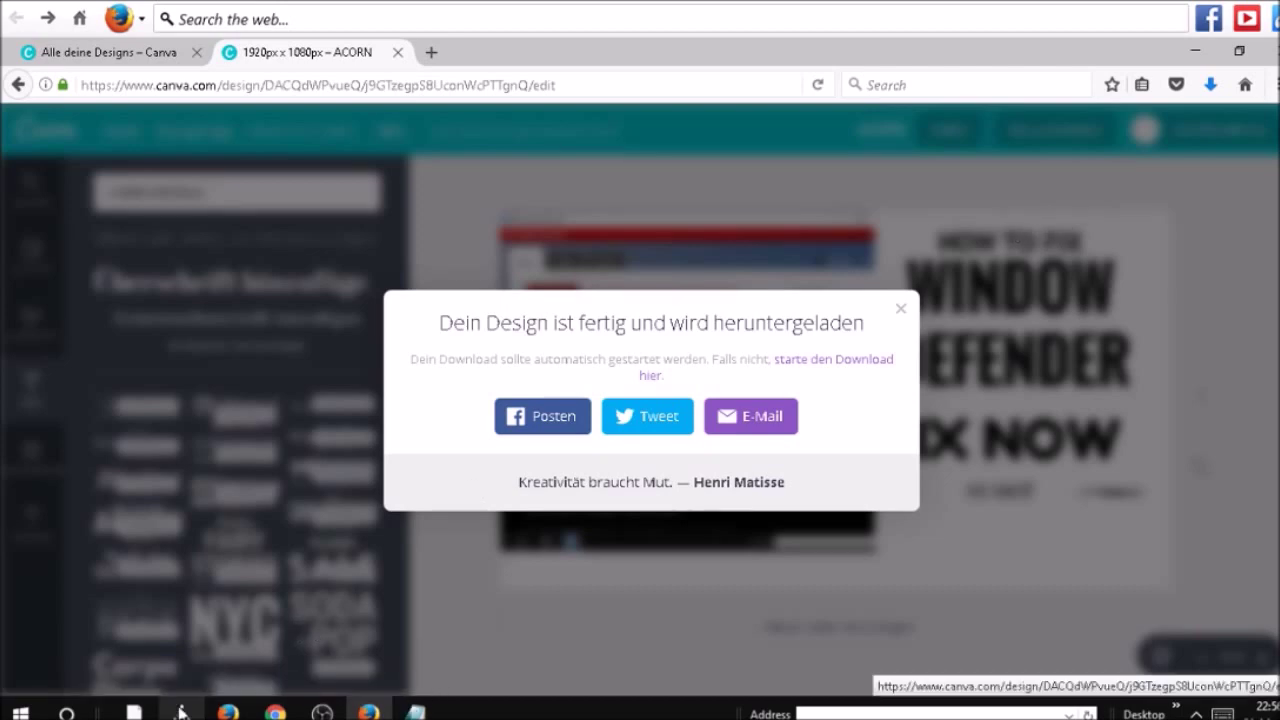
Step: Switch to File Explorer and look through the Downloads folder for the downloaded design
click(20, 712)
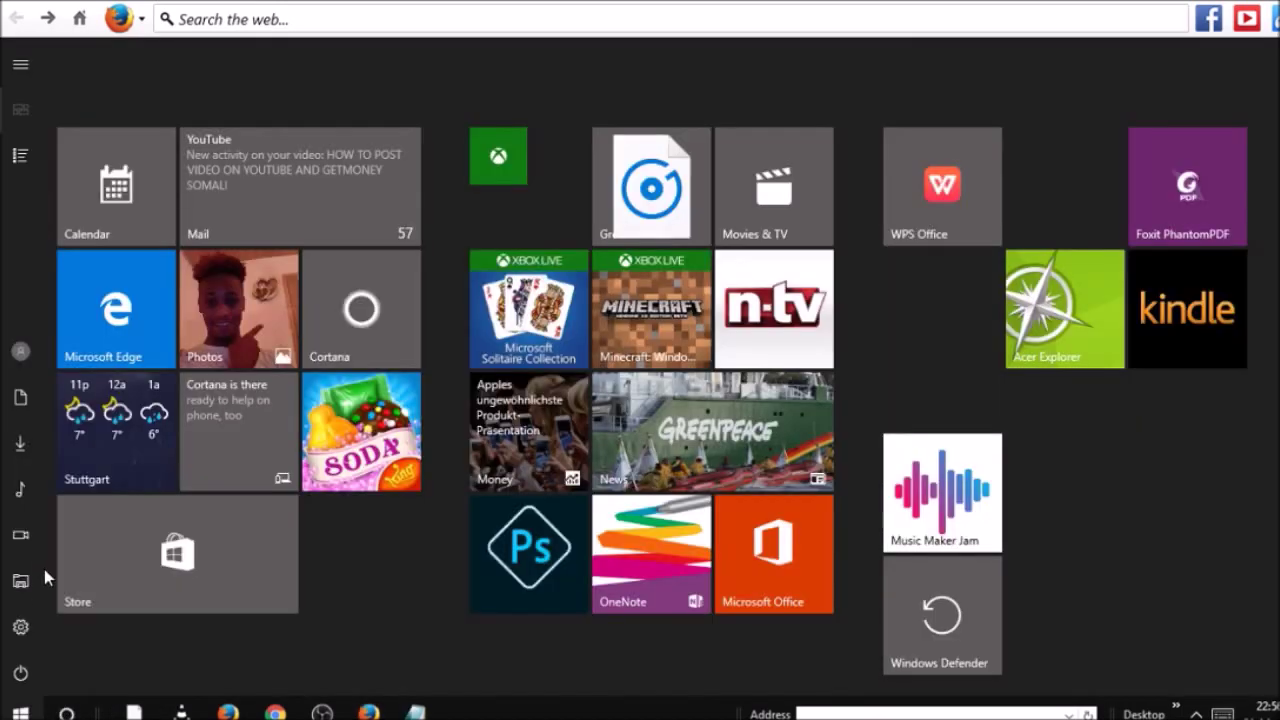
key(Escape)
key(super+e)
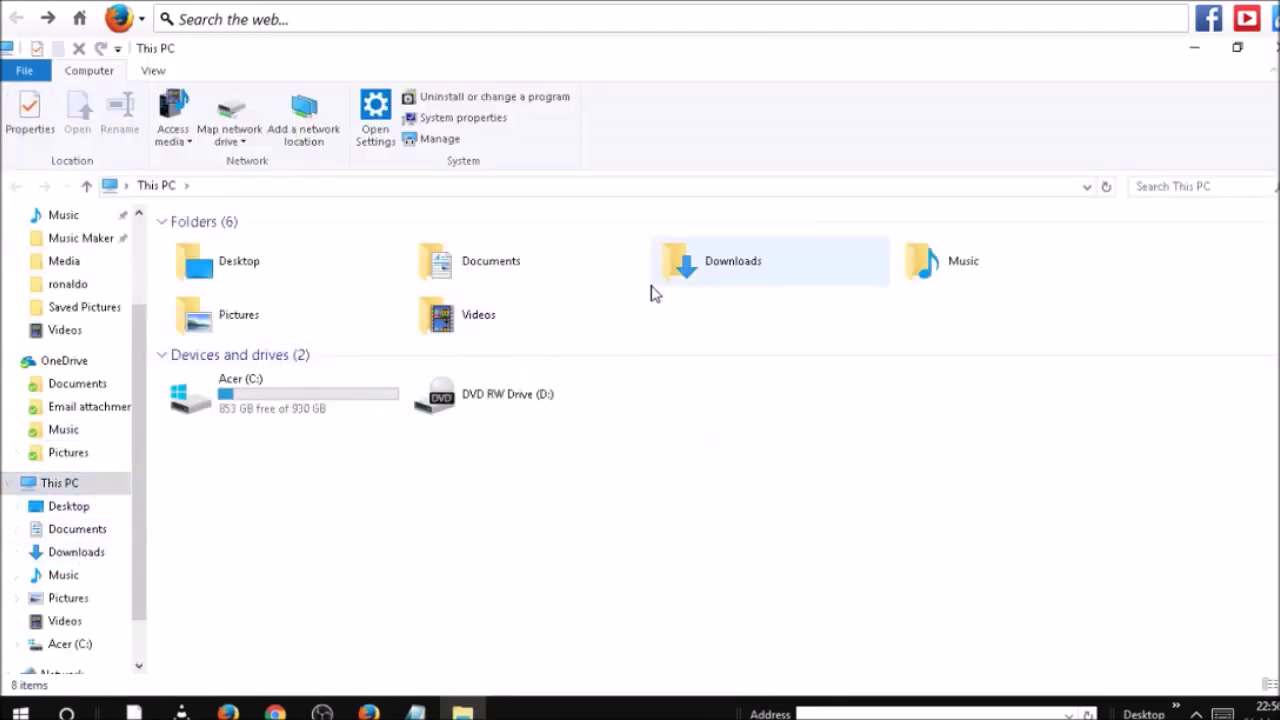
click(100, 556)
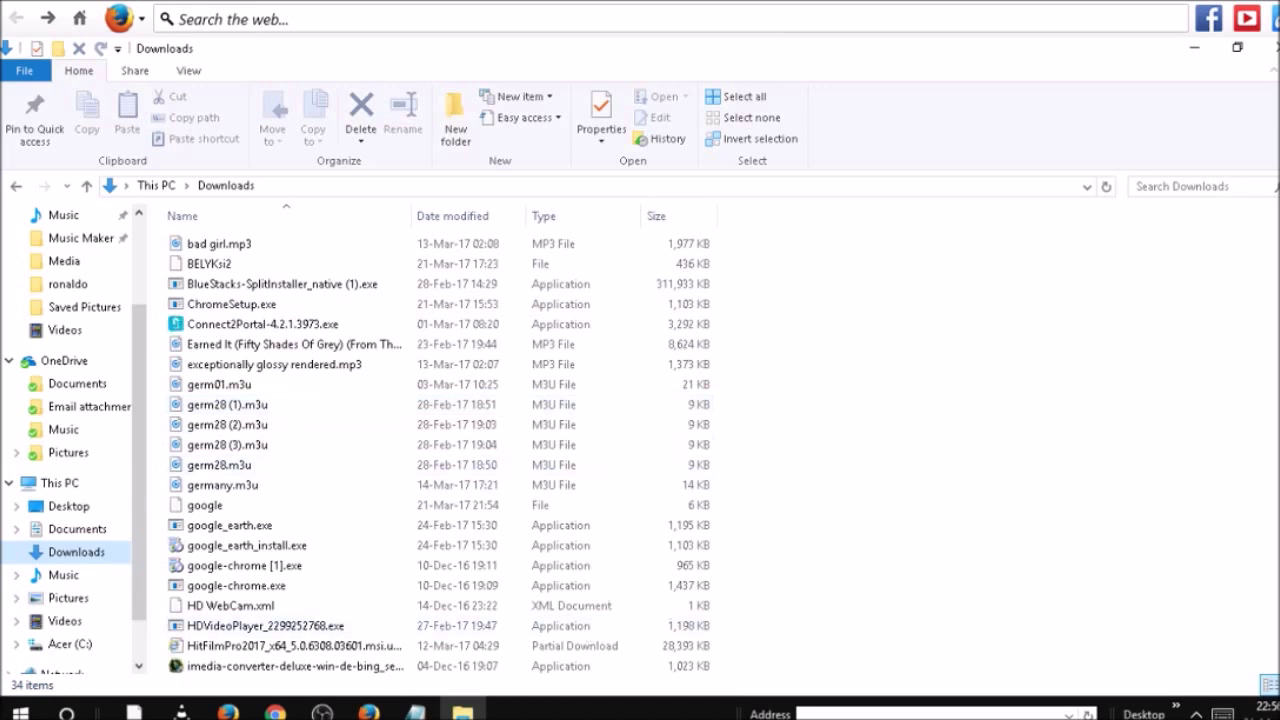
scroll(438, 453, down, 1)
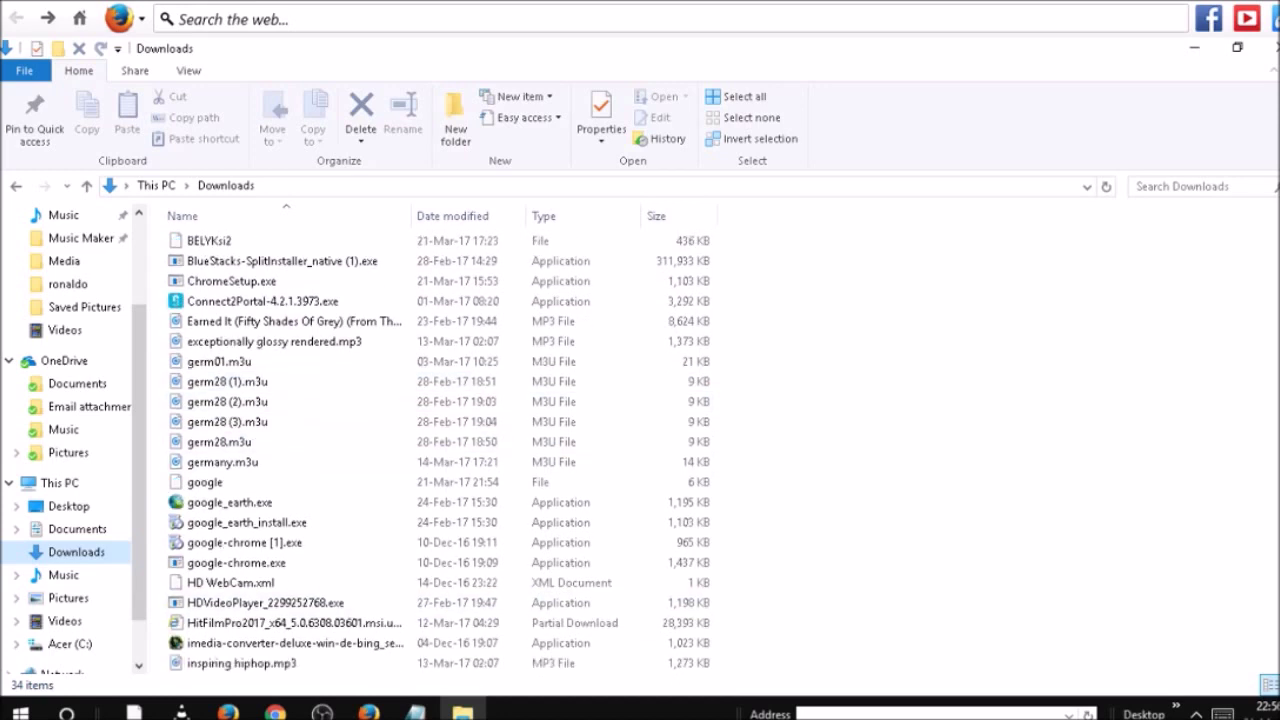
scroll(438, 453, down, 2)
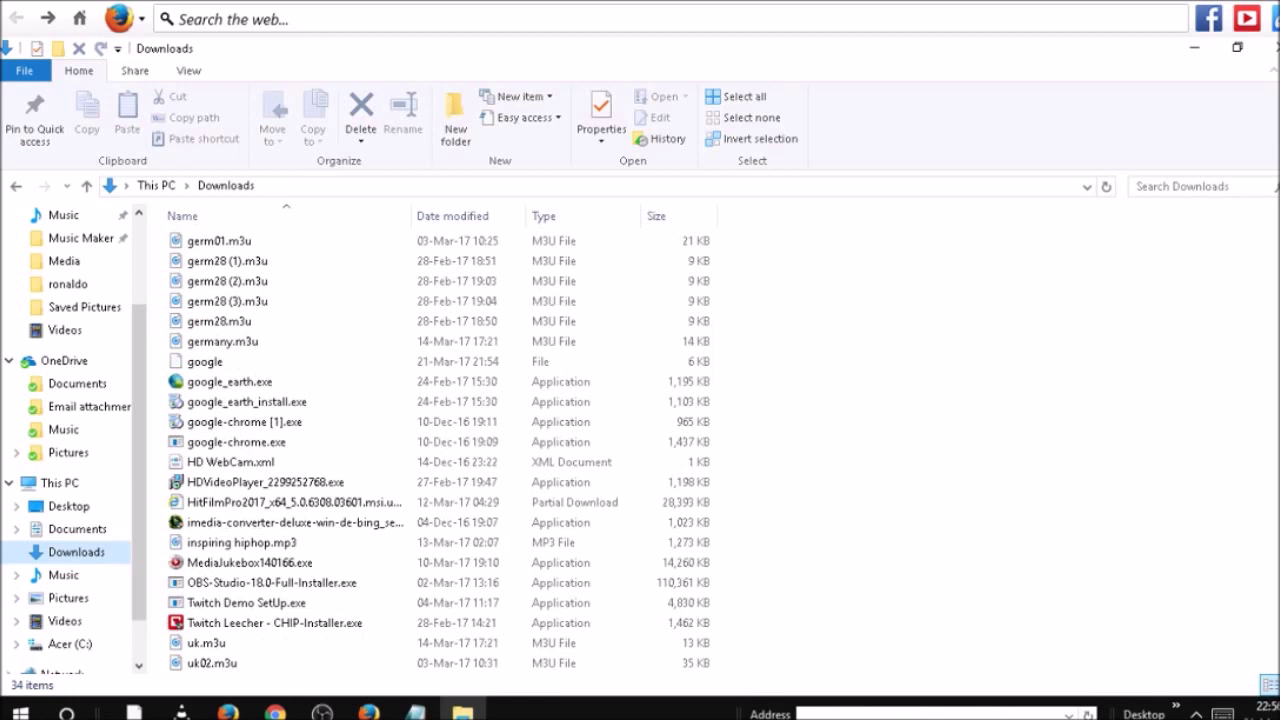
scroll(190, 612, down, 2)
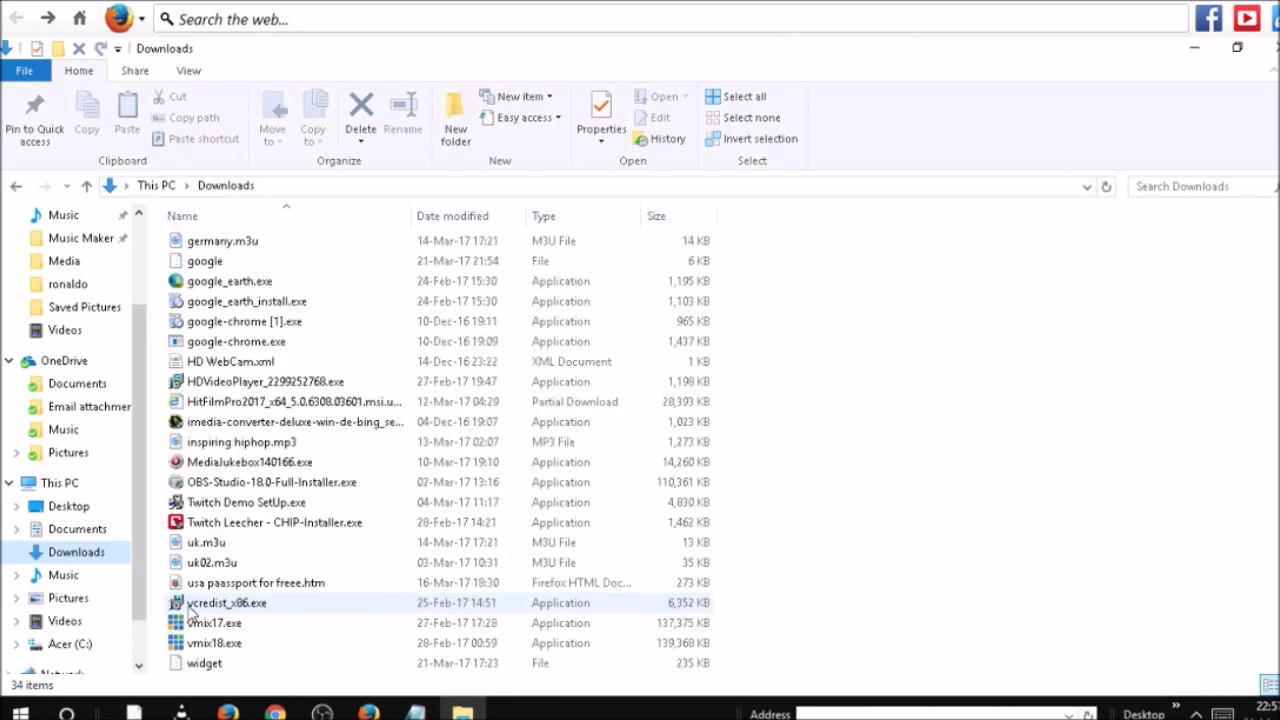
Step: Look through the Pictures folder for the downloaded design, opening WIN_20170217_12_23_14_Pro.jpg for a brief check
click(68, 598)
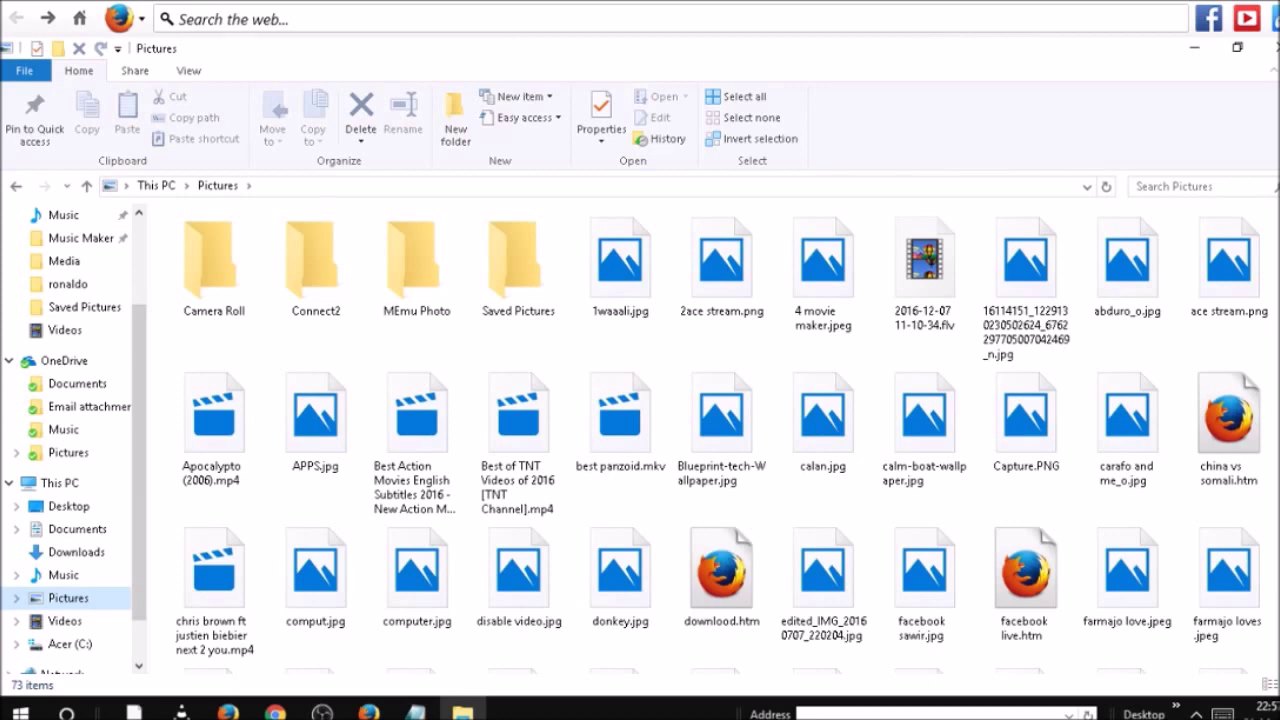
scroll(719, 440, down, 3)
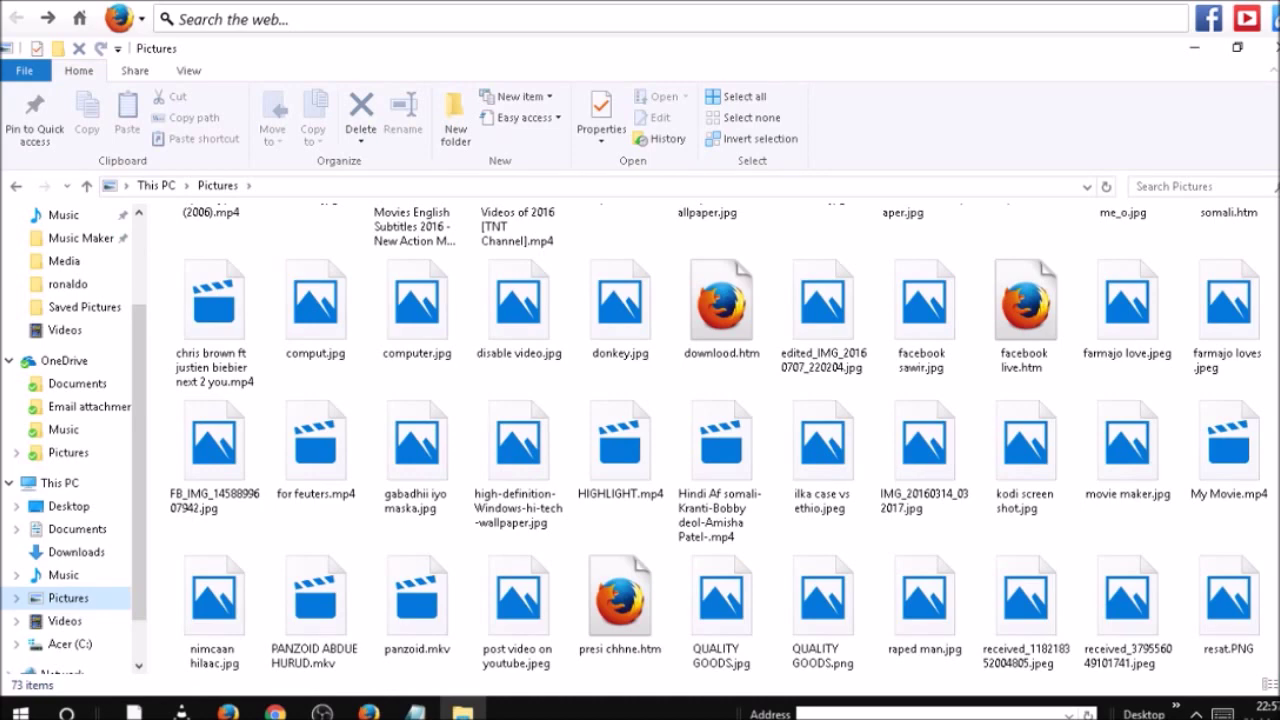
scroll(700, 440, down, 2)
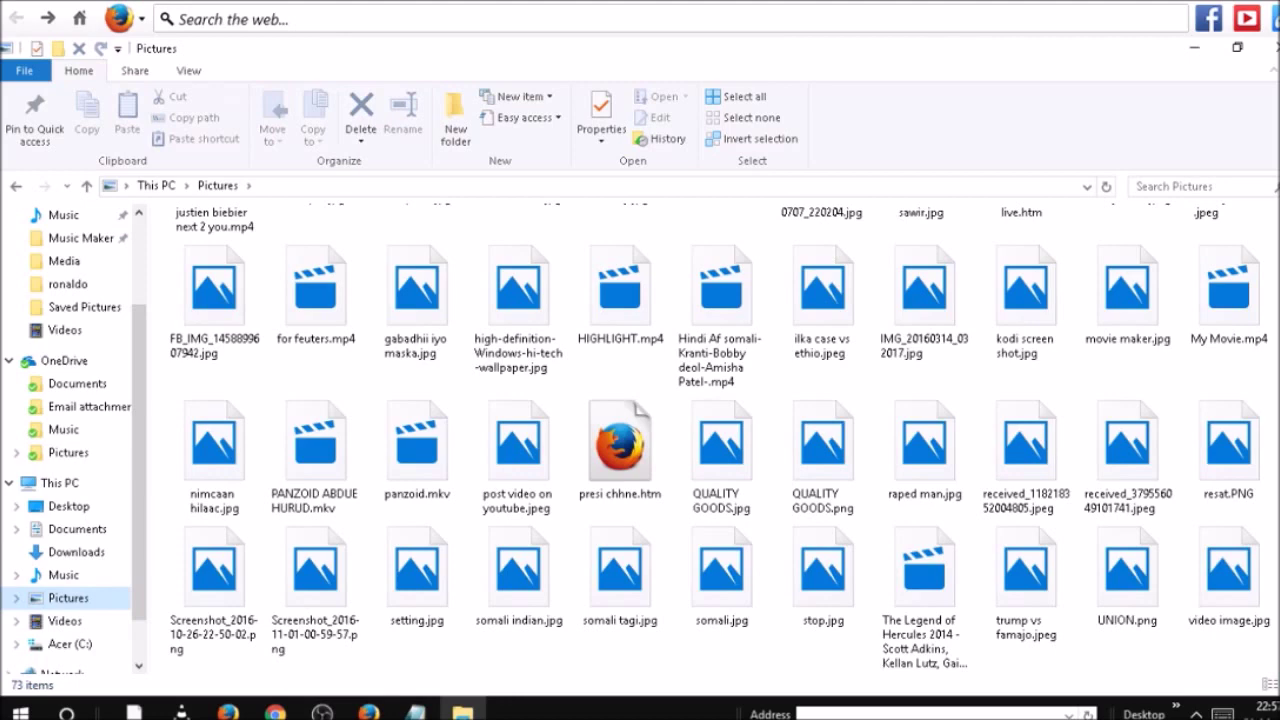
scroll(720, 440, down, 2)
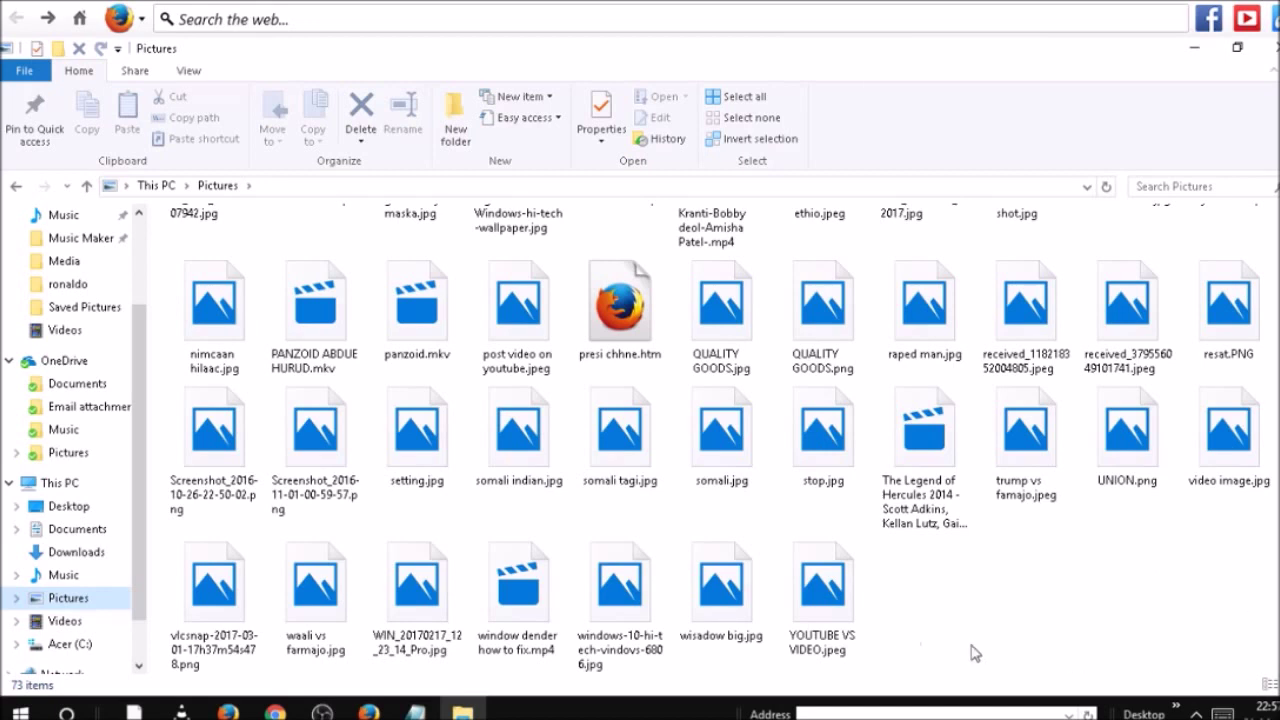
double_click(430, 608)
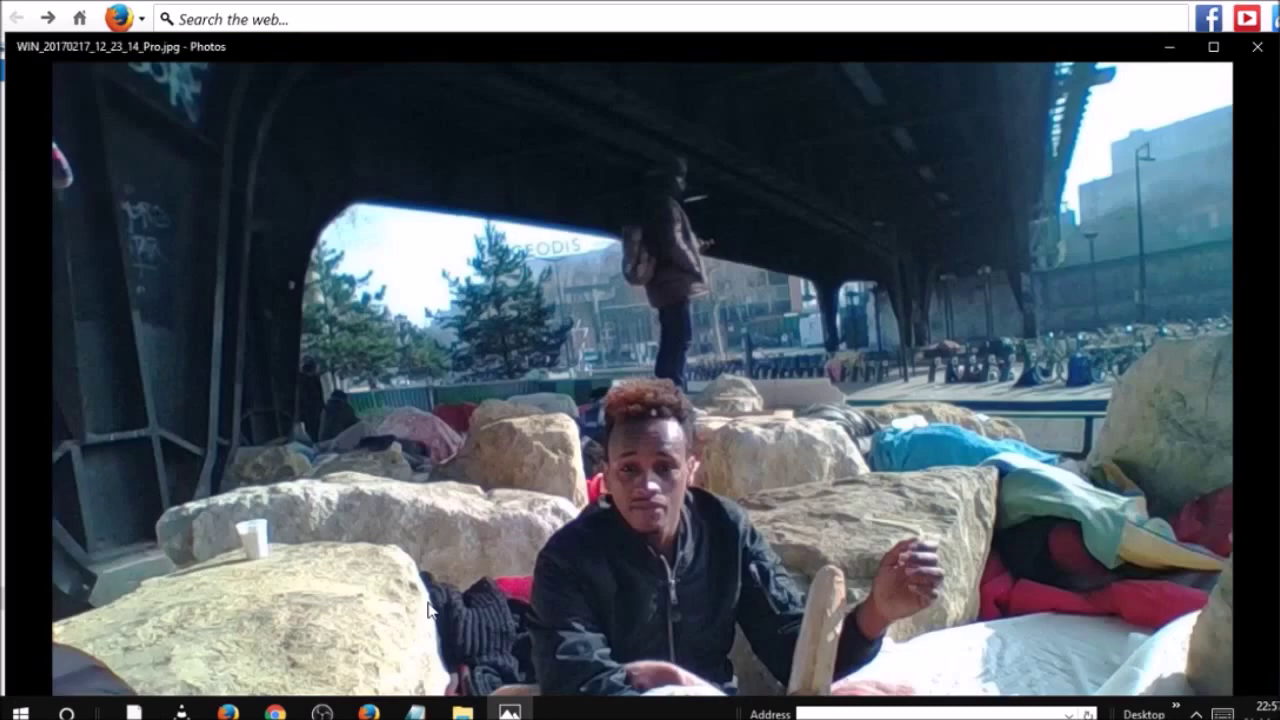
click(1255, 47)
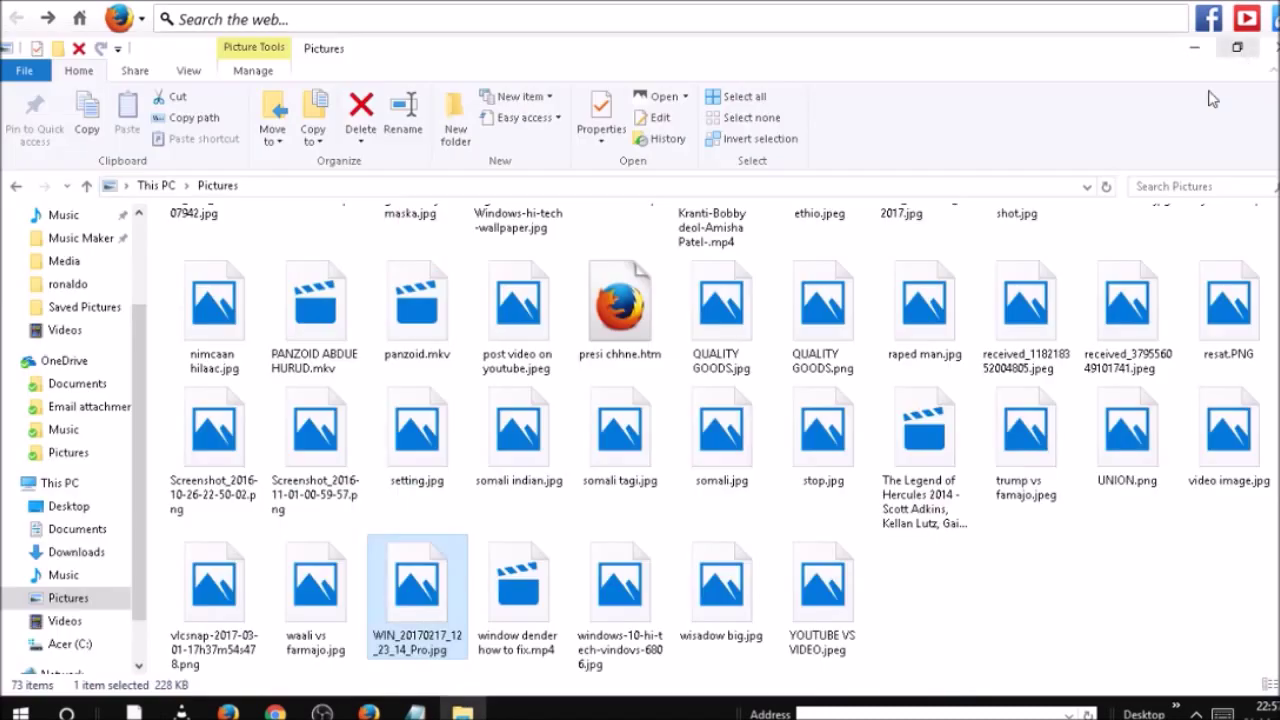
scroll(700, 440, up, 1)
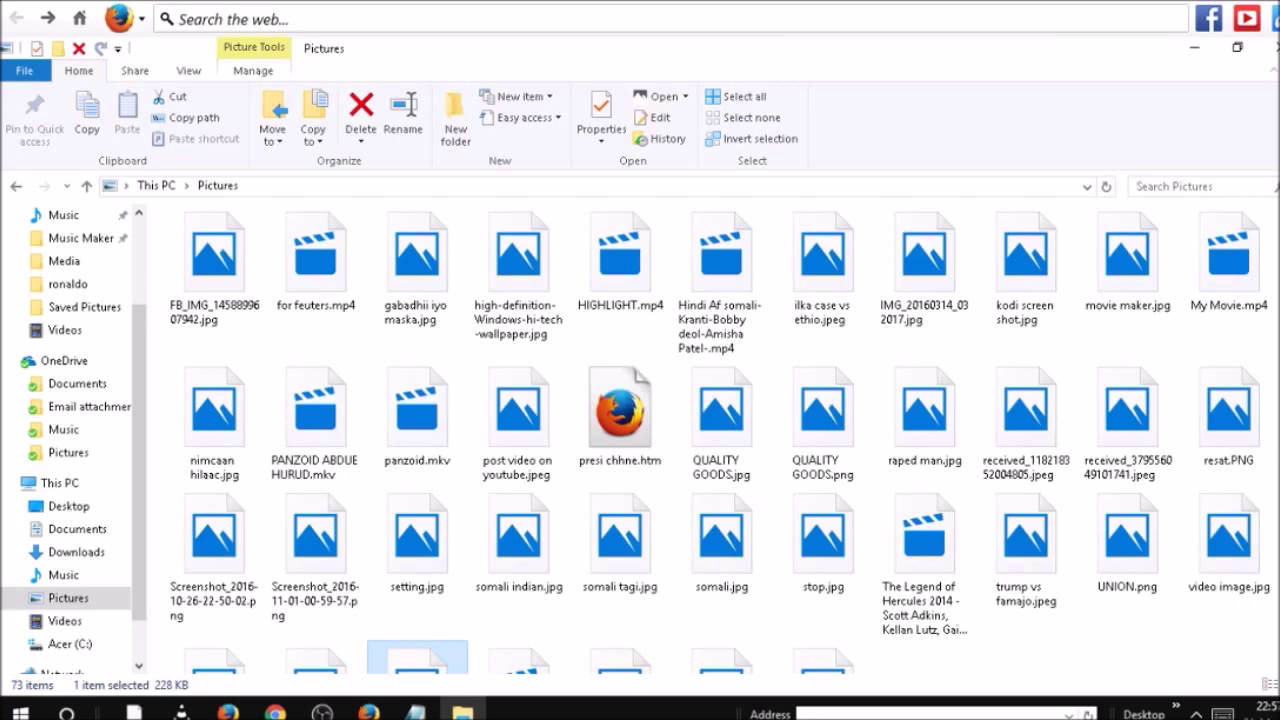
scroll(700, 440, up, 1)
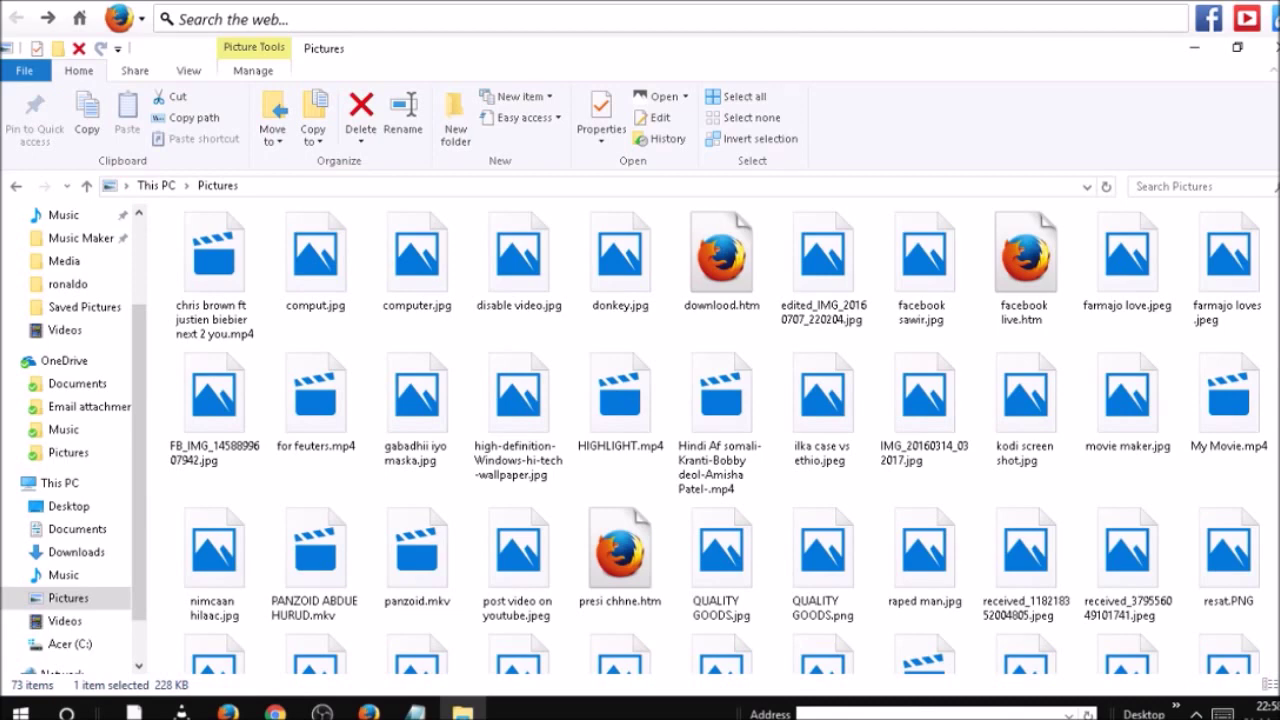
scroll(710, 430, up, 4)
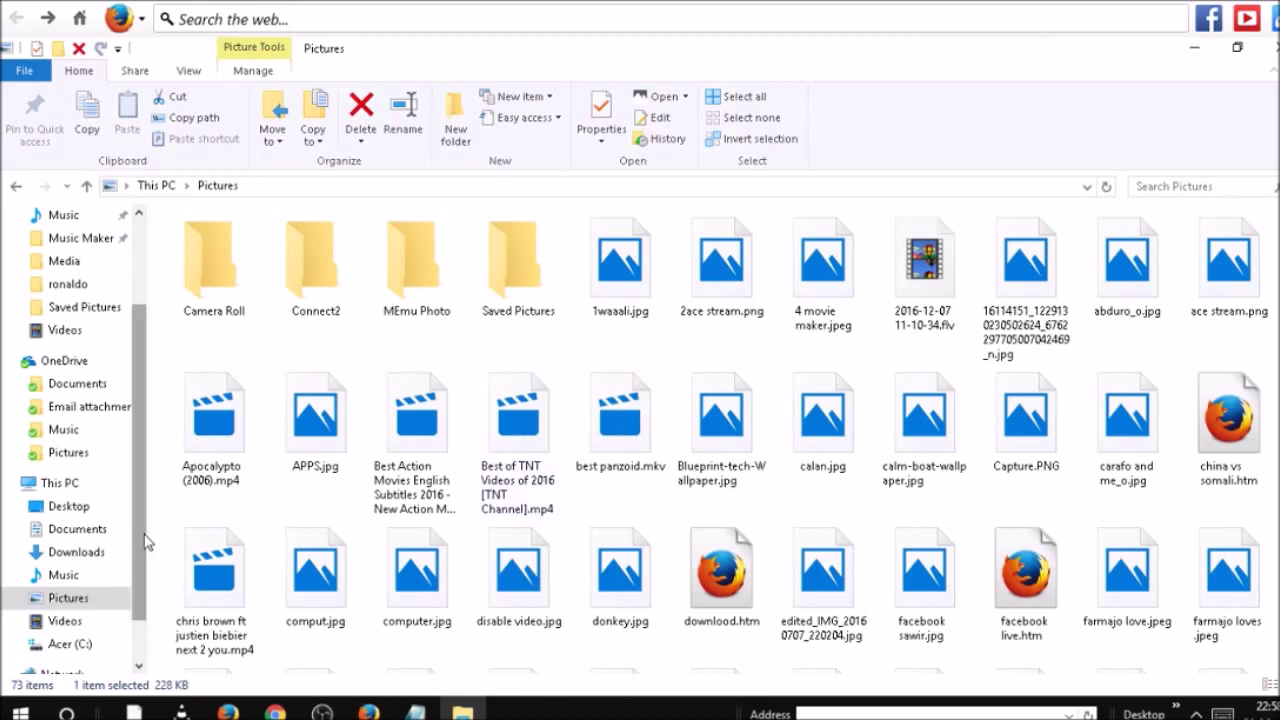
Step: Search the Downloads folder again for the downloaded design, checking the list down to the last files
click(107, 551)
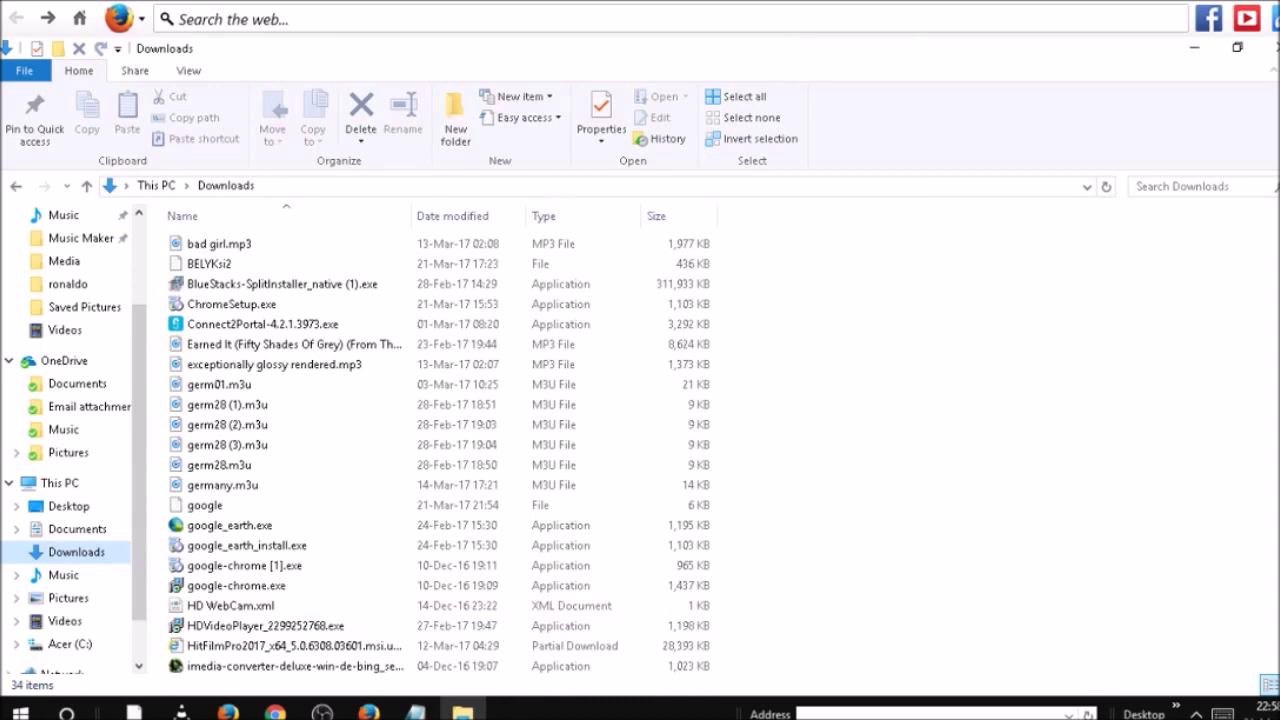
scroll(440, 450, down, 2)
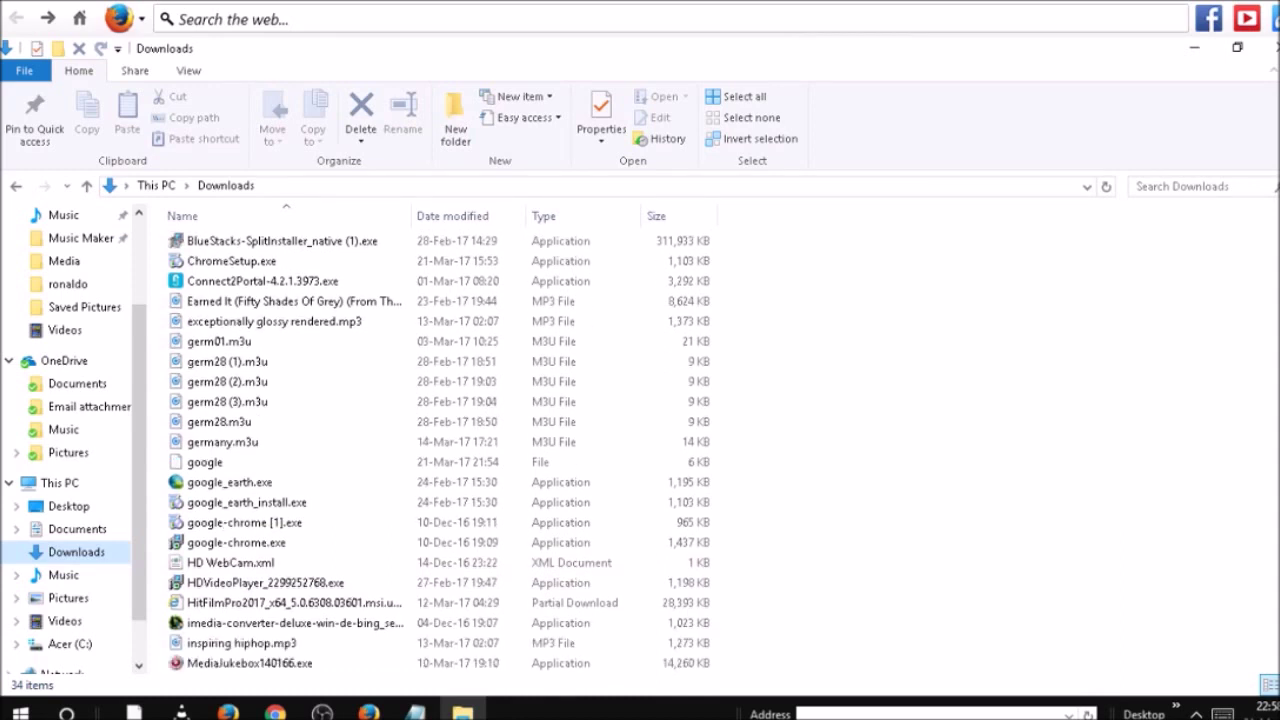
scroll(430, 450, down, 1)
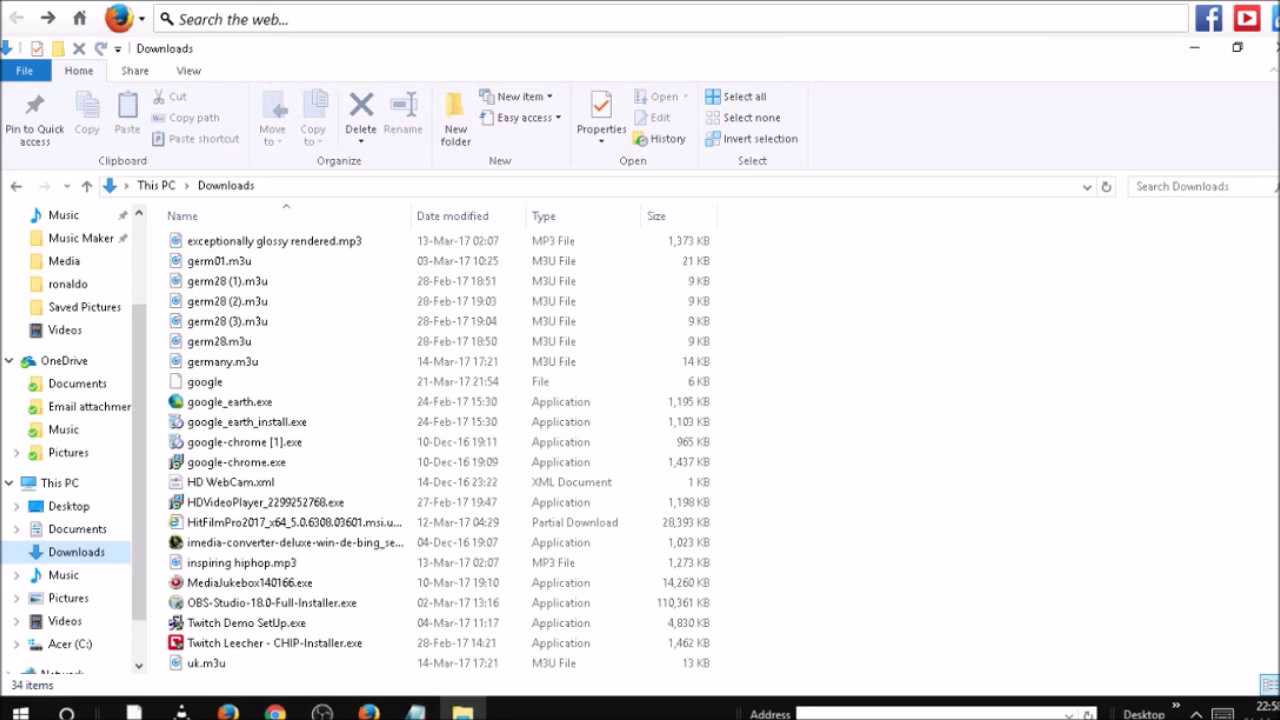
scroll(316, 606, down, 2)
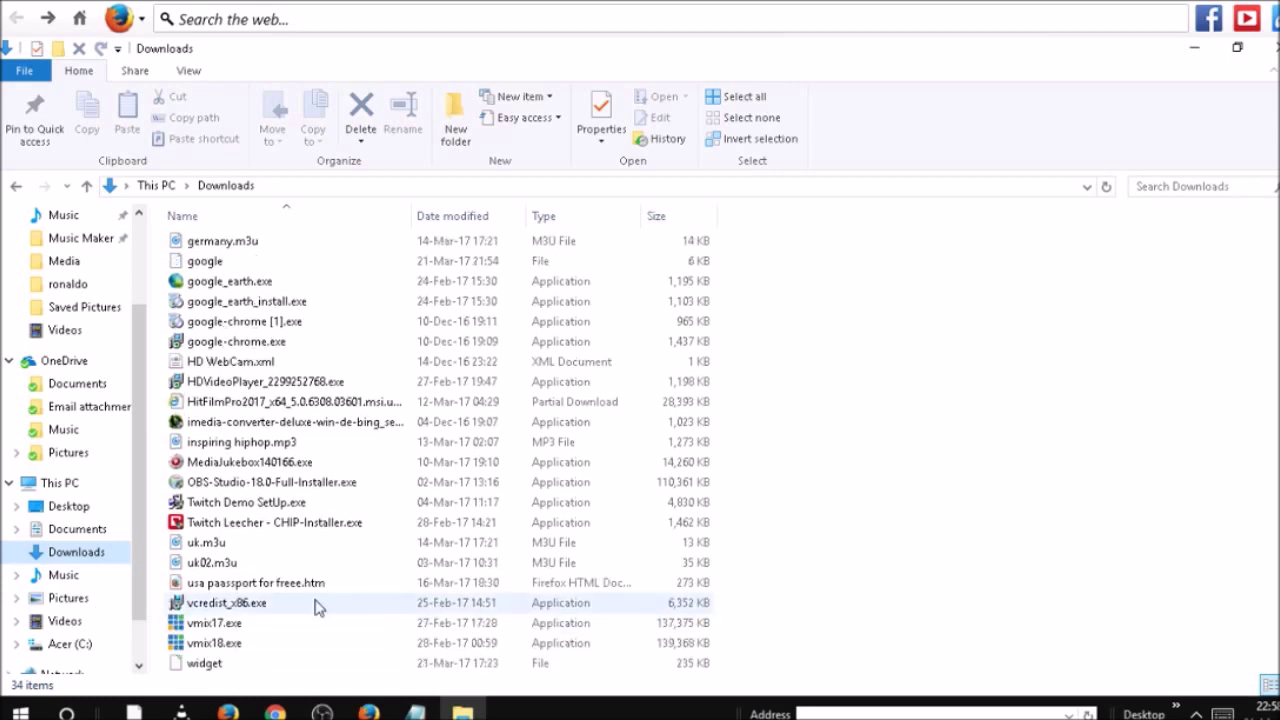
Step: Check the Pictures folder, its Saved Pictures subfolder, and the Acer (C:) drive for the downloaded design
click(92, 598)
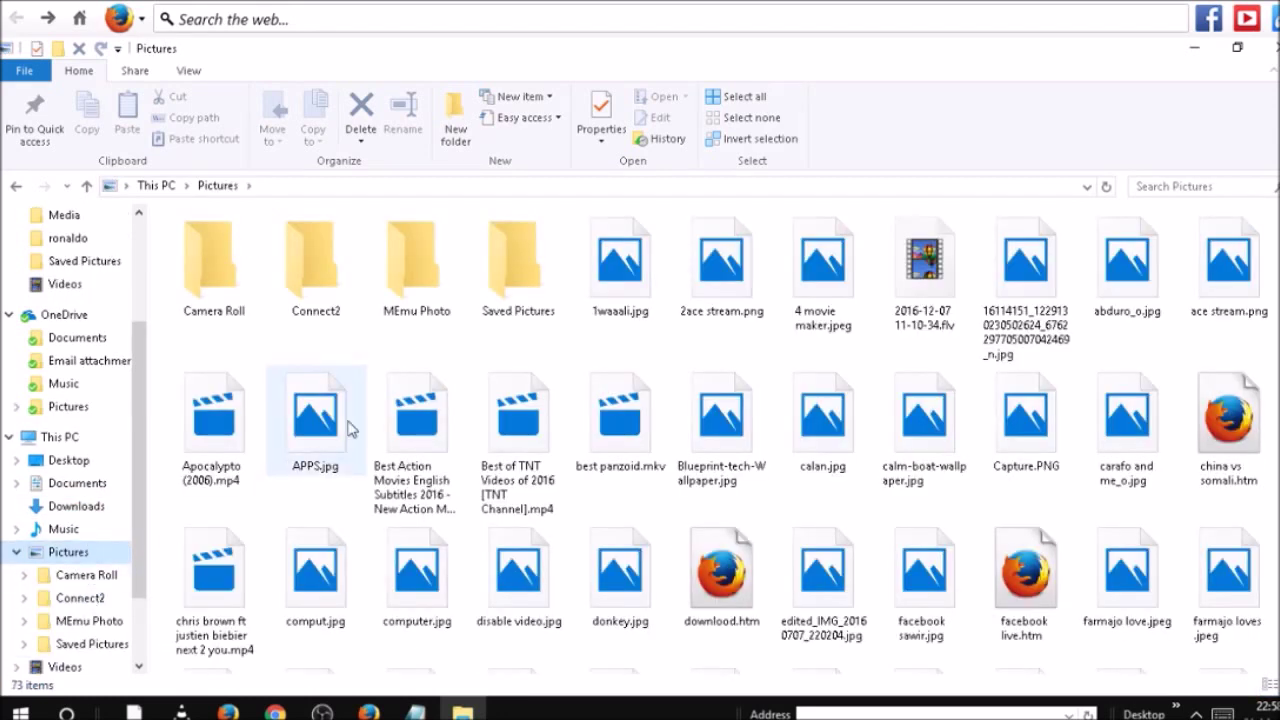
double_click(527, 288)
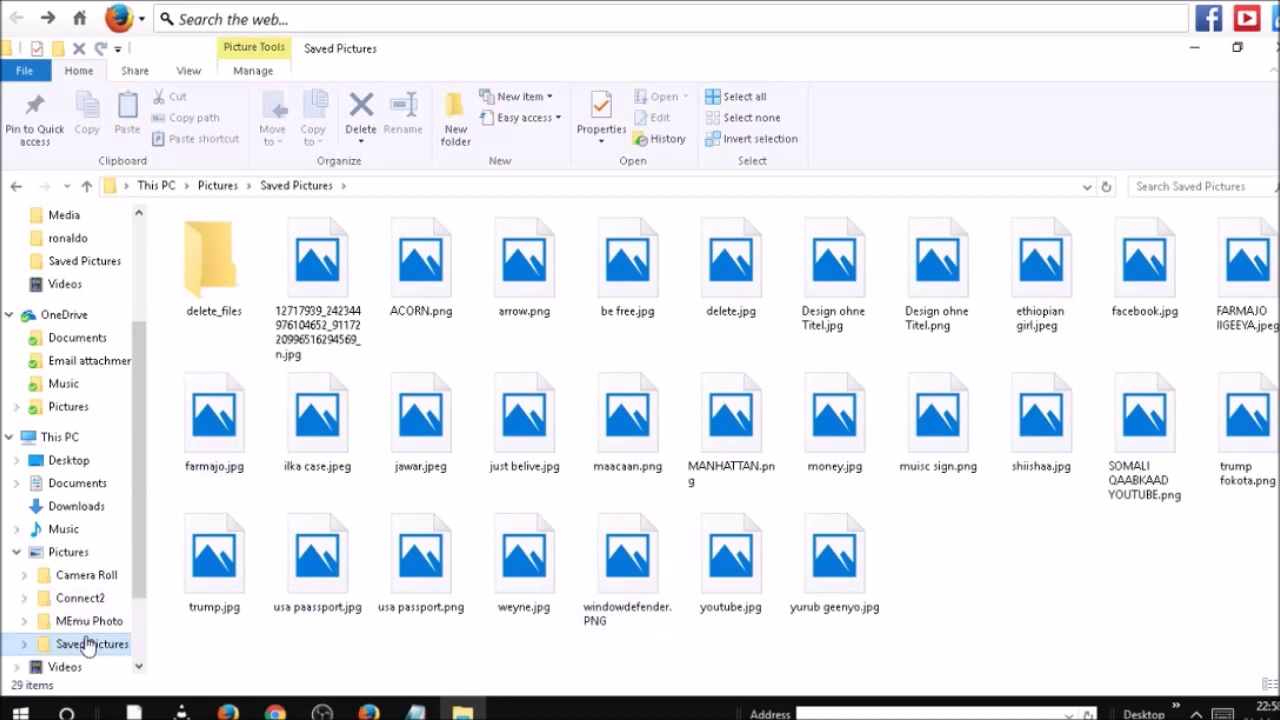
click(140, 667)
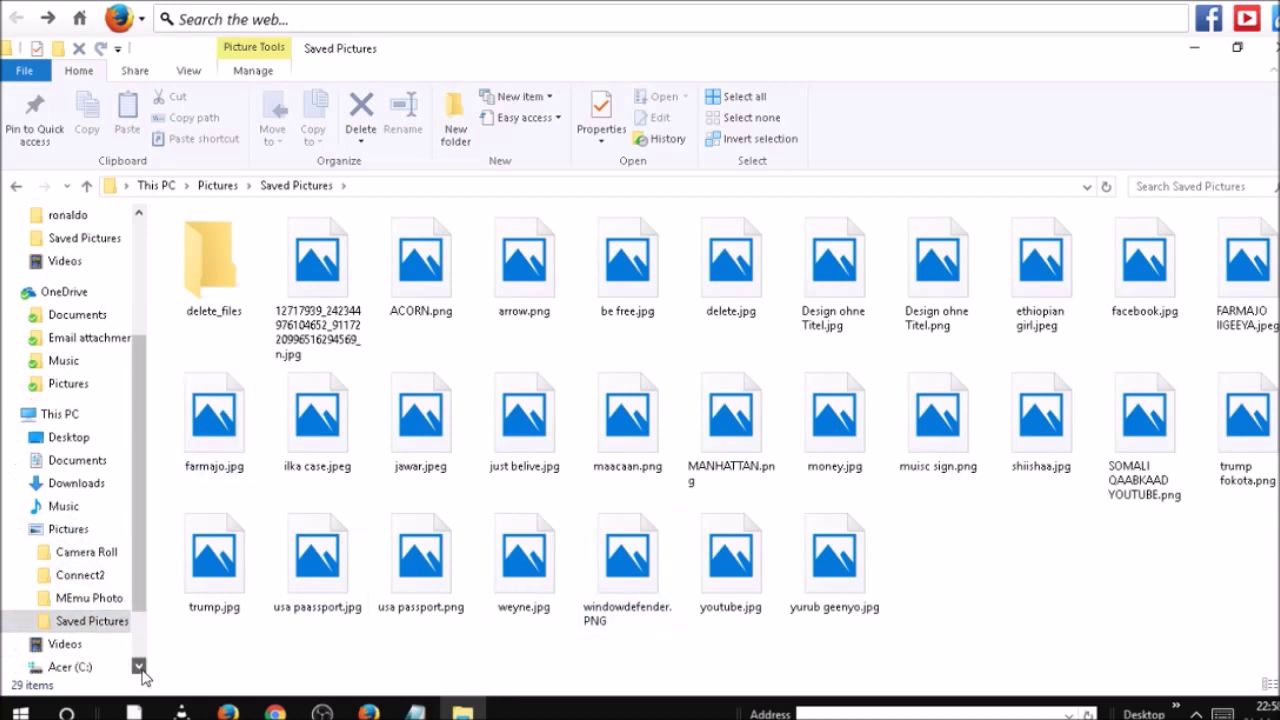
click(140, 667)
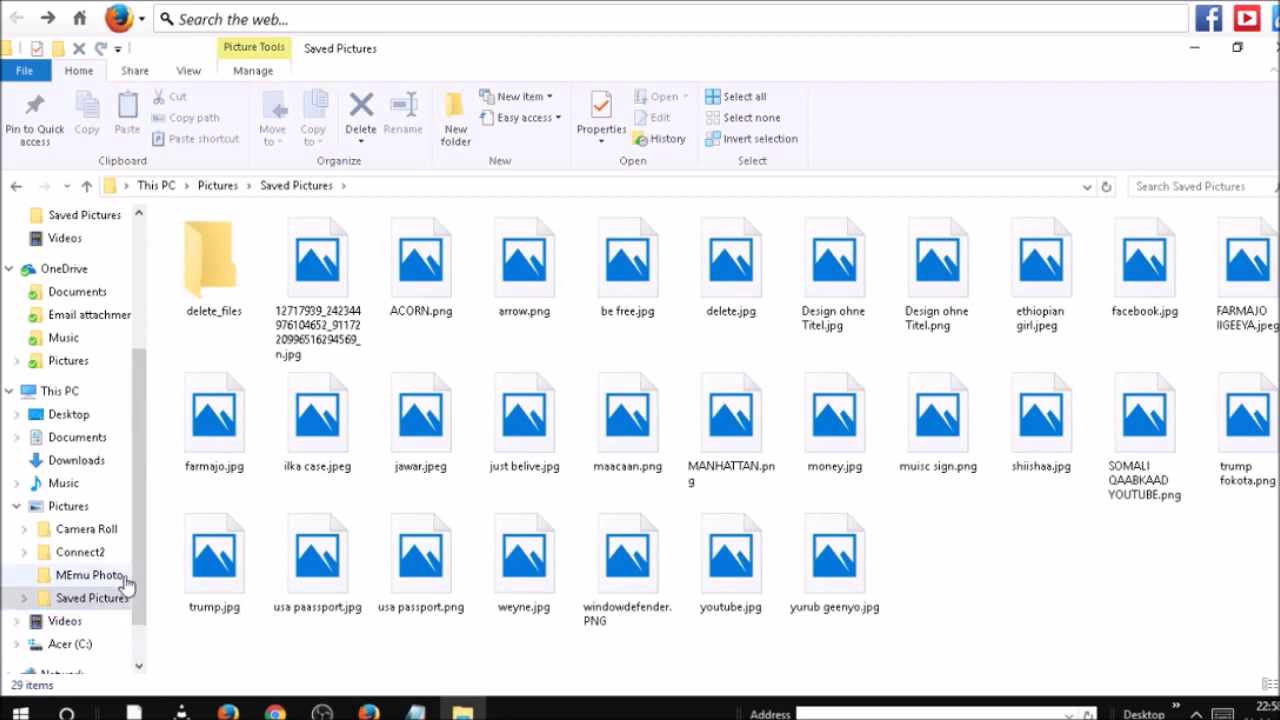
click(93, 648)
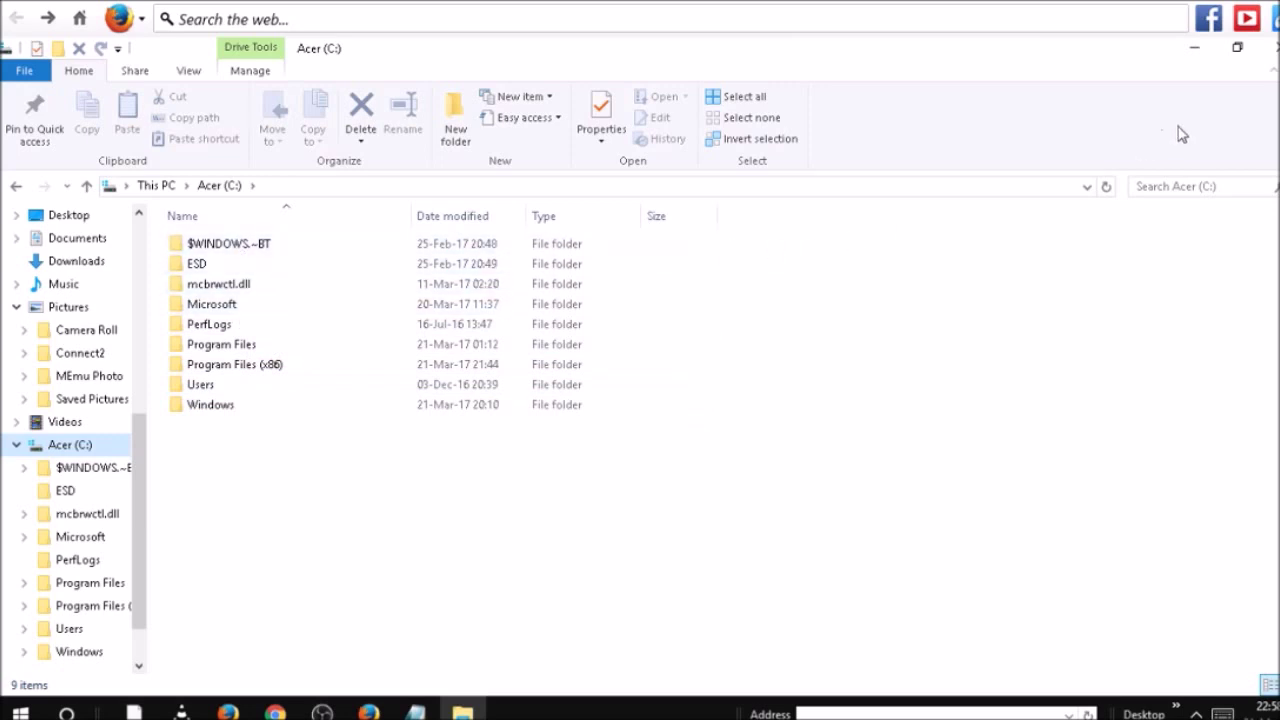
Step: Return to the Canva design, dismiss the download message, and download the design again as a PNG
click(1194, 48)
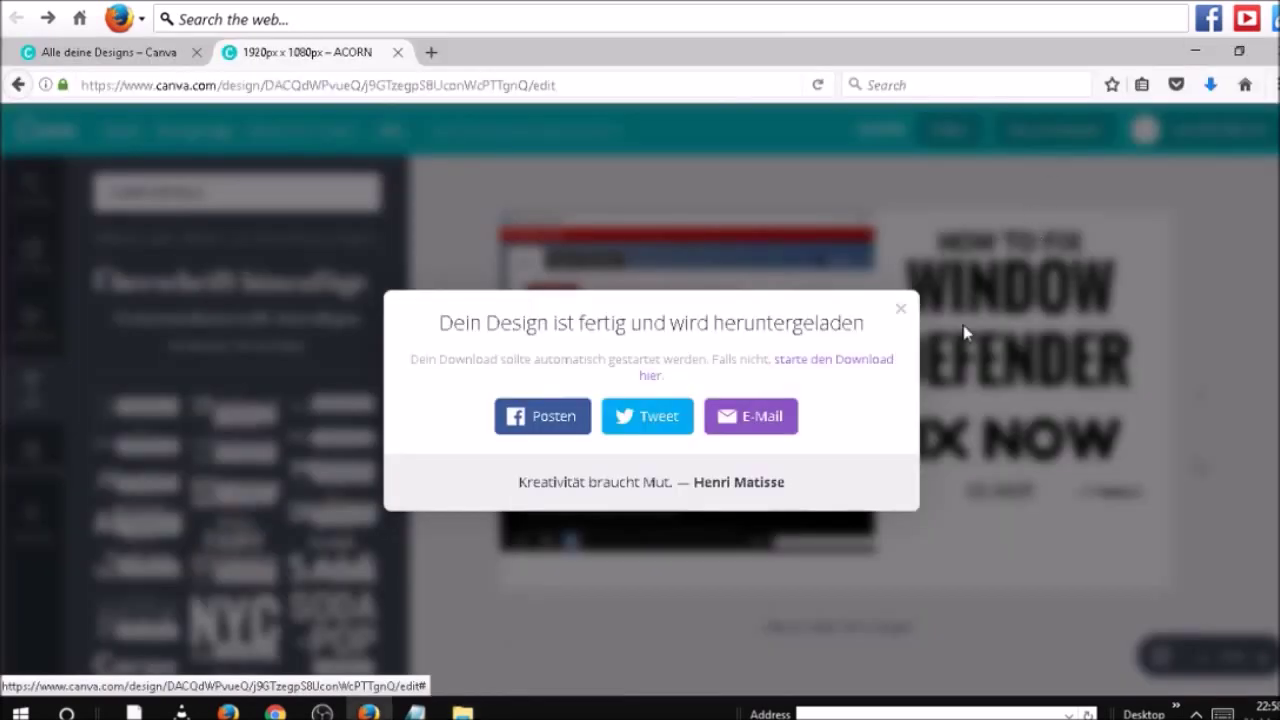
click(903, 308)
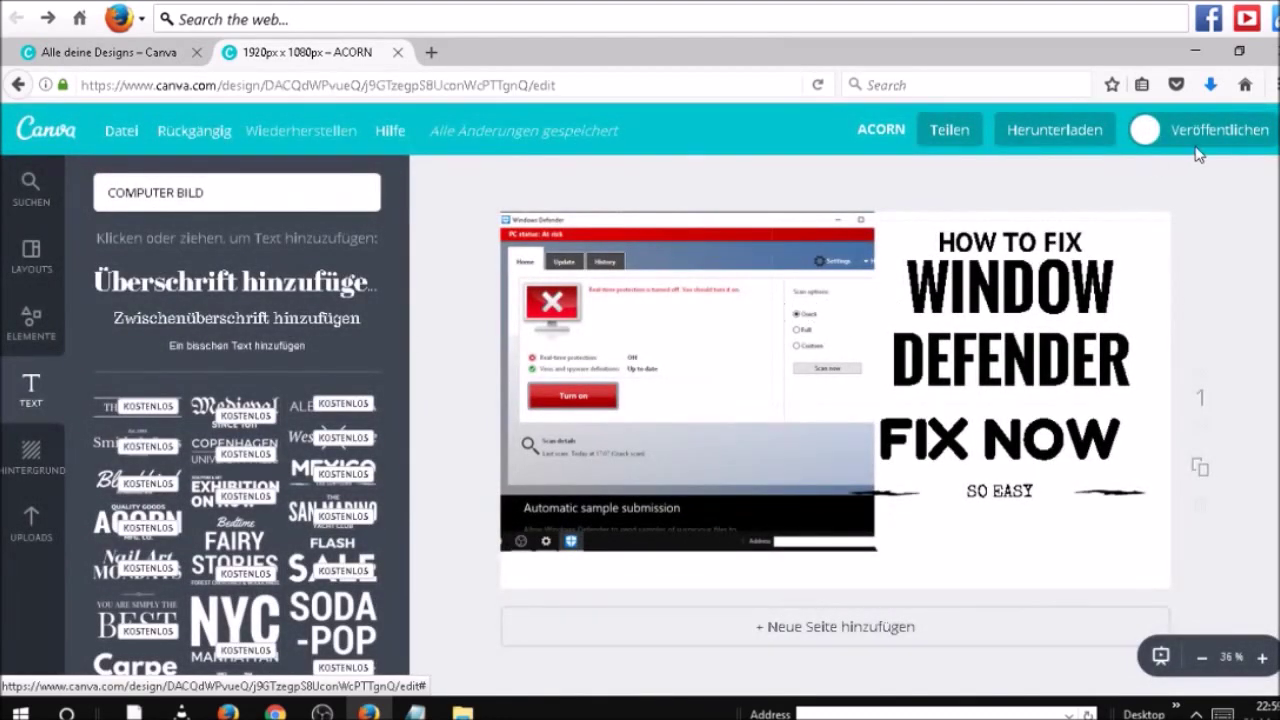
click(1066, 140)
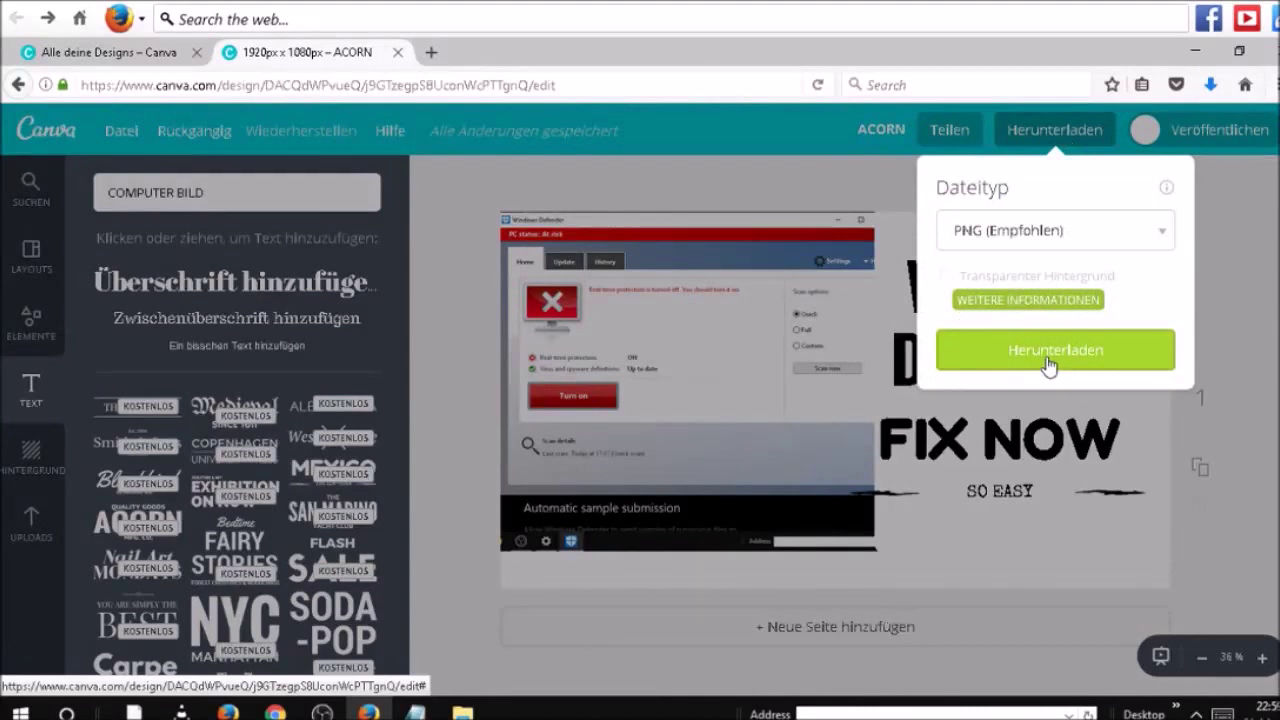
click(1048, 355)
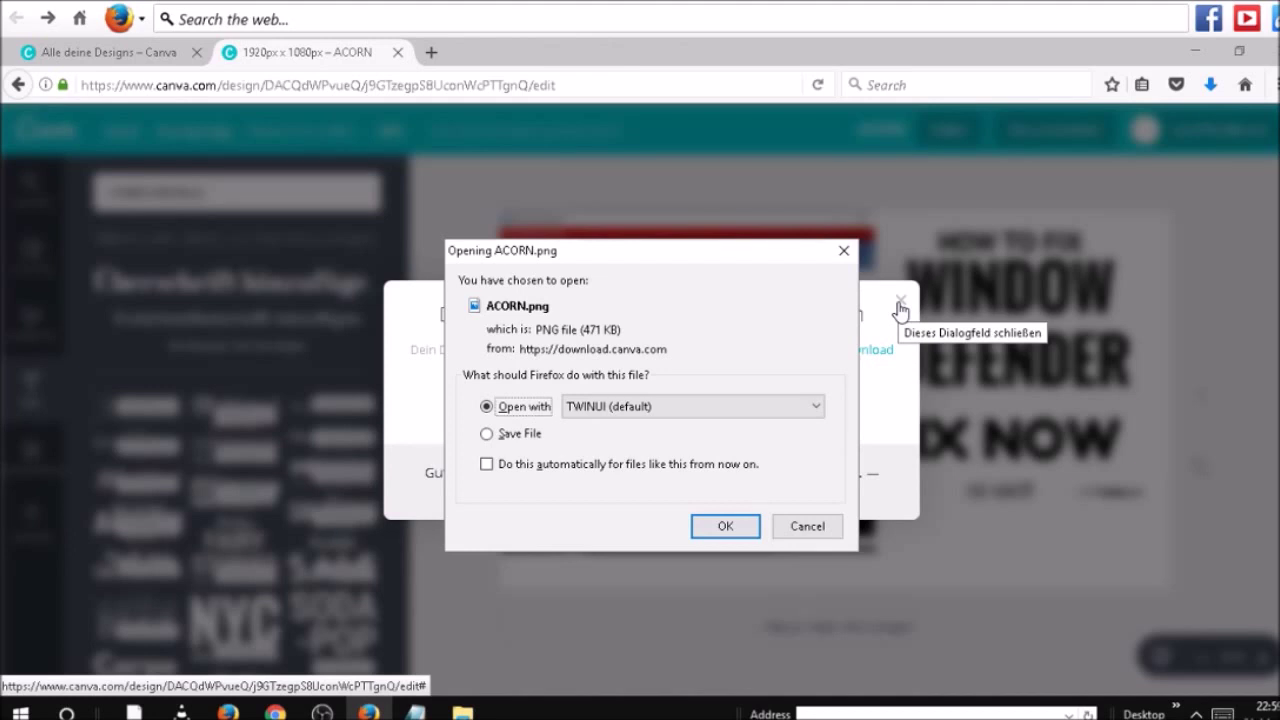
click(820, 408)
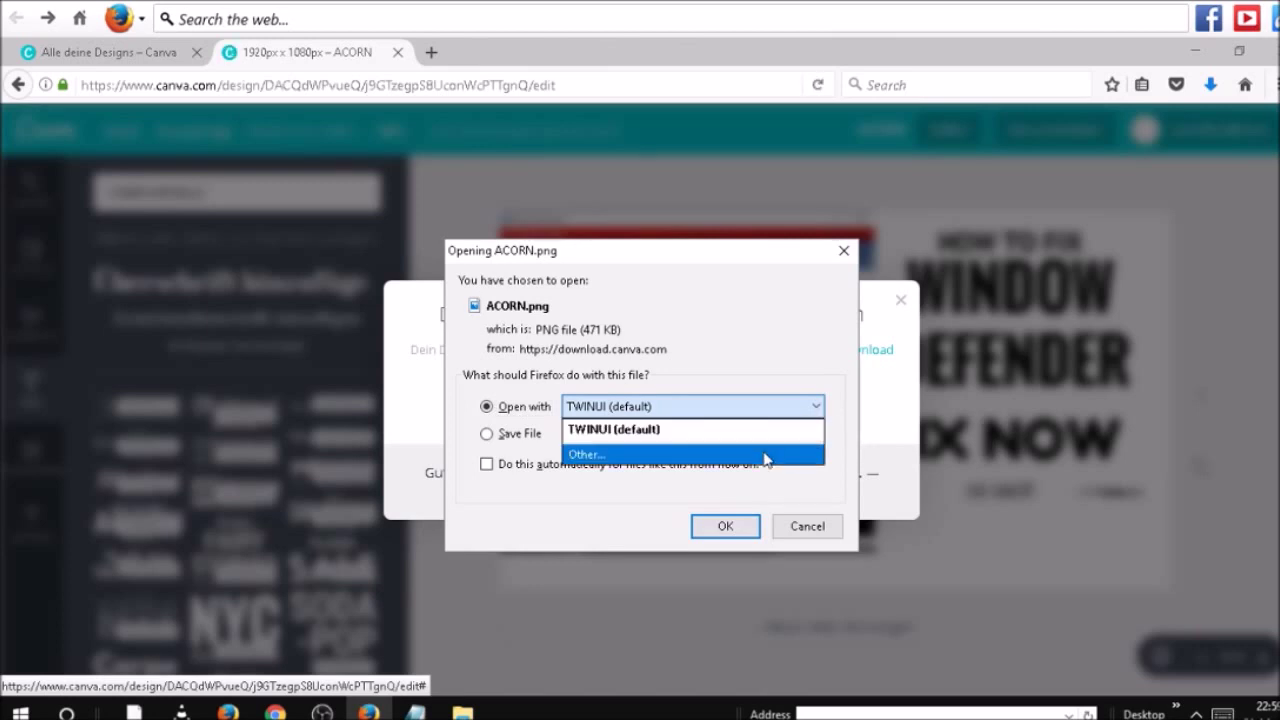
click(770, 455)
click(826, 414)
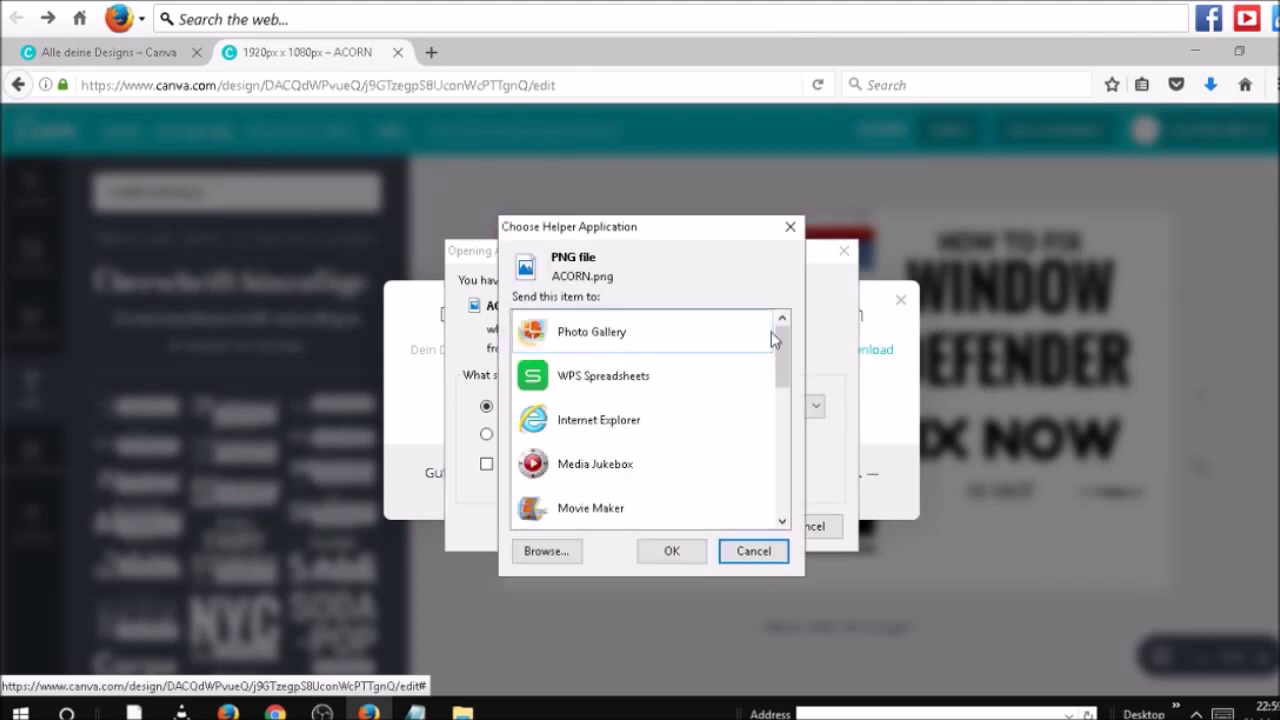
click(790, 226)
Step: Choose to save ACORN.png as a file, confirm the download, and dismiss Canva's download message
click(488, 434)
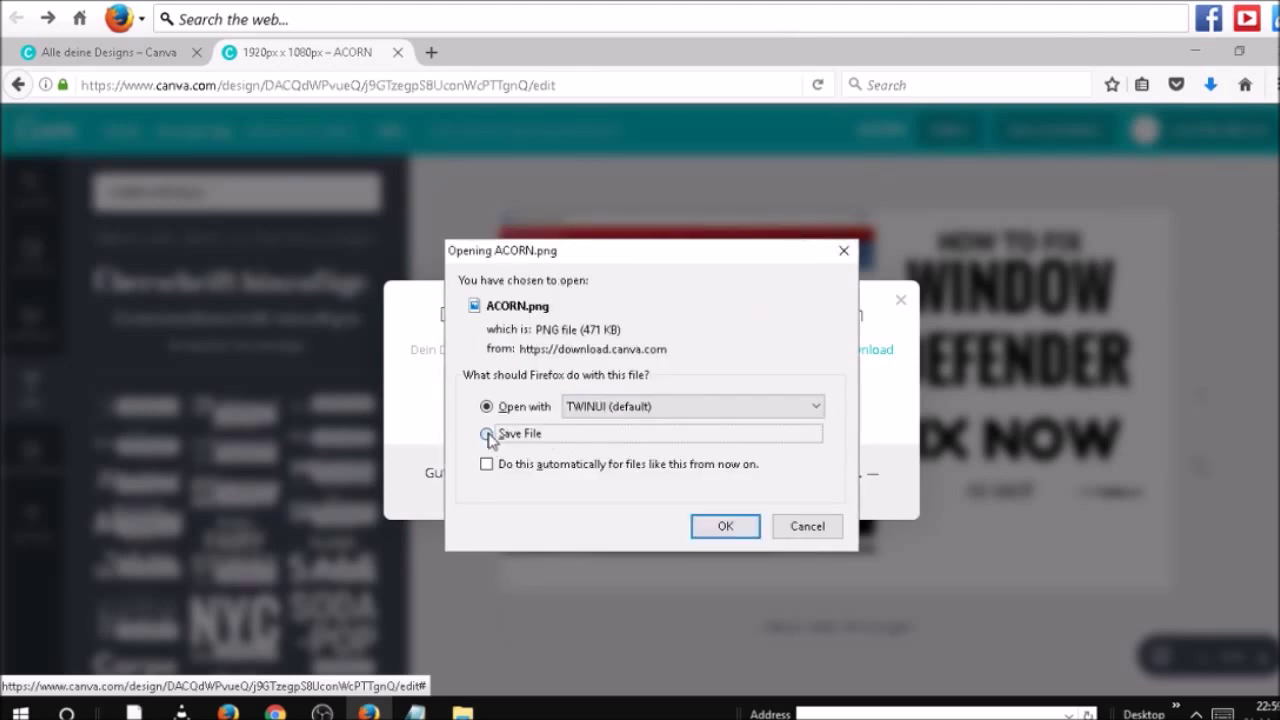
click(725, 530)
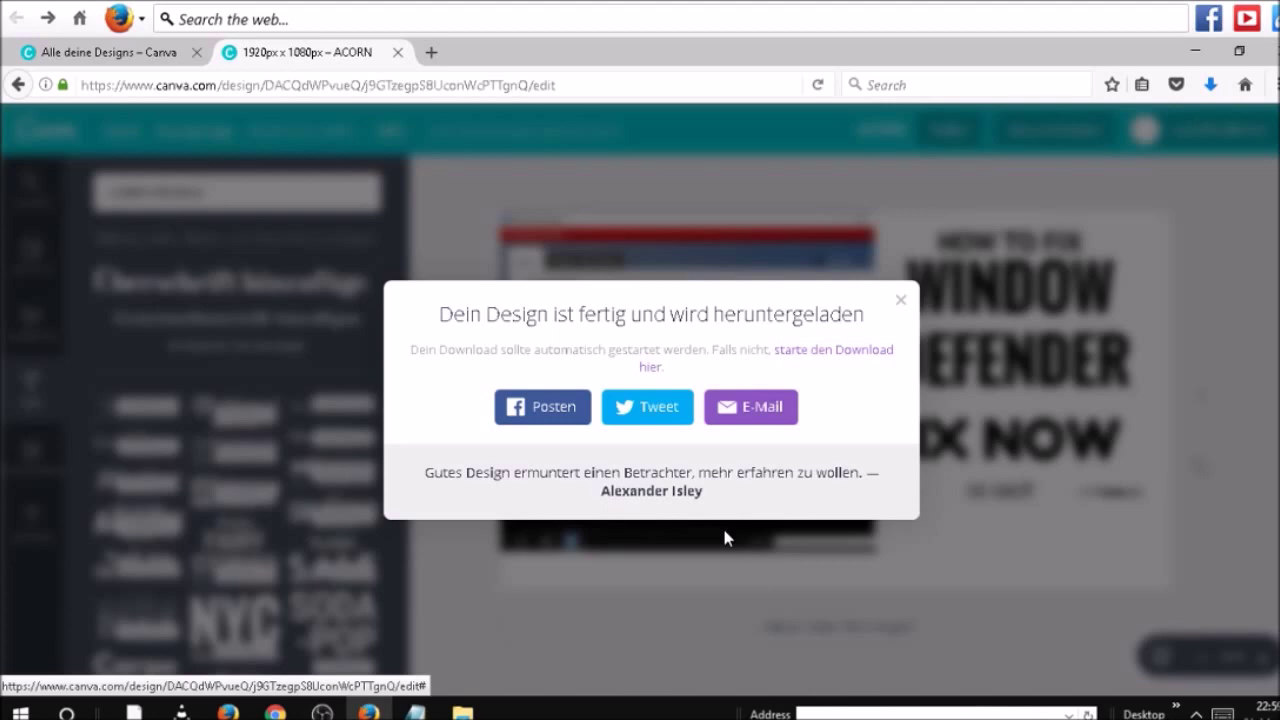
click(900, 305)
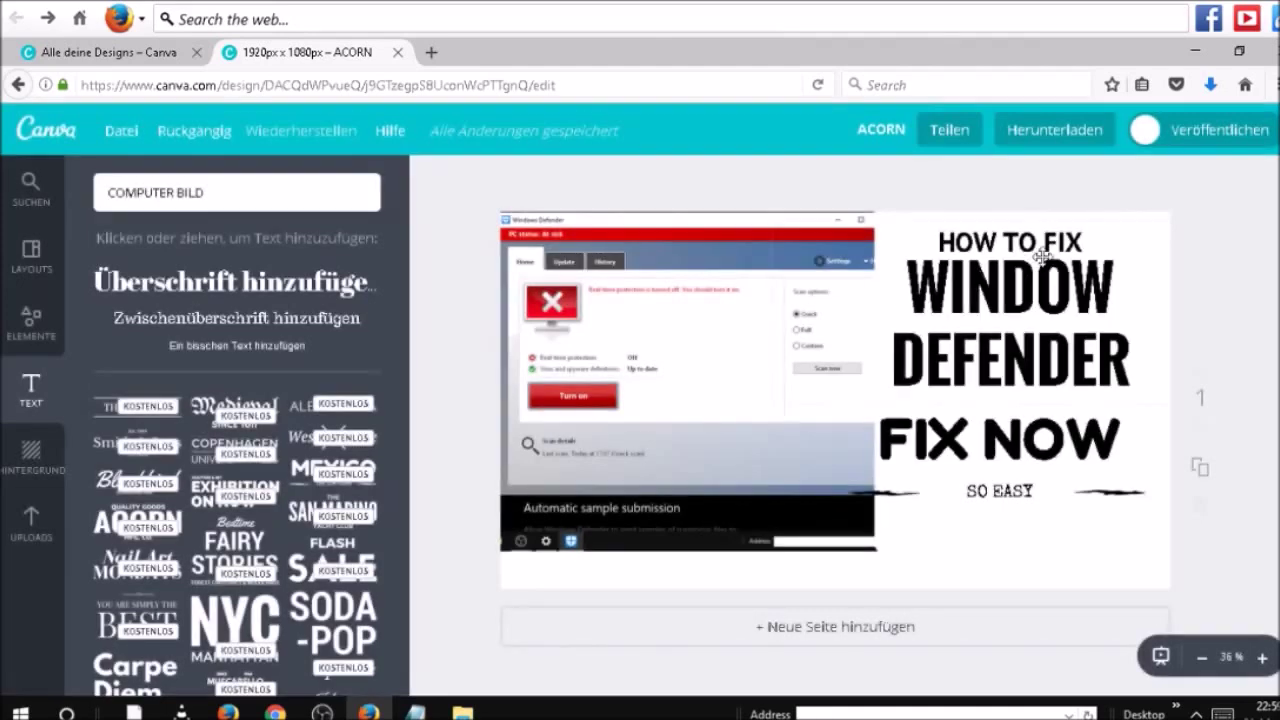
Step: View the newly downloaded ACORN.png from the browser's downloads list, close the viewer, and show the list again
click(1217, 87)
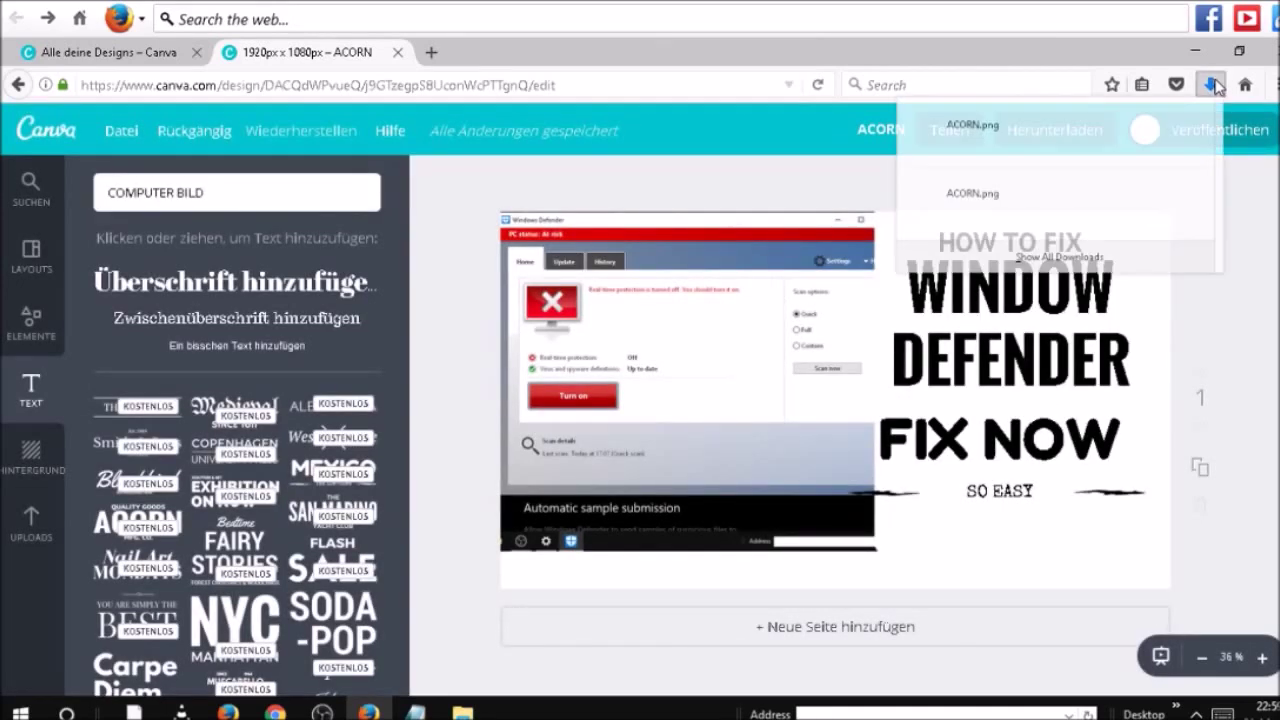
click(1092, 150)
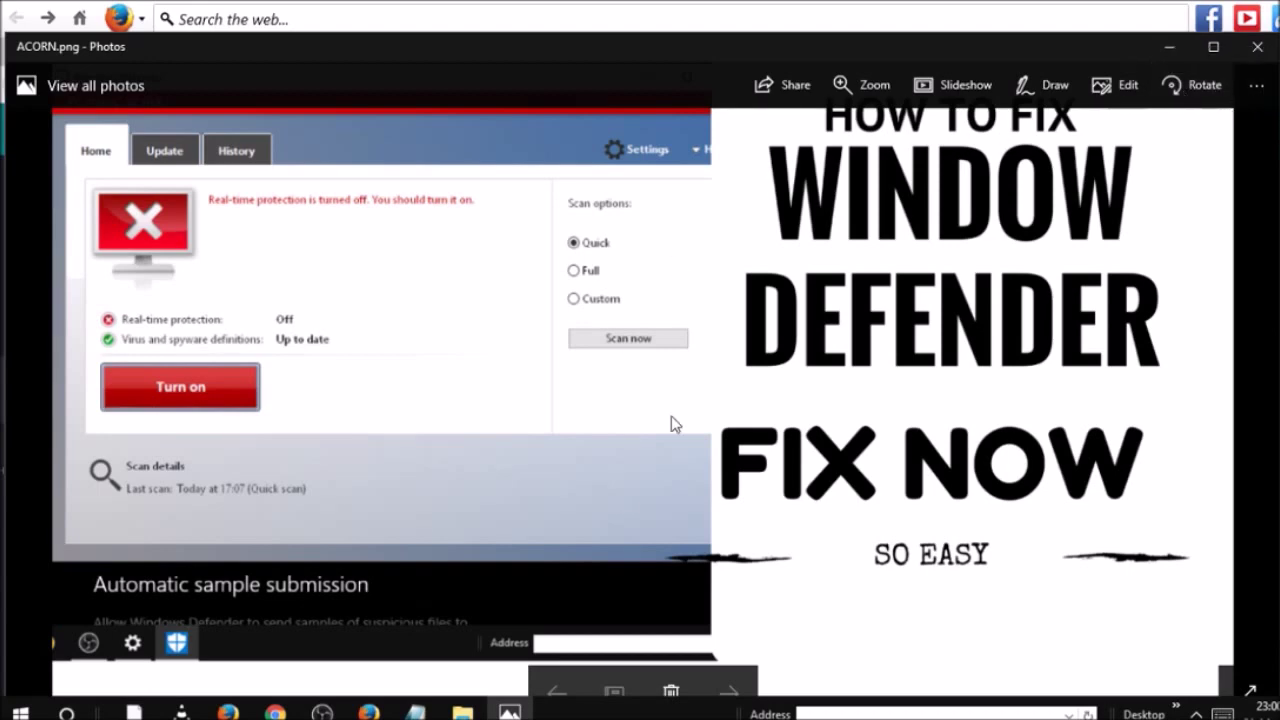
click(1257, 46)
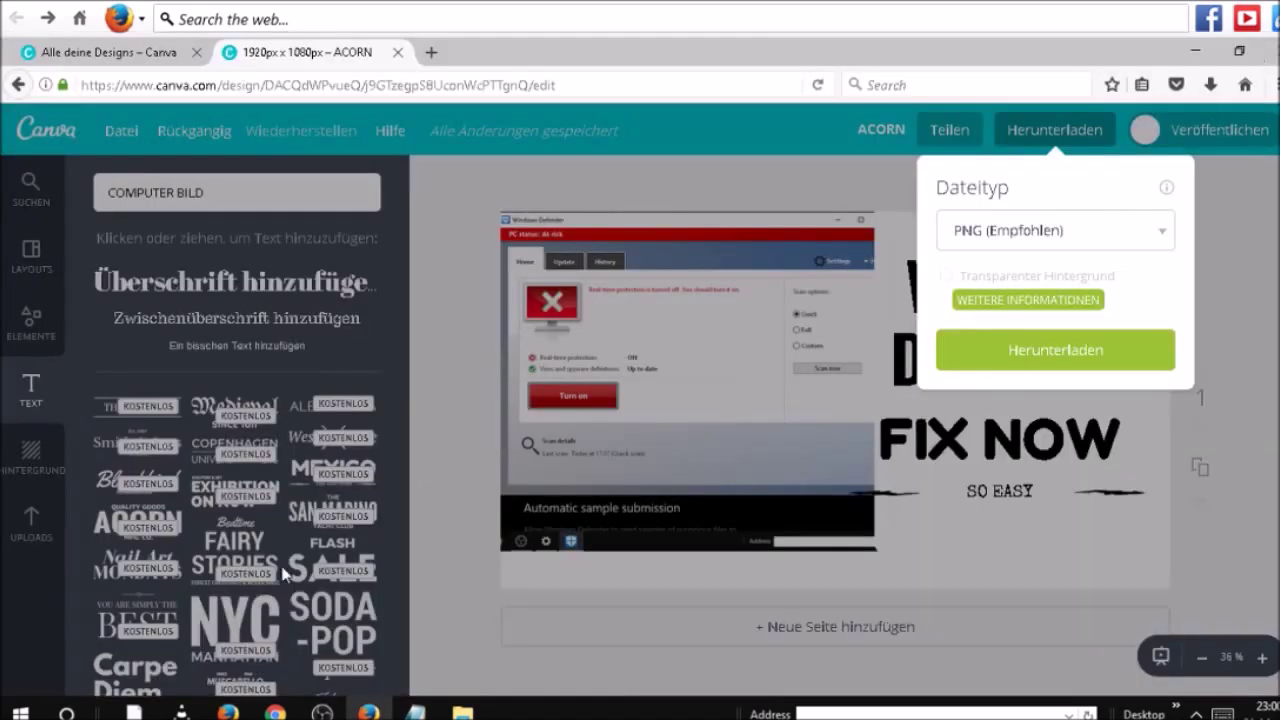
click(1206, 86)
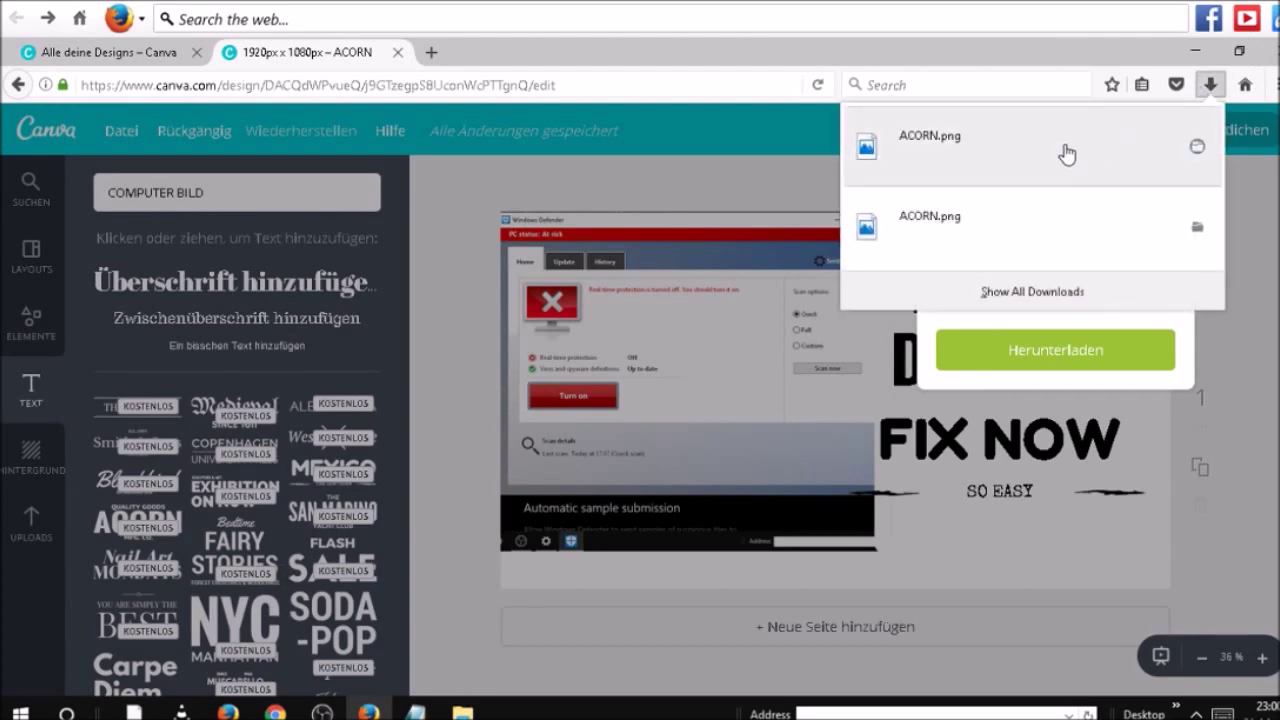
Step: Switch to File Explorer and view ACORN.png from the Saved Pictures folder, closing the viewer after checking it
click(1194, 51)
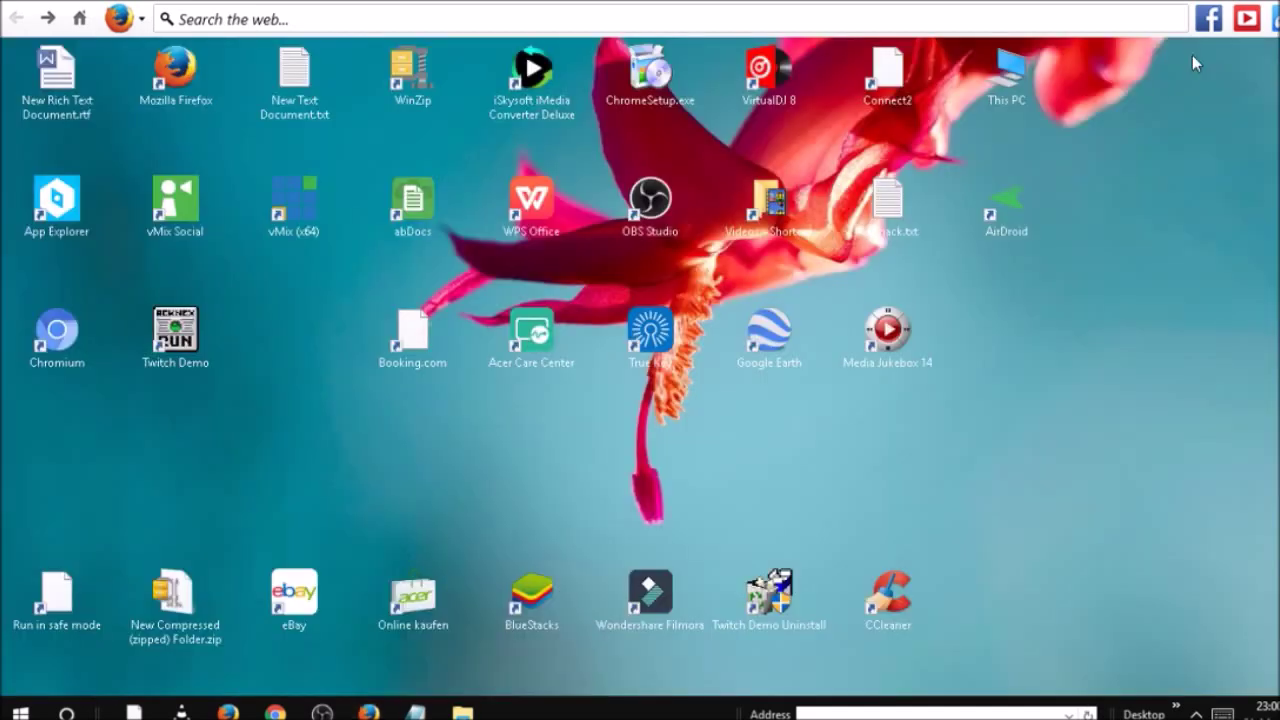
mouse_move(458, 710)
click(428, 671)
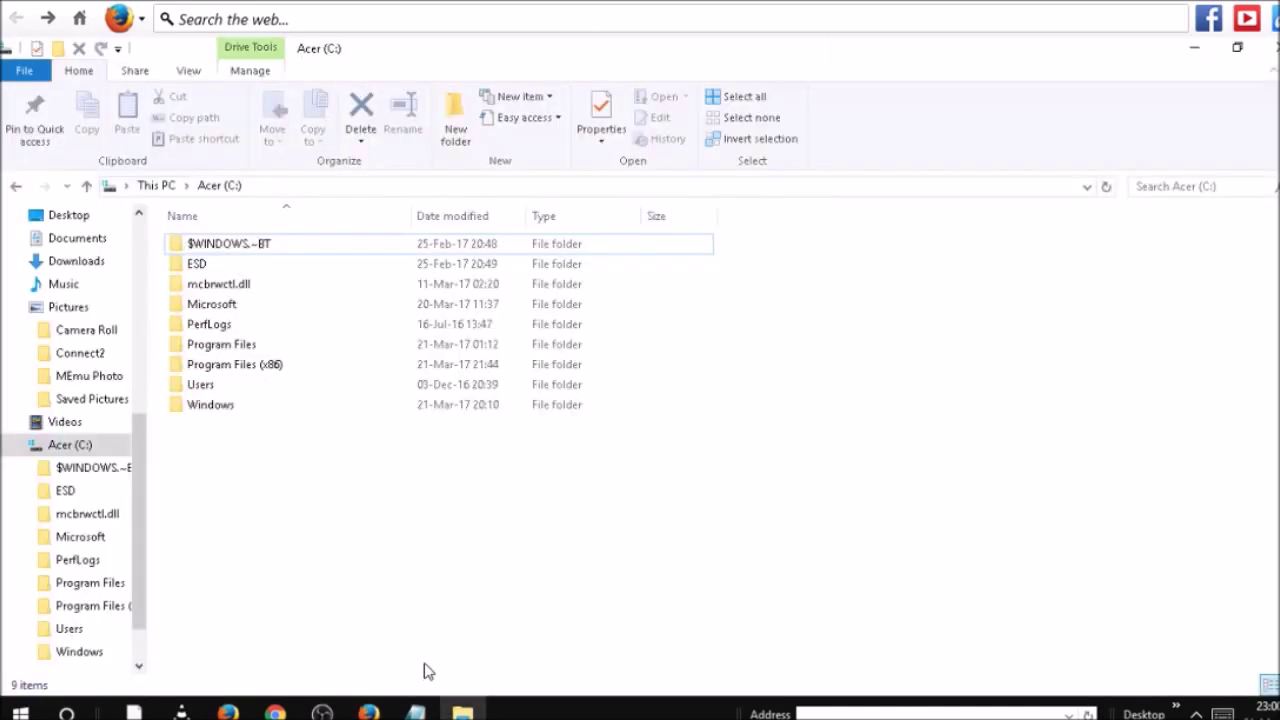
click(104, 401)
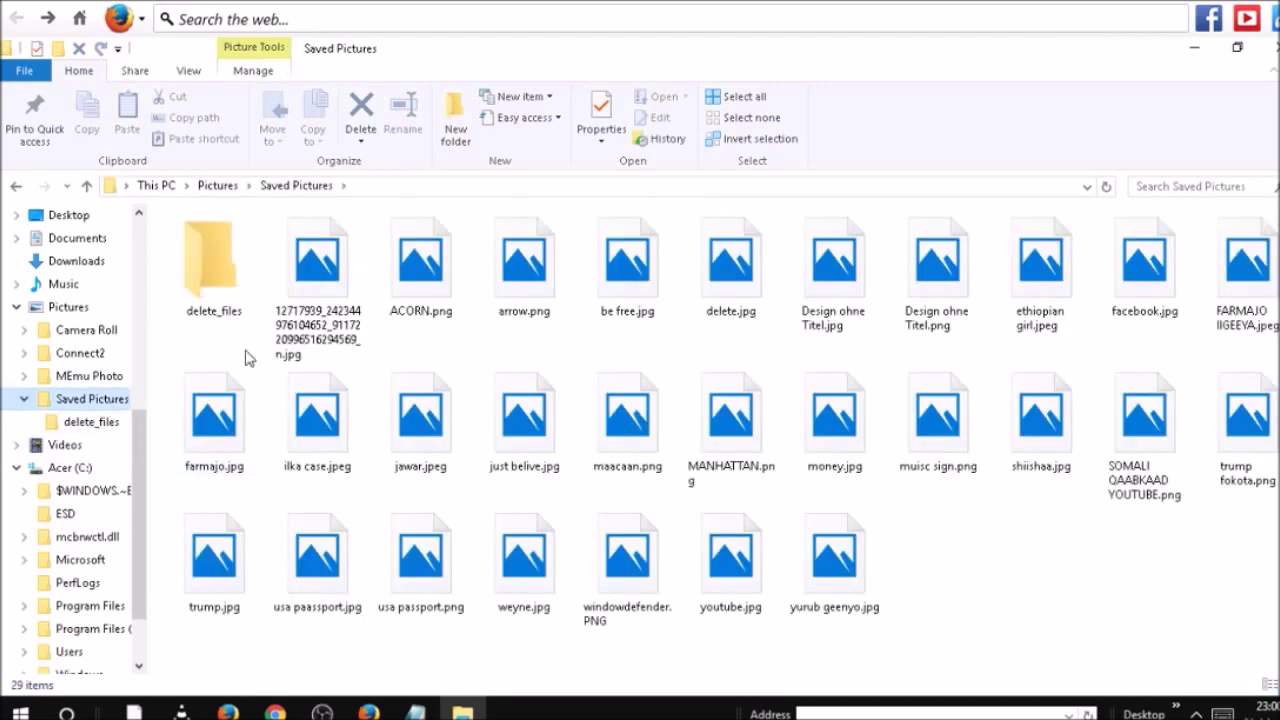
double_click(395, 280)
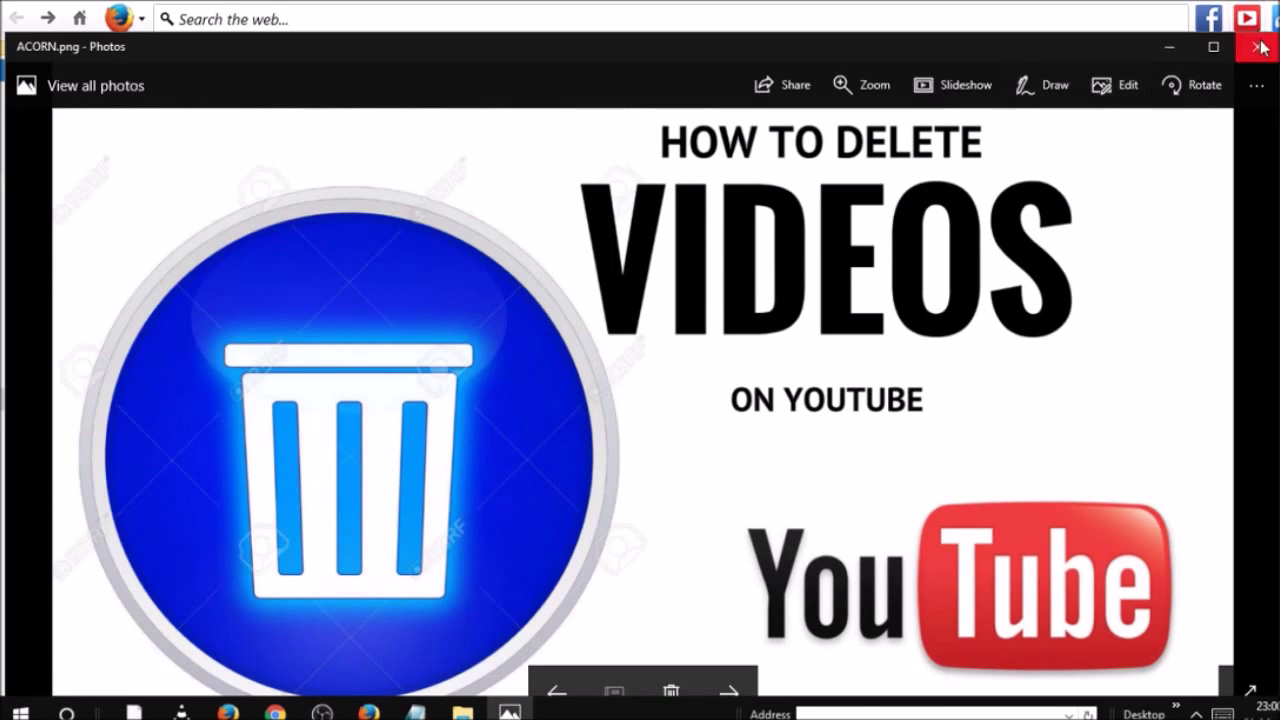
click(1258, 47)
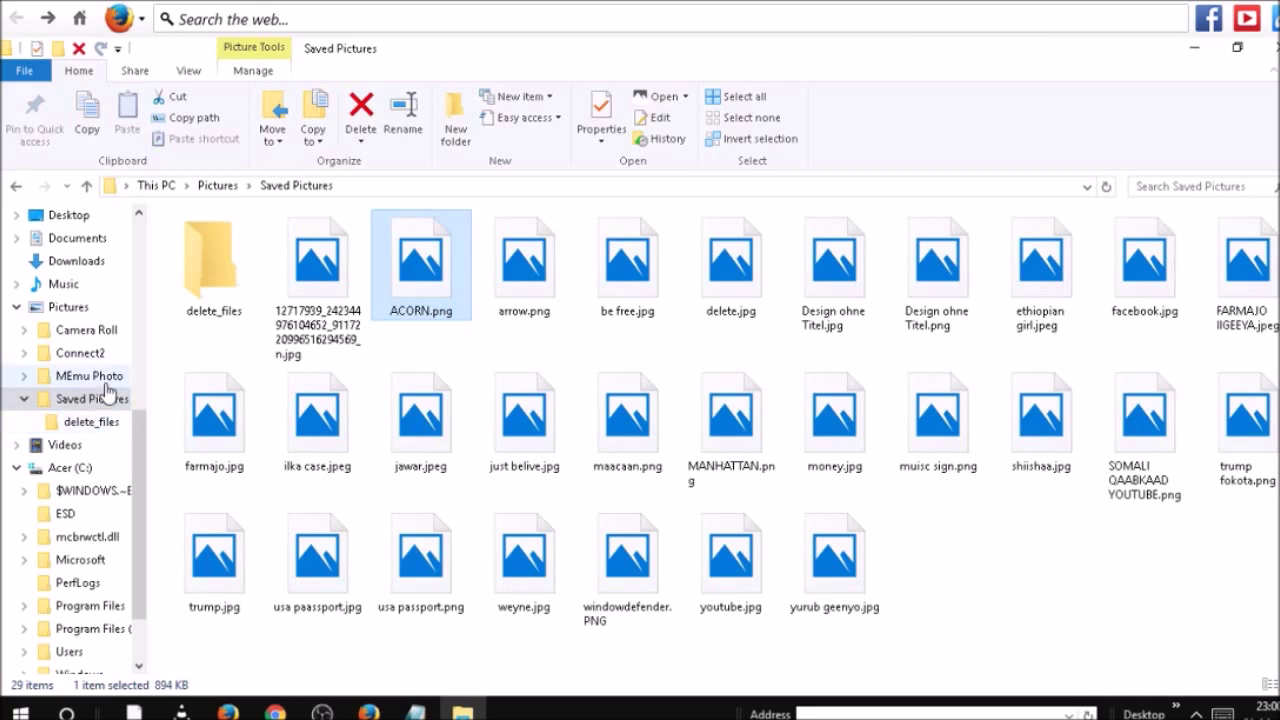
Step: Look through the whole Pictures folder for the newly saved design, returning to the start of its contents
click(95, 316)
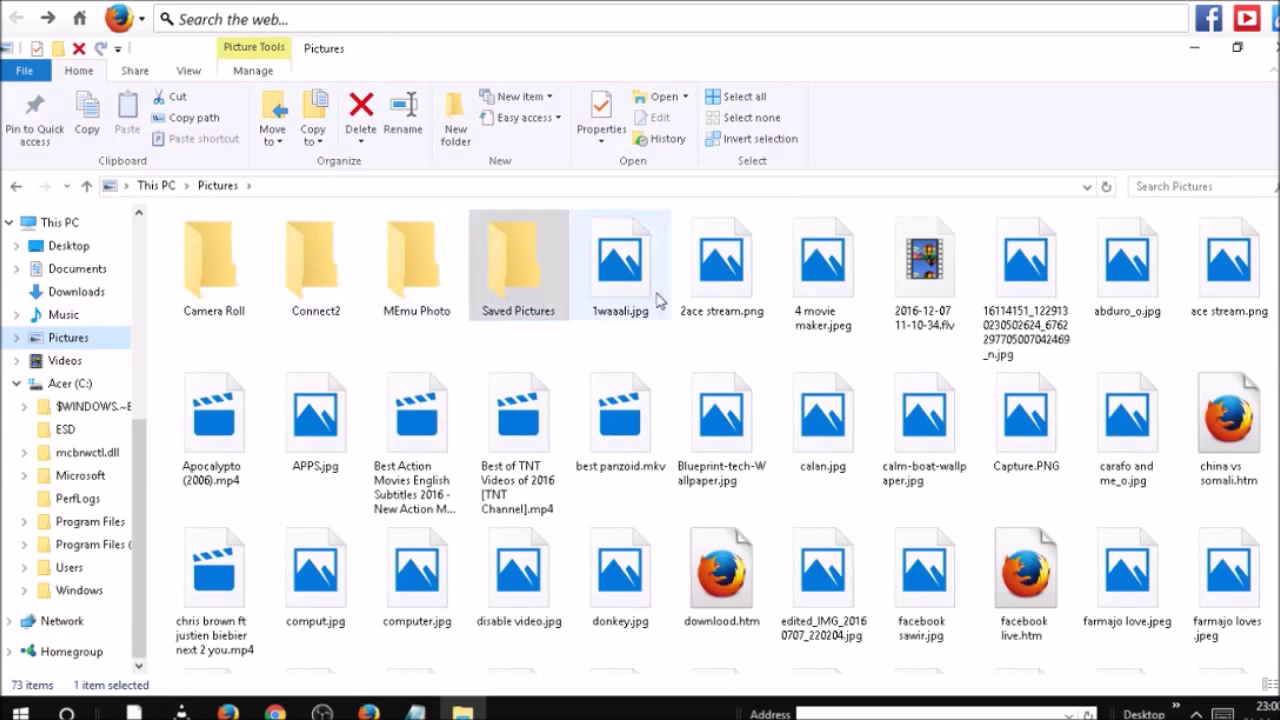
scroll(1230, 300, down, 1)
scroll(1230, 300, down, 2)
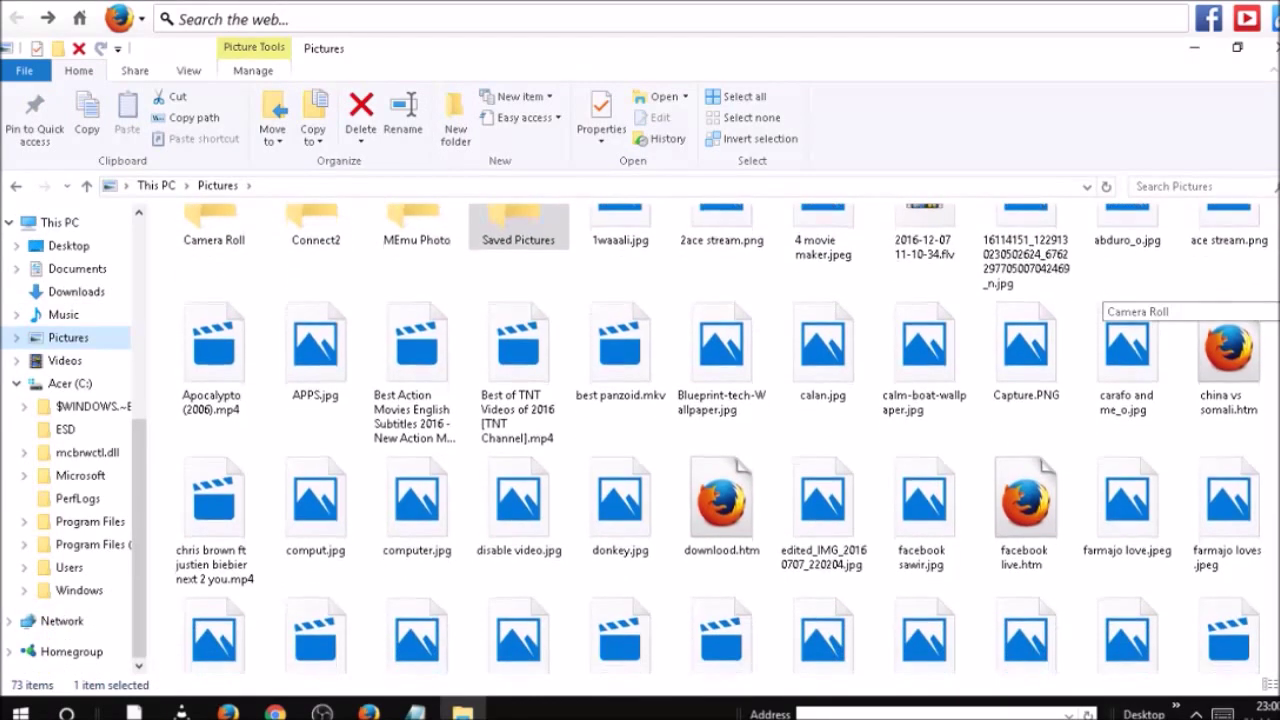
scroll(1230, 300, down, 4)
scroll(1230, 300, down, 4)
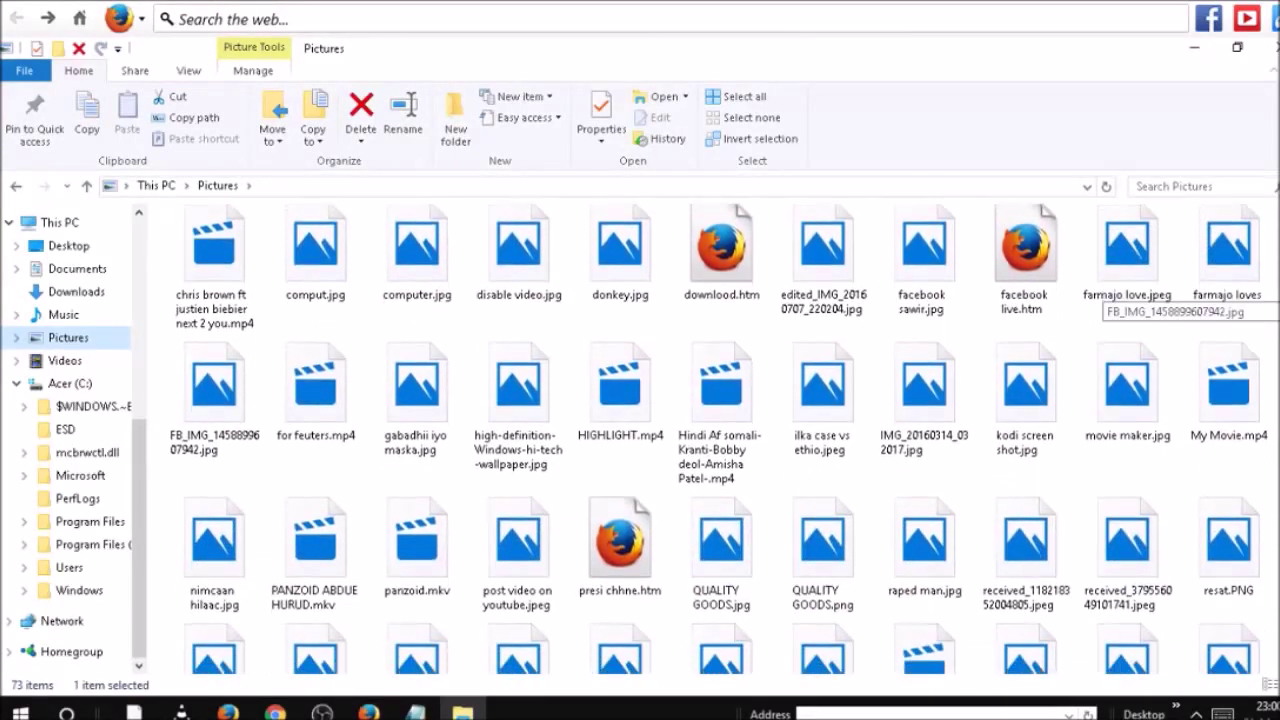
scroll(1120, 295, down, 7)
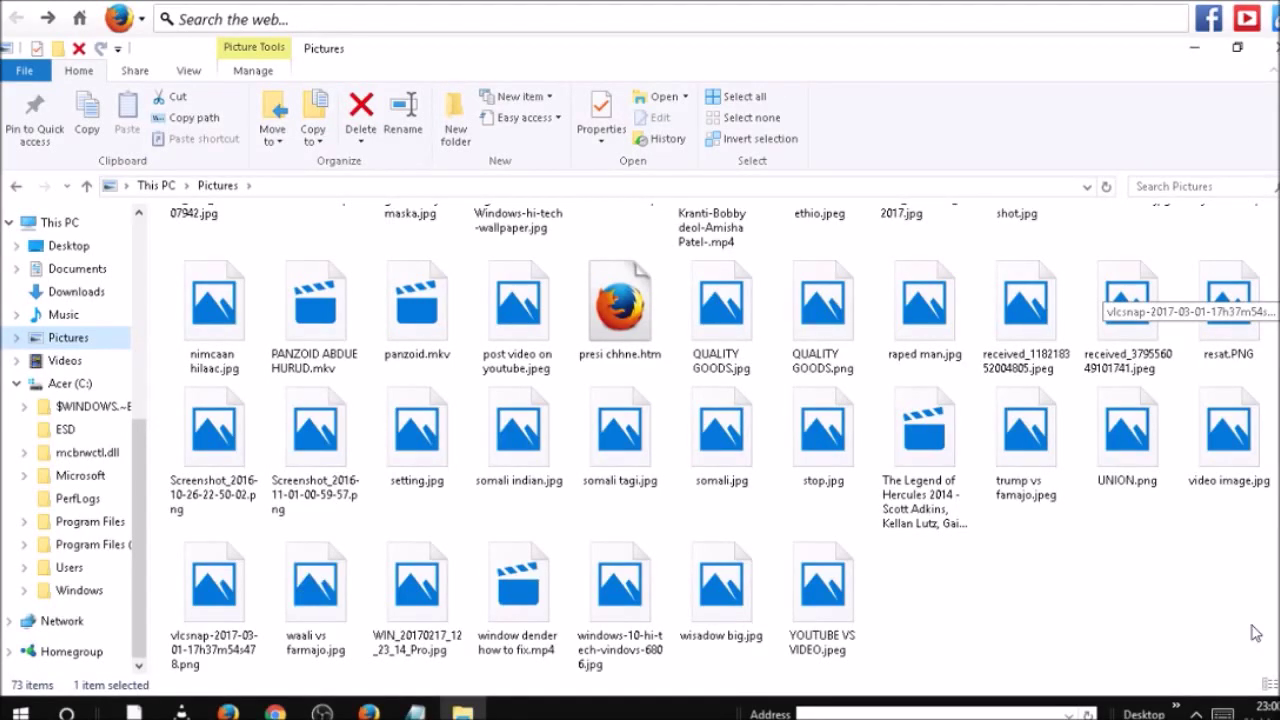
key(Home)
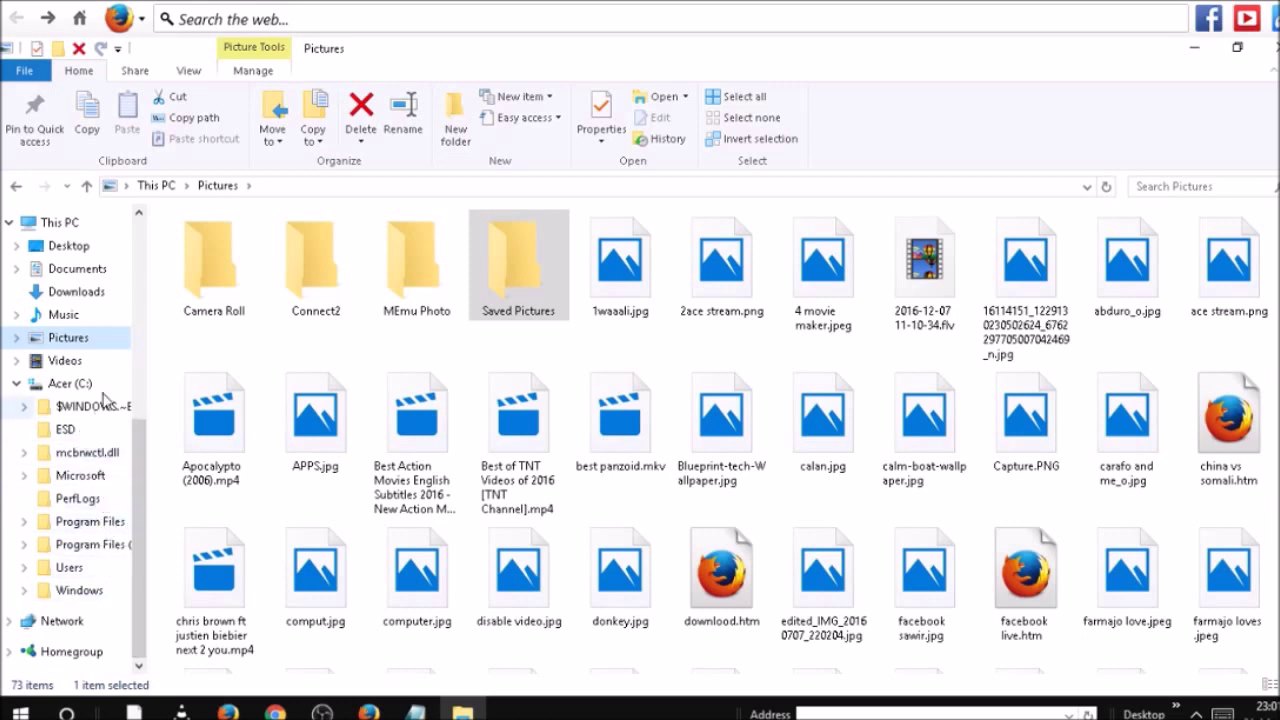
Step: Open the Downloads folder and select ACORN.png
click(100, 343)
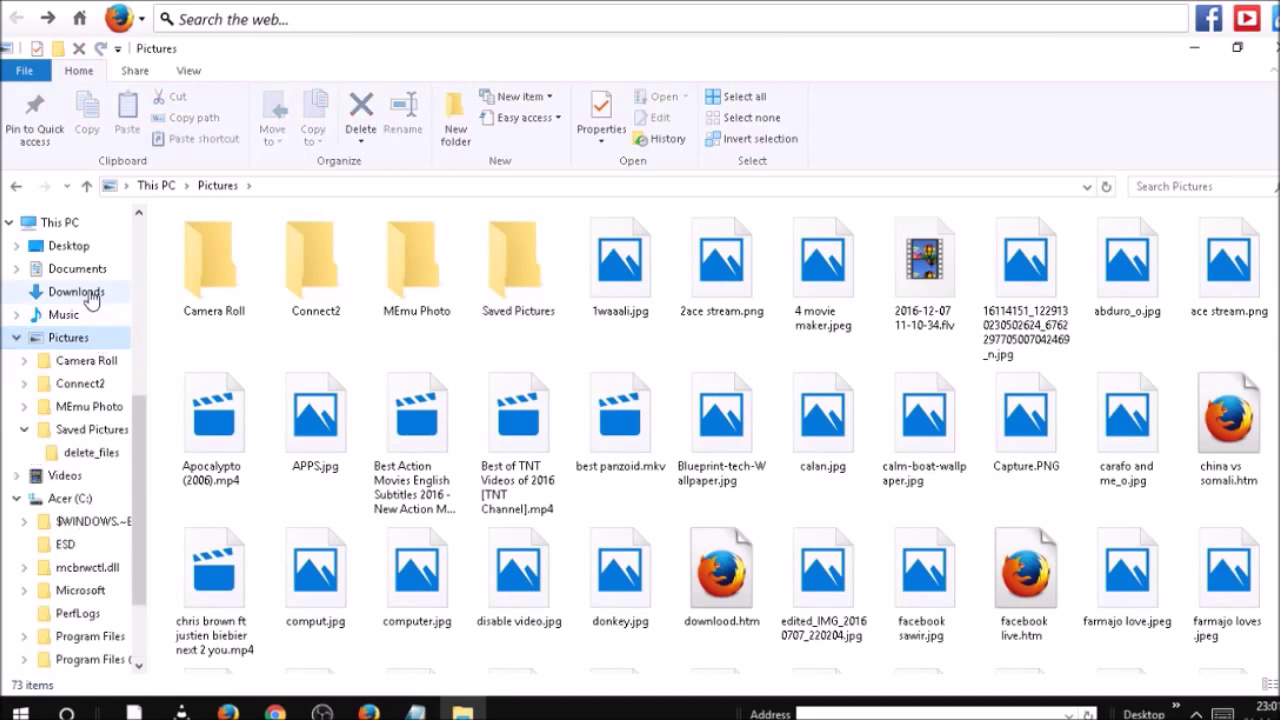
click(90, 293)
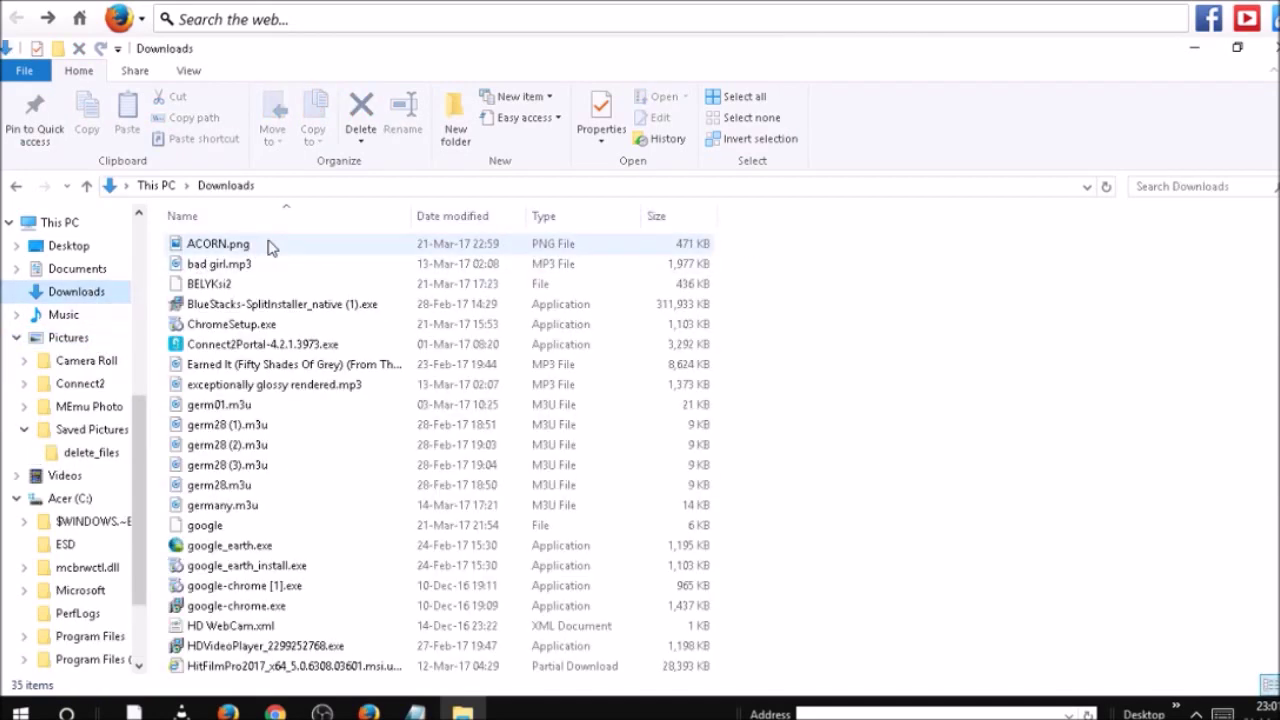
click(270, 245)
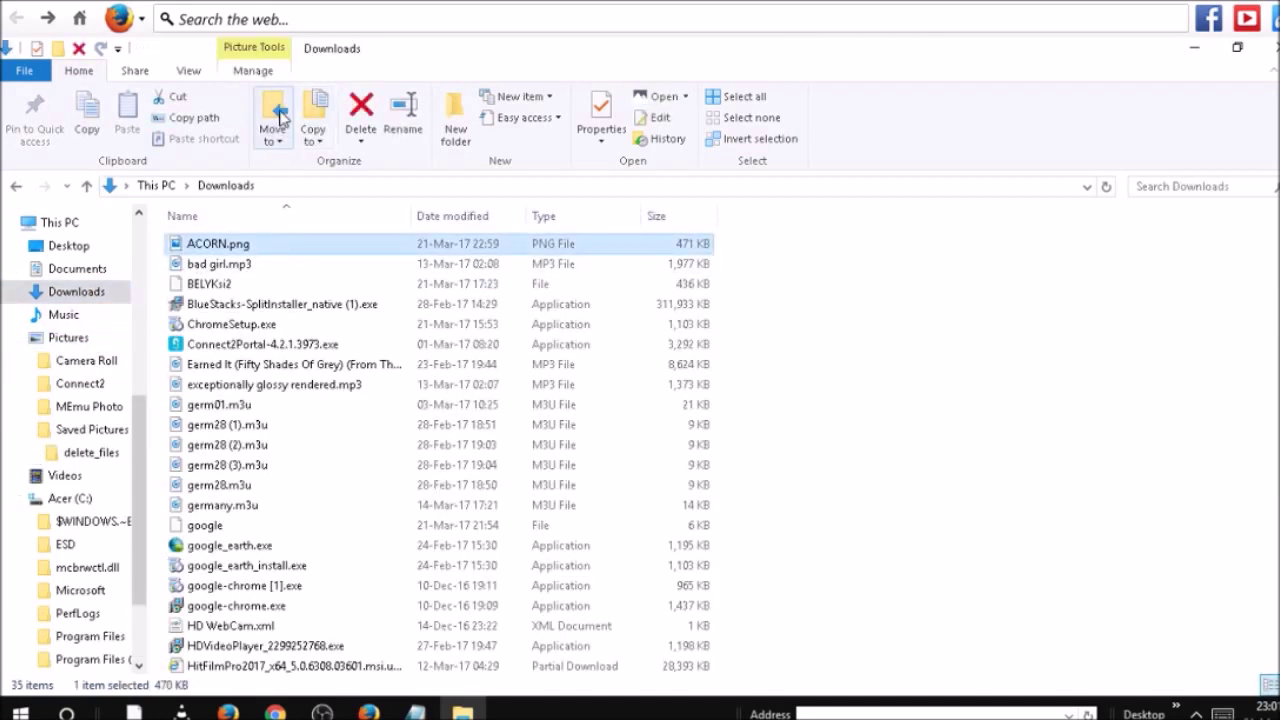
Step: Move ACORN.png from Downloads to the Pictures folder and open that folder
click(277, 117)
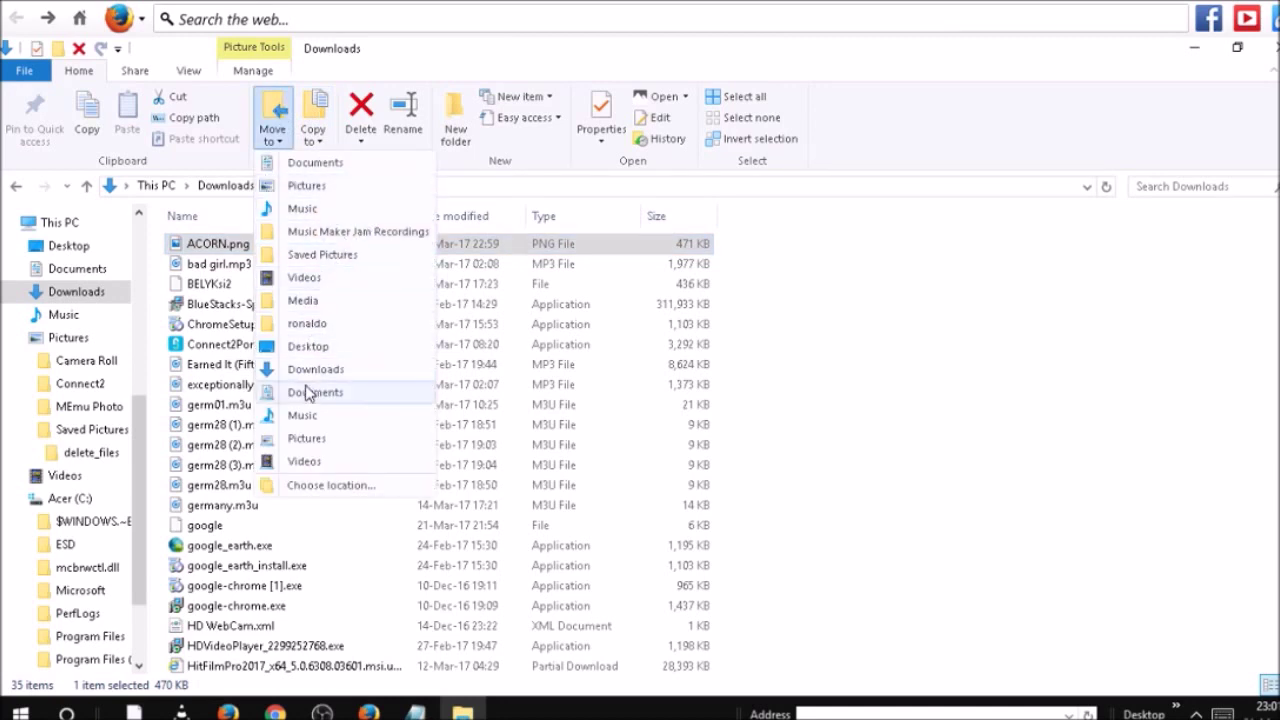
click(340, 187)
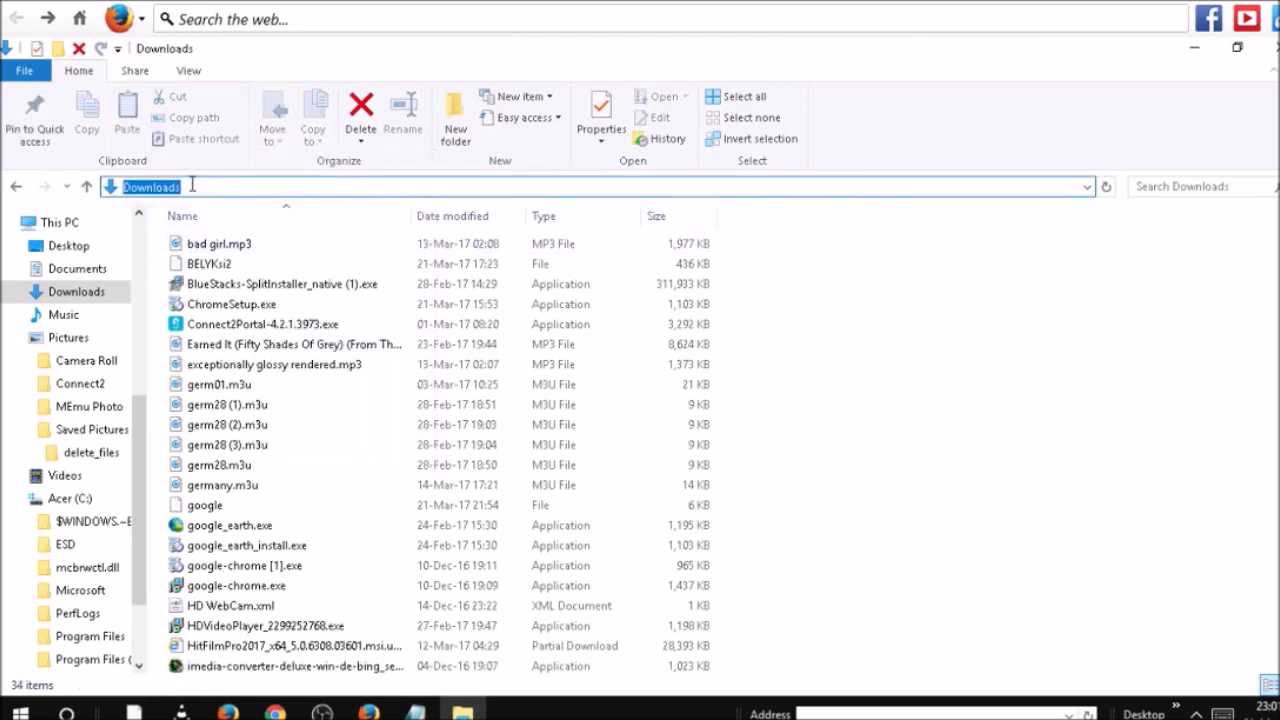
click(94, 338)
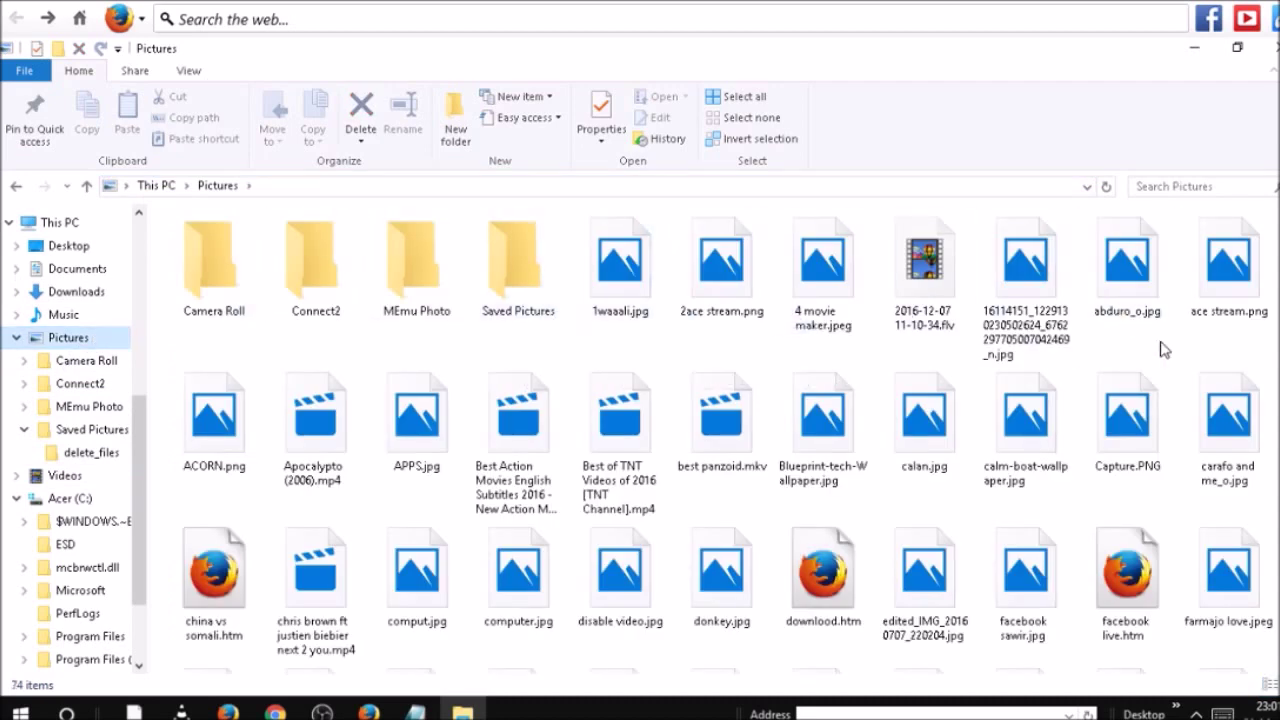
Step: View ACORN.png from the Pictures folder, closing both the viewer and File Explorer after checking it
scroll(1110, 340, down, 1)
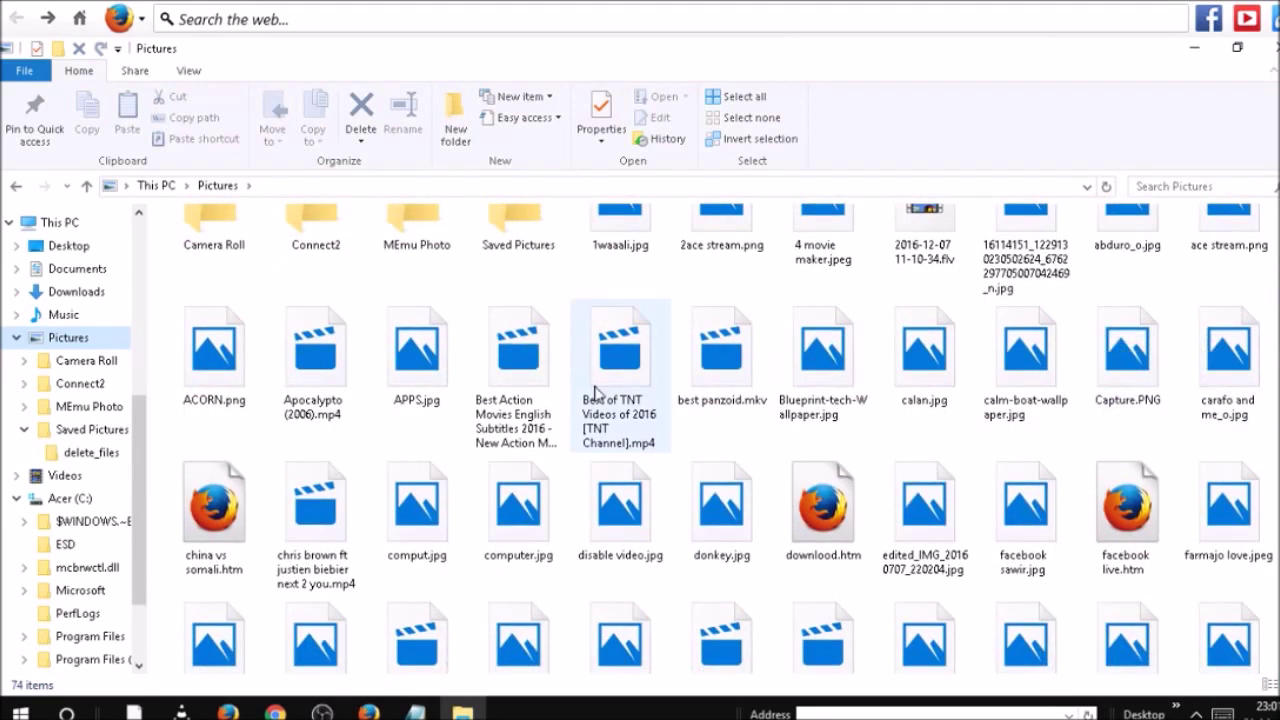
click(200, 378)
double_click(200, 378)
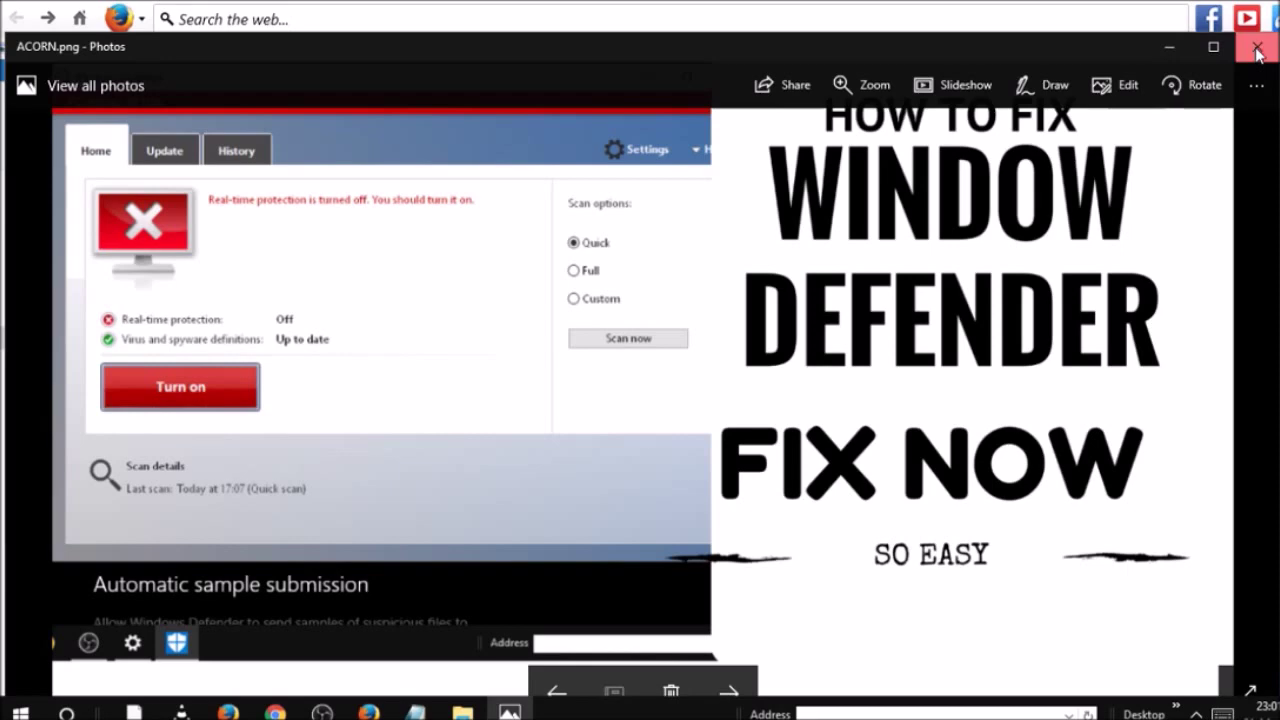
click(1257, 46)
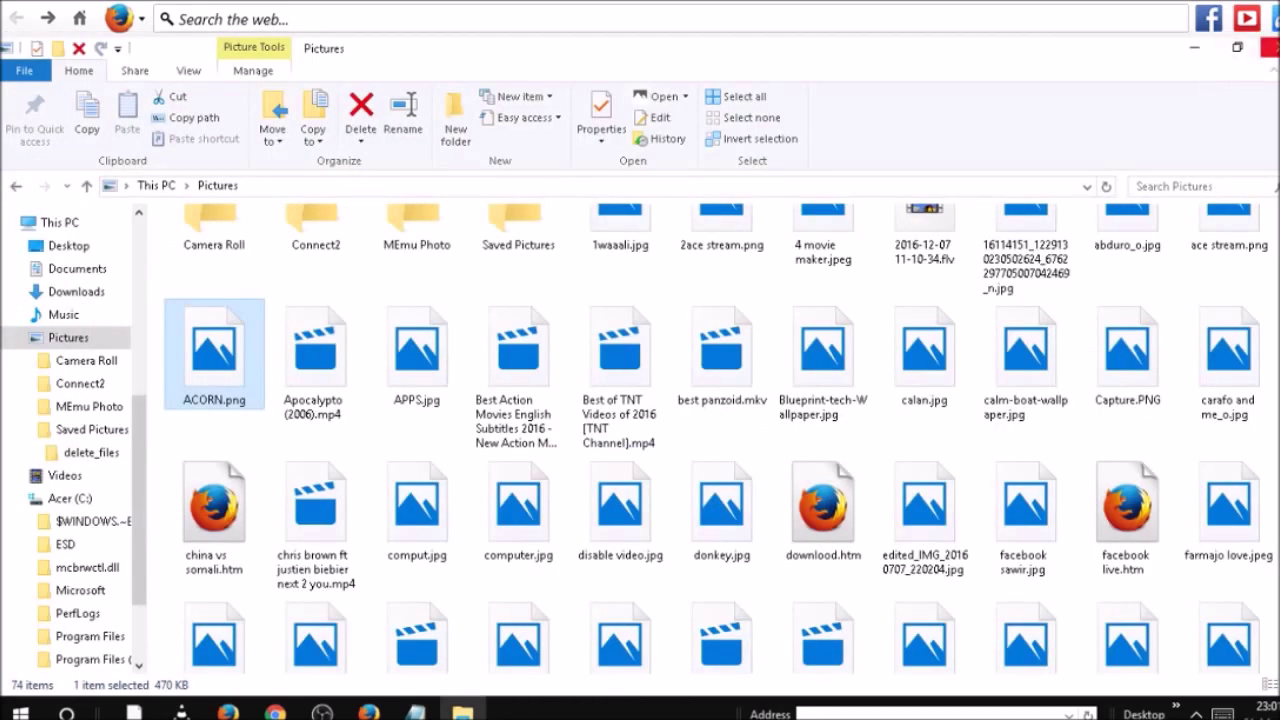
click(1268, 47)
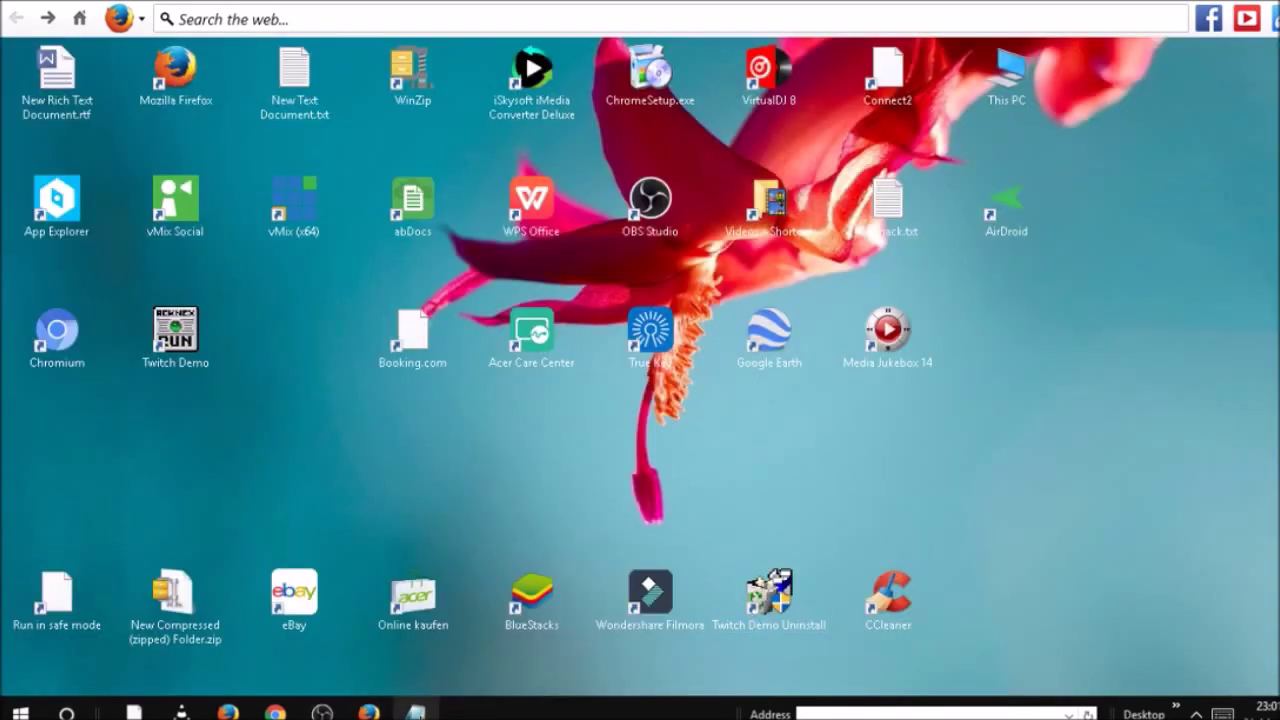
Step: Switch to Notepad and add a new line reading "8. NOW GUYS AFTER WE SAVE OUR PICTURE NOW JUST"
mouse_move(416, 710)
click(444, 664)
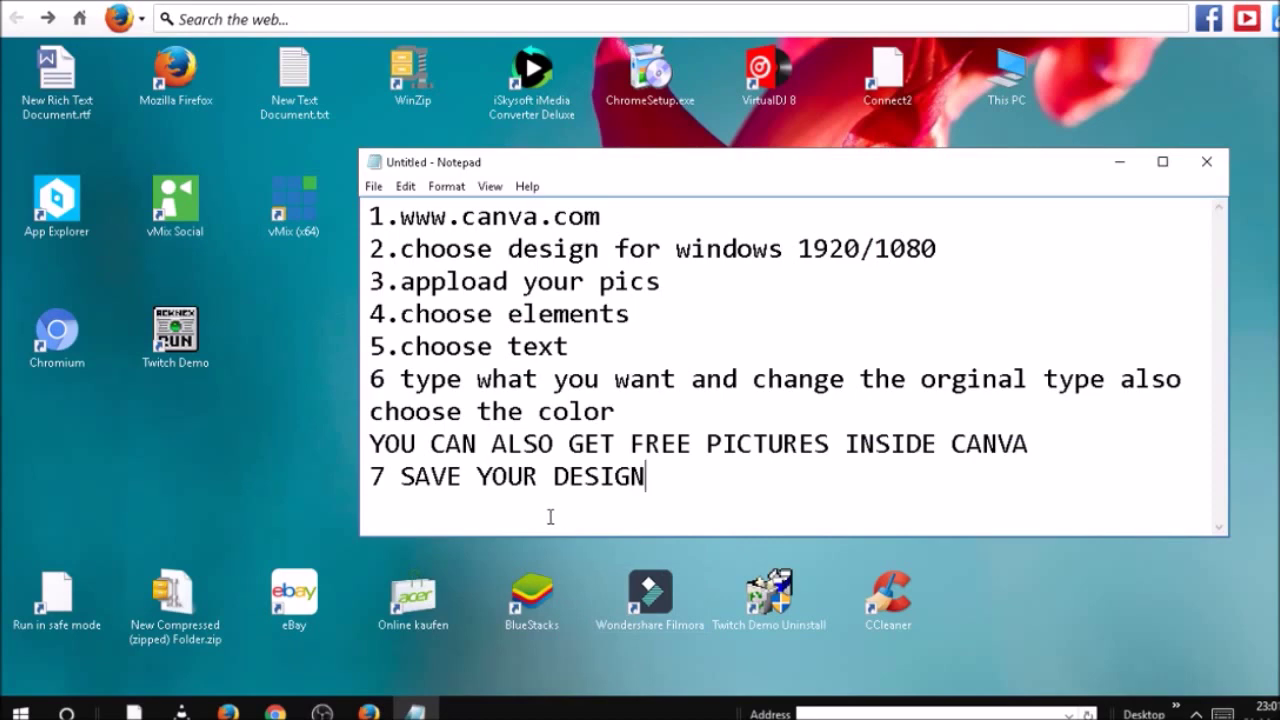
key(Return)
text(8)
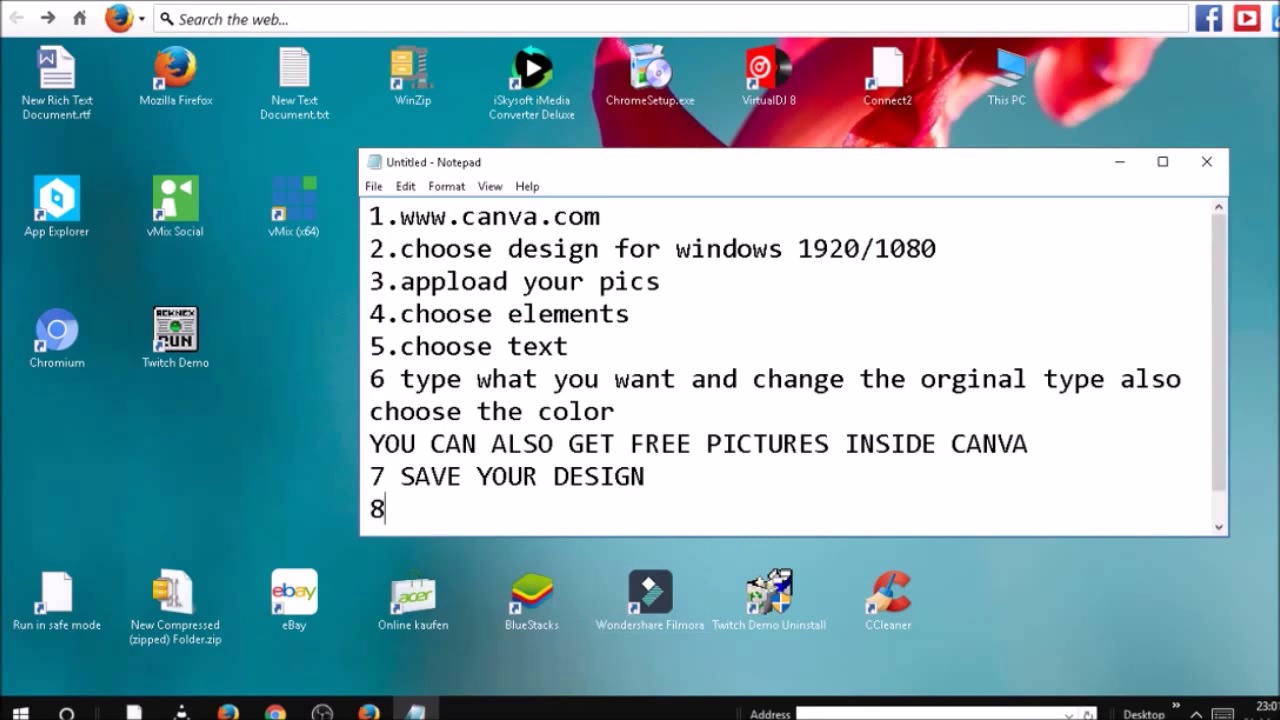
text(. NOW GUYS A)
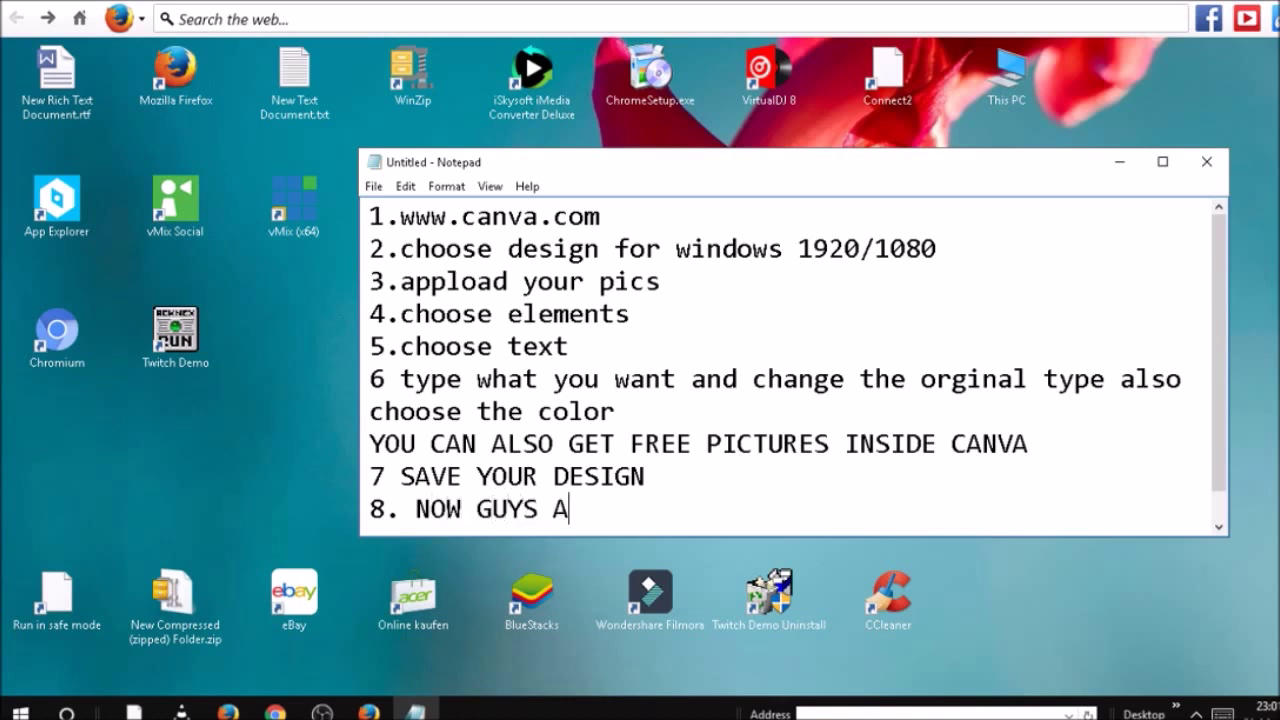
text(FTER WE S)
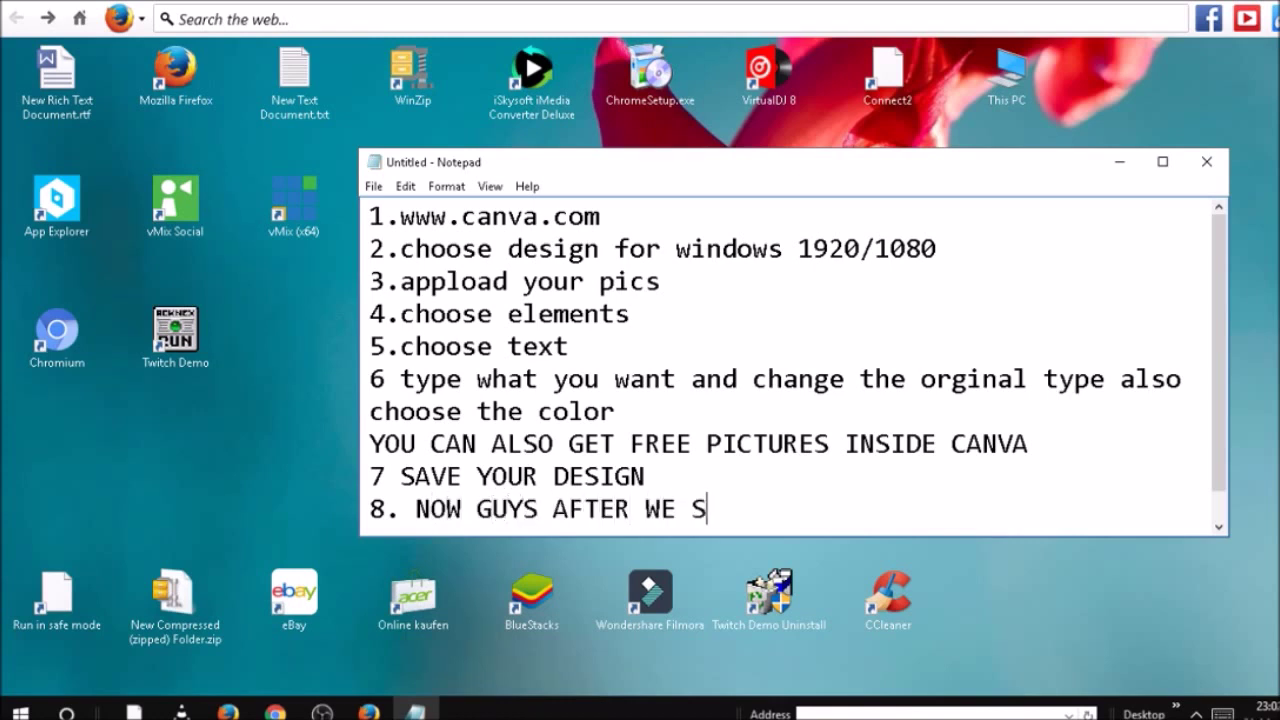
text(AVE OI)
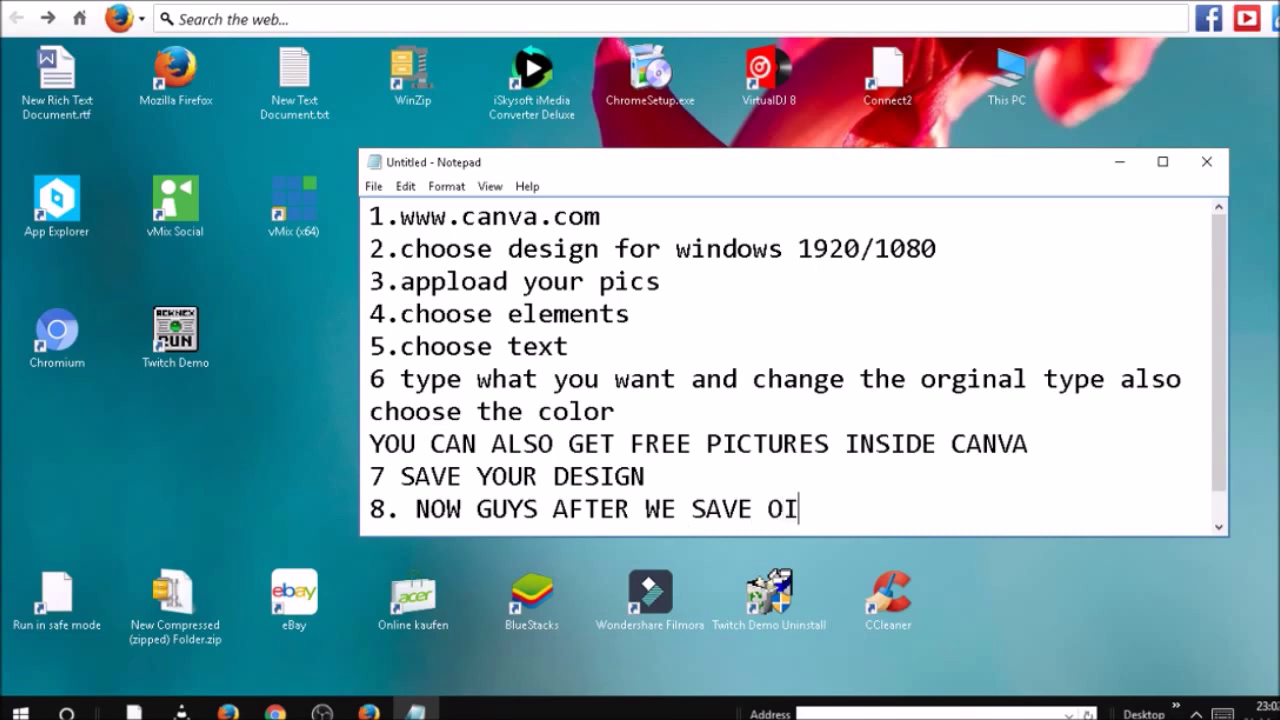
key(BackSpace)
text(OUR)
key(BackSpace)
key(BackSpace)
key(BackSpace)
key(BackSpace)
text(UR PICTURE NOW JUST )
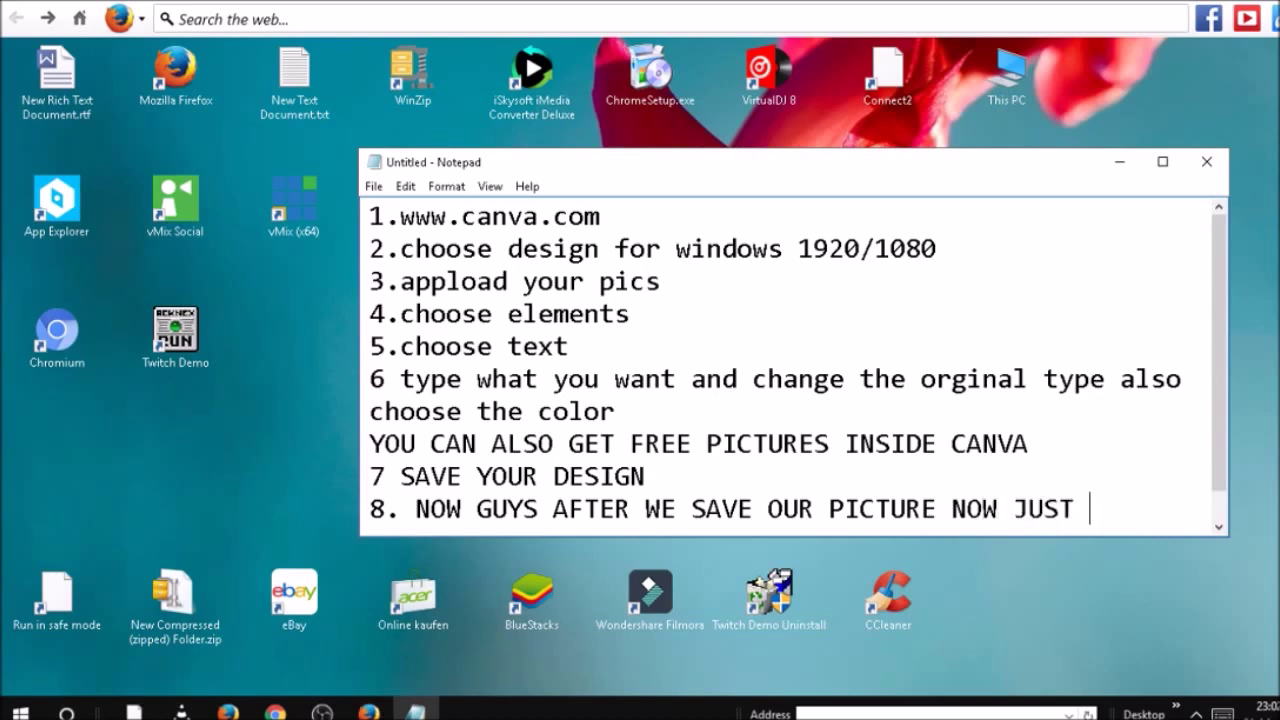
Step: Continue note 8 with "OPEN YOUR YOUTUBE VIDEO TO POST THUMBNAILS"
text(OPEN YO)
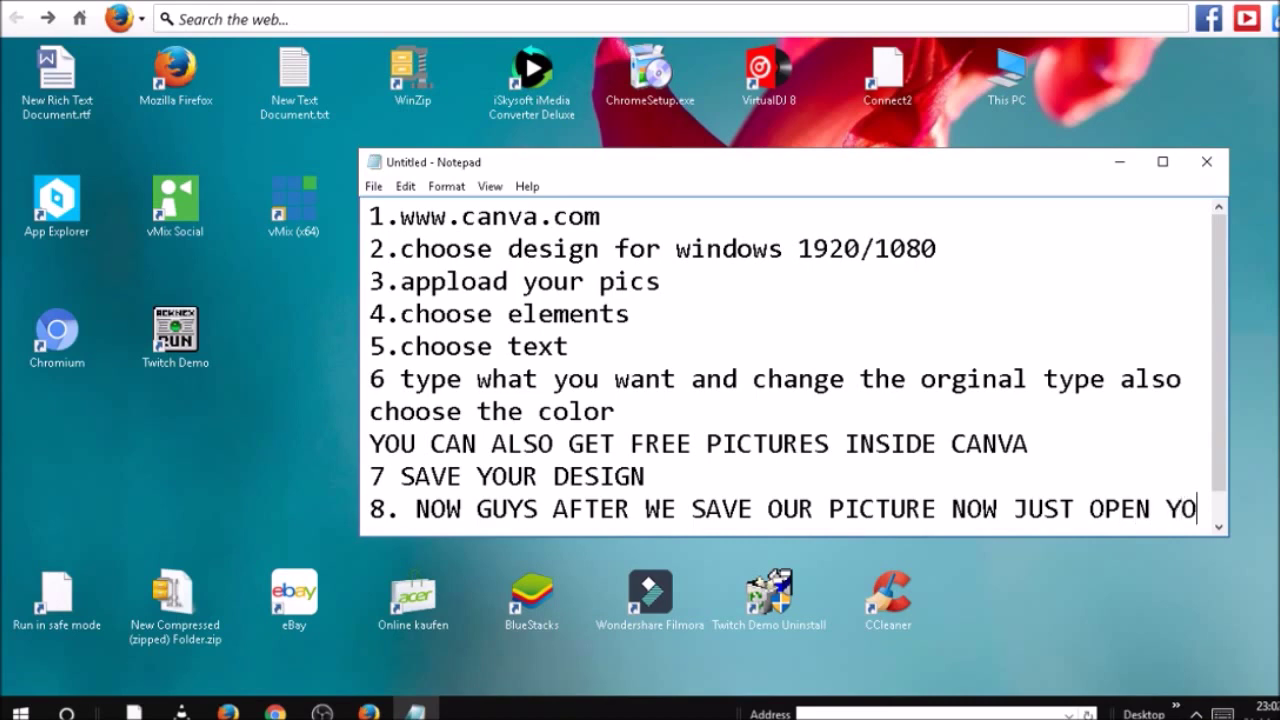
text(UR YOUTUBE V)
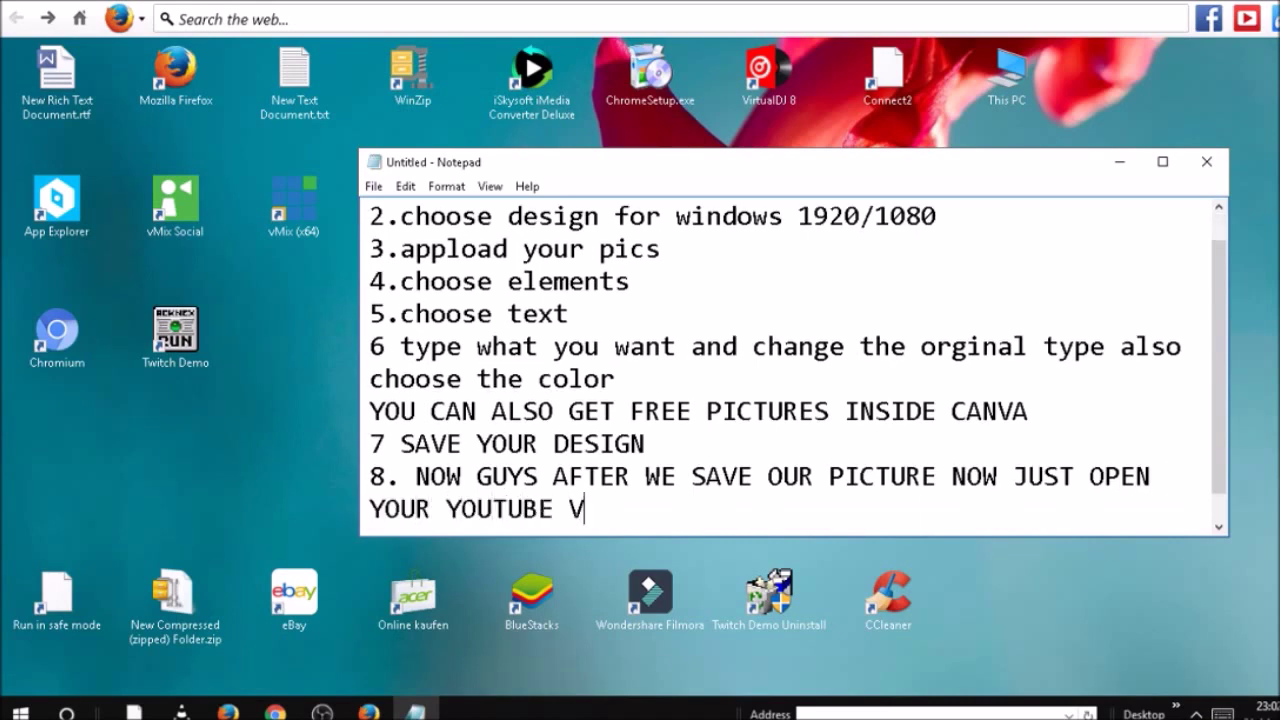
text(IDEO TU)
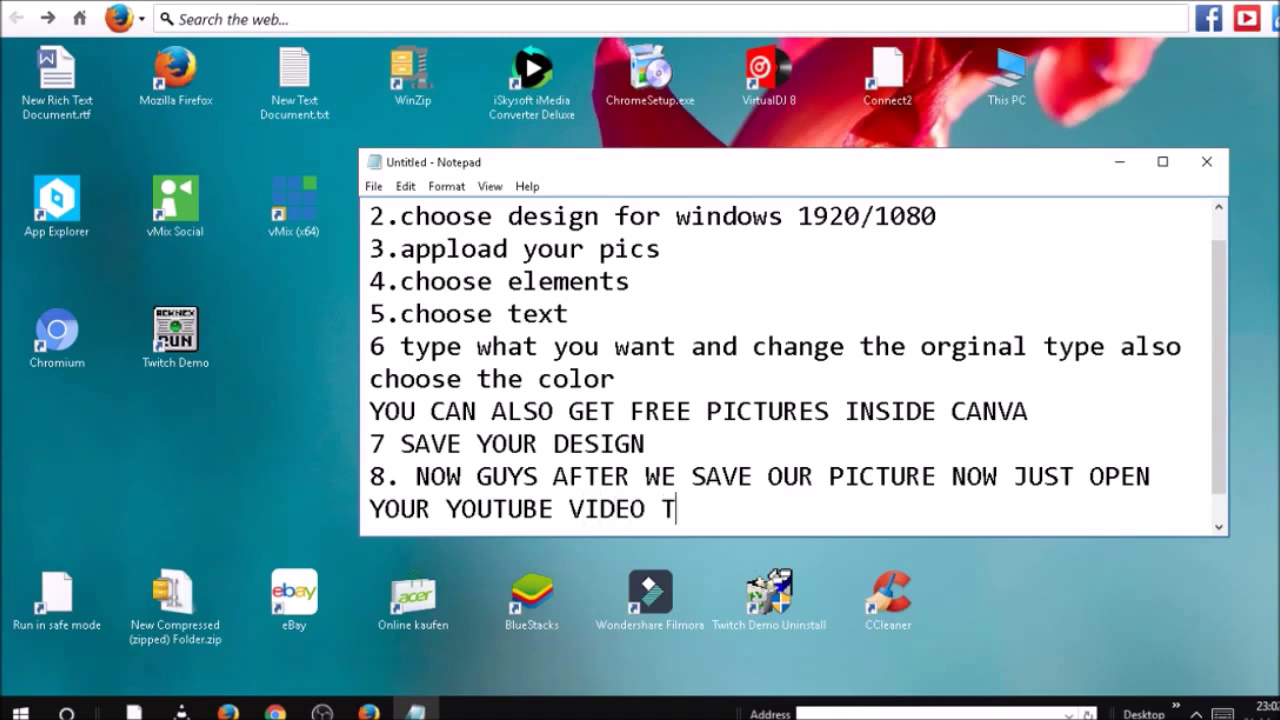
key(BackSpace)
key(BackSpace)
text(O)
key(BackSpace)
key(BackSpace)
text(TO POS)
text(T THU)
text(U)
key(BackSpace)
text(M)
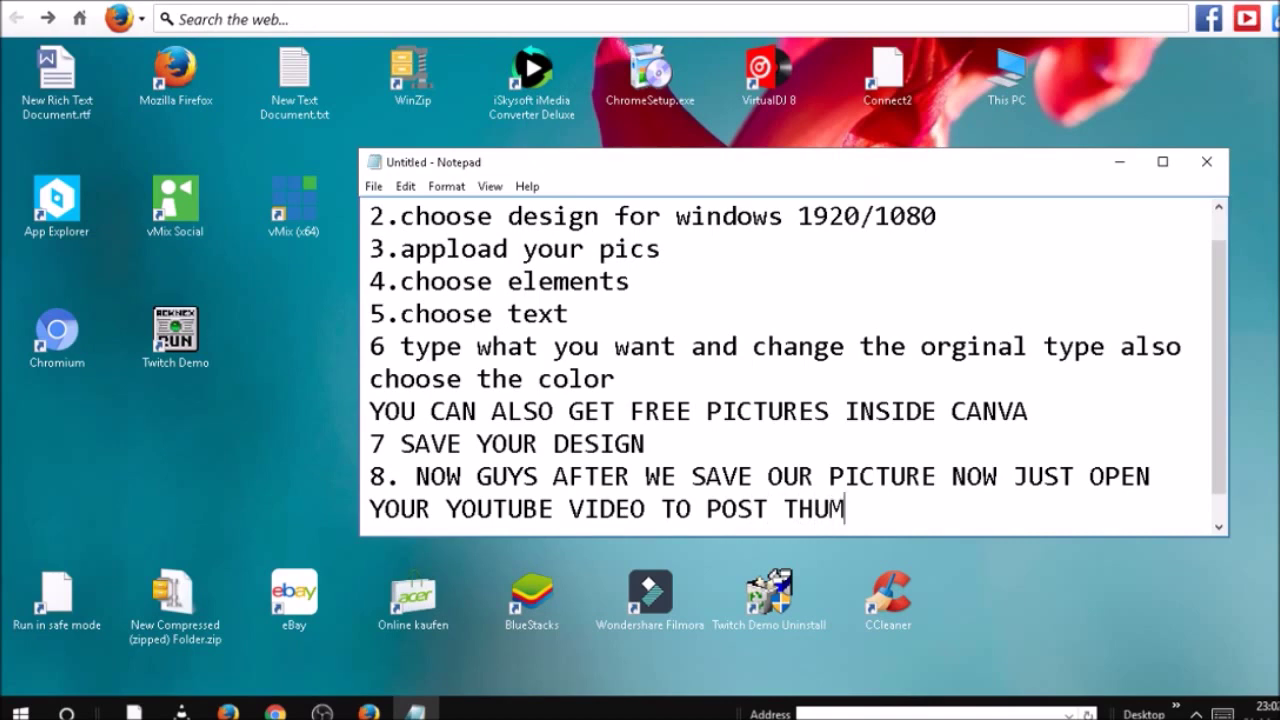
text(B NAIL)
key(BackSpace)
key(BackSpace)
key(BackSpace)
key(BackSpace)
text(NAILS)
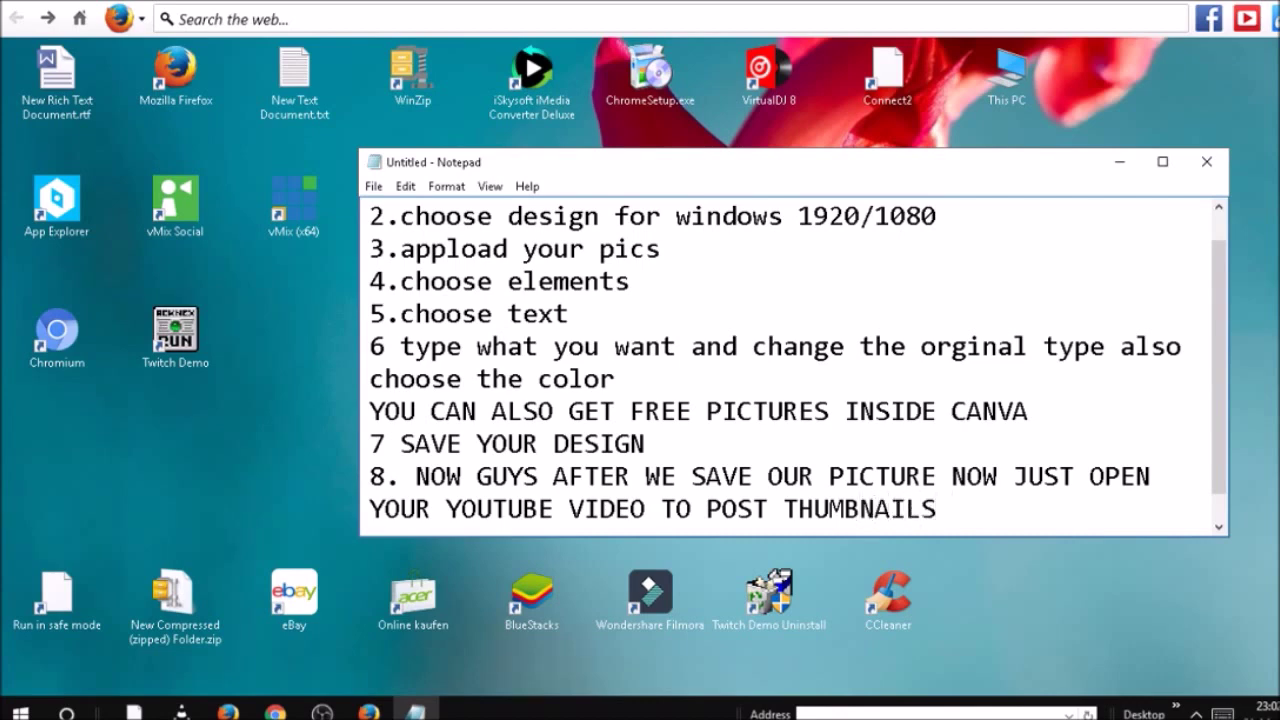
Step: Finish note 8 with lowercase "design that we make ready lets go to youtube" and minimize the notes
key(Caps_Lock)
text(desi)
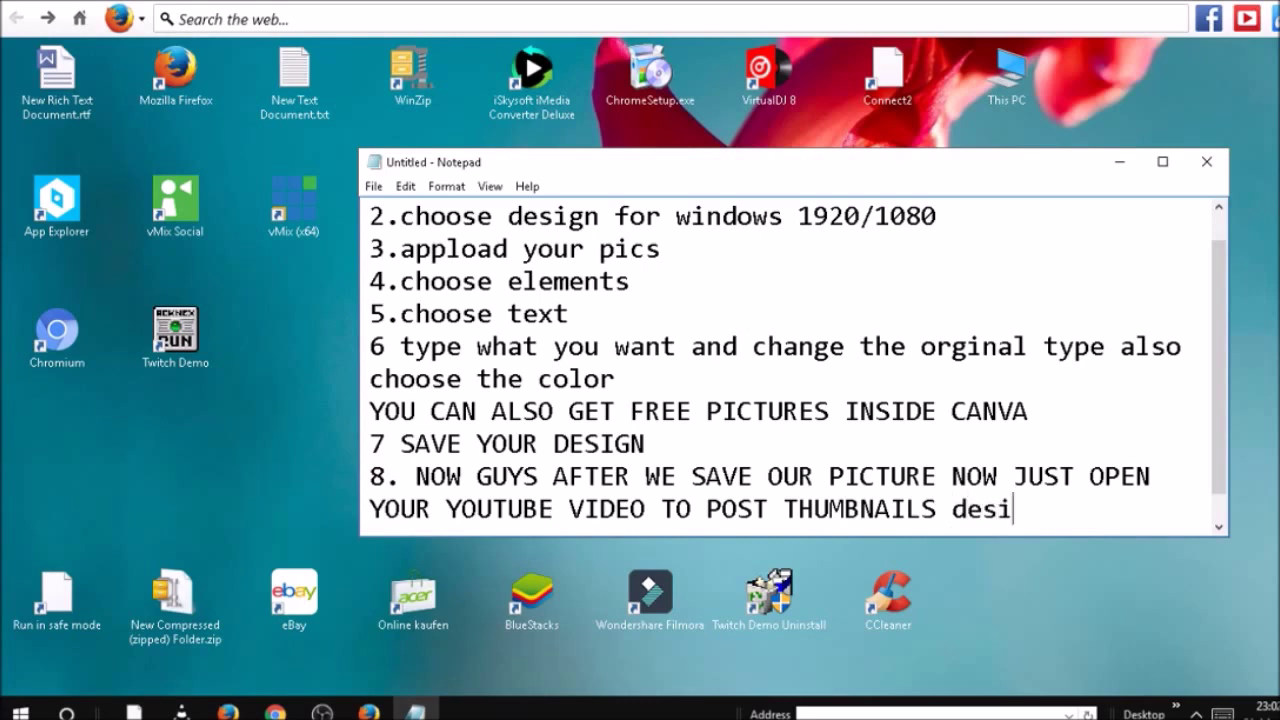
text(gn th)
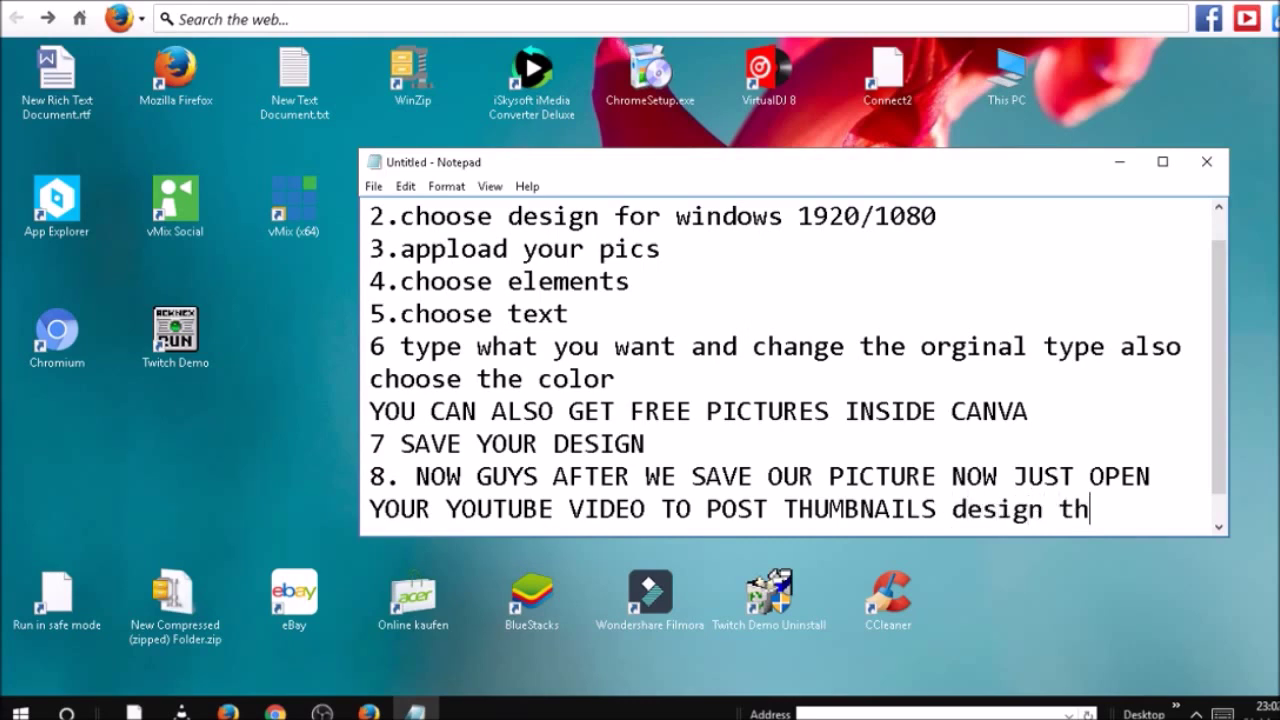
text(at we )
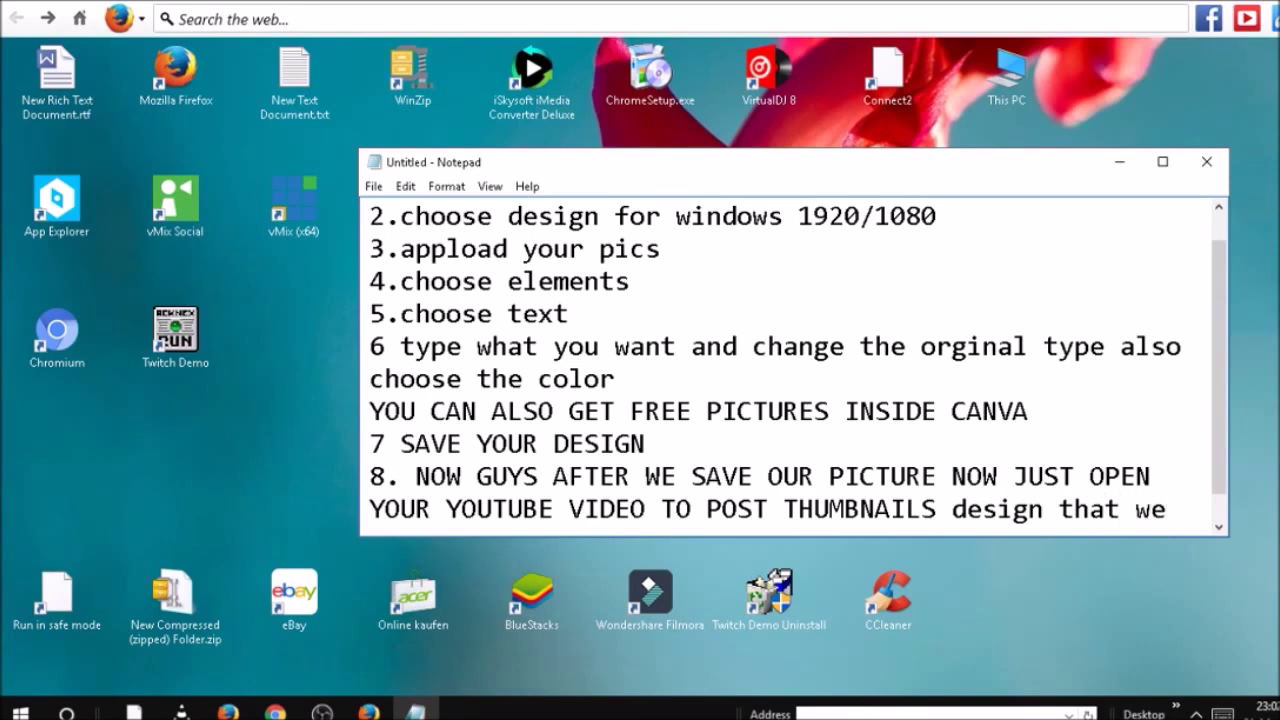
text(mak)
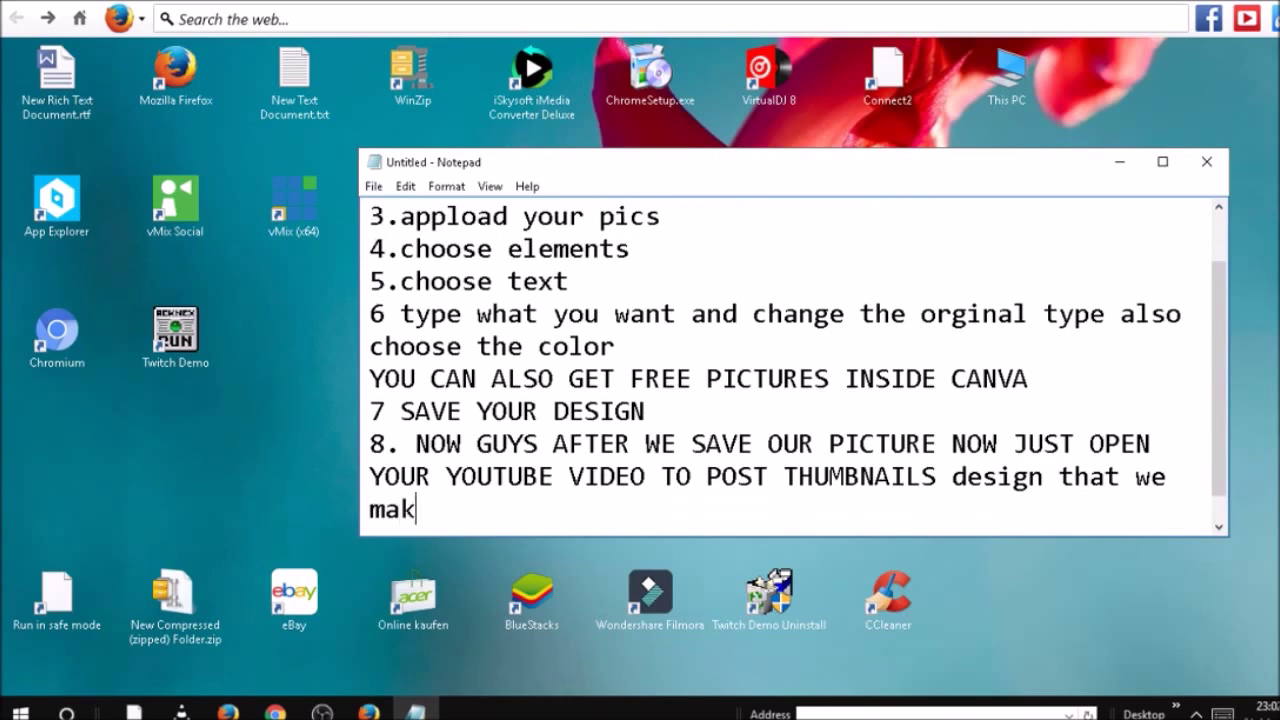
text(e ready l)
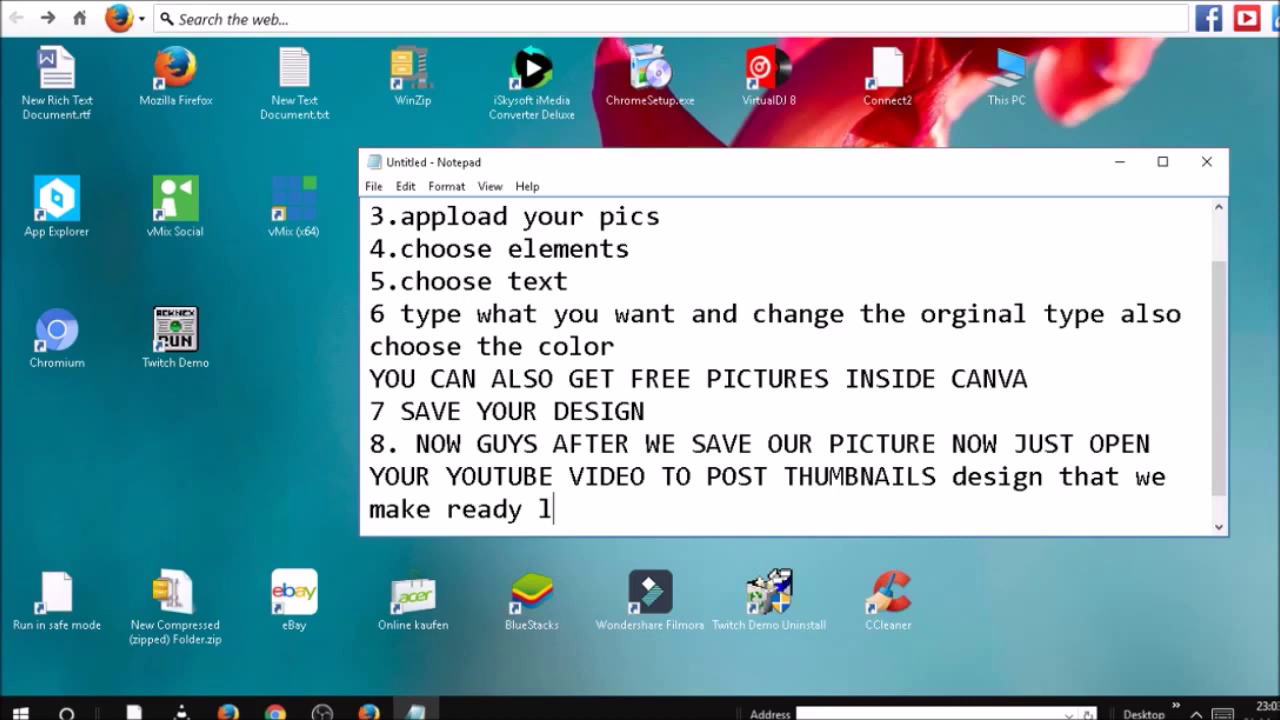
text(ets g)
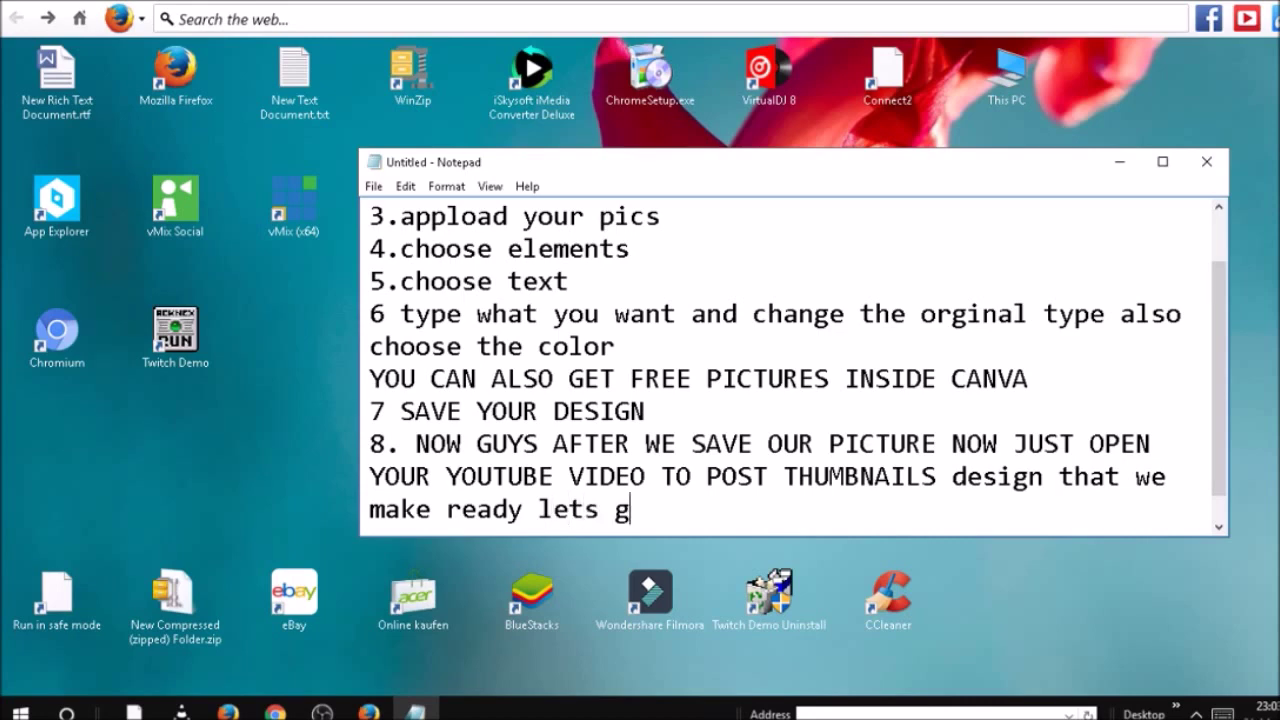
text(o to youtube)
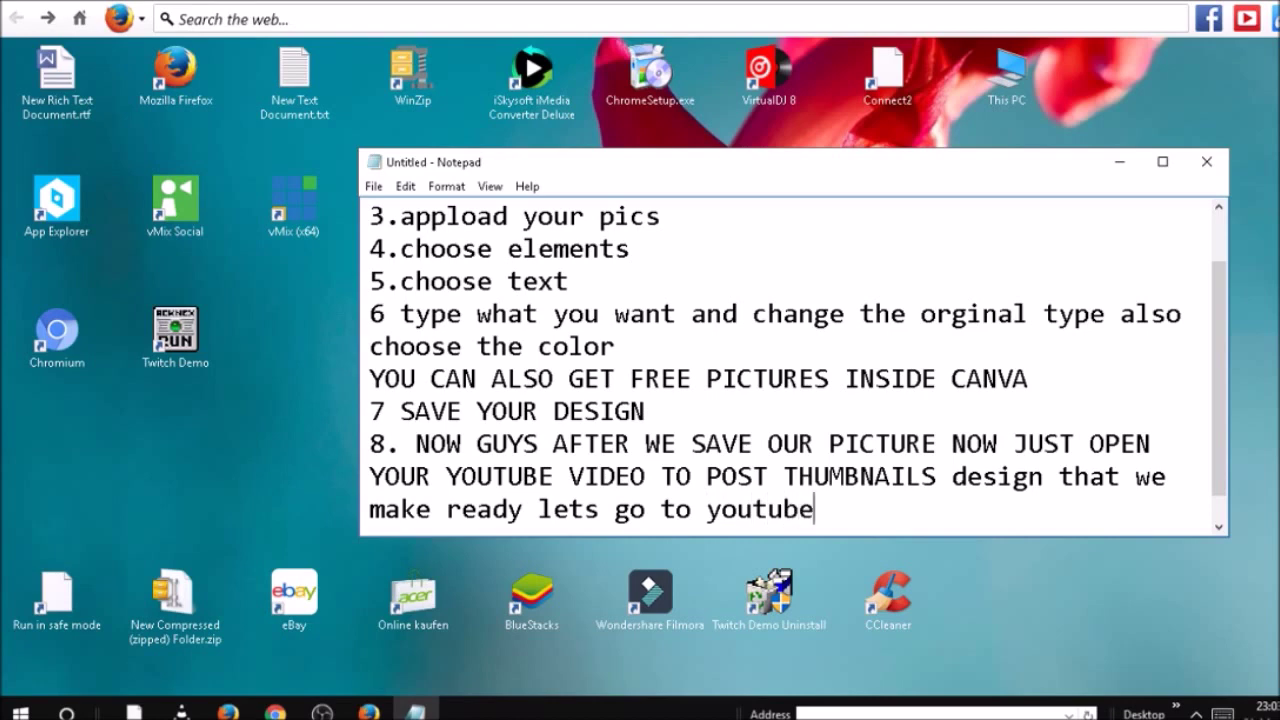
click(1121, 165)
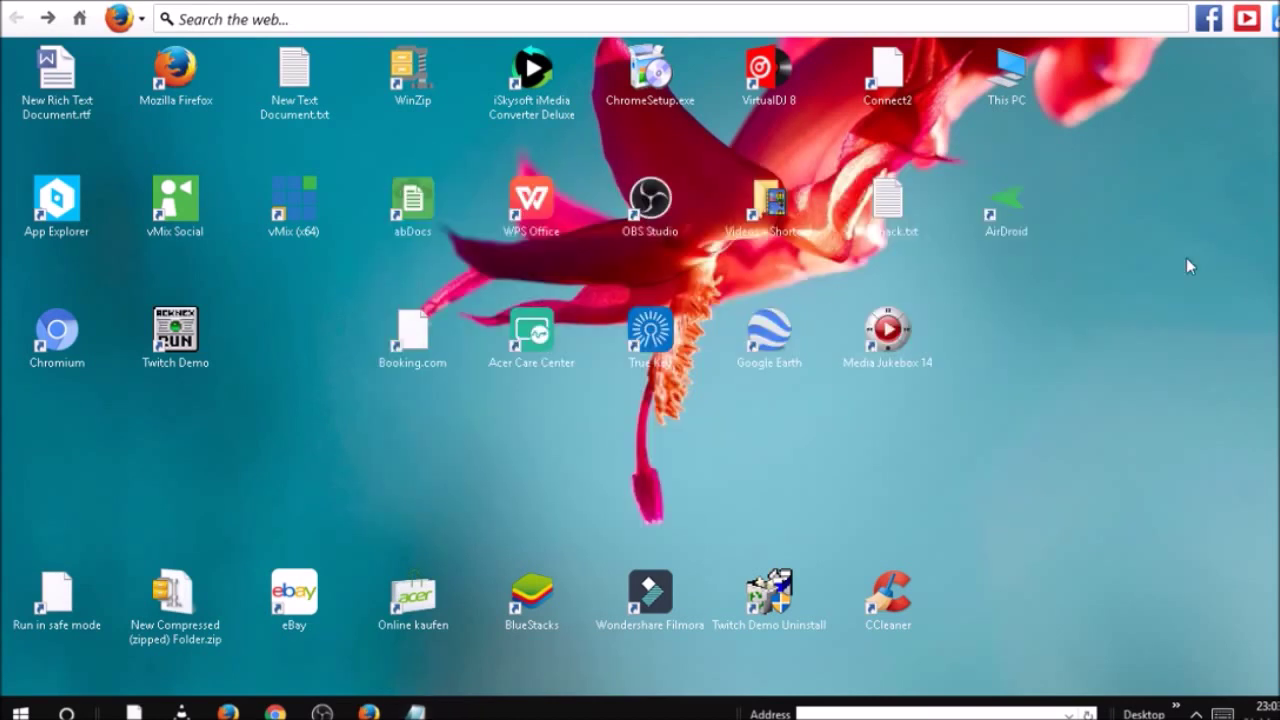
Step: Switch to the Firefox window with the Canva design and close it together with both its tabs
mouse_move(369, 710)
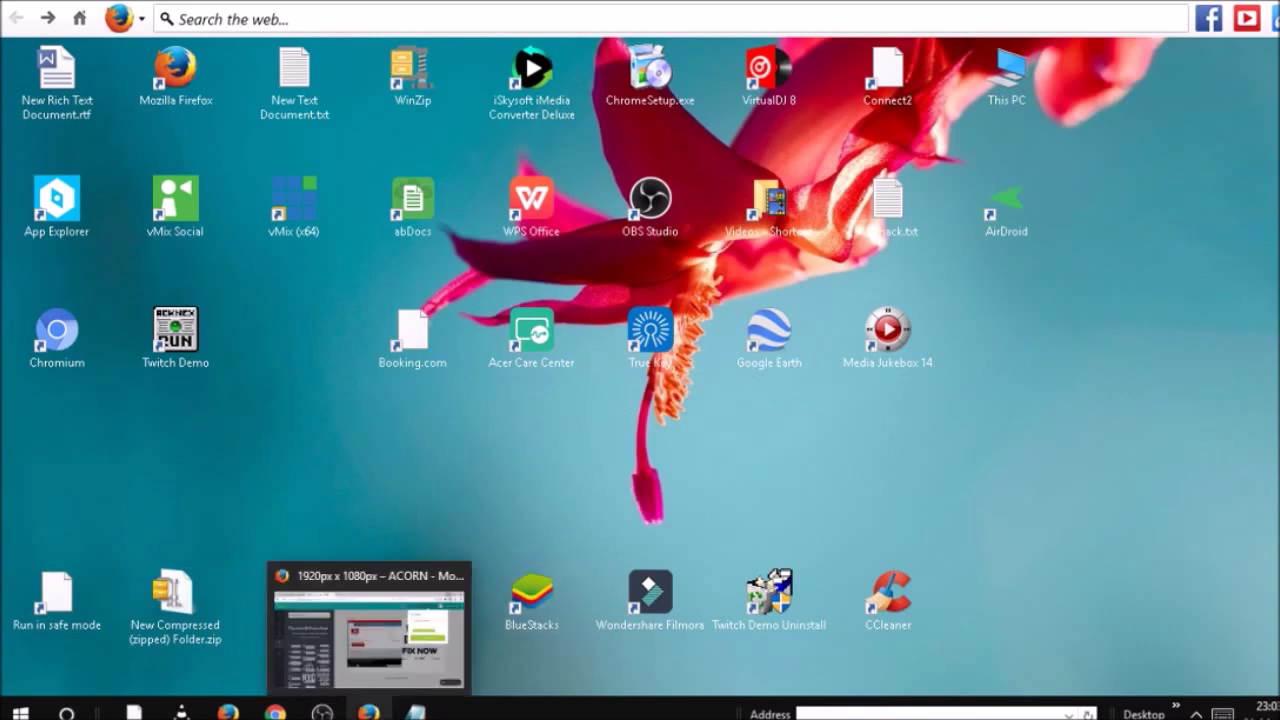
click(458, 578)
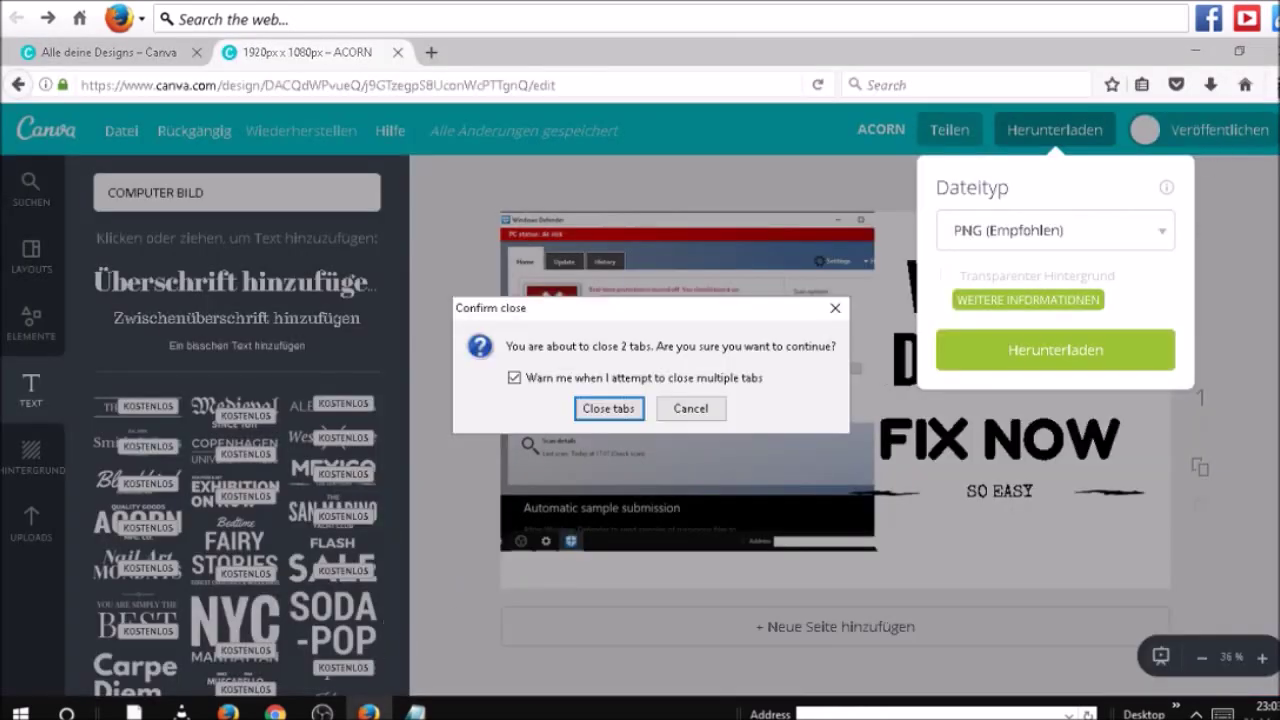
click(690, 409)
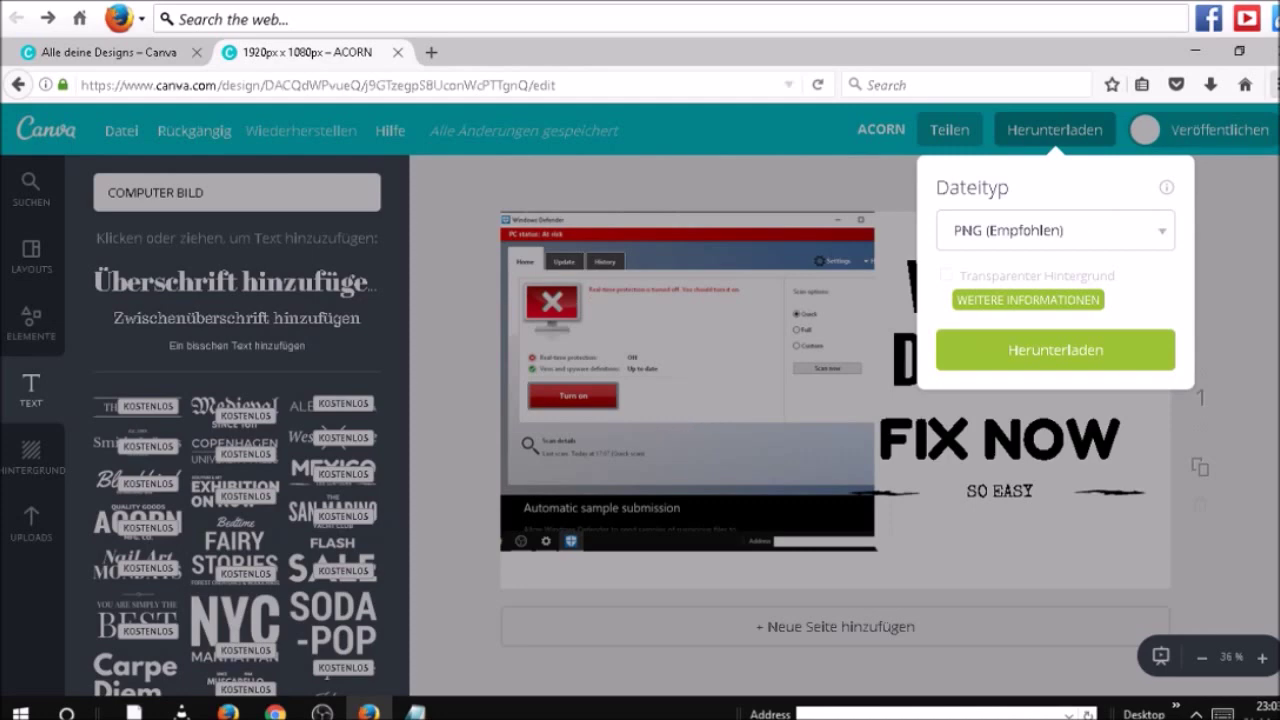
click(1272, 50)
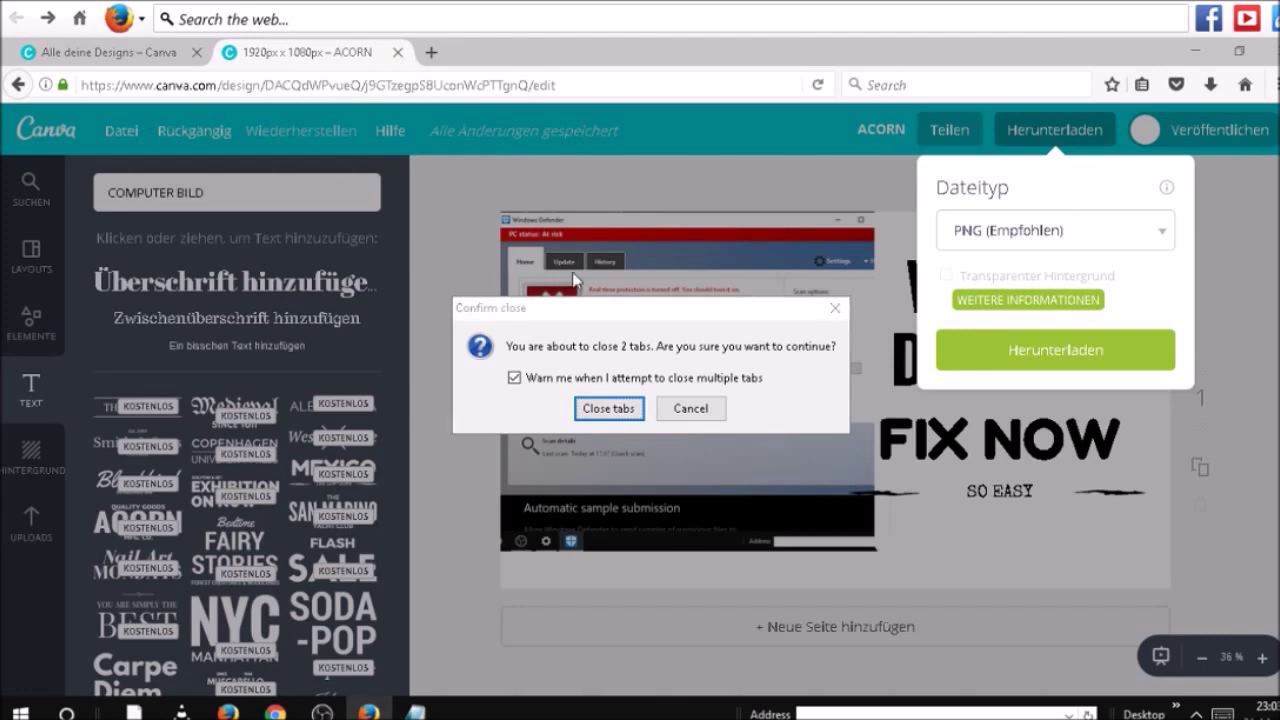
click(605, 409)
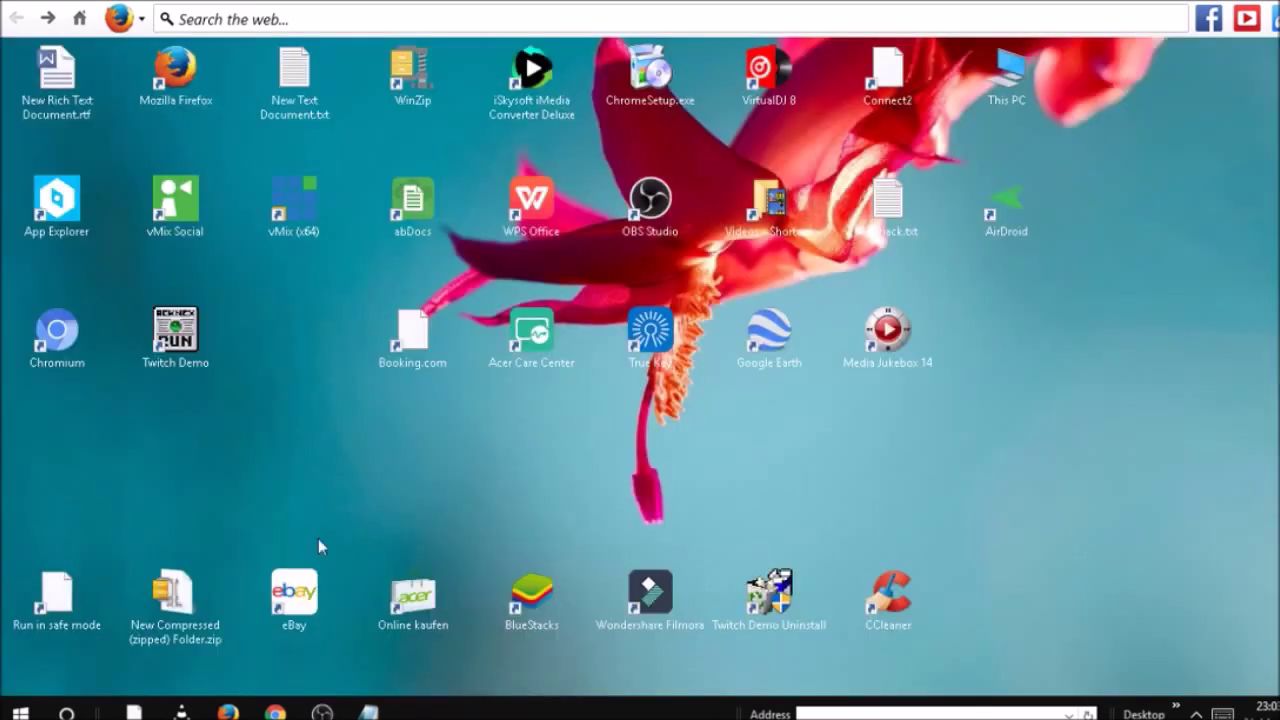
Step: Start Firefox again on the Google homepage without making it the default browser
click(228, 712)
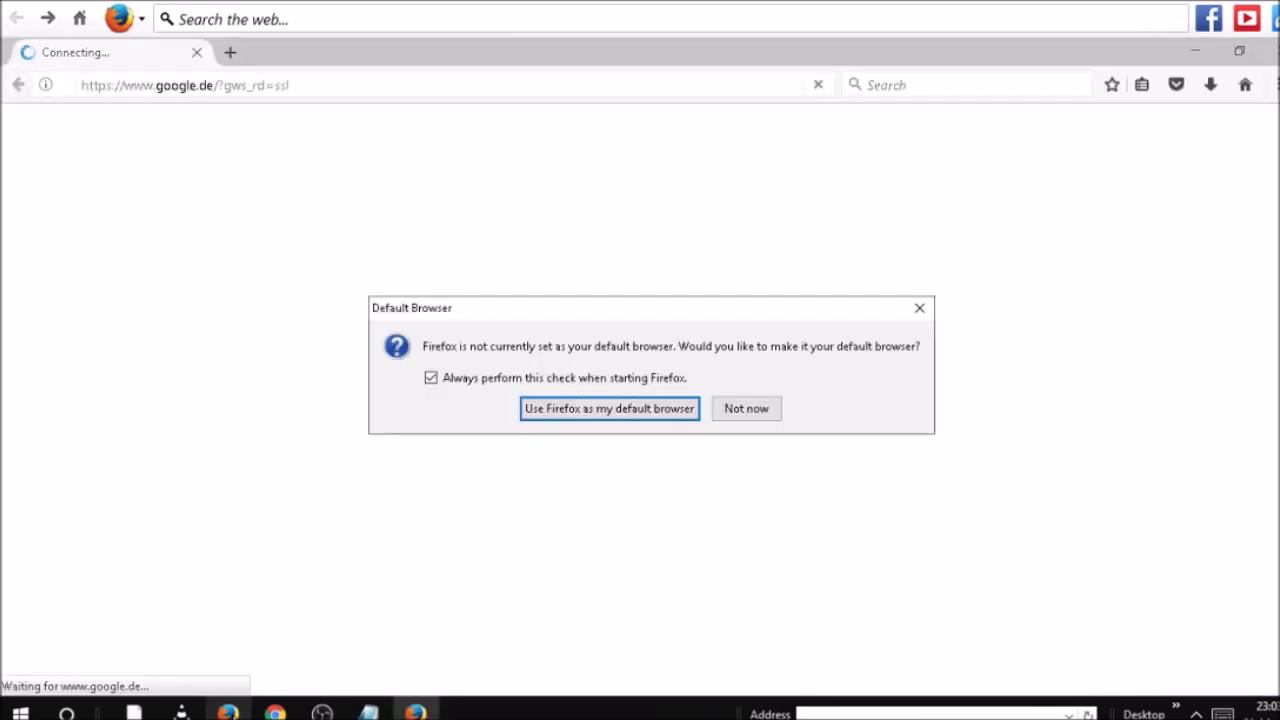
click(751, 409)
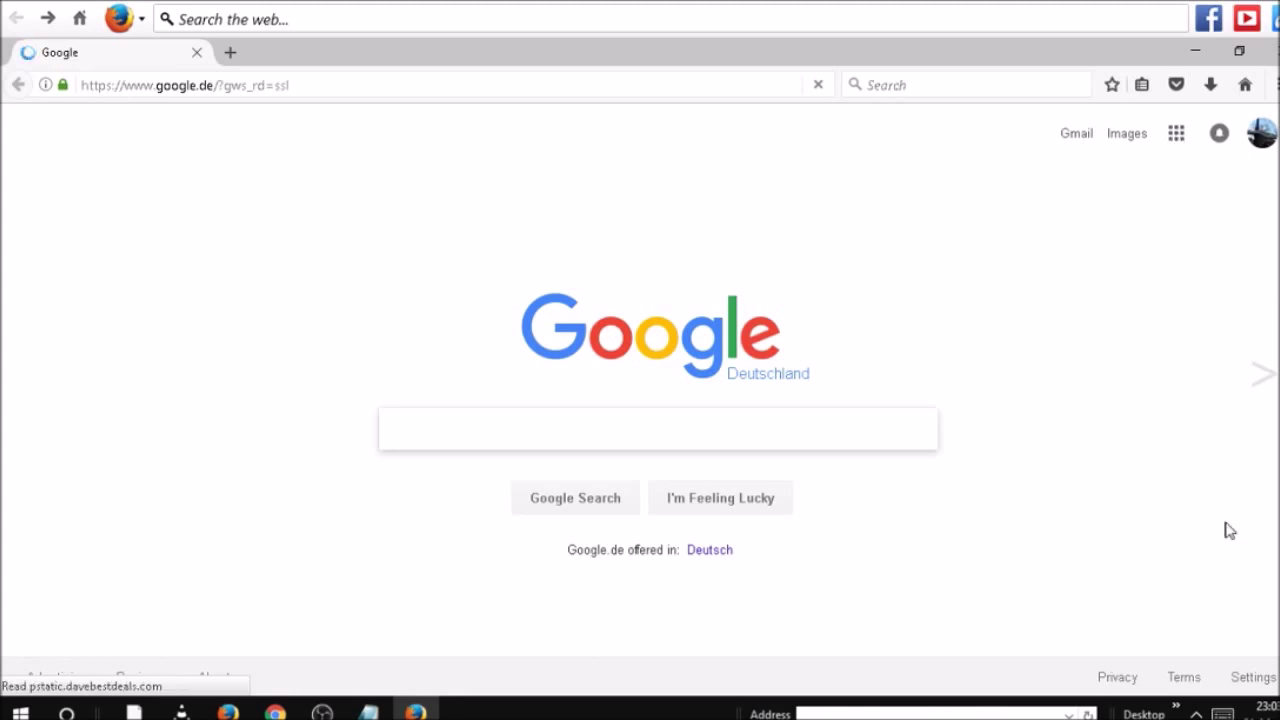
click(1196, 712)
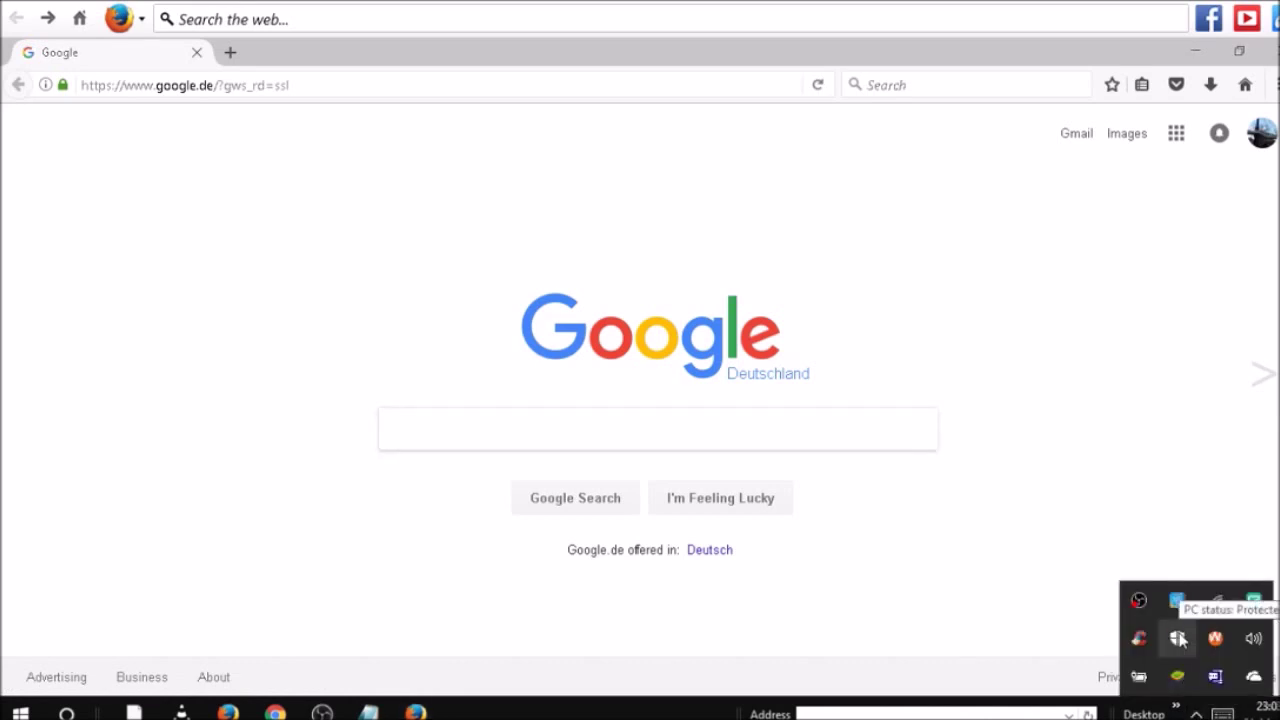
click(1097, 627)
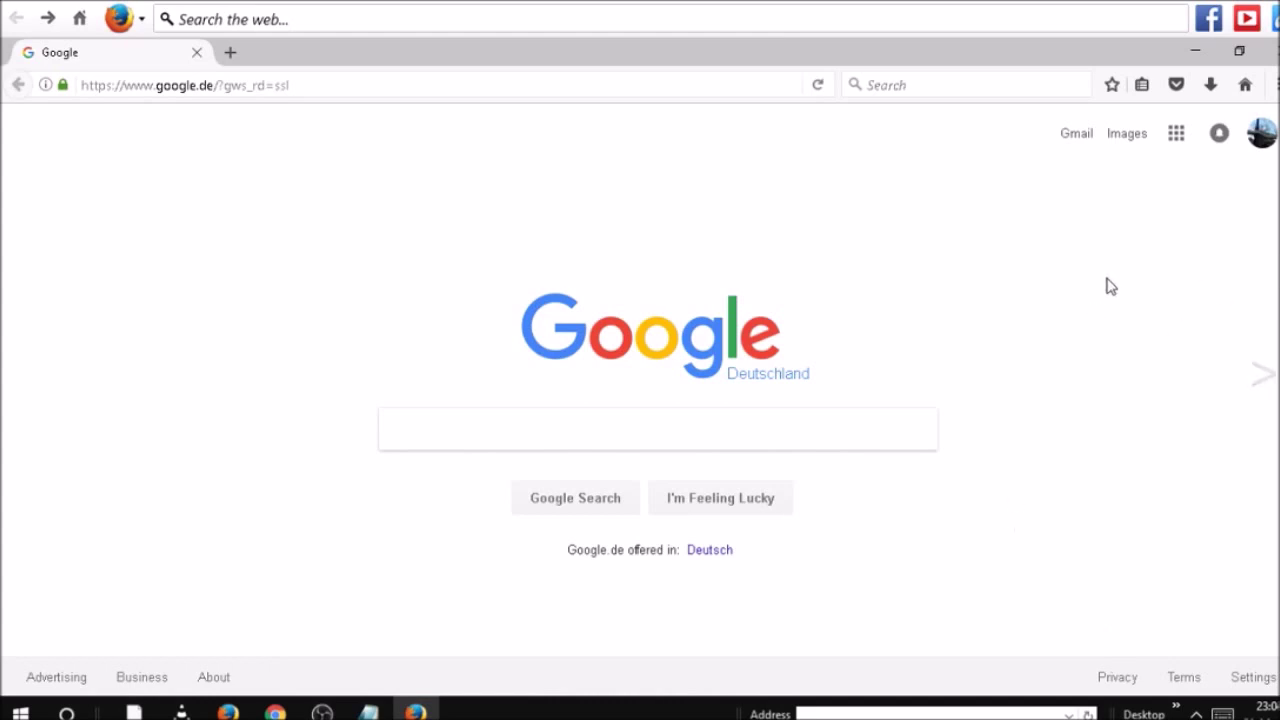
Step: Go to YouTube from the Google apps and open the Video Manager of the signed-in channel
click(1173, 134)
click(1038, 325)
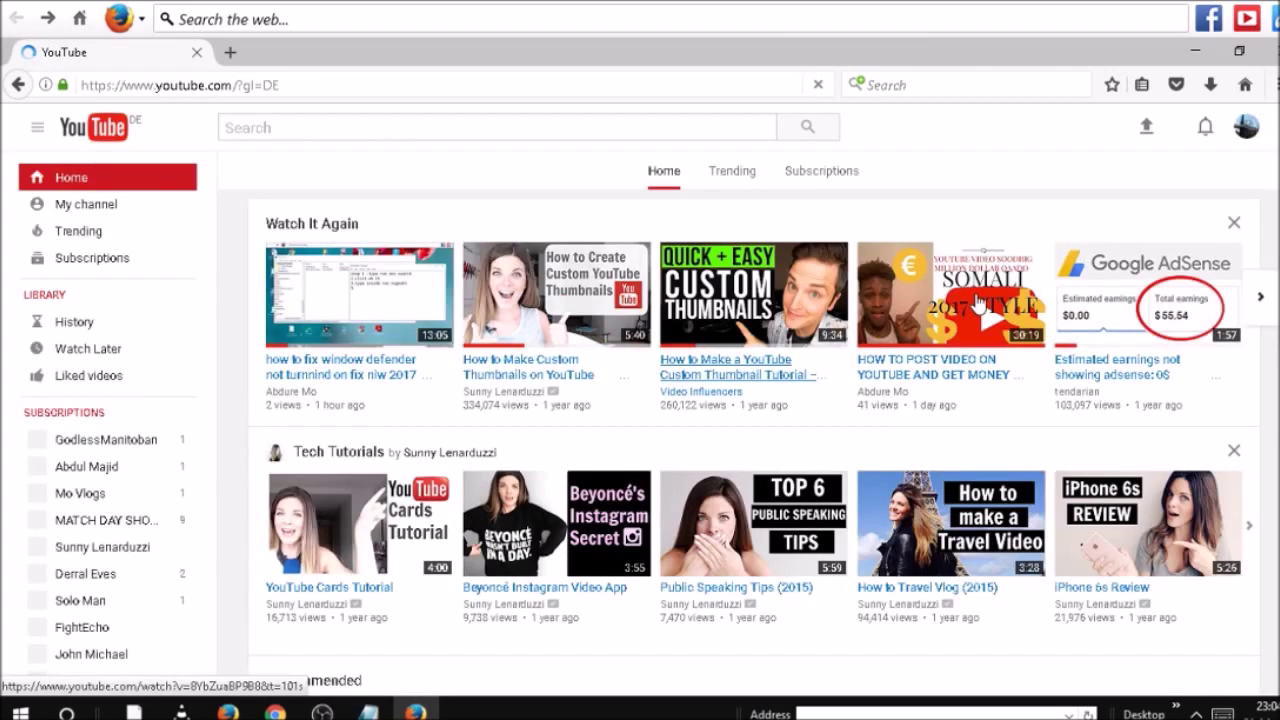
click(122, 212)
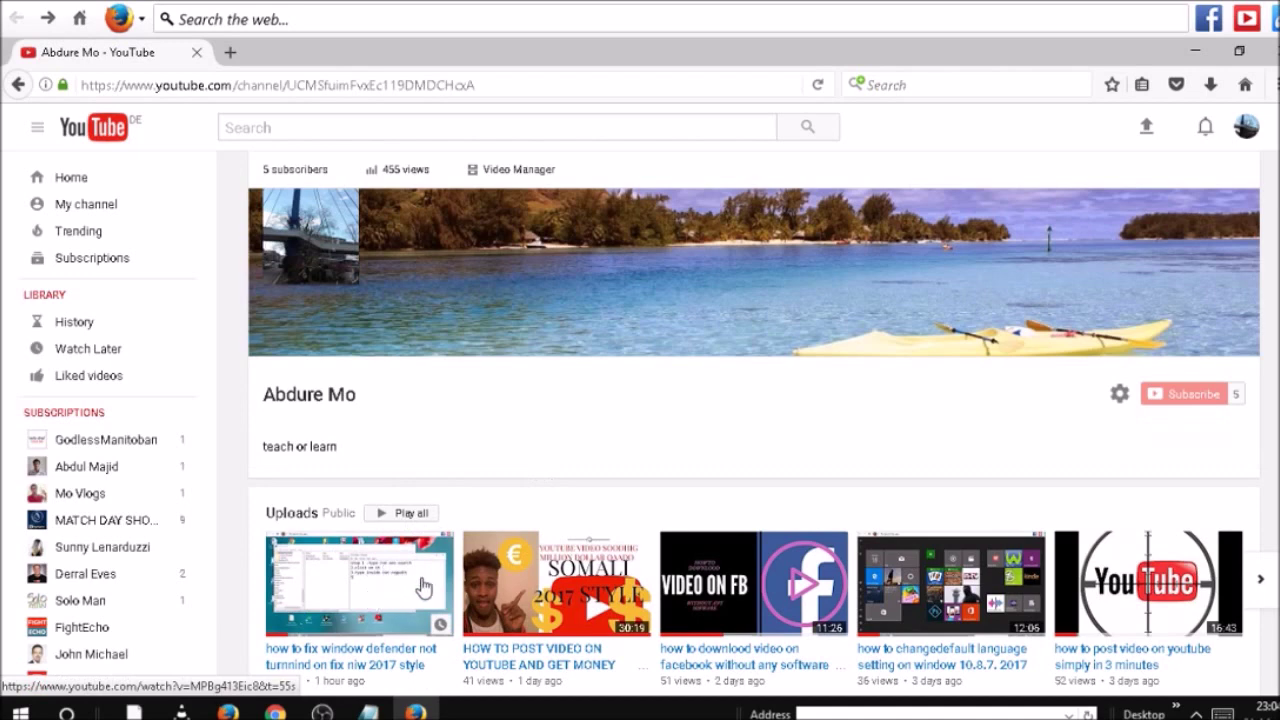
click(494, 175)
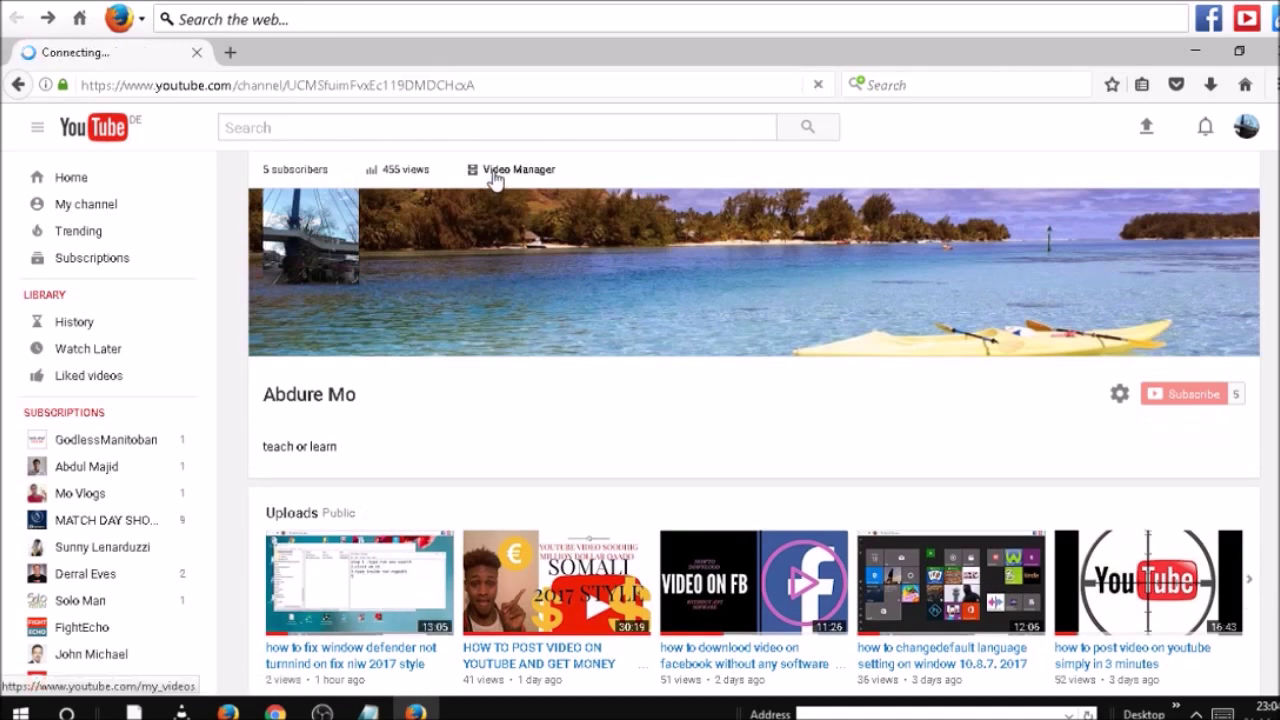